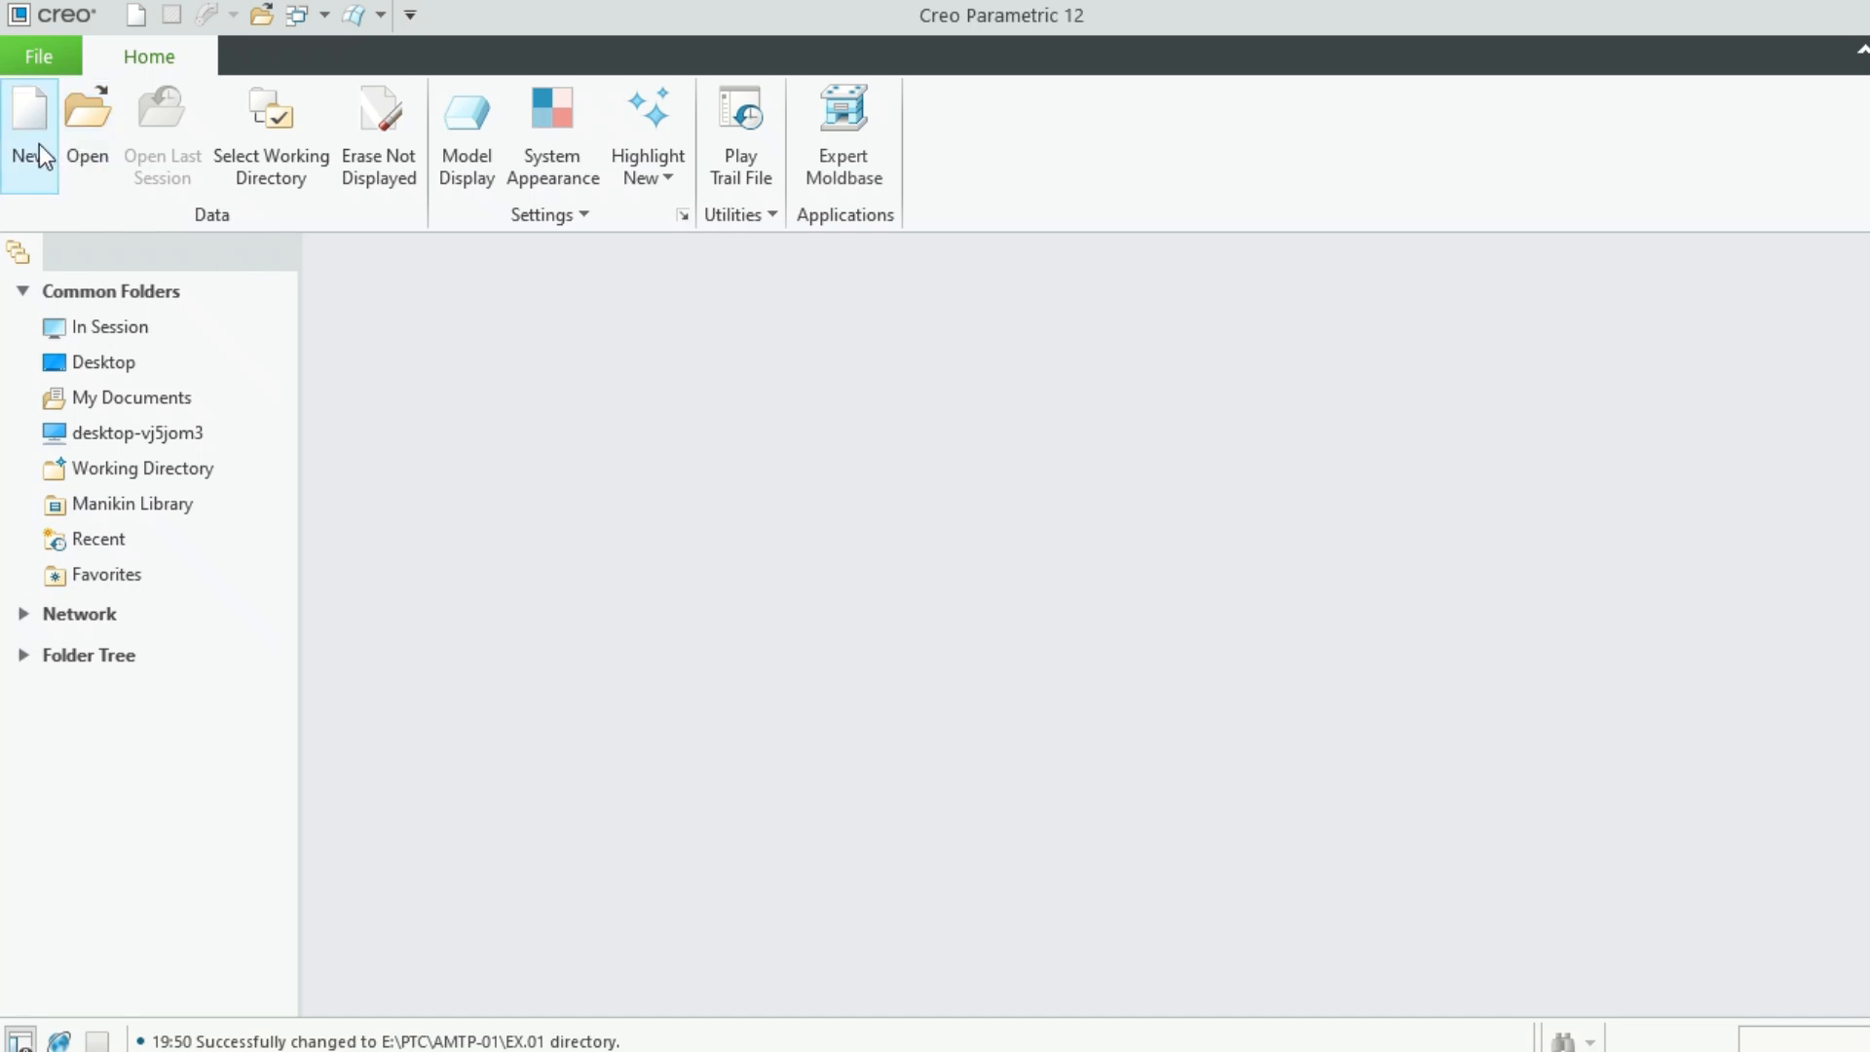
# Create a new solid part named L_C_Inter_Part without the default template
pyautogui.click(56, 146)
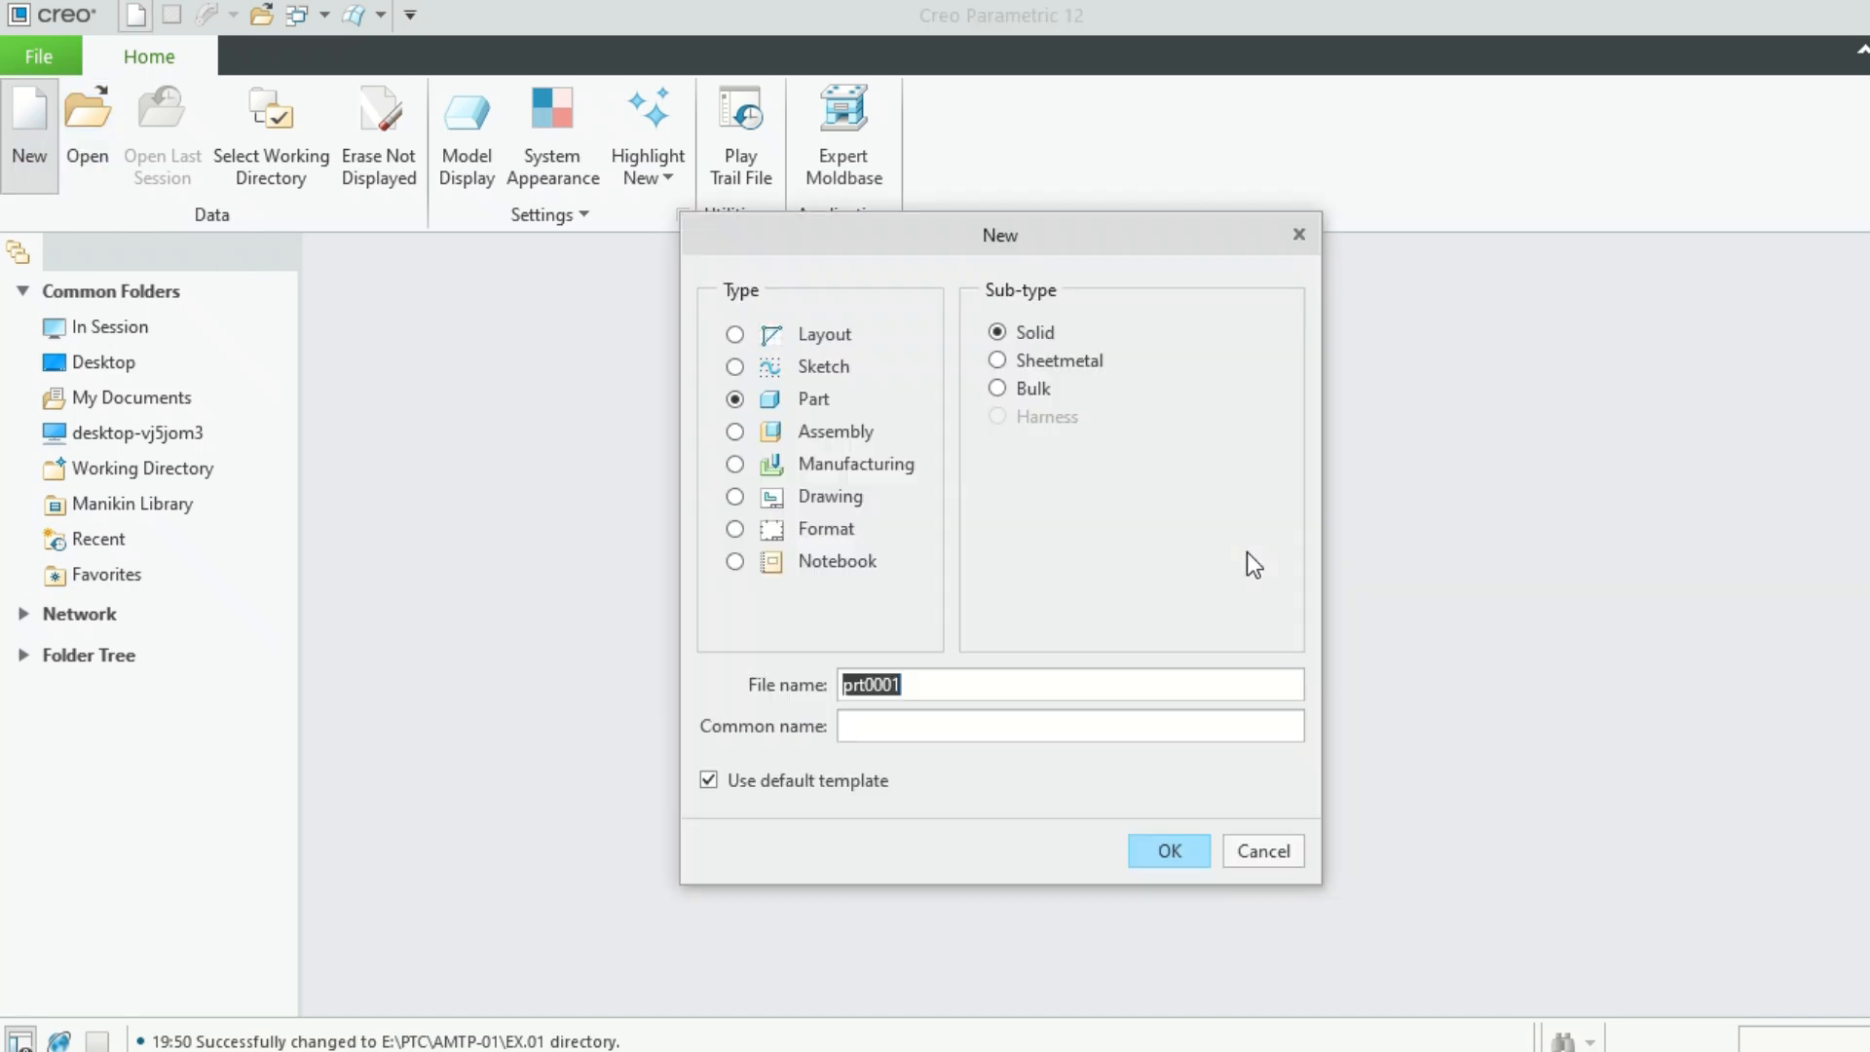
pyautogui.click(708, 779)
pyautogui.moveTo(955, 691); pyautogui.dragTo(804, 694)
pyautogui.write('L_C_Inter_Part')
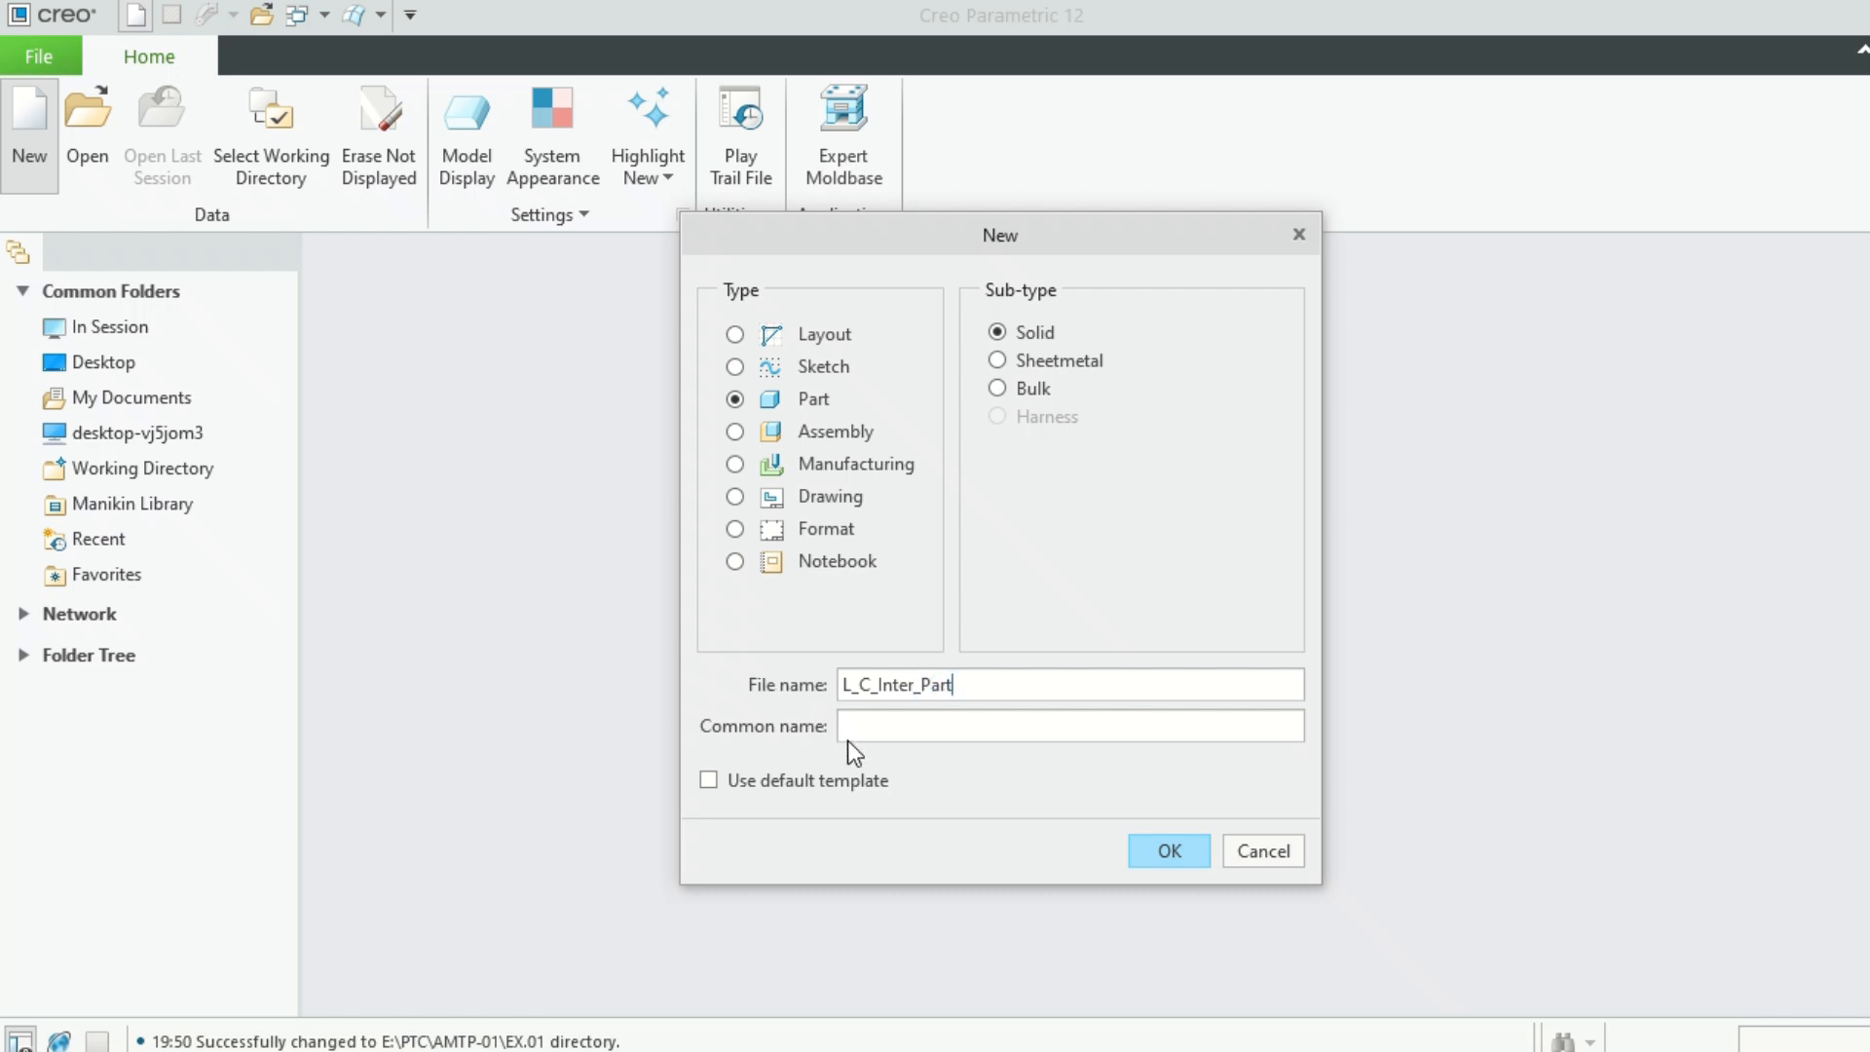
pyautogui.click(1169, 848)
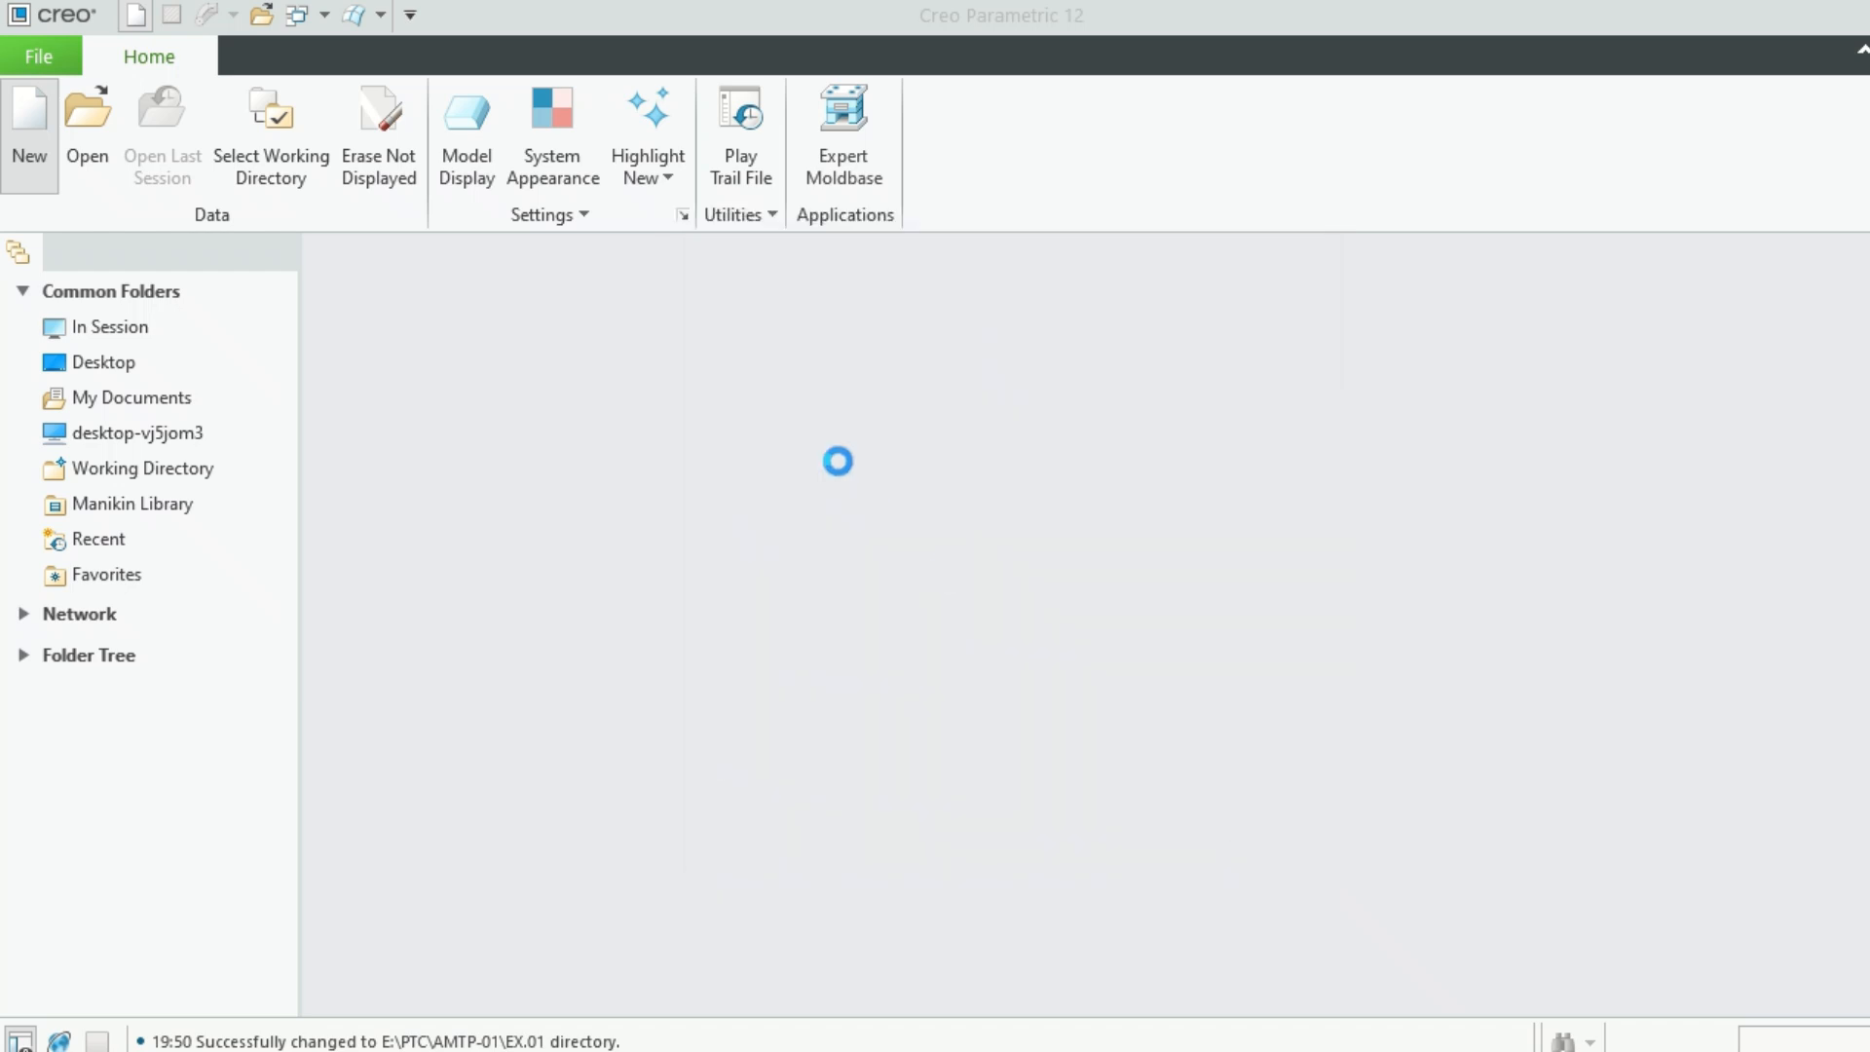
# Choose the mmns_part_solid_rel template for the new part and open the empty model
pyautogui.scroll(-5, 844, 418)
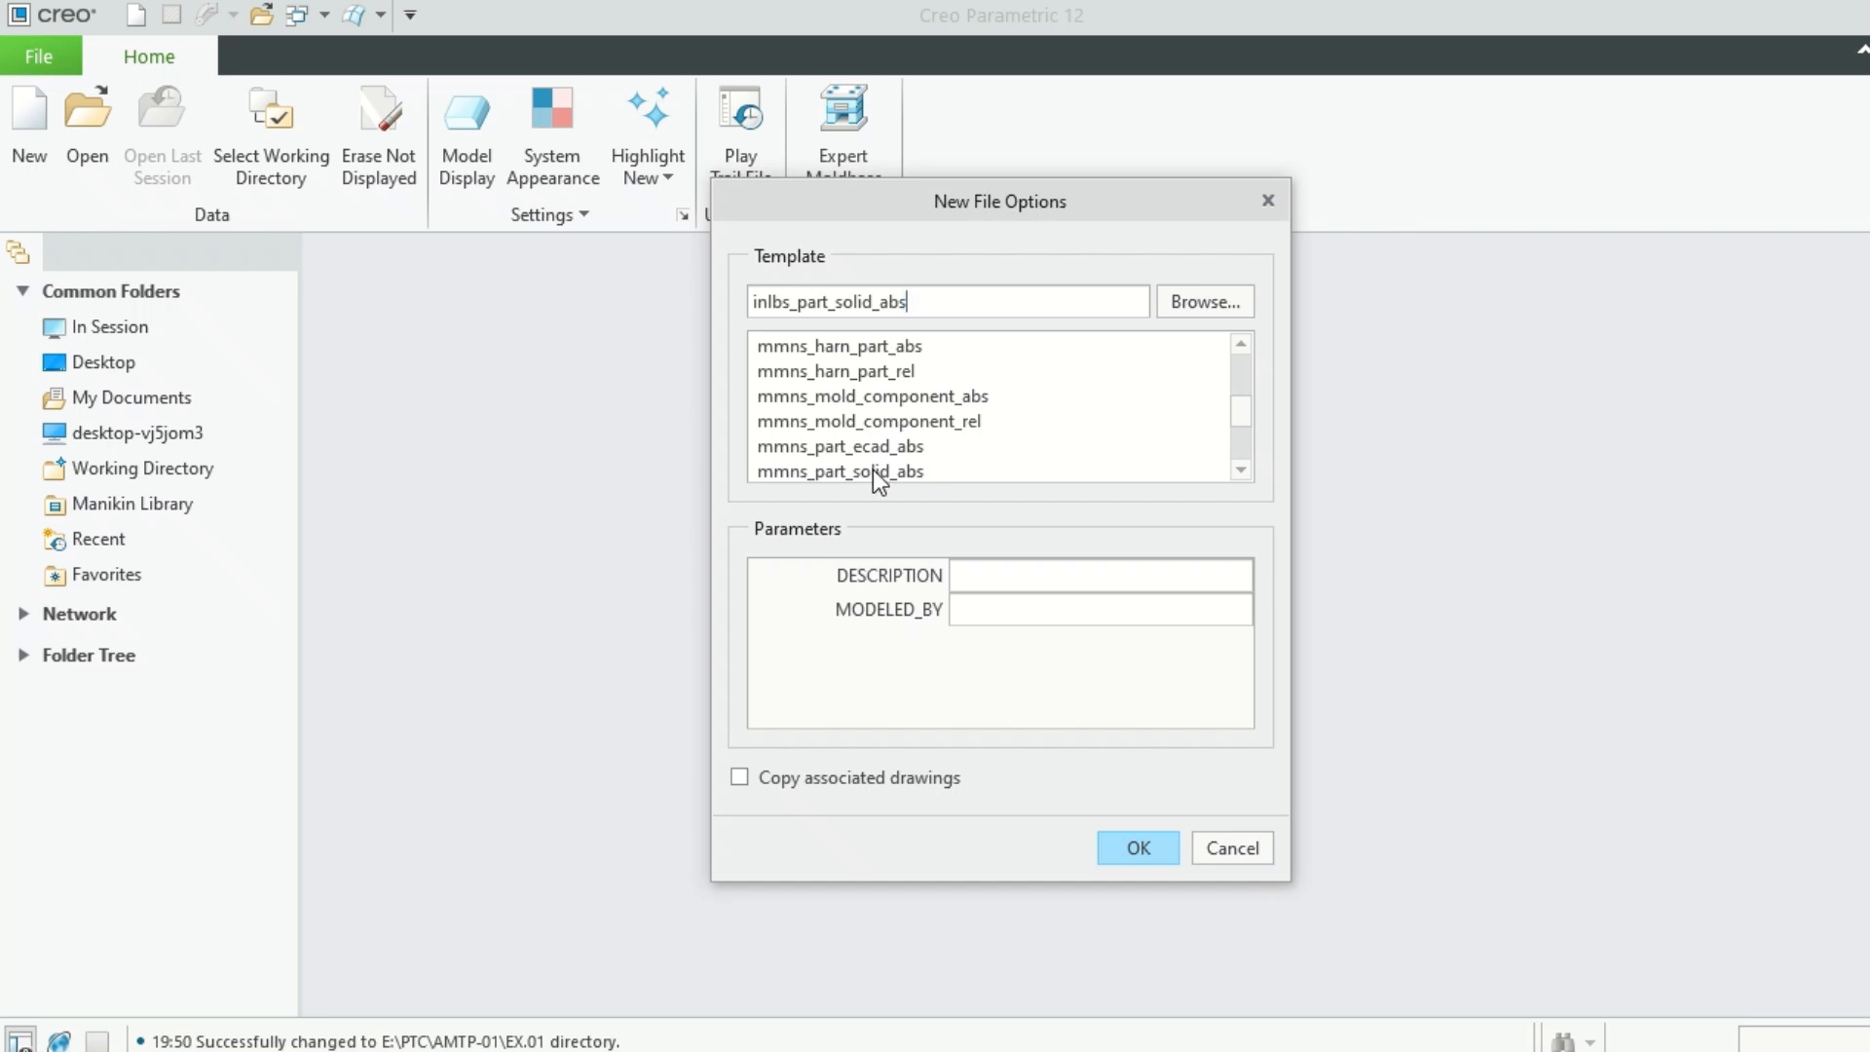
pyautogui.click(873, 470)
pyautogui.click(1238, 471)
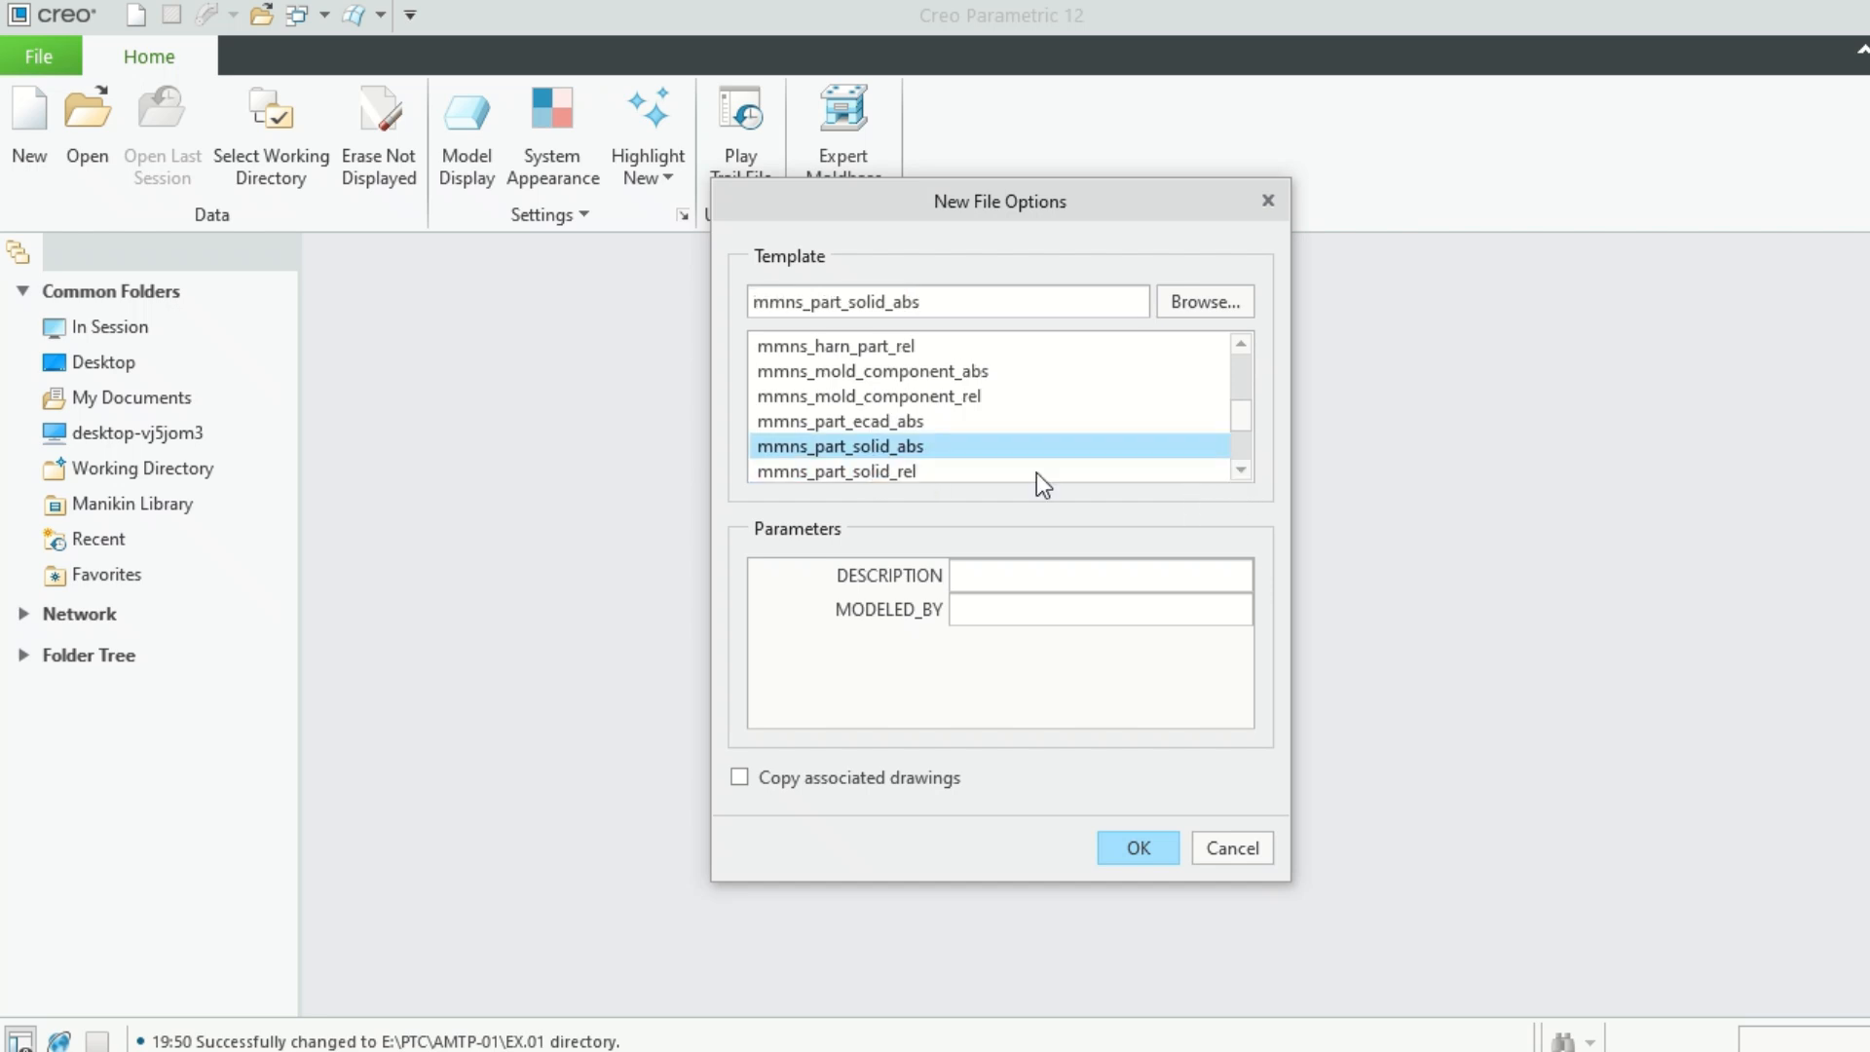
pyautogui.click(913, 472)
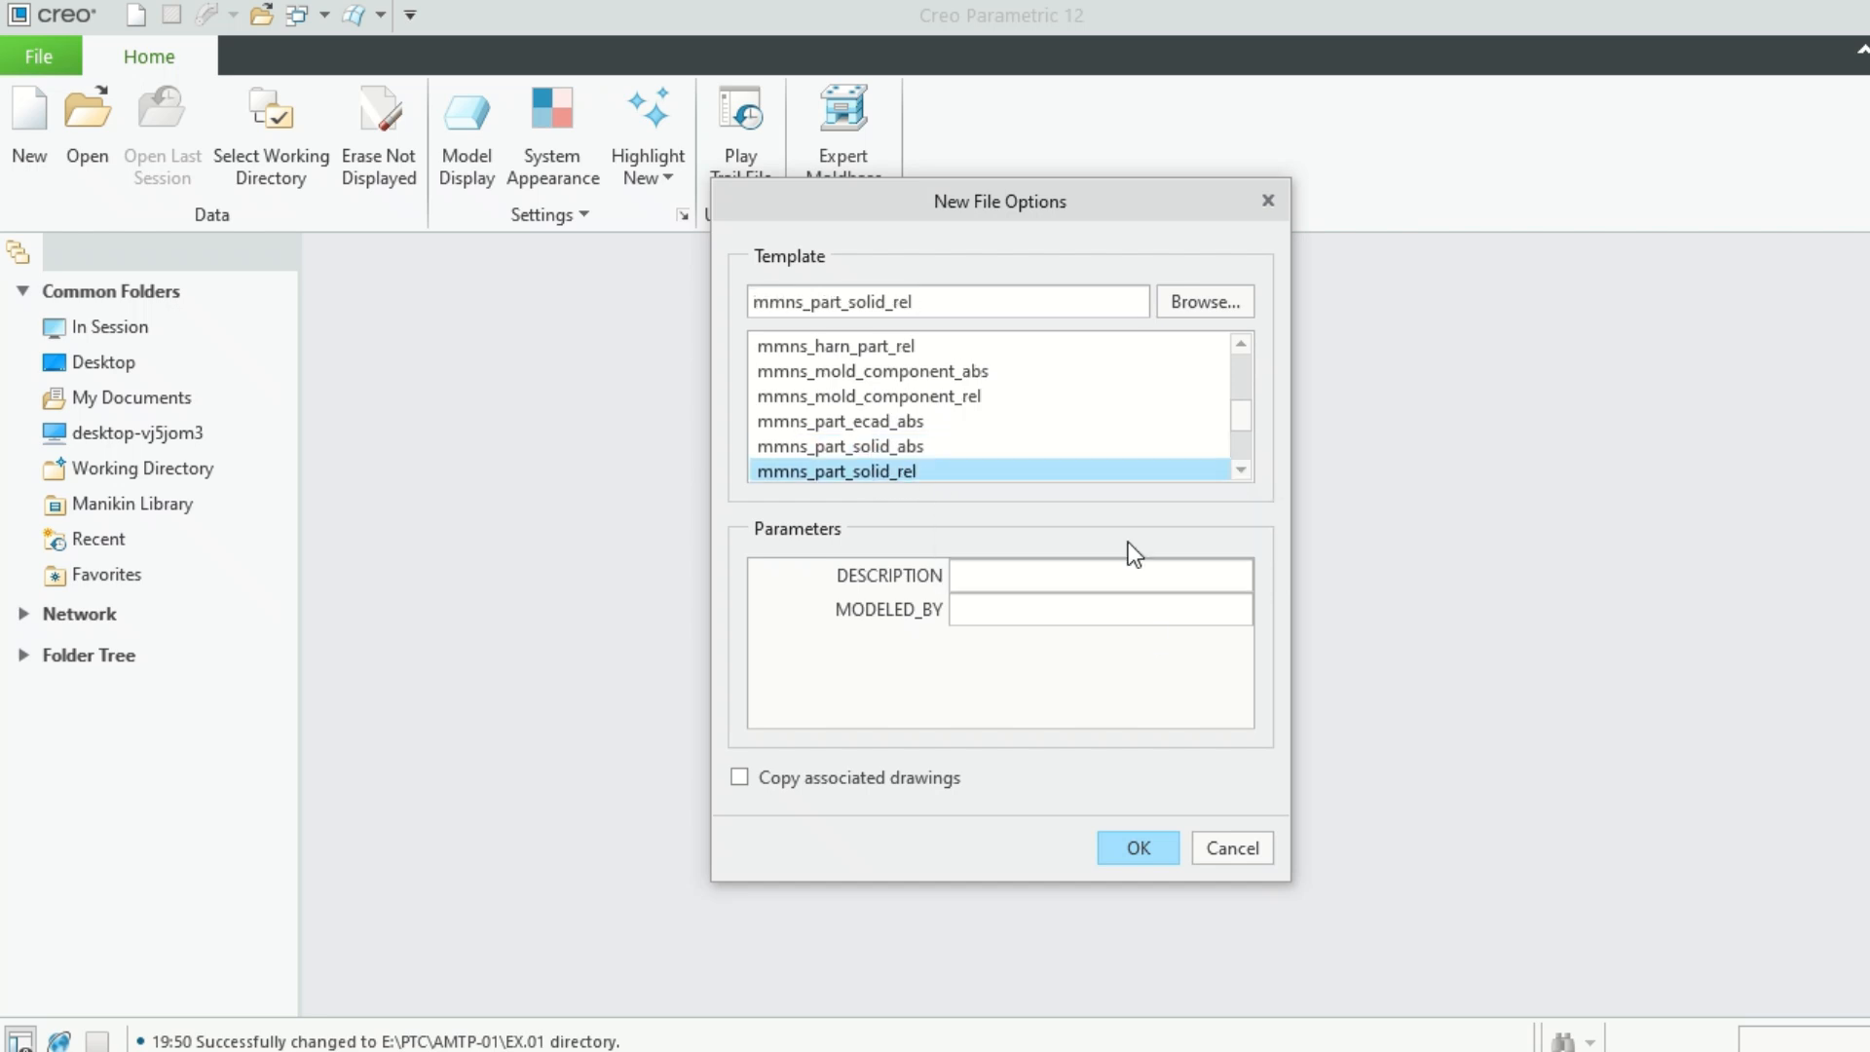
pyautogui.click(1132, 850)
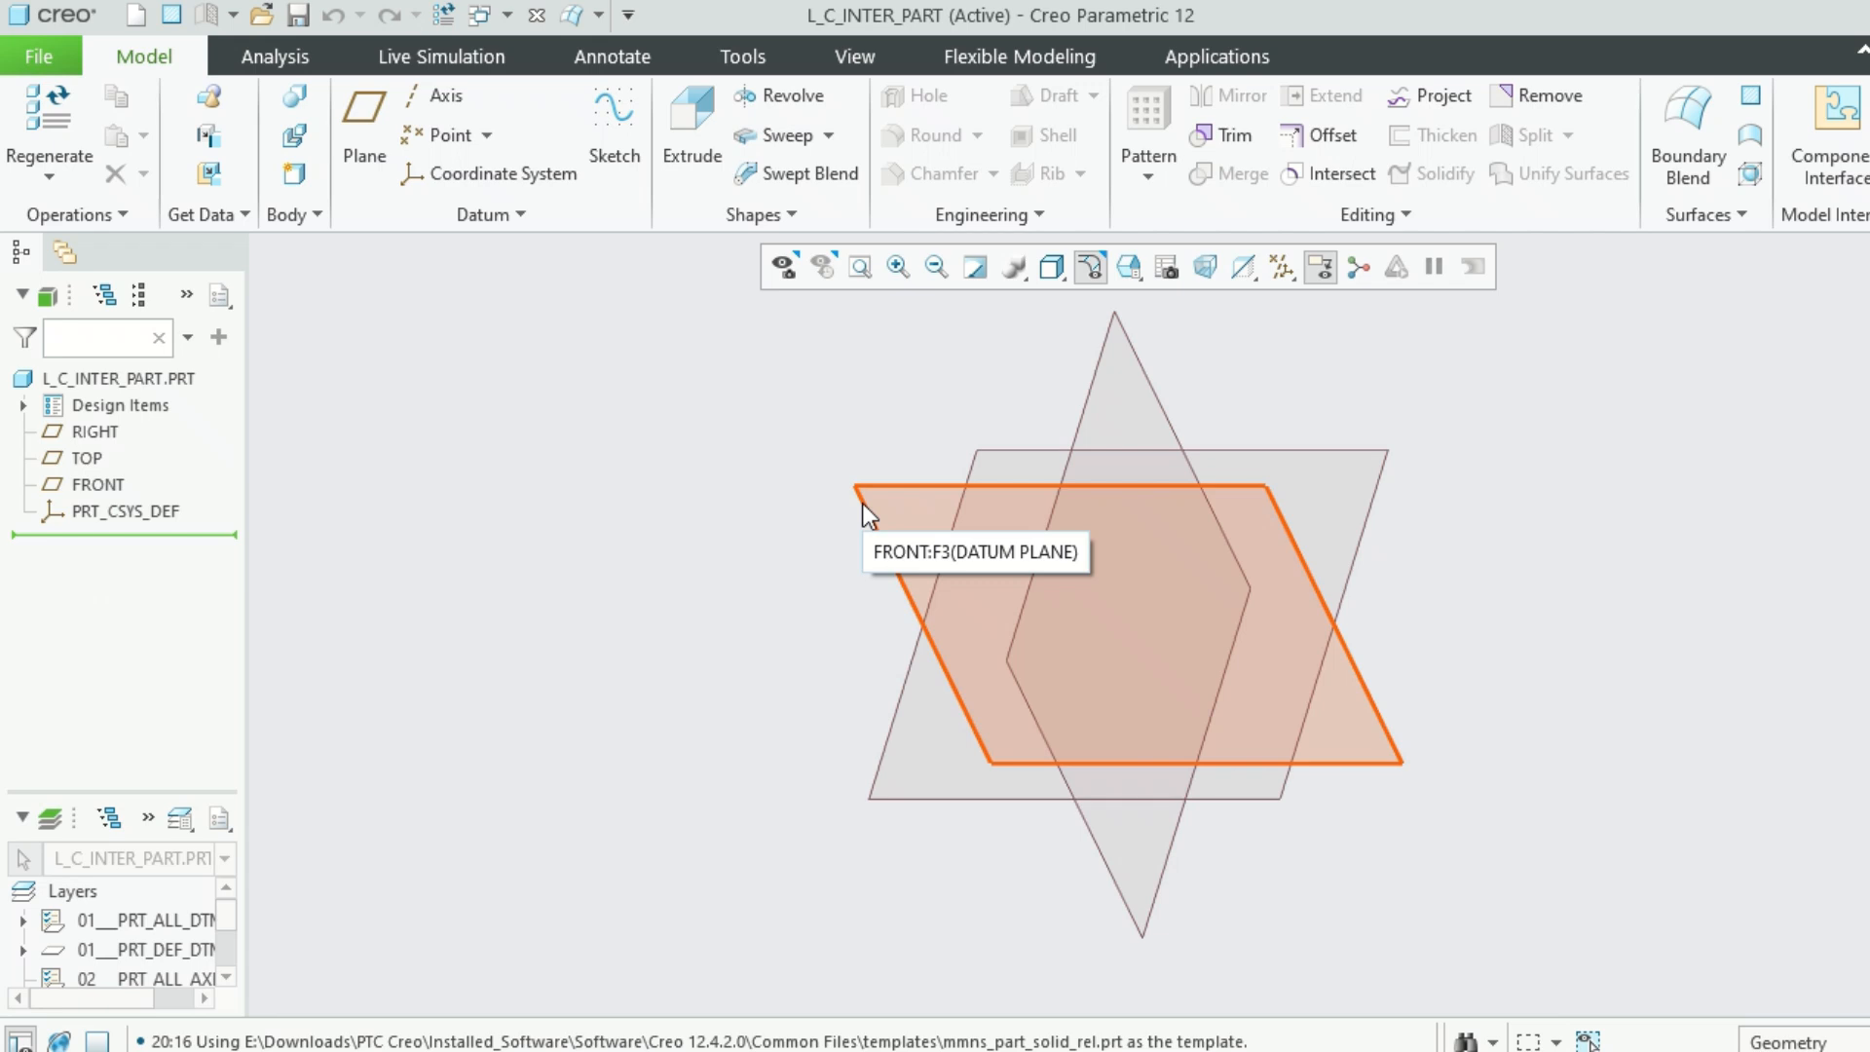
# Start a Revolve feature with its section sketch on the FRONT datum plane, viewed square to the sketch
pyautogui.click(789, 82)
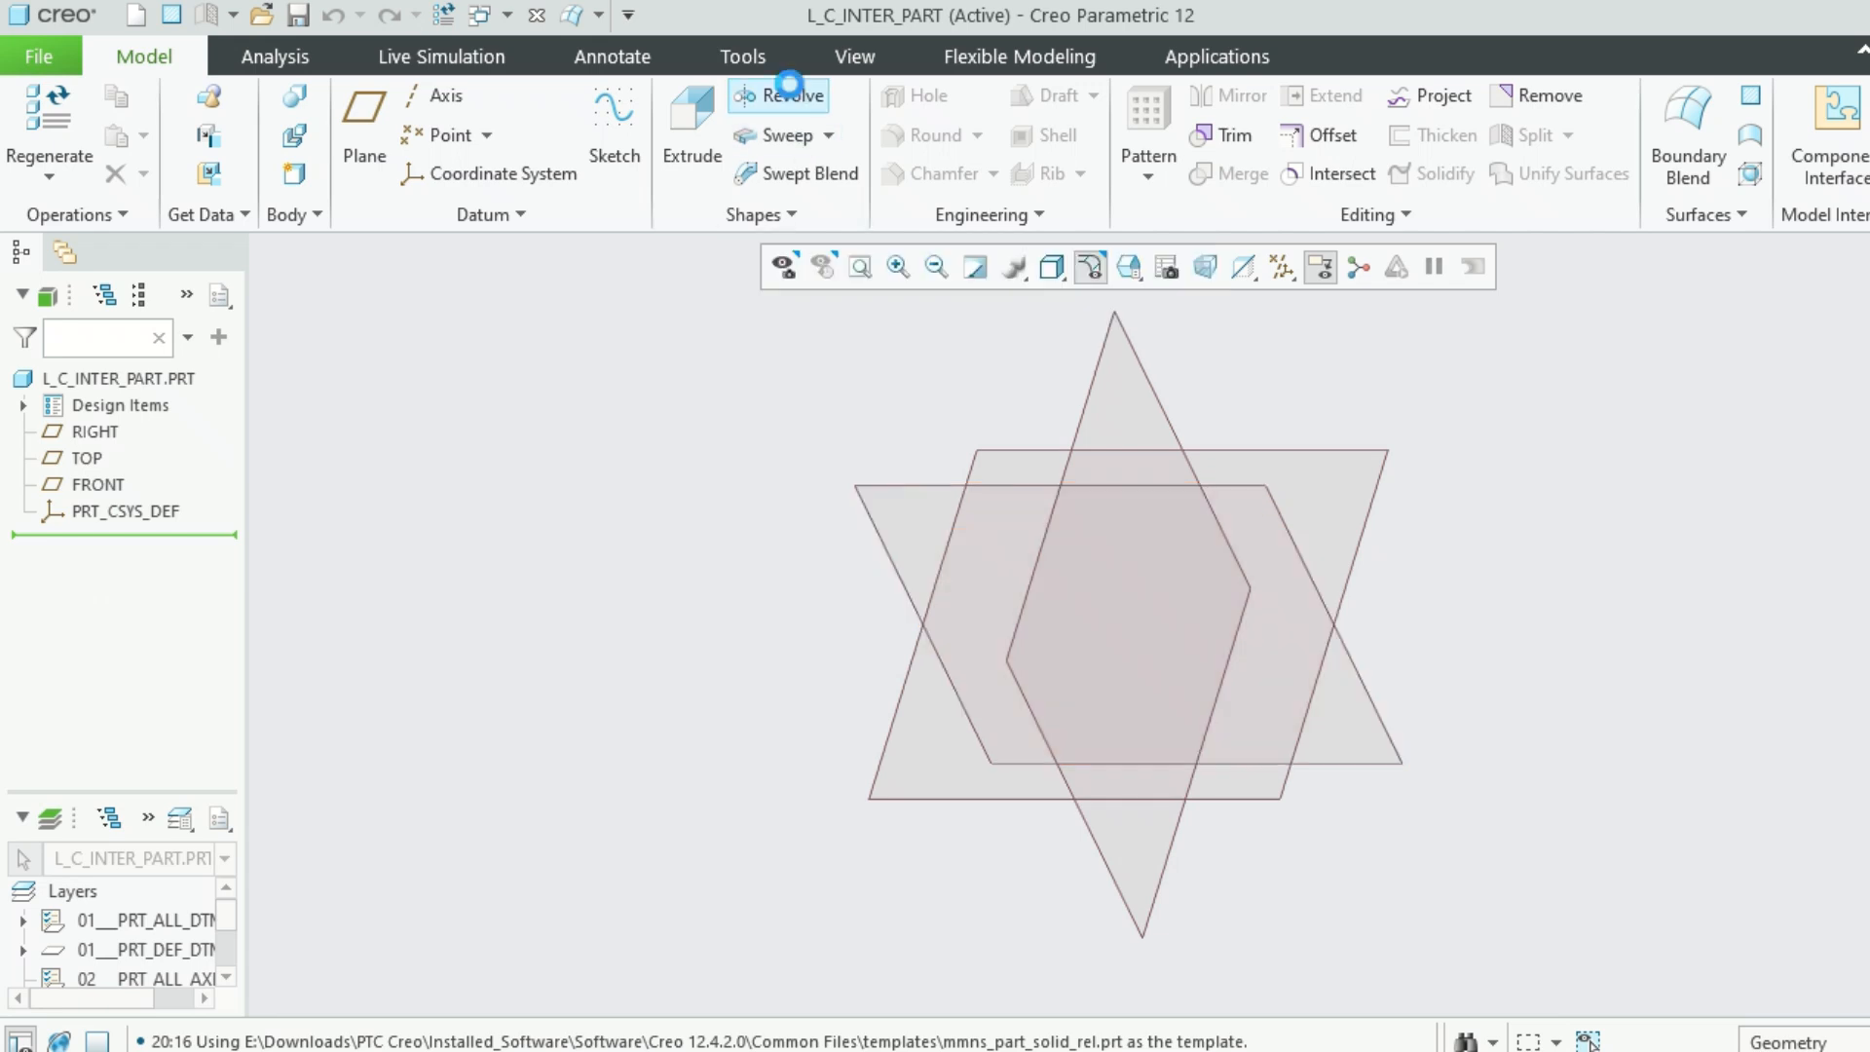
pyautogui.click(859, 489)
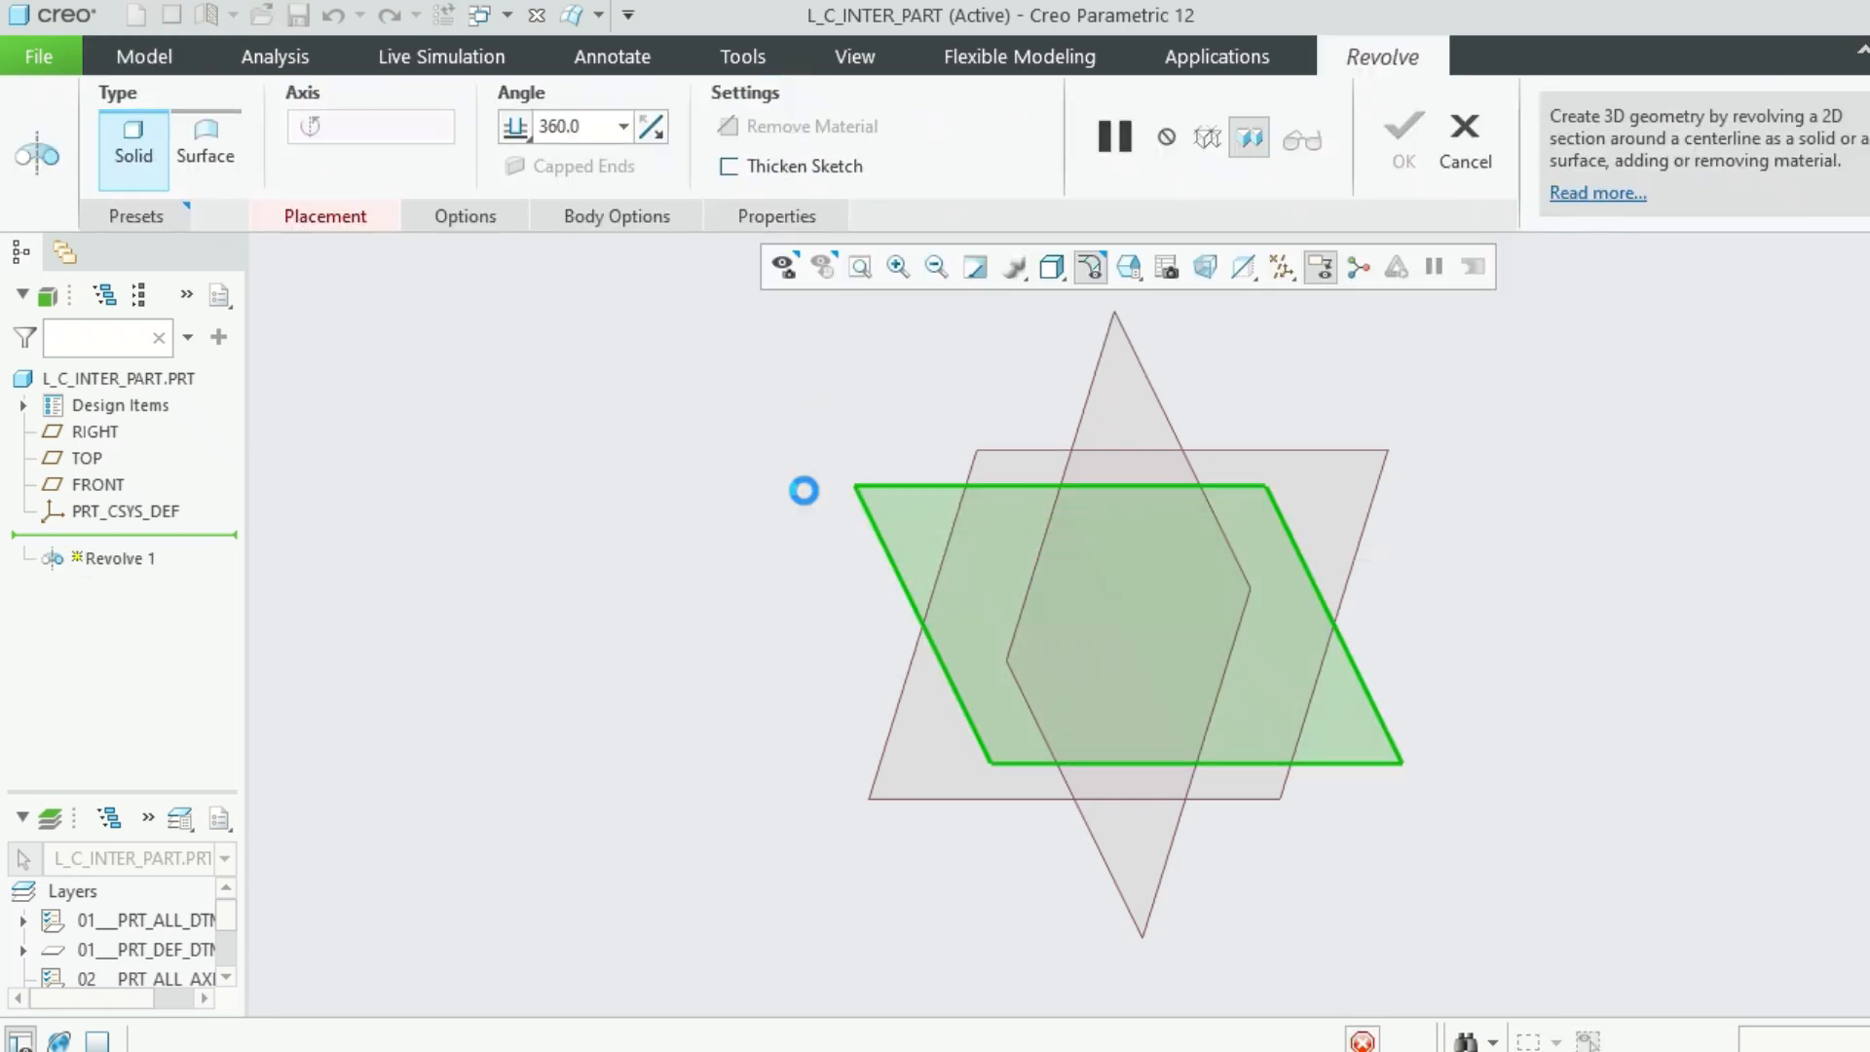
pyautogui.click(1182, 269)
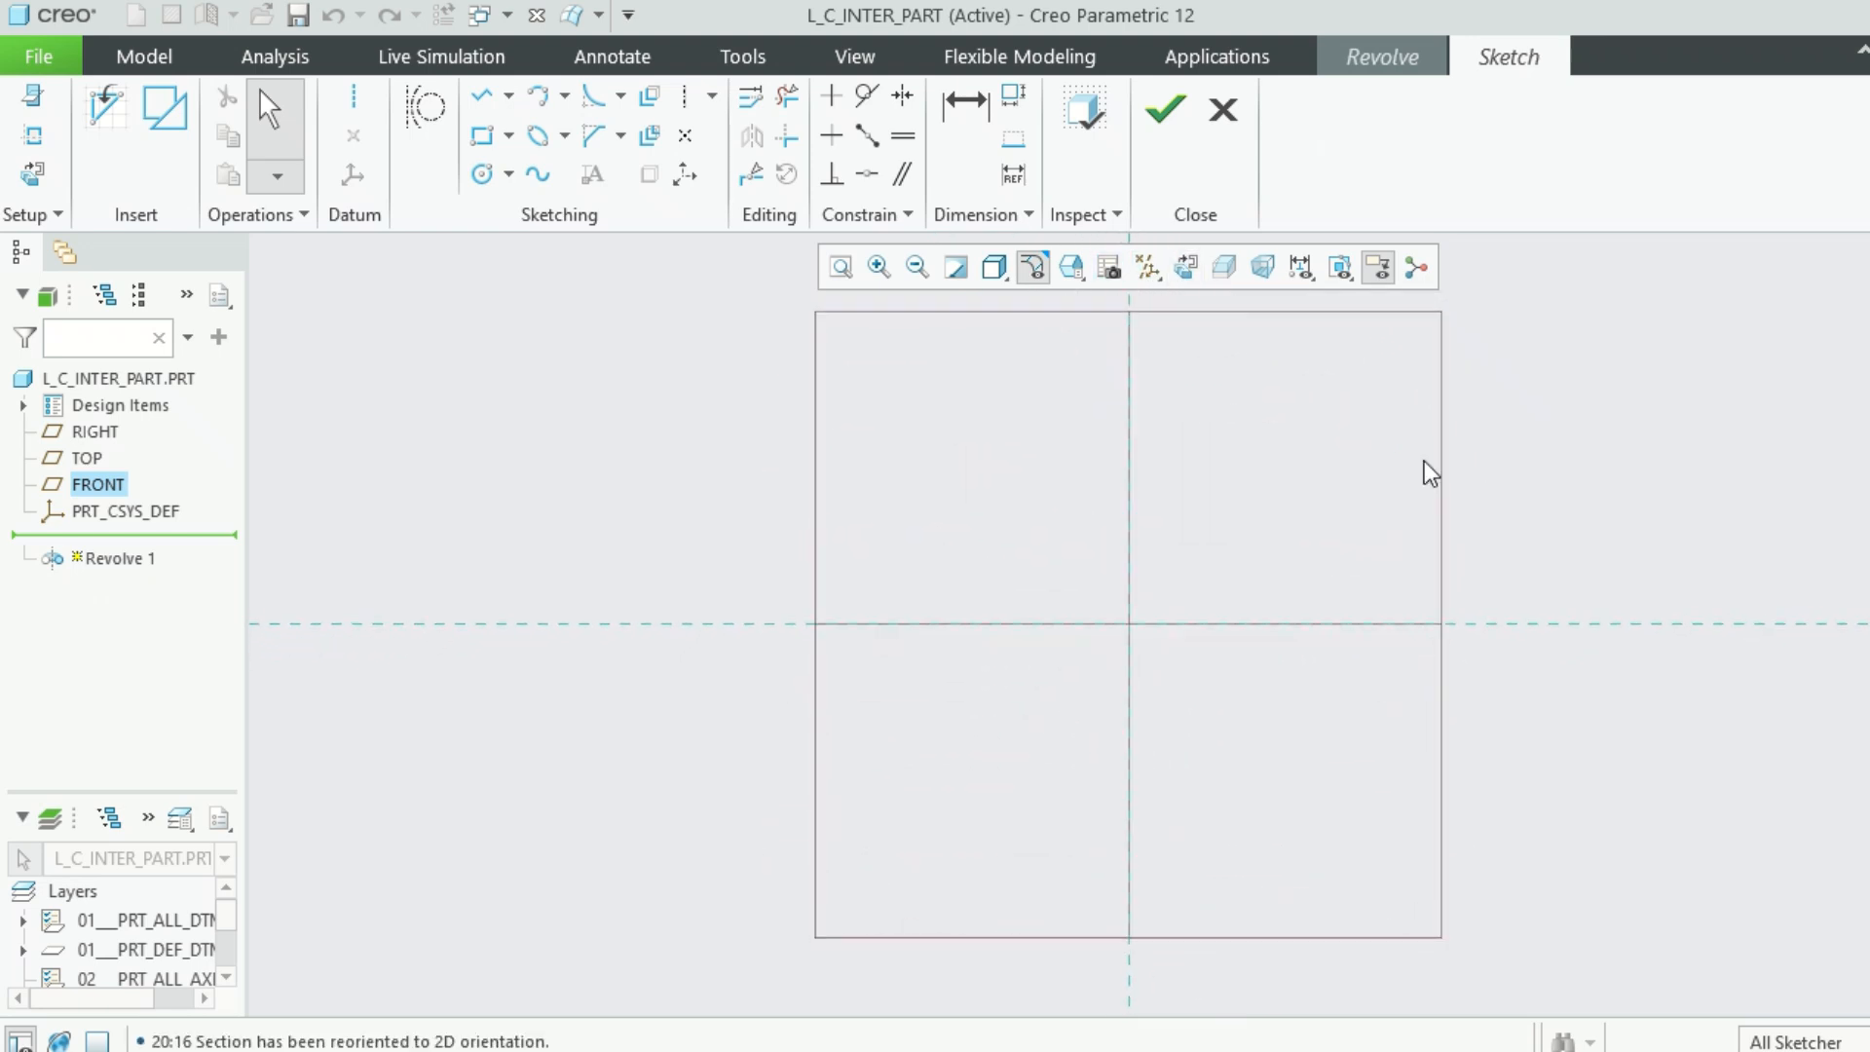
pyautogui.click(480, 95)
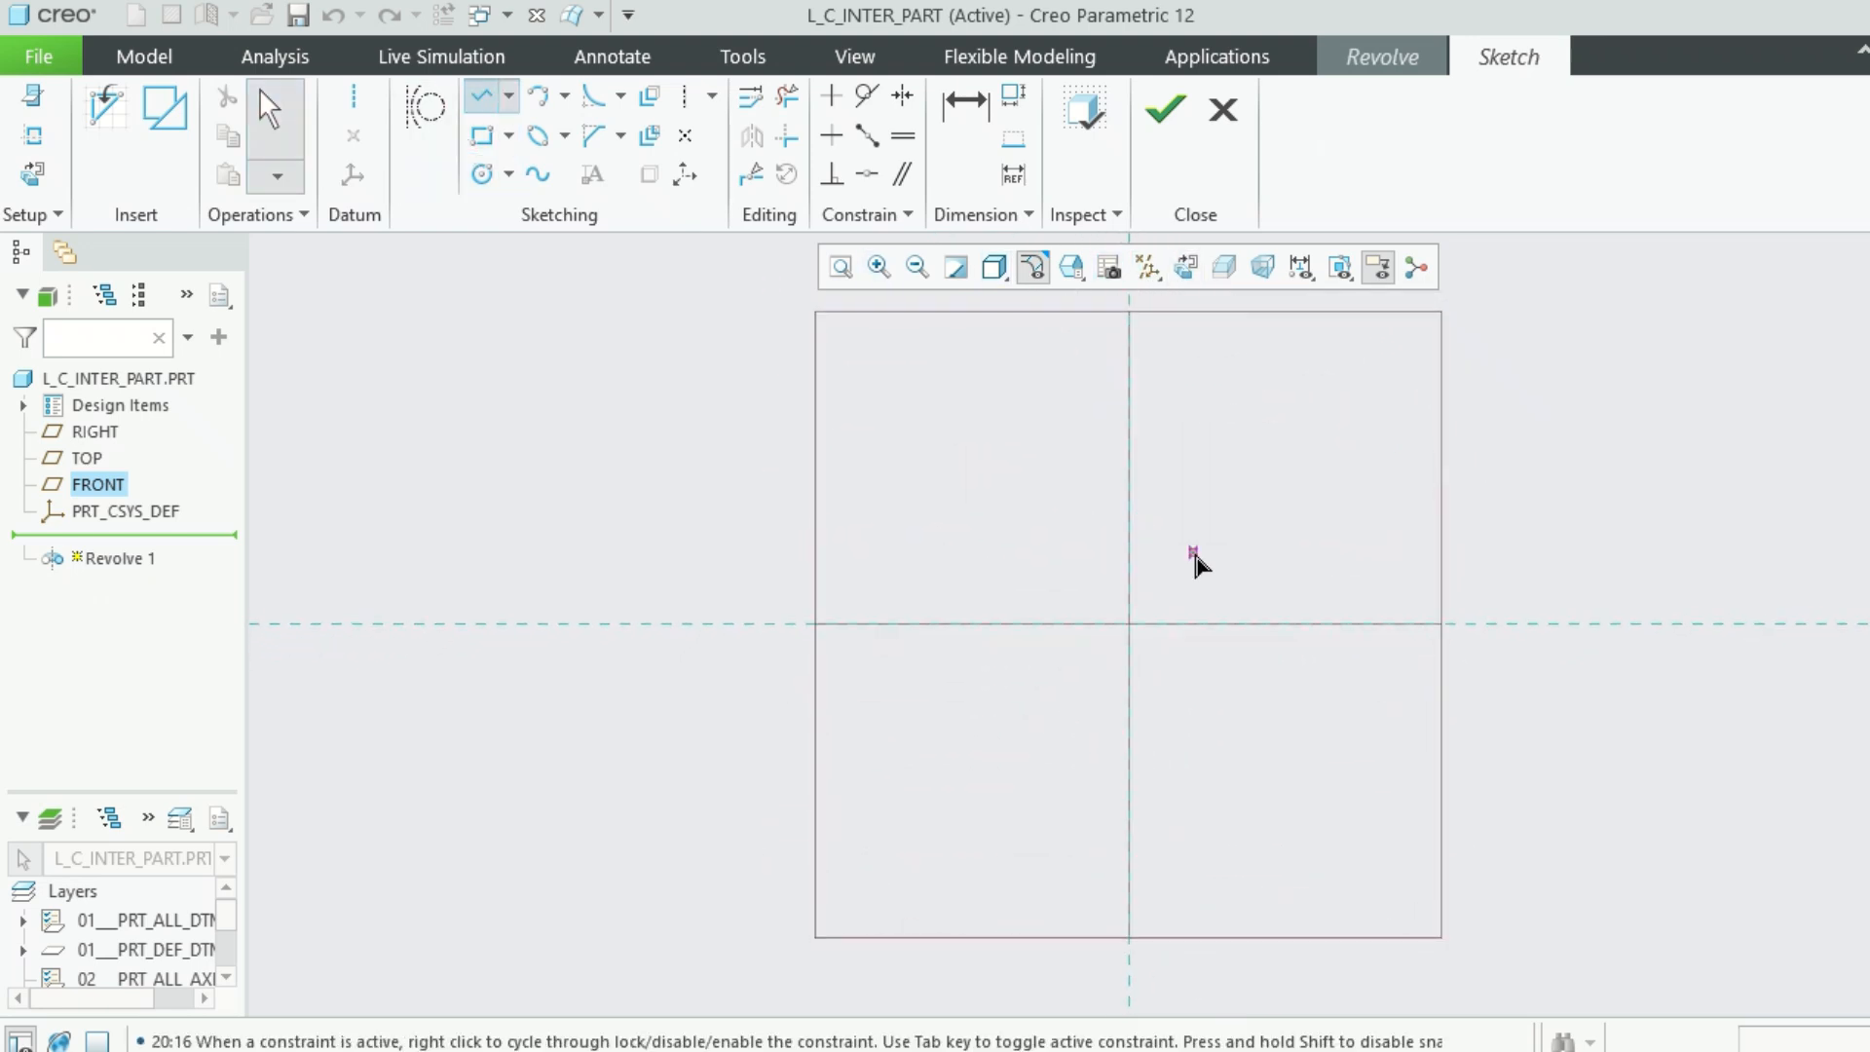
pyautogui.click(1129, 564)
pyautogui.click(1188, 564)
pyautogui.middleClick(1294, 555)
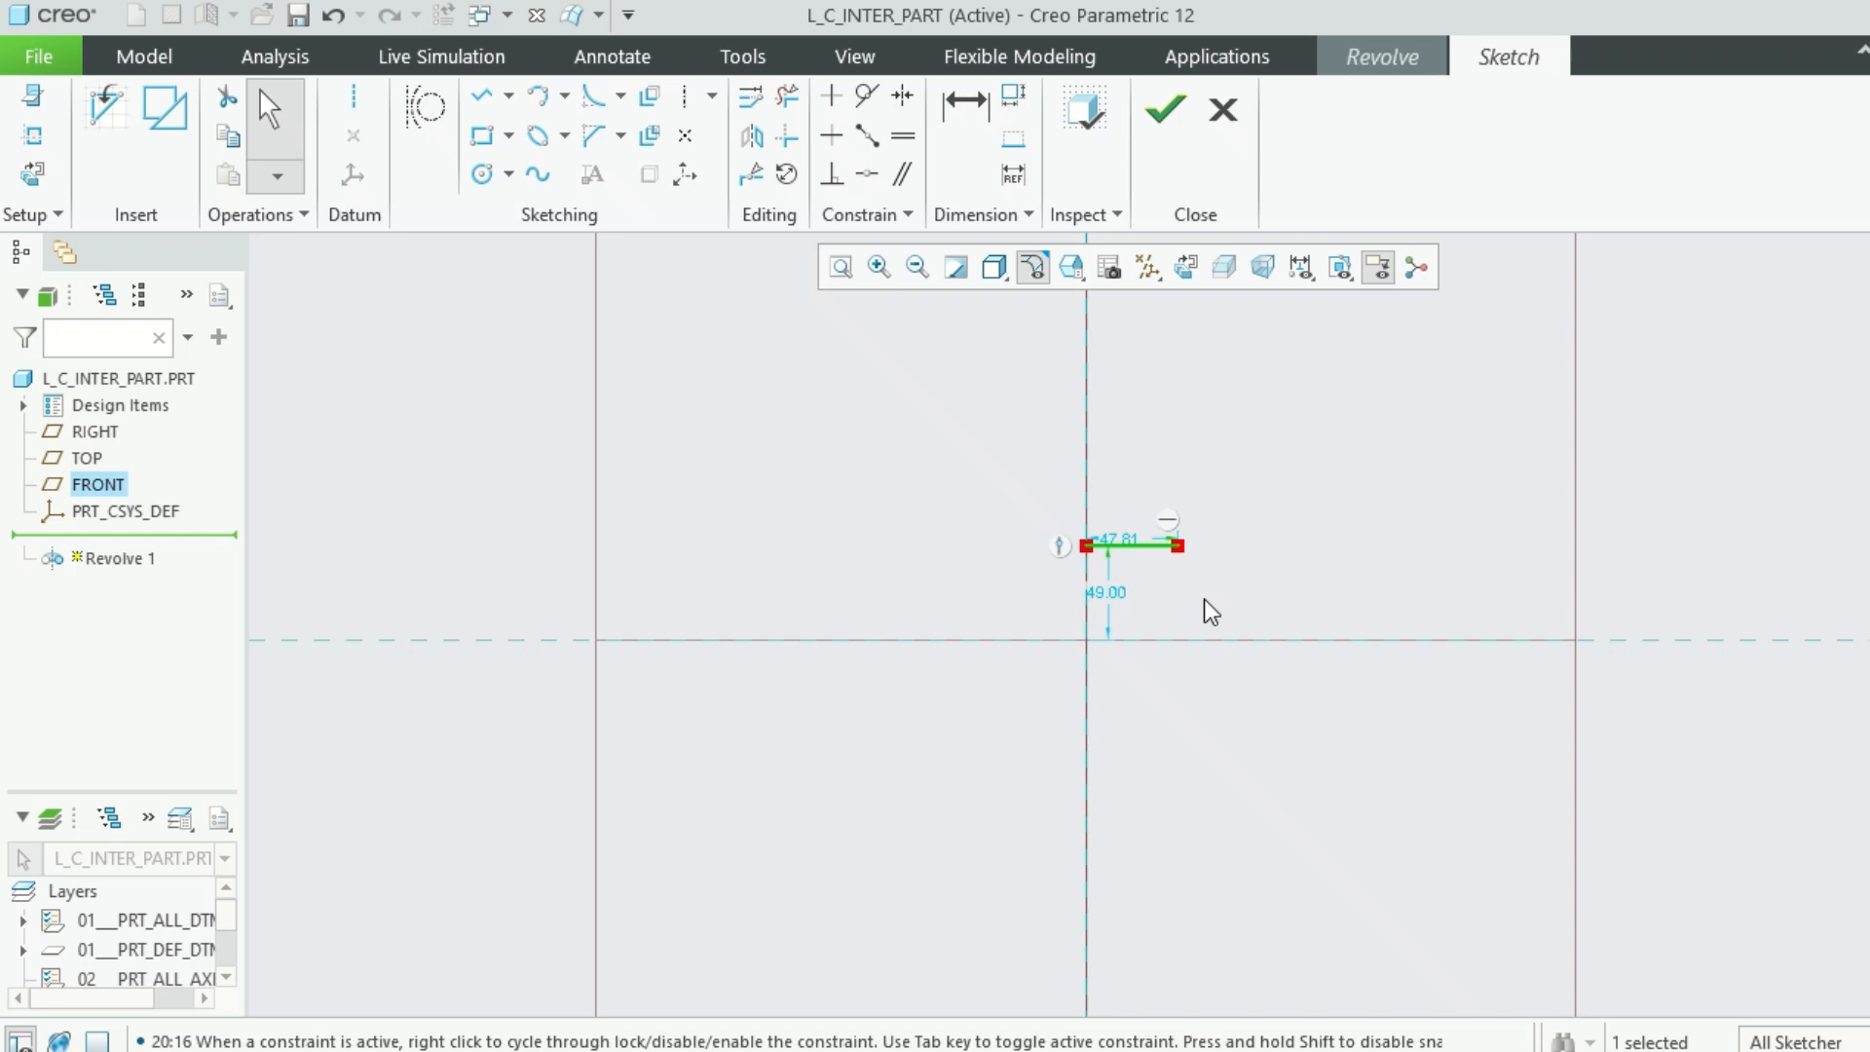
pyautogui.hotkey('ctrl', 'z')
# Add a horizontal centerline along the horizontal reference as the axis of revolution
pyautogui.click(353, 97)
pyautogui.click(556, 655)
pyautogui.click(1790, 635)
pyautogui.middleClick(1839, 491)
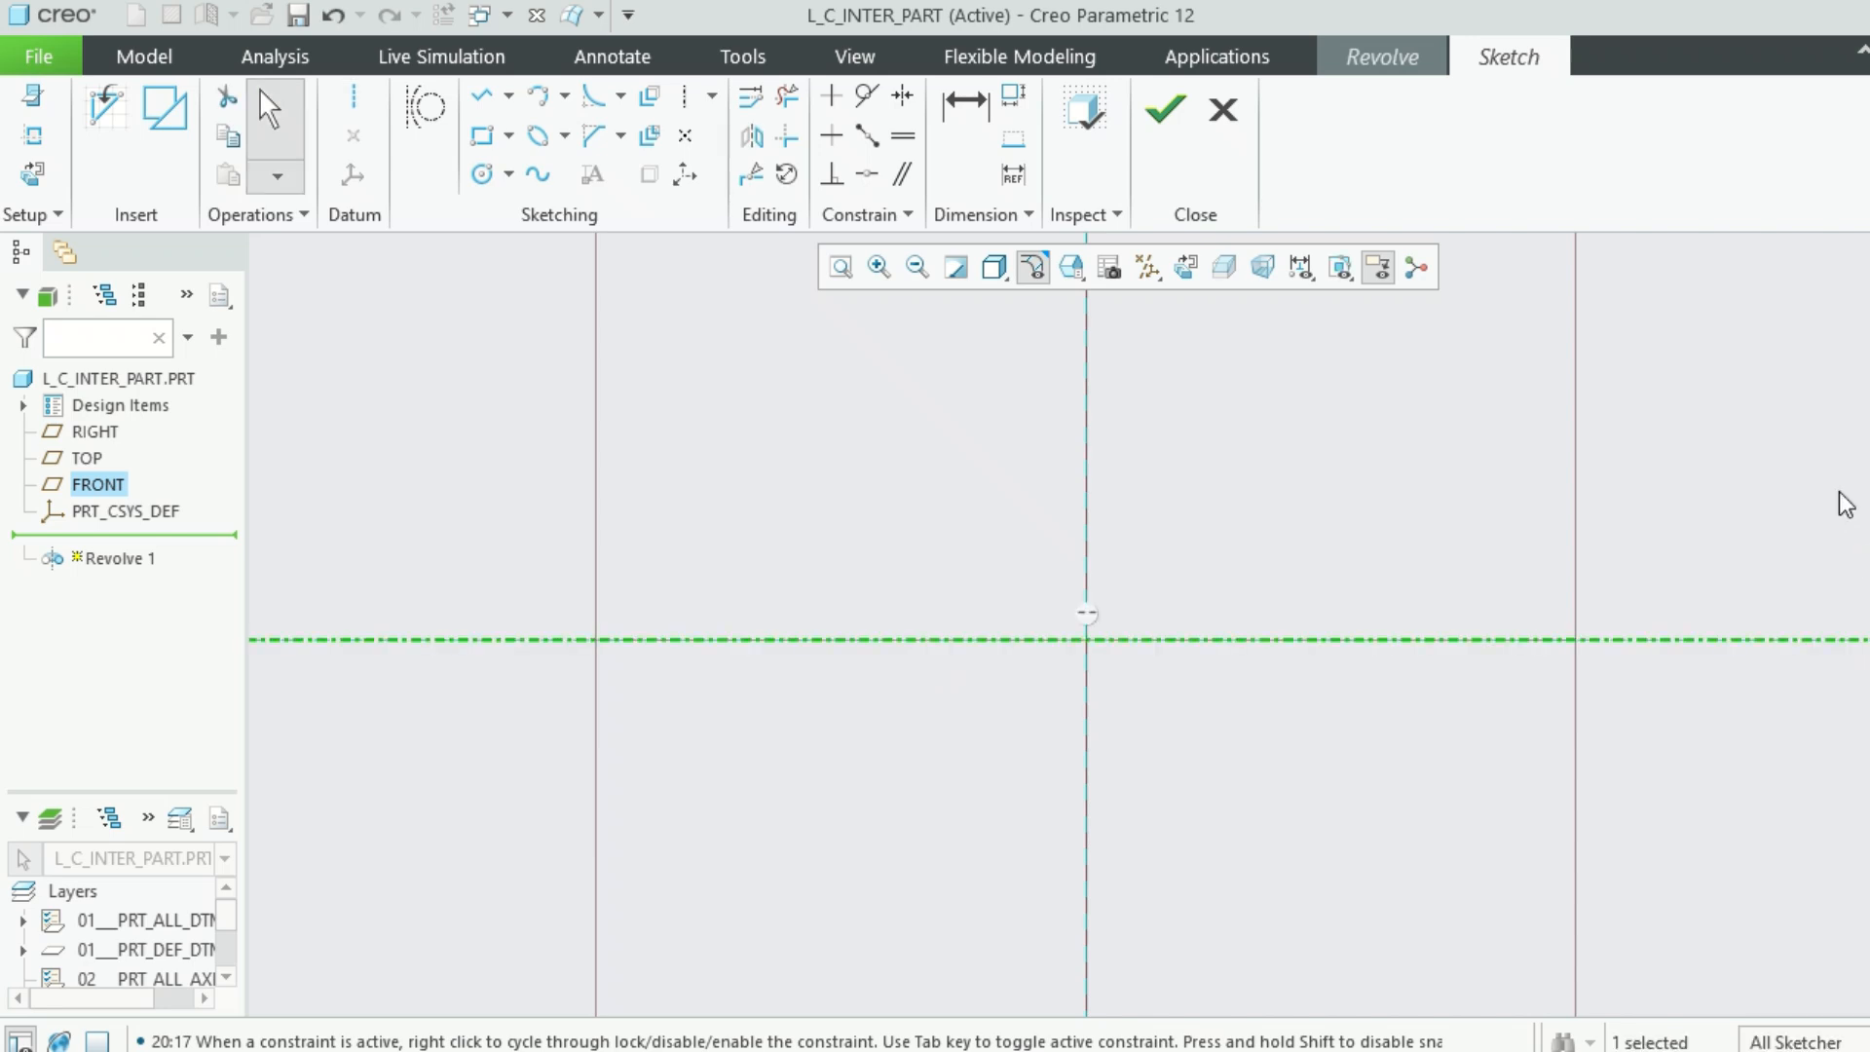
# Sketch a vertical line from the origin up to a diameter of about 77 mm, continuing into a horizontal line about 59 mm long
pyautogui.click(482, 103)
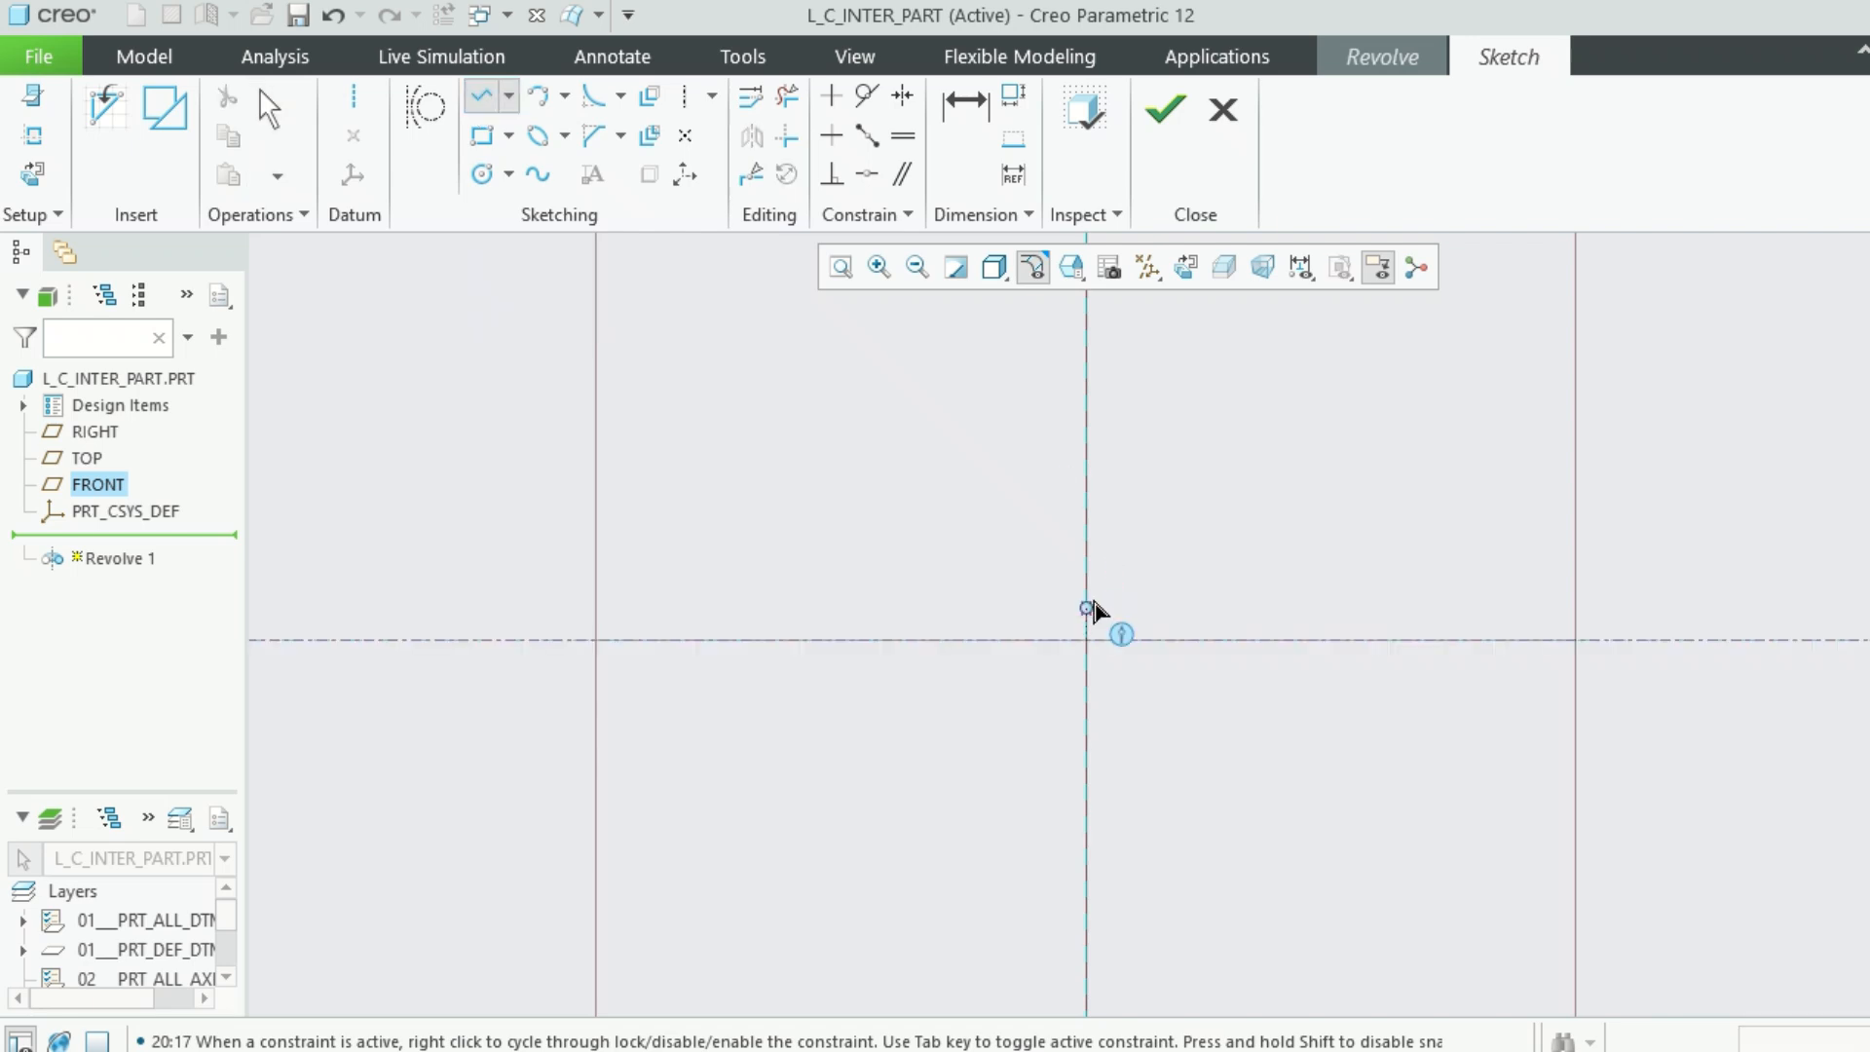
pyautogui.click(1086, 565)
pyautogui.click(1200, 565)
pyautogui.middleClick(1321, 545)
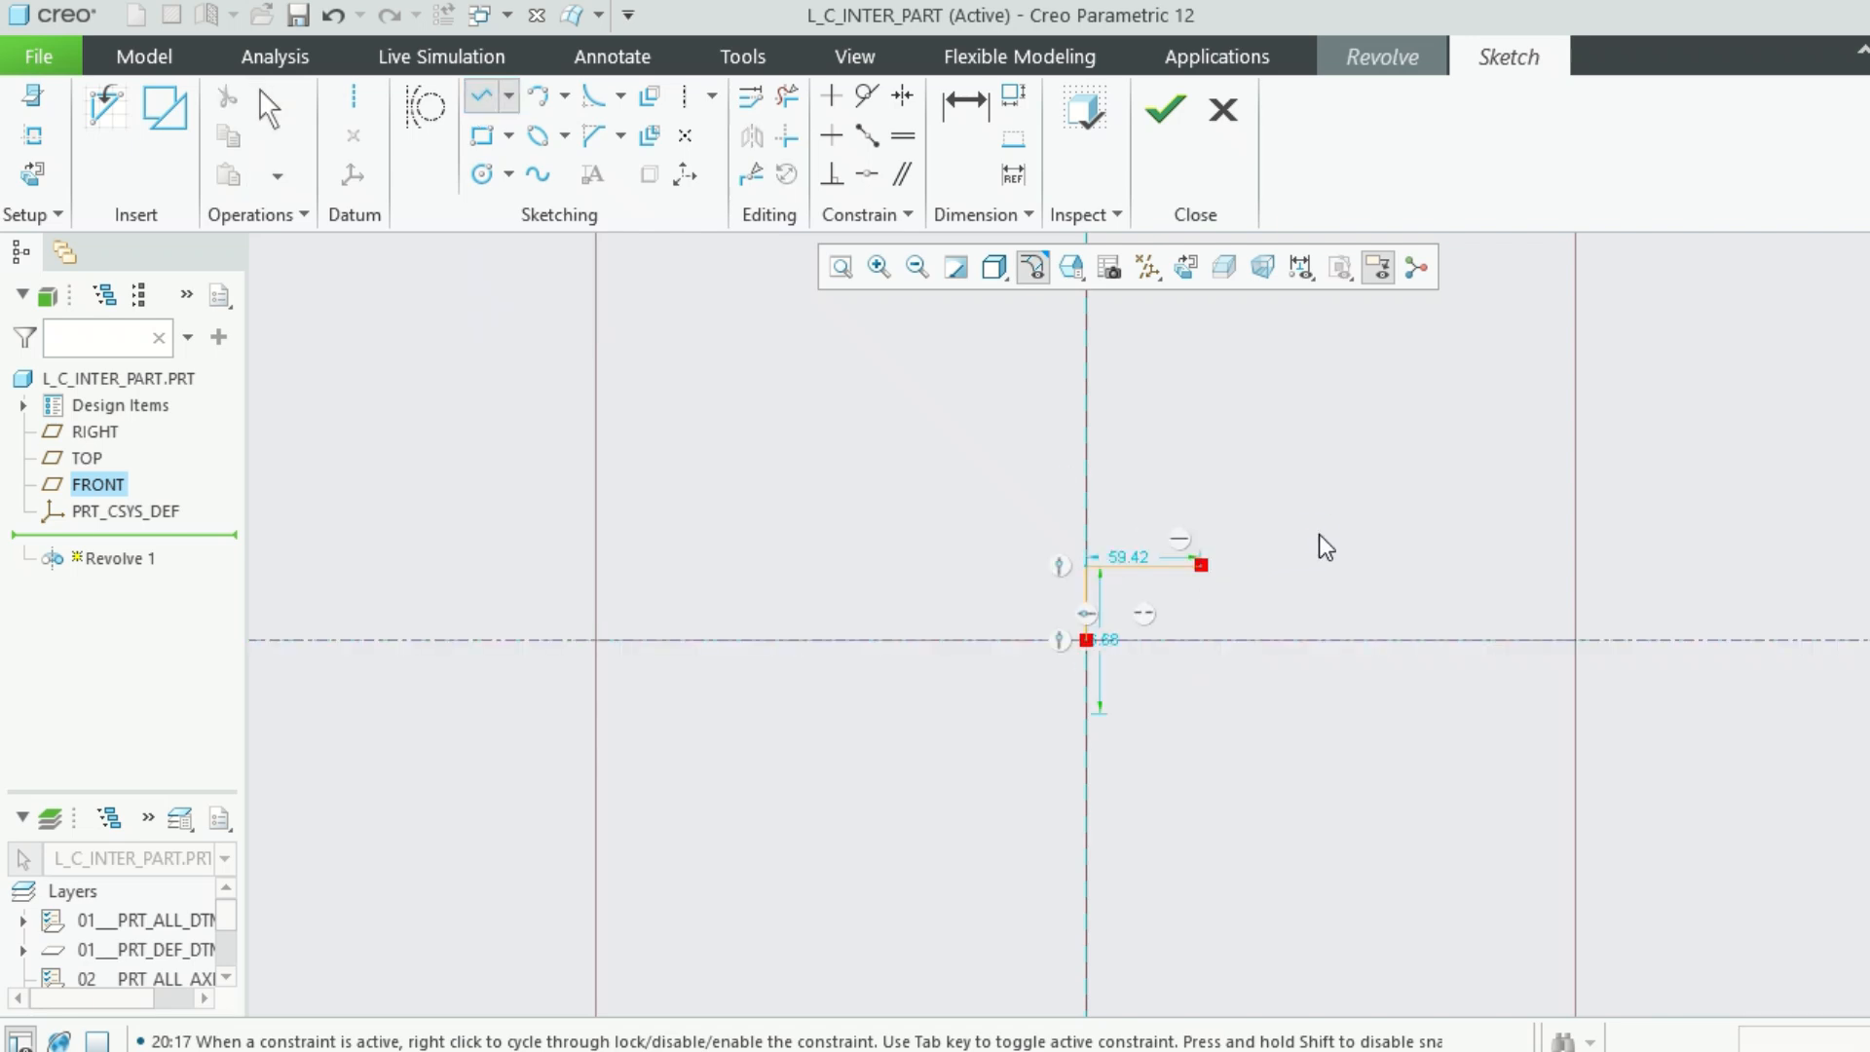
pyautogui.middleClick(1223, 588)
pyautogui.scroll(3, 1165, 637)
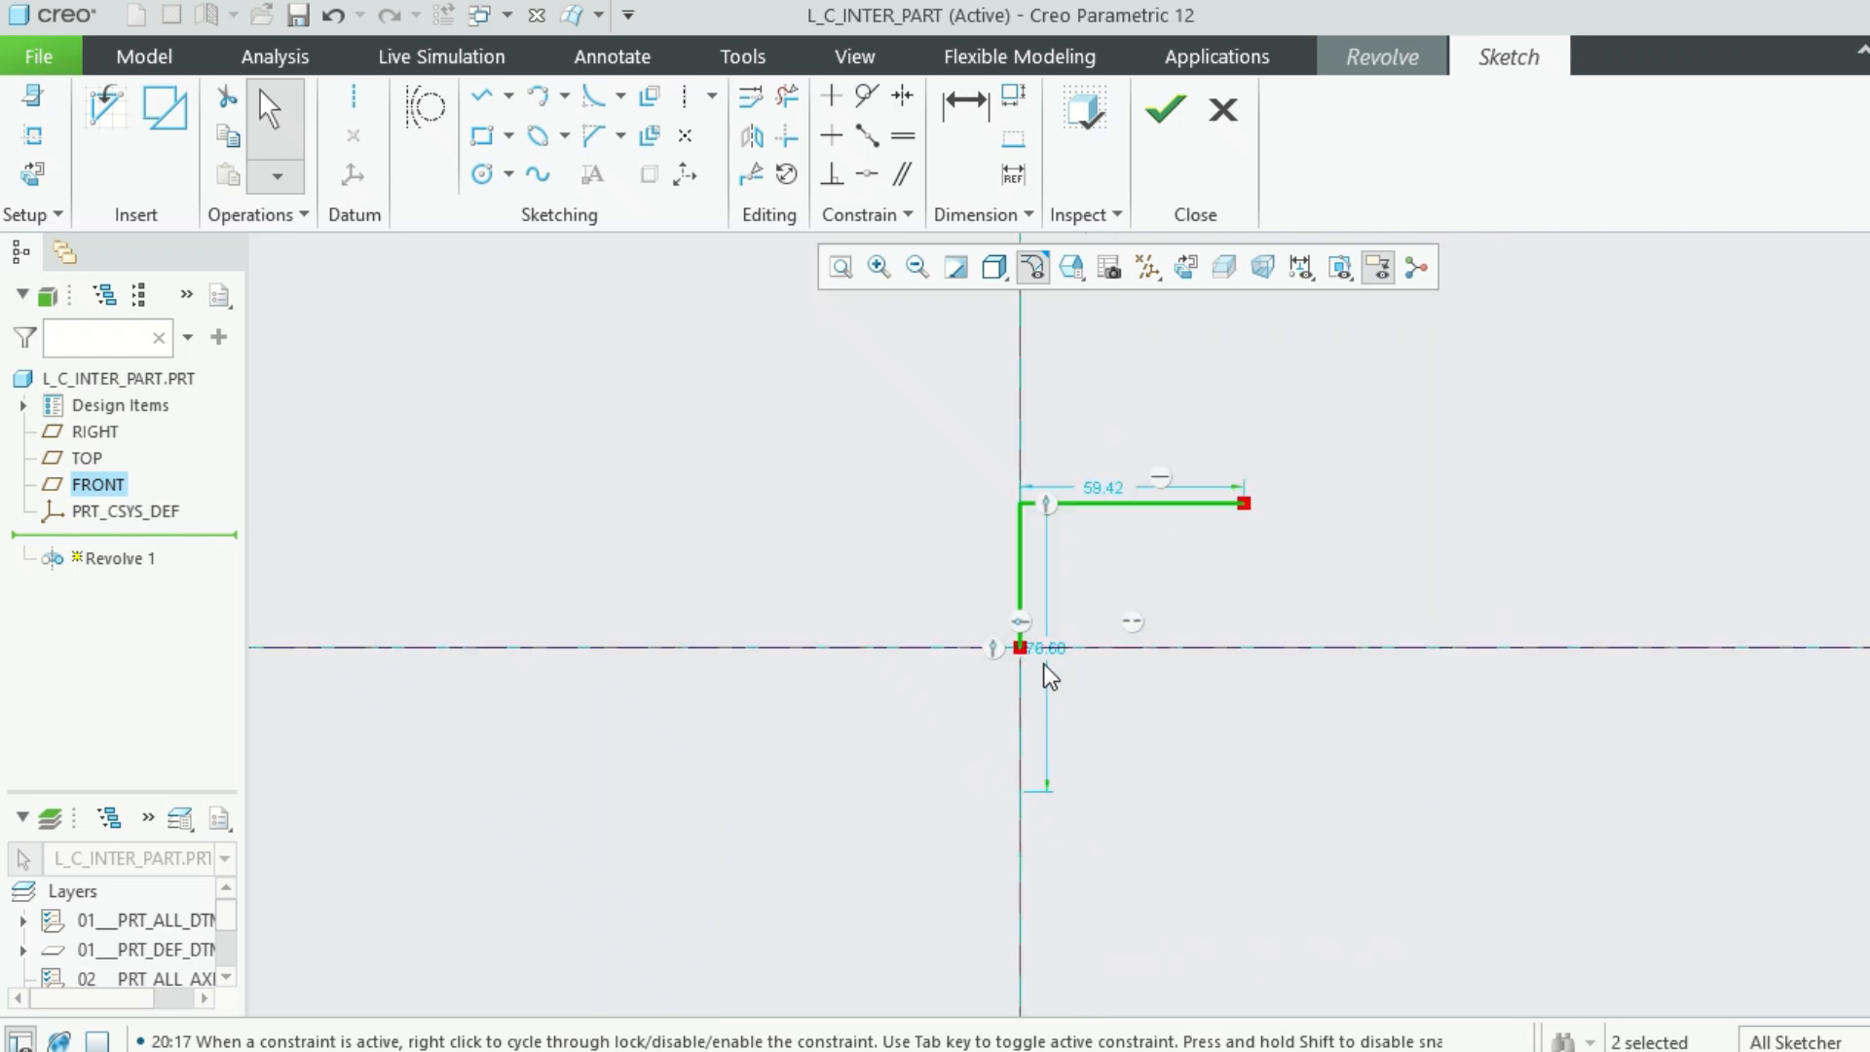
# Set the vertical line's diameter to 30 mm and the horizontal line's length to 20 mm, moving the diameter dimension clear of the profile
pyautogui.doubleClick(1054, 651)
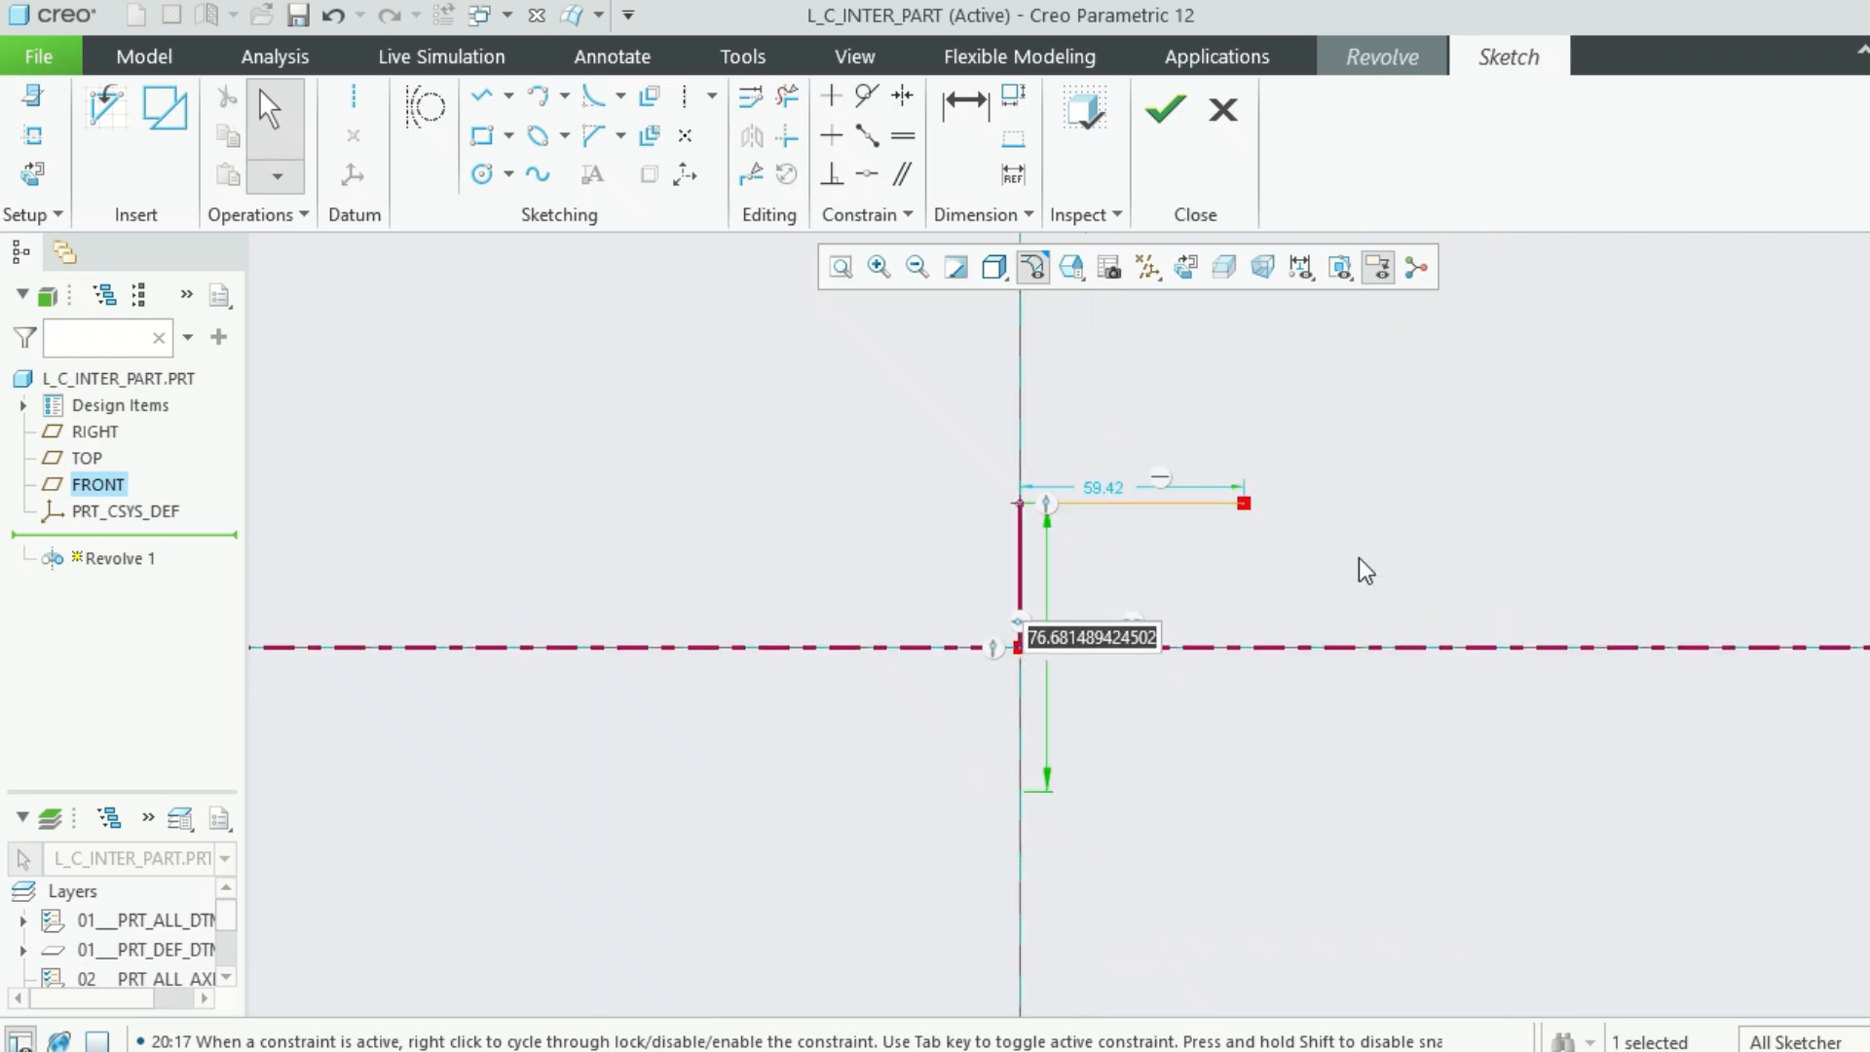
pyautogui.write('30')
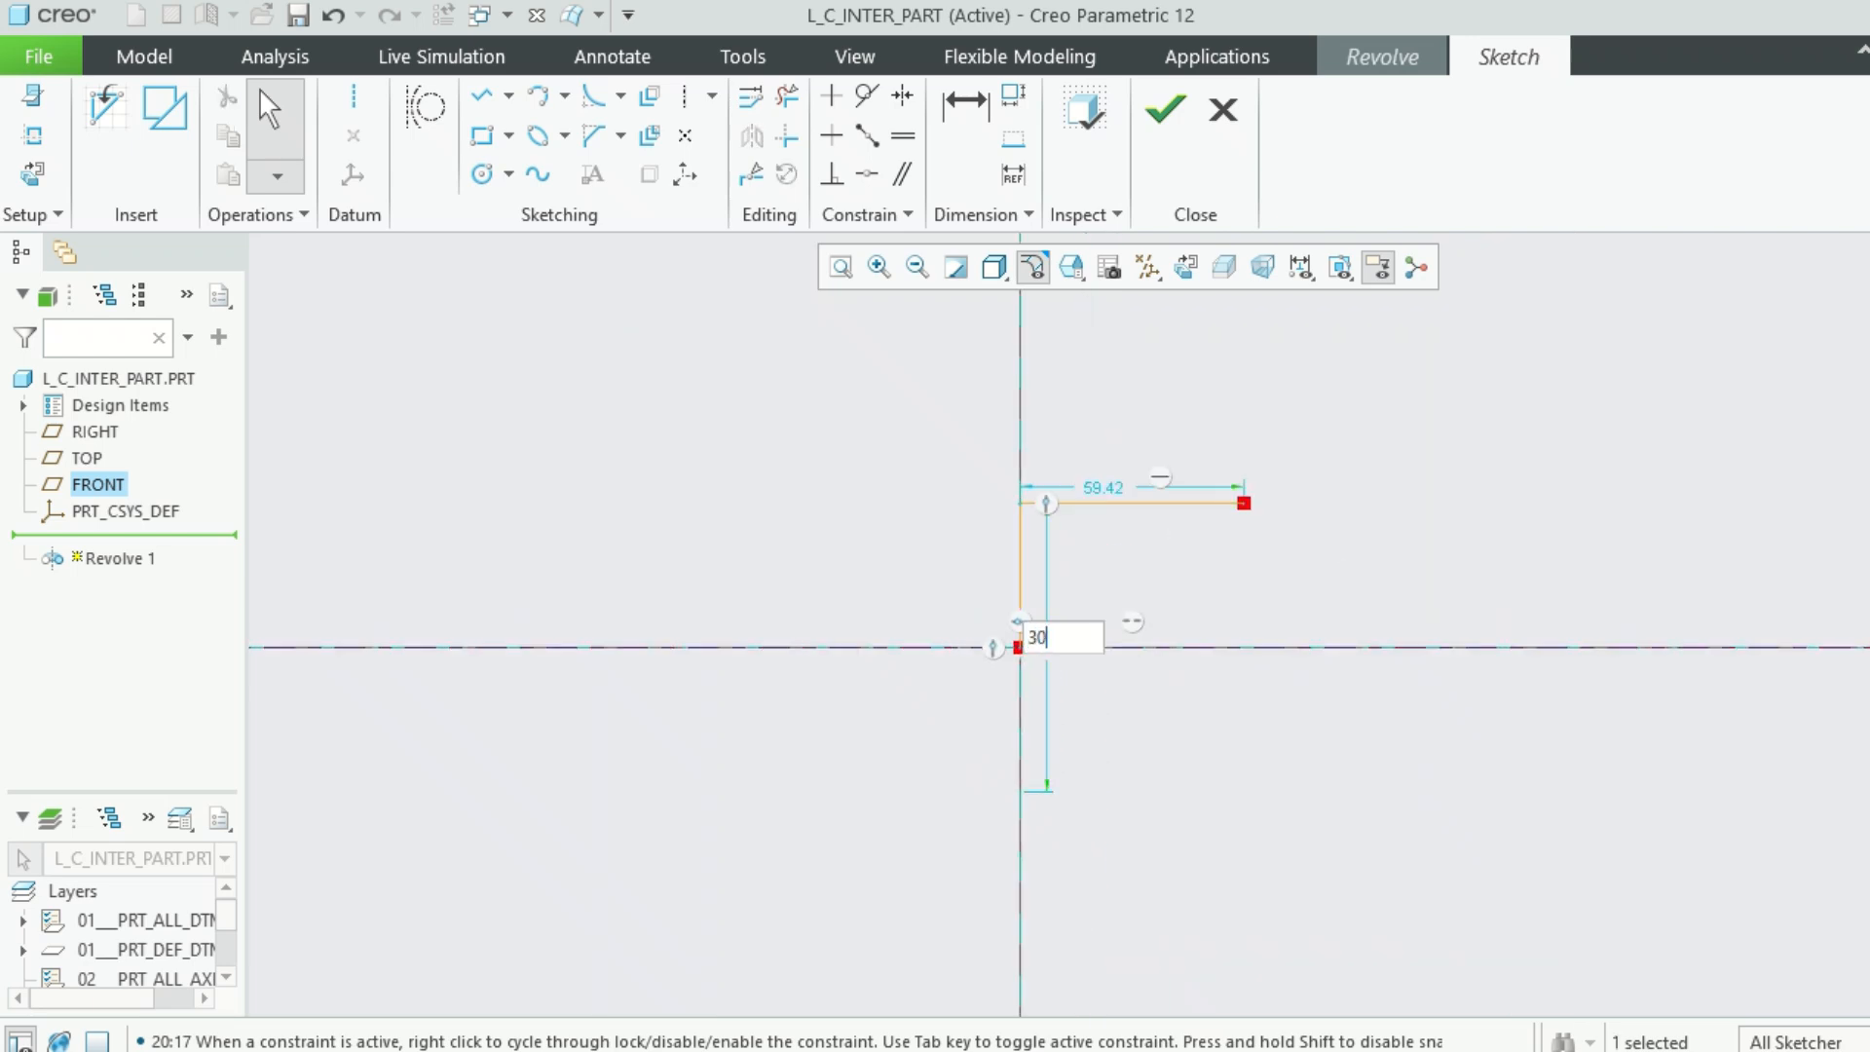
pyautogui.press('Return')
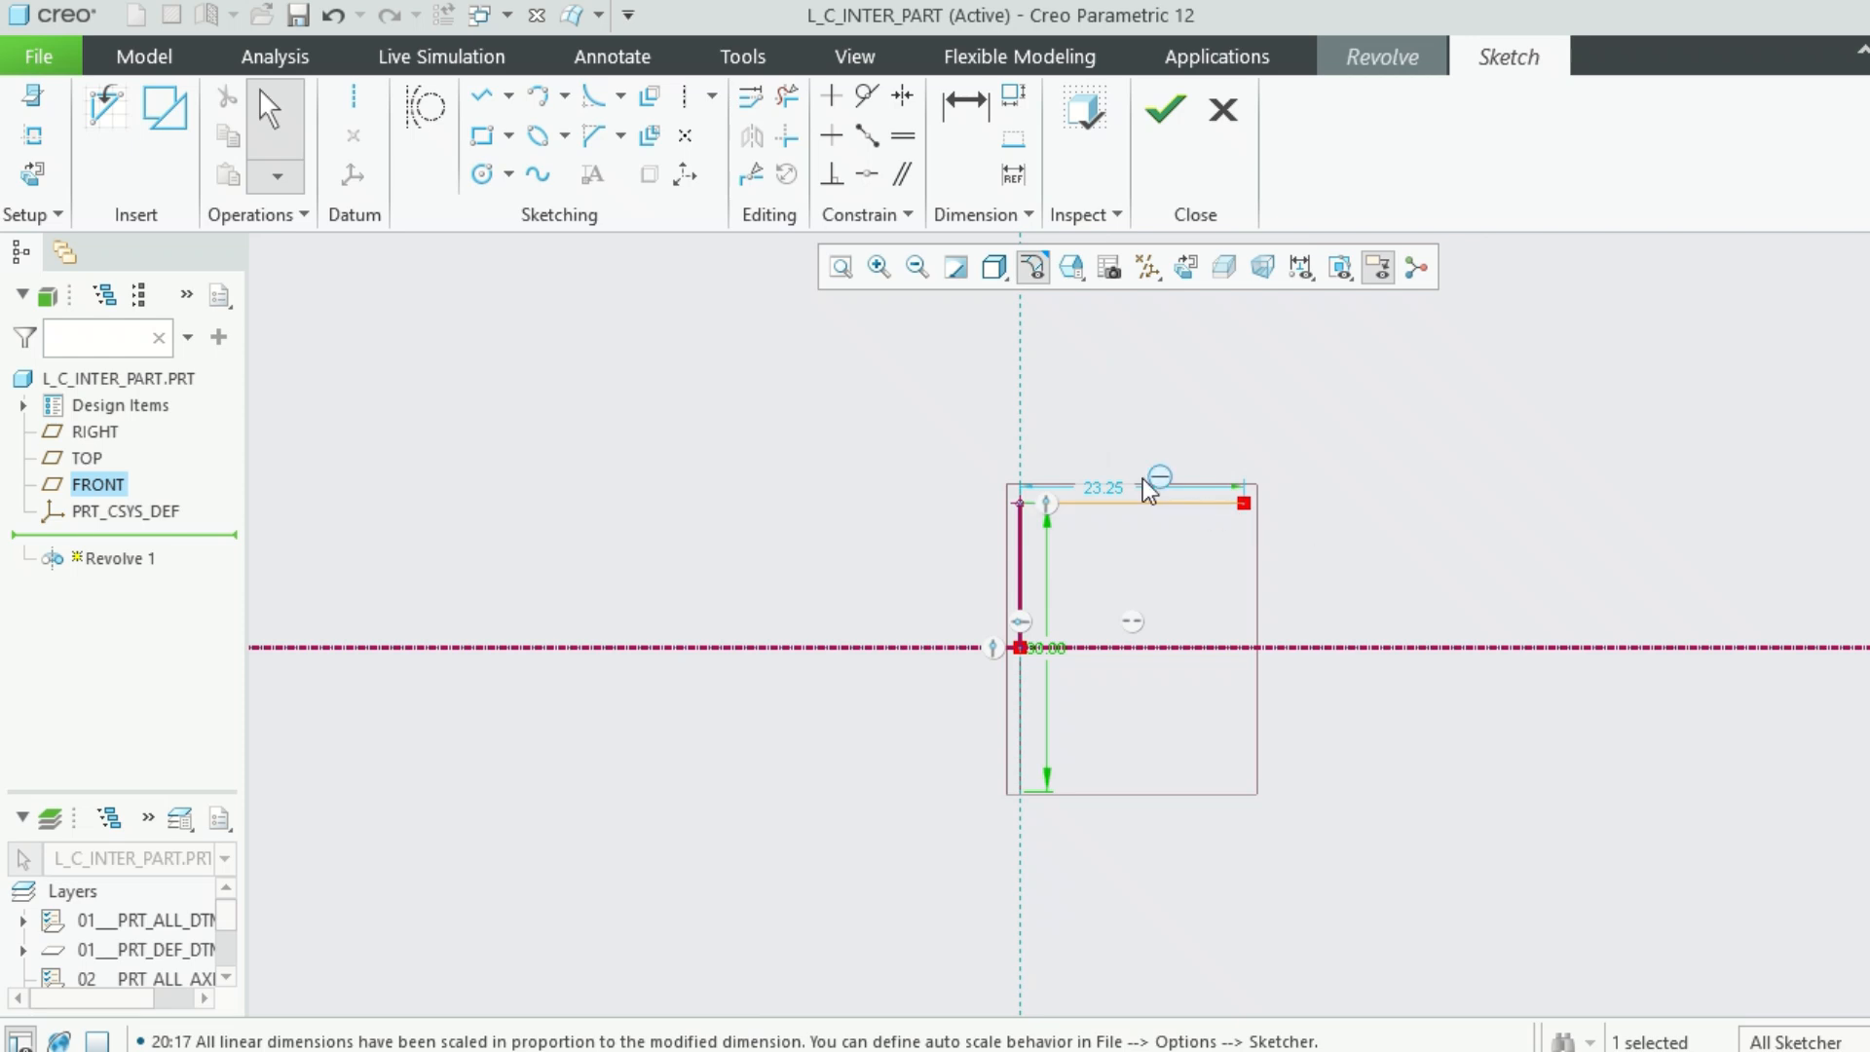
pyautogui.doubleClick(1110, 490)
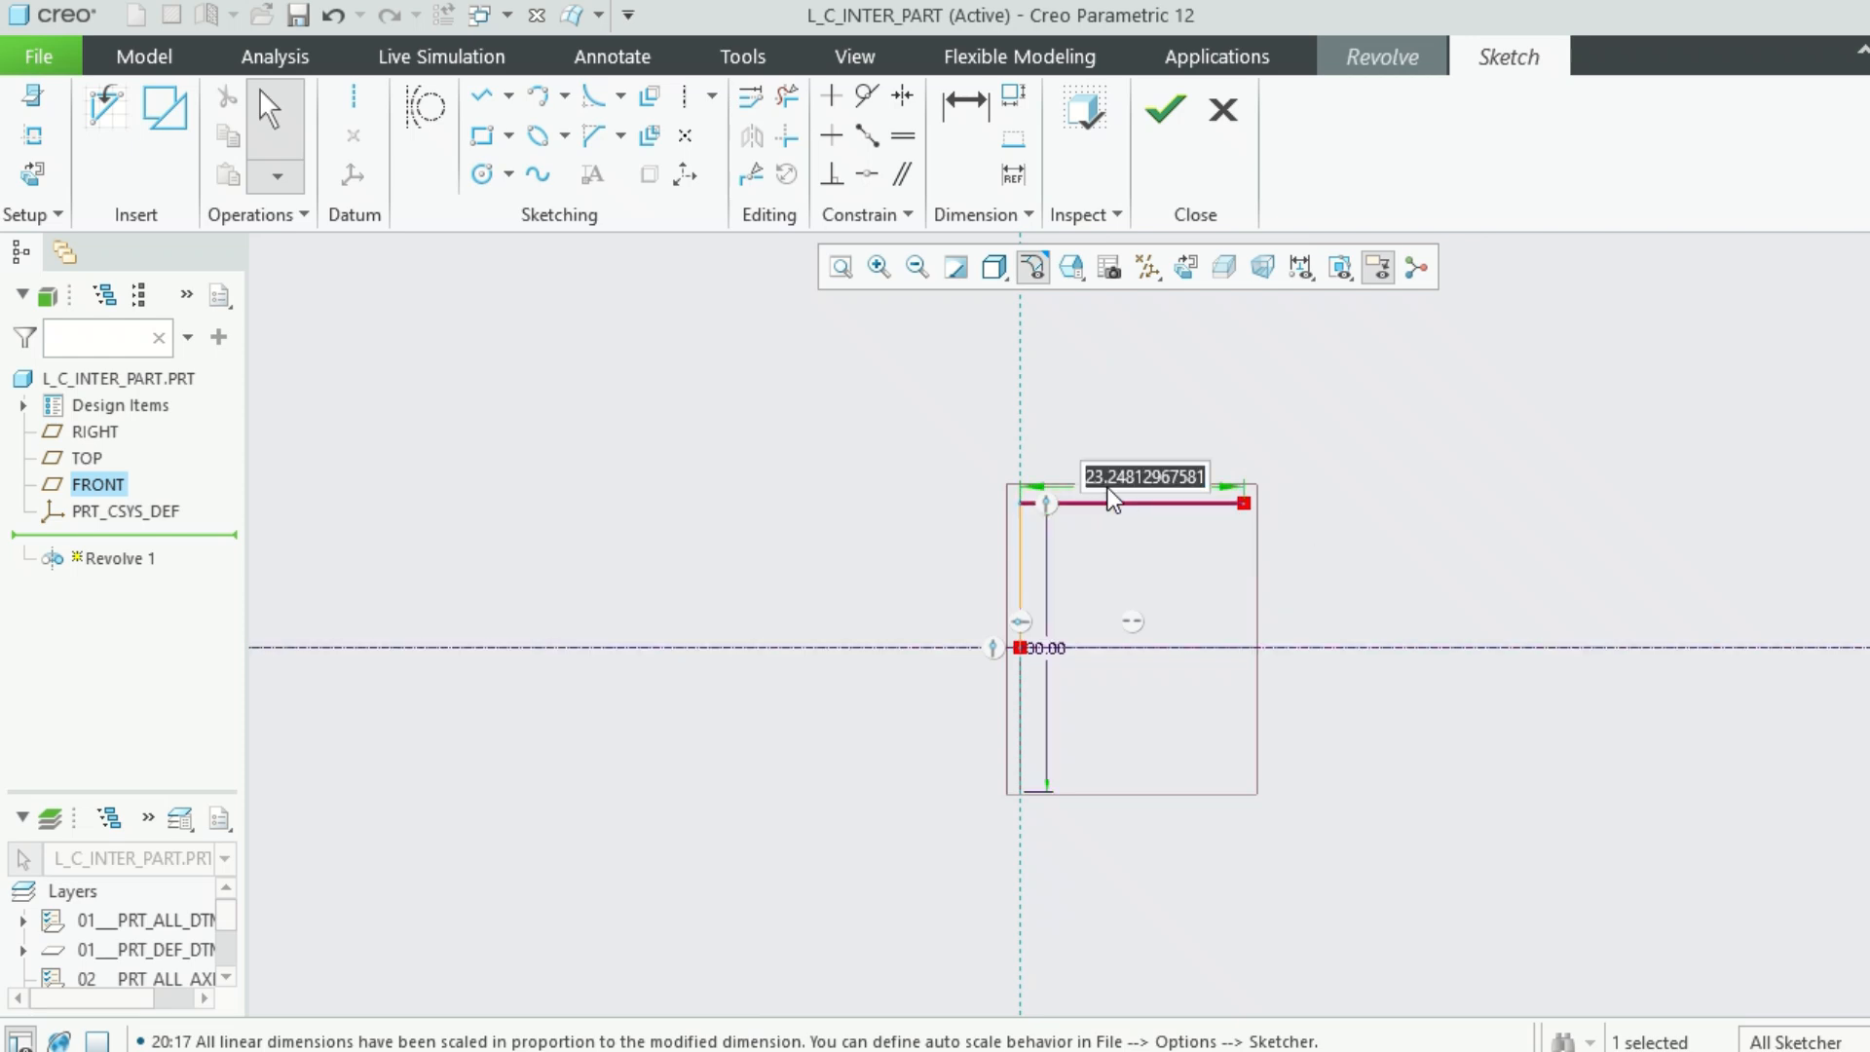
pyautogui.write('20')
pyautogui.press('Return')
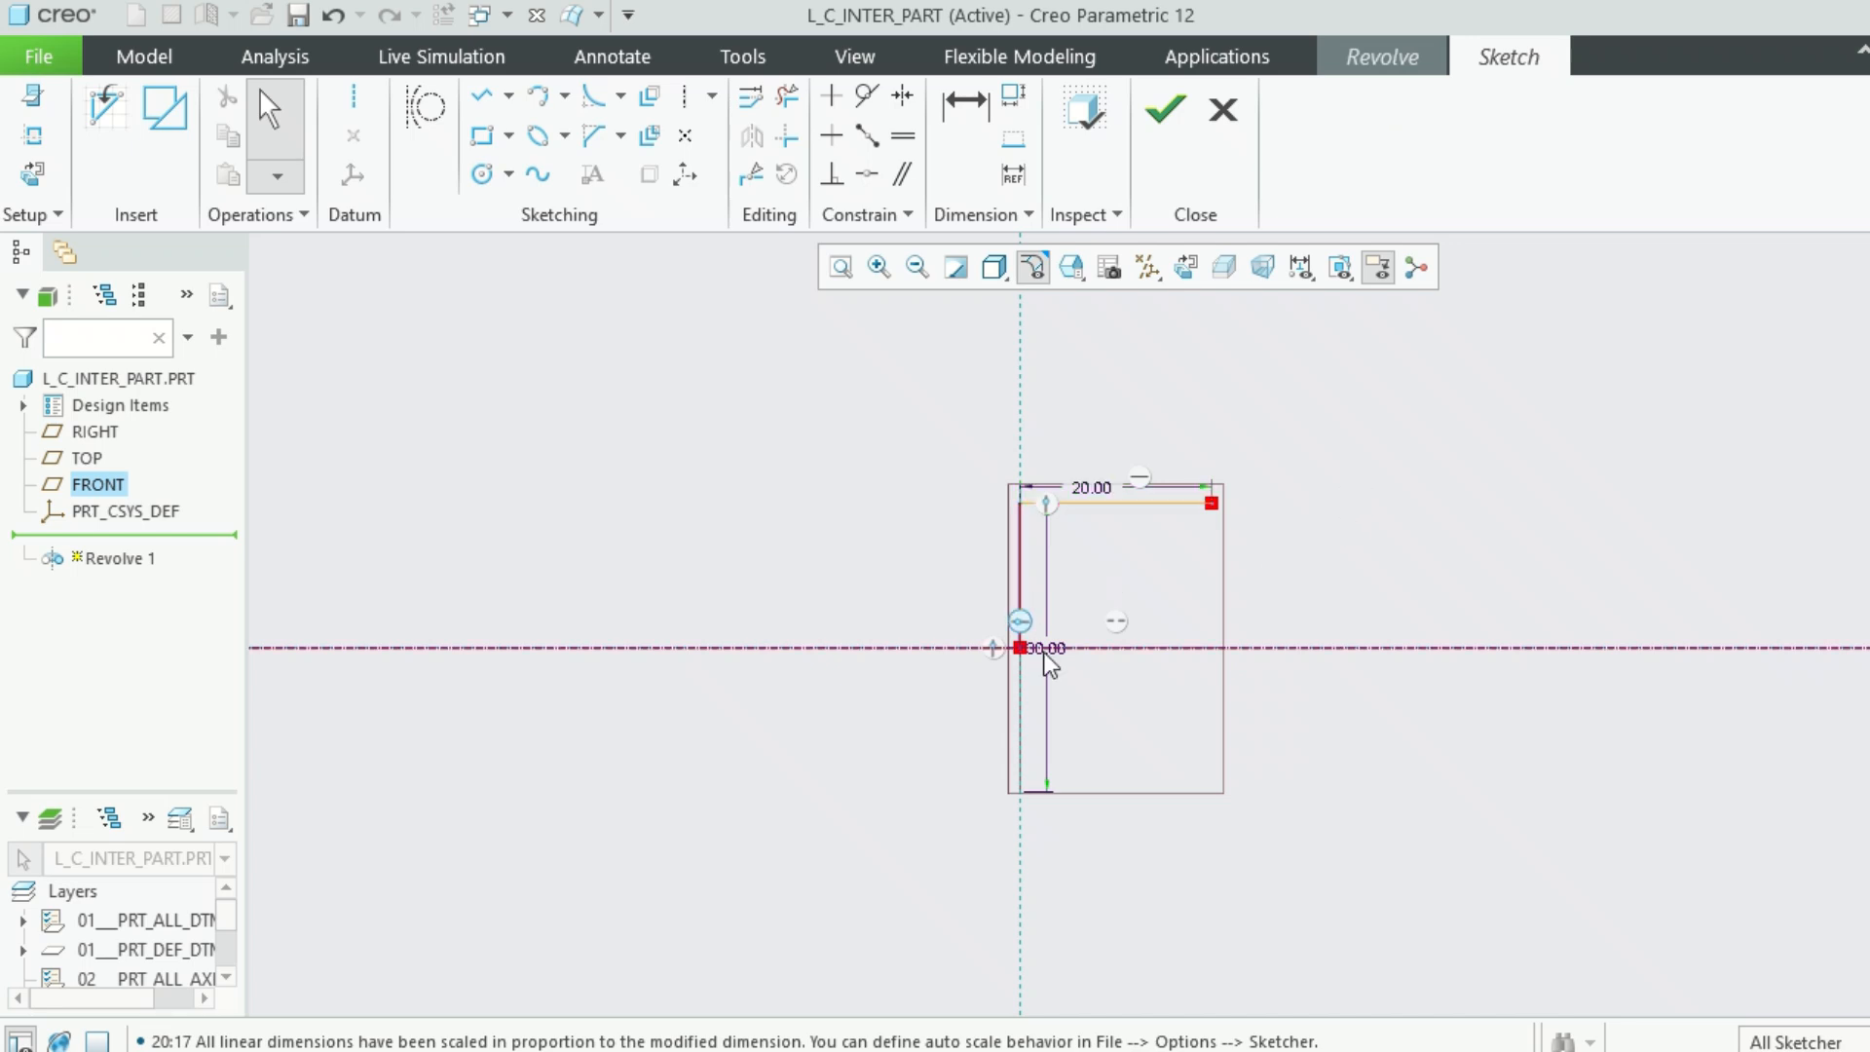
pyautogui.moveTo(1054, 649); pyautogui.dragTo(890, 653)
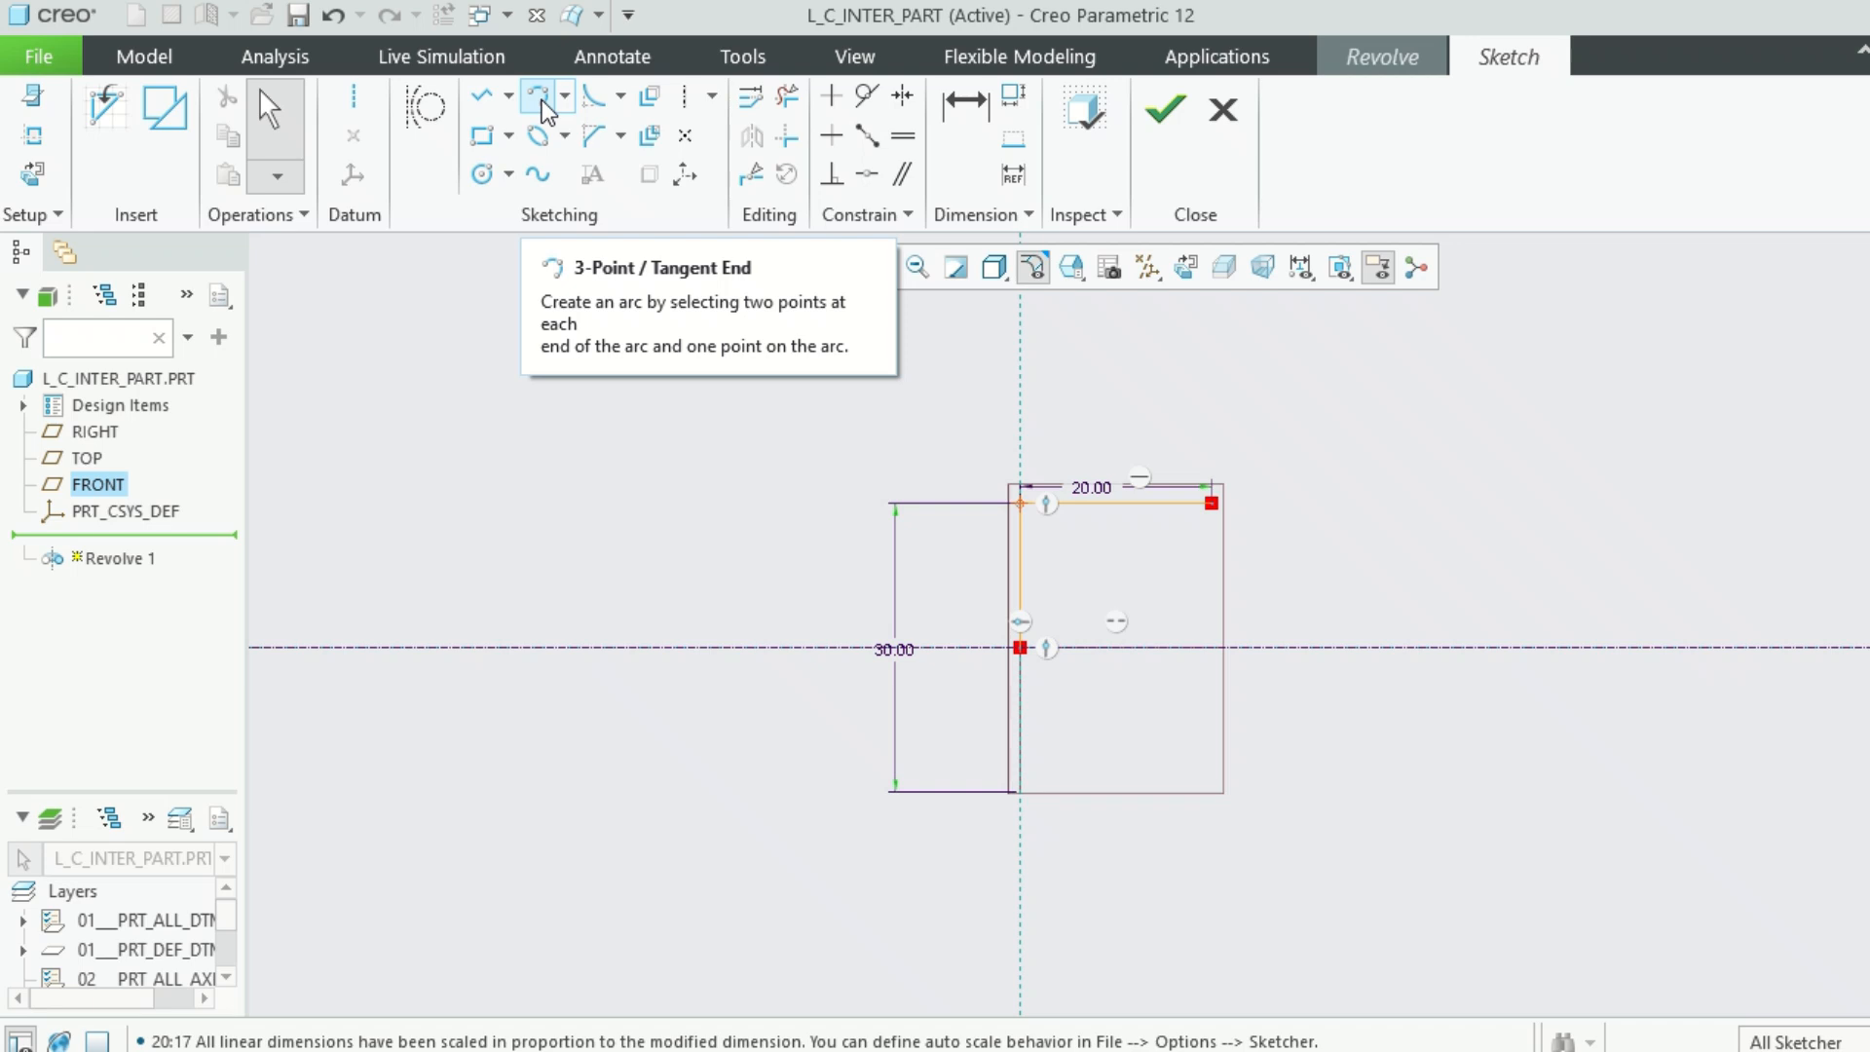
# Sketch two separate horizontal lines, about 18 mm and 12 mm long, to the right of the first profile above the centerline
pyautogui.click(481, 96)
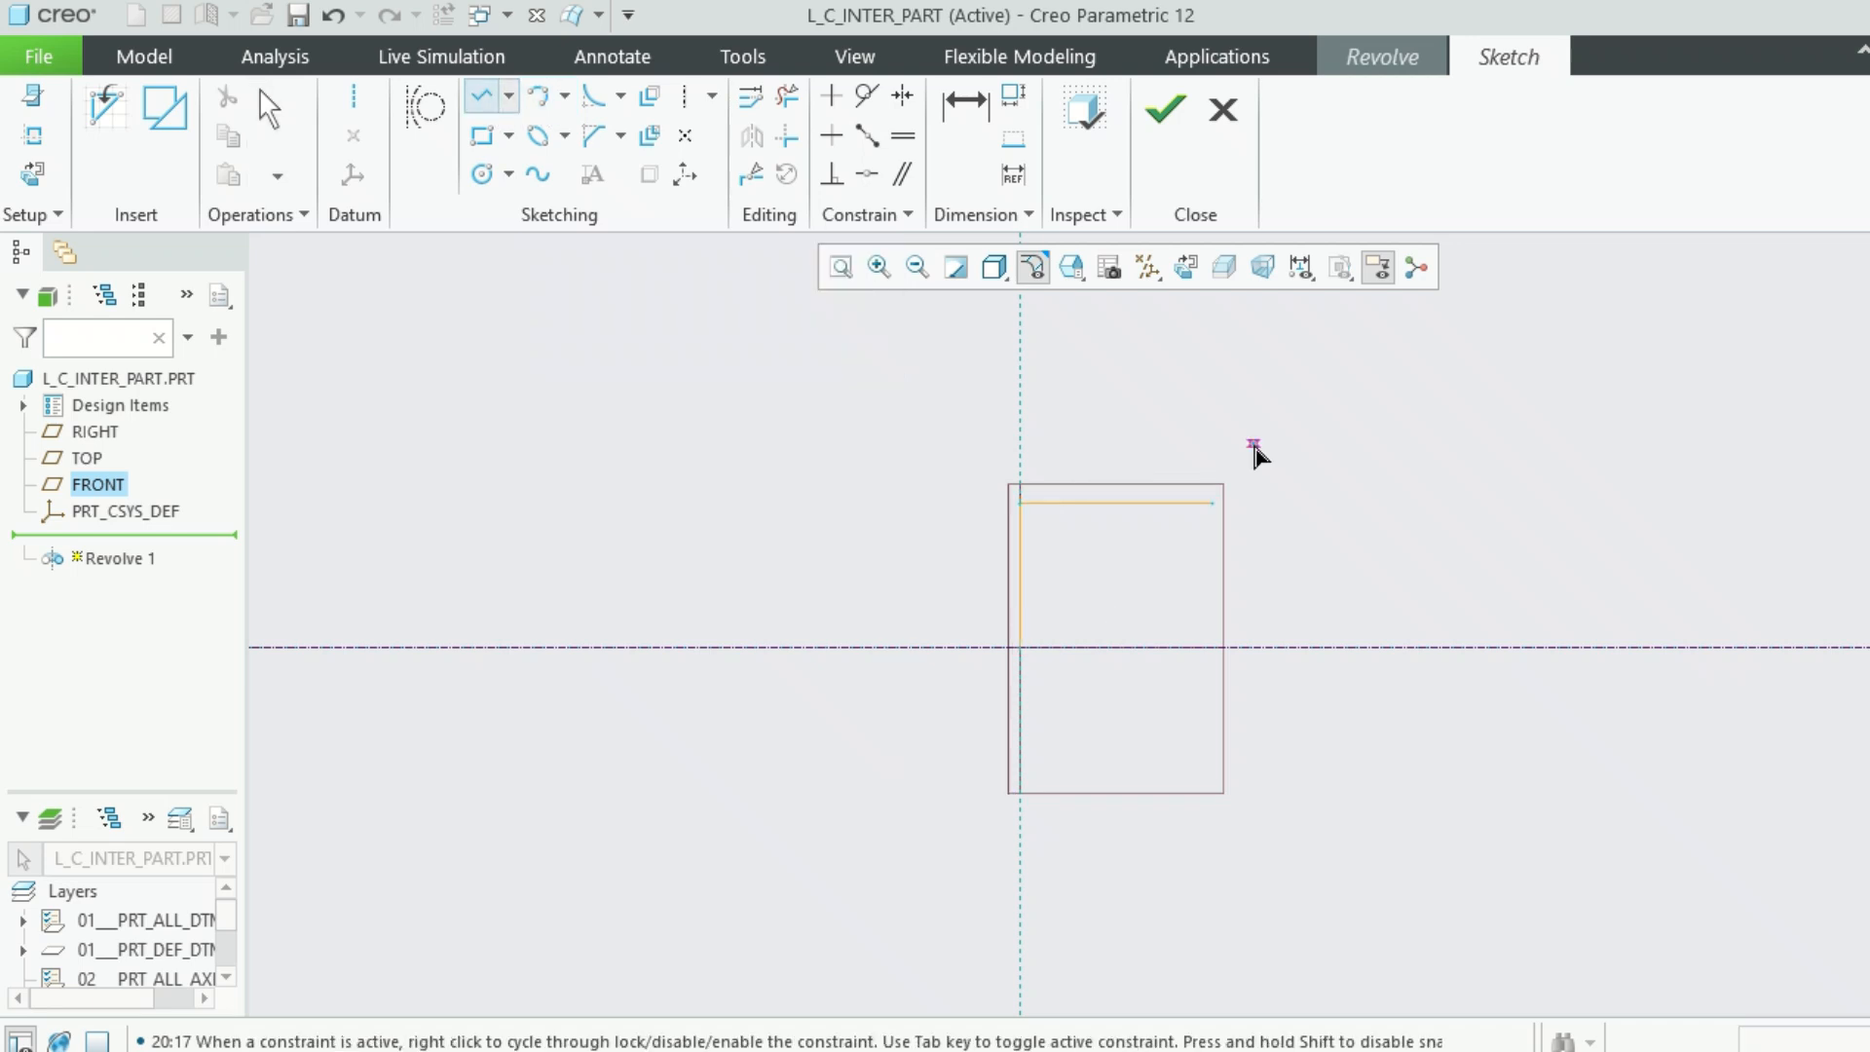
pyautogui.click(1265, 564)
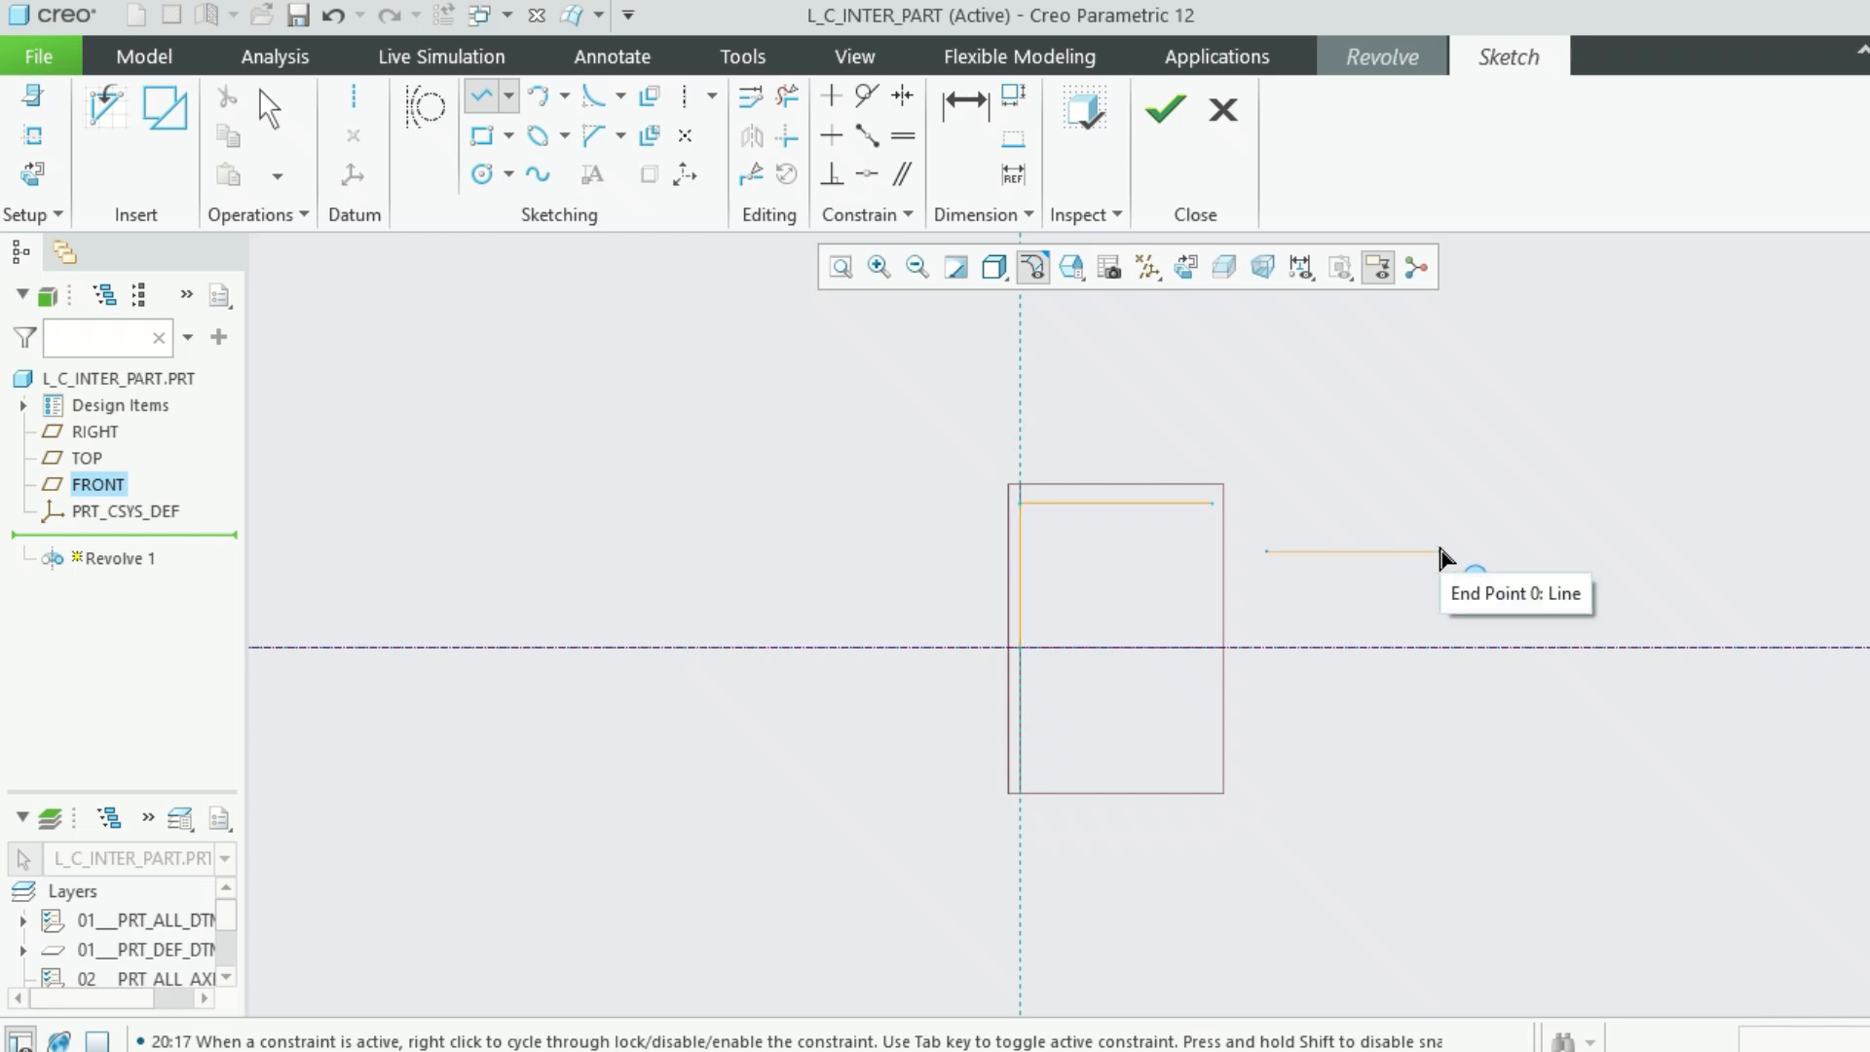
pyautogui.click(1440, 553)
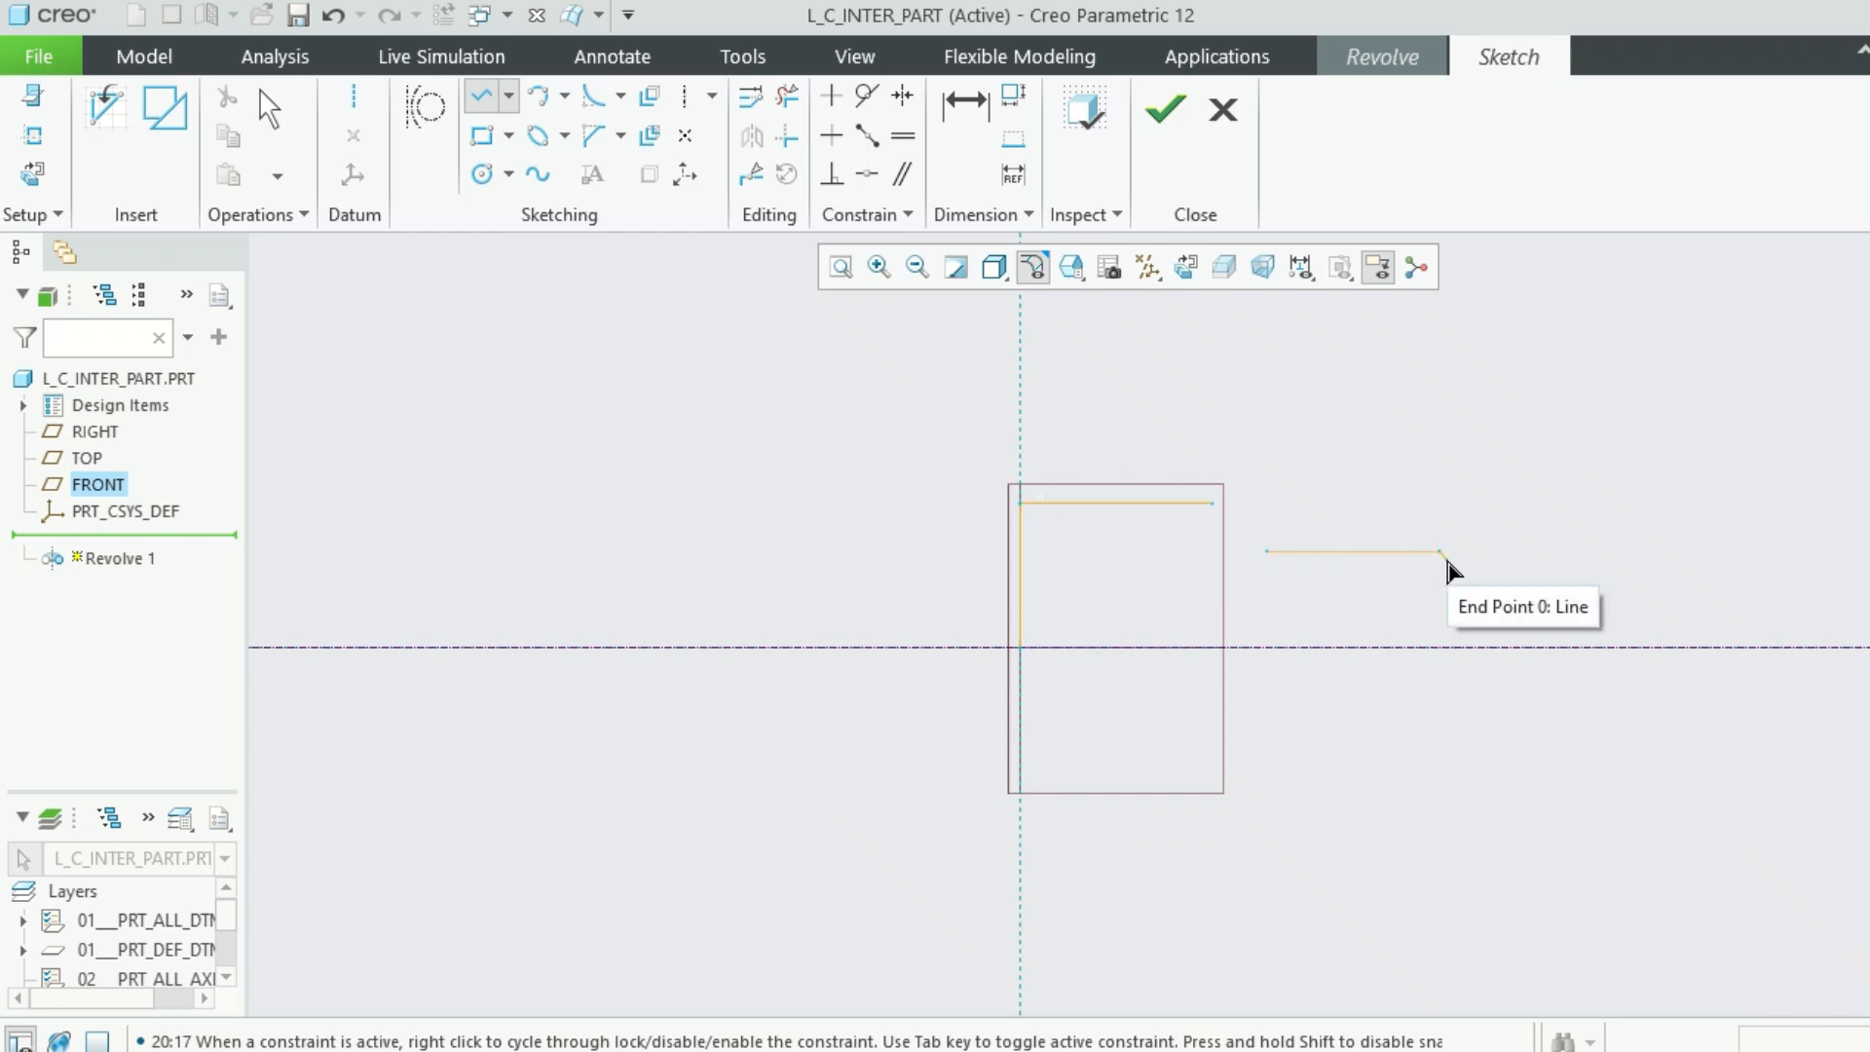
pyautogui.middleClick(1463, 571)
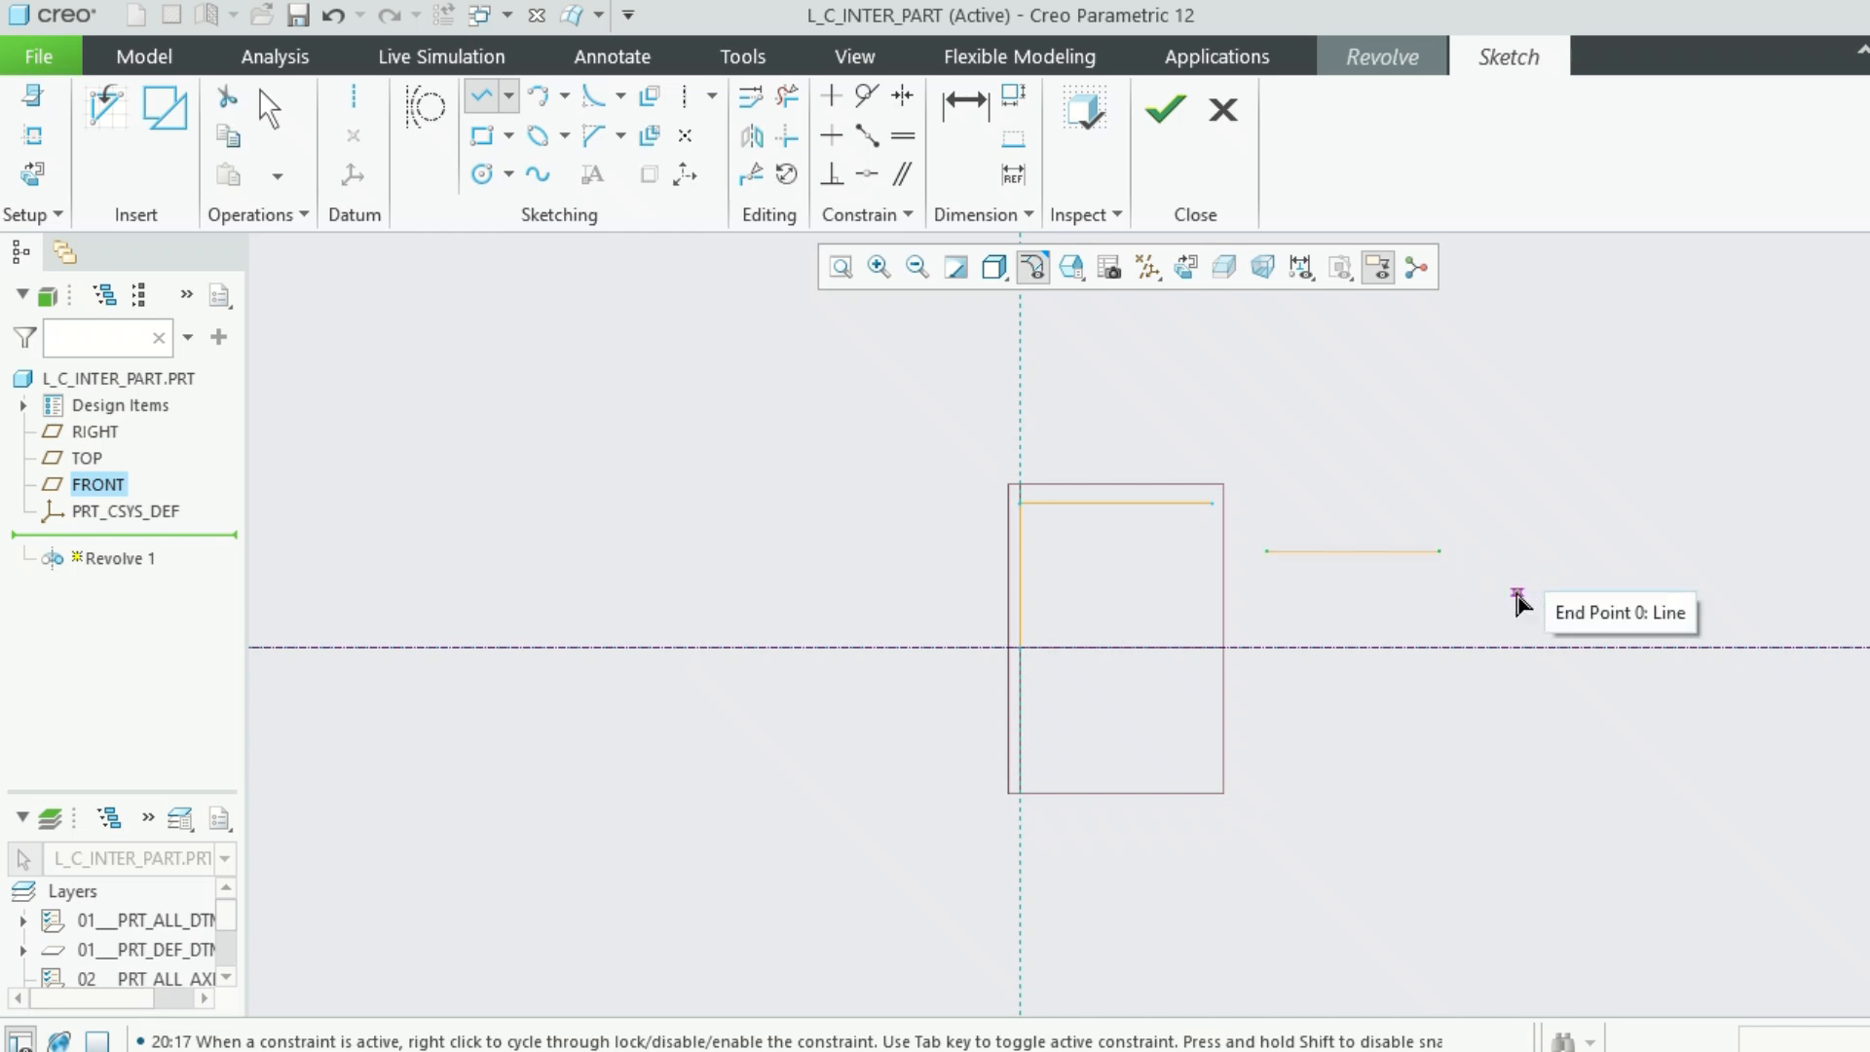
pyautogui.click(1512, 592)
pyautogui.click(1628, 592)
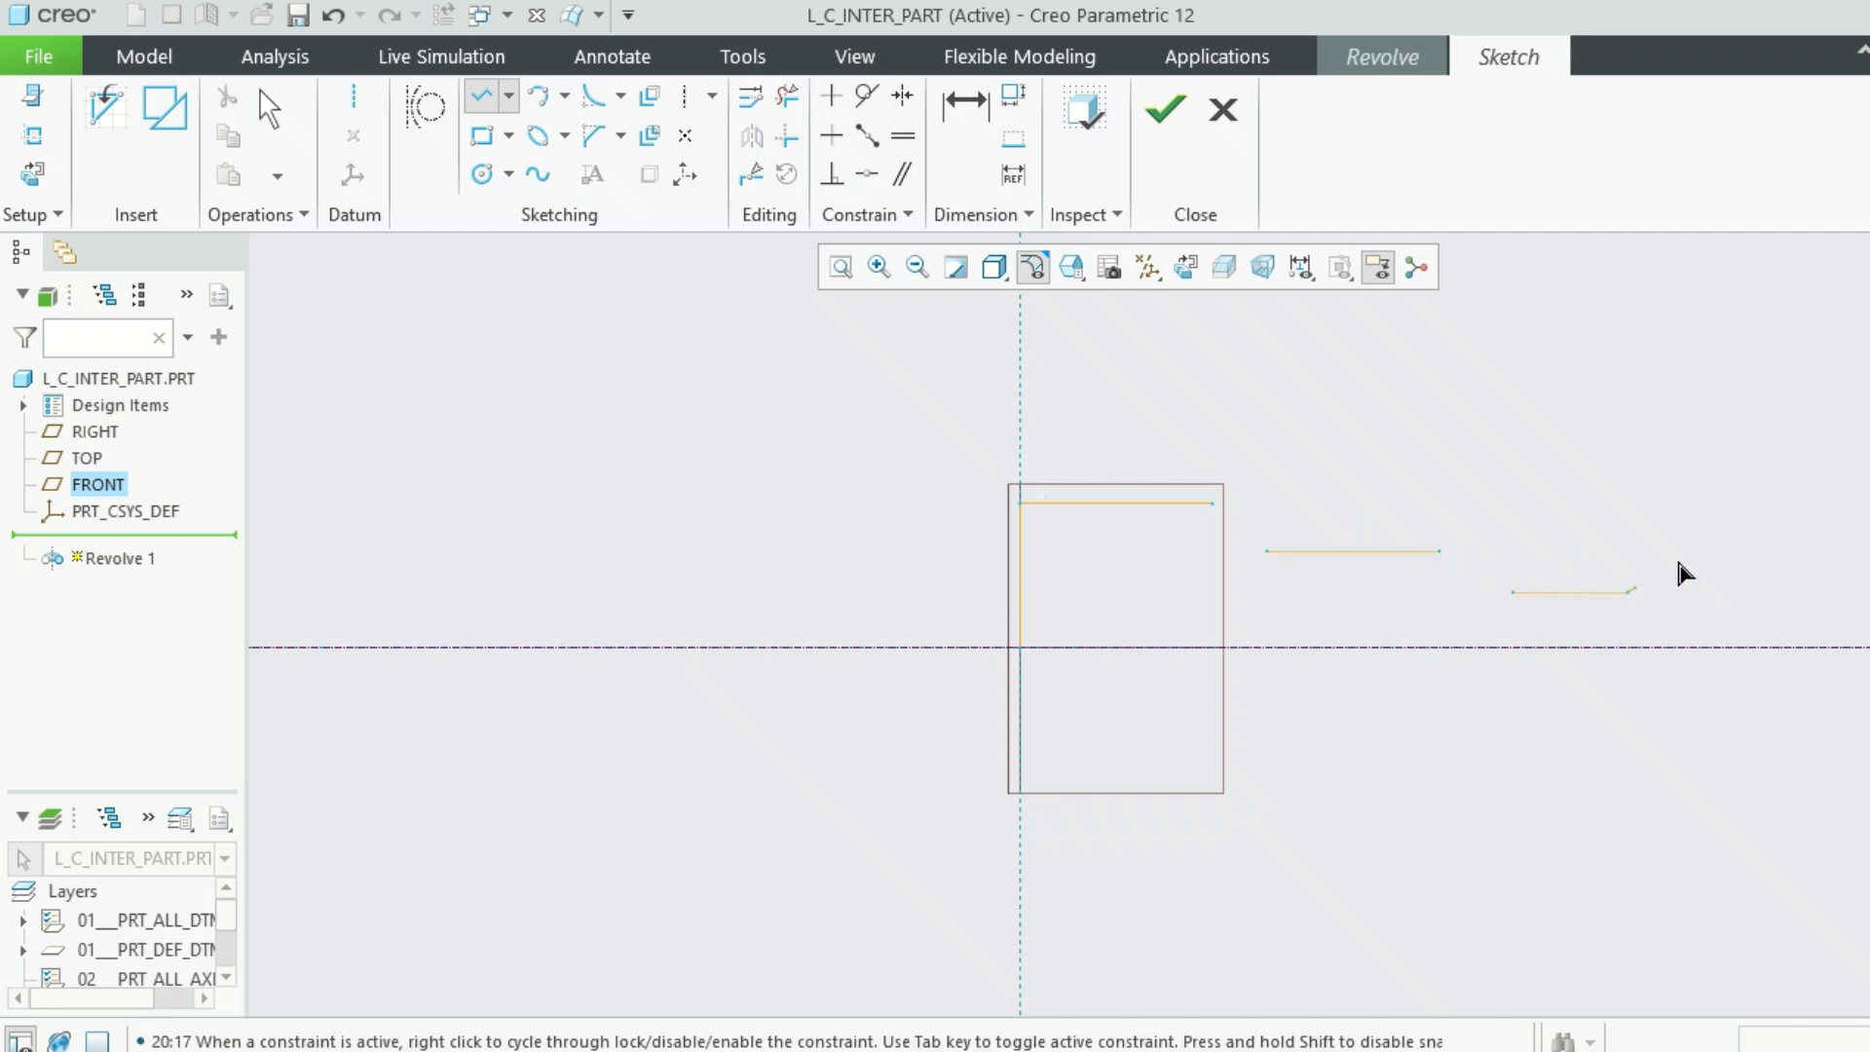
pyautogui.middleClick(1706, 522)
pyautogui.middleClick(1708, 518)
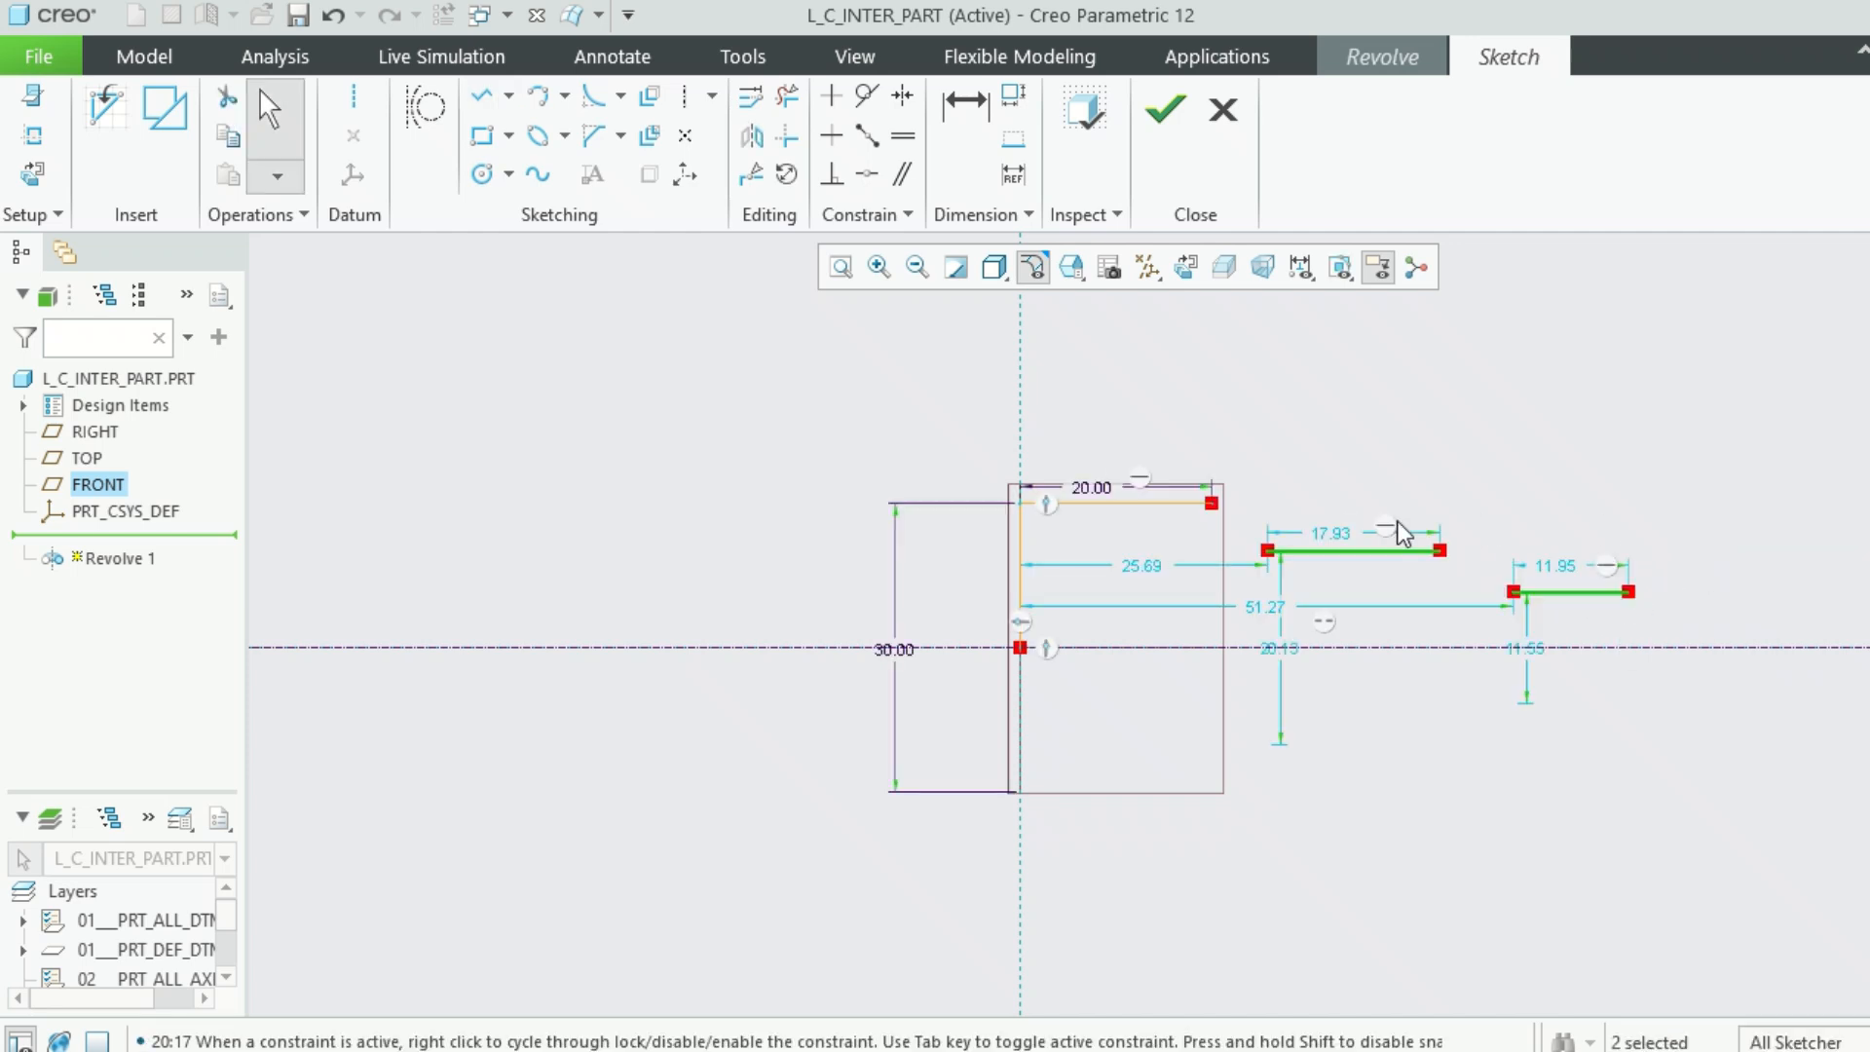
# Set the lengths of the middle and far-right horizontal lines to 15 mm each
pyautogui.doubleClick(1330, 535)
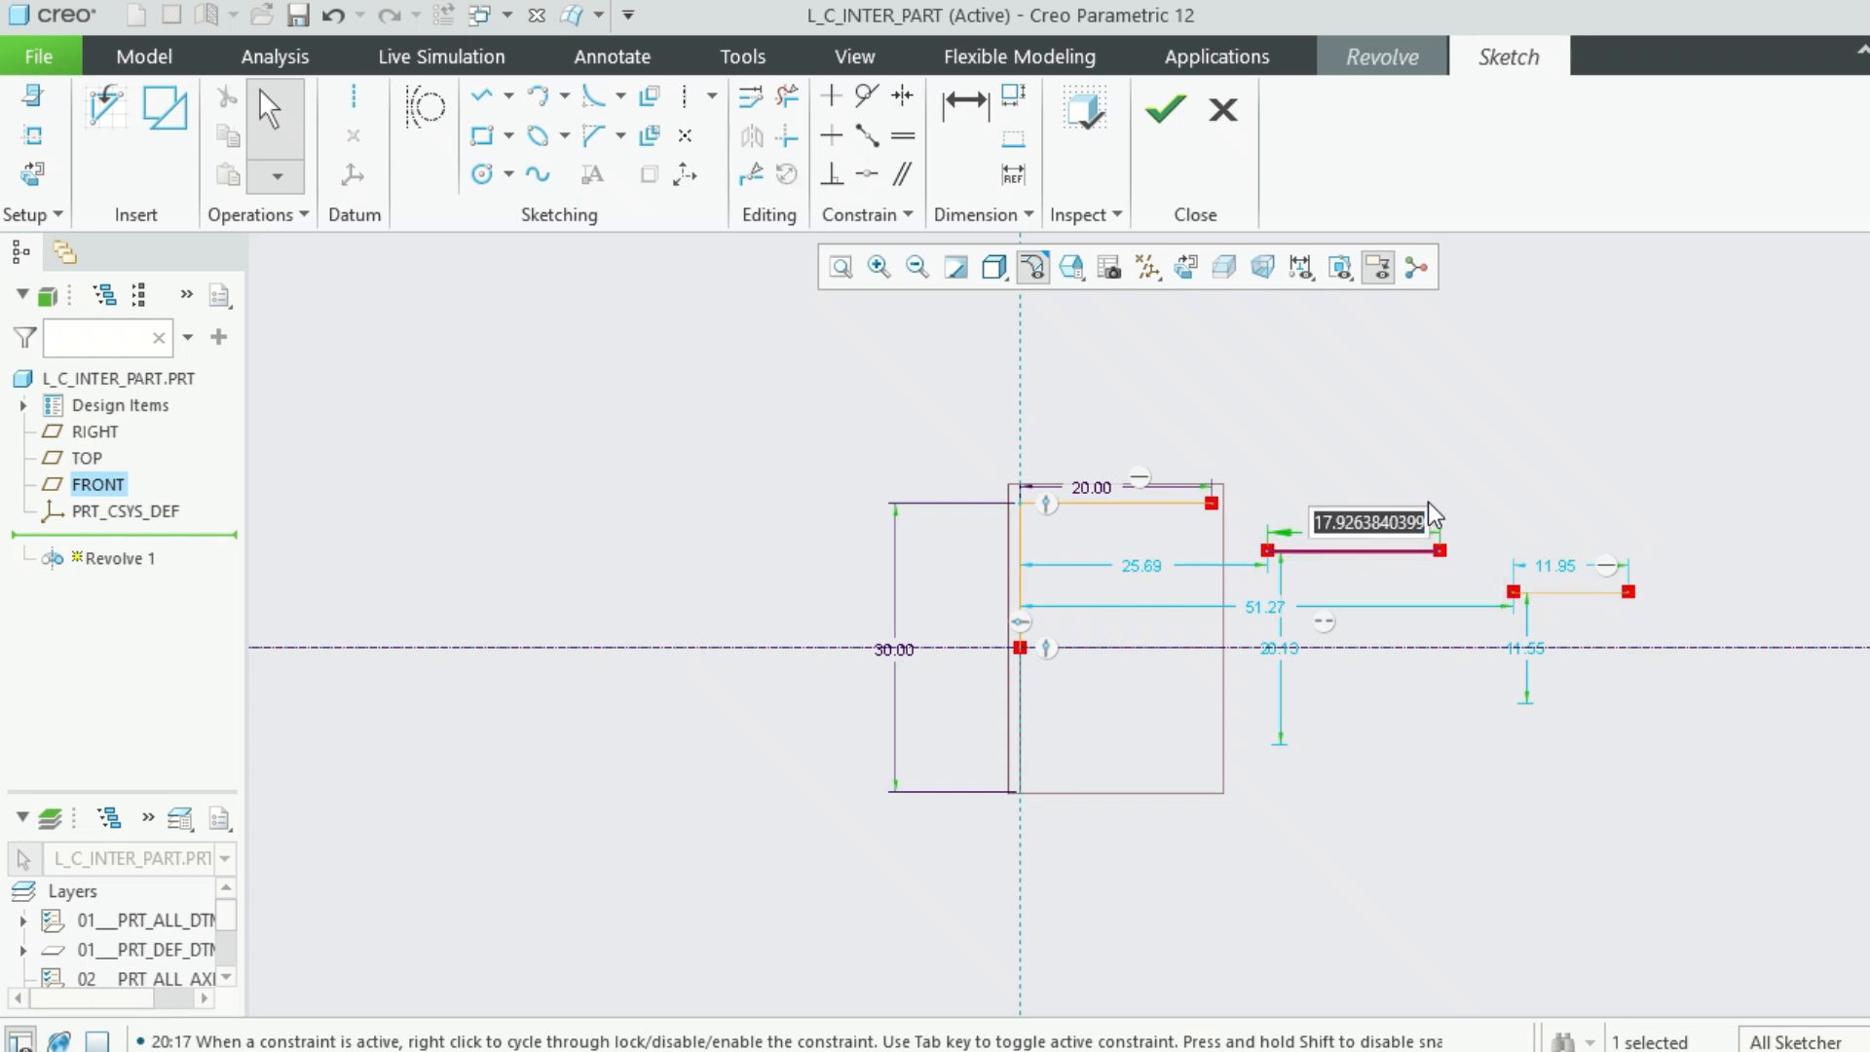
pyautogui.write('15')
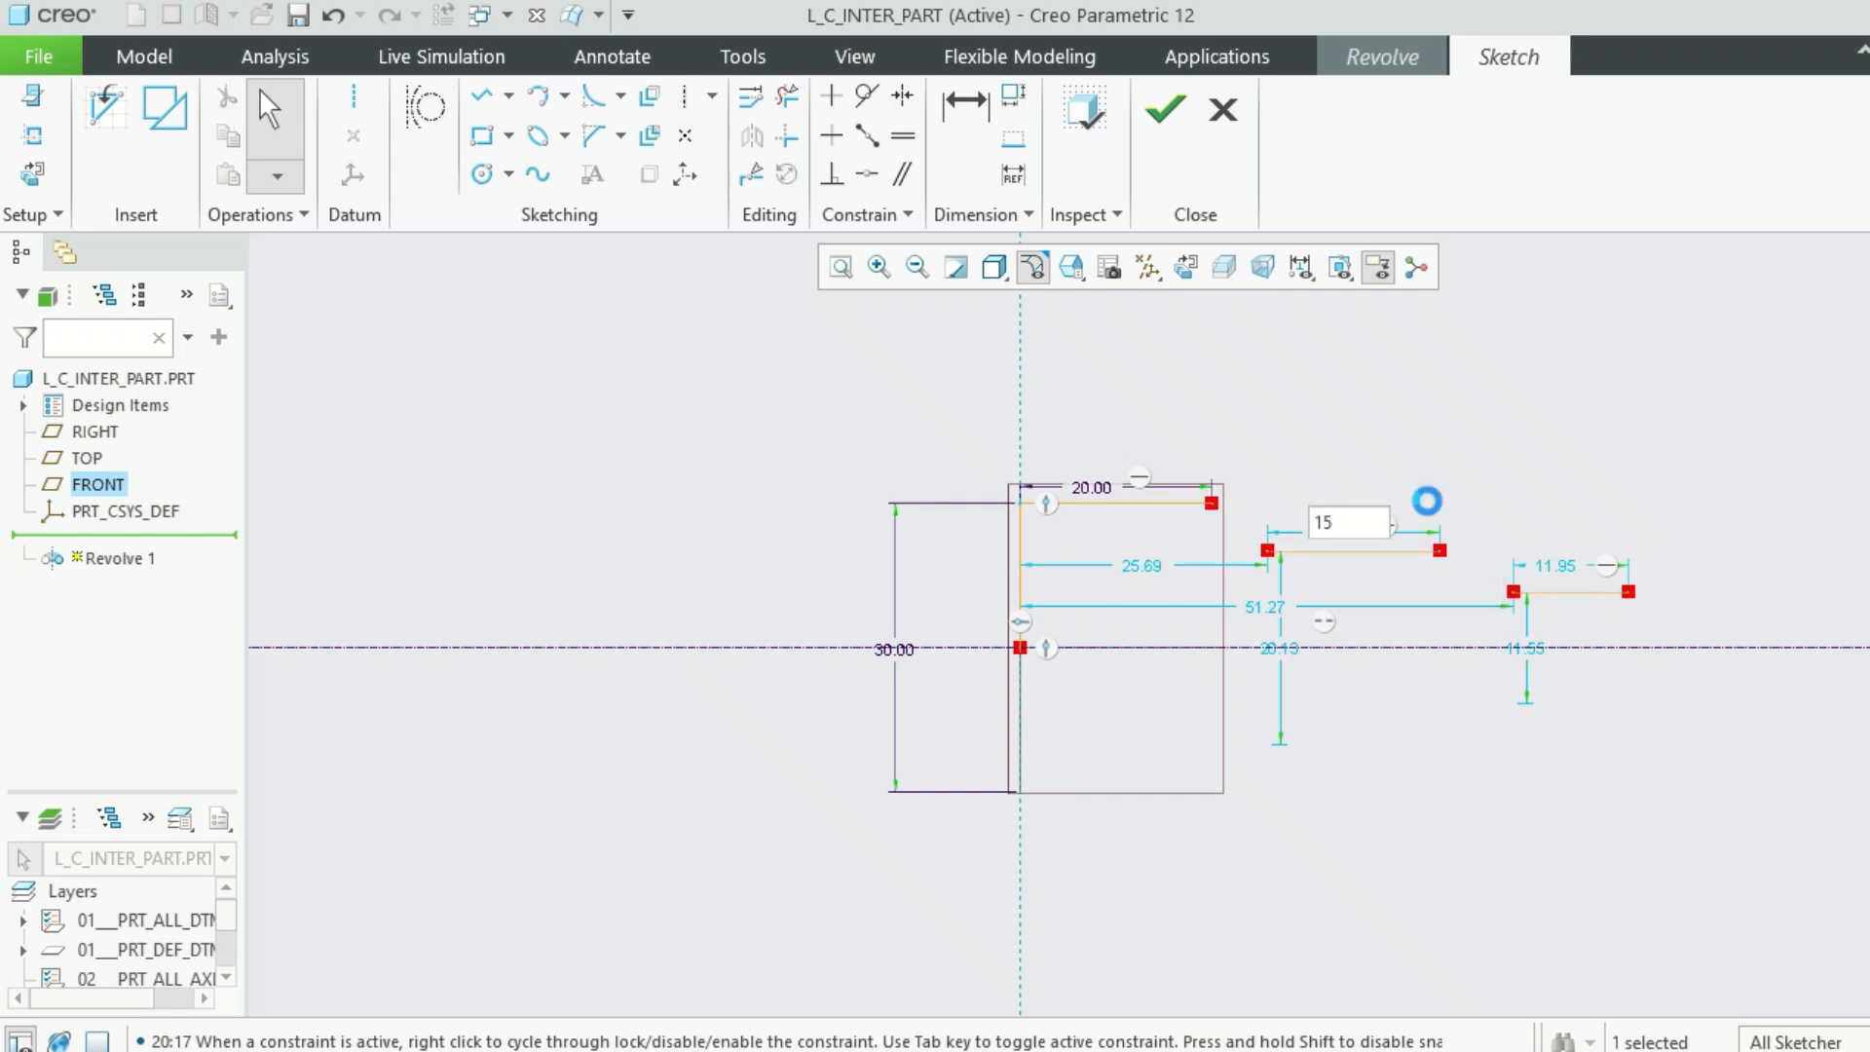
pyautogui.press('Return')
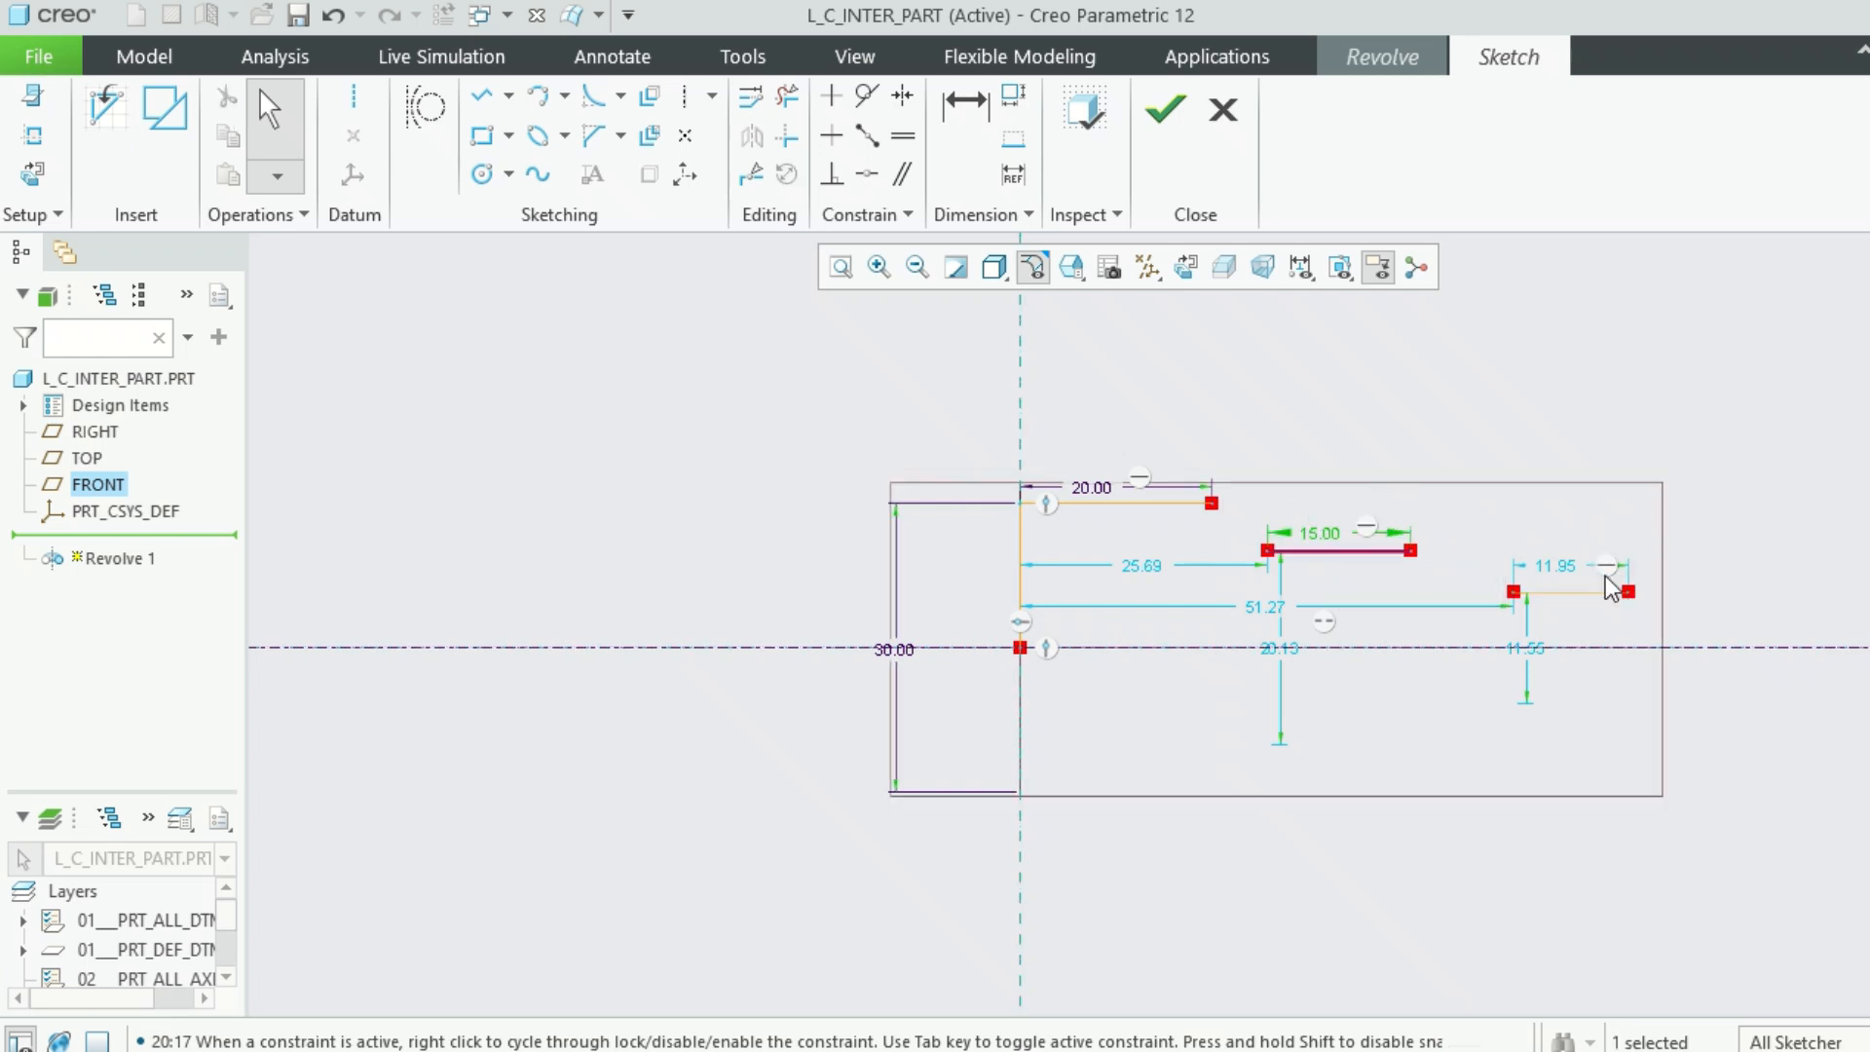
pyautogui.click(1565, 559)
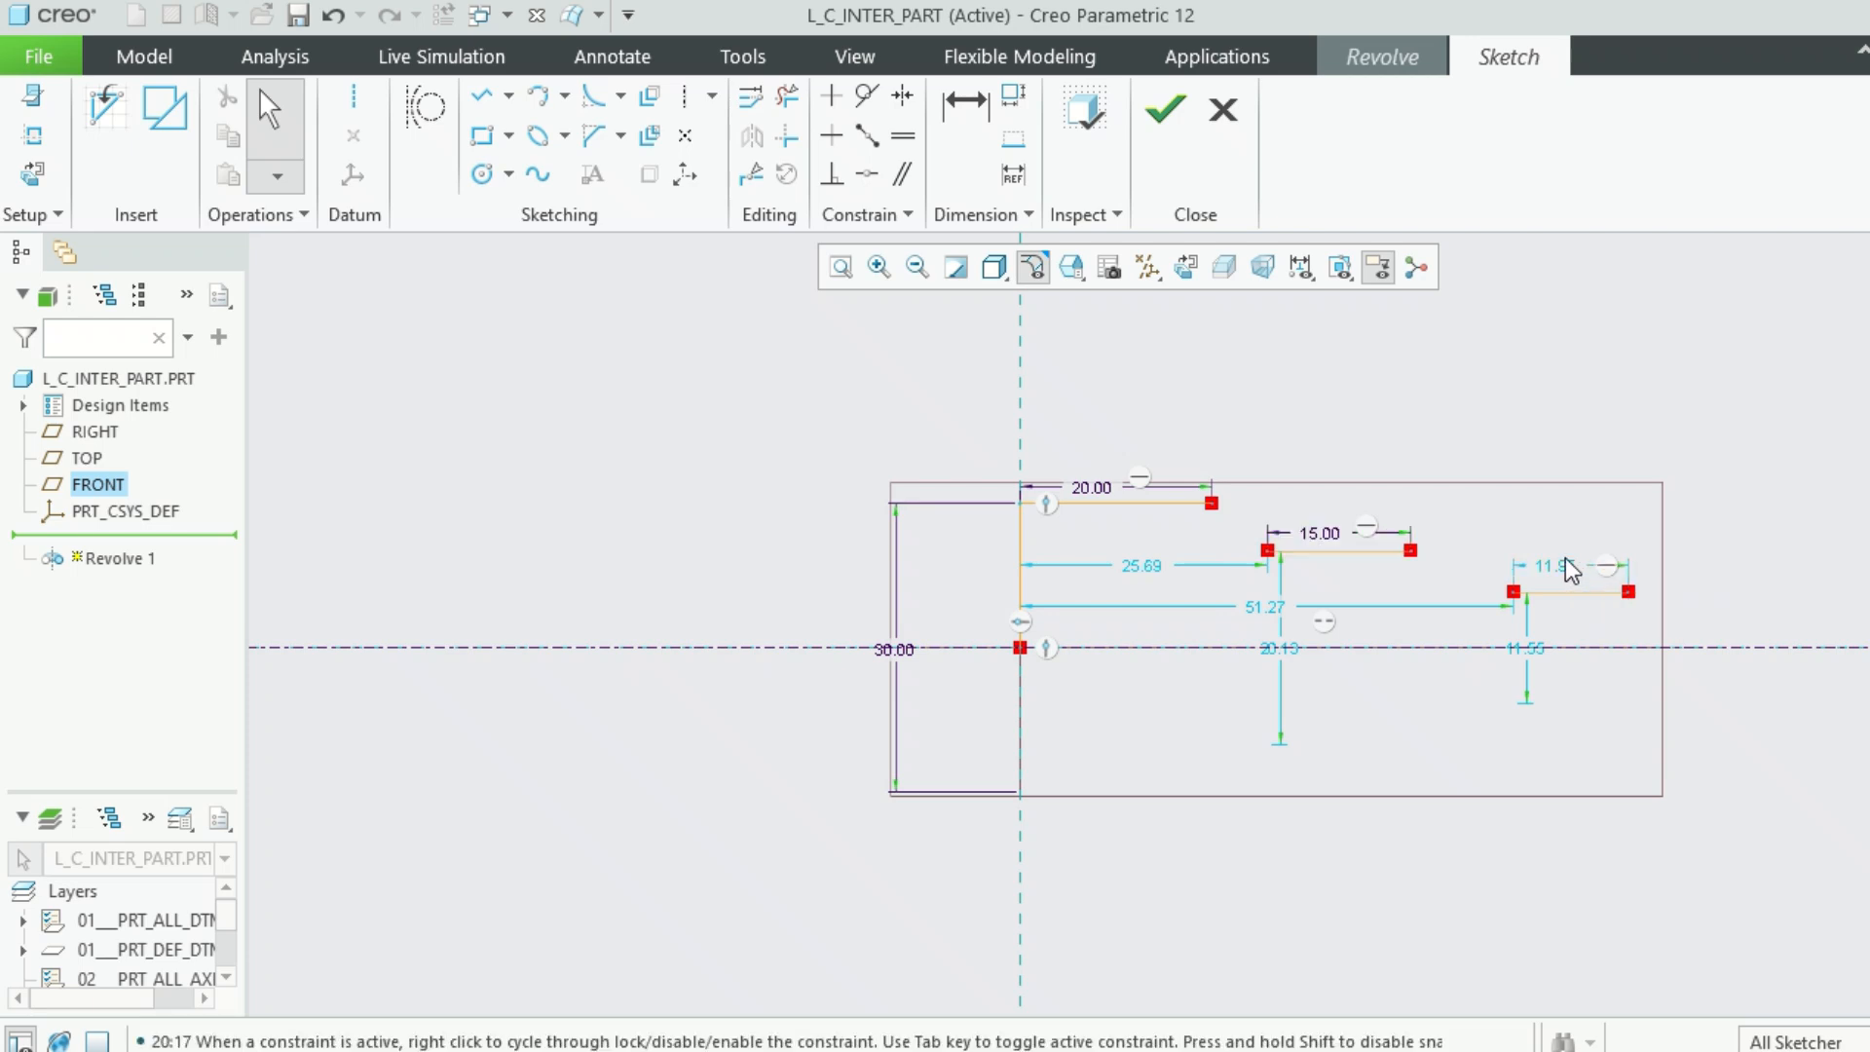
pyautogui.doubleClick(1566, 565)
pyautogui.write('15')
pyautogui.press('Return')
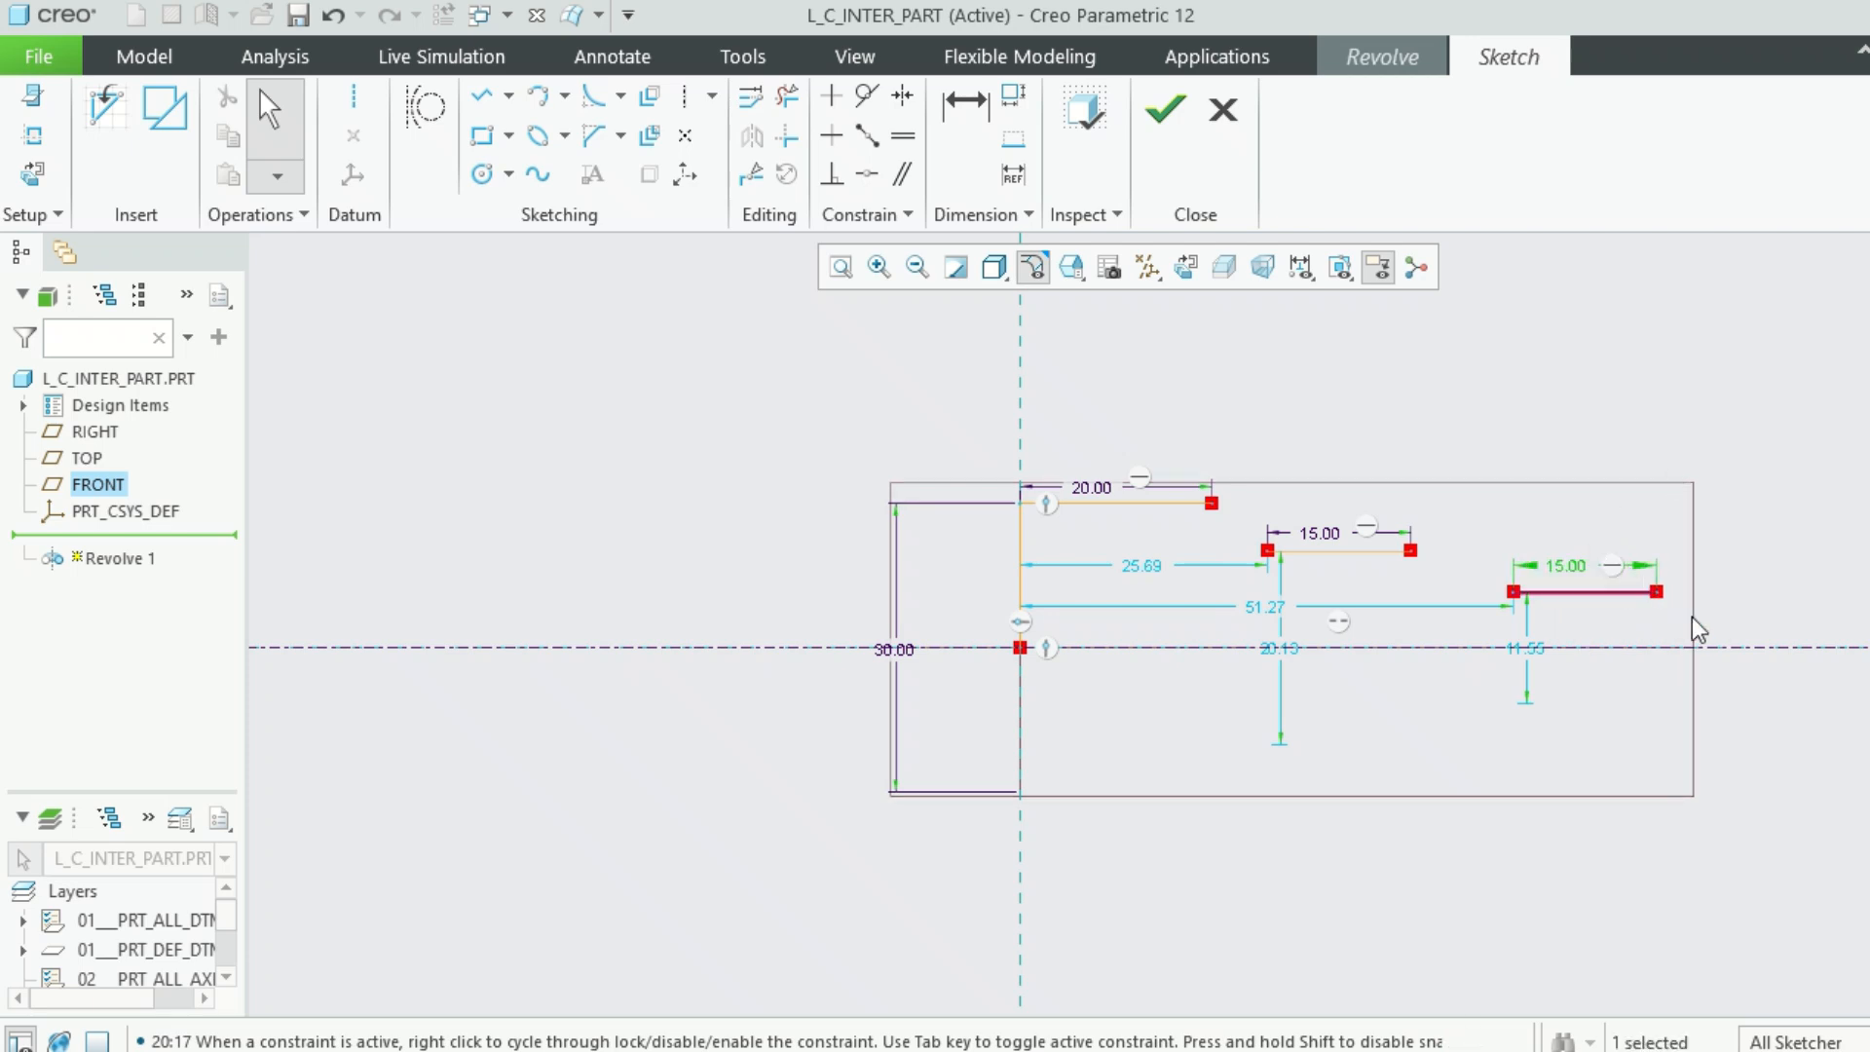
# Set the diameter of the far-right horizontal line to 20 mm and of the middle horizontal line to 25 mm
pyautogui.doubleClick(1533, 653)
pyautogui.write('20')
pyautogui.press('Return')
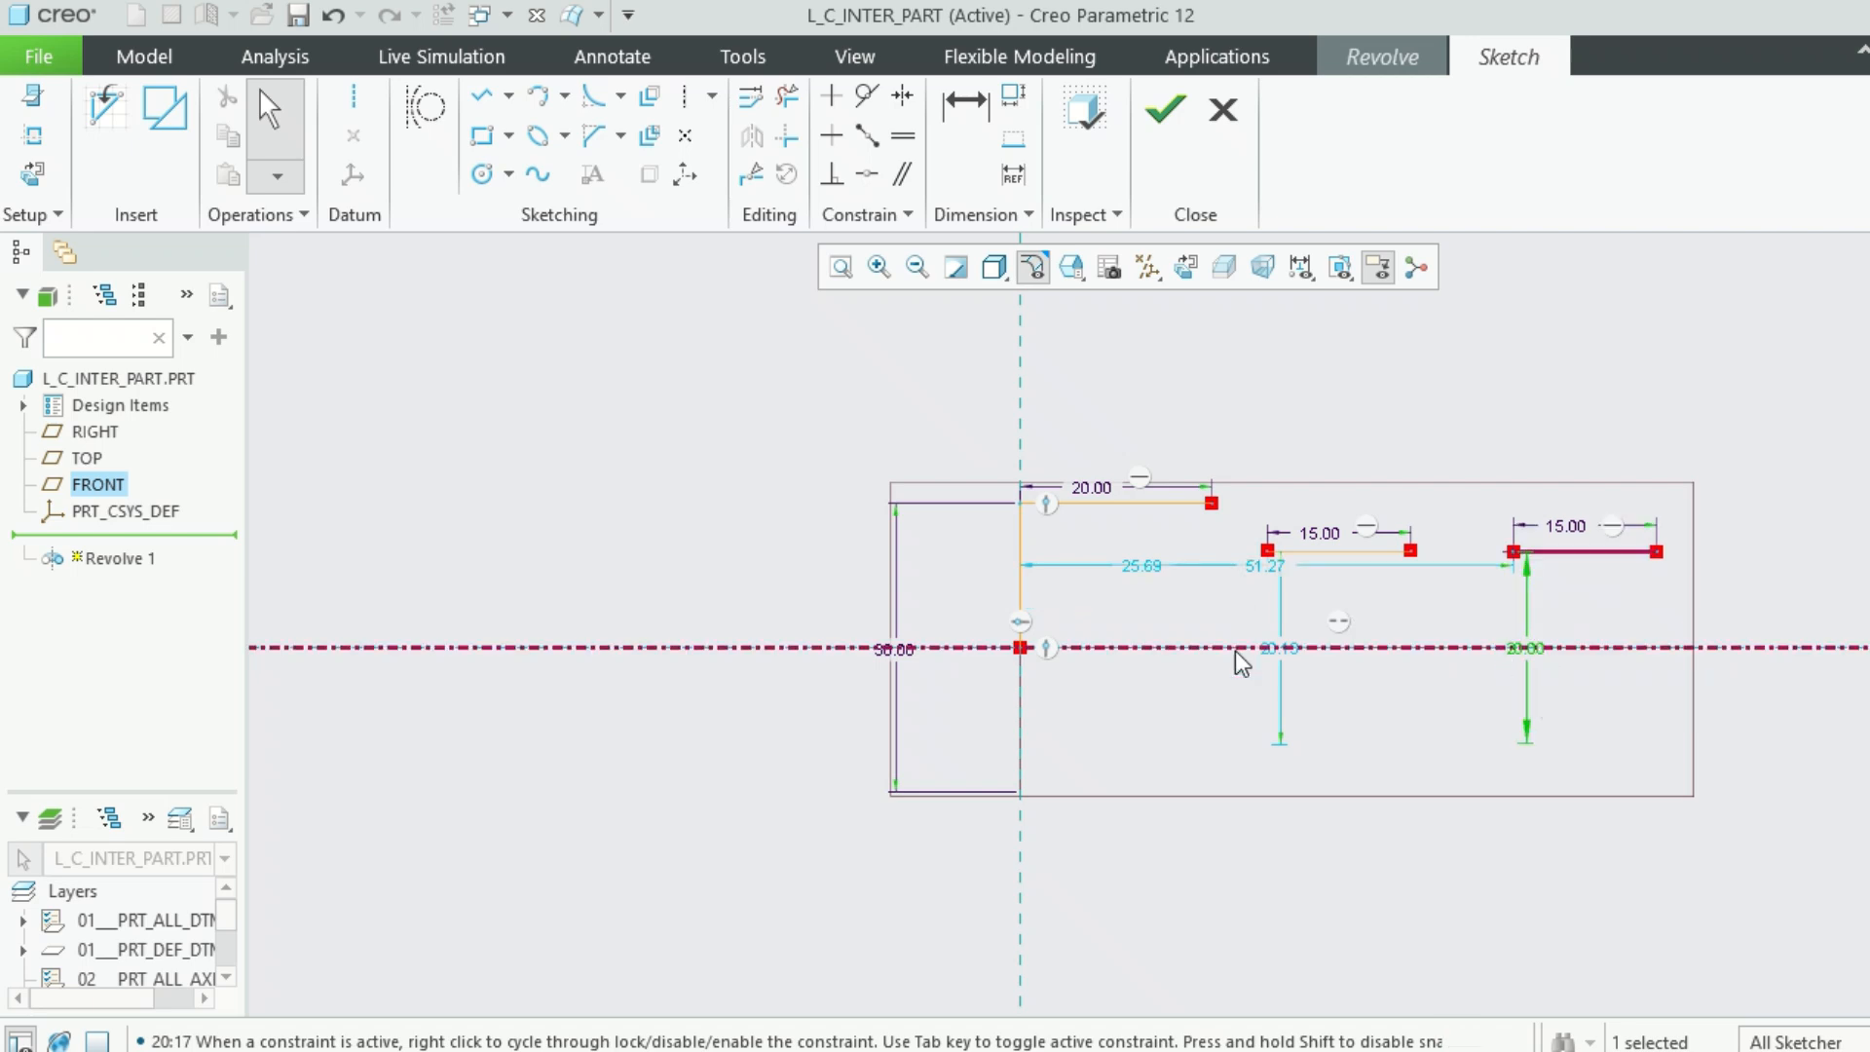
pyautogui.doubleClick(1283, 649)
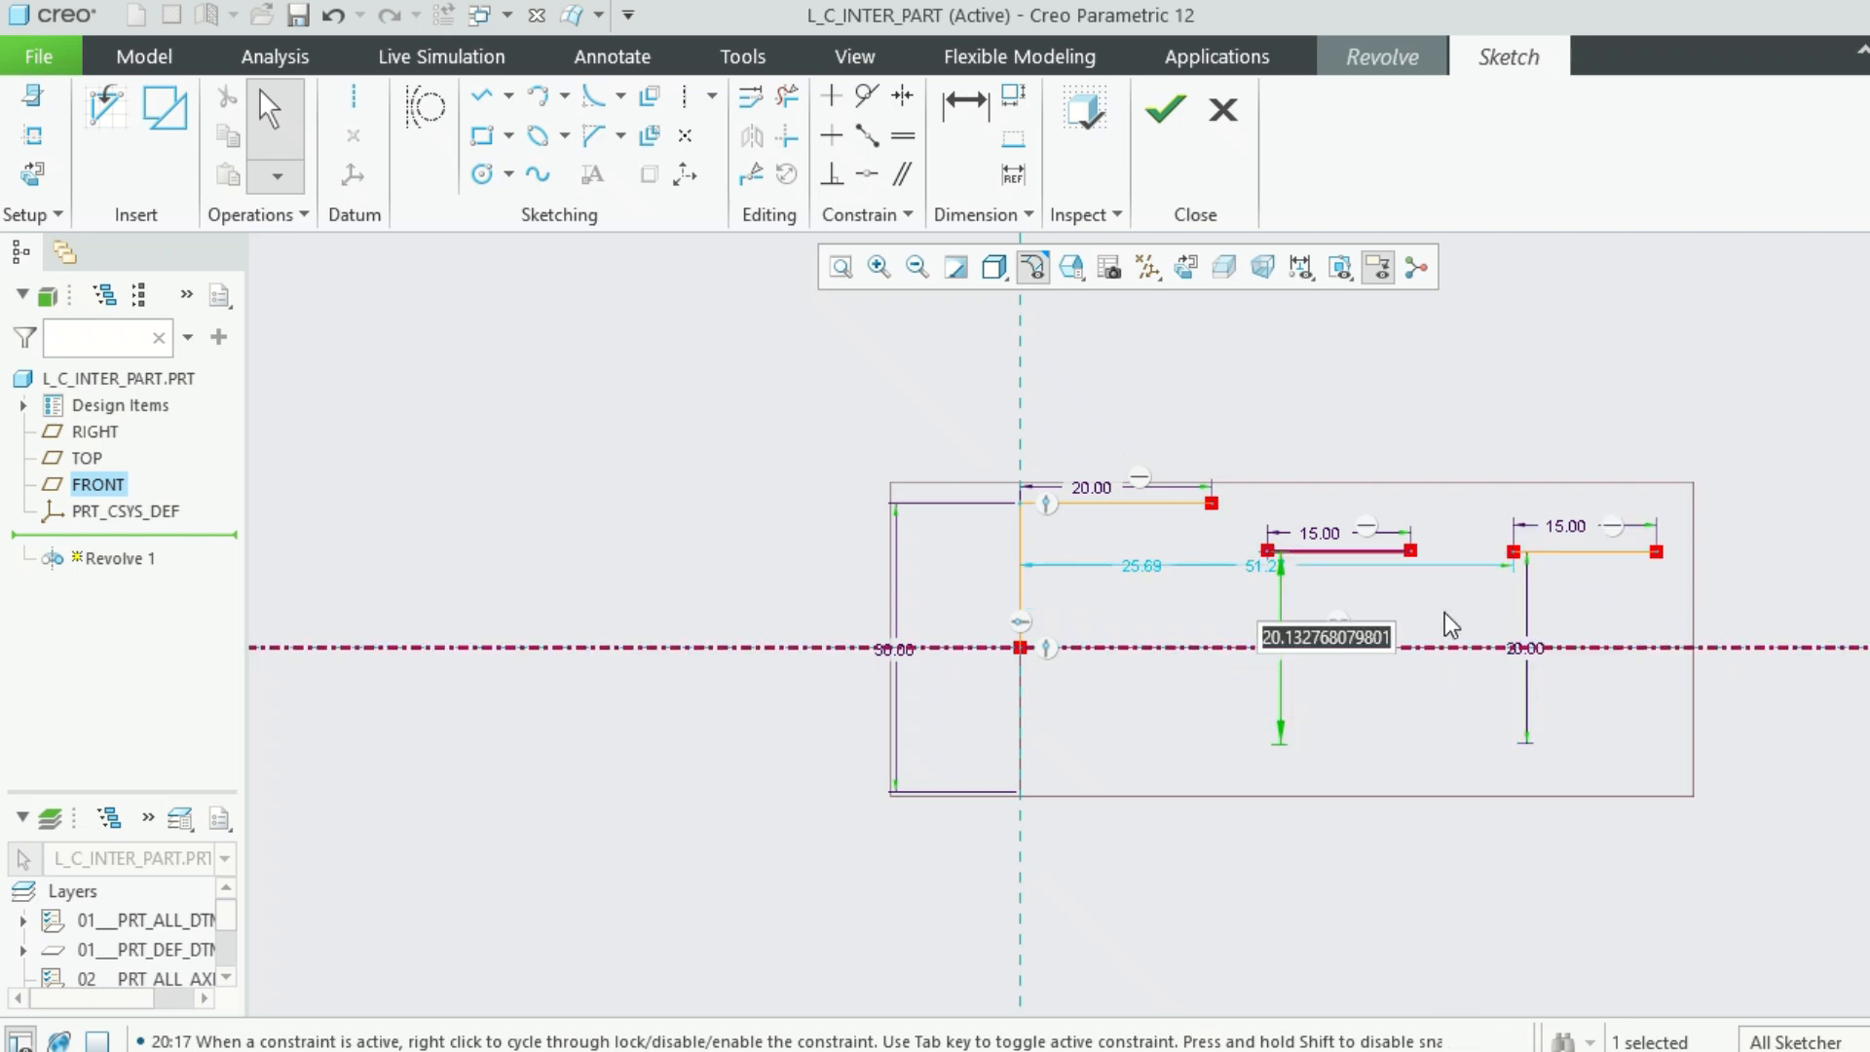
pyautogui.write('25')
pyautogui.press('Return')
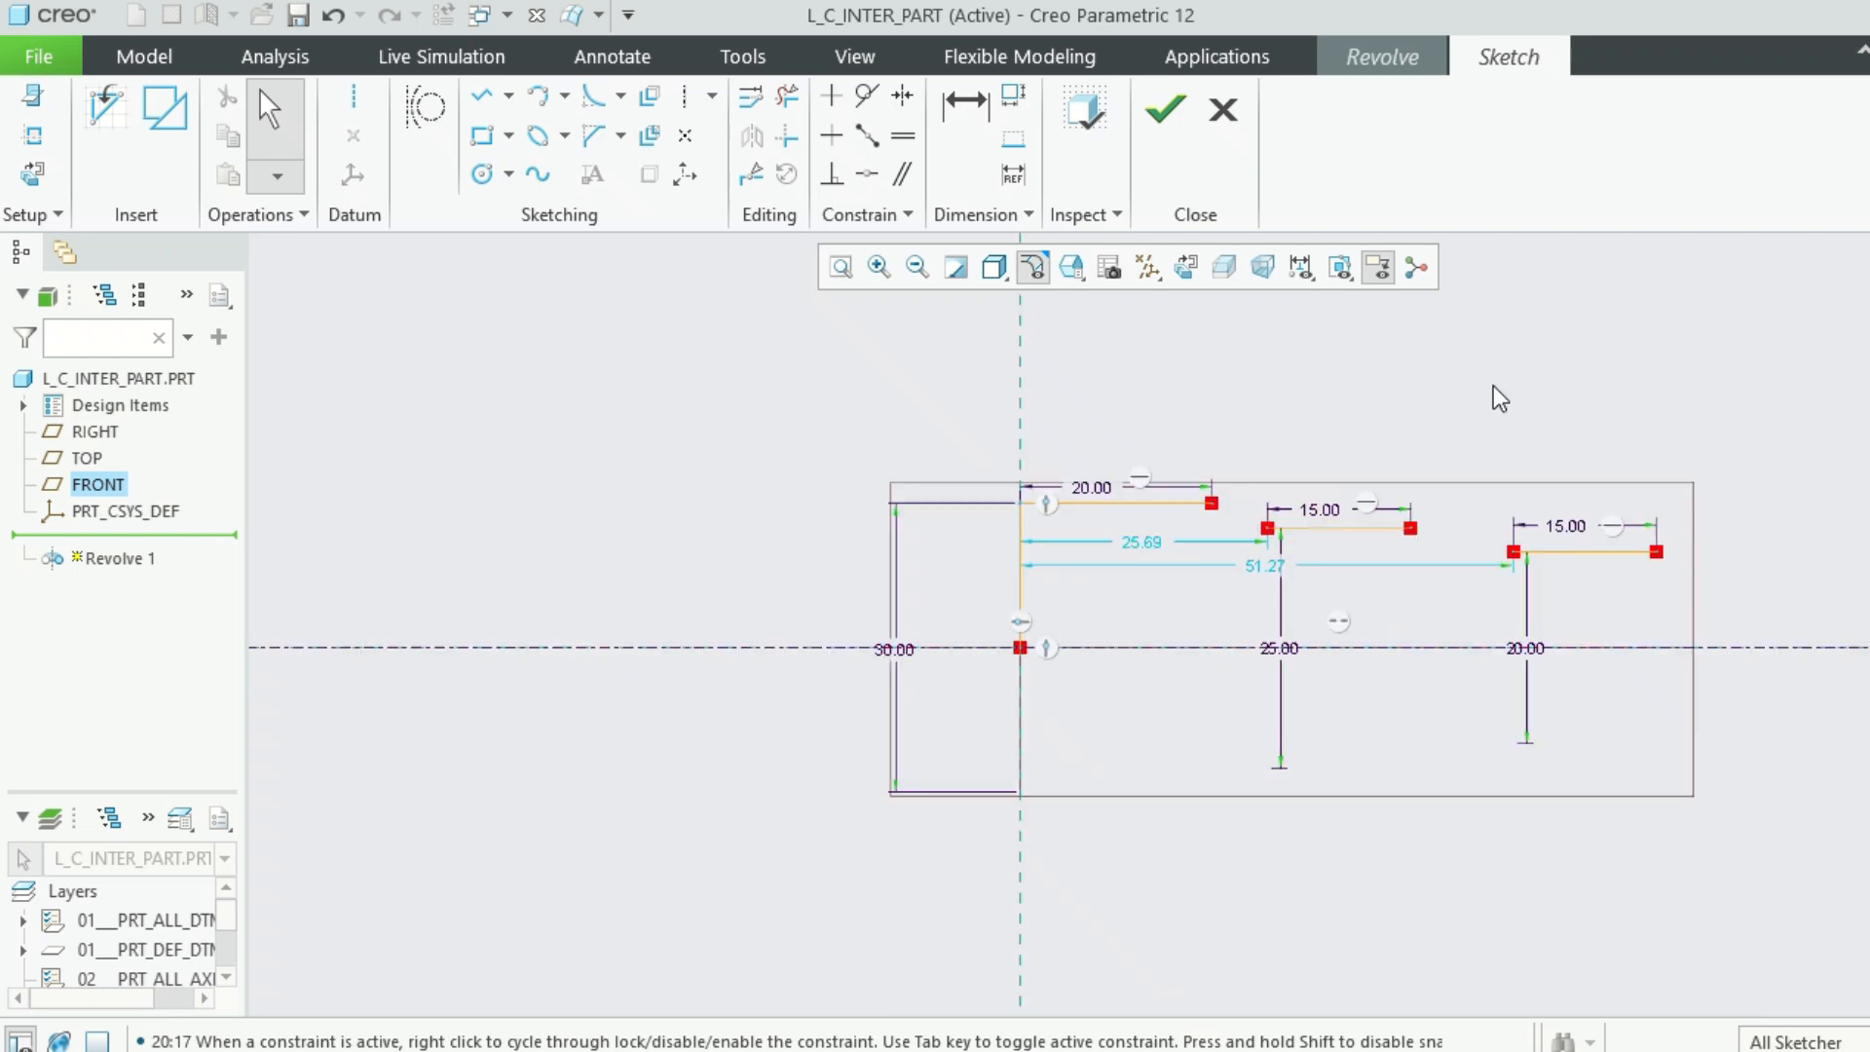
# Dimension the two horizontal gaps between the ends of neighbouring horizontal lines and set each to 10 mm
pyautogui.click(976, 124)
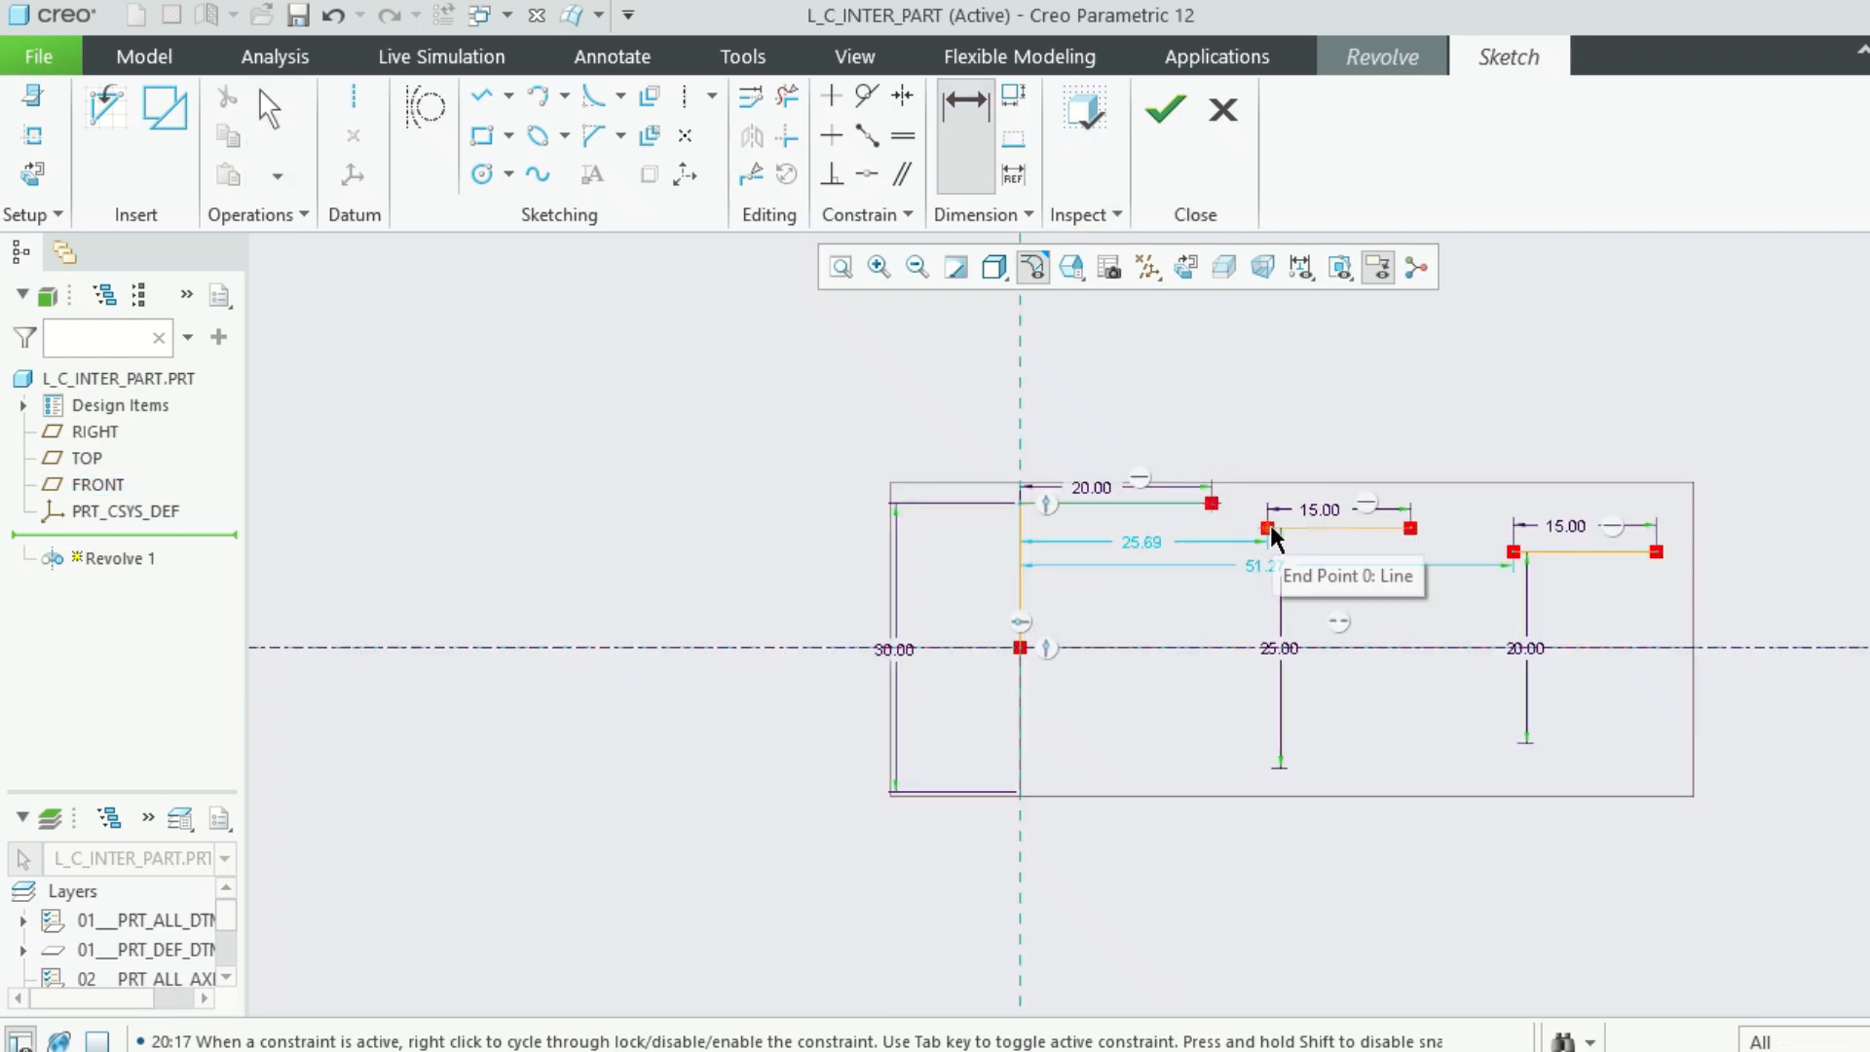
pyautogui.middleClick(1239, 438)
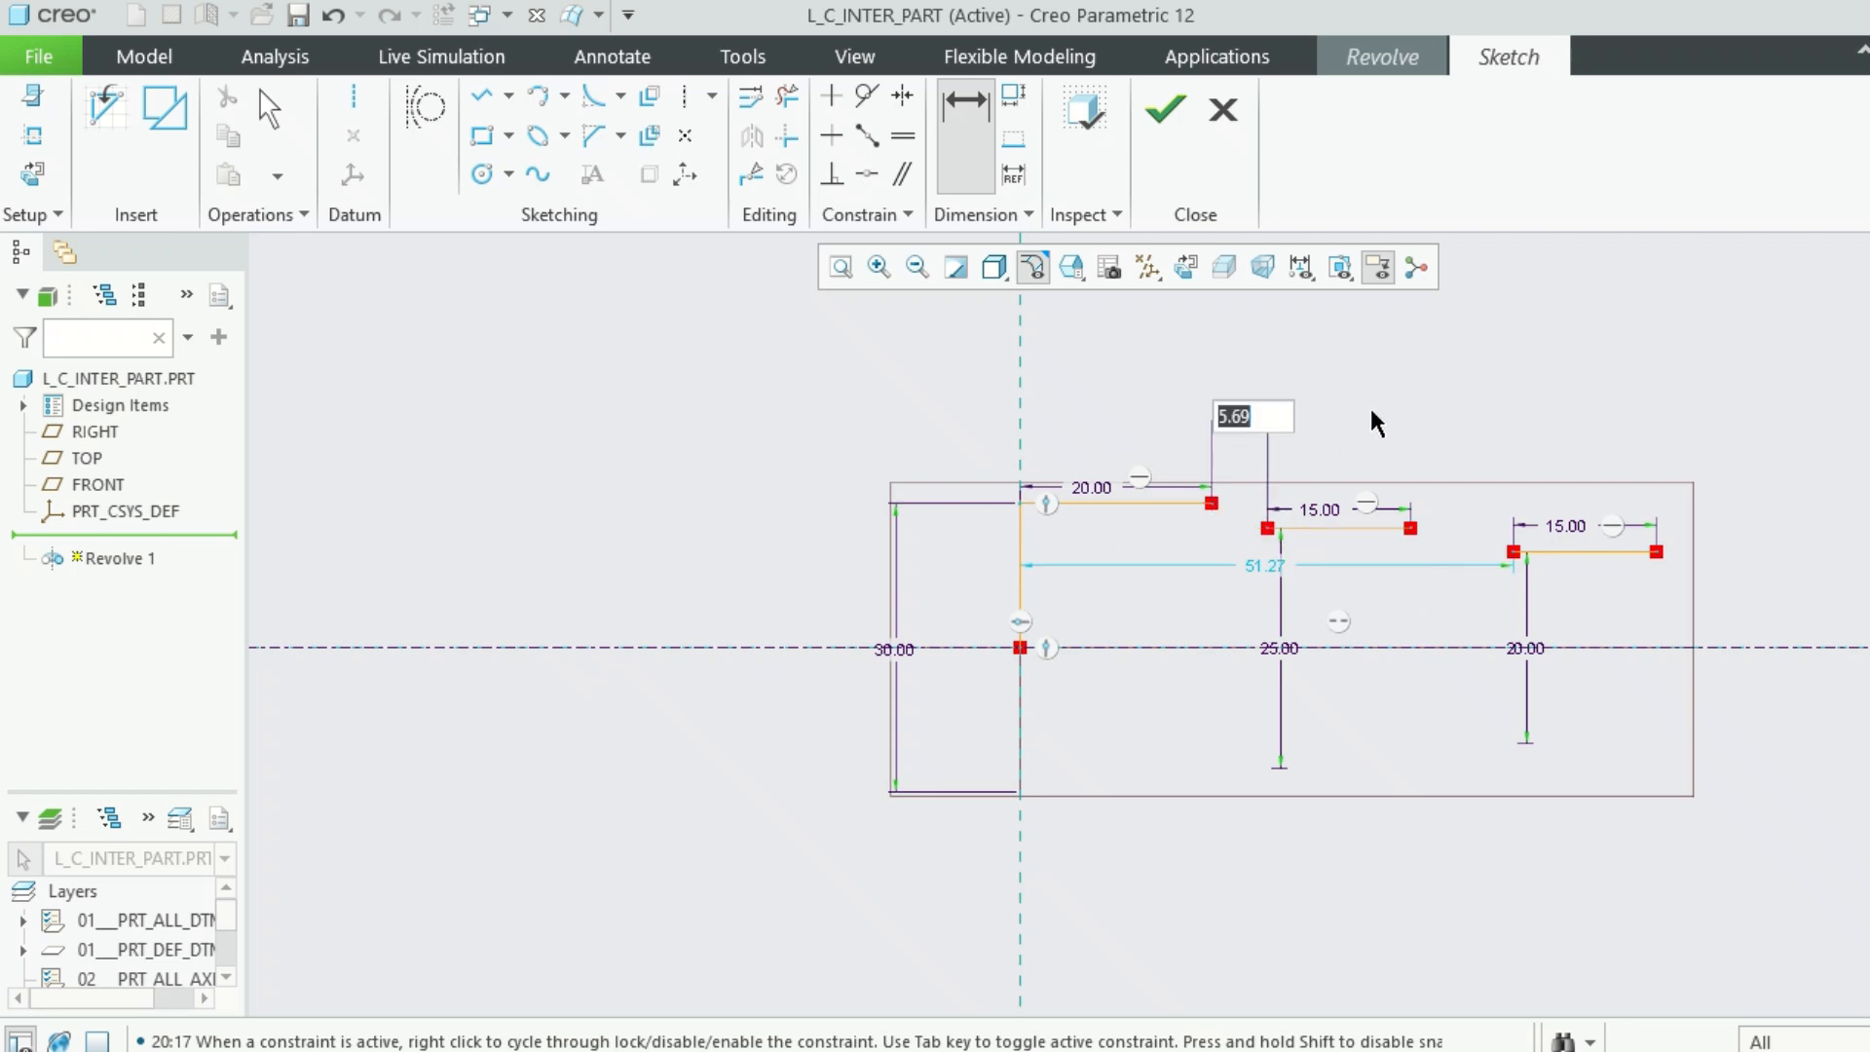
pyautogui.write('10')
pyautogui.press('Return')
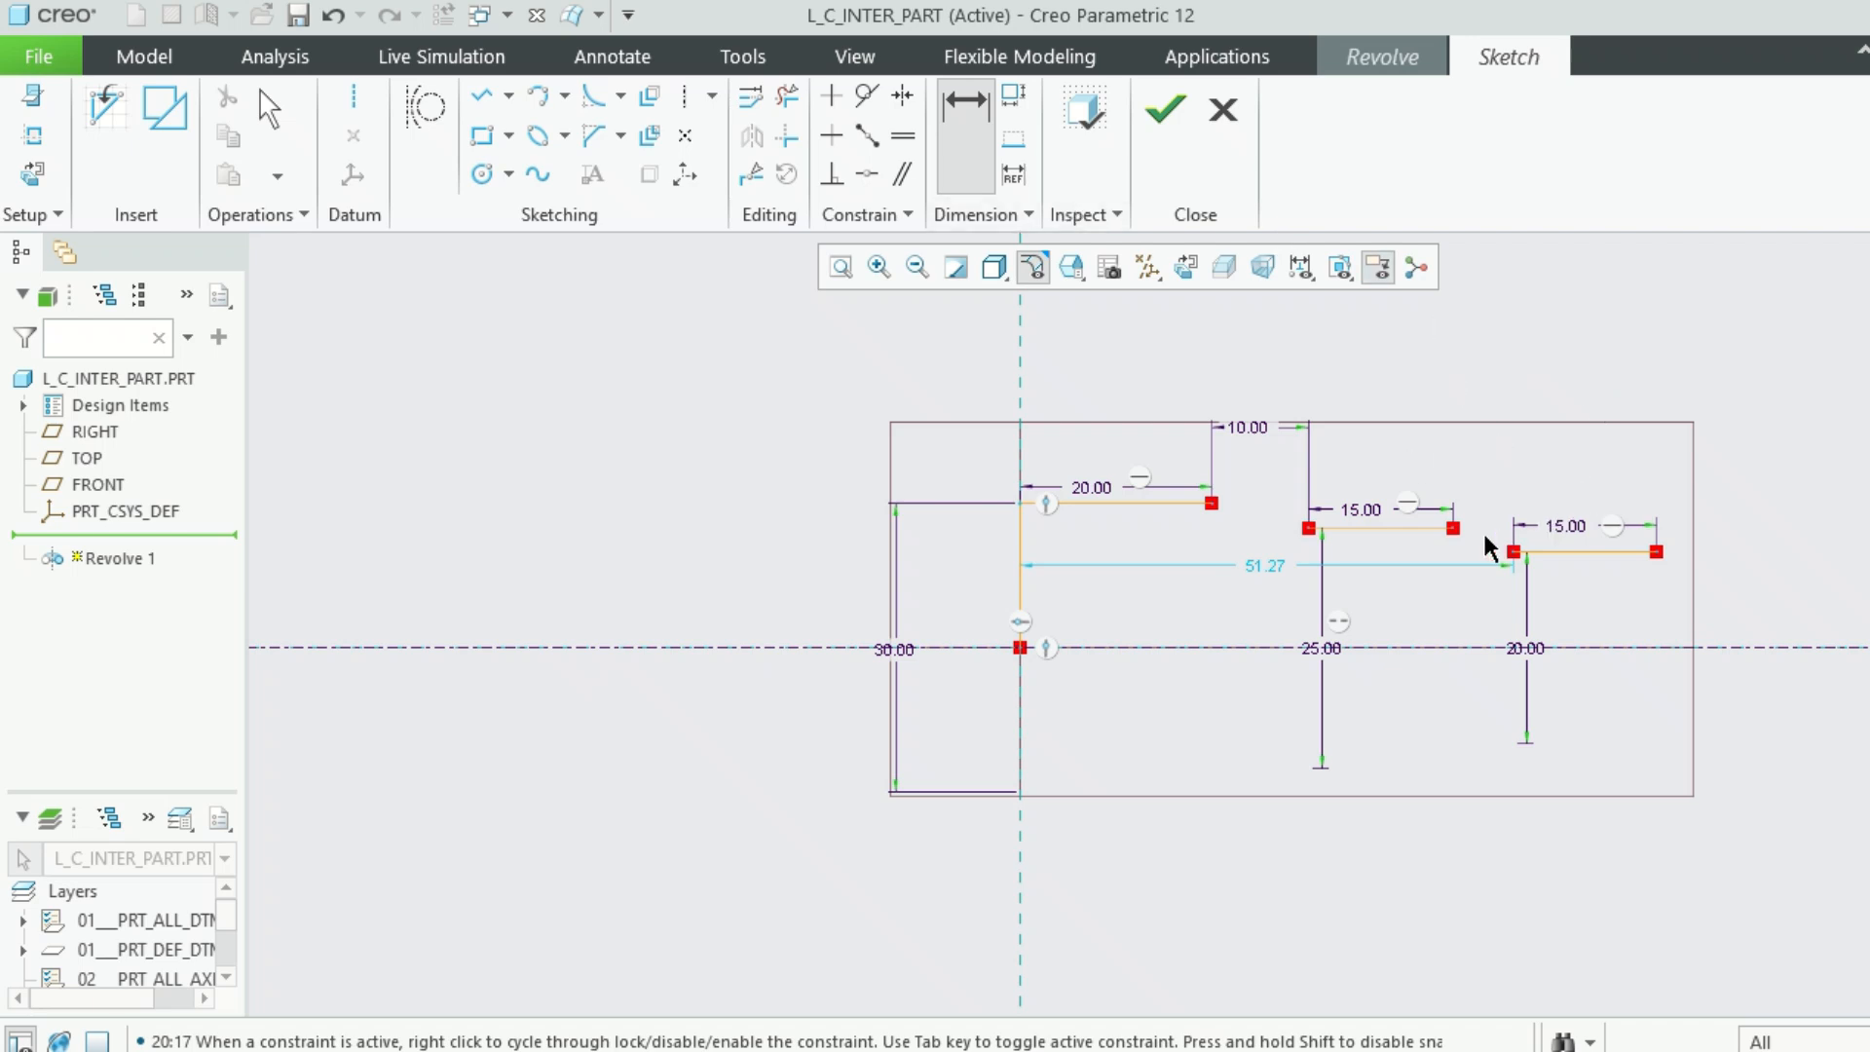
pyautogui.click(1453, 528)
pyautogui.click(1515, 552)
pyautogui.middleClick(1490, 434)
pyautogui.write('10')
pyautogui.press('Return')
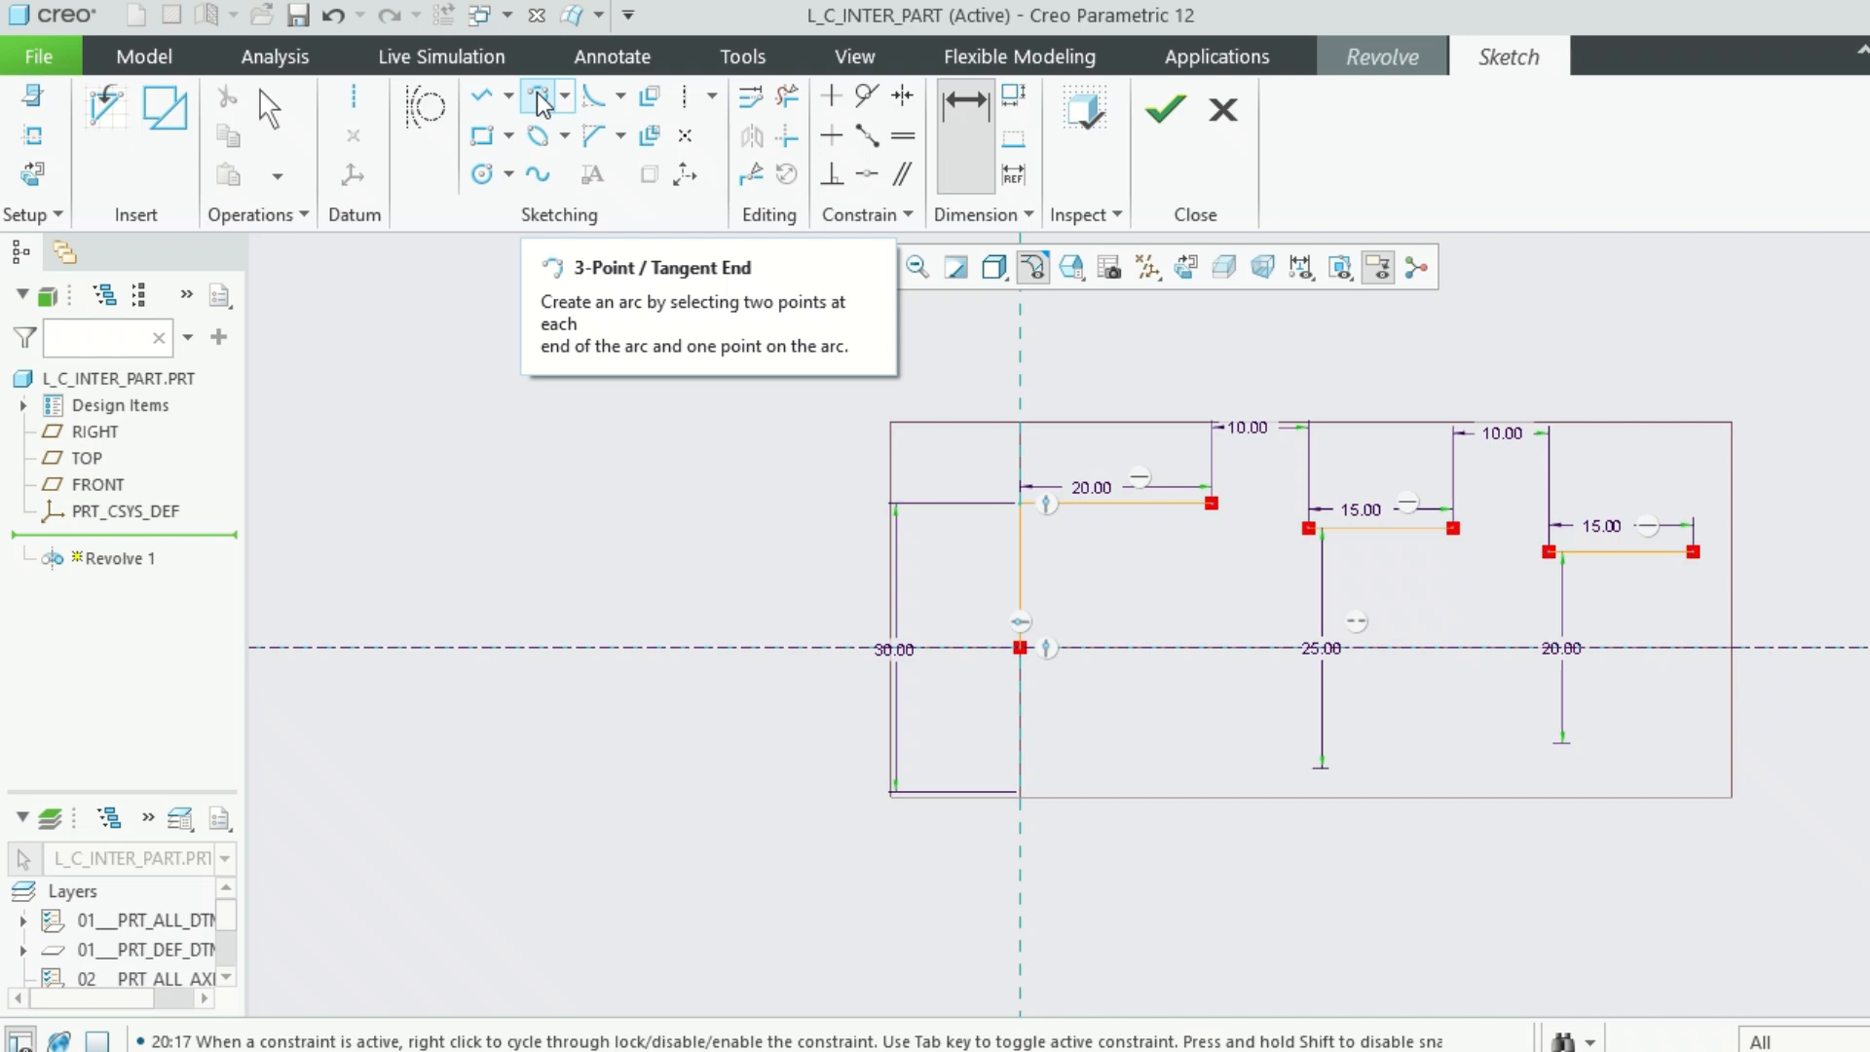
# Bridge the first gap with a 3-Point / Tangent End arc, tangent to the middle line and ending at the first line
pyautogui.click(566, 98)
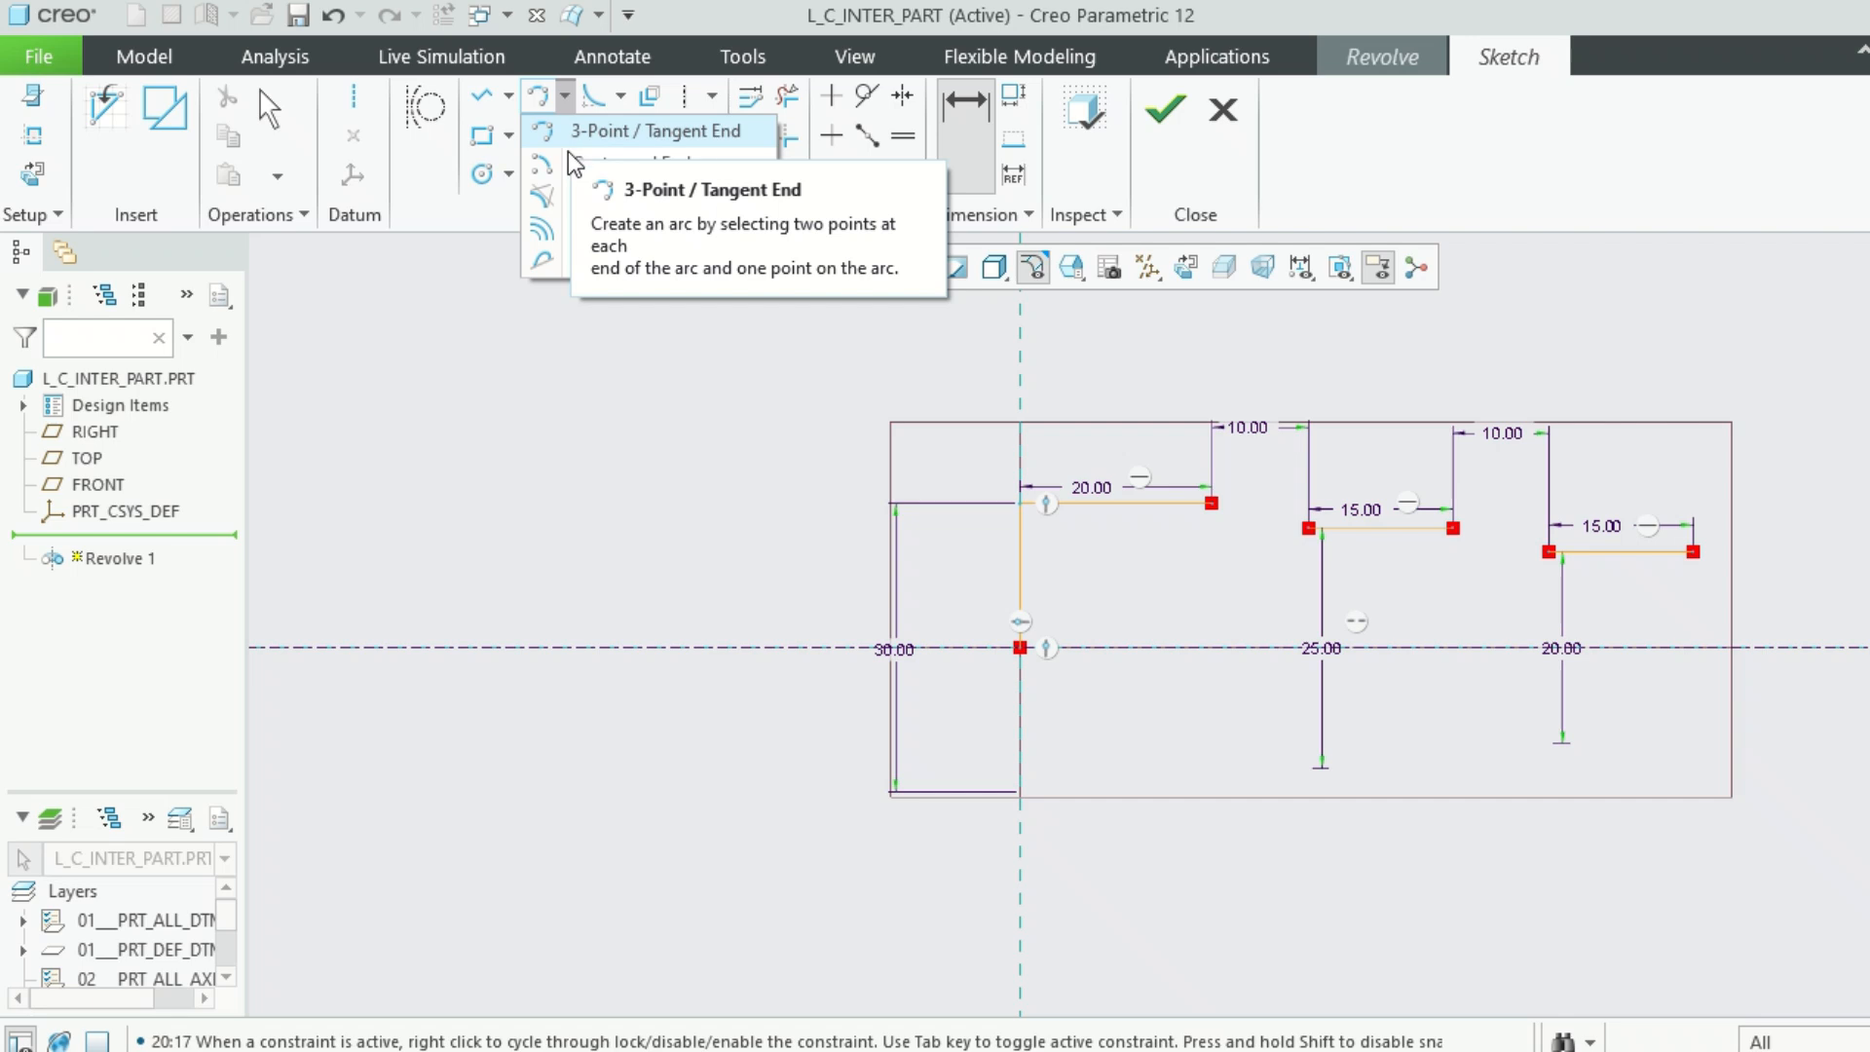
pyautogui.click(585, 130)
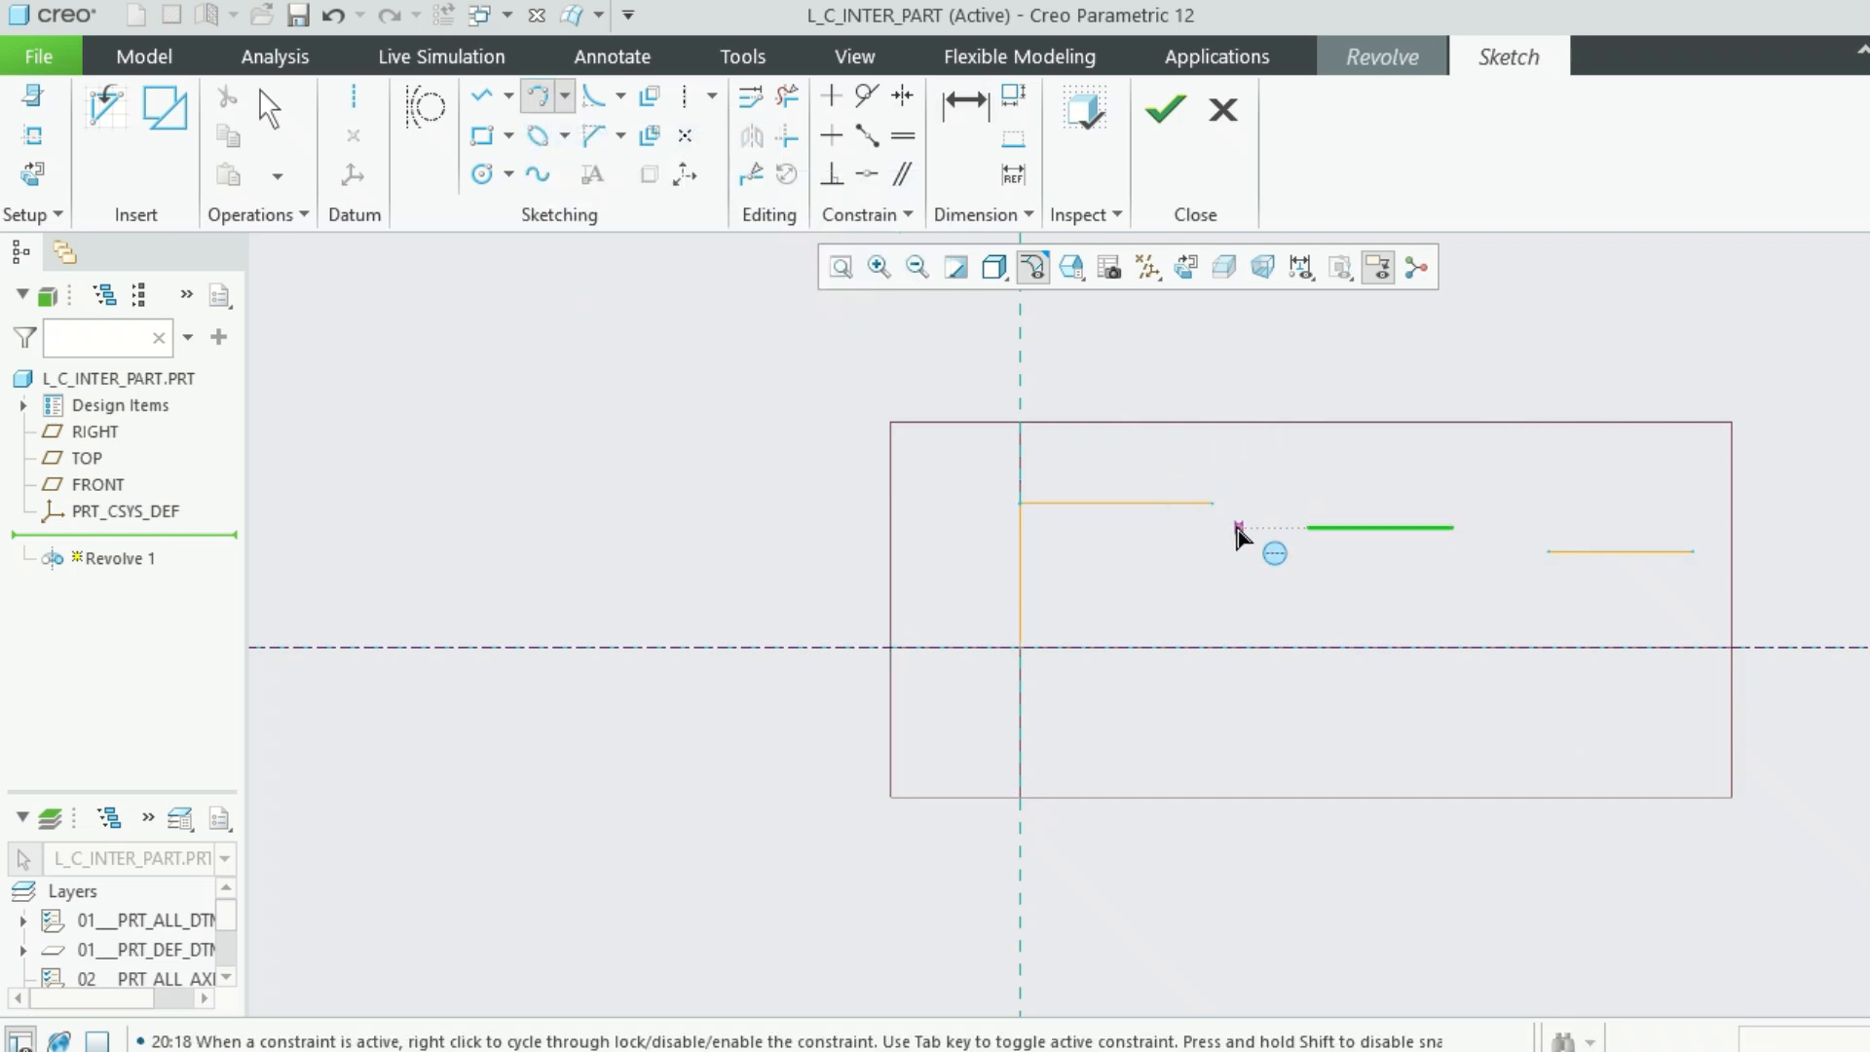
pyautogui.click(1310, 531)
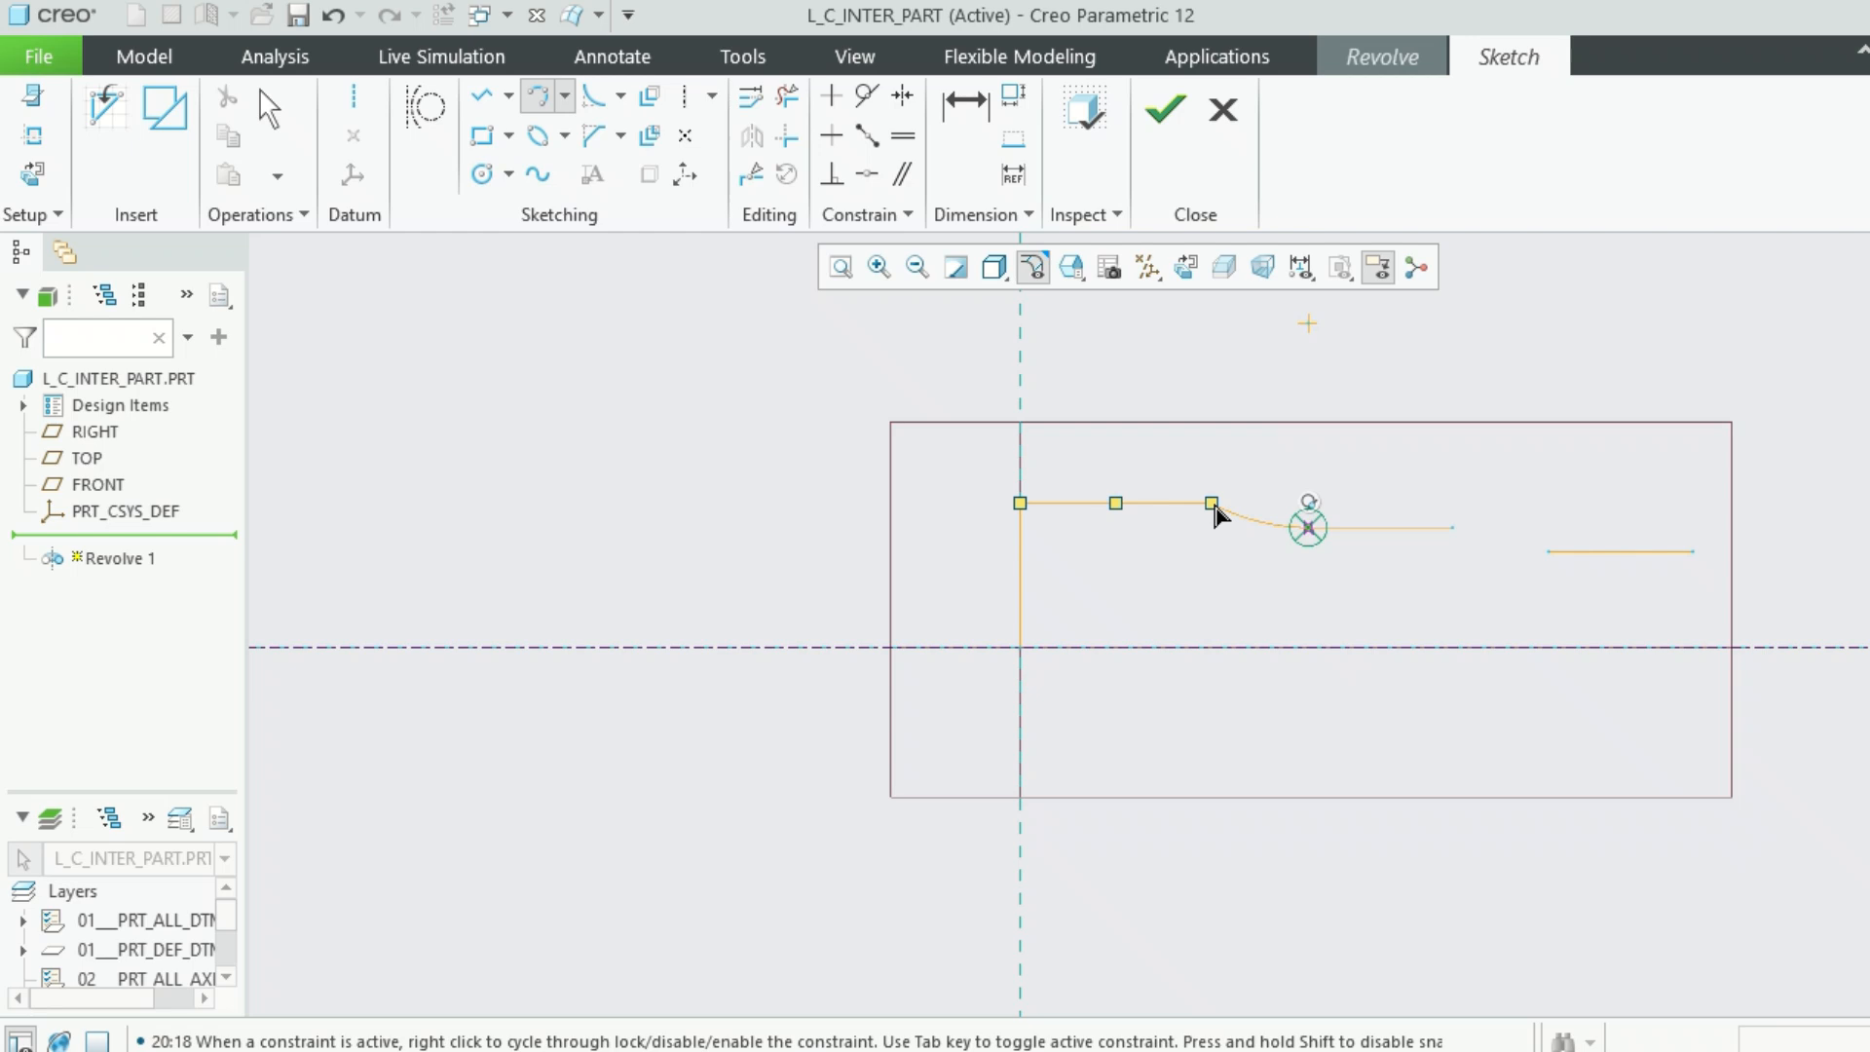
pyautogui.click(1213, 504)
pyautogui.middleClick(1284, 463)
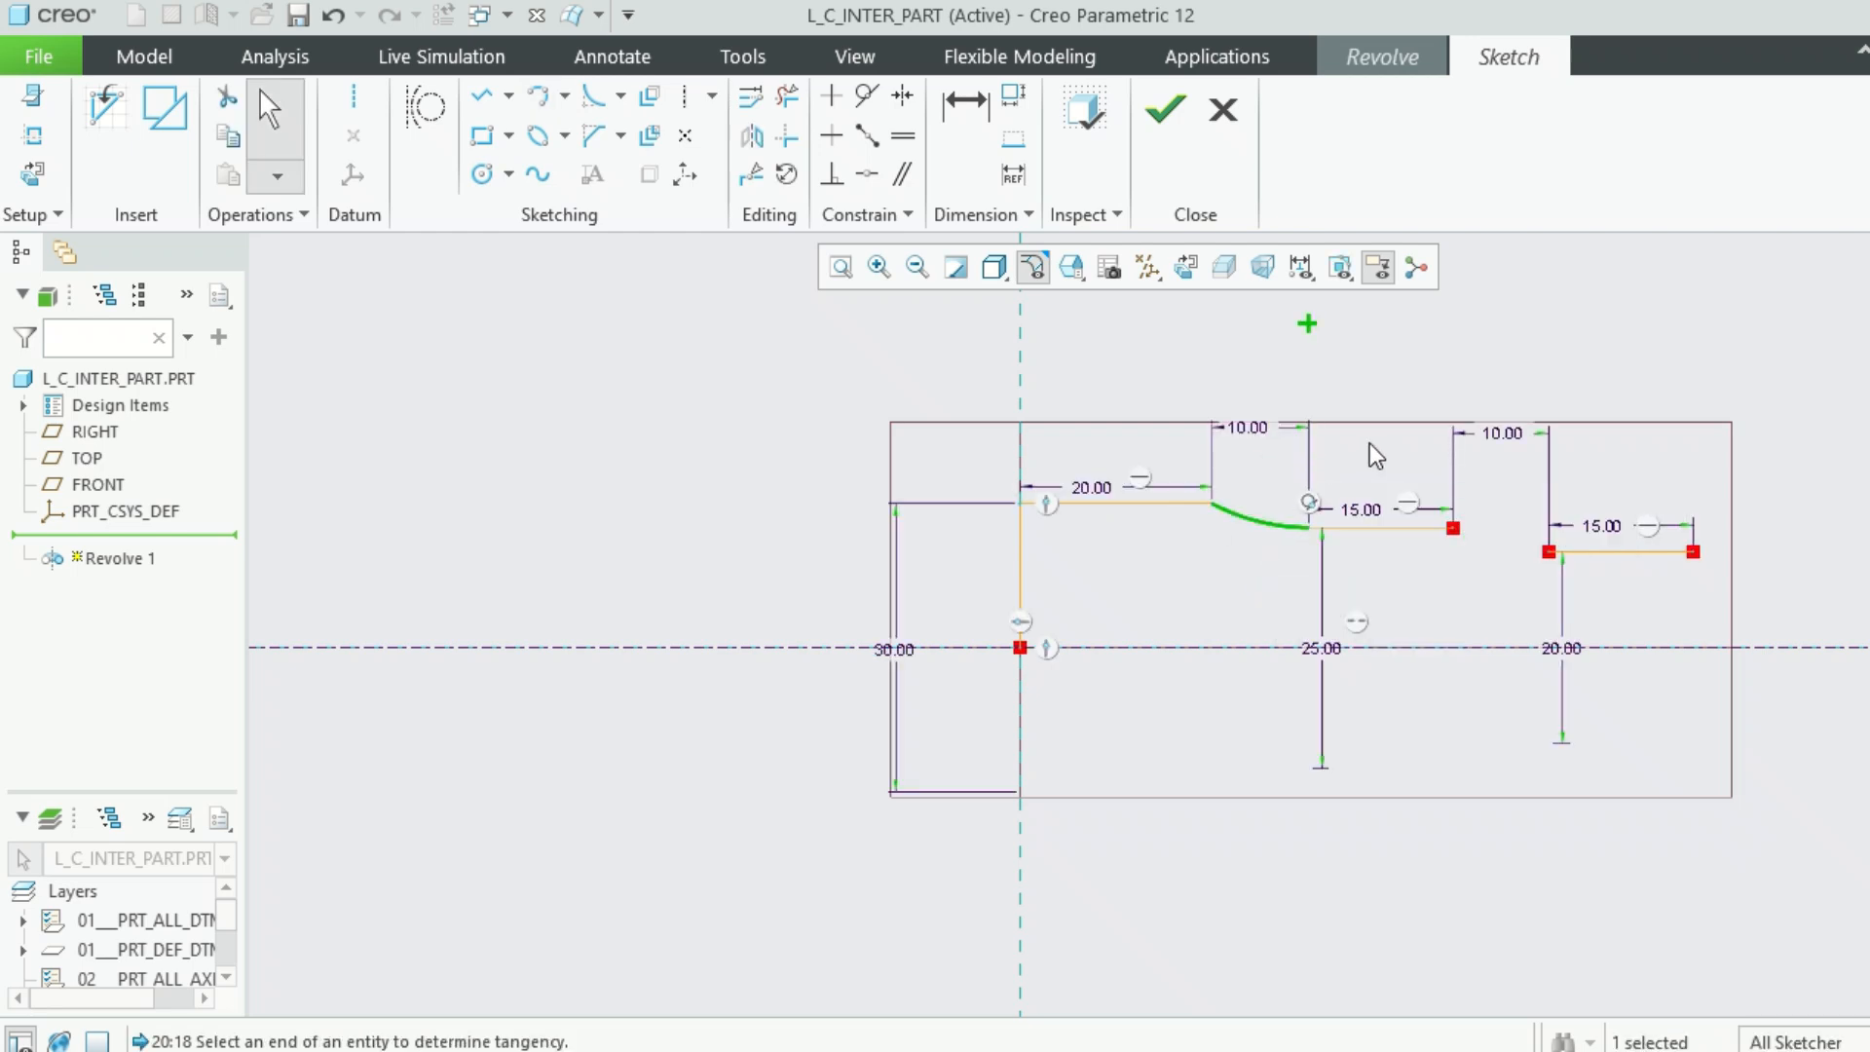
pyautogui.click(389, 341)
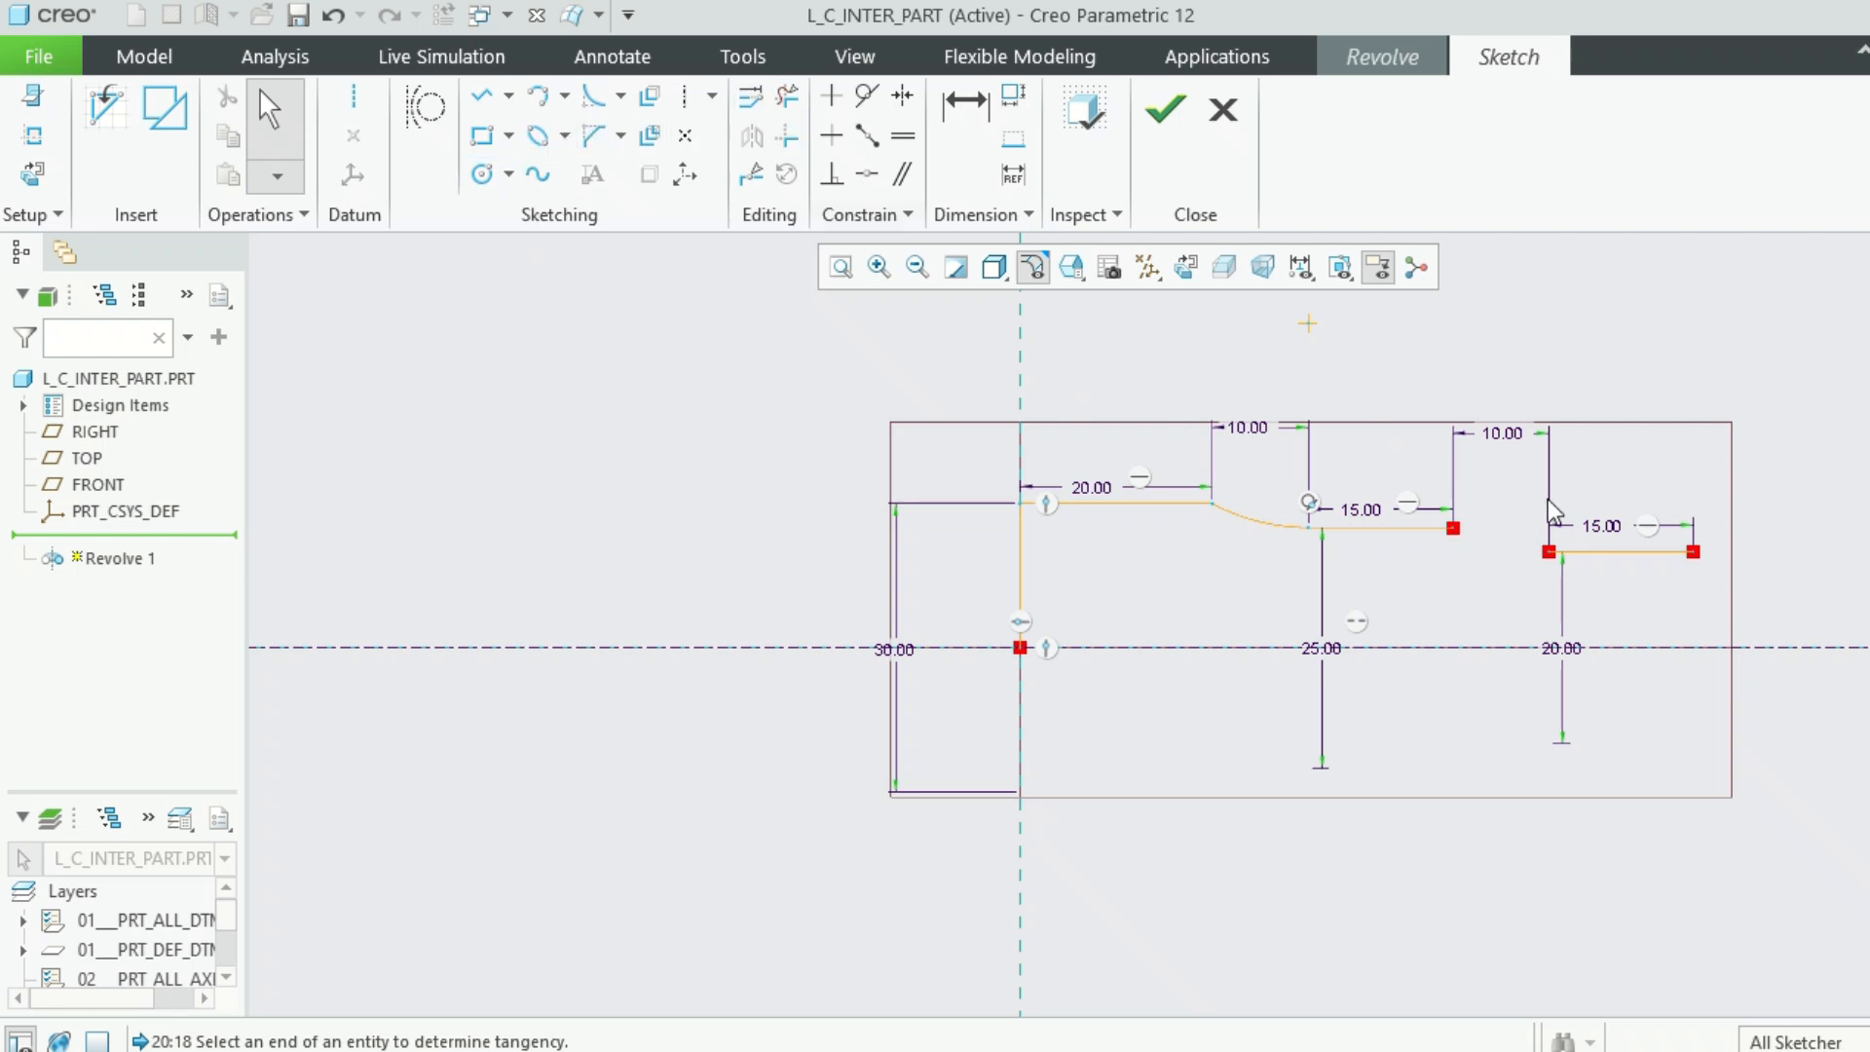
# Bridge the second gap with a 3-Point / Tangent End arc, tangent to the far-right line and ending at the middle line
pyautogui.click(538, 115)
pyautogui.click(1458, 538)
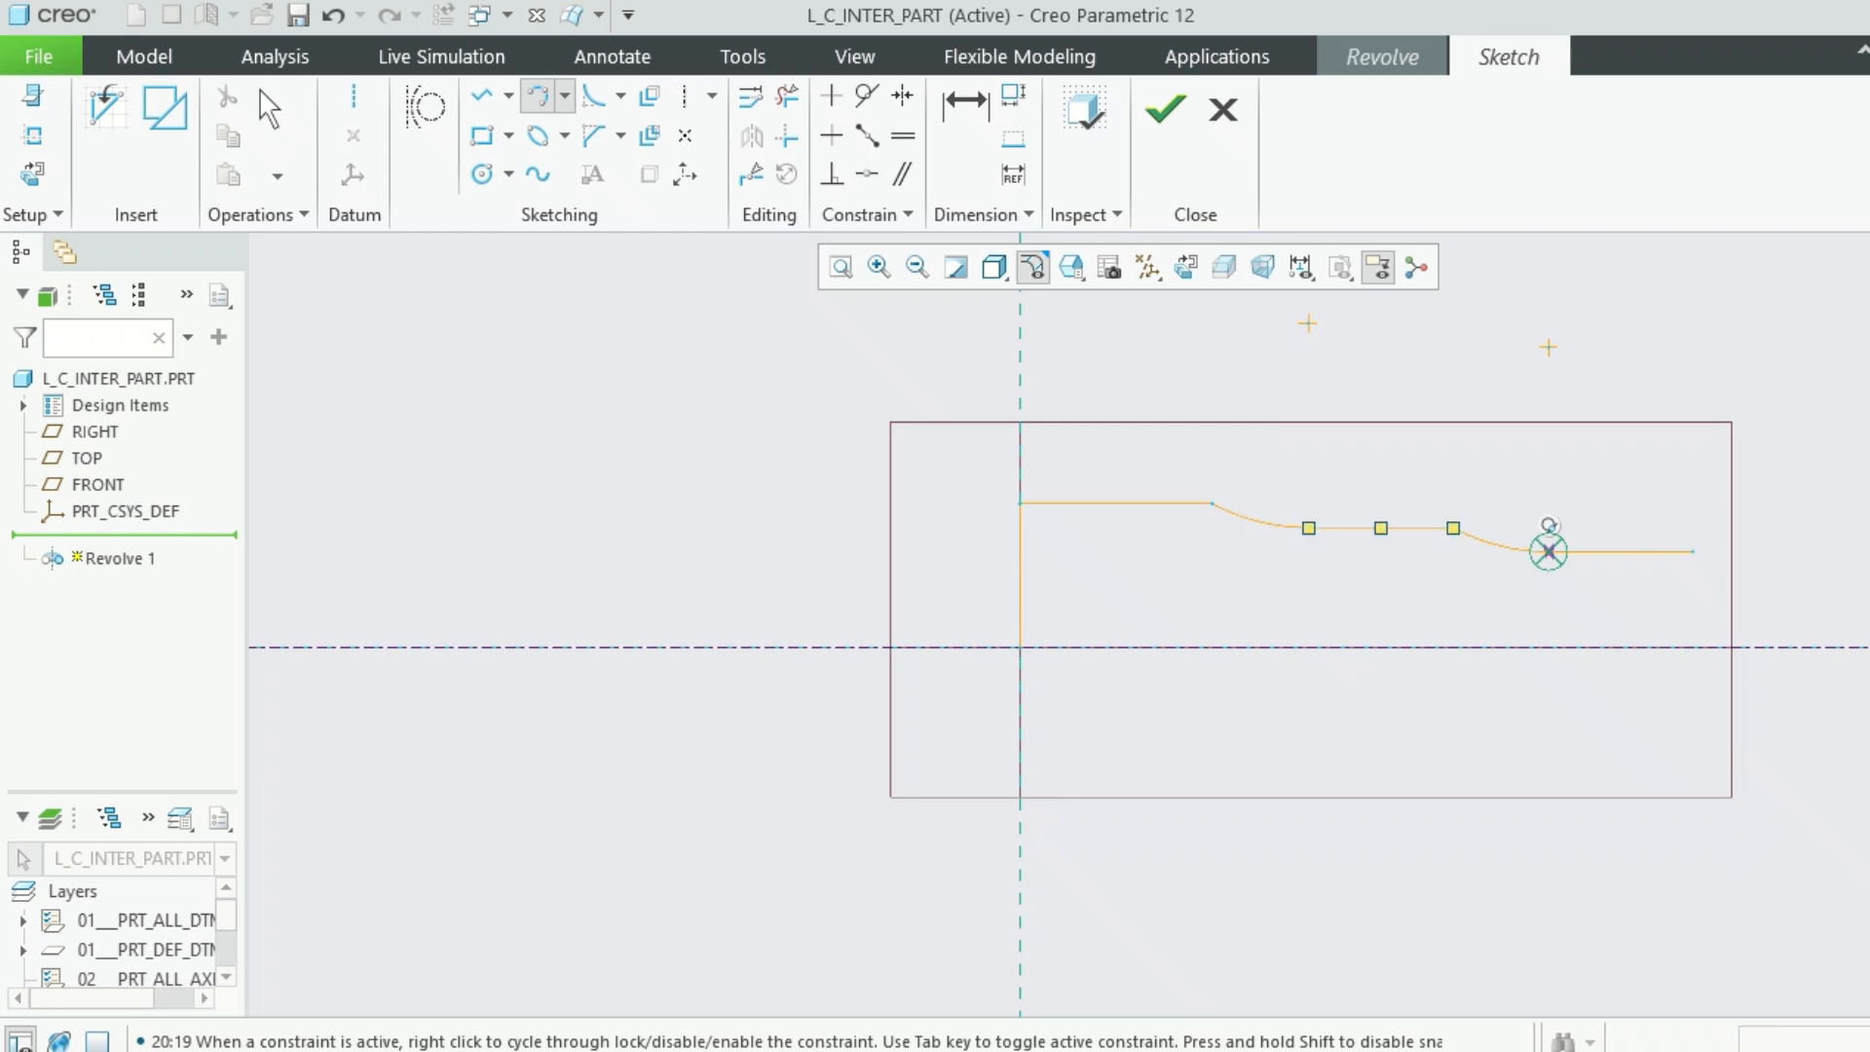
pyautogui.middleClick(1510, 490)
pyautogui.scroll(3, 1612, 553)
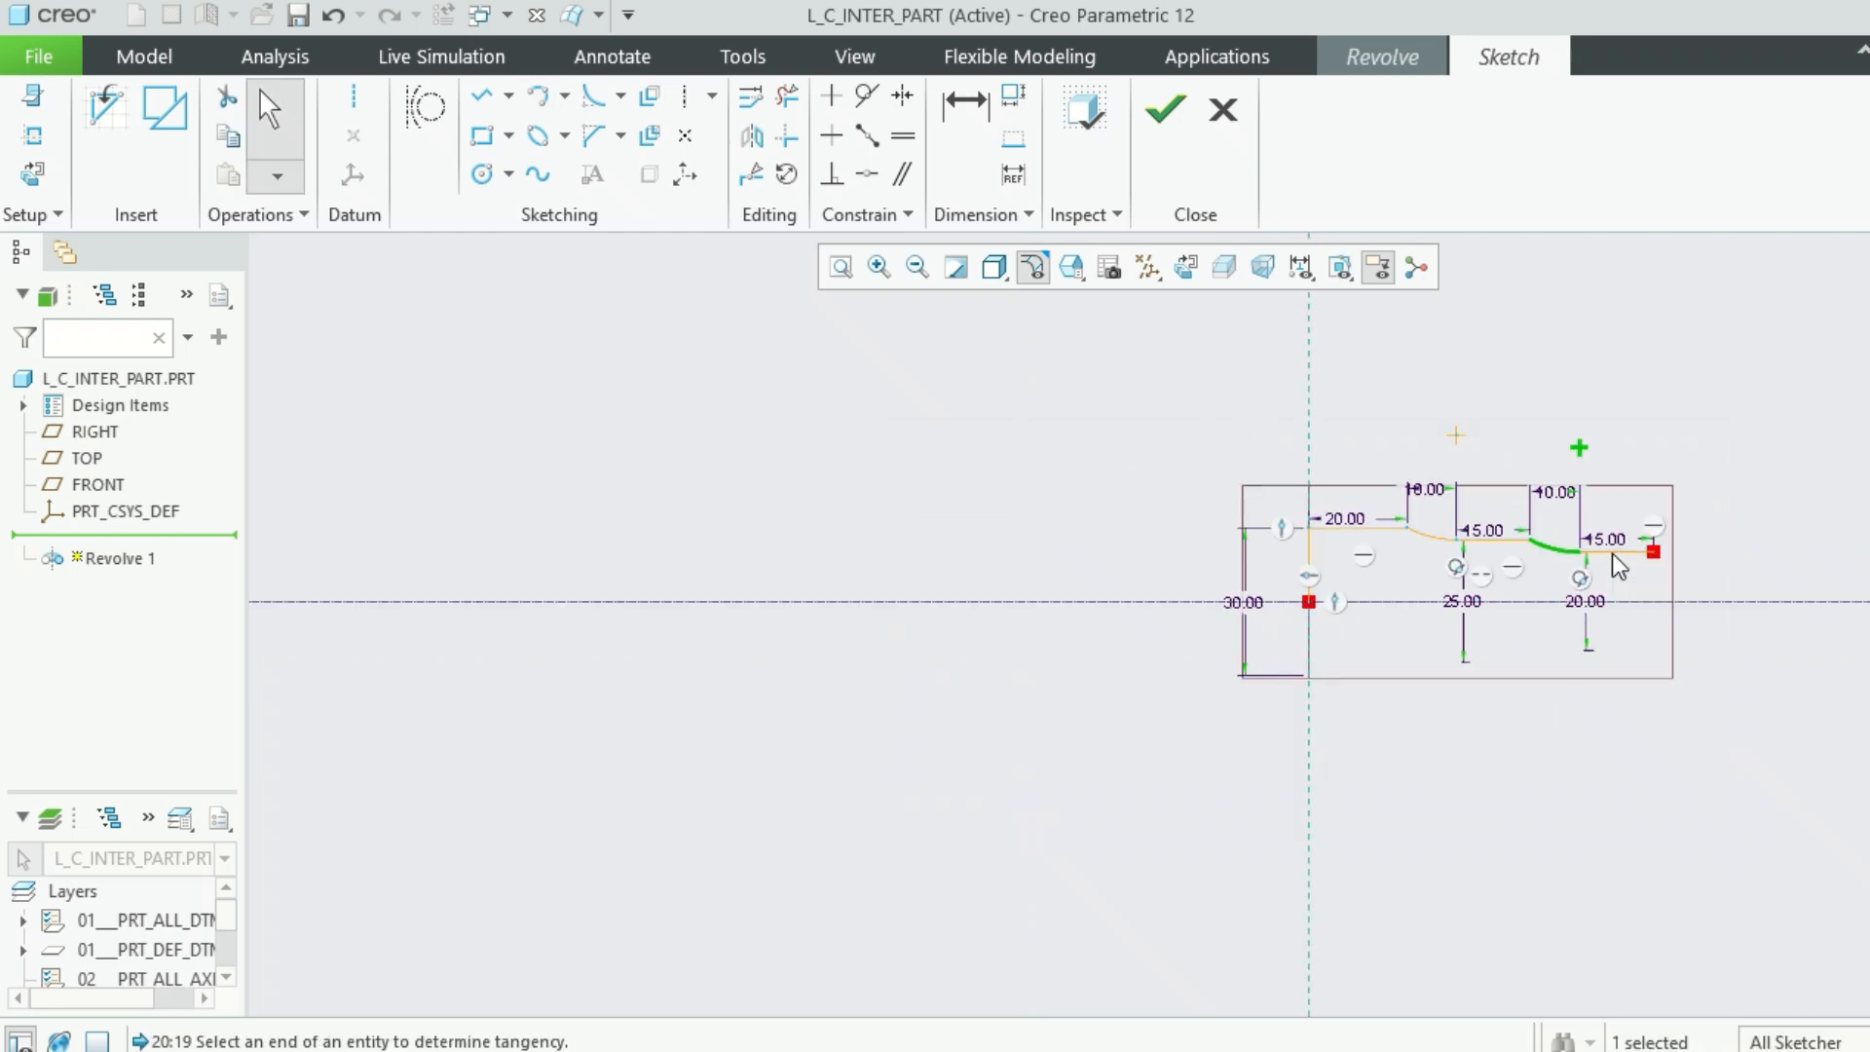
pyautogui.scroll(-4, 1612, 556)
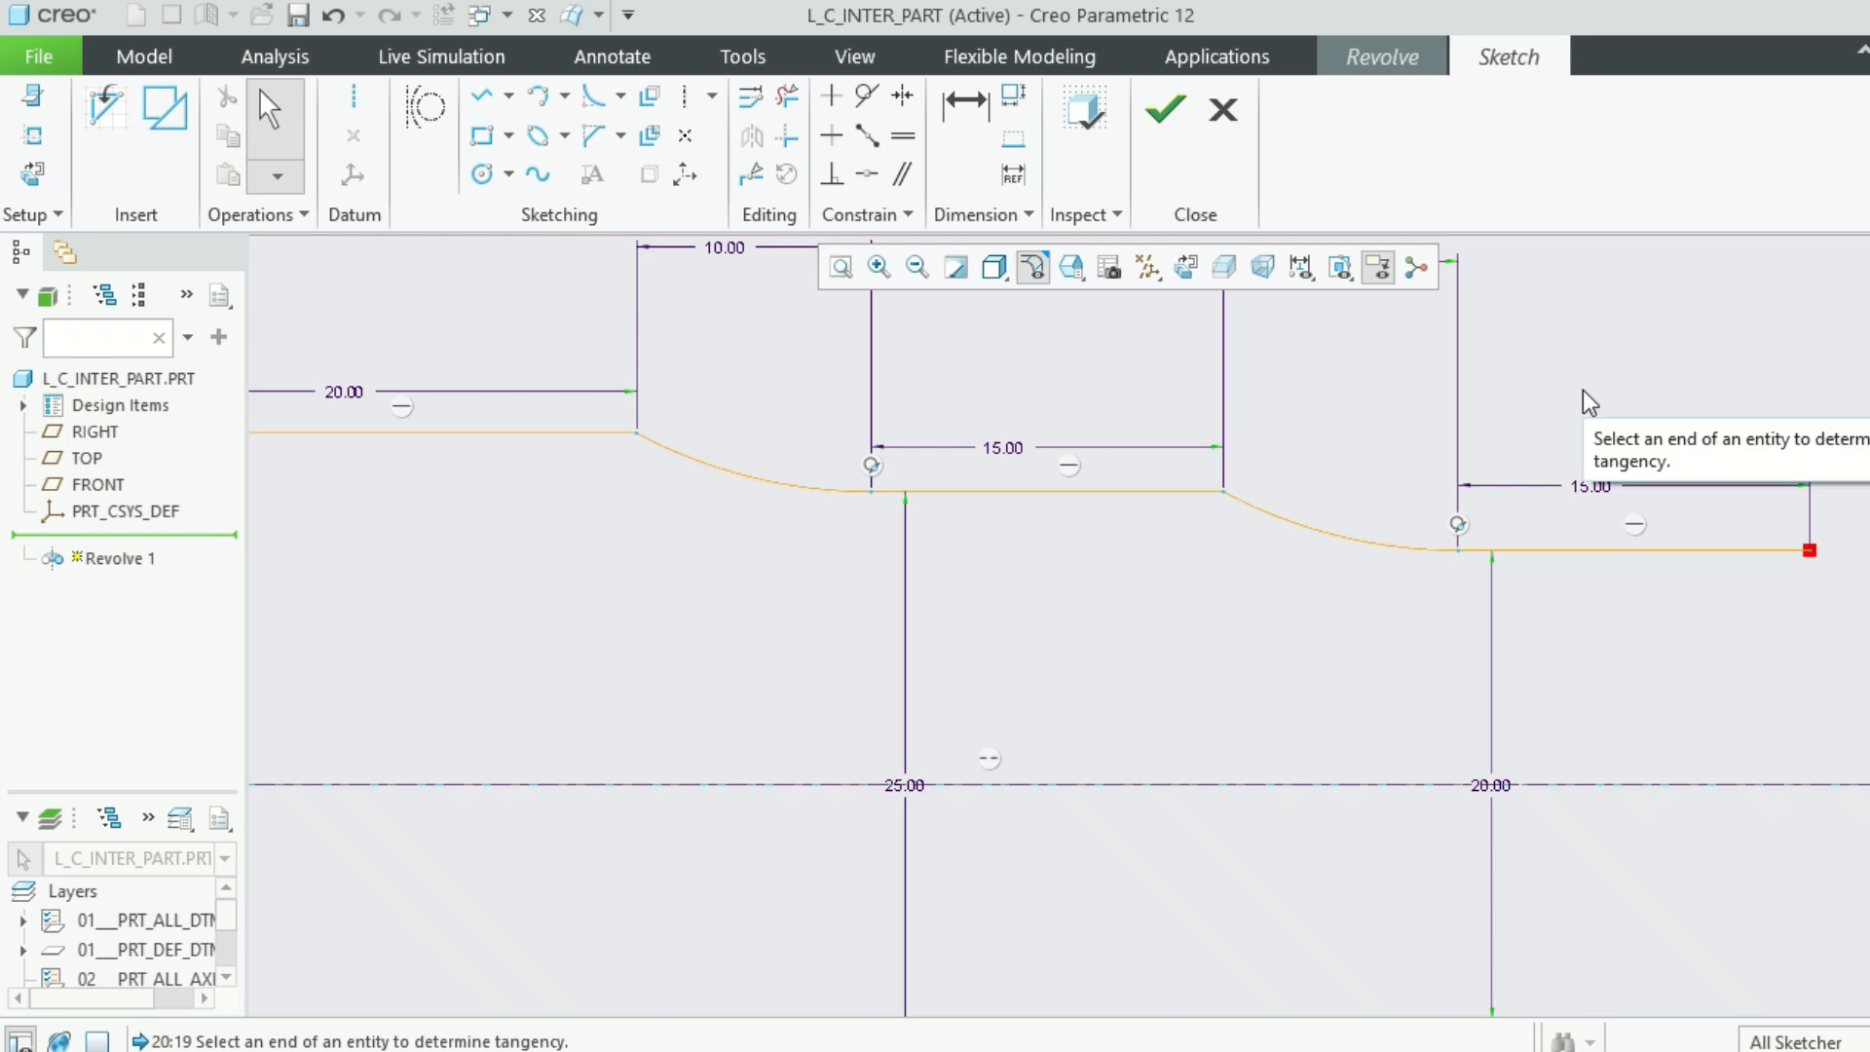
pyautogui.scroll(-2, 1583, 390)
pyautogui.scroll(4, 1583, 390)
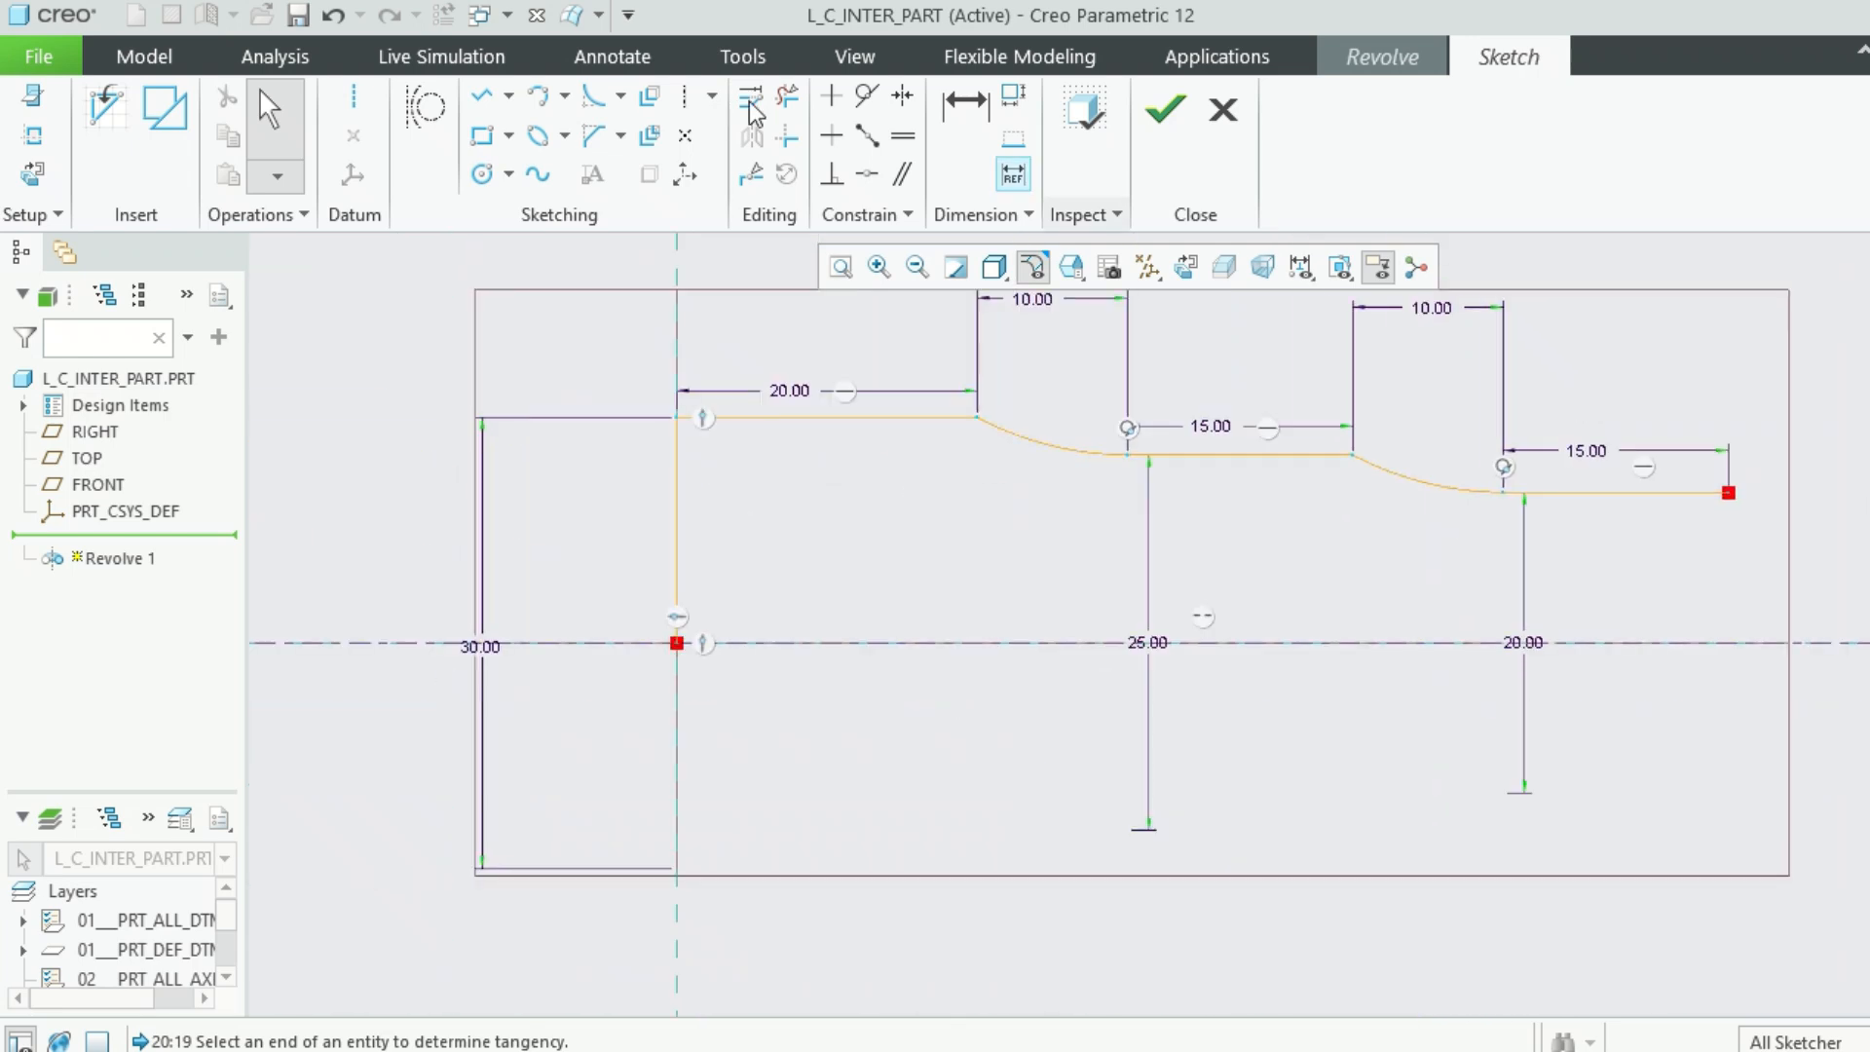
# Try to dimension the first arc's radius, deleting the new radius dimension to resolve the conflict
pyautogui.click(964, 105)
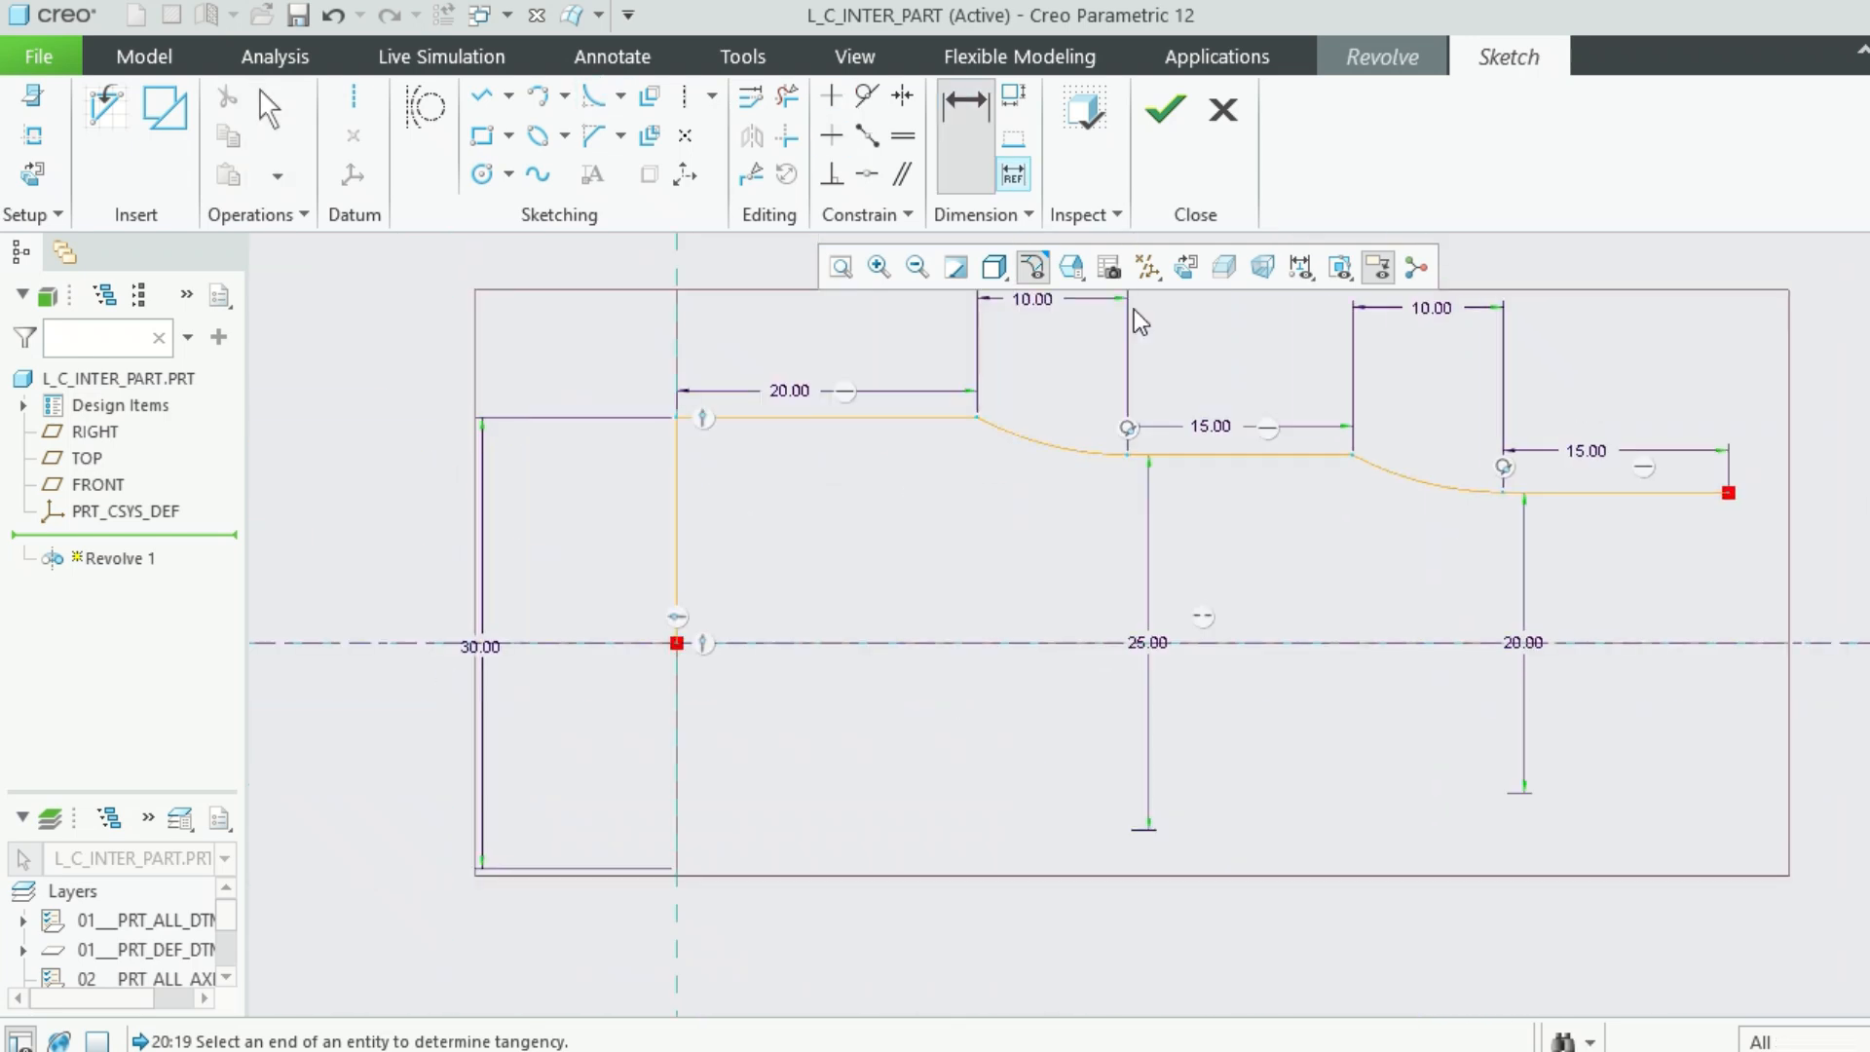
pyautogui.click(1058, 444)
pyautogui.middleClick(992, 514)
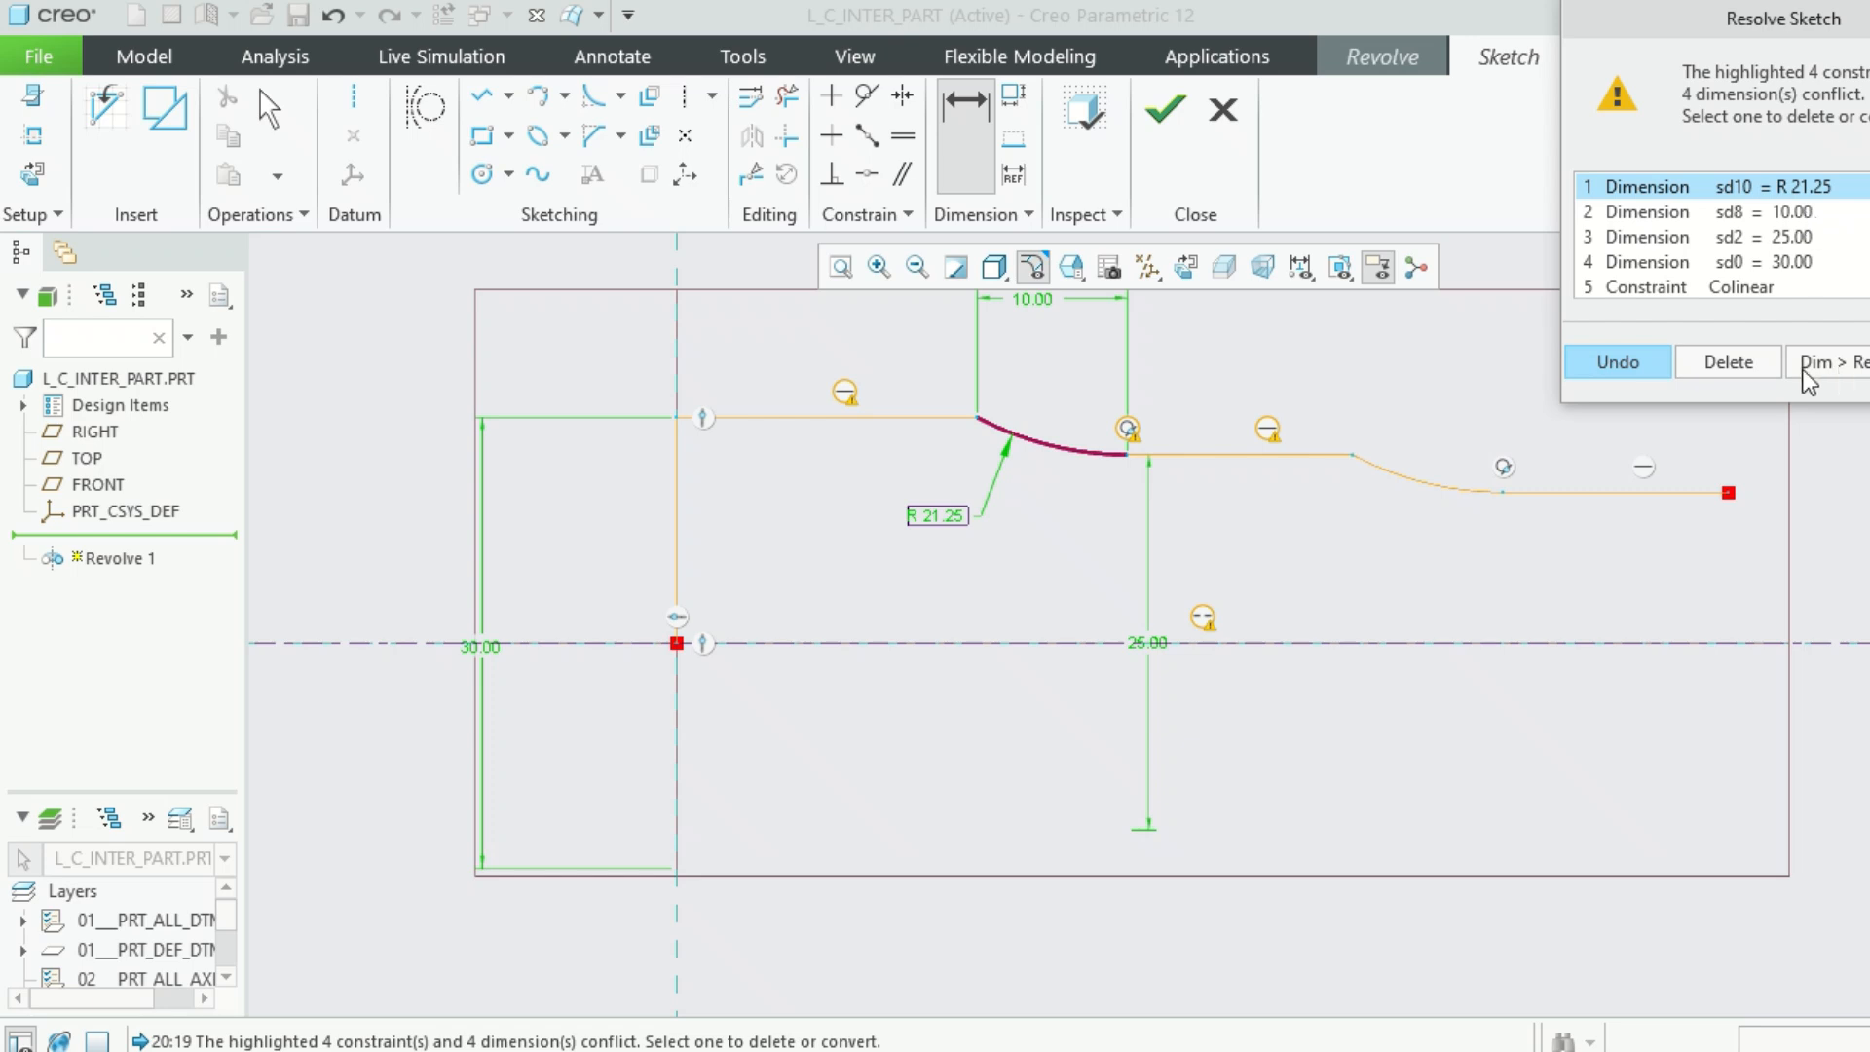
pyautogui.click(1755, 360)
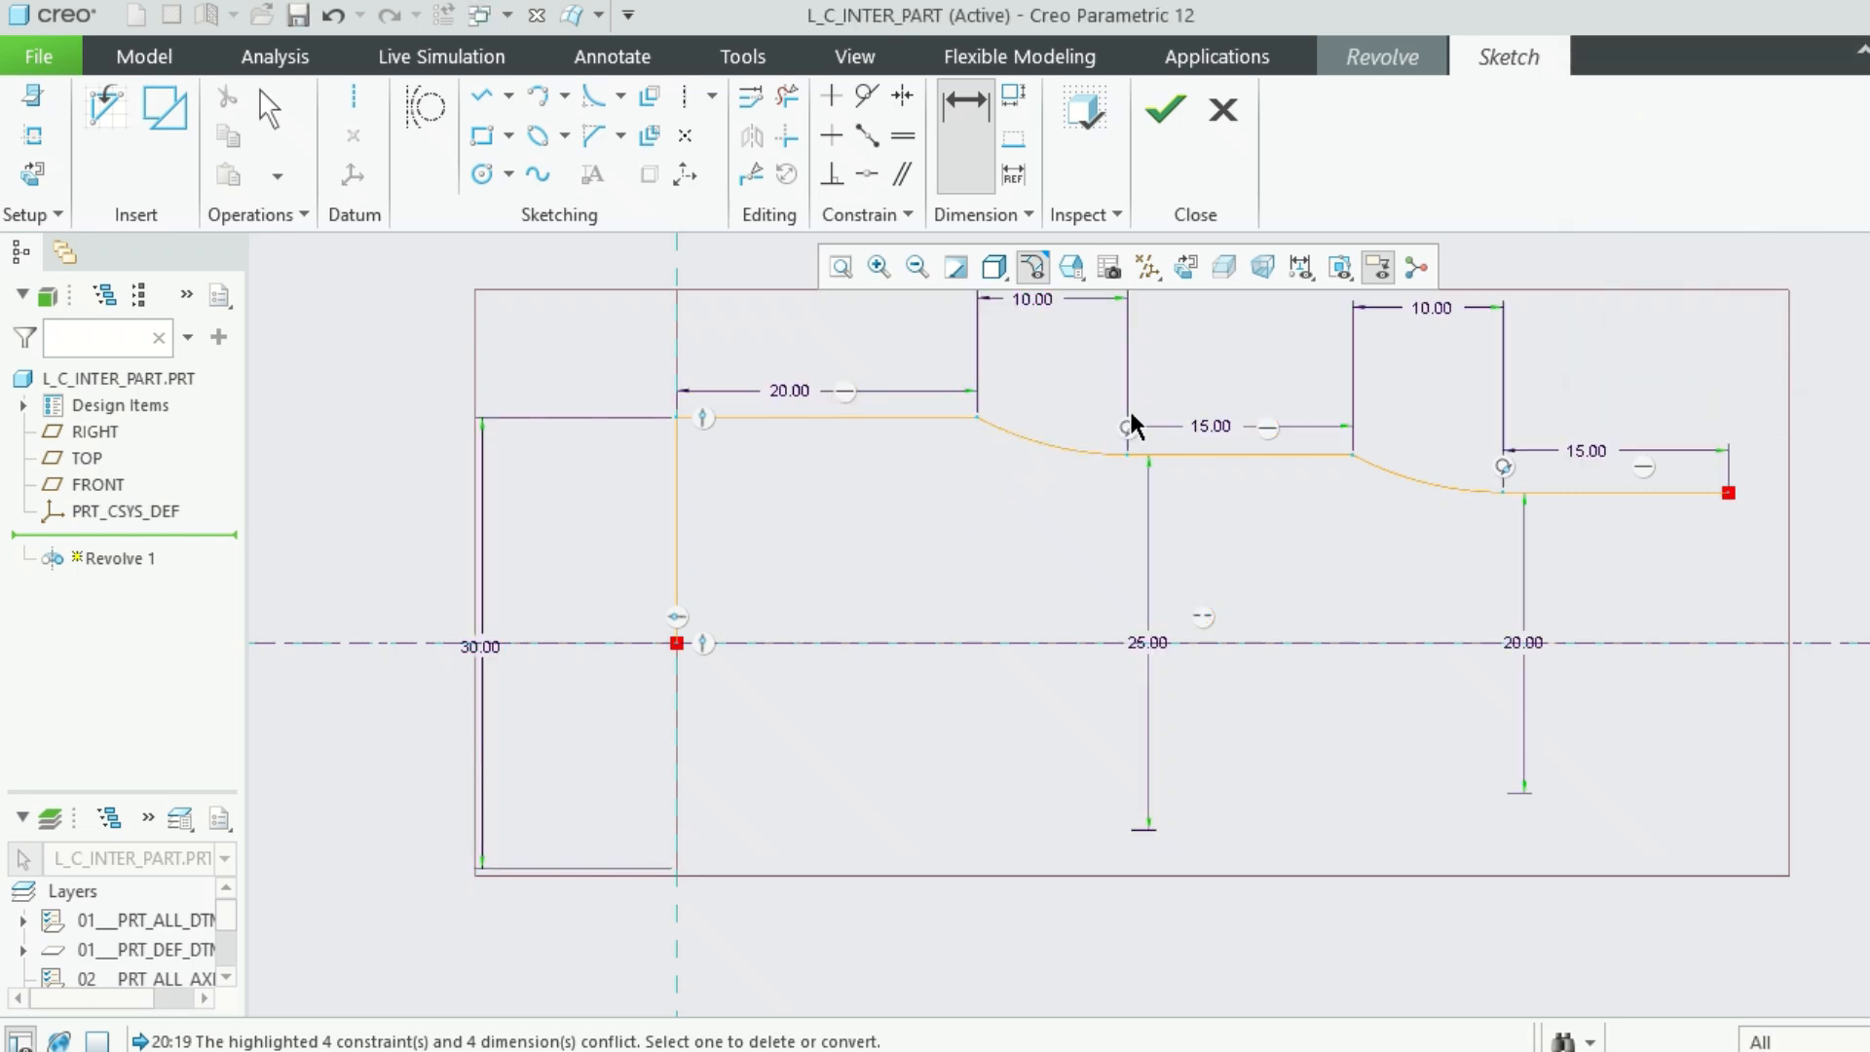
pyautogui.click(1073, 446)
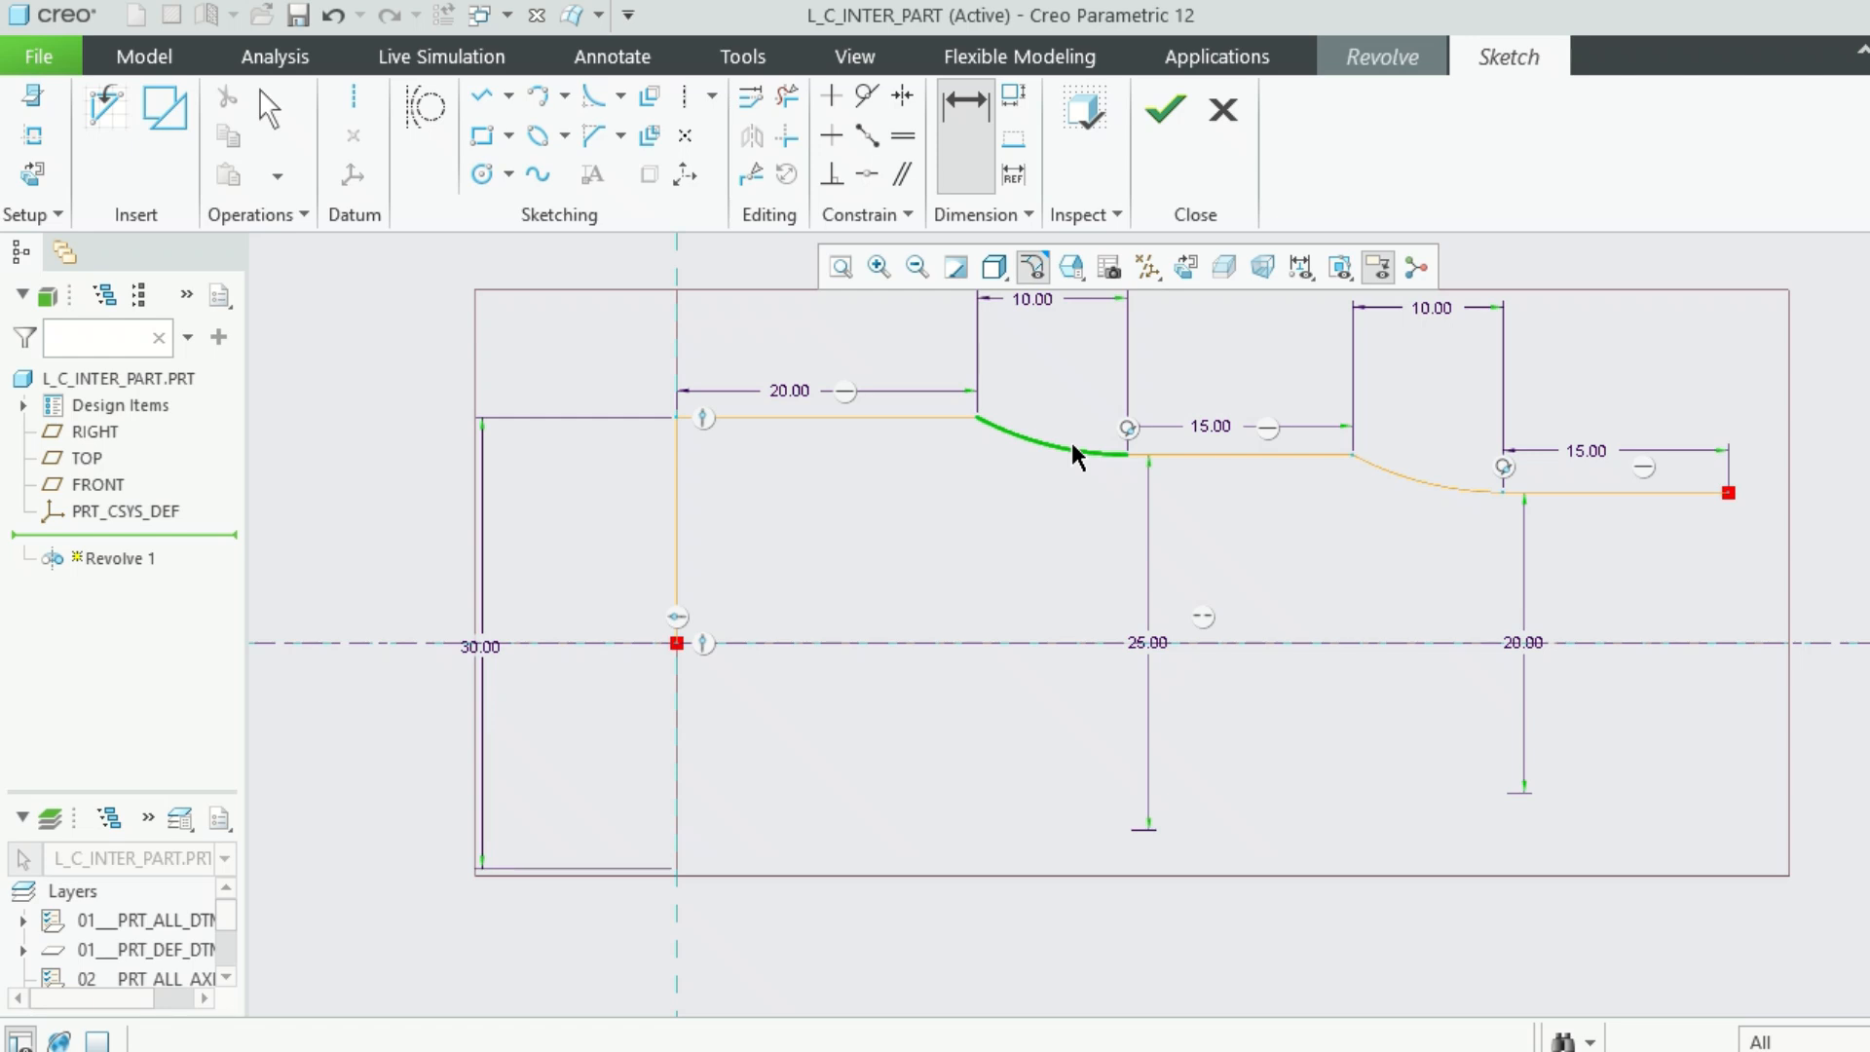
pyautogui.middleClick(1043, 430)
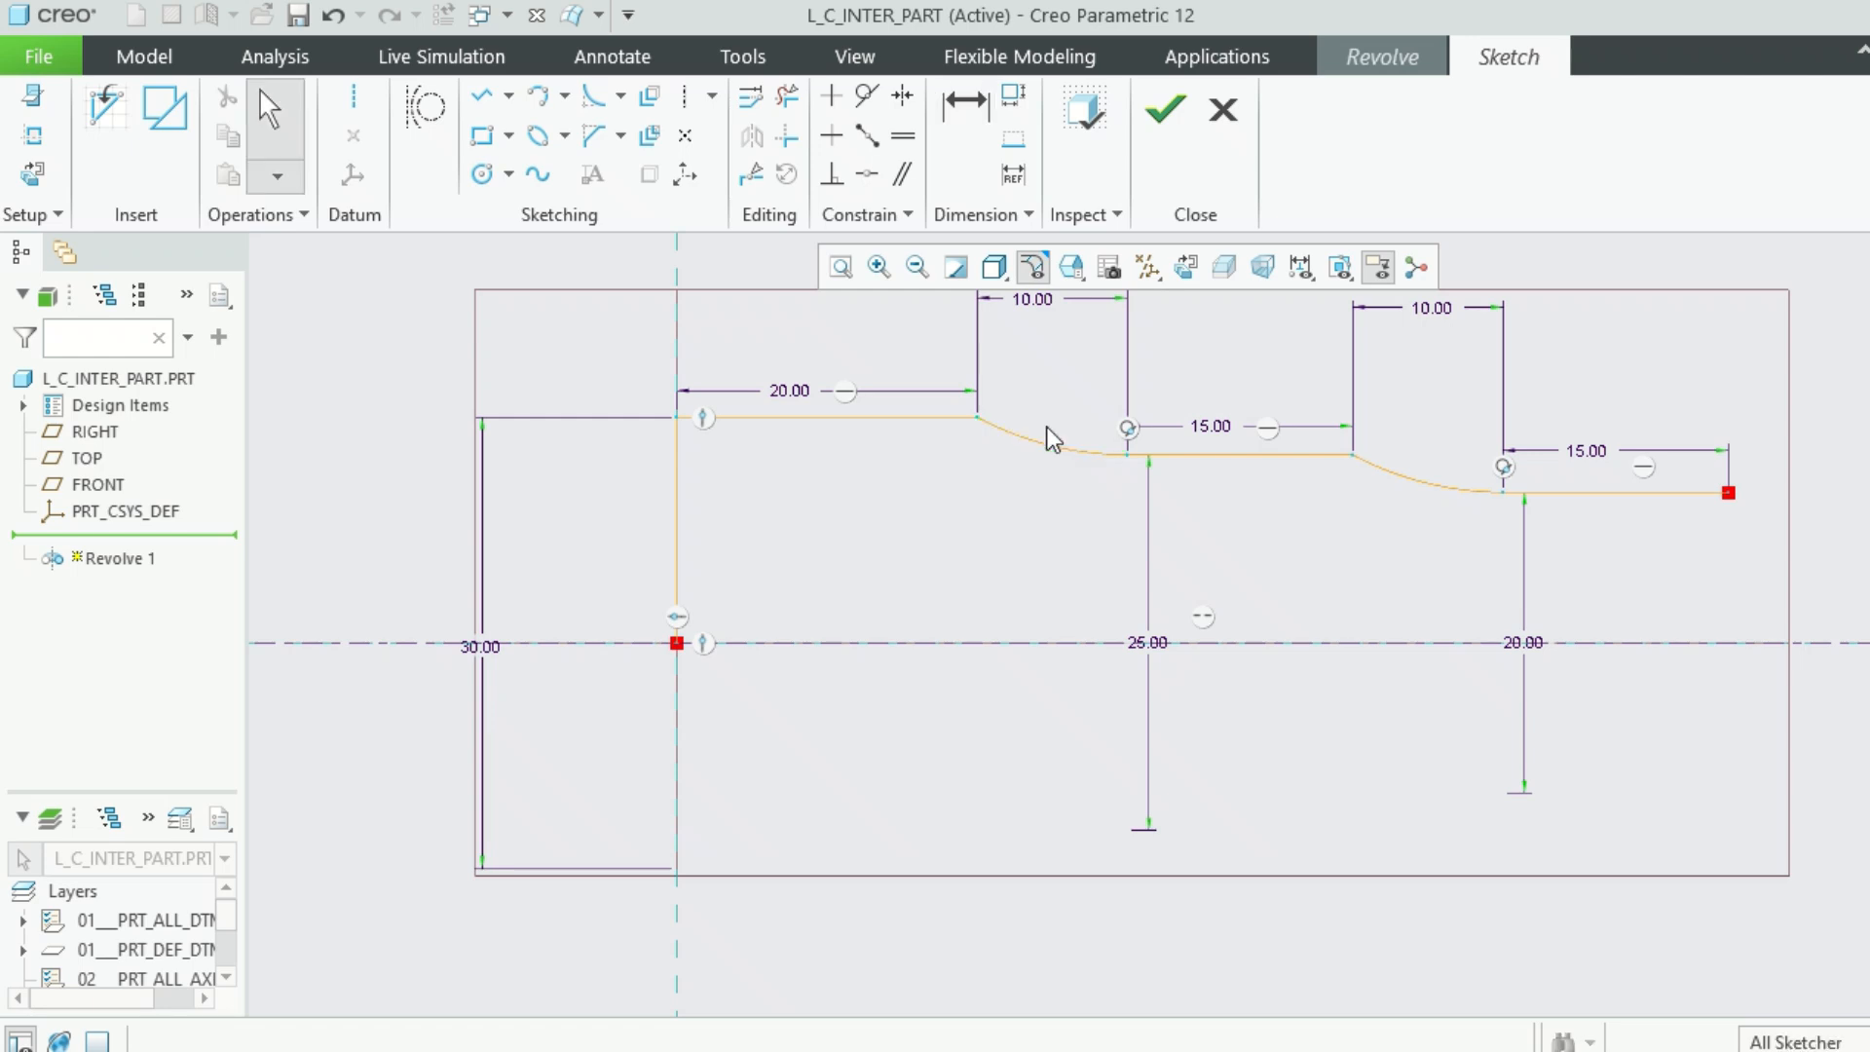
# Replace the first arc with a 3-Point / Tangent End arc tangent to the first horizontal line, ending at the middle line
pyautogui.click(1060, 449)
pyautogui.press('Delete')
pyautogui.click(539, 95)
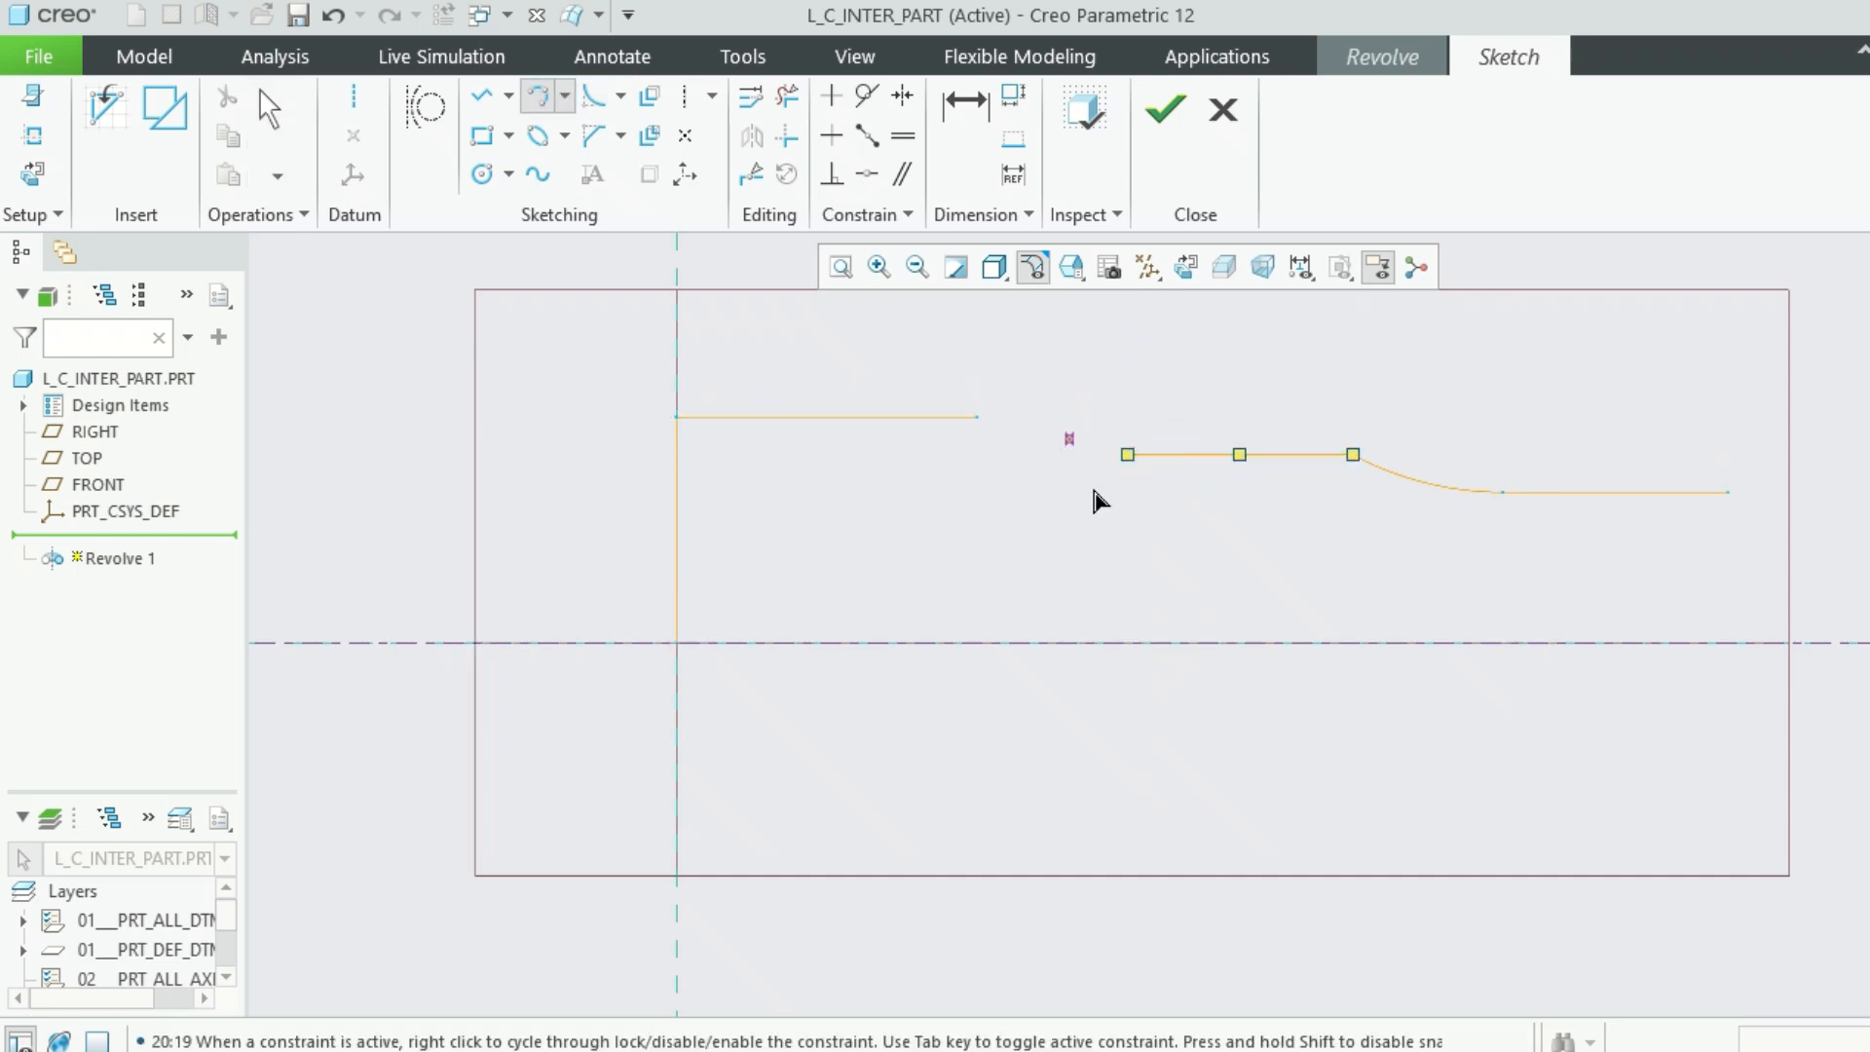
pyautogui.click(979, 418)
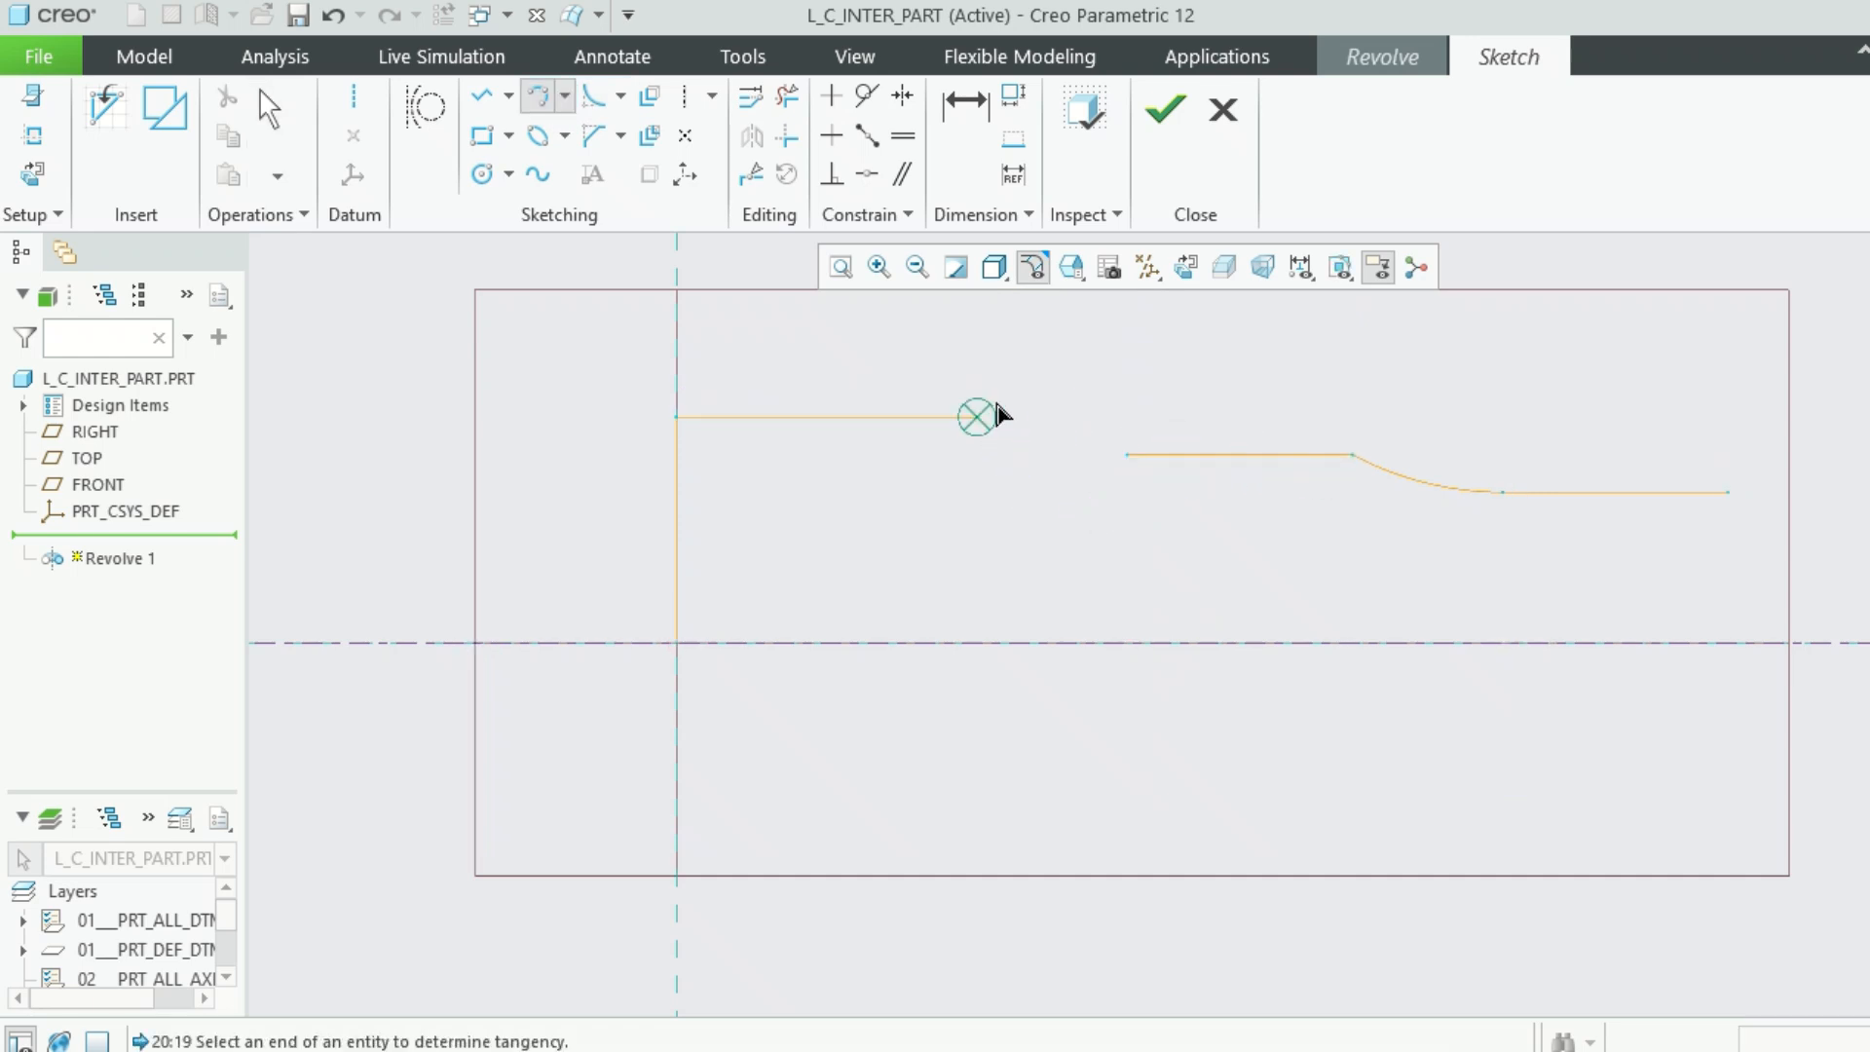
pyautogui.click(1128, 454)
pyautogui.middleClick(1206, 391)
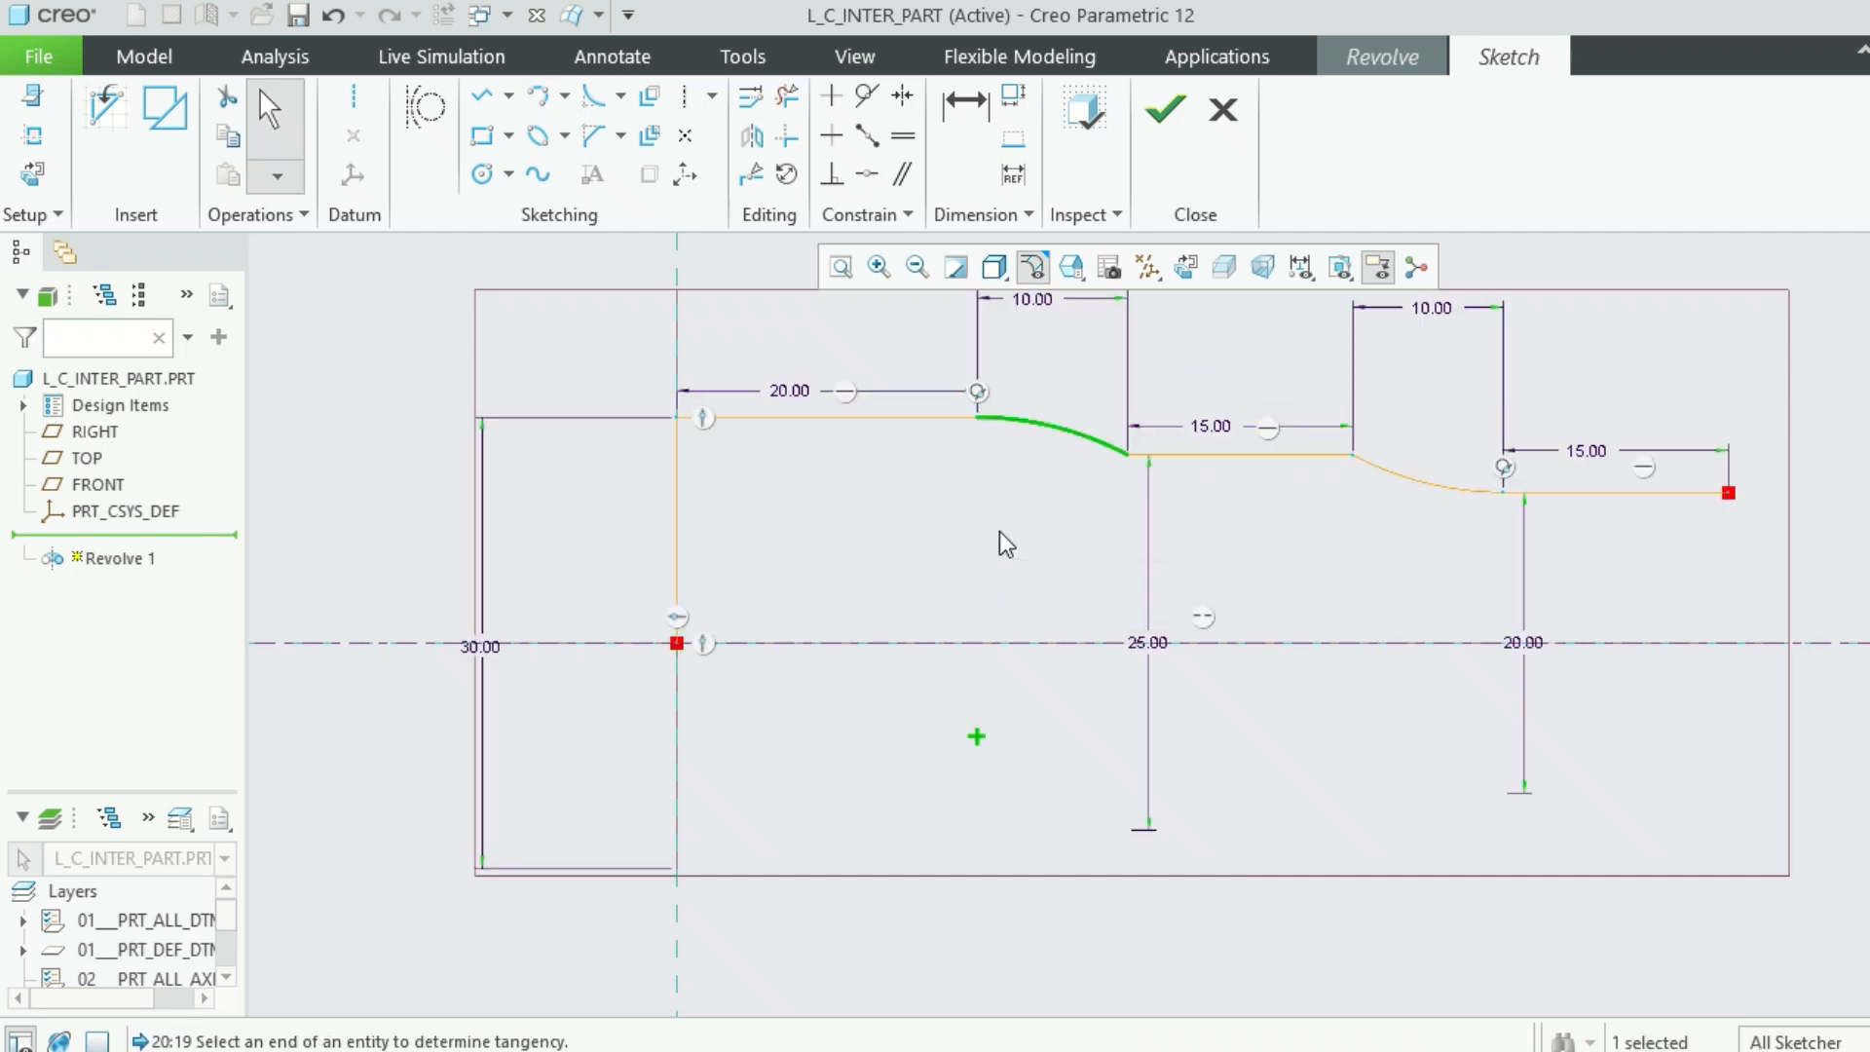
# Add a radius dimension to the redrawn arc between the first and middle lines
pyautogui.click(964, 107)
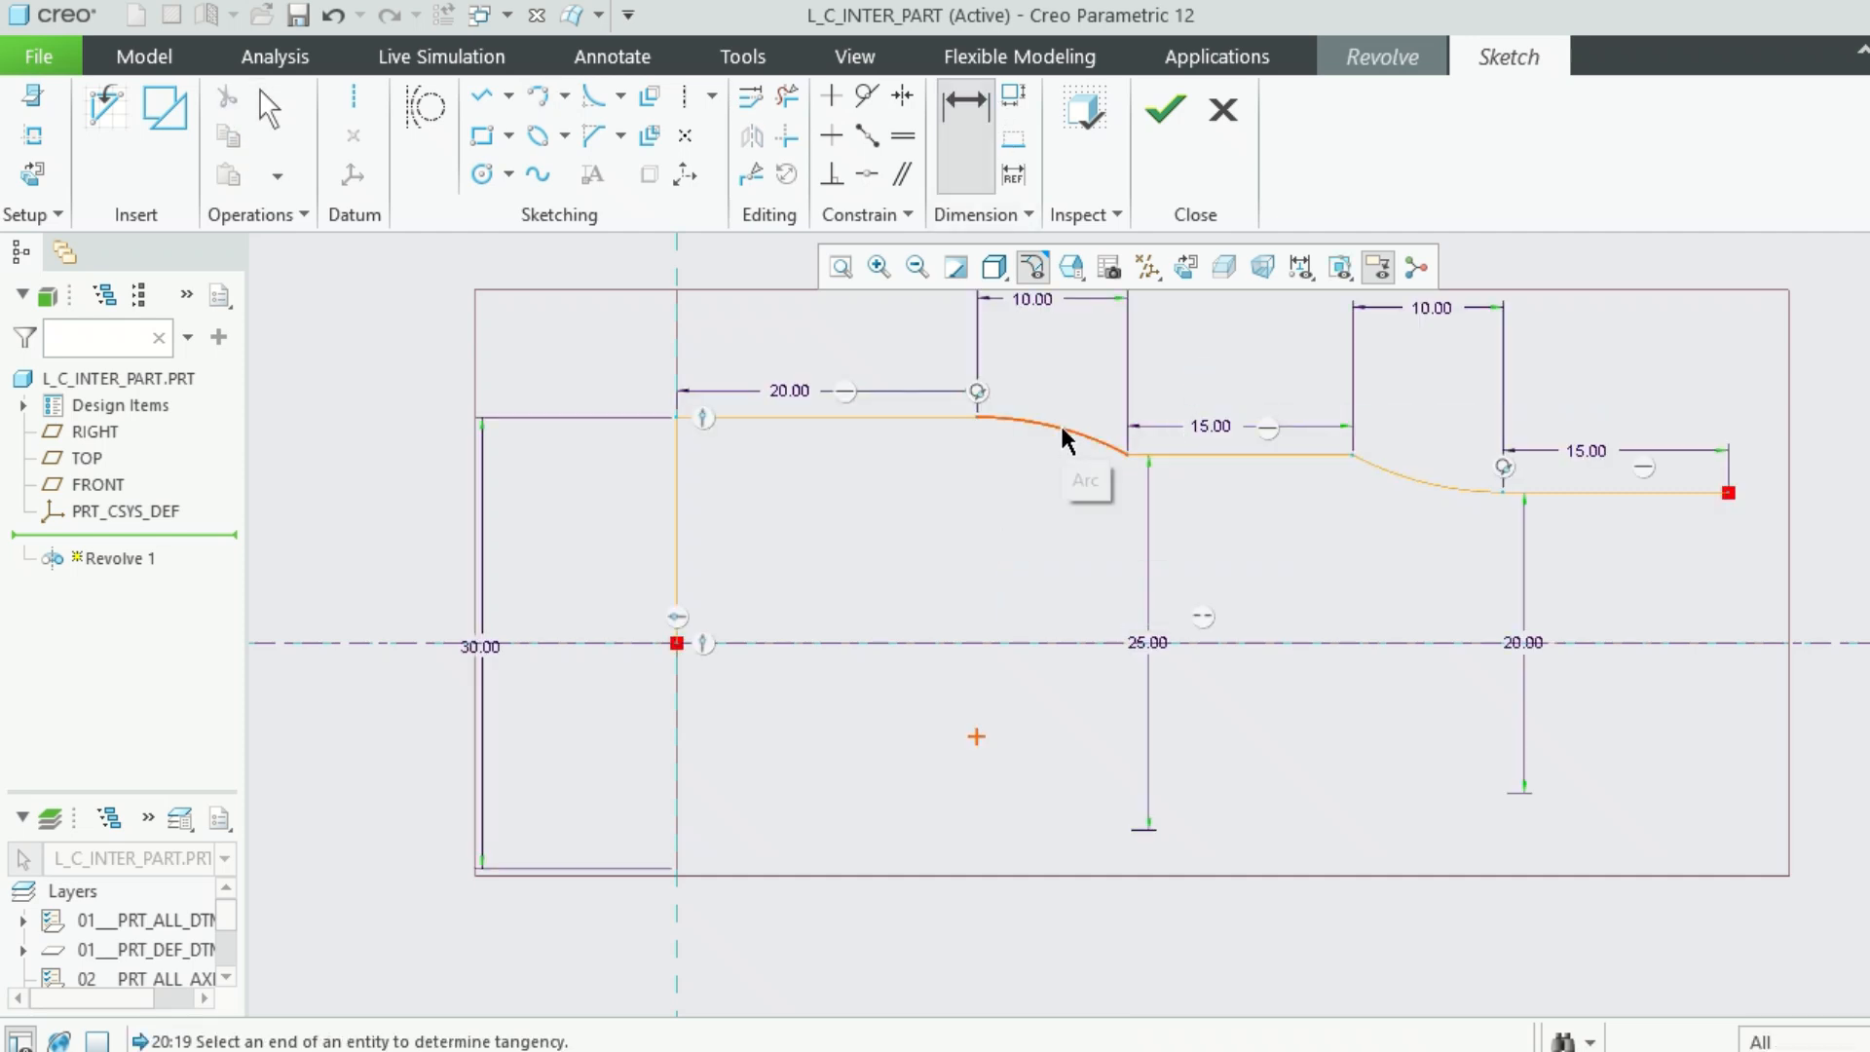
pyautogui.middleClick(979, 550)
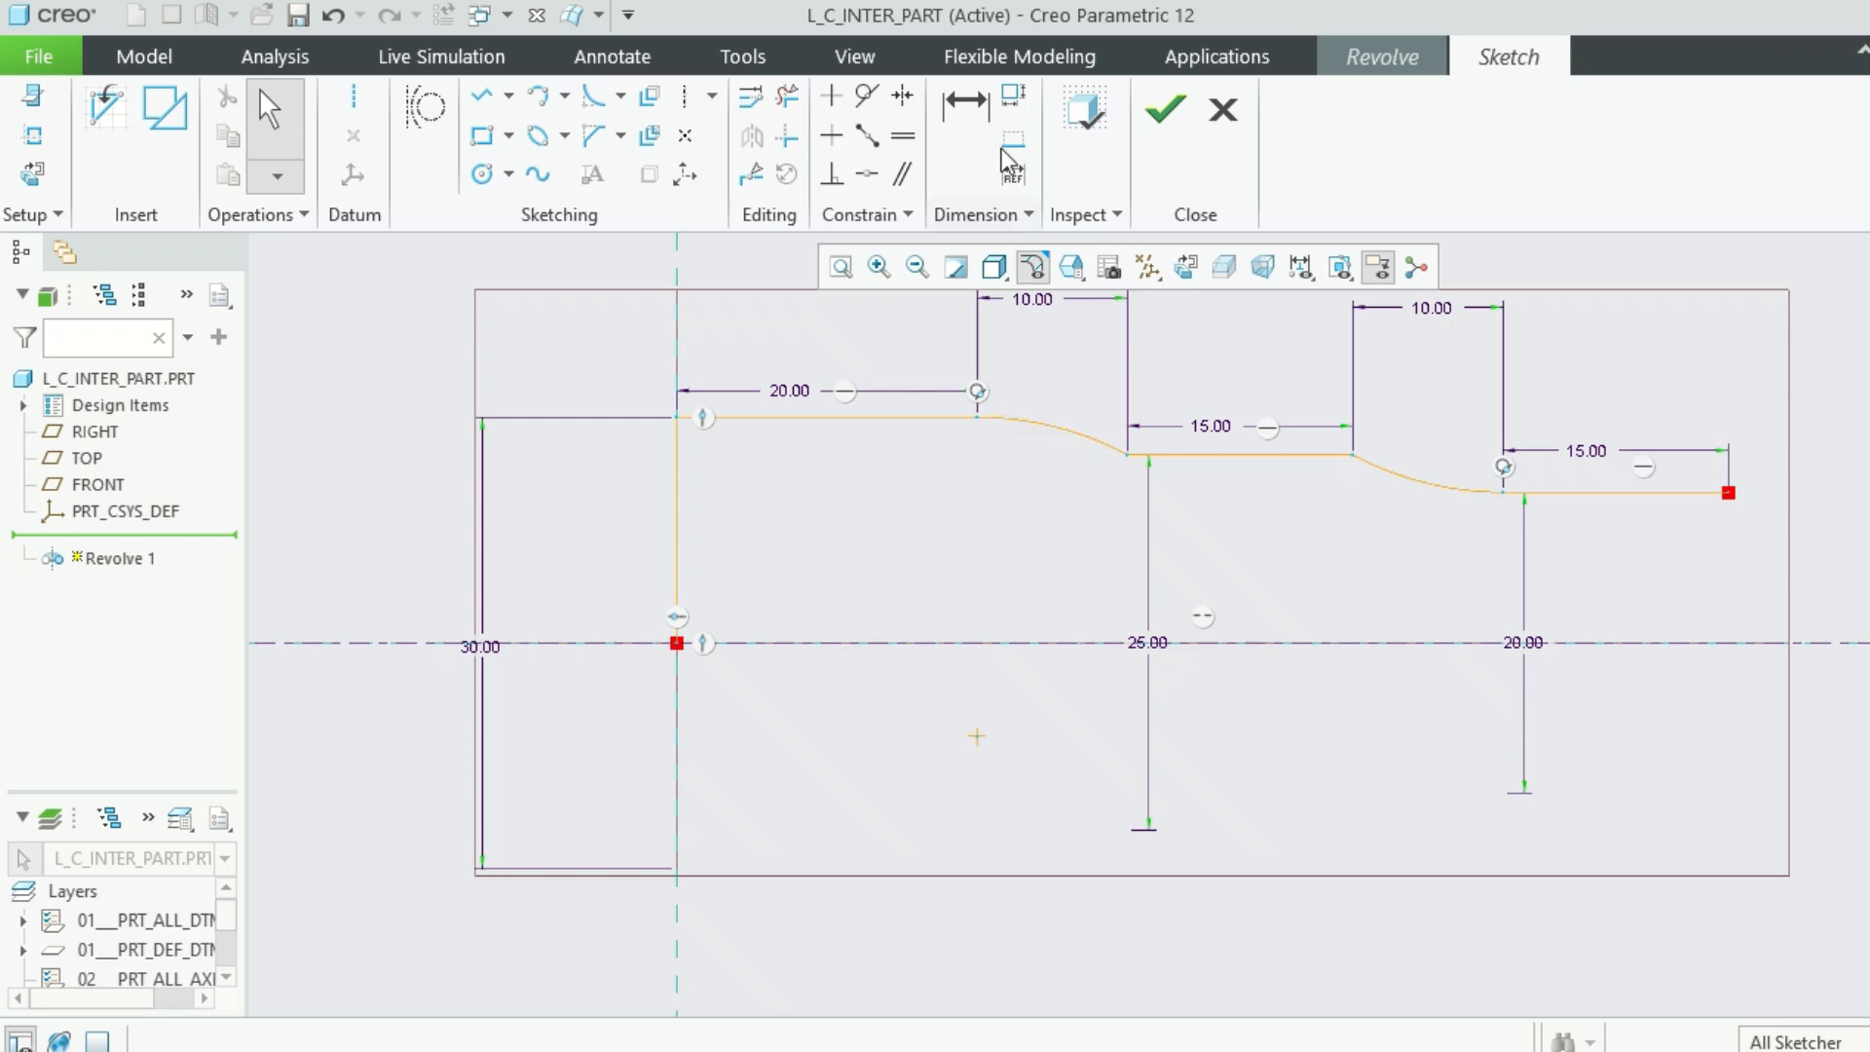
pyautogui.click(964, 107)
pyautogui.click(1051, 424)
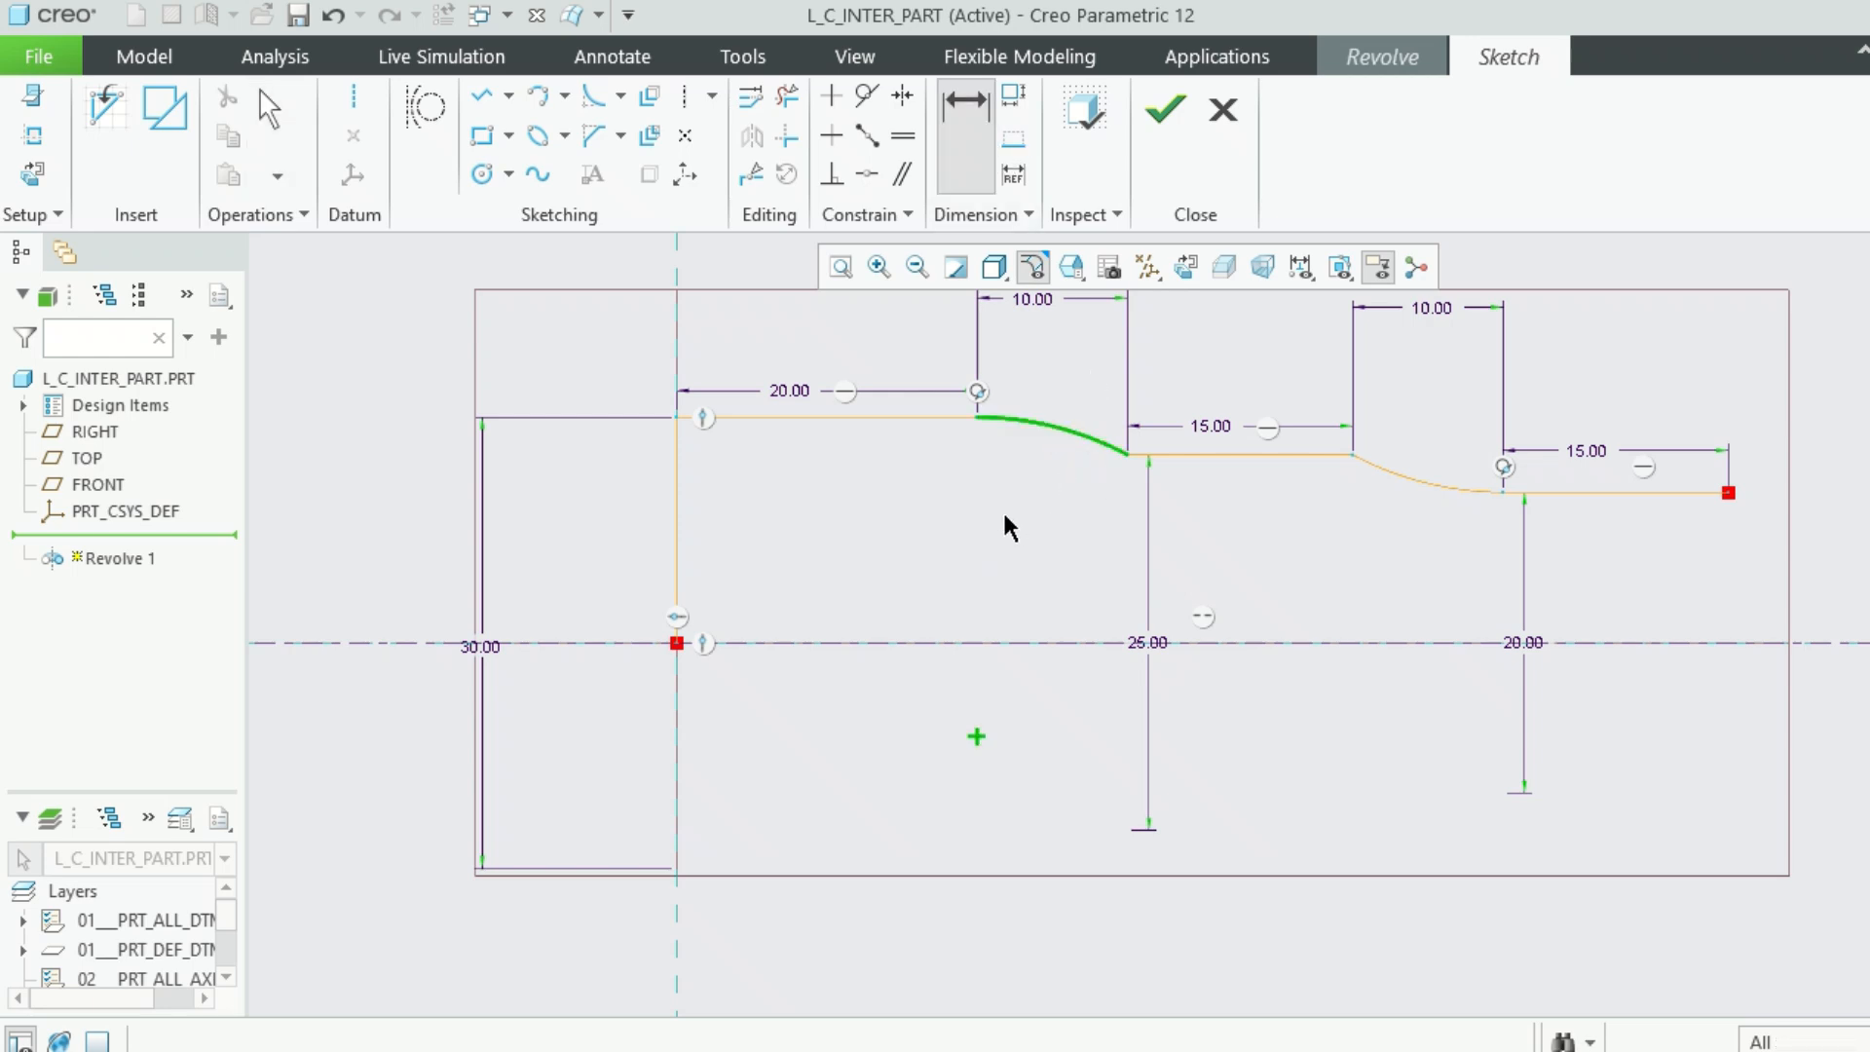
pyautogui.scroll(-3, 1009, 496)
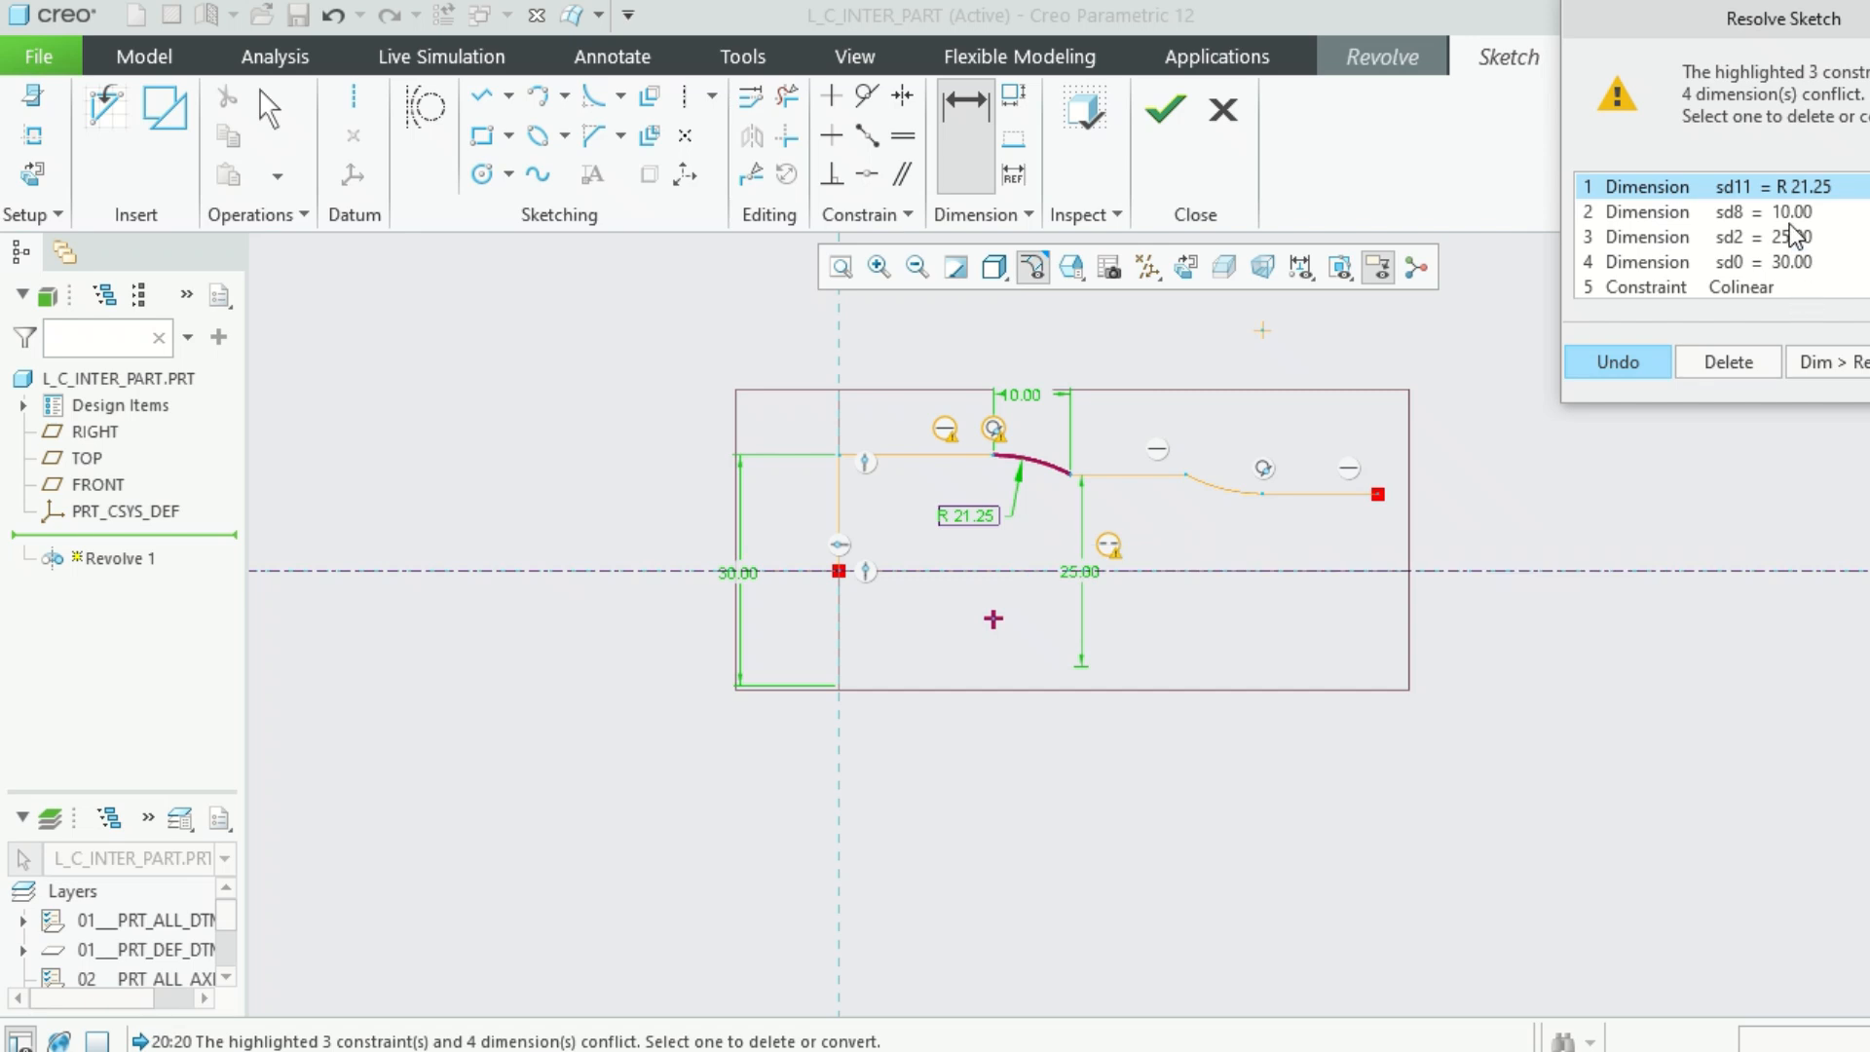
# Go through the conflicting dimensions and constraints, and delete the Colinear constraint to resolve the radius conflict
pyautogui.click(1795, 214)
pyautogui.click(1795, 243)
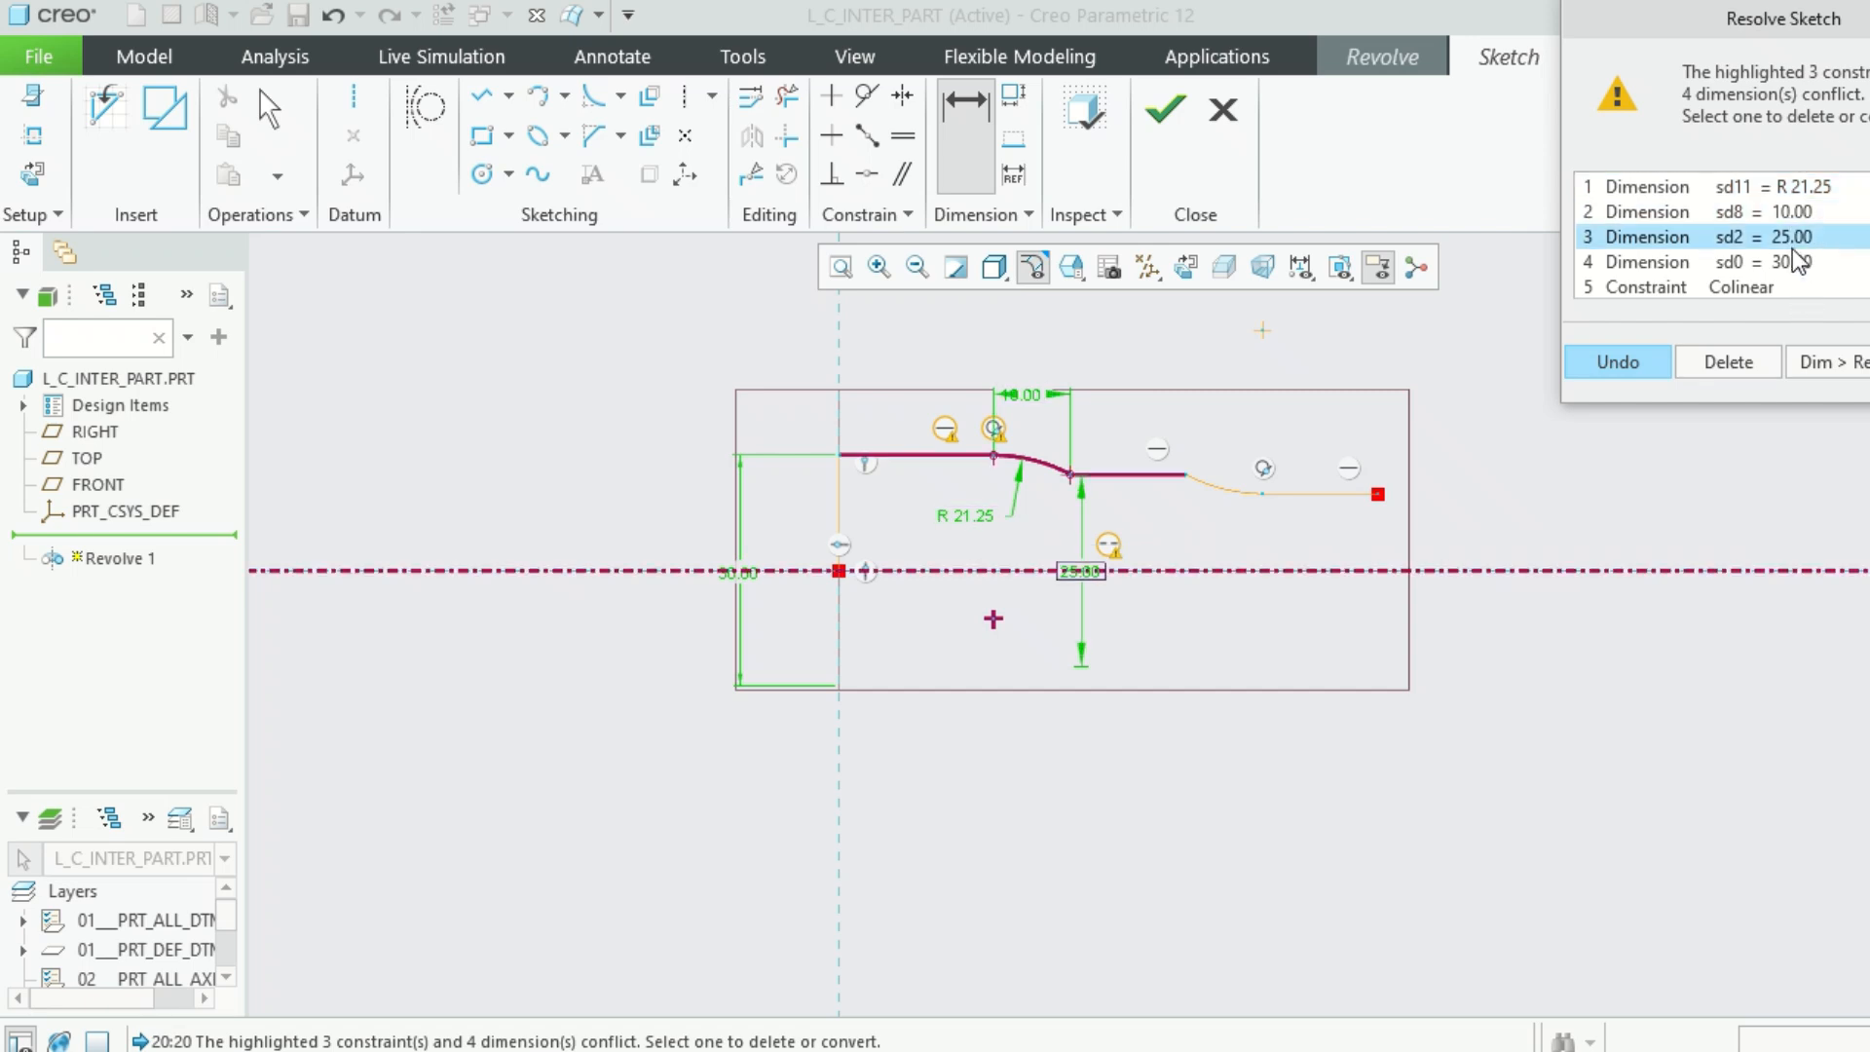
pyautogui.click(1792, 268)
pyautogui.click(1761, 291)
pyautogui.scroll(-1, 1761, 294)
pyautogui.scroll(1, 1761, 294)
pyautogui.scroll(-1, 1766, 306)
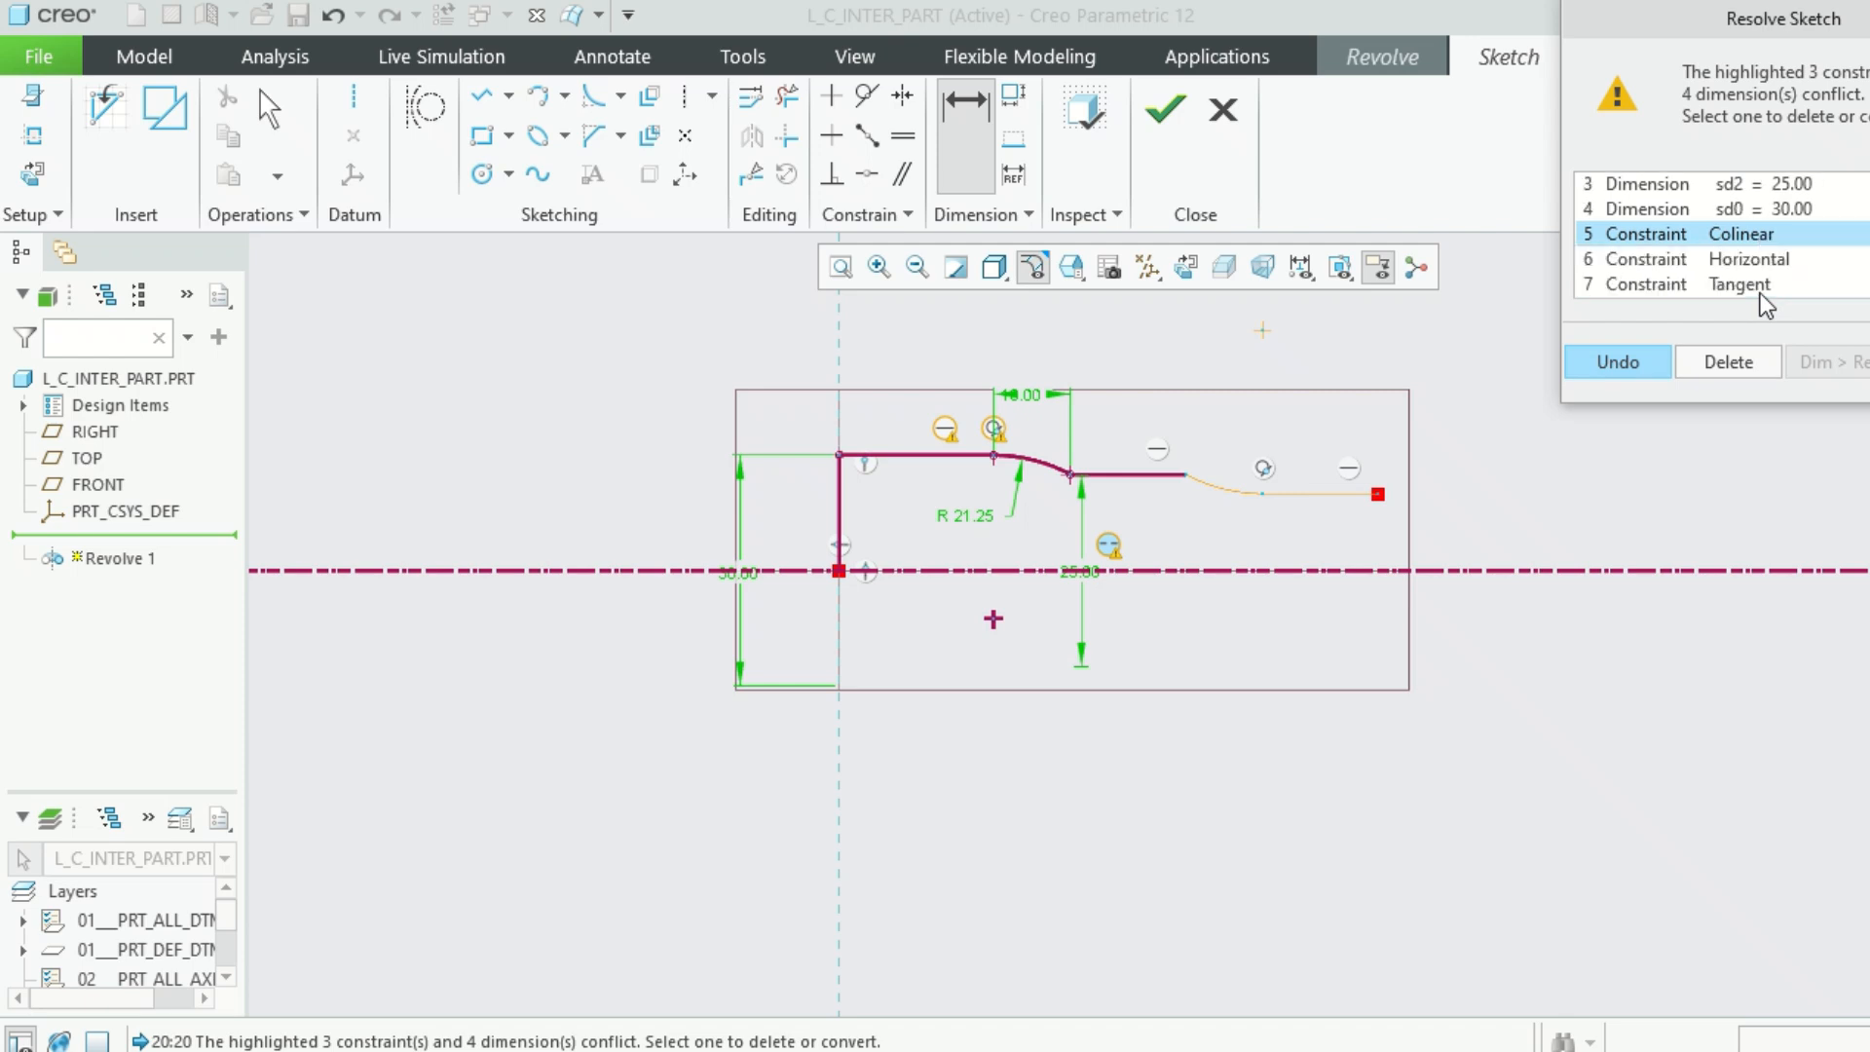
pyautogui.click(1783, 263)
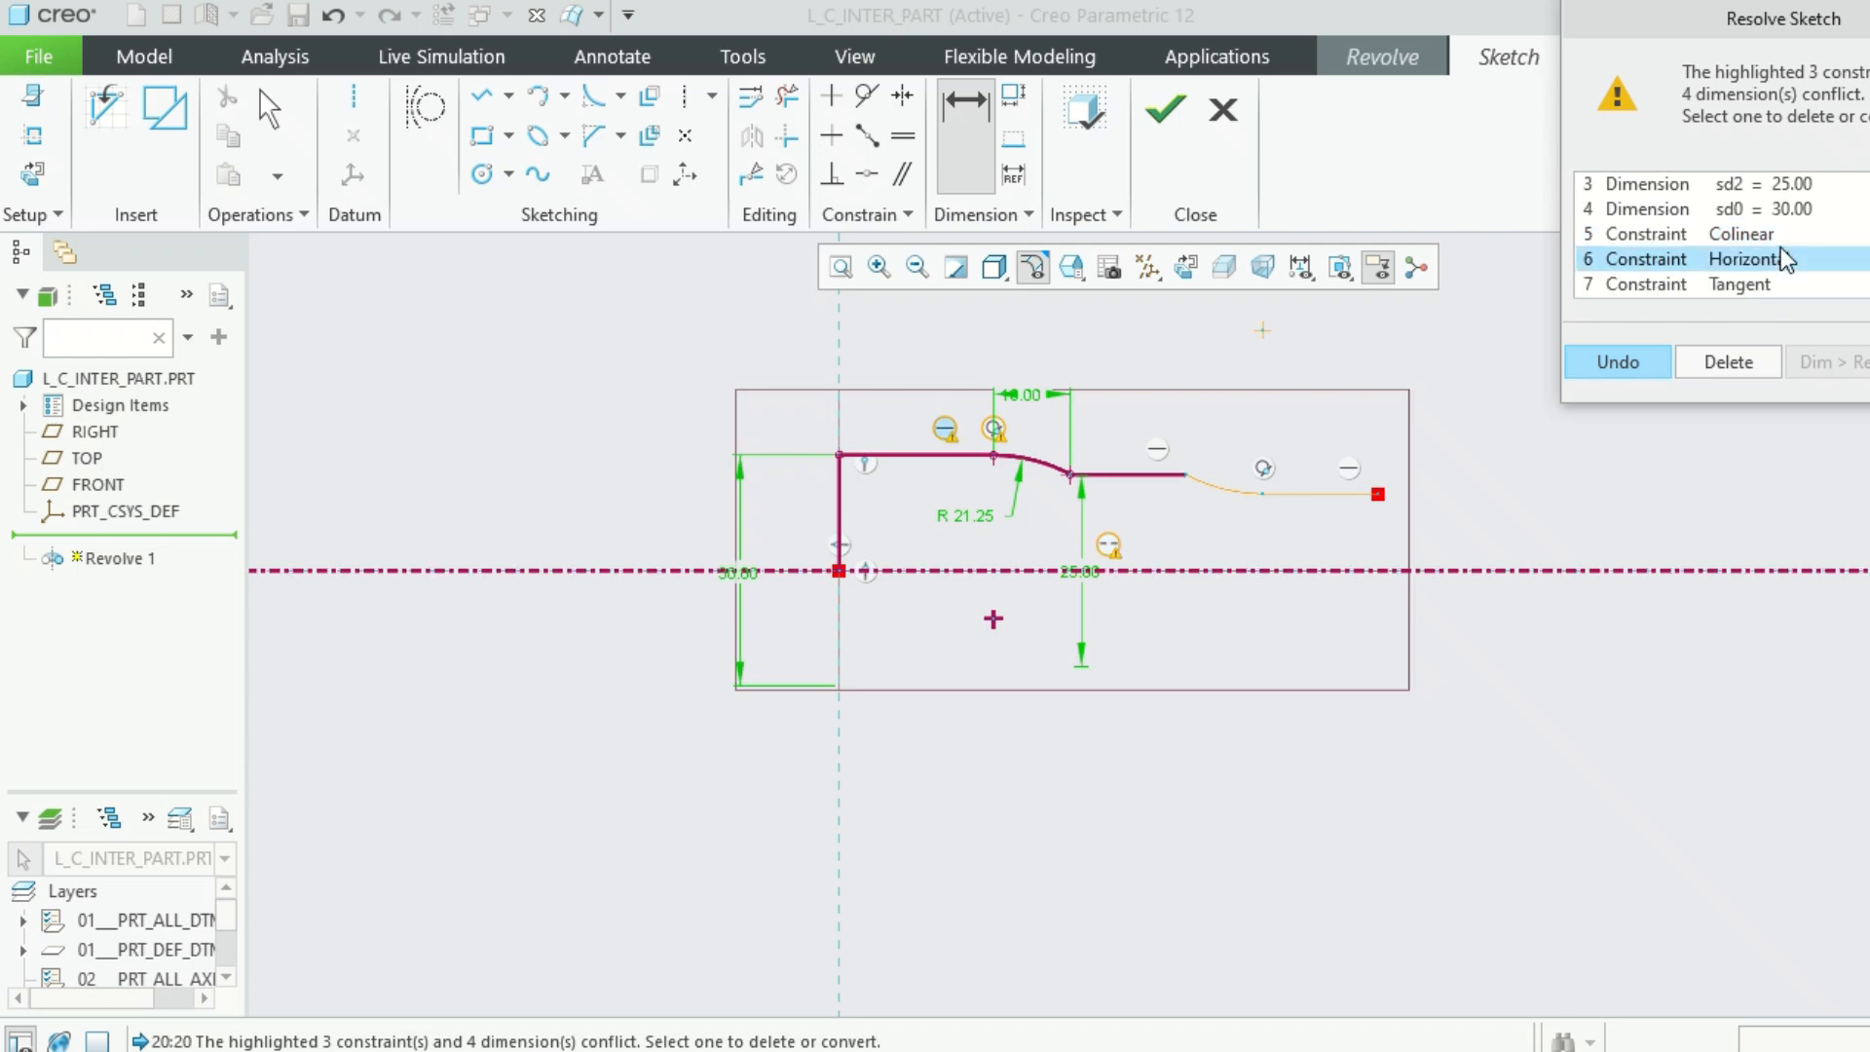
pyautogui.click(1781, 239)
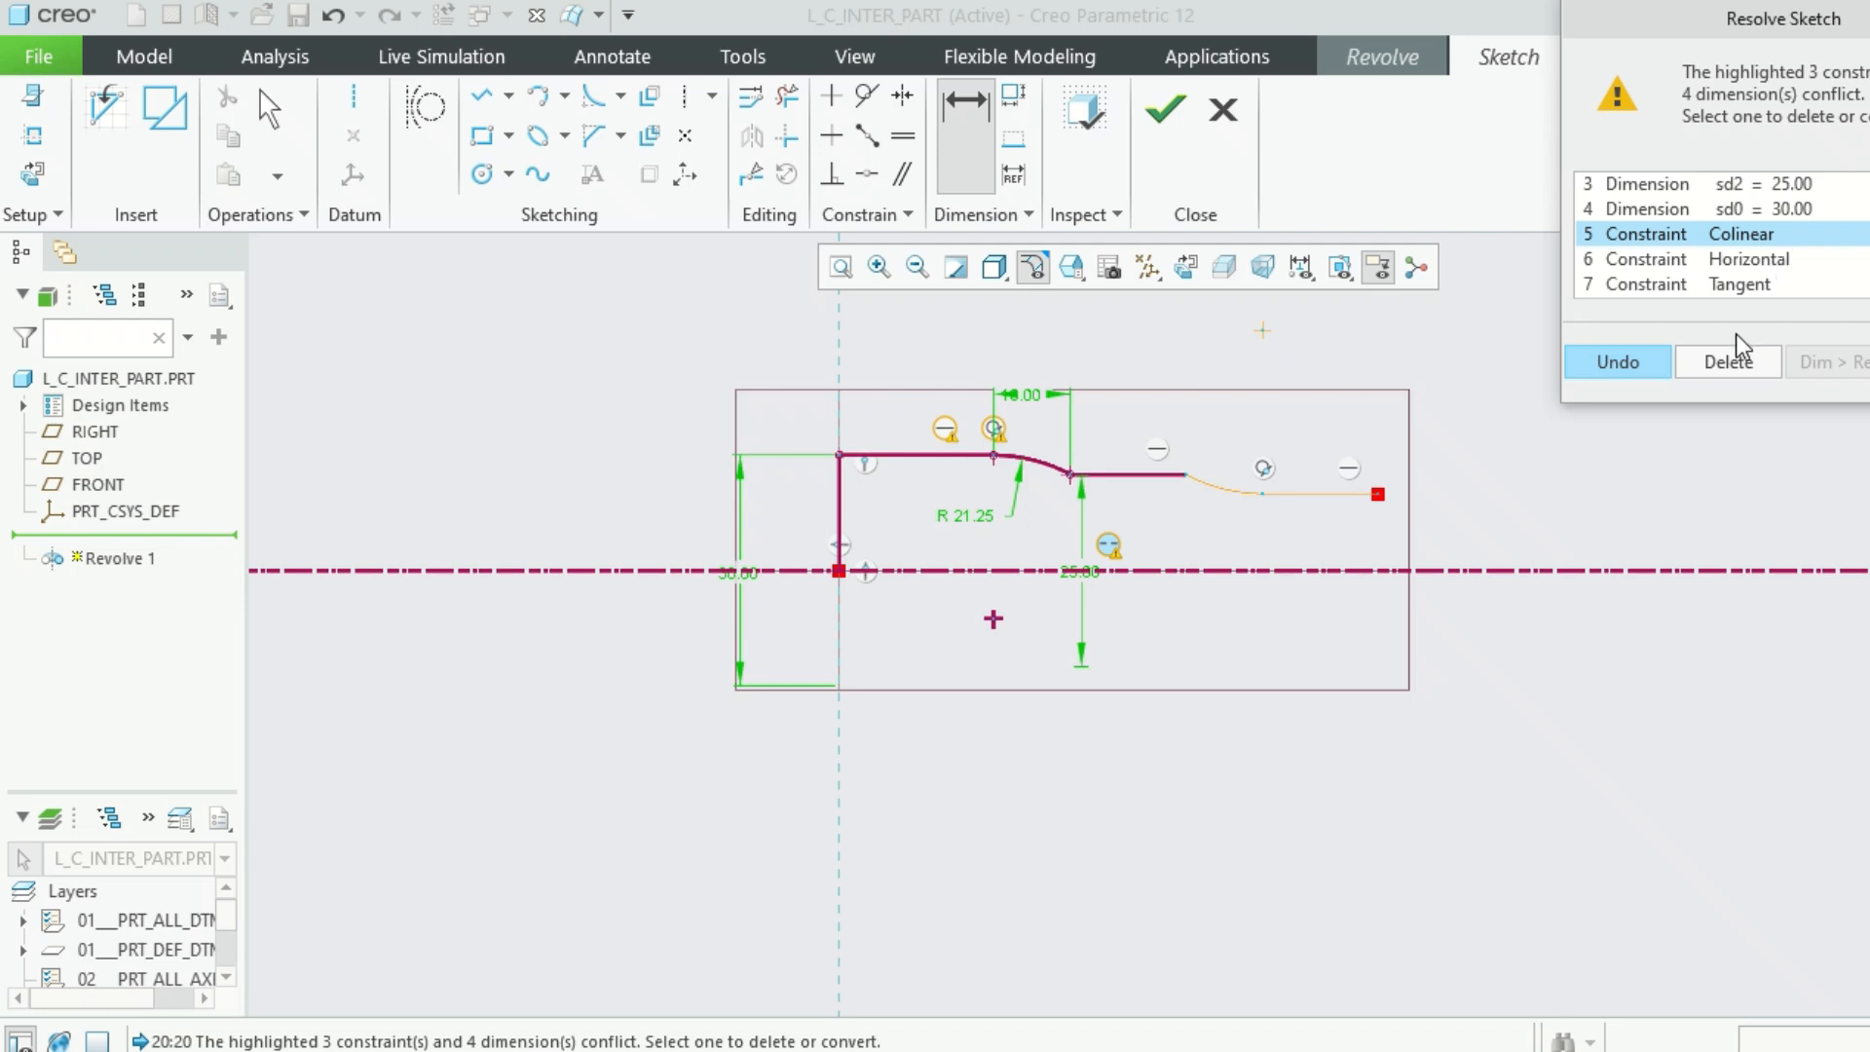
pyautogui.click(1725, 360)
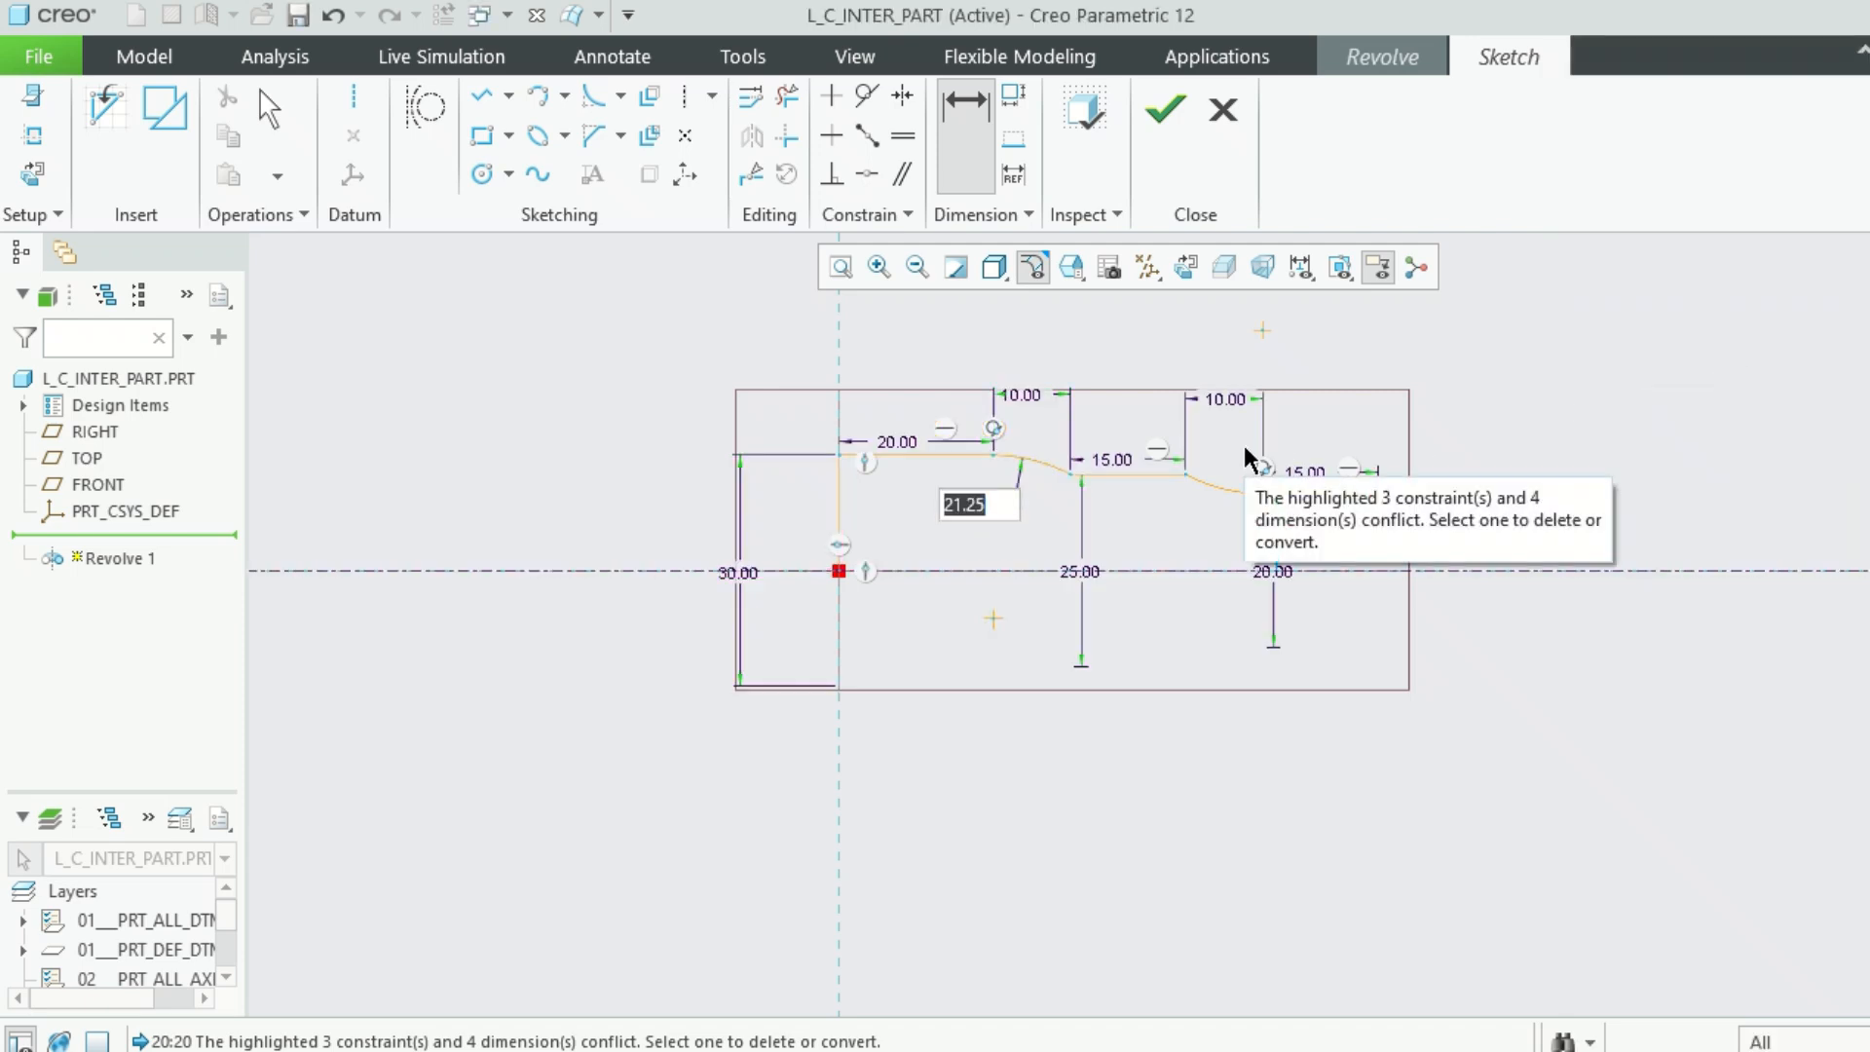
# Try a radius of 15 mm for the first arc, and undo the change
pyautogui.write('15')
pyautogui.press('Return')
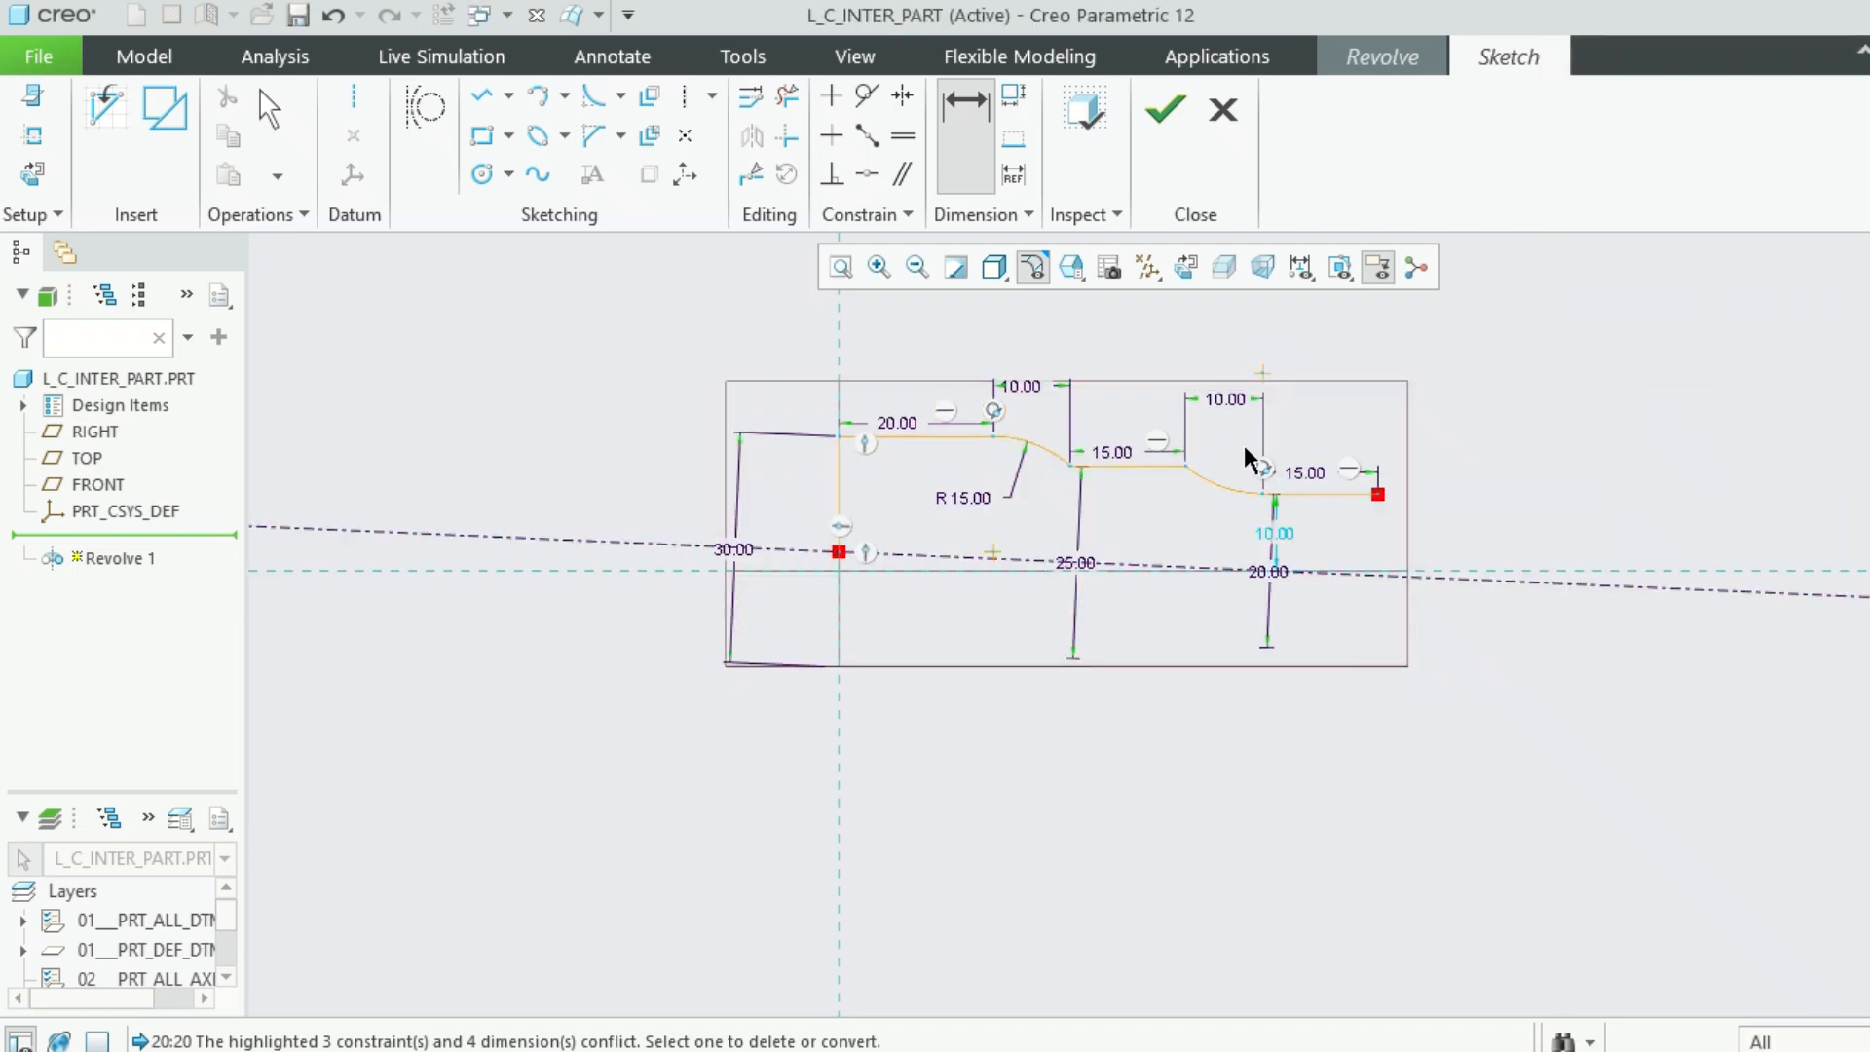
pyautogui.hotkey('ctrl', 'z')
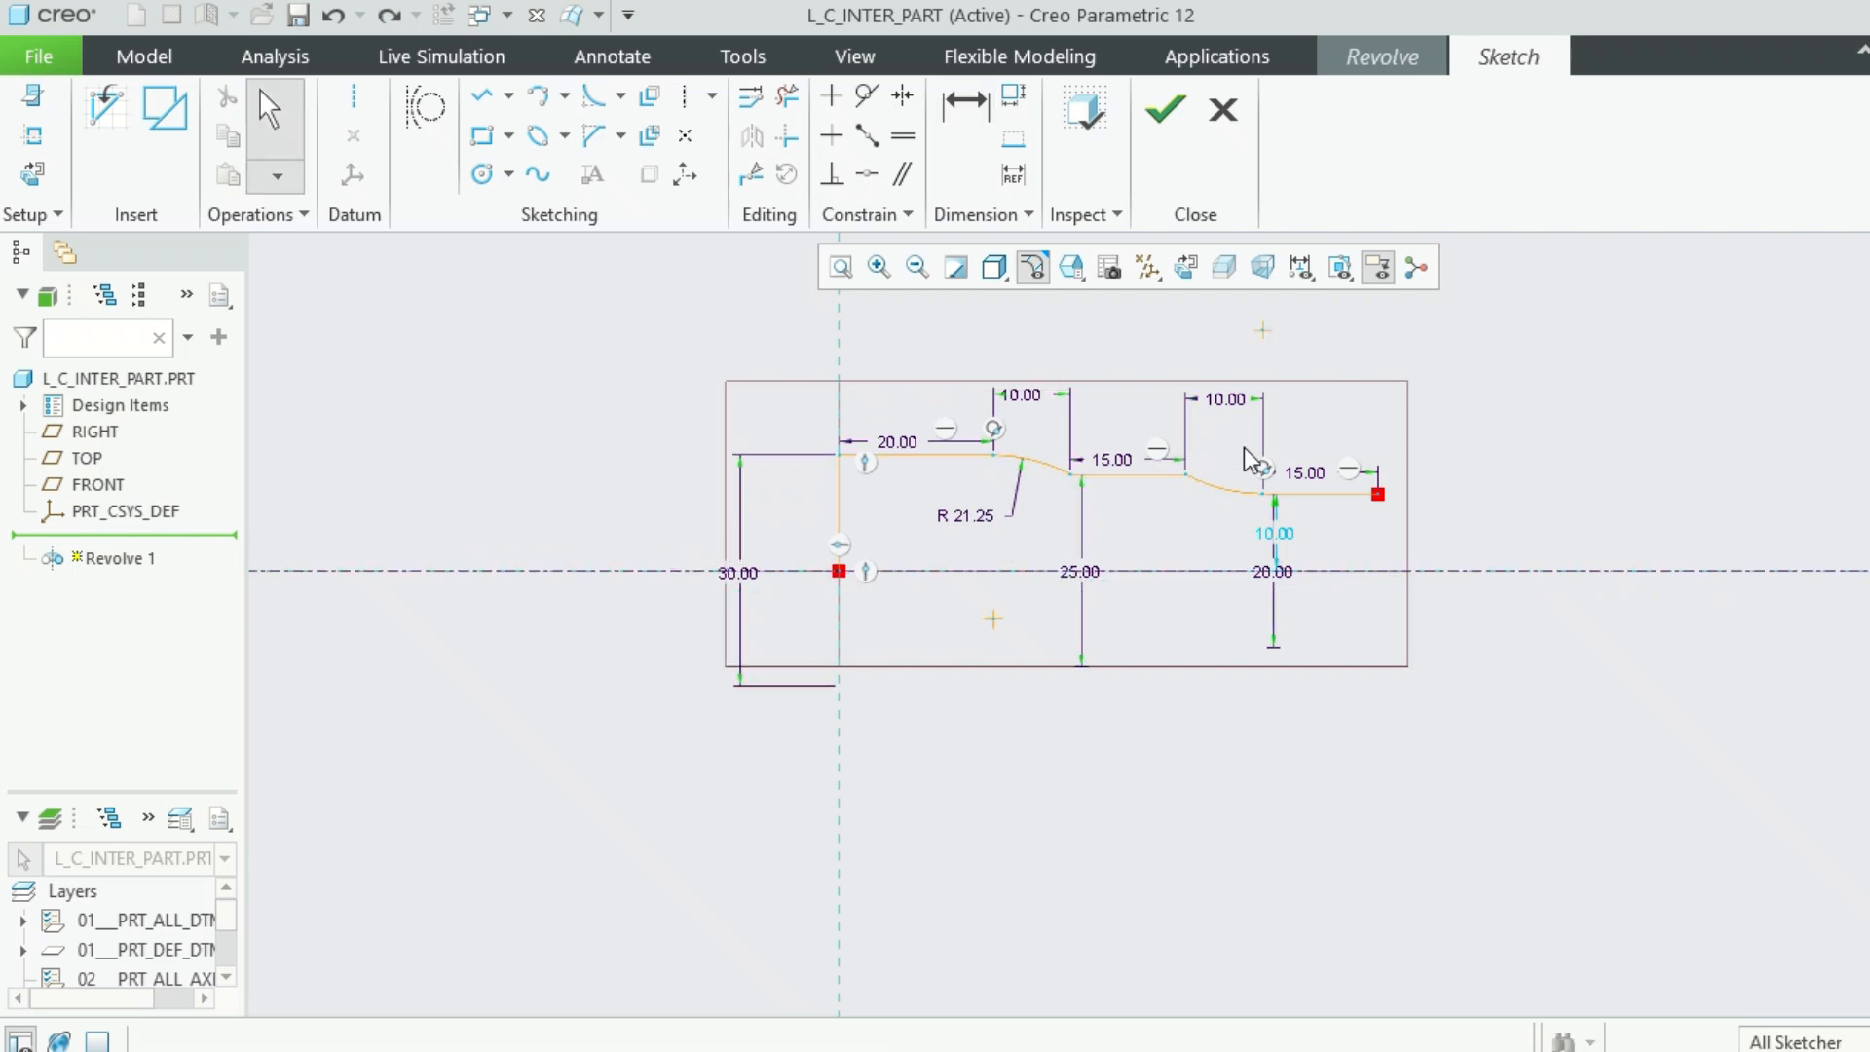
# Undo the radius dimension added to the first arc, and try moving the arc's centre point before restoring it
pyautogui.hotkey('ctrl', 'z')
pyautogui.scroll(5, 1013, 471)
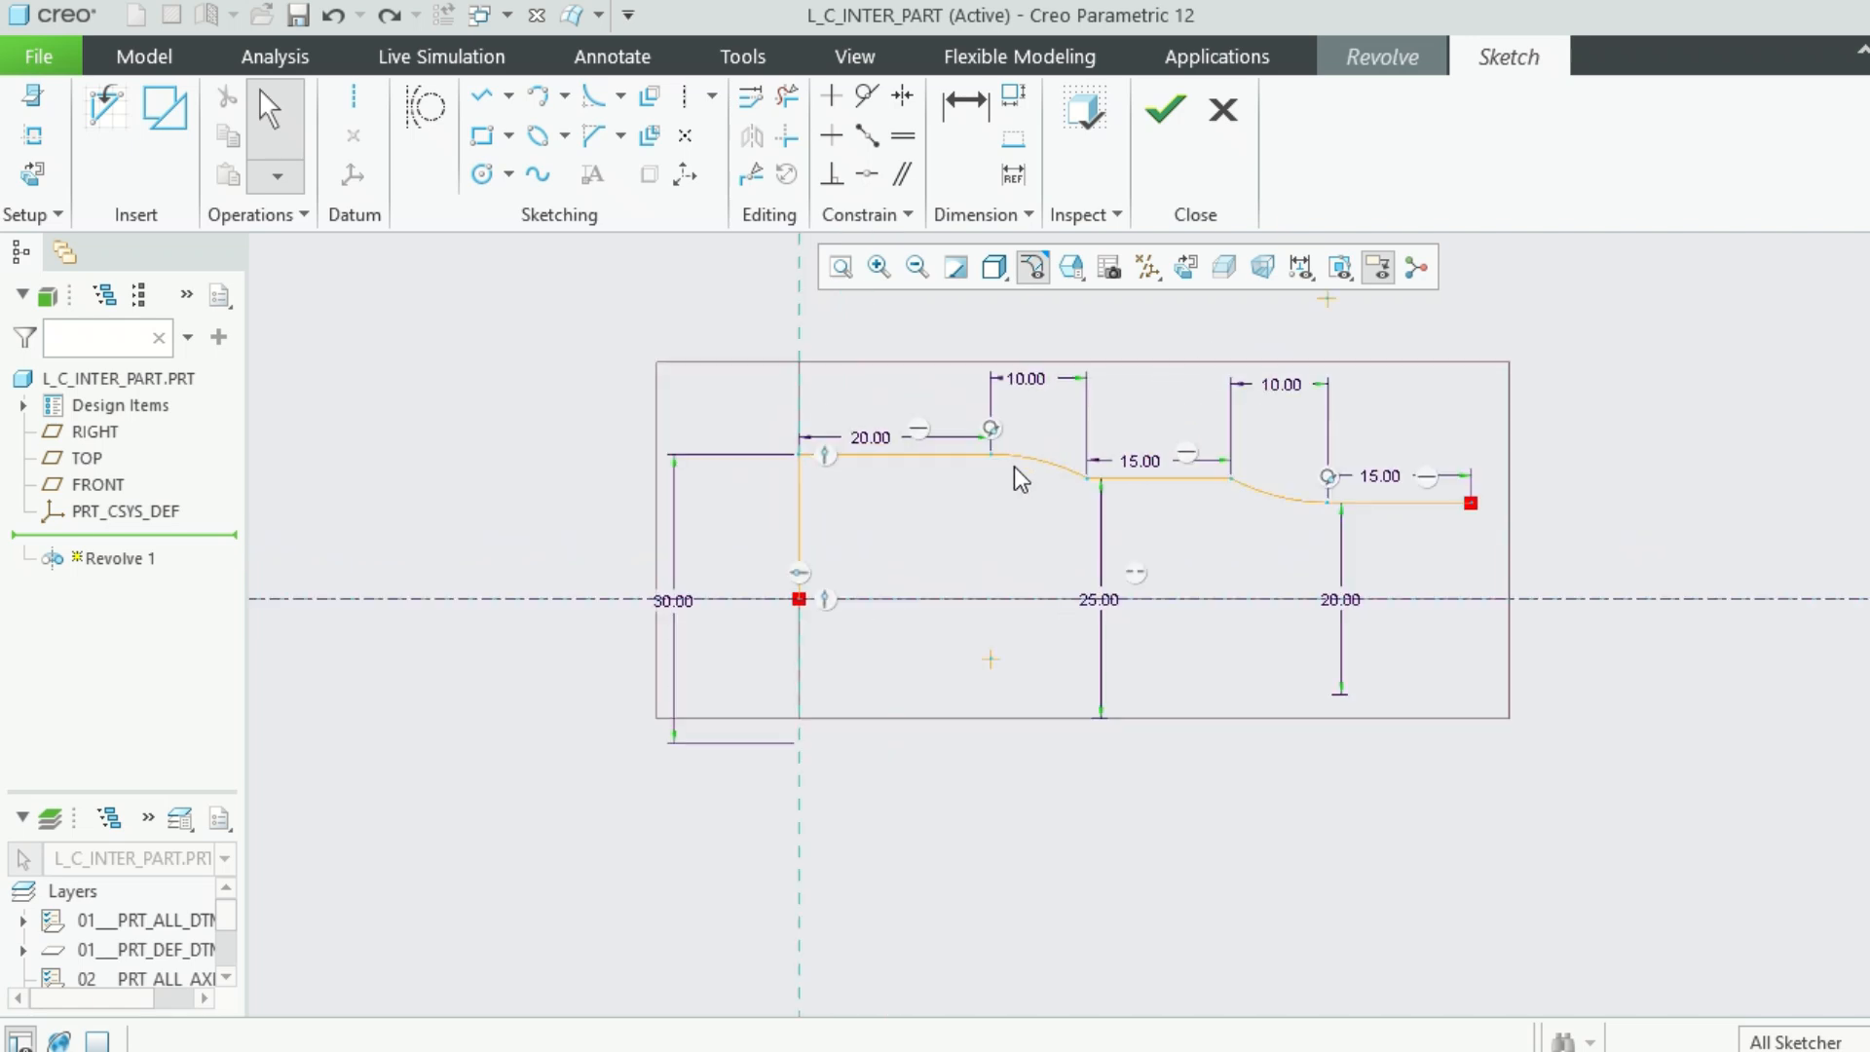
pyautogui.click(1081, 474)
pyautogui.moveTo(969, 844)
pyautogui.mouseDown()
pyautogui.moveTo(955, 760)
pyautogui.moveTo(987, 791)
pyautogui.moveTo(993, 873)
pyautogui.moveTo(973, 856)
pyautogui.moveTo(1019, 845)
pyautogui.mouseUp()
pyautogui.hotkey('ctrl', 'z')
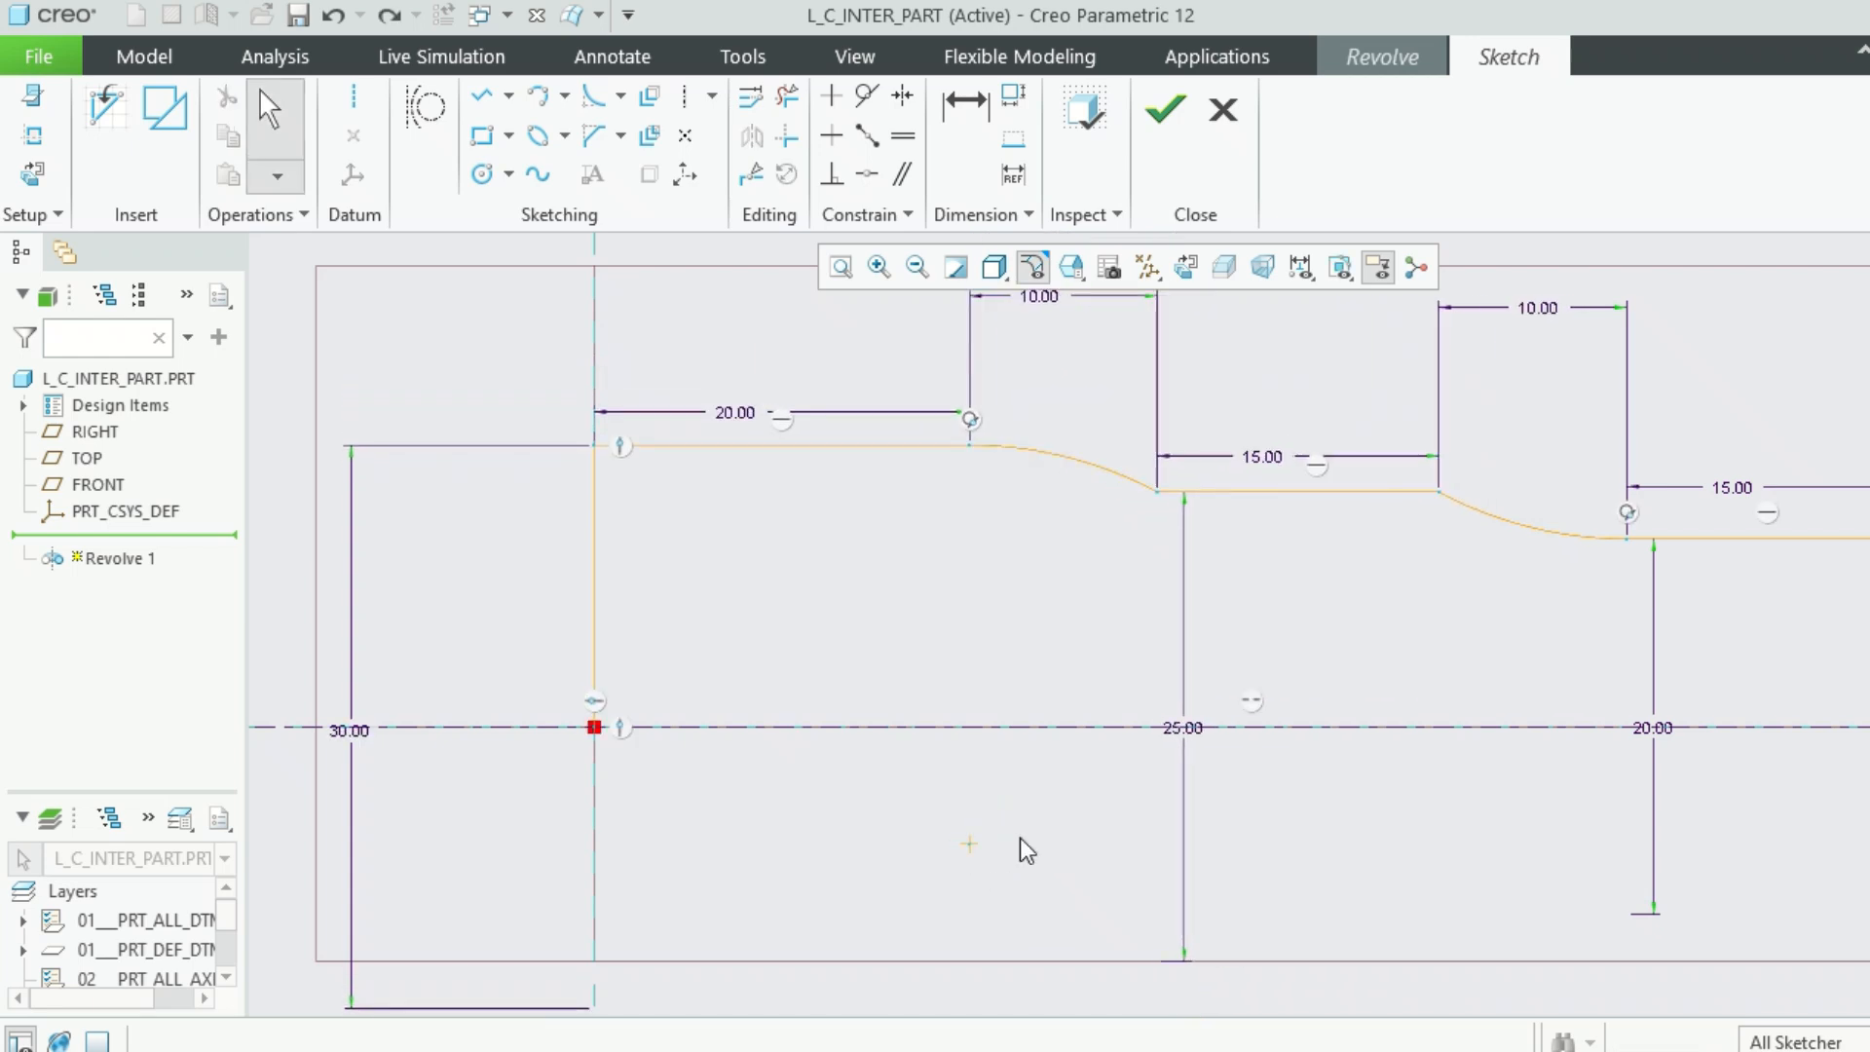
# Try to dimension the horizontal distance between the profile's starting vertical line and the first arc's centre, and discard the conflicting dimension
pyautogui.click(965, 107)
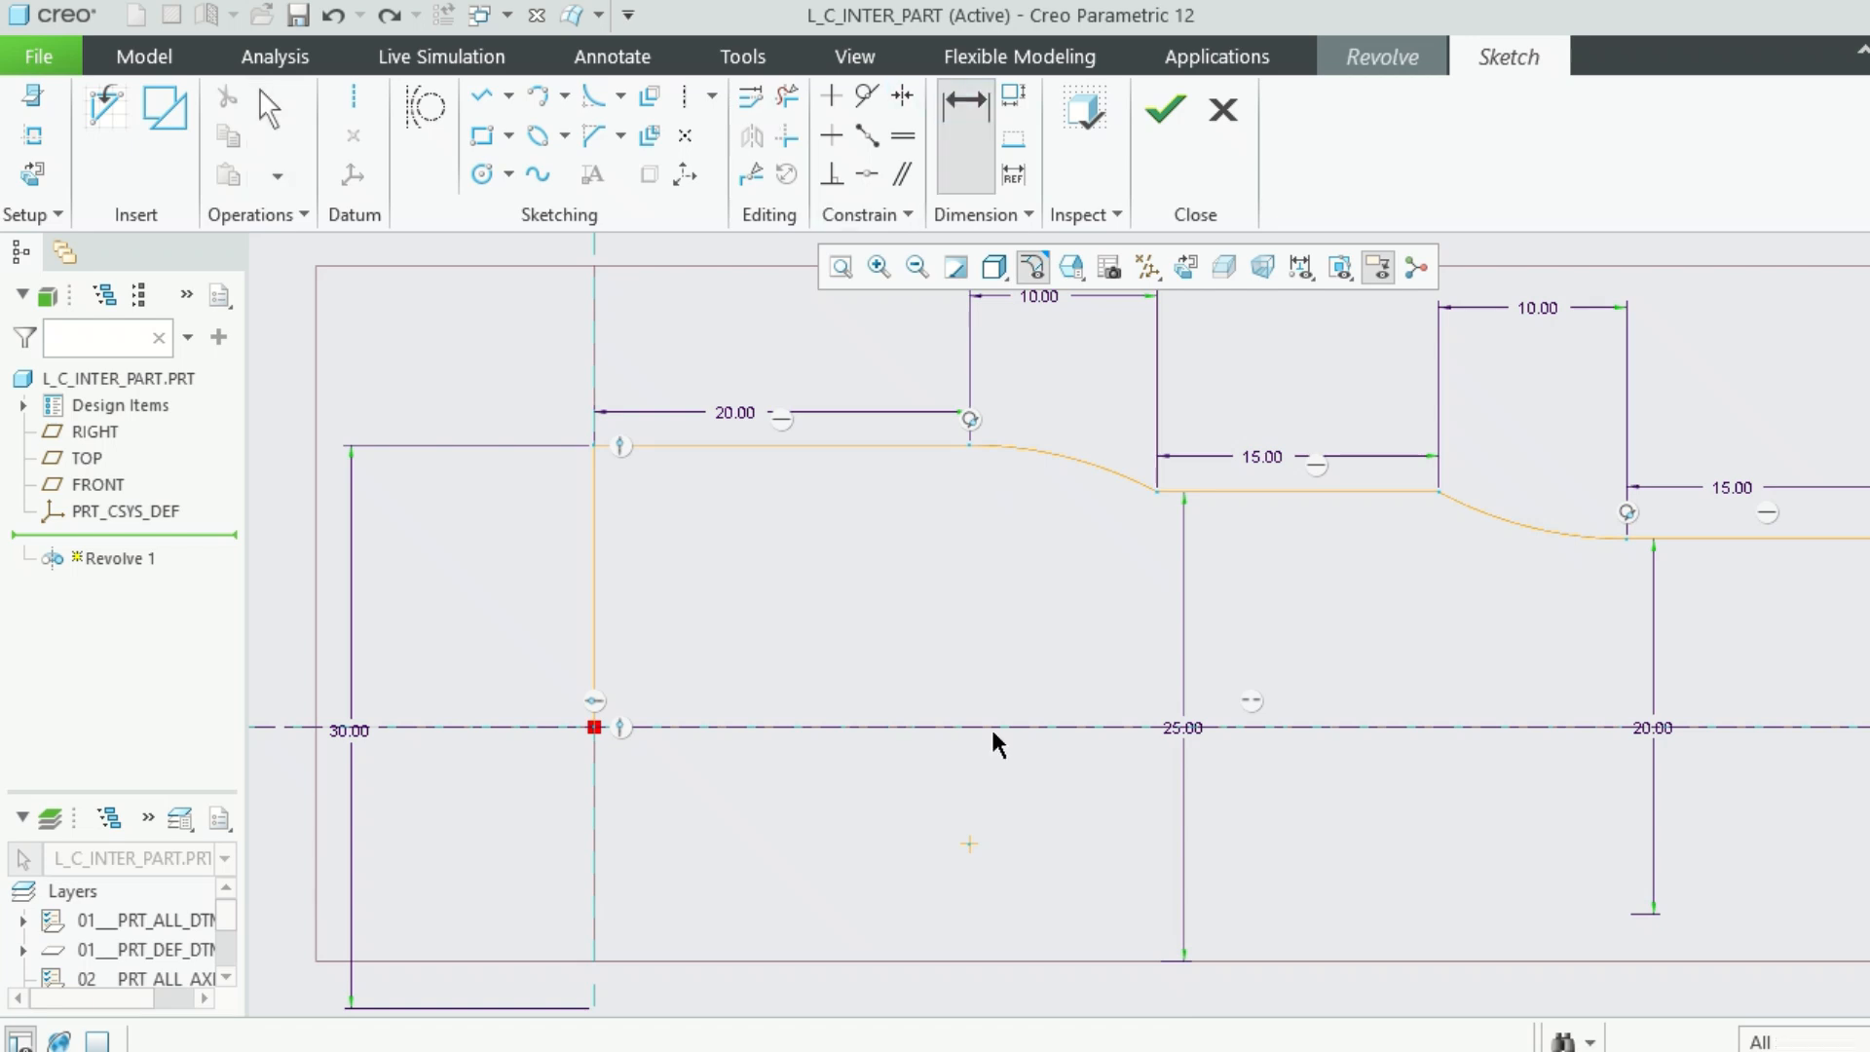
pyautogui.click(594, 618)
pyautogui.middleClick(964, 651)
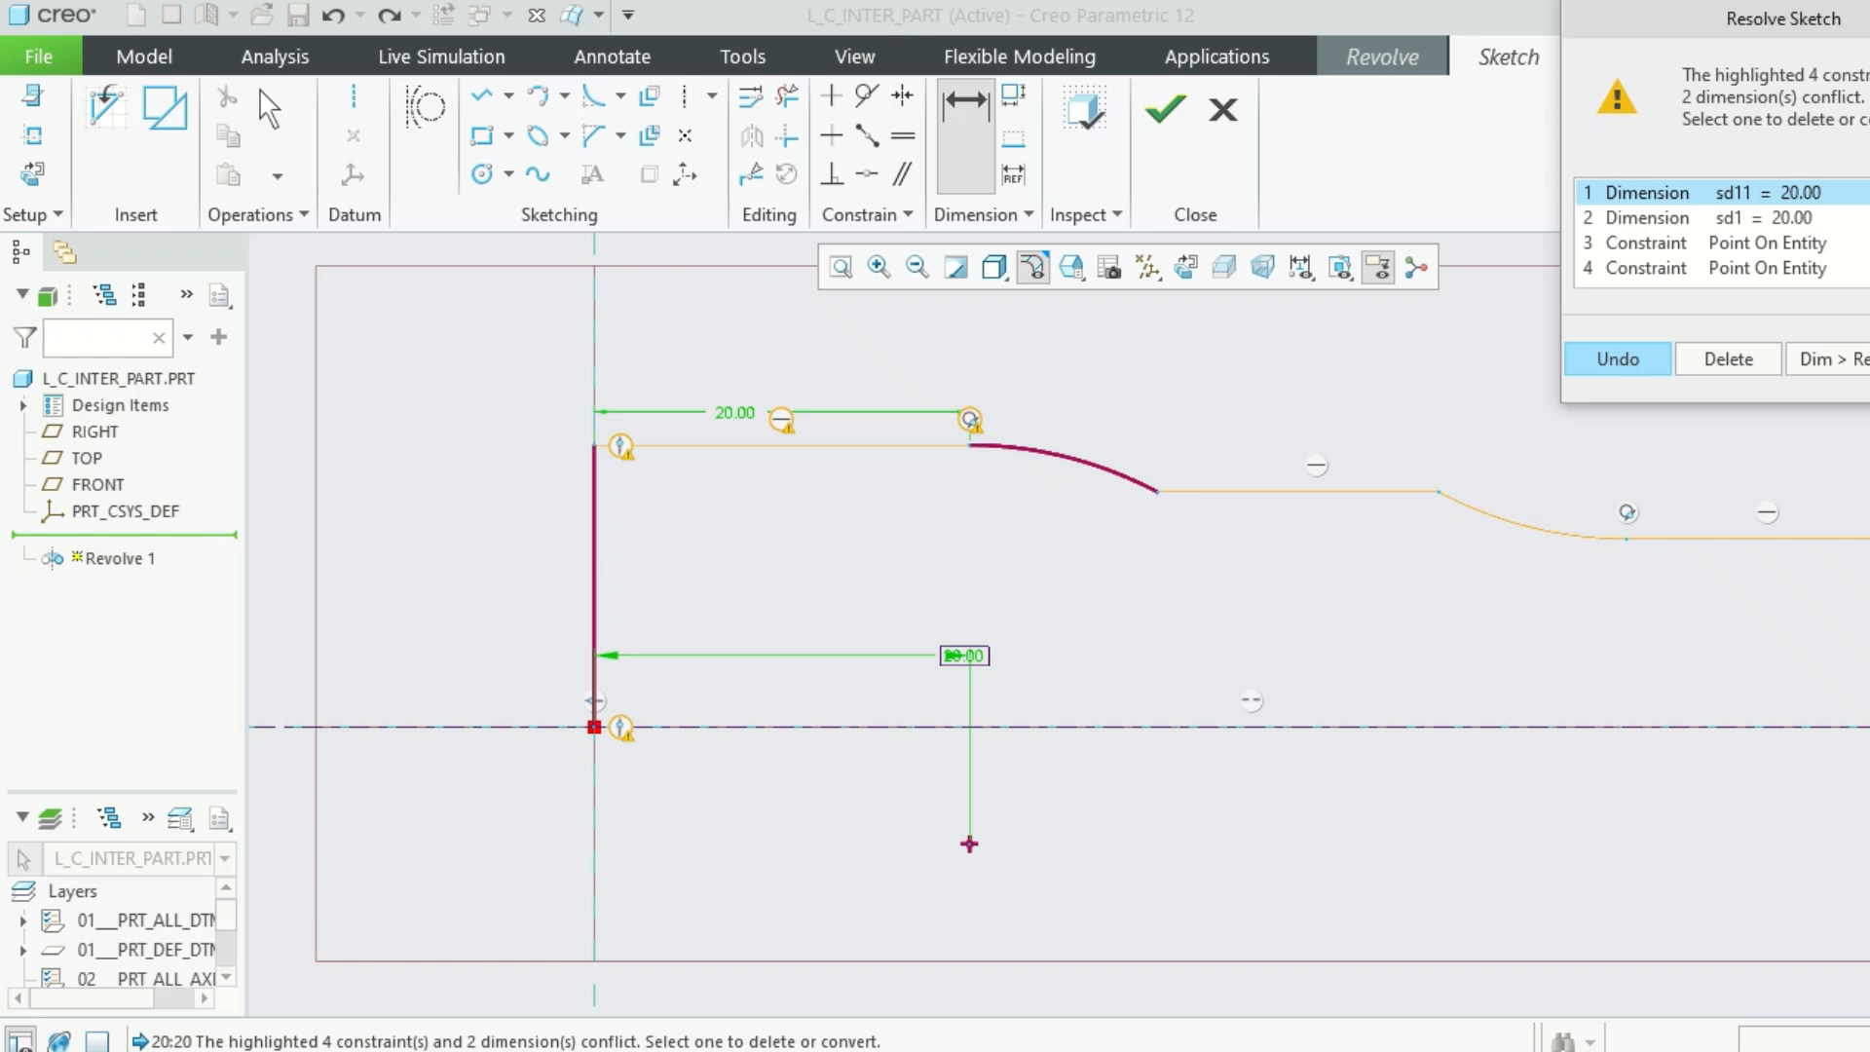
pyautogui.click(1618, 359)
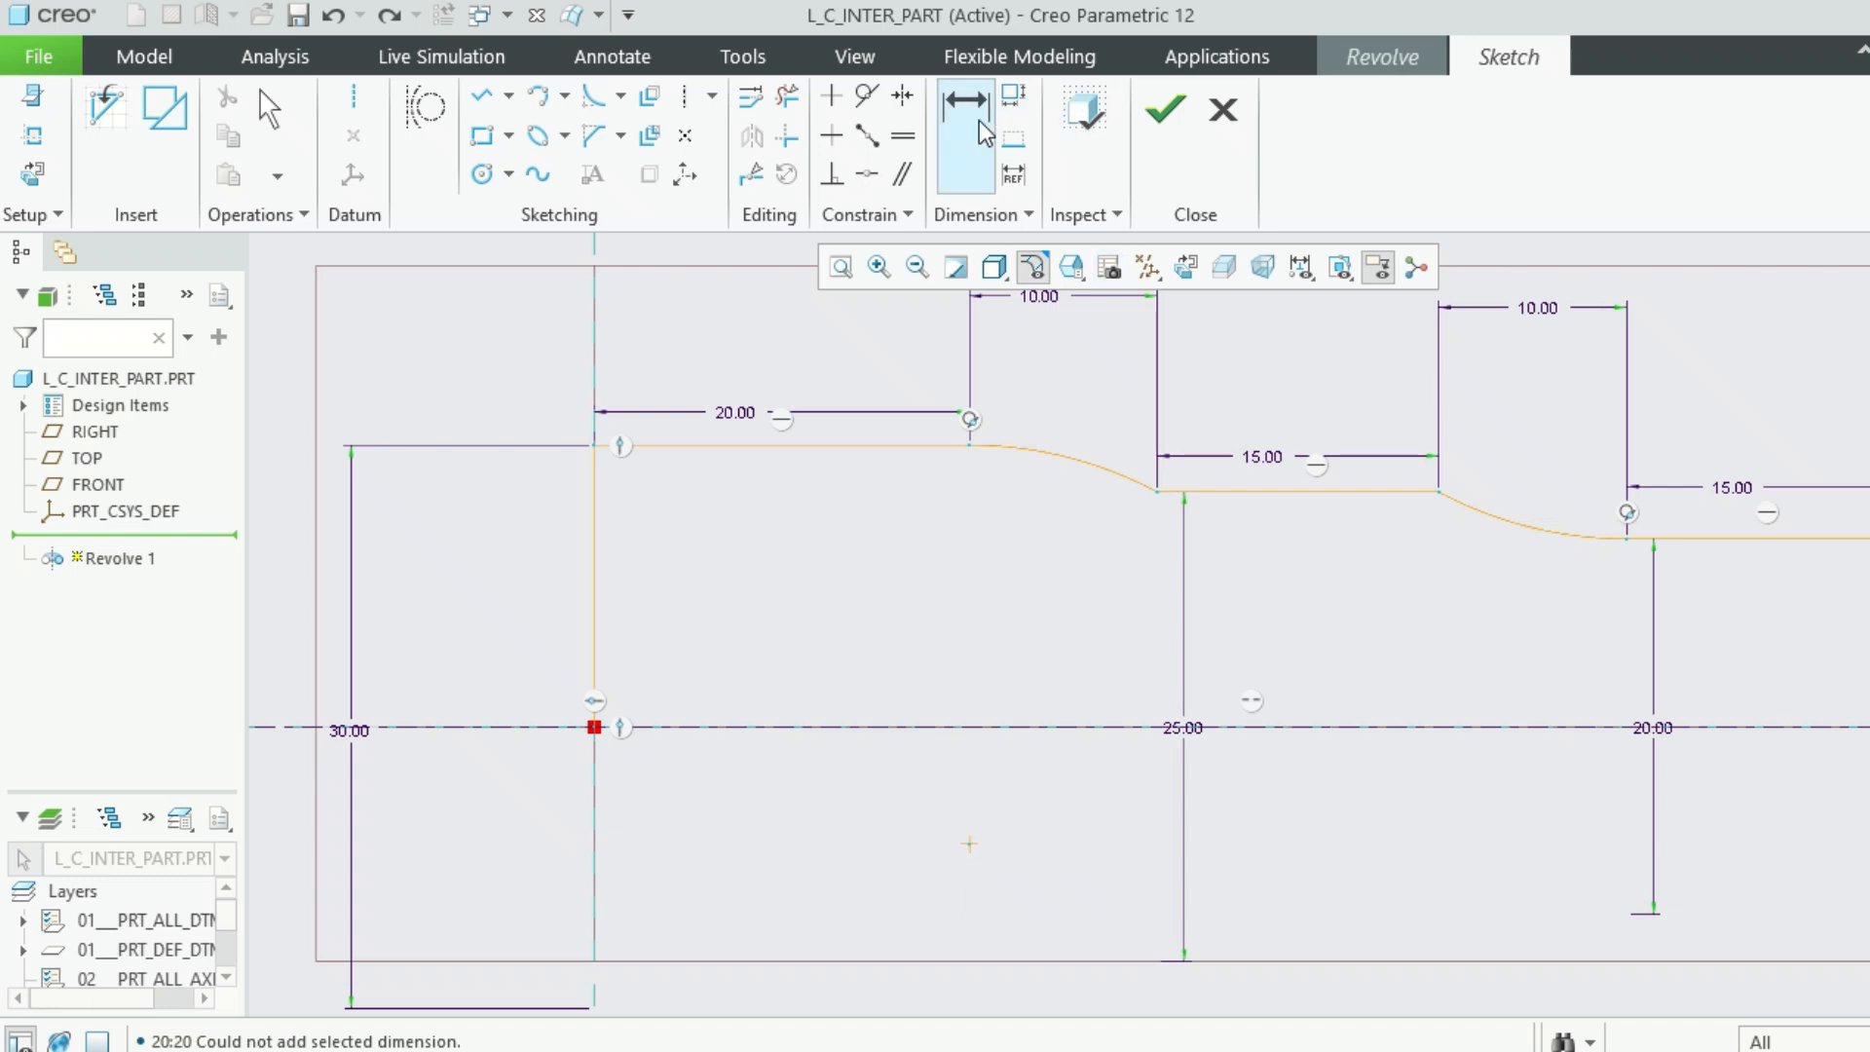
# Dimension the first arc's radius as 15 mm, deleting its conflicting 10 mm horizontal width dimension
pyautogui.click(1066, 456)
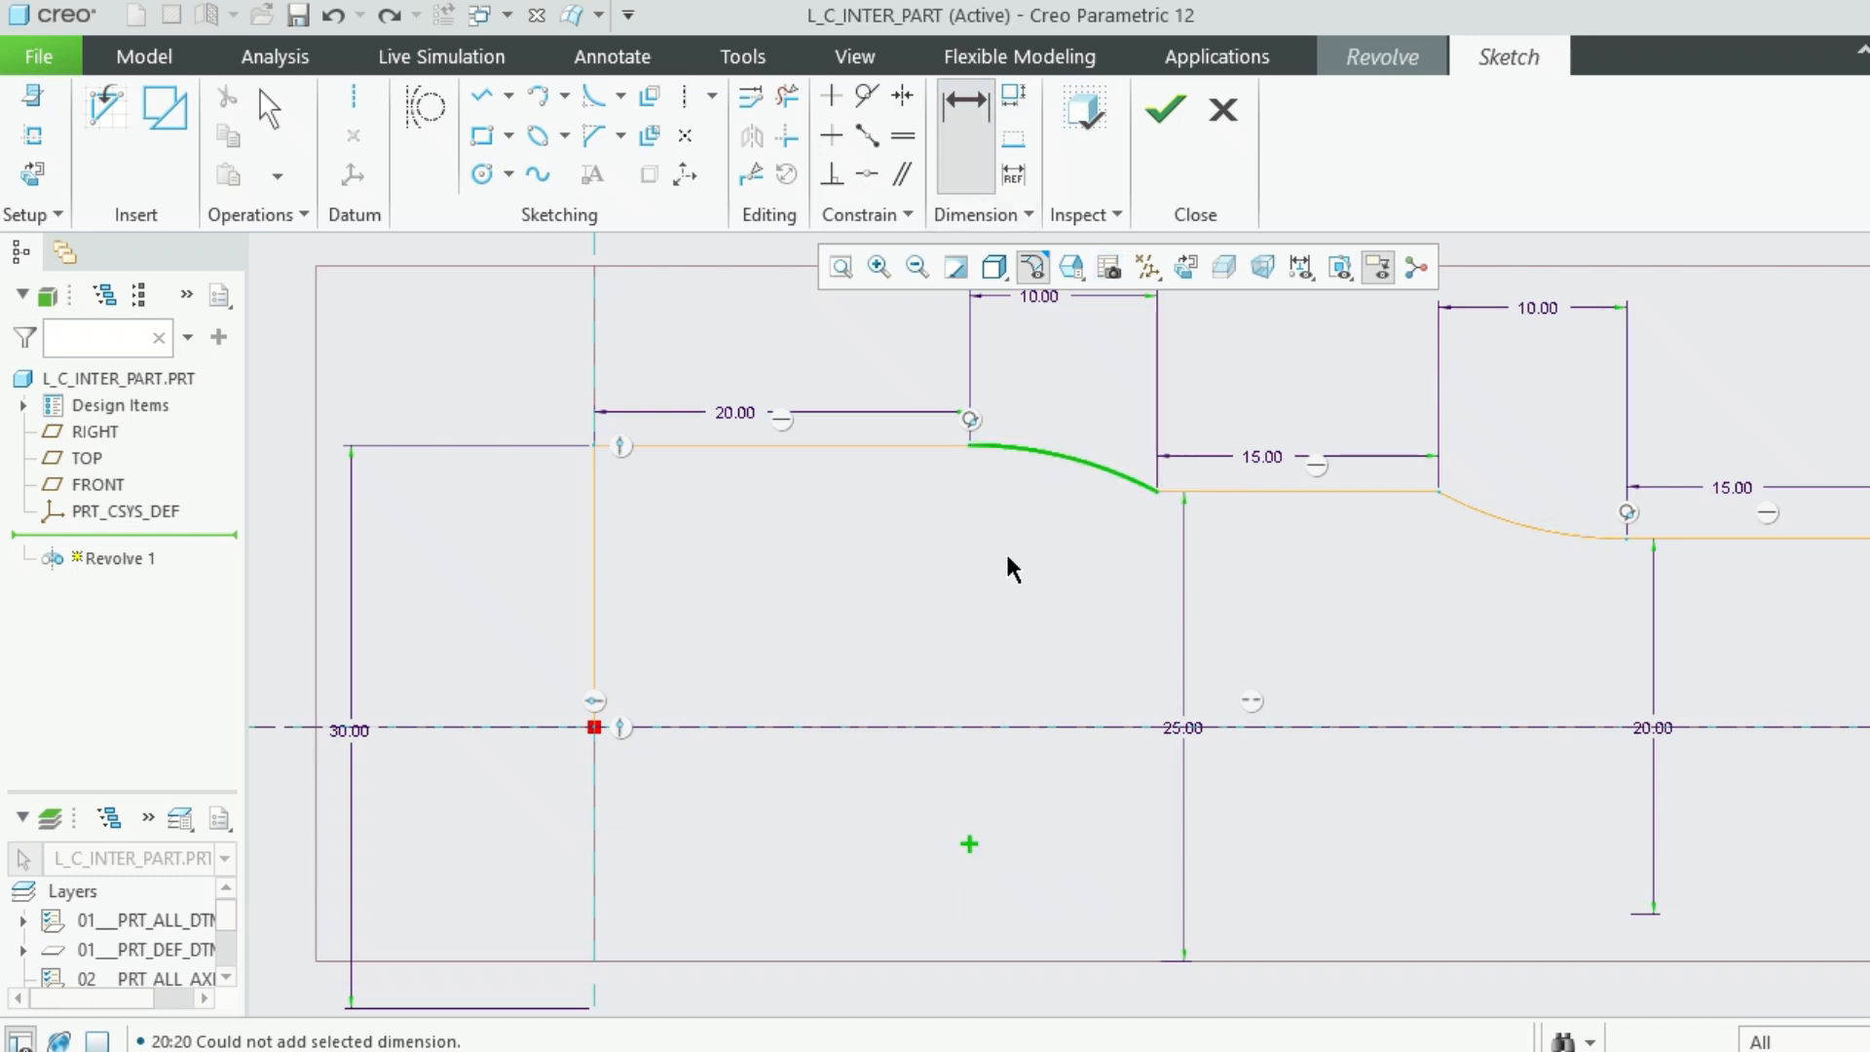
pyautogui.middleClick(1005, 551)
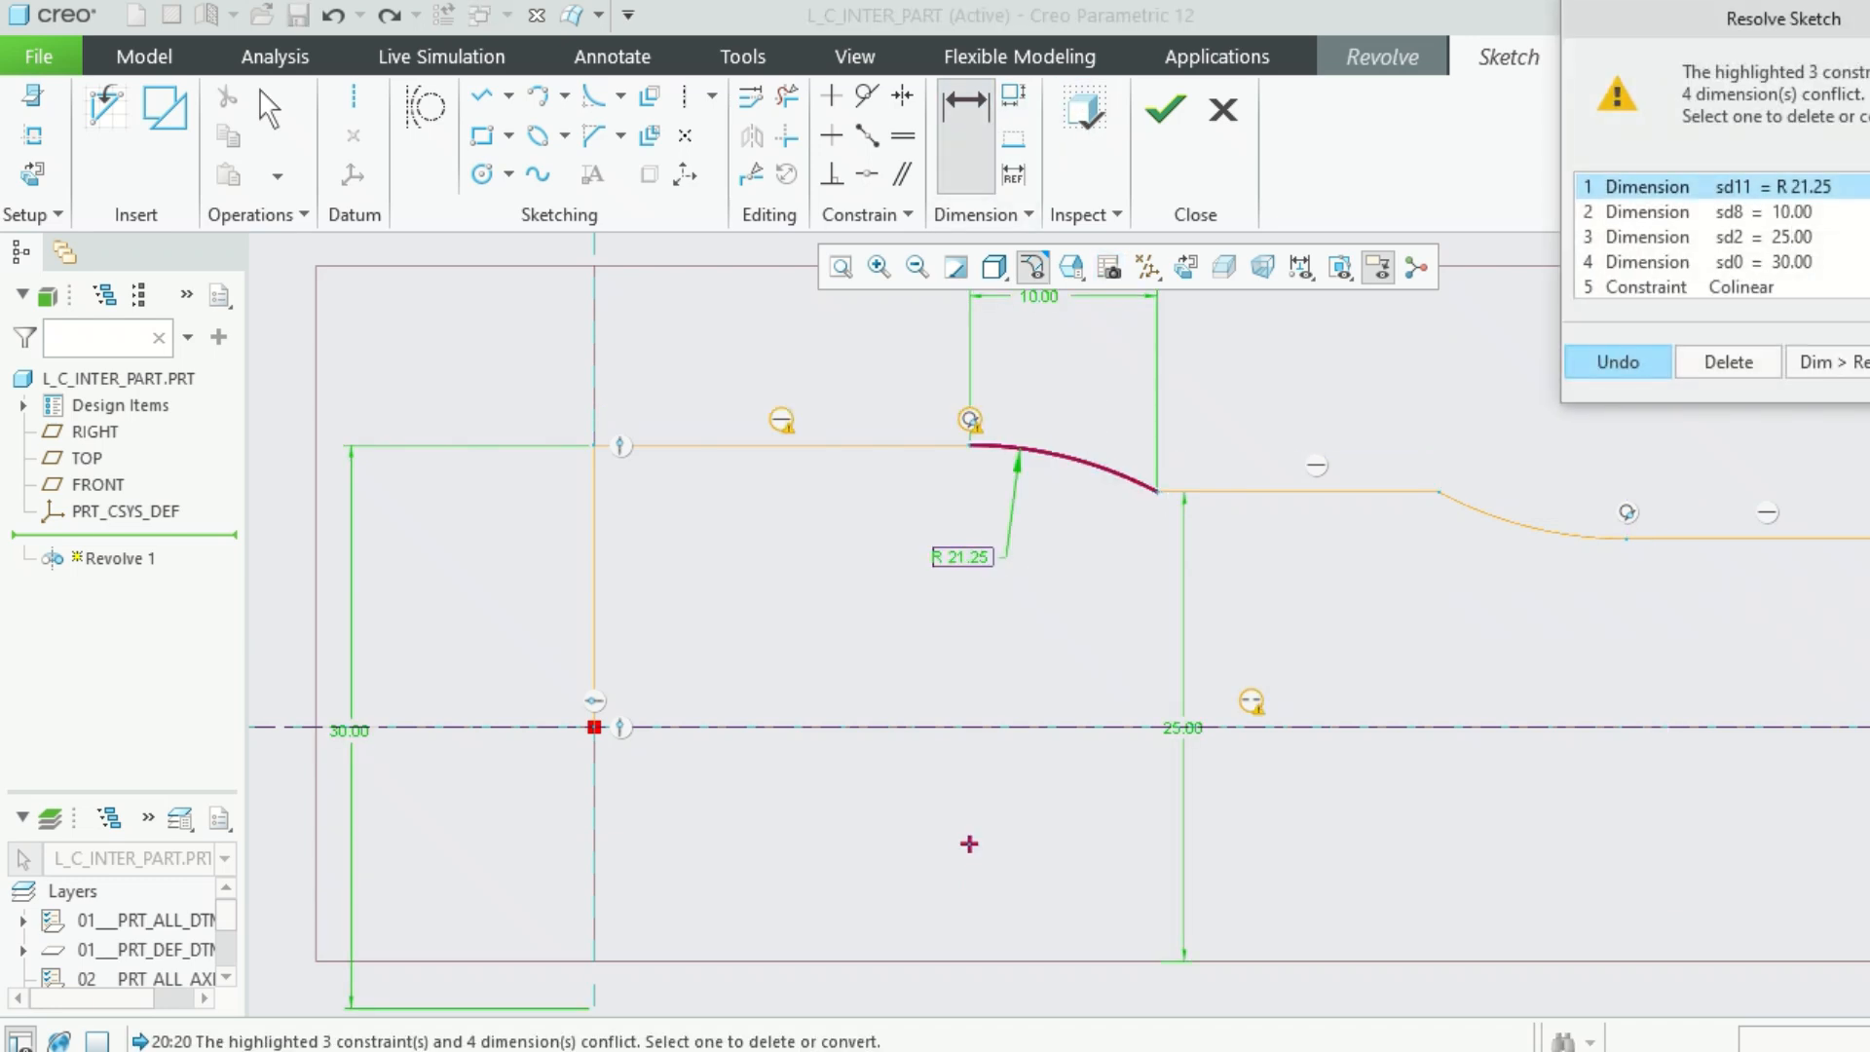
pyautogui.click(1804, 214)
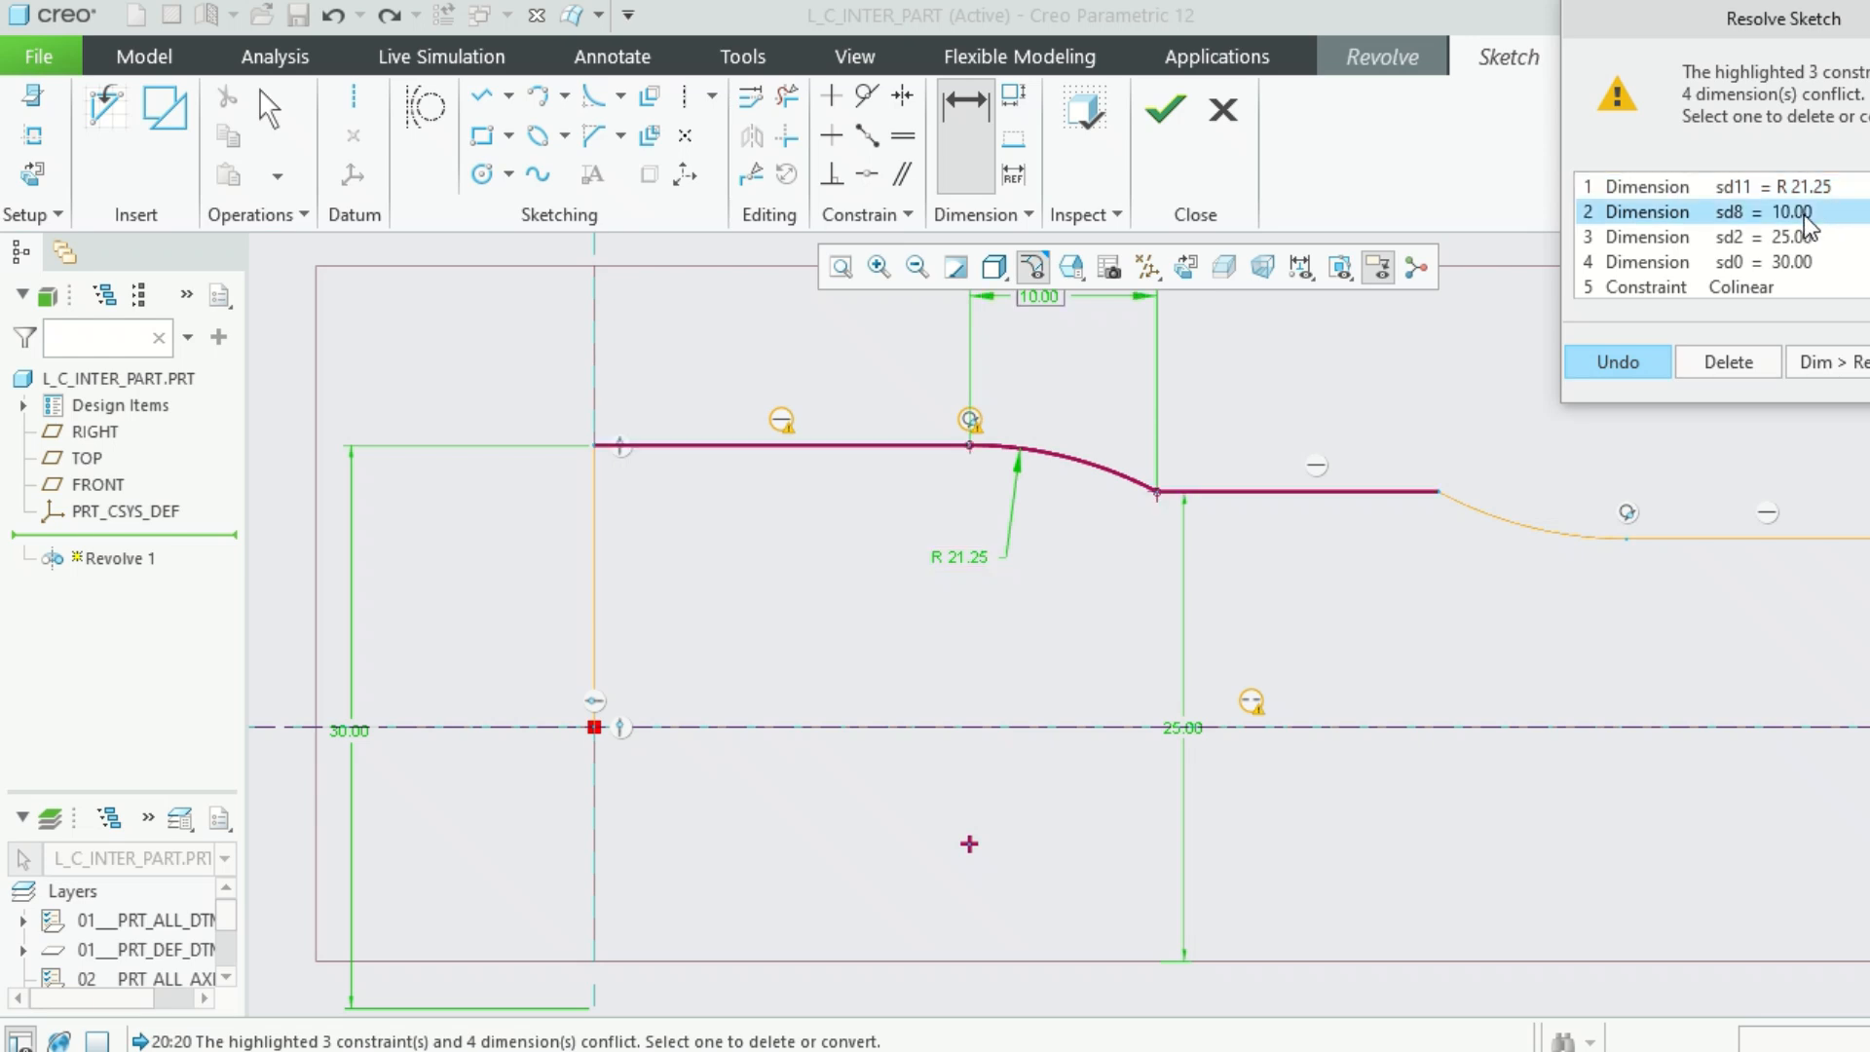
pyautogui.click(1729, 364)
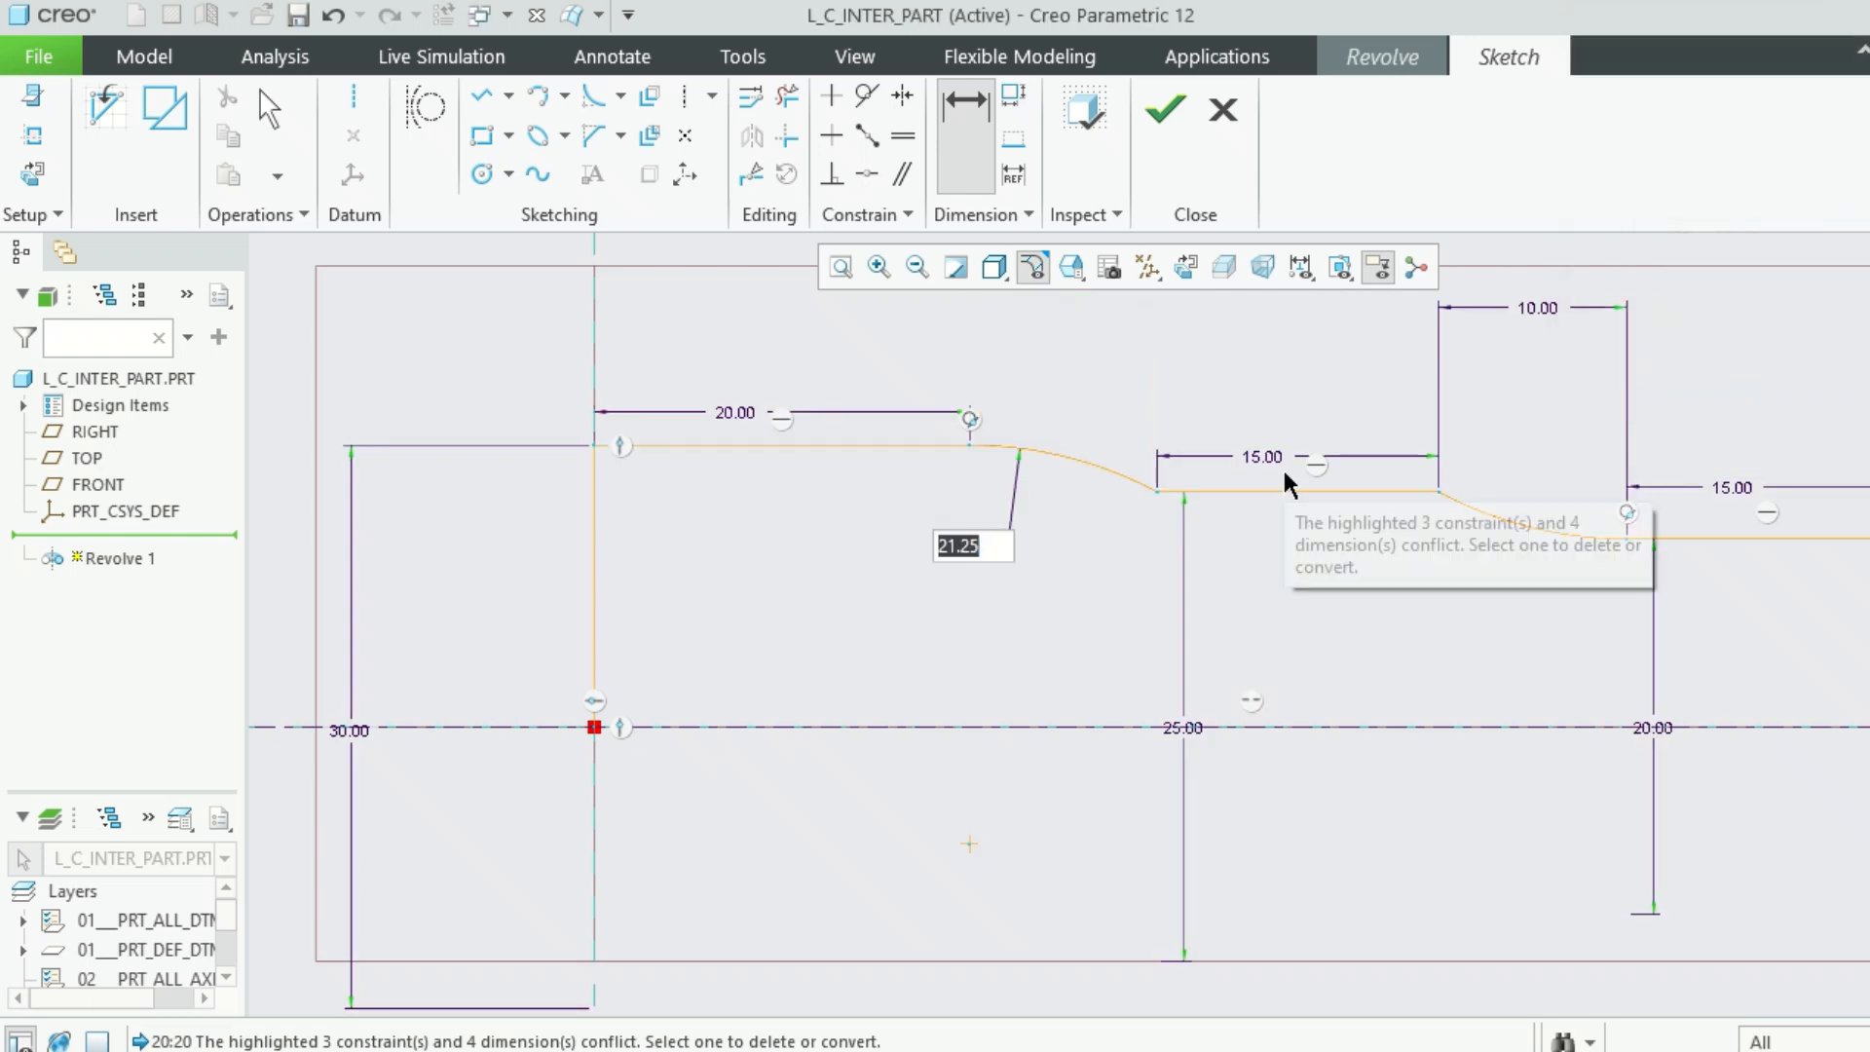
pyautogui.write('15')
pyautogui.press('Return')
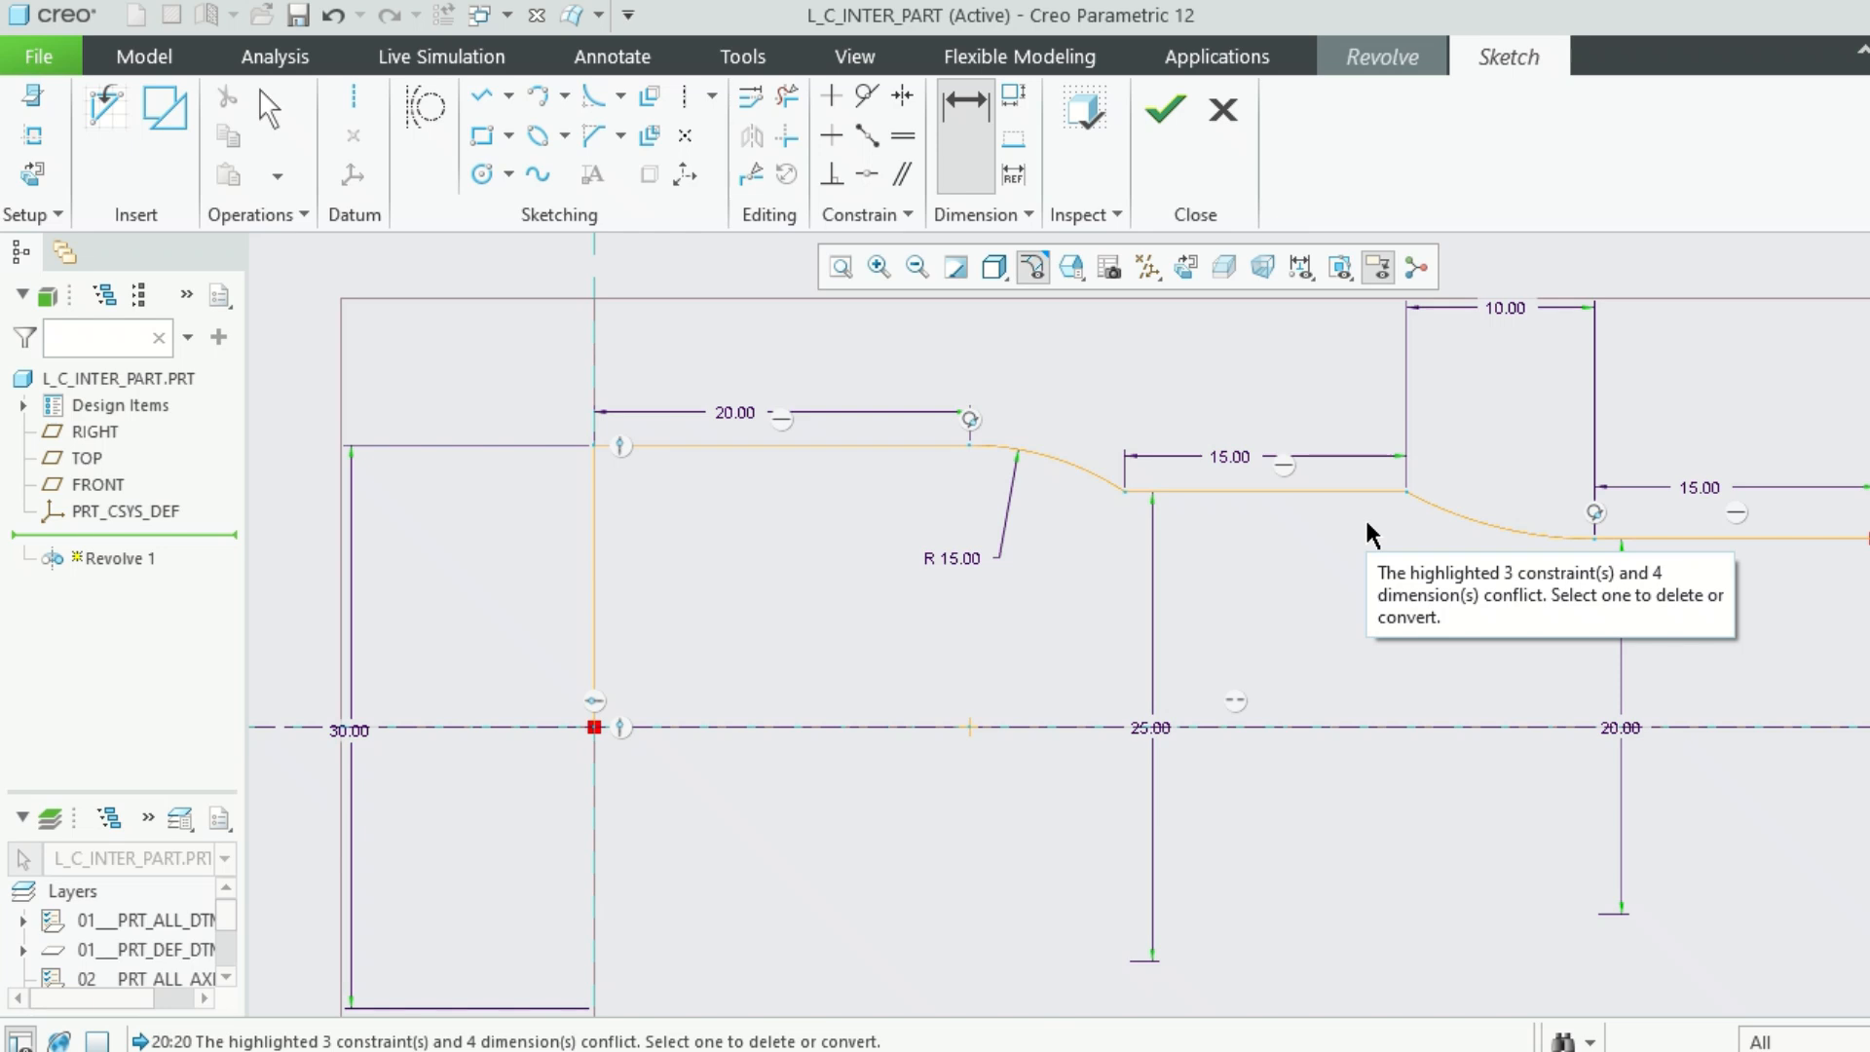
# Dimension the second arc's radius as 15 mm, deleting its conflicting 10 mm horizontal width dimension
pyautogui.click(985, 114)
pyautogui.click(1468, 516)
pyautogui.middleClick(1431, 628)
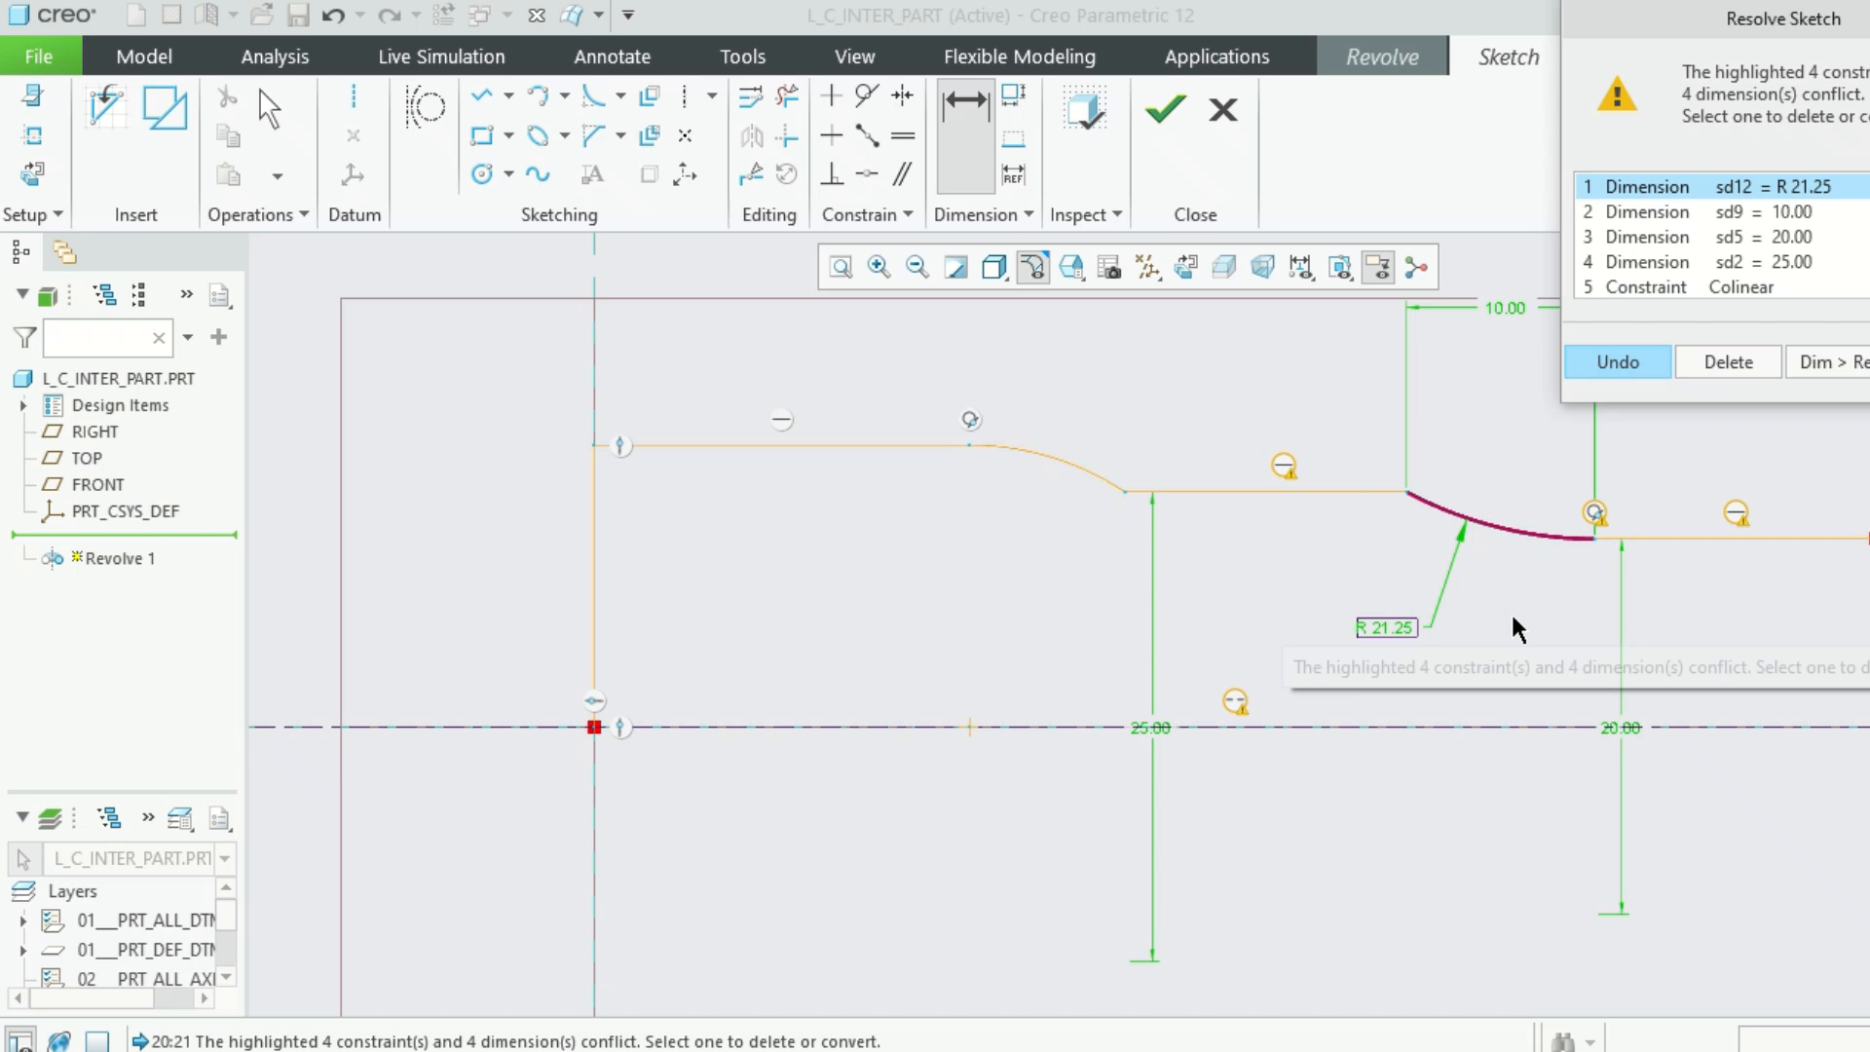
pyautogui.click(1790, 215)
pyautogui.click(1725, 361)
pyautogui.doubleClick(1407, 625)
pyautogui.write('15')
pyautogui.press('Return')
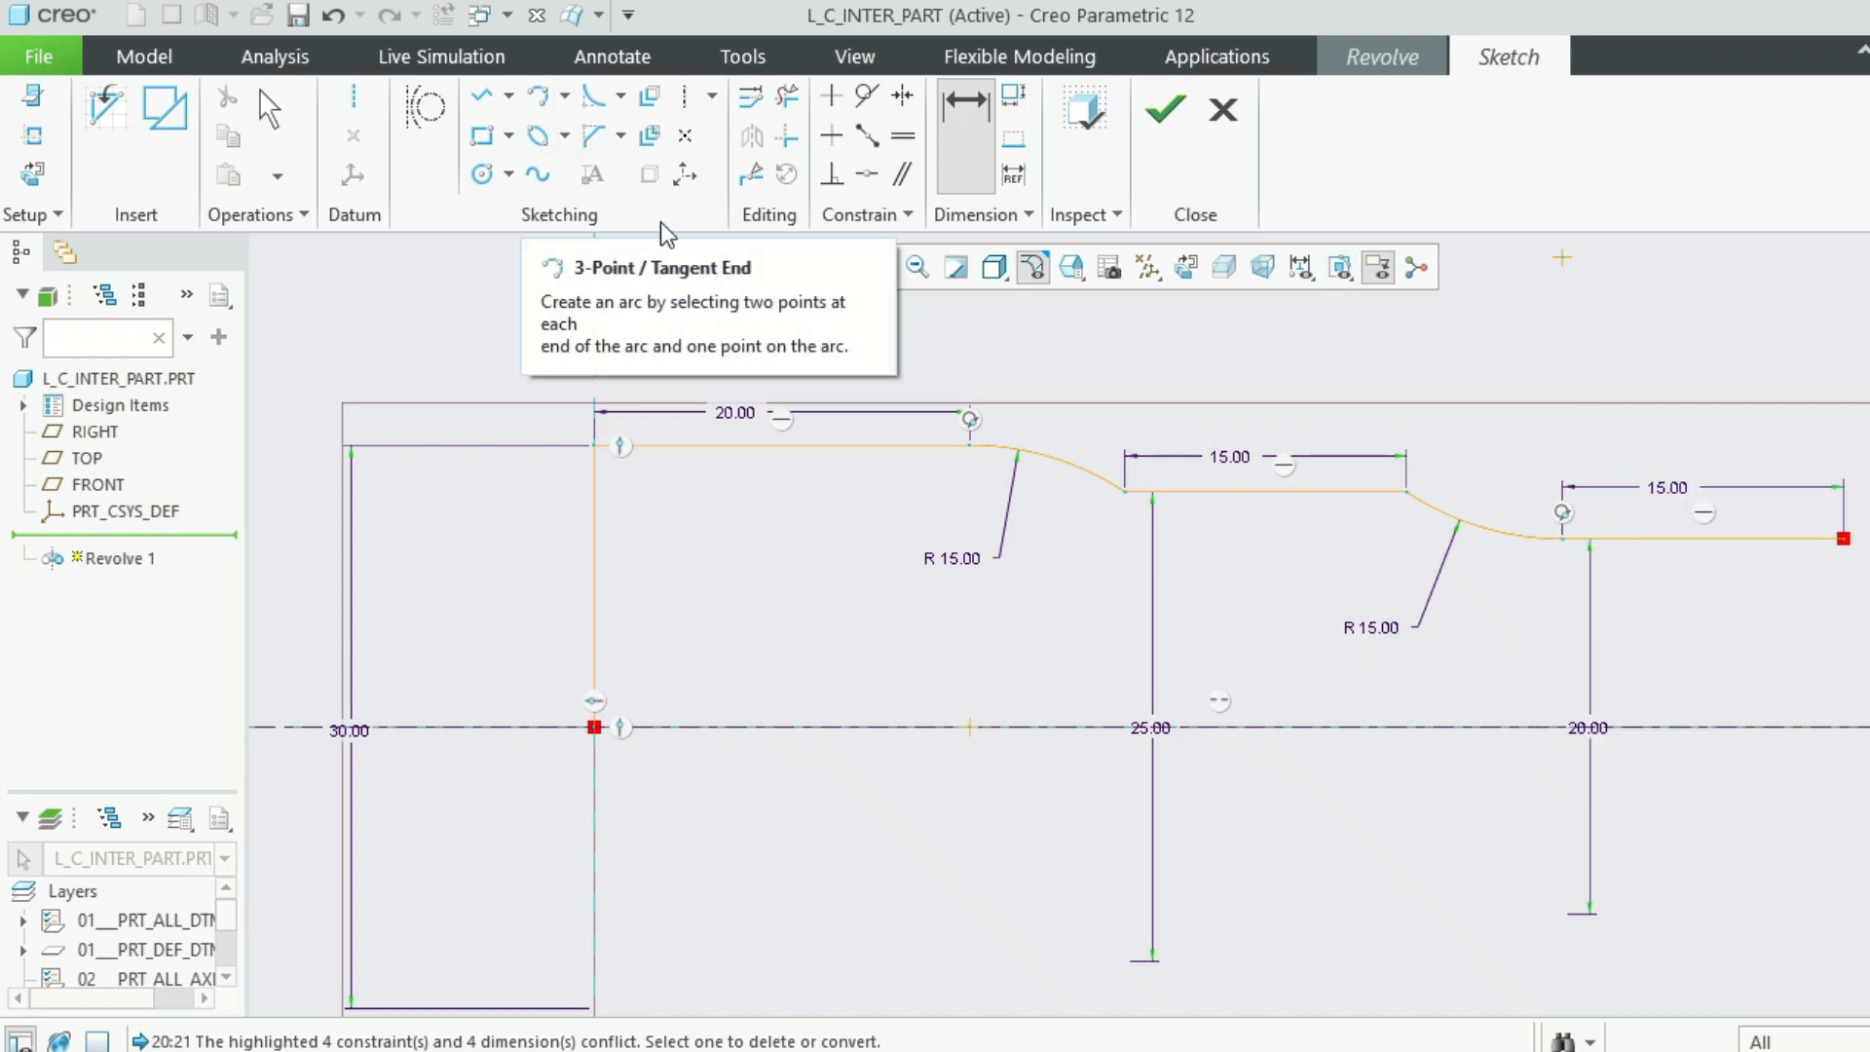
# Close the profile with a vertical line from the last step's end to the axis and a horizontal line back along the axis
pyautogui.scroll(-3, 1628, 575)
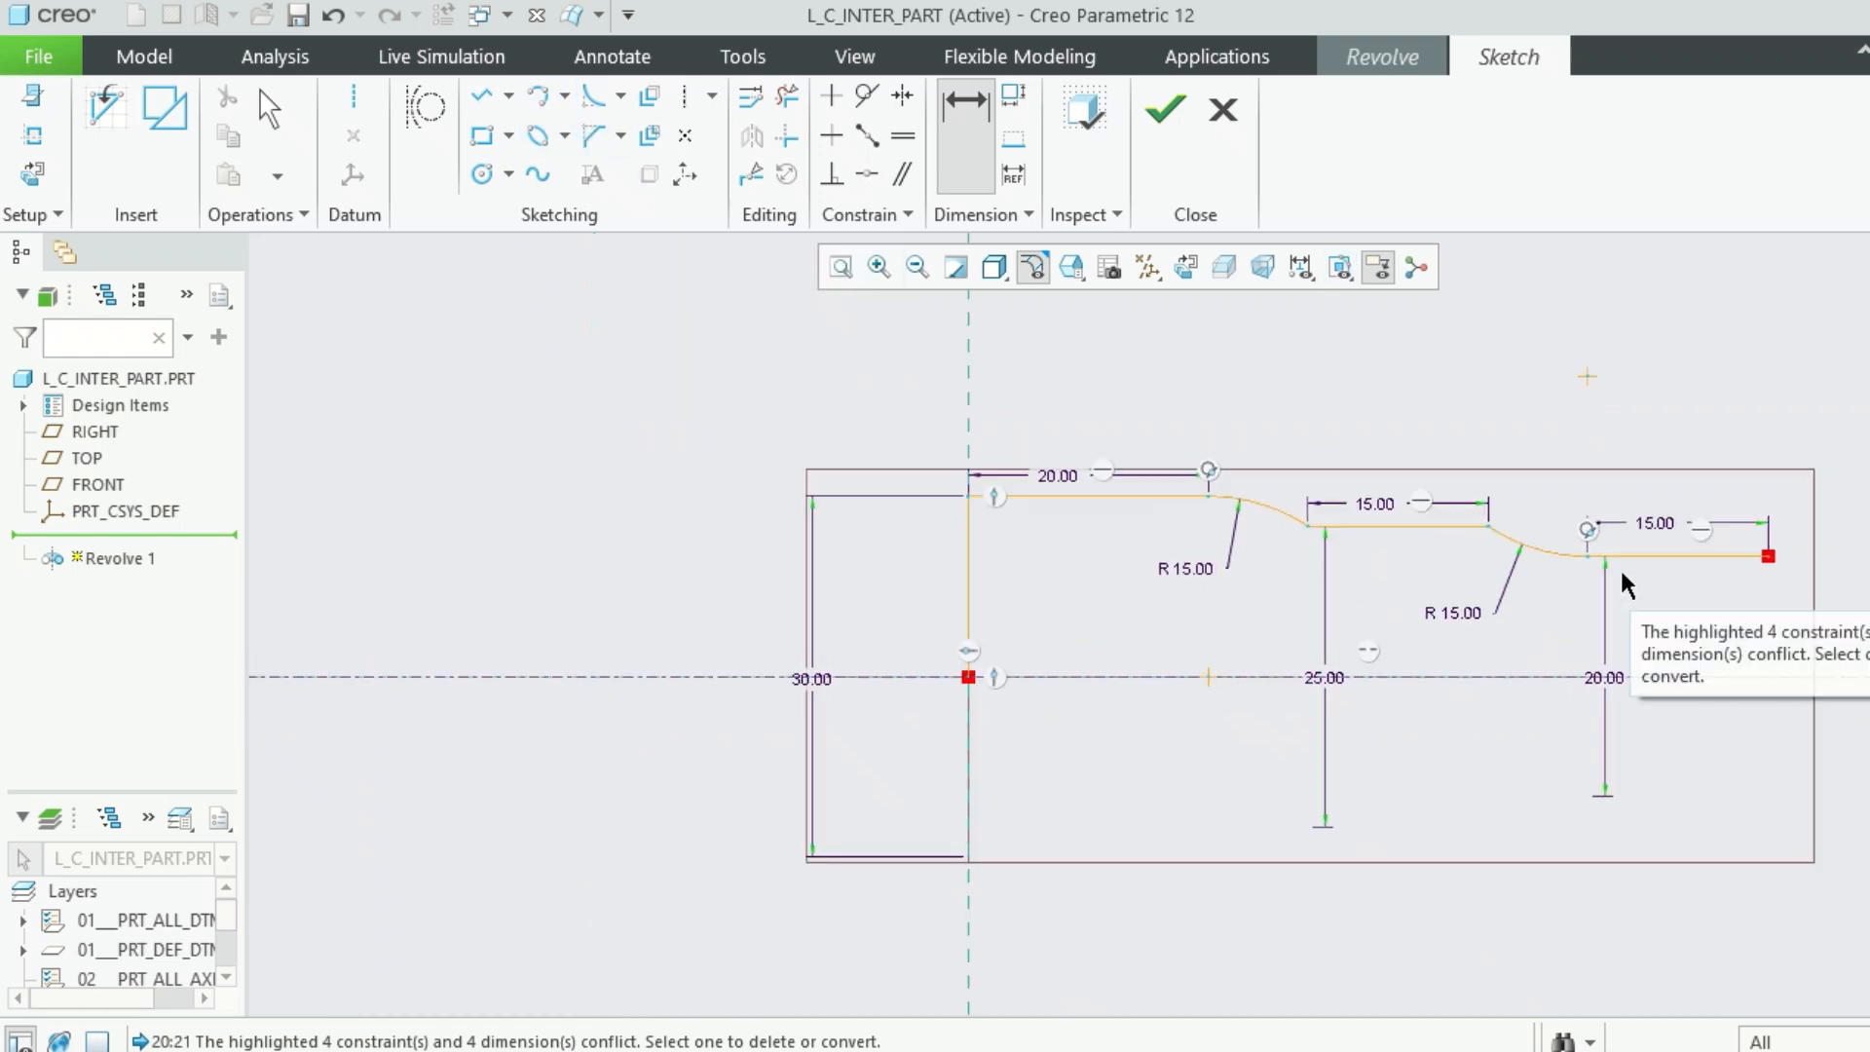
pyautogui.scroll(5, 1597, 565)
pyautogui.scroll(-4, 1552, 557)
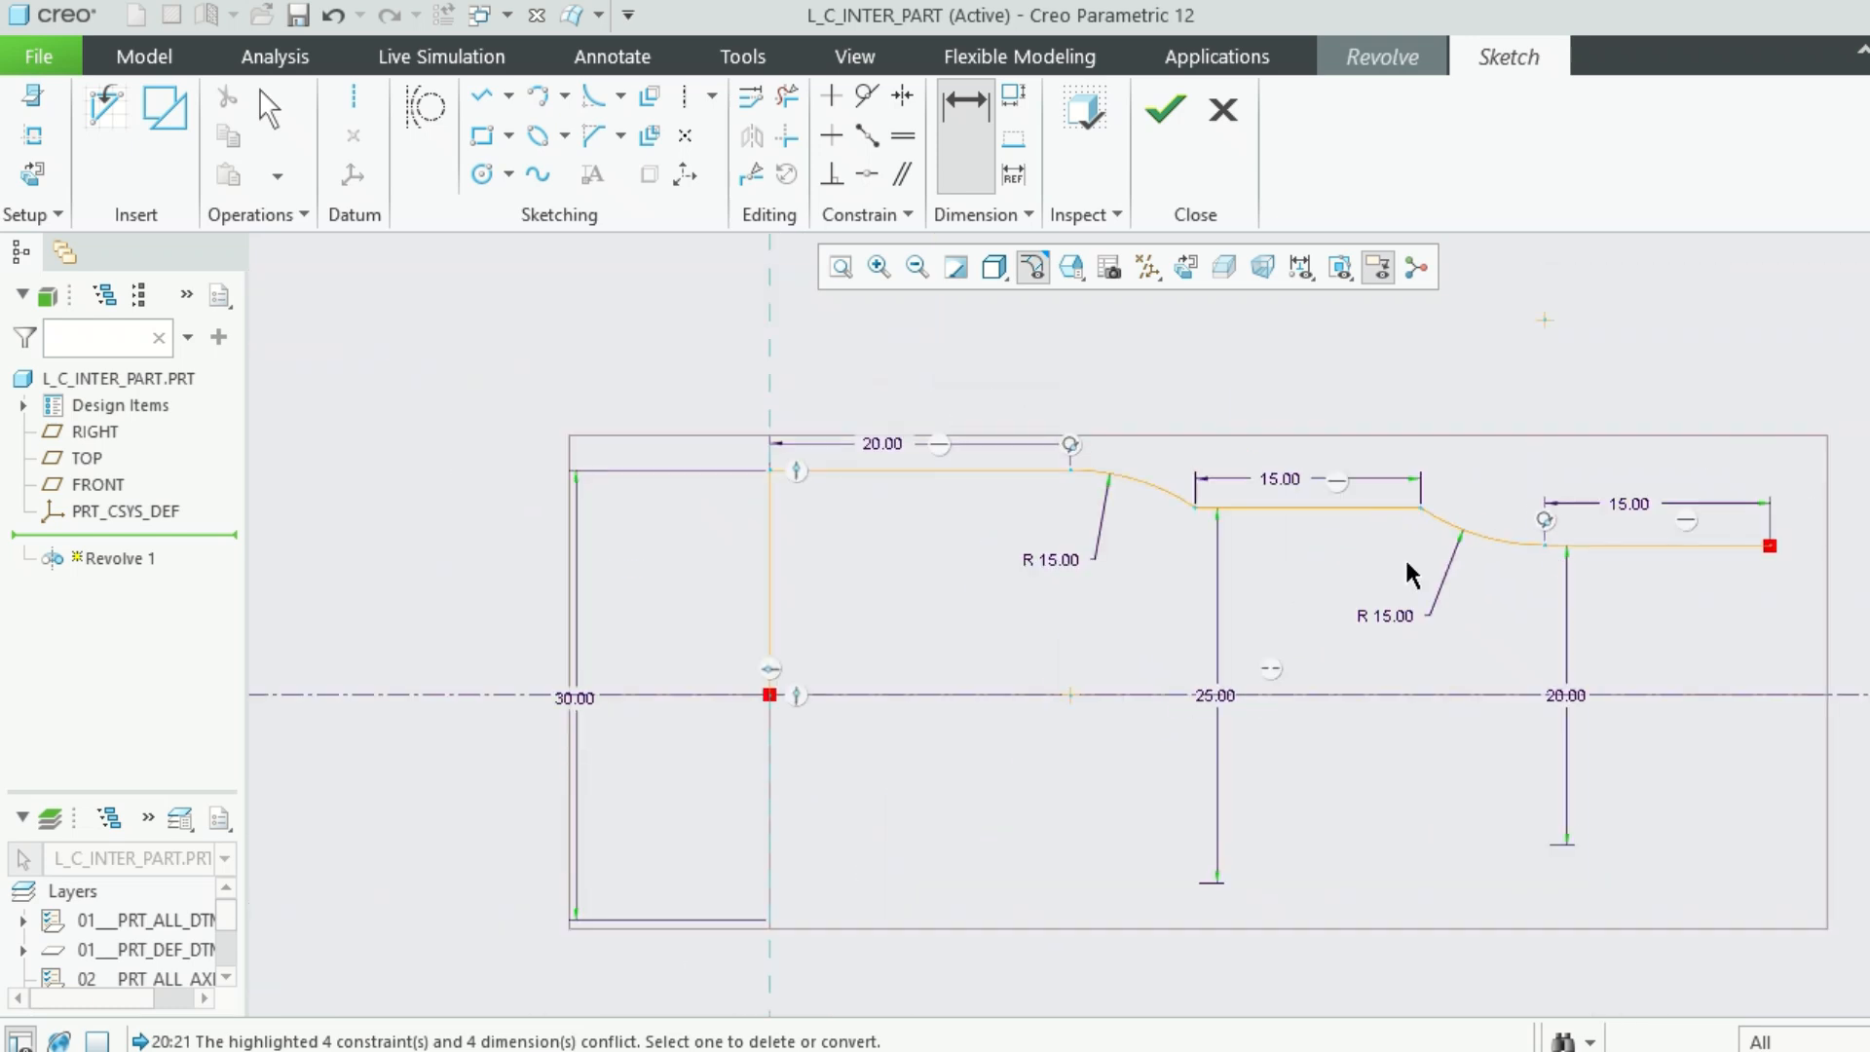
pyautogui.click(481, 96)
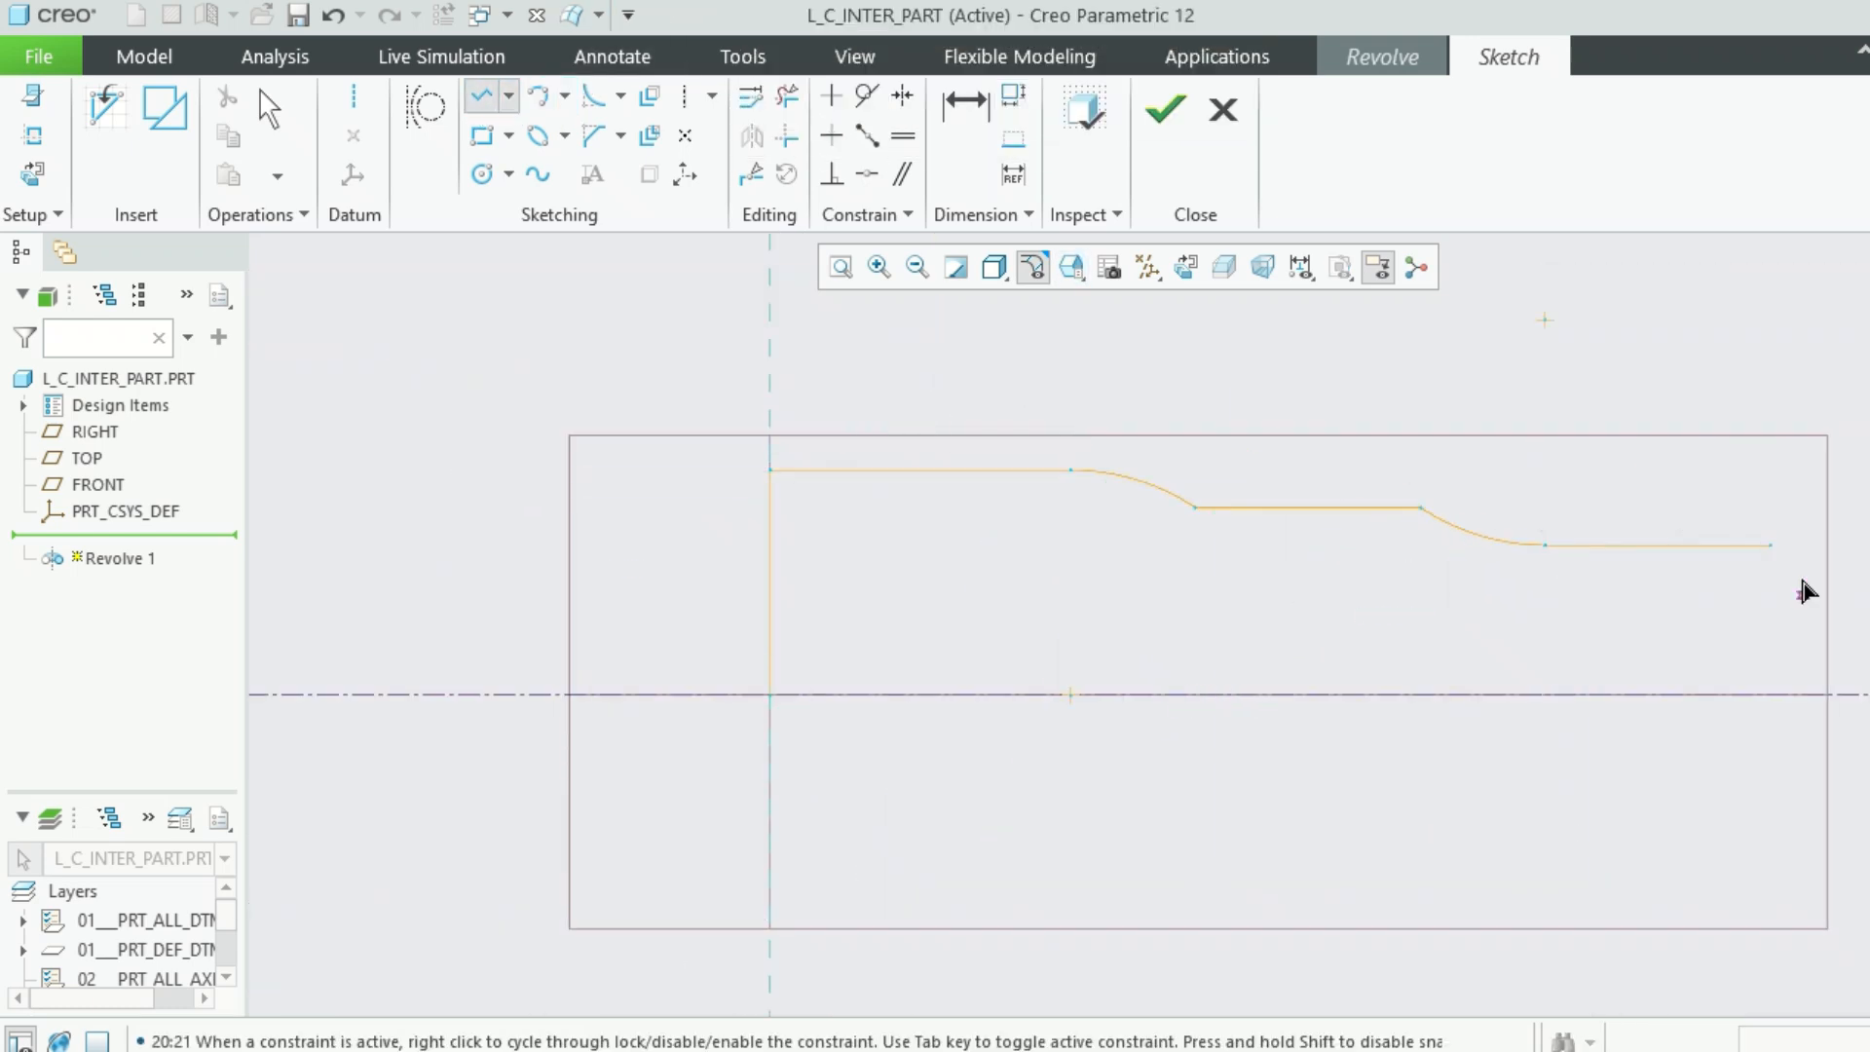
pyautogui.click(1770, 546)
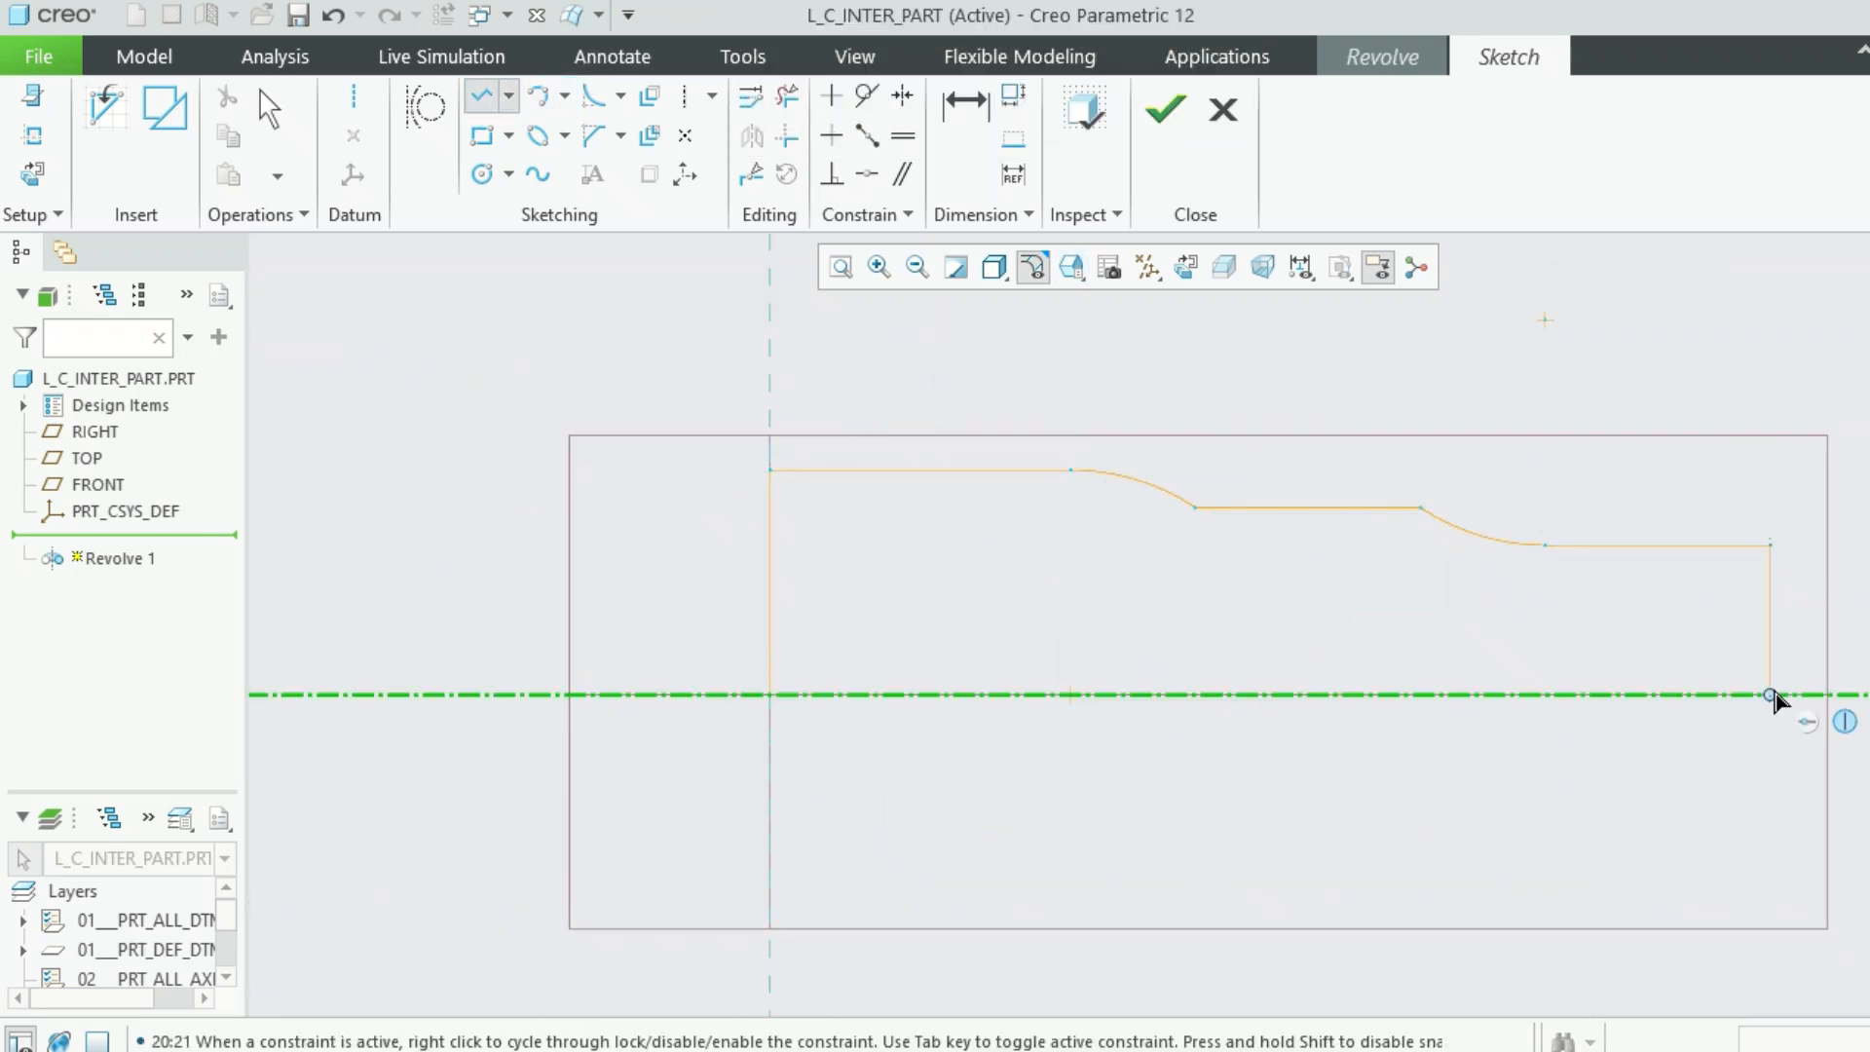
pyautogui.click(1771, 694)
pyautogui.click(770, 695)
pyautogui.middleClick(1059, 623)
pyautogui.middleClick(1059, 623)
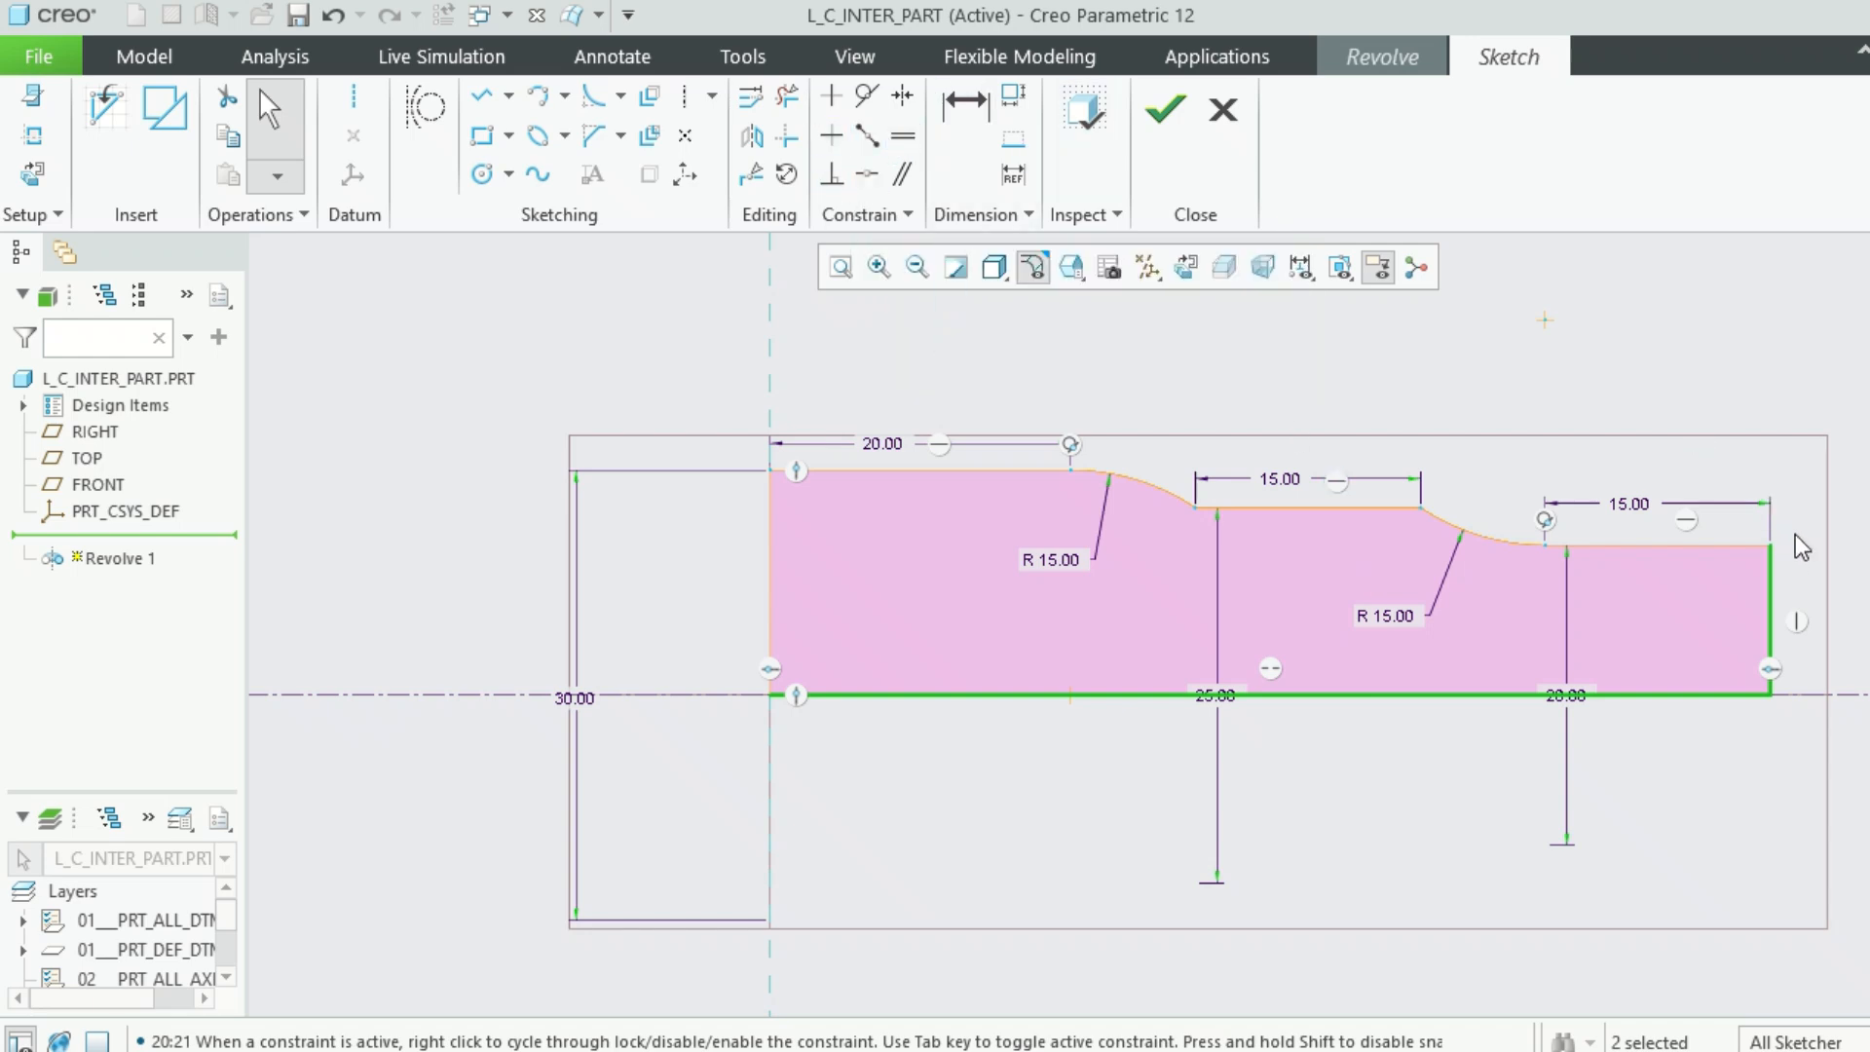
pyautogui.click(1841, 329)
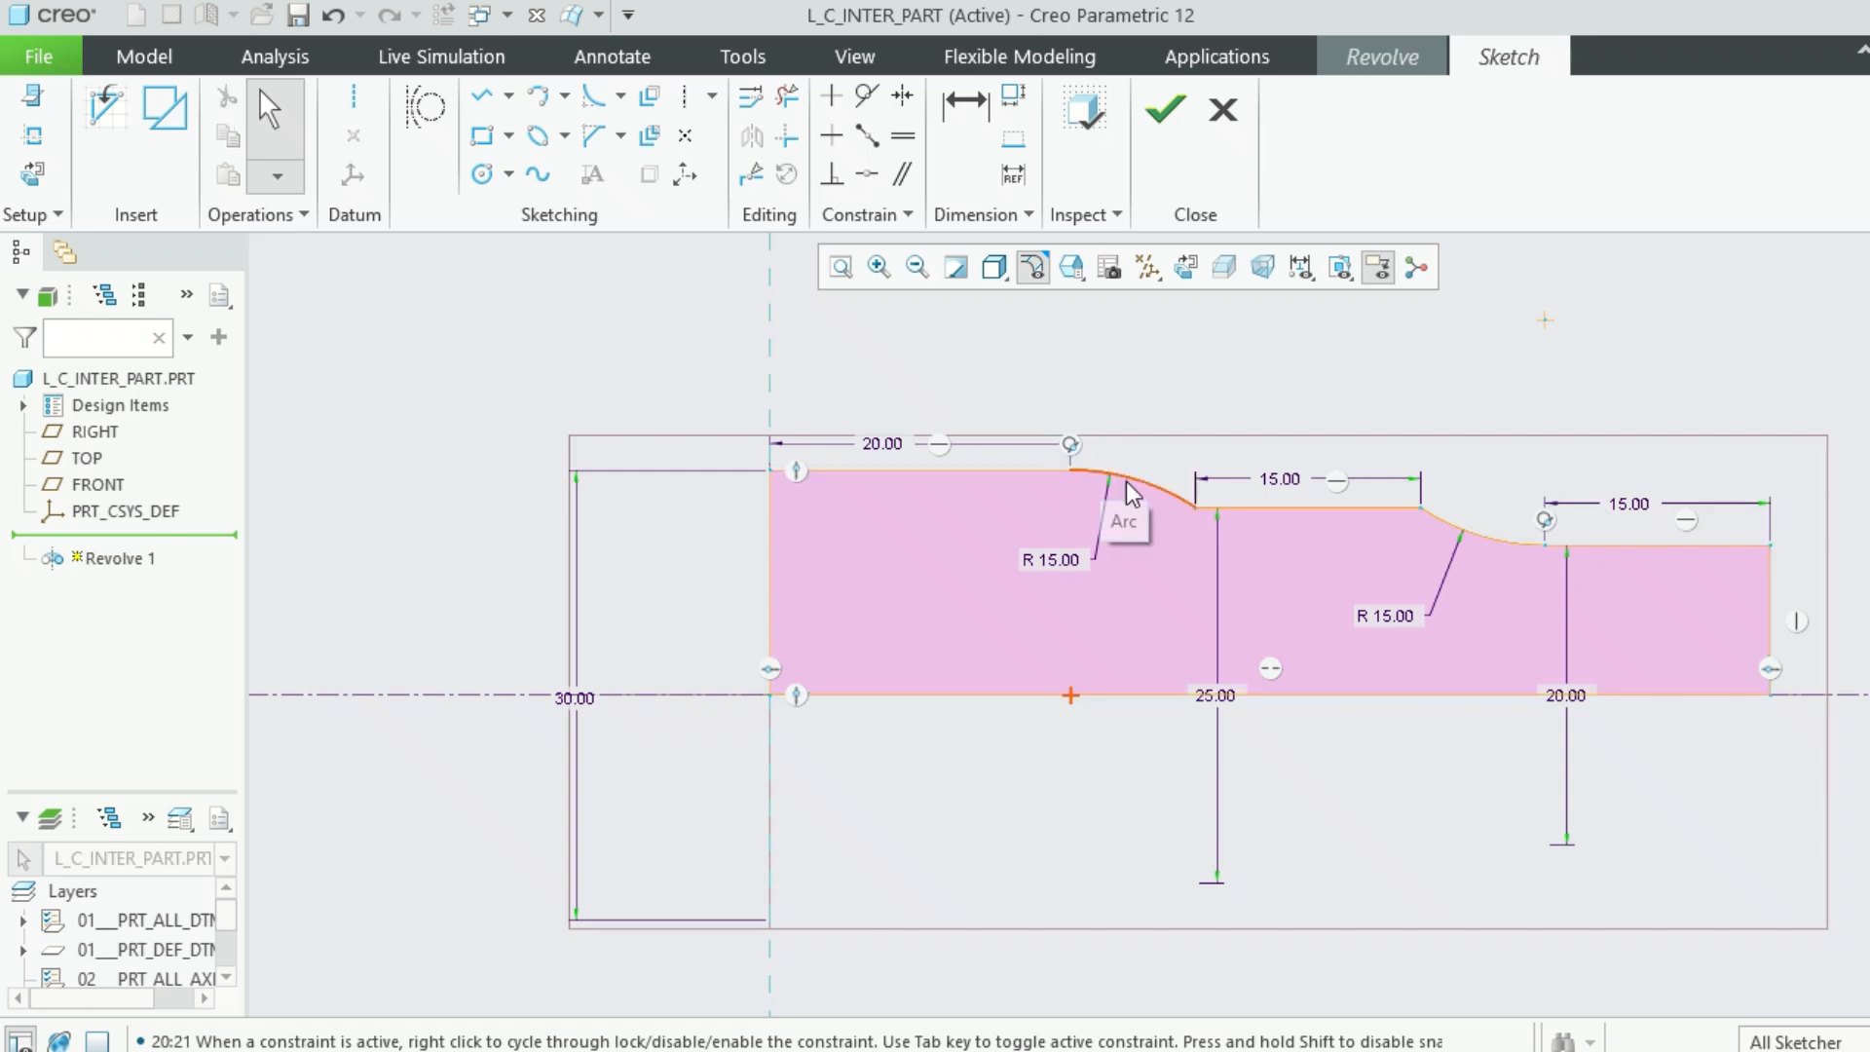
# Try to add length dimensions to both vertical end lines of the profile, and discard each conflicting dimension
pyautogui.click(964, 107)
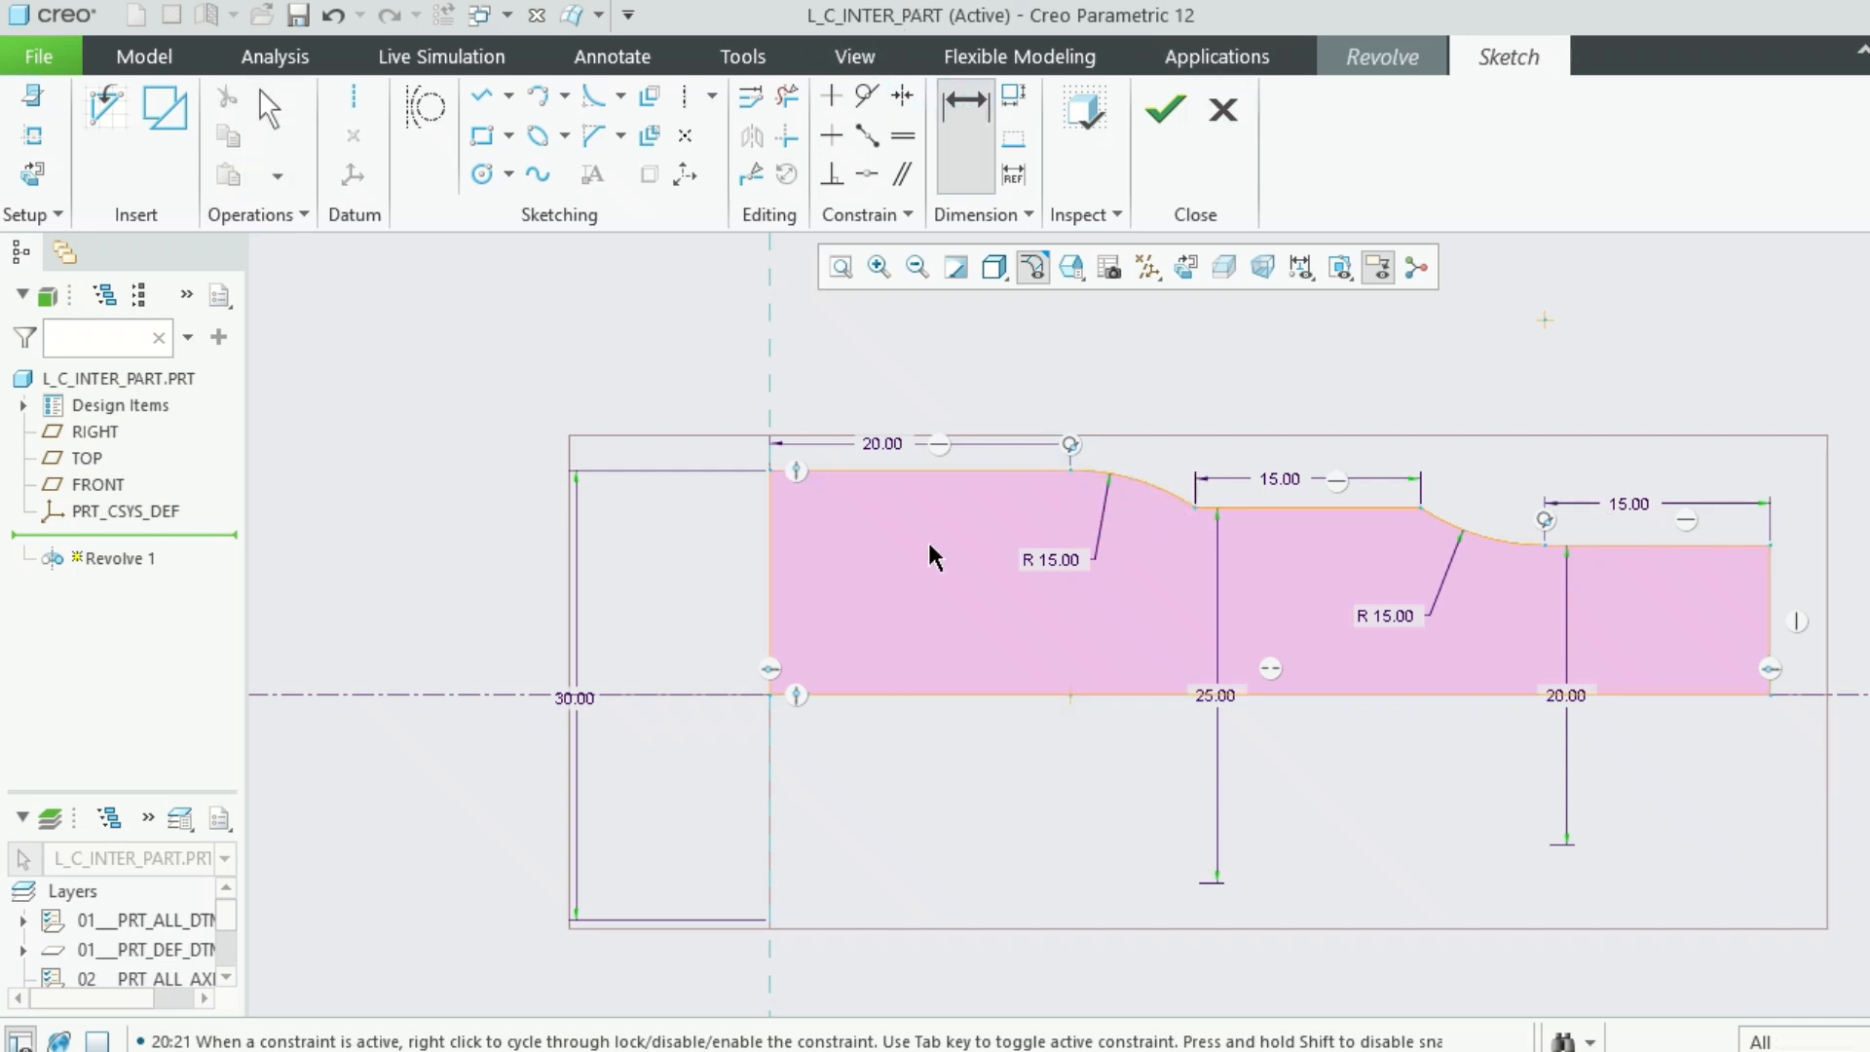
pyautogui.click(1772, 628)
pyautogui.middleClick(1338, 857)
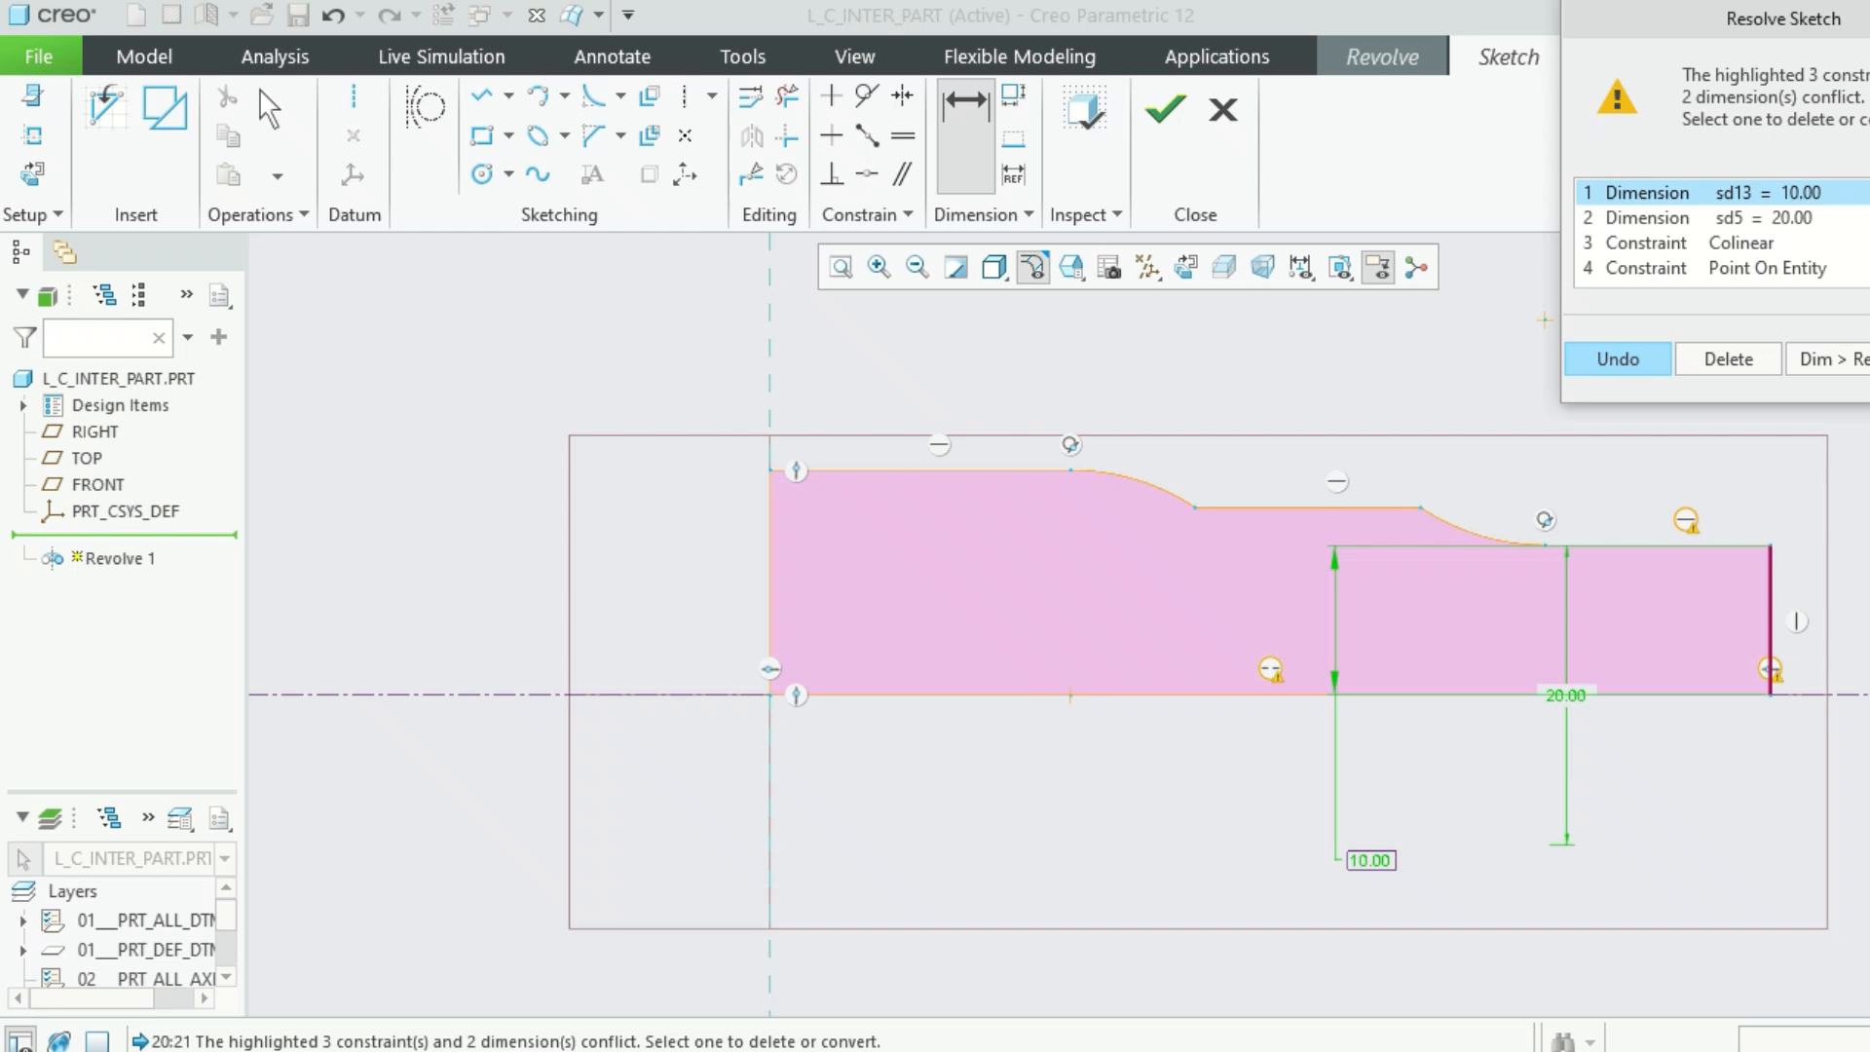
pyautogui.click(1727, 360)
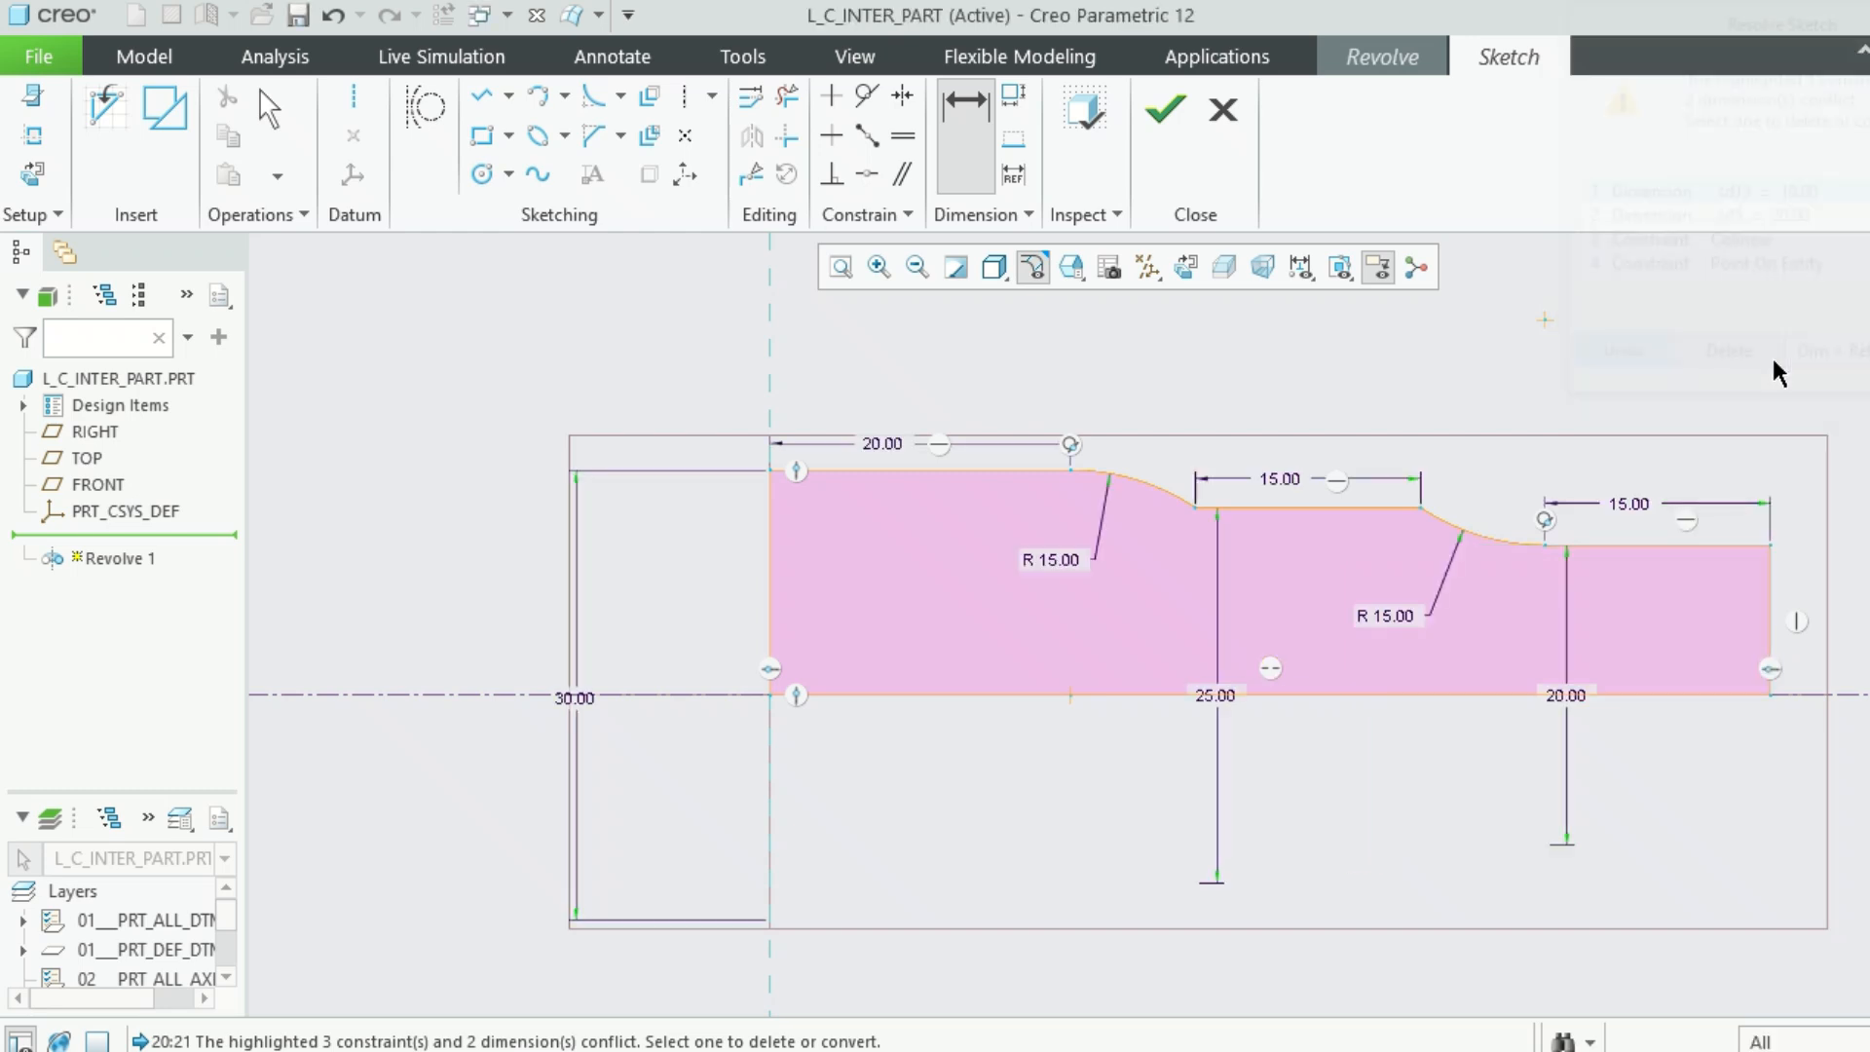
pyautogui.click(770, 590)
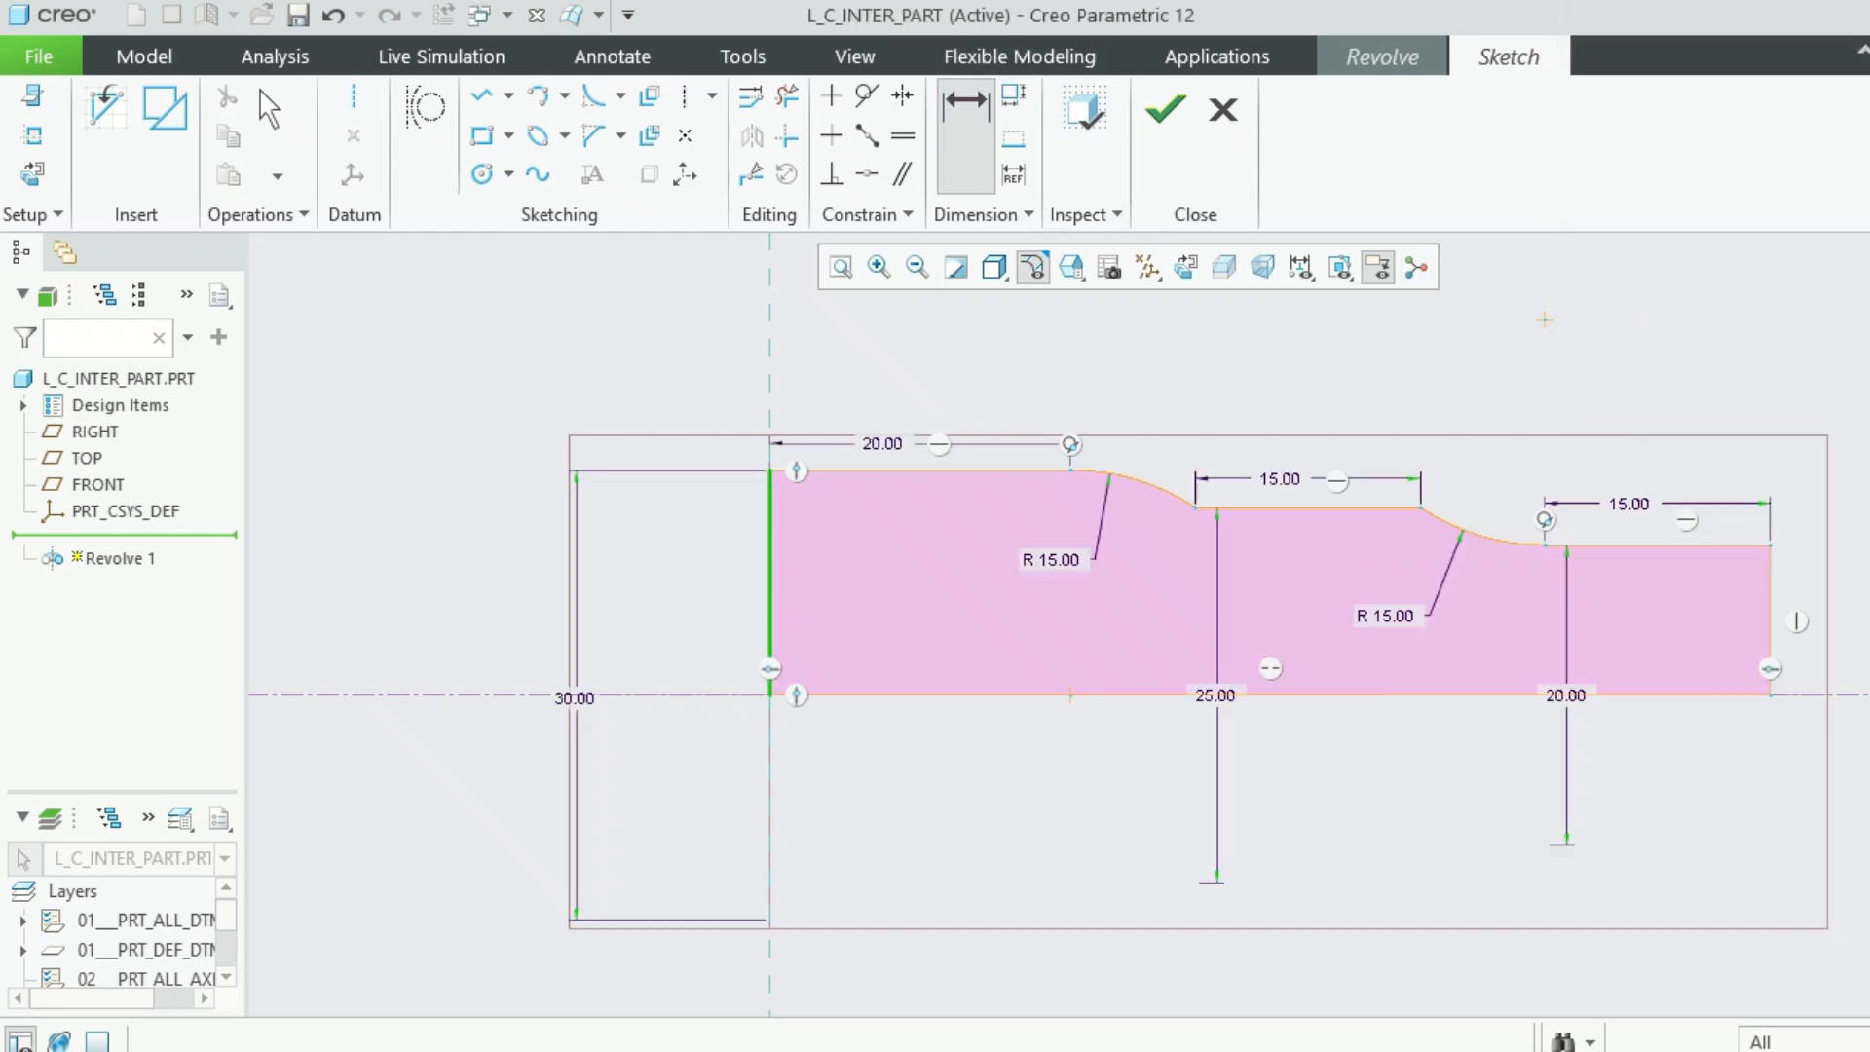
pyautogui.middleClick(1645, 899)
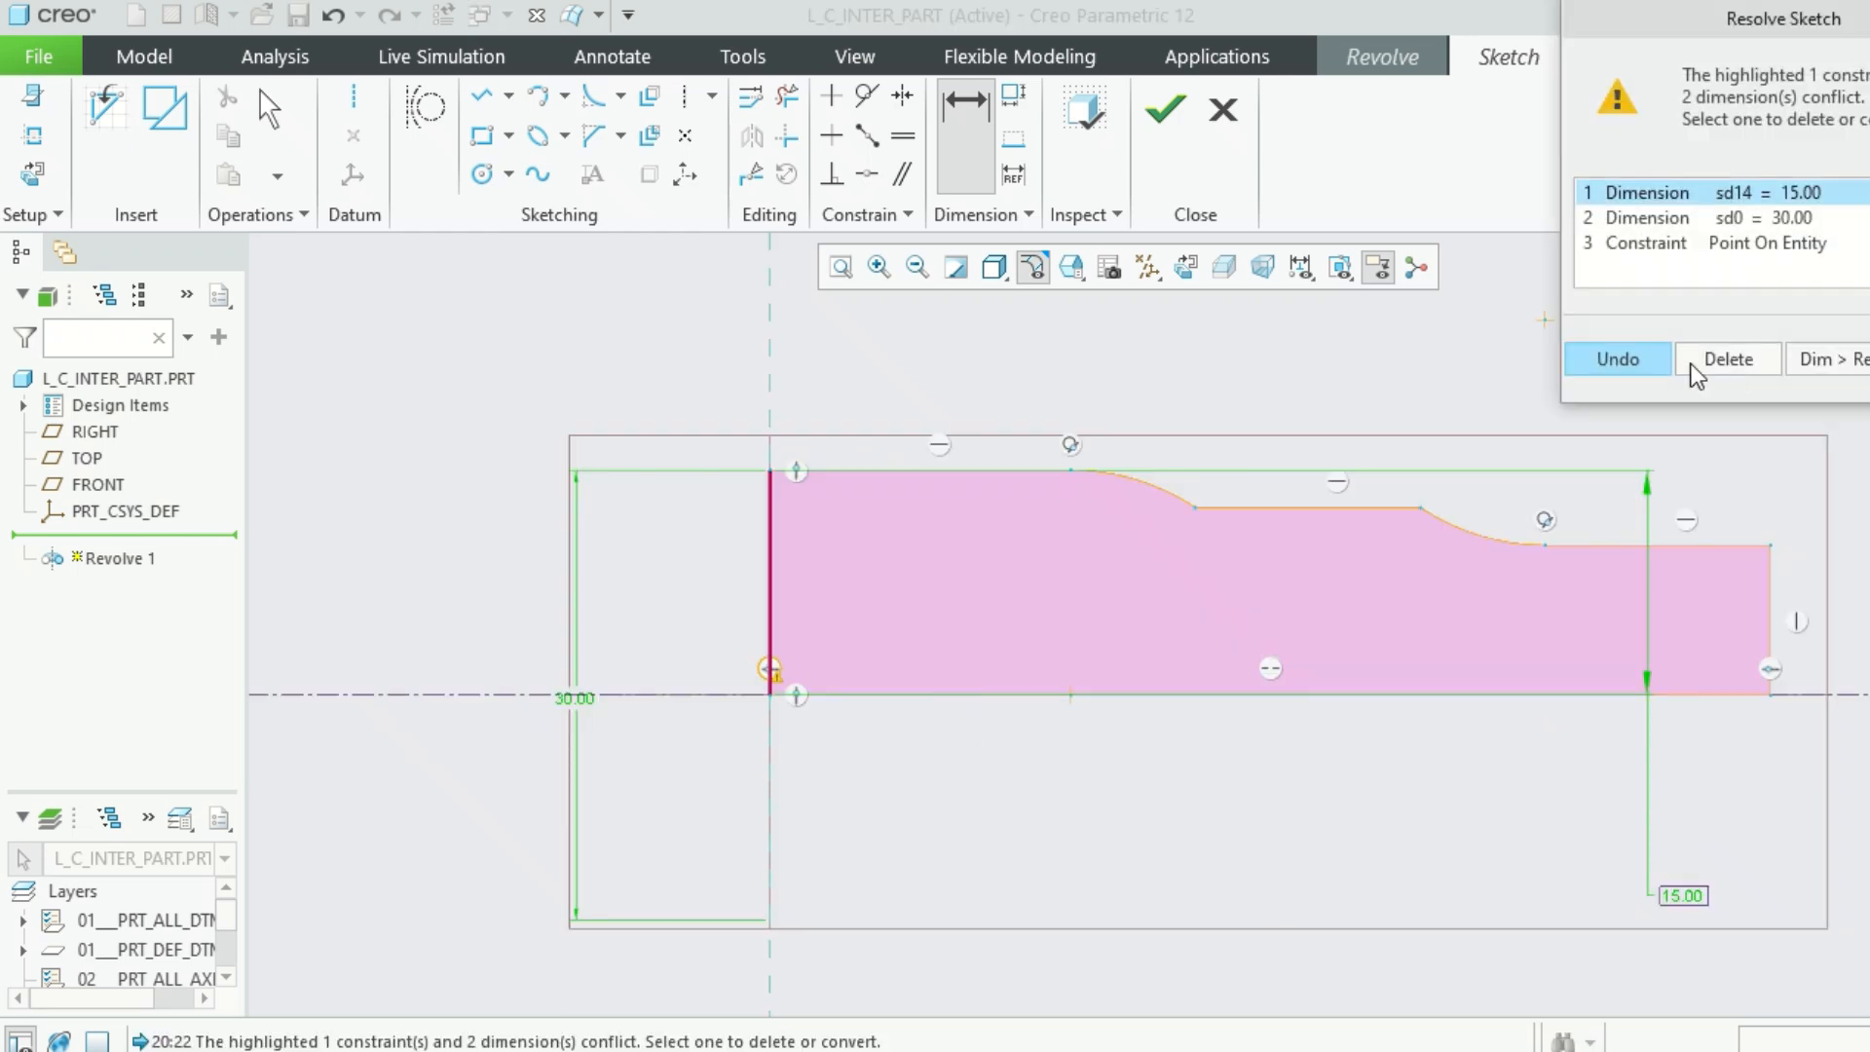
pyautogui.click(1624, 361)
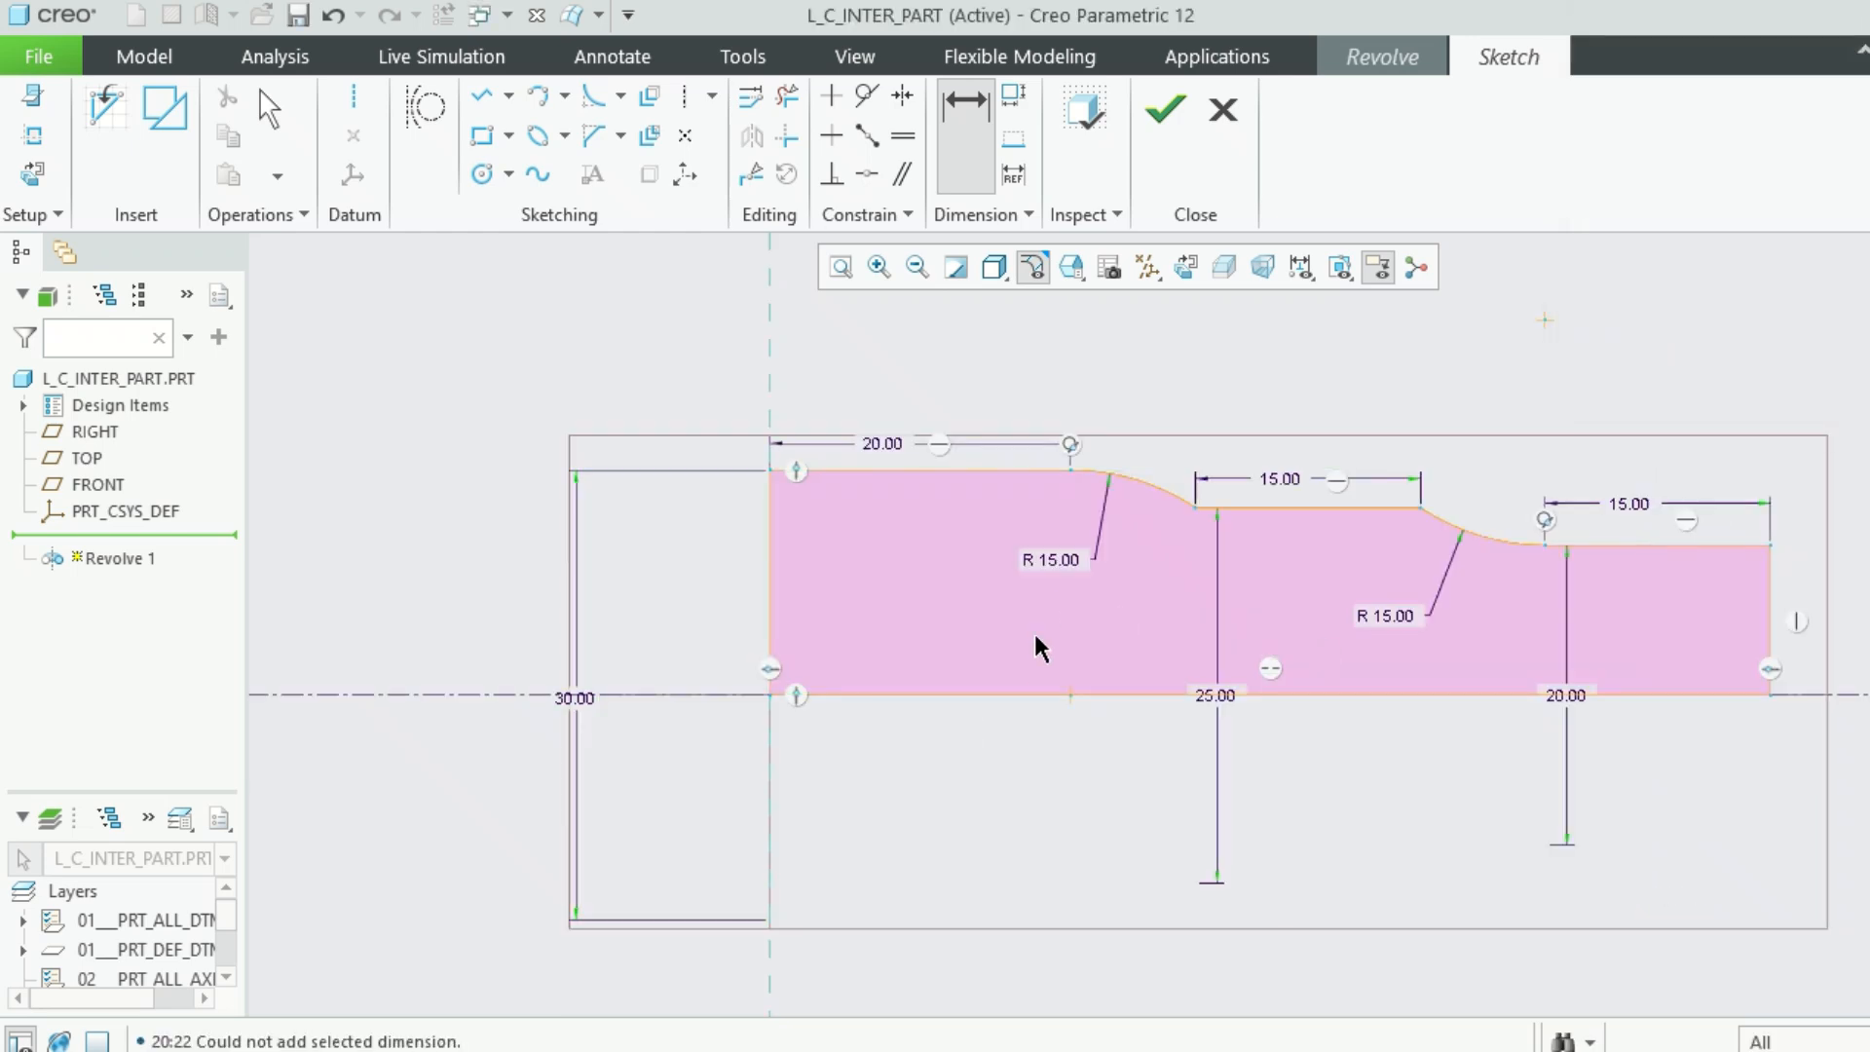
# Add an overall length dimension to the profile's horizontal line along the axis
pyautogui.click(1054, 693)
pyautogui.middleClick(1085, 806)
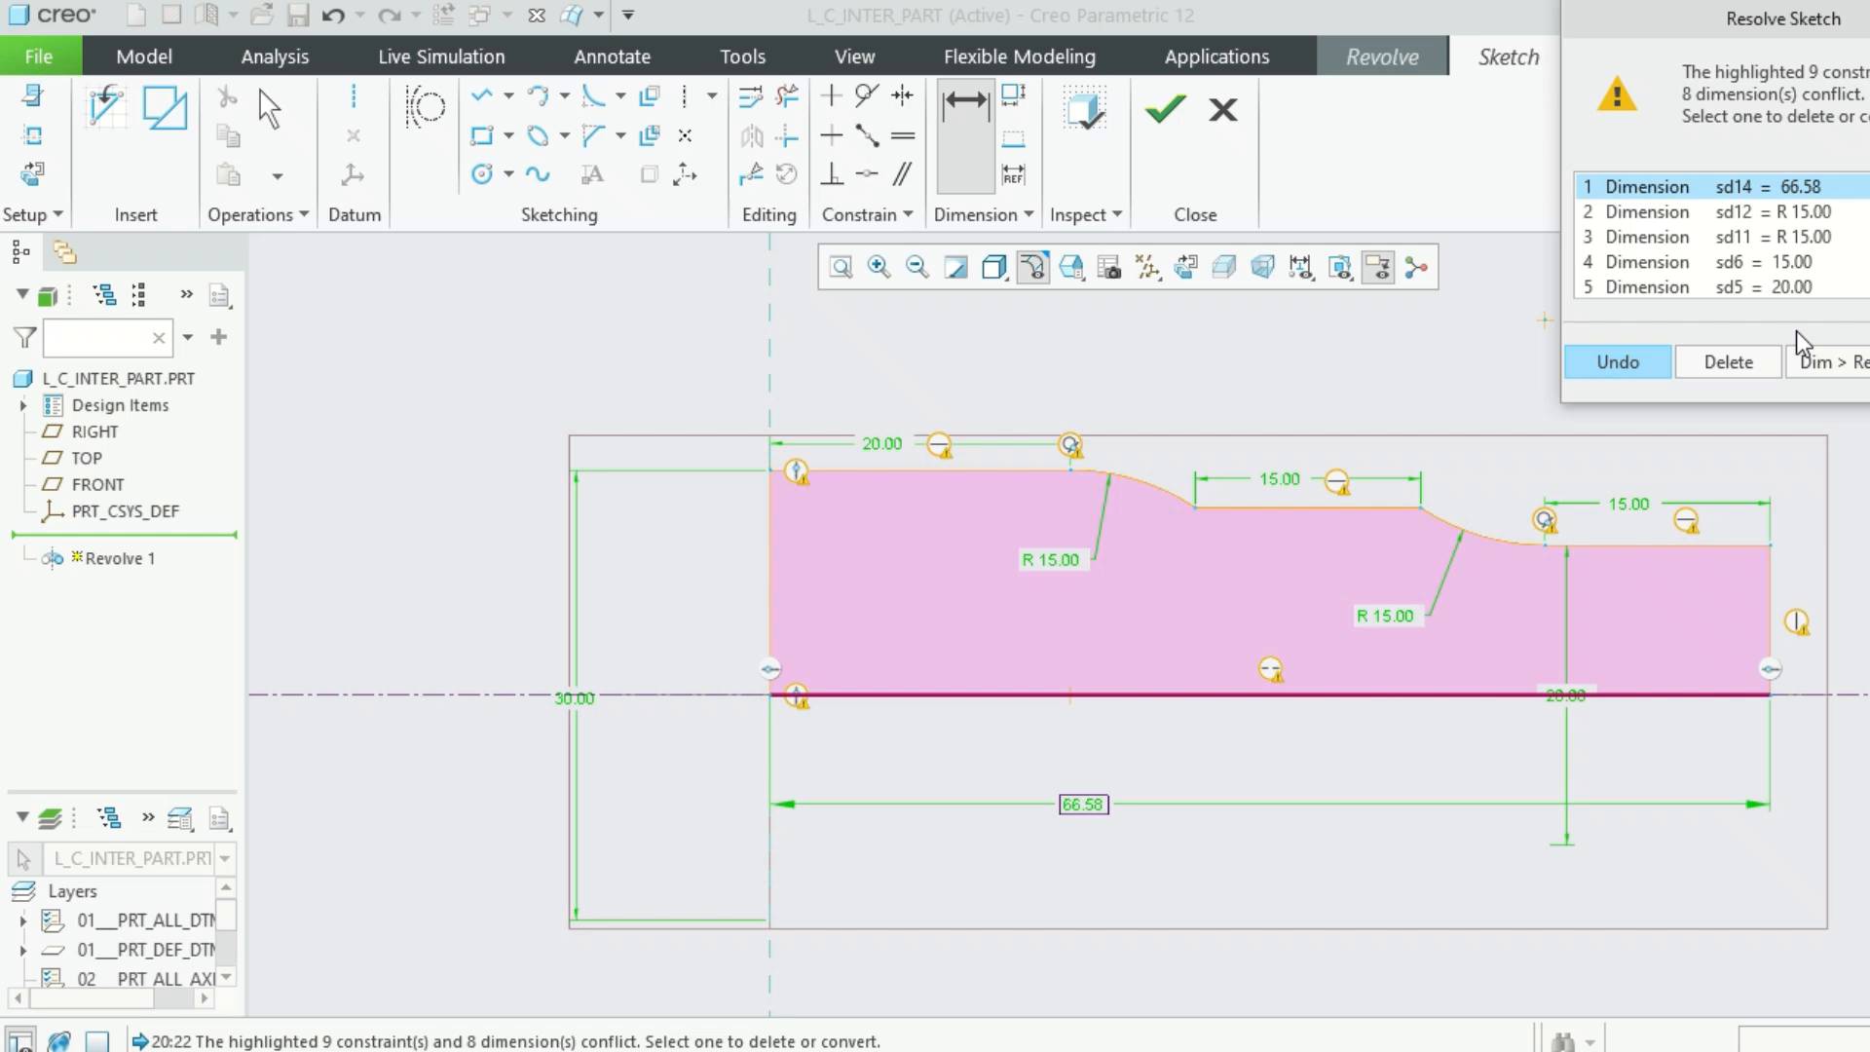
# Examine each sketch dimension and constraint in conflict with the new overall length dimension, and discard that dimension
pyautogui.click(1810, 209)
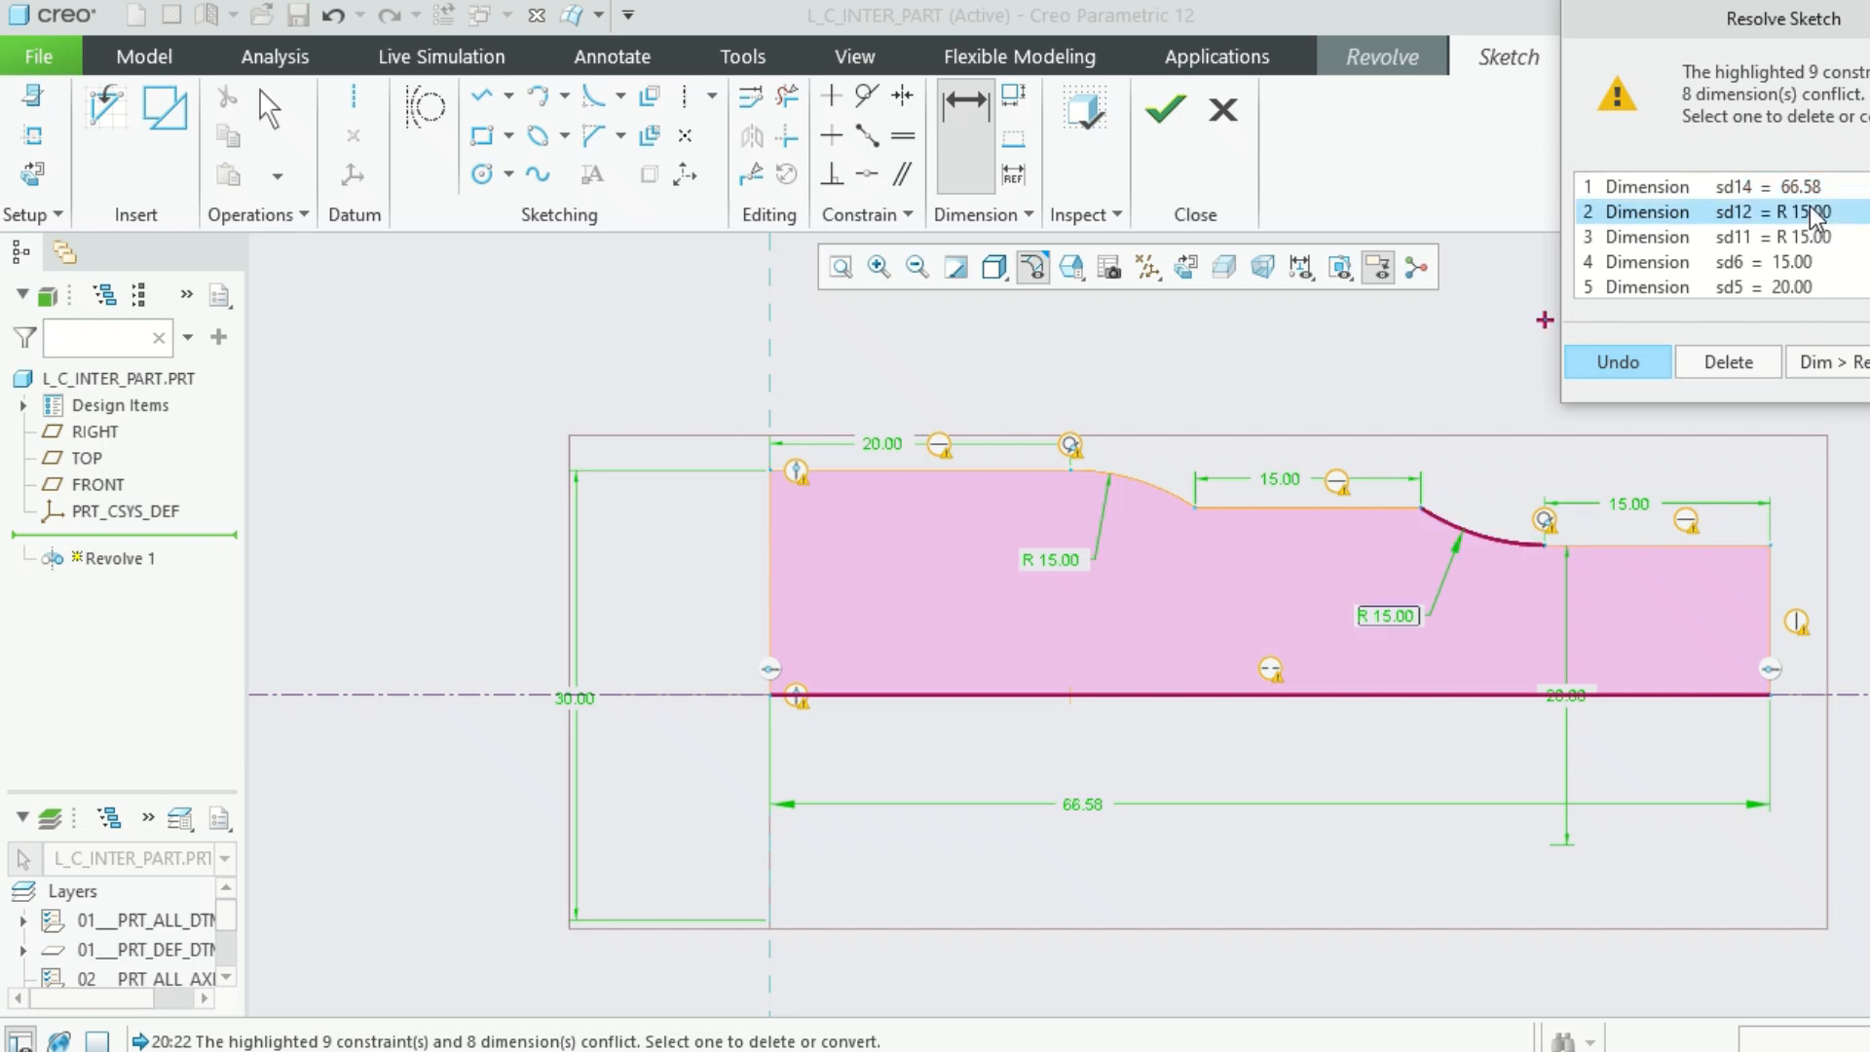
pyautogui.click(1811, 239)
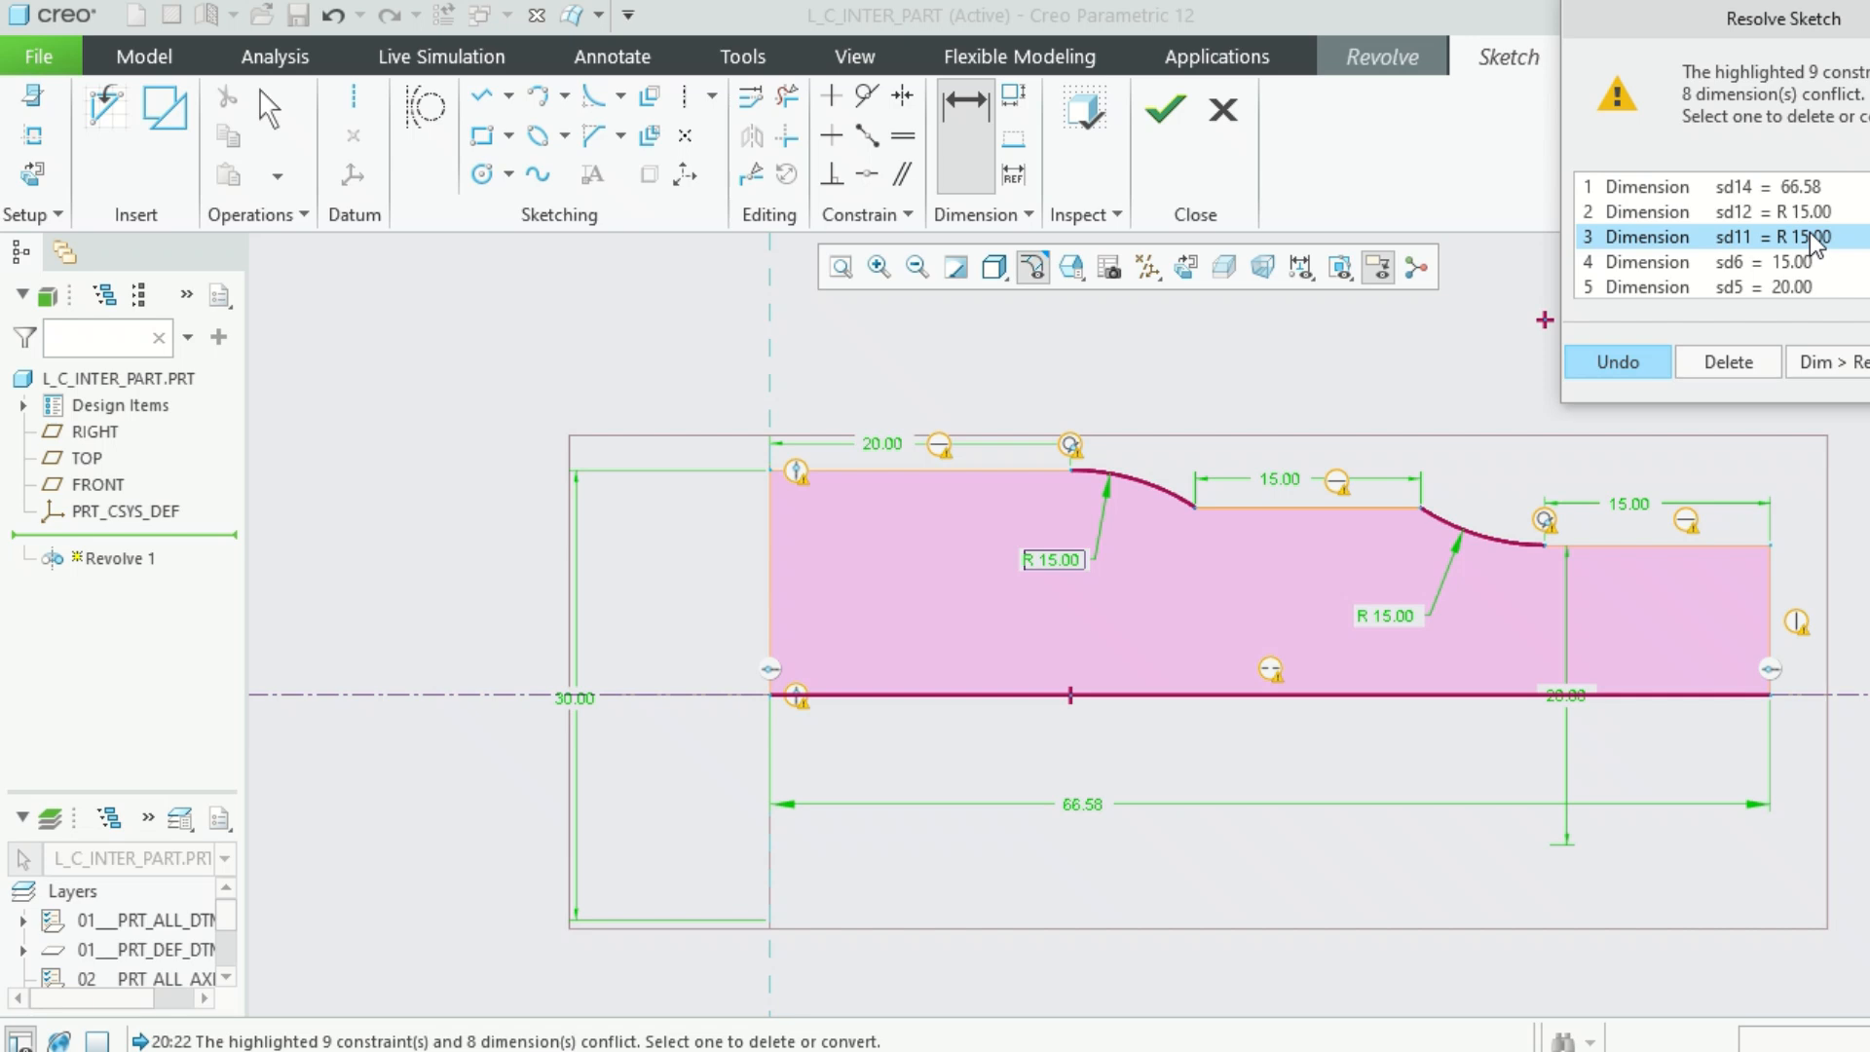
pyautogui.click(1811, 263)
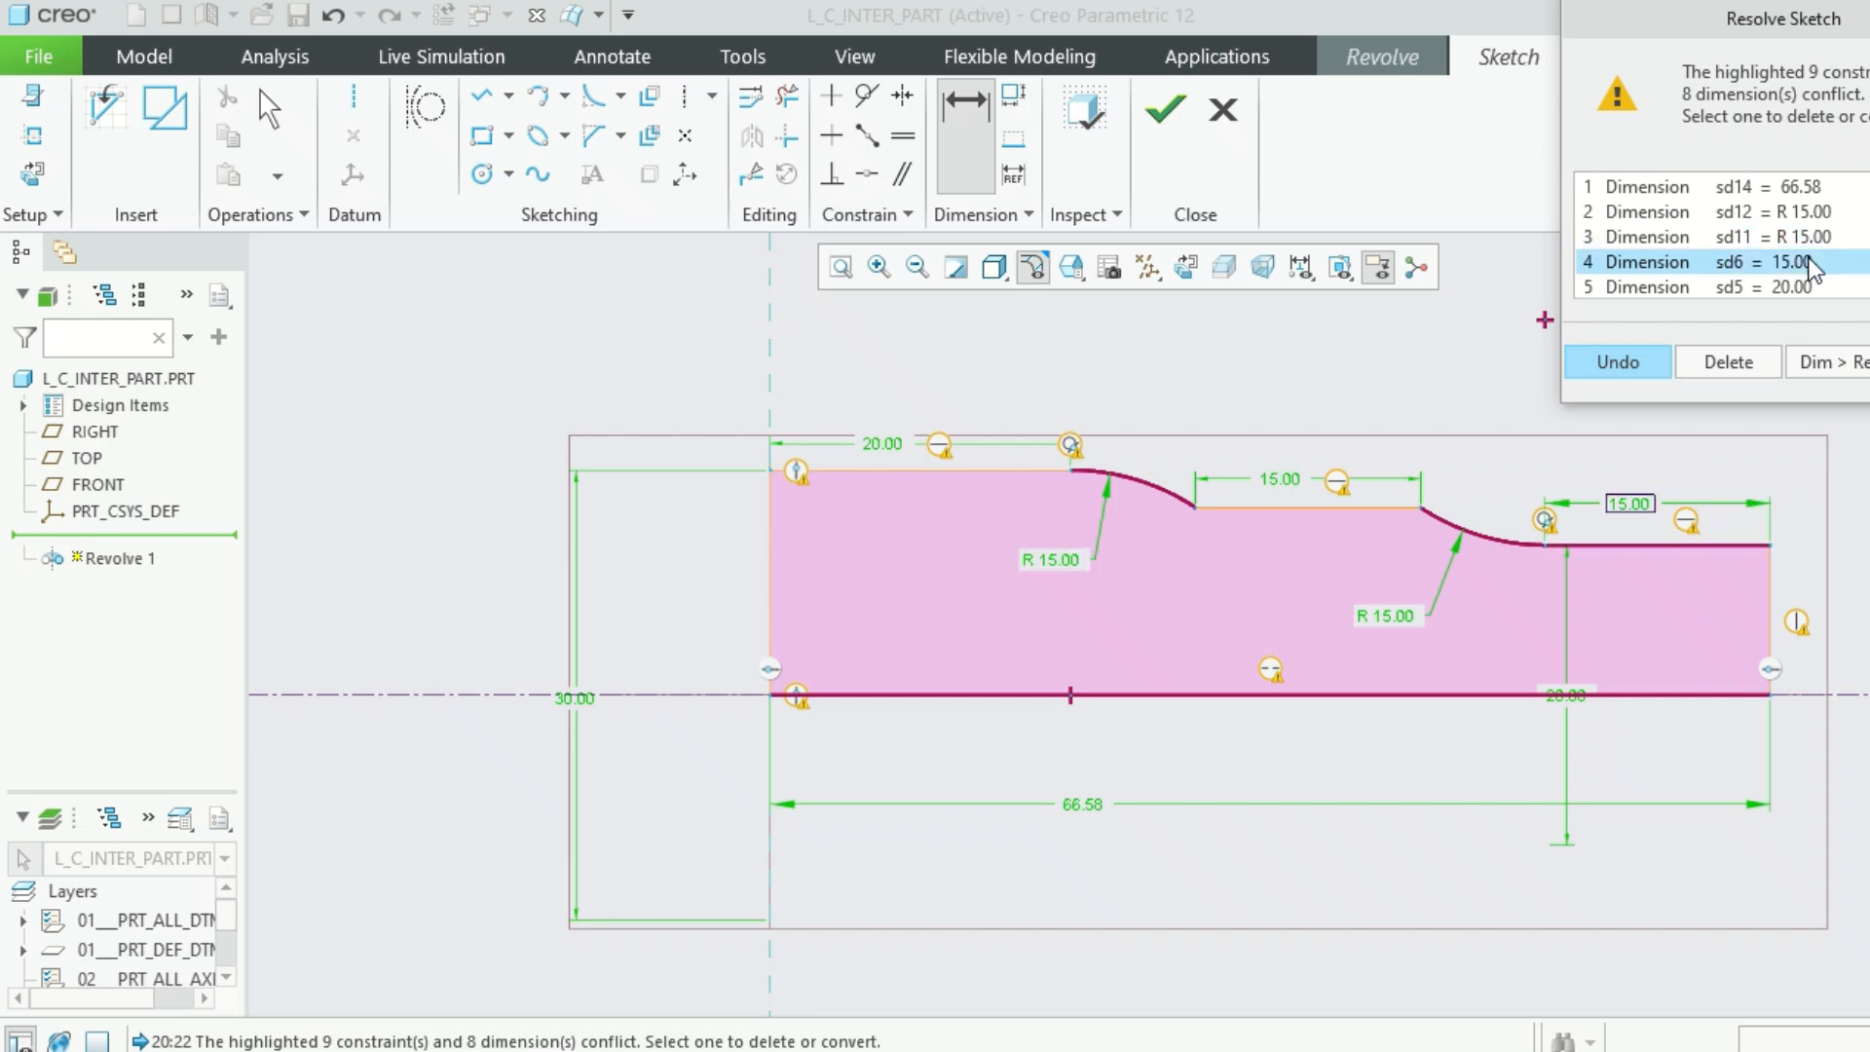
pyautogui.click(1797, 291)
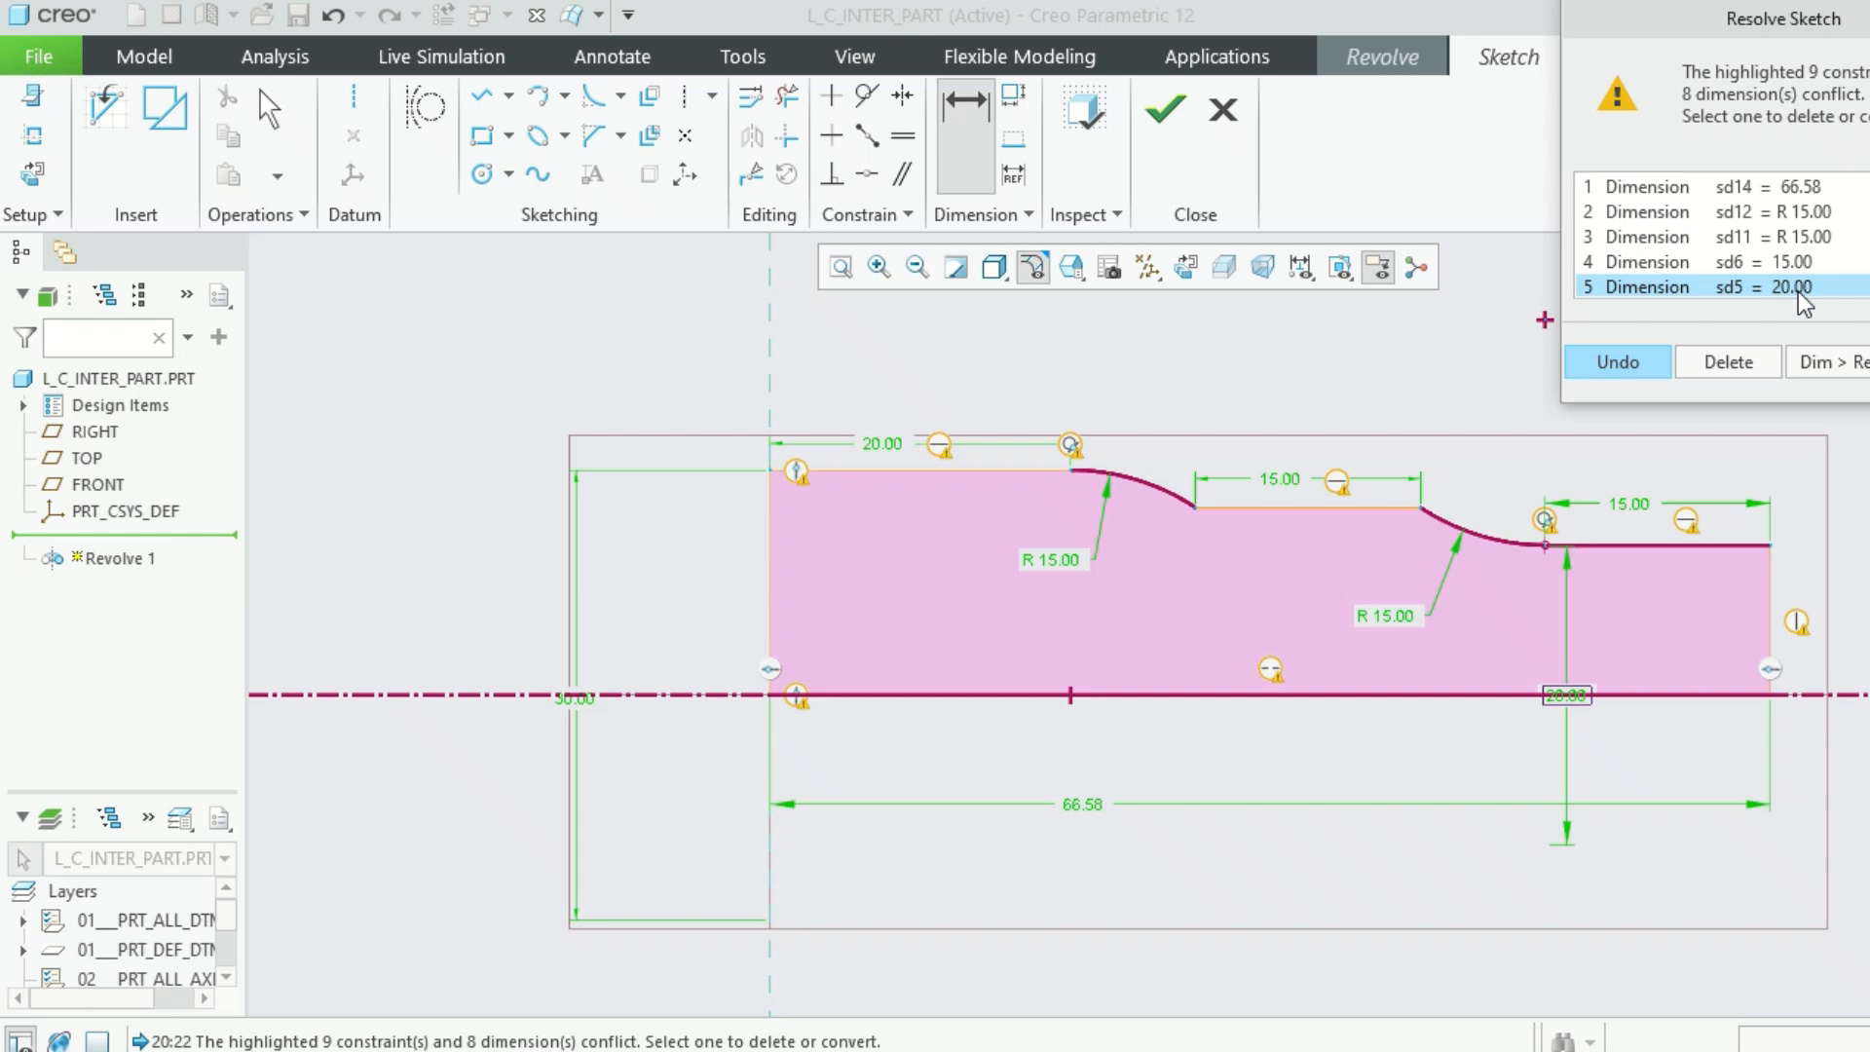
pyautogui.scroll(-2, 1798, 290)
pyautogui.scroll(1, 1798, 226)
pyautogui.click(1798, 237)
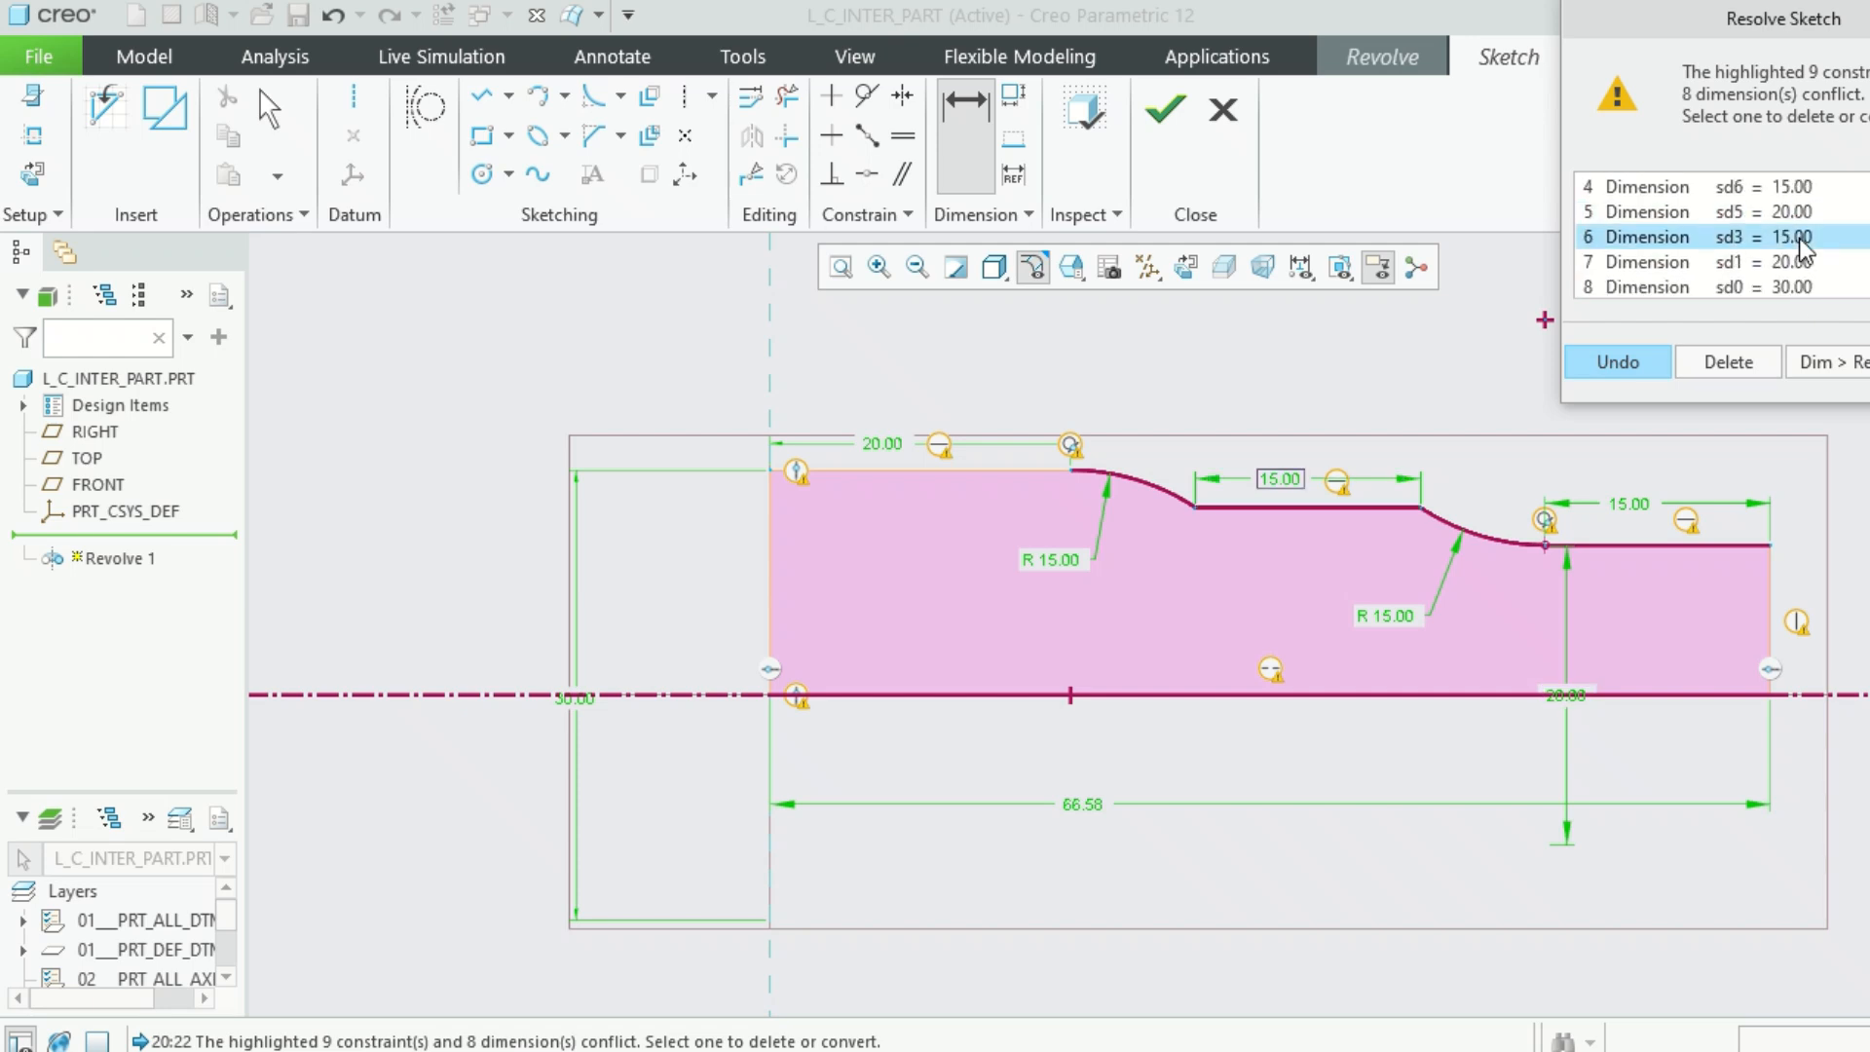
pyautogui.click(1801, 265)
pyautogui.click(1802, 286)
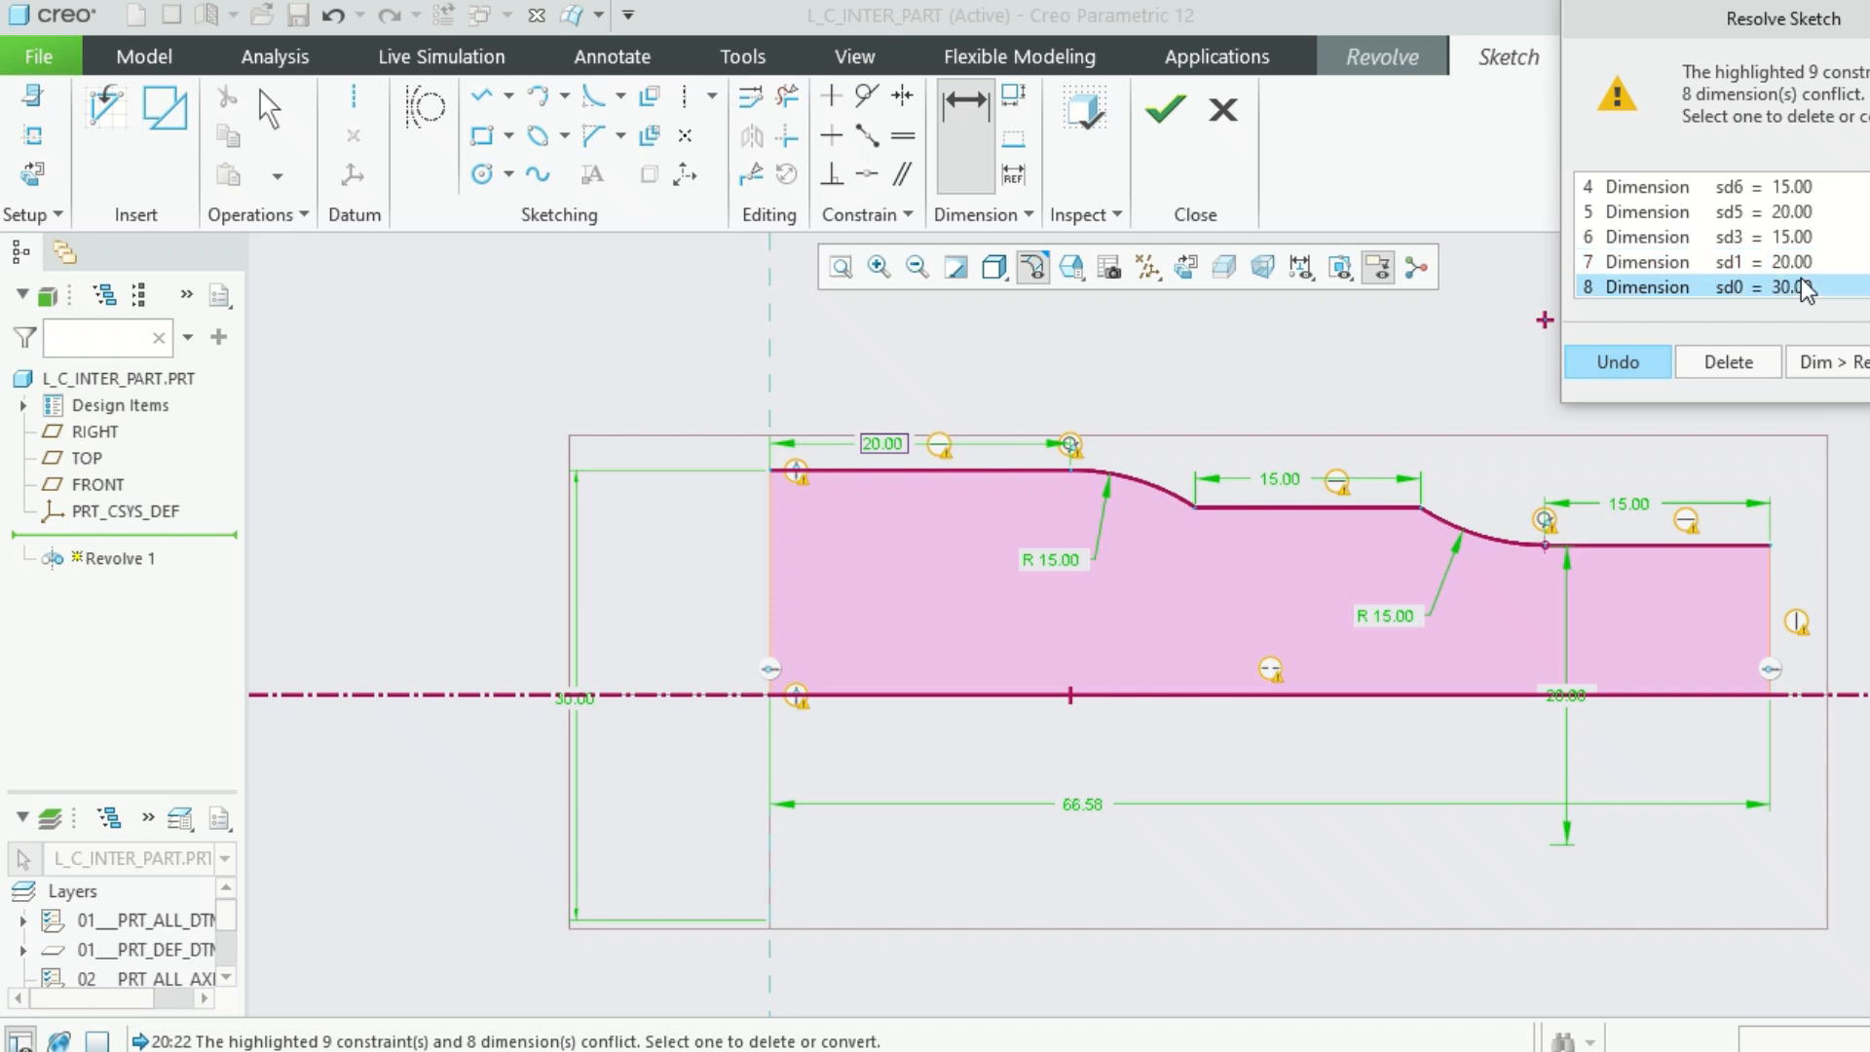
pyautogui.scroll(-1, 1800, 286)
pyautogui.click(1767, 237)
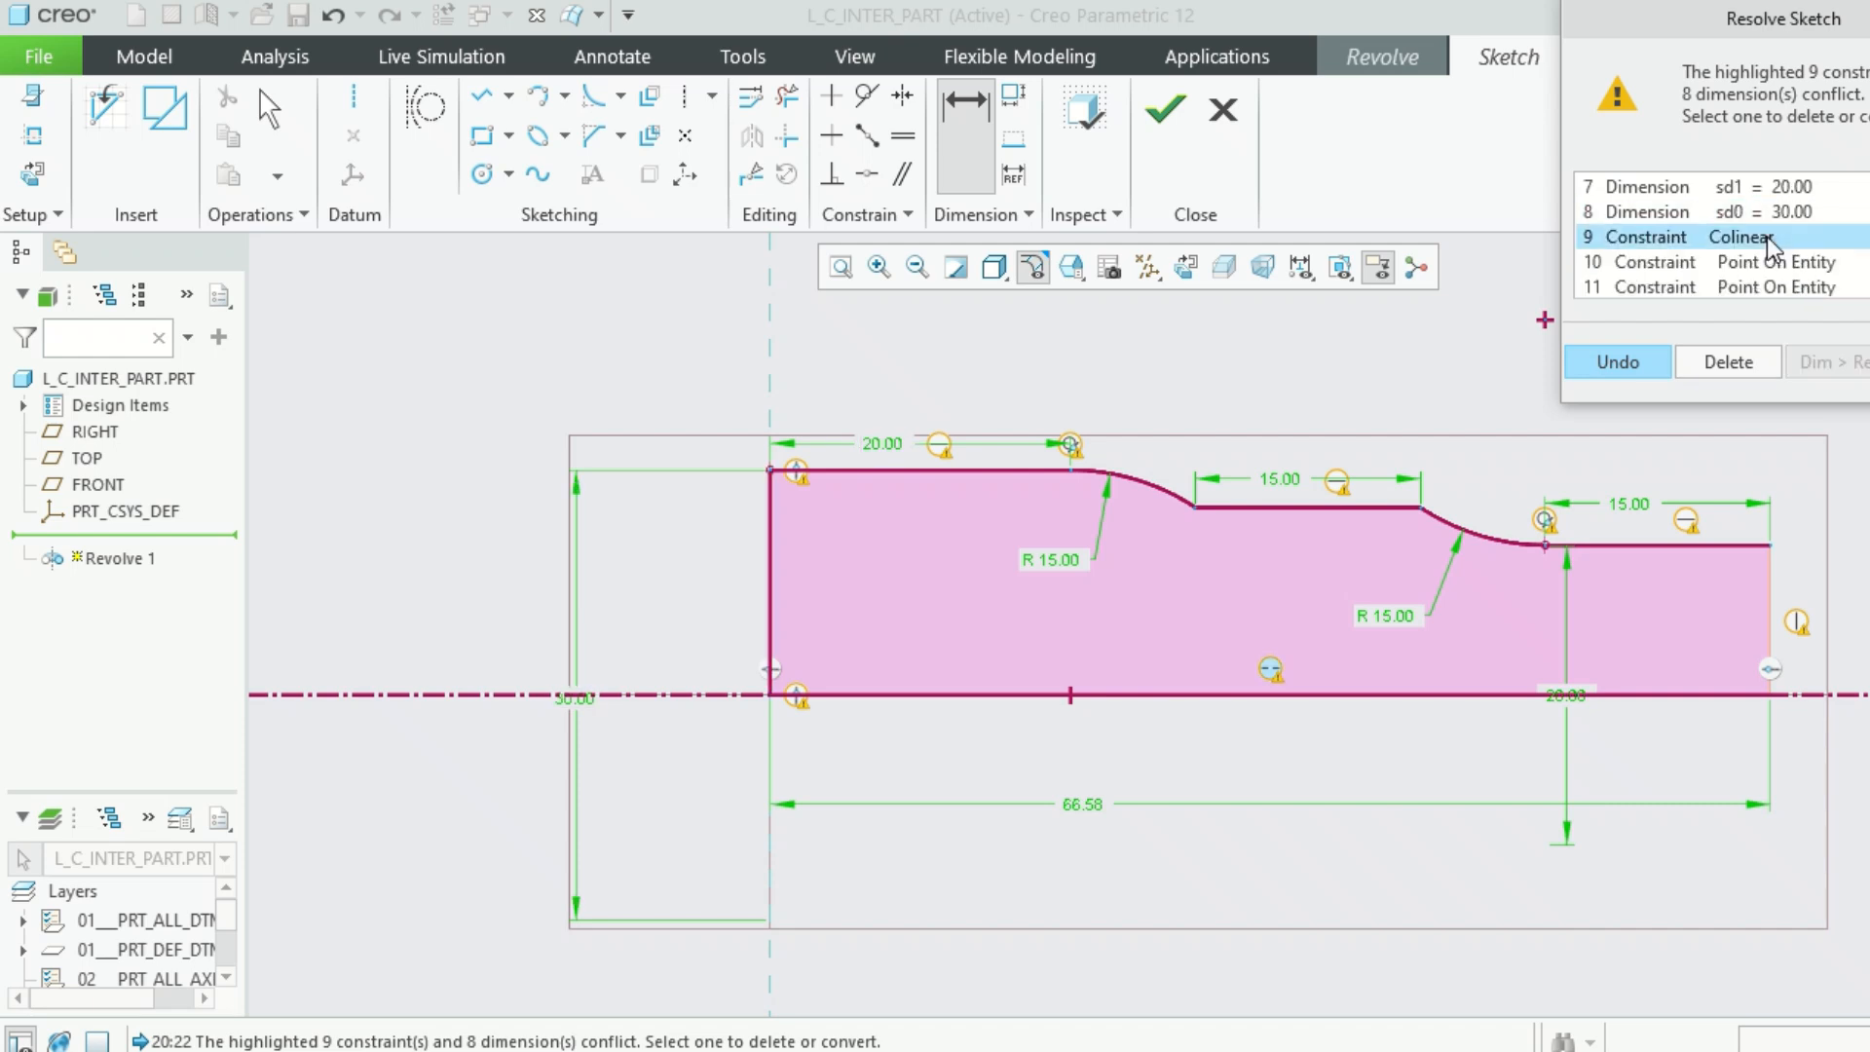
pyautogui.click(1768, 265)
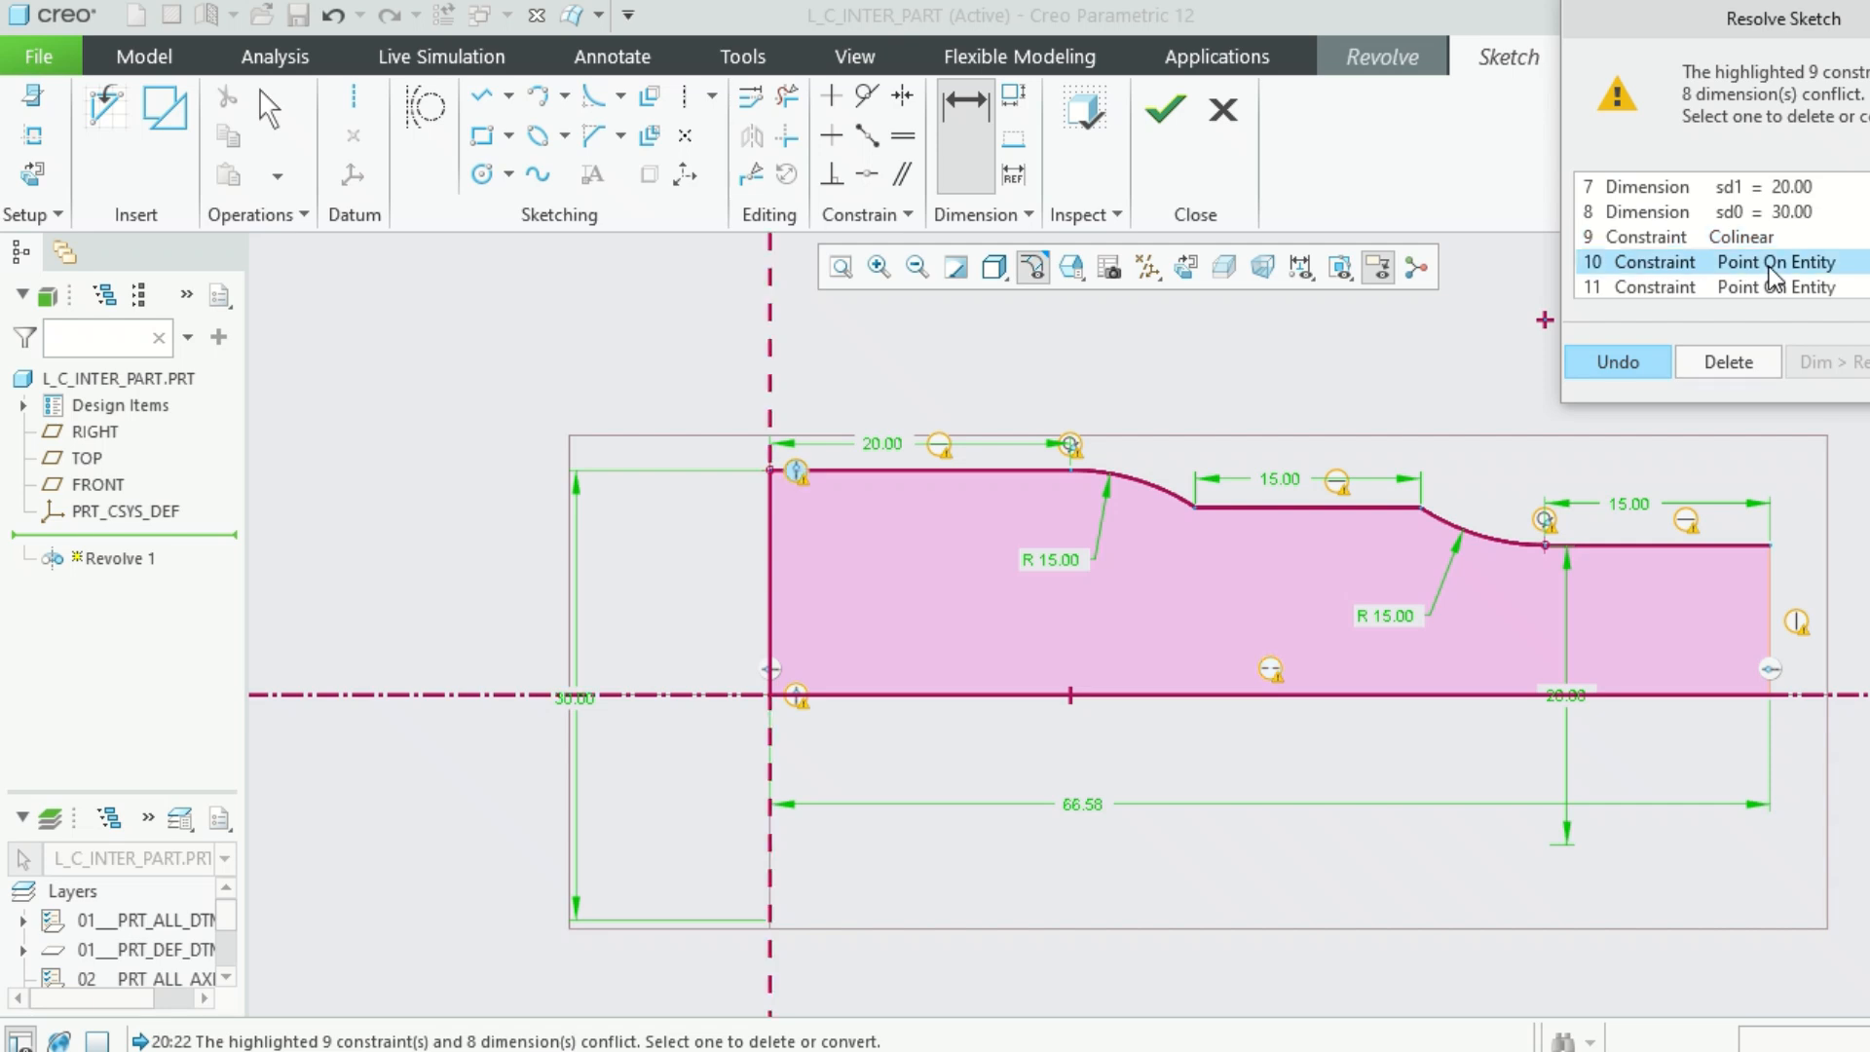
pyautogui.scroll(-1, 1773, 278)
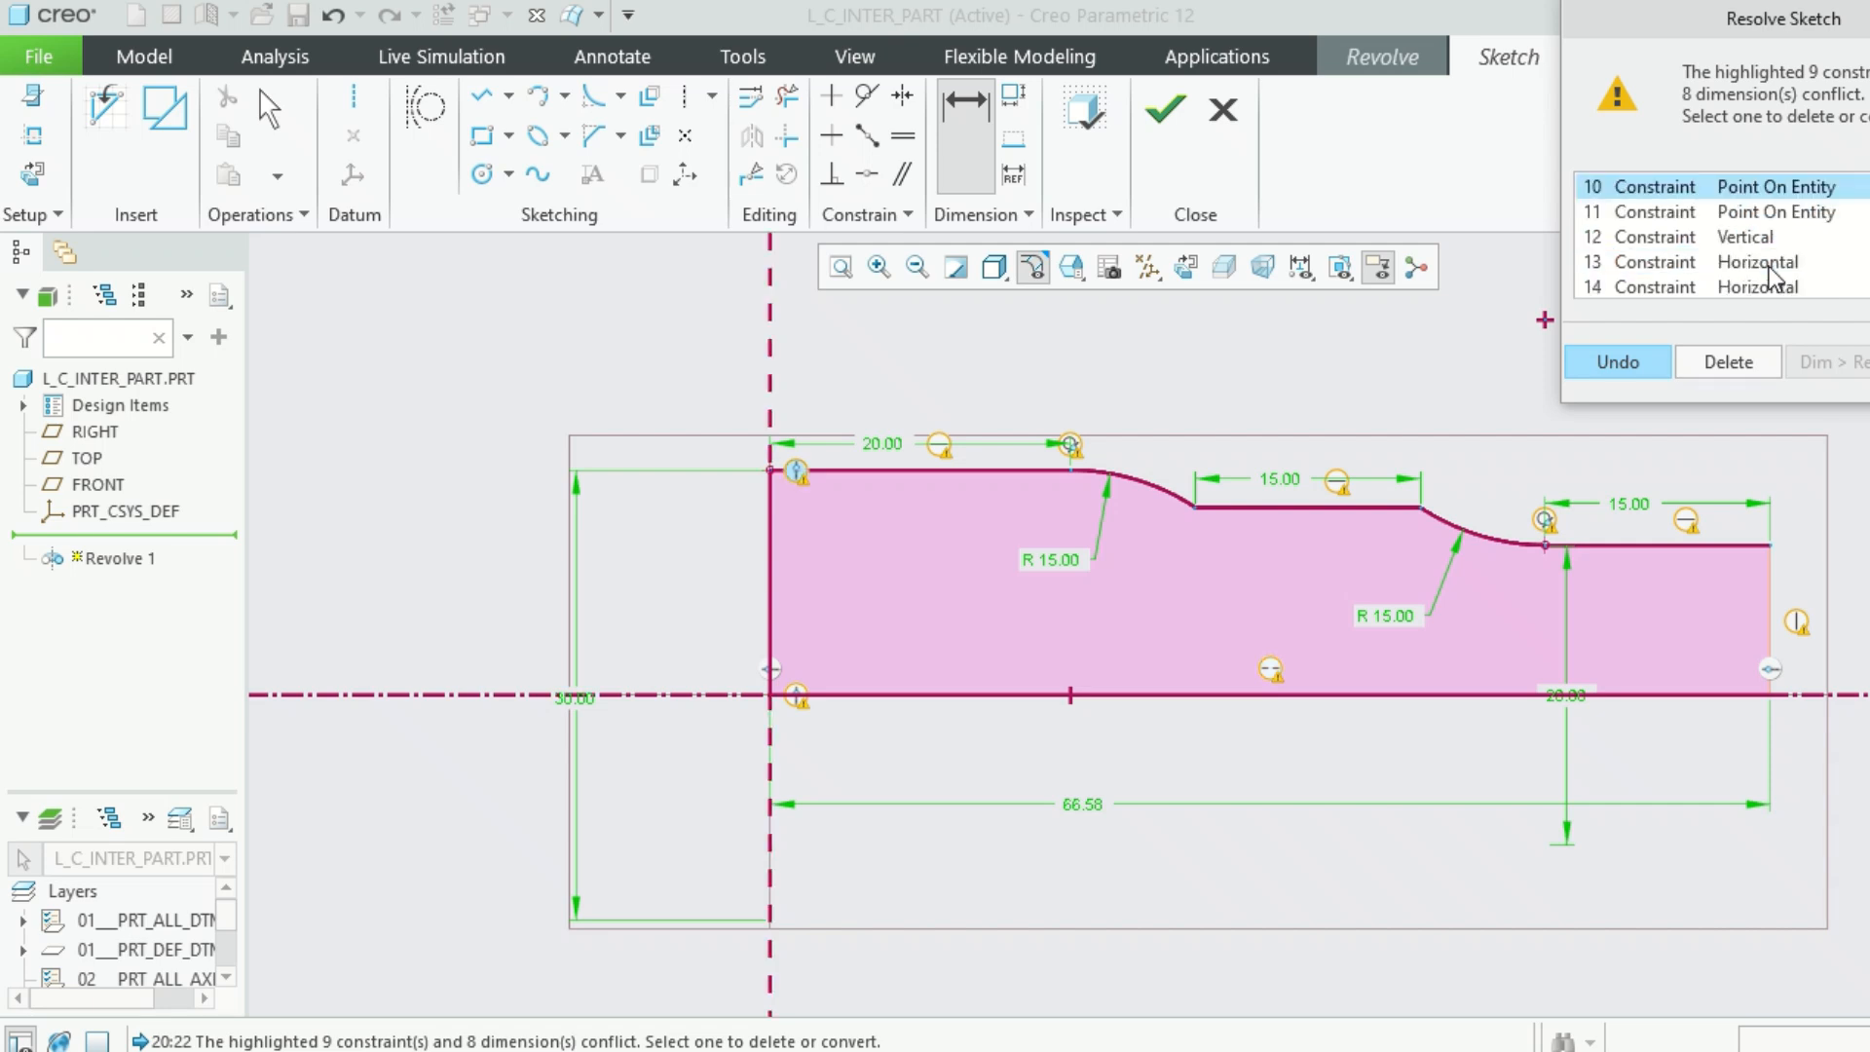
pyautogui.click(1779, 212)
pyautogui.click(1772, 233)
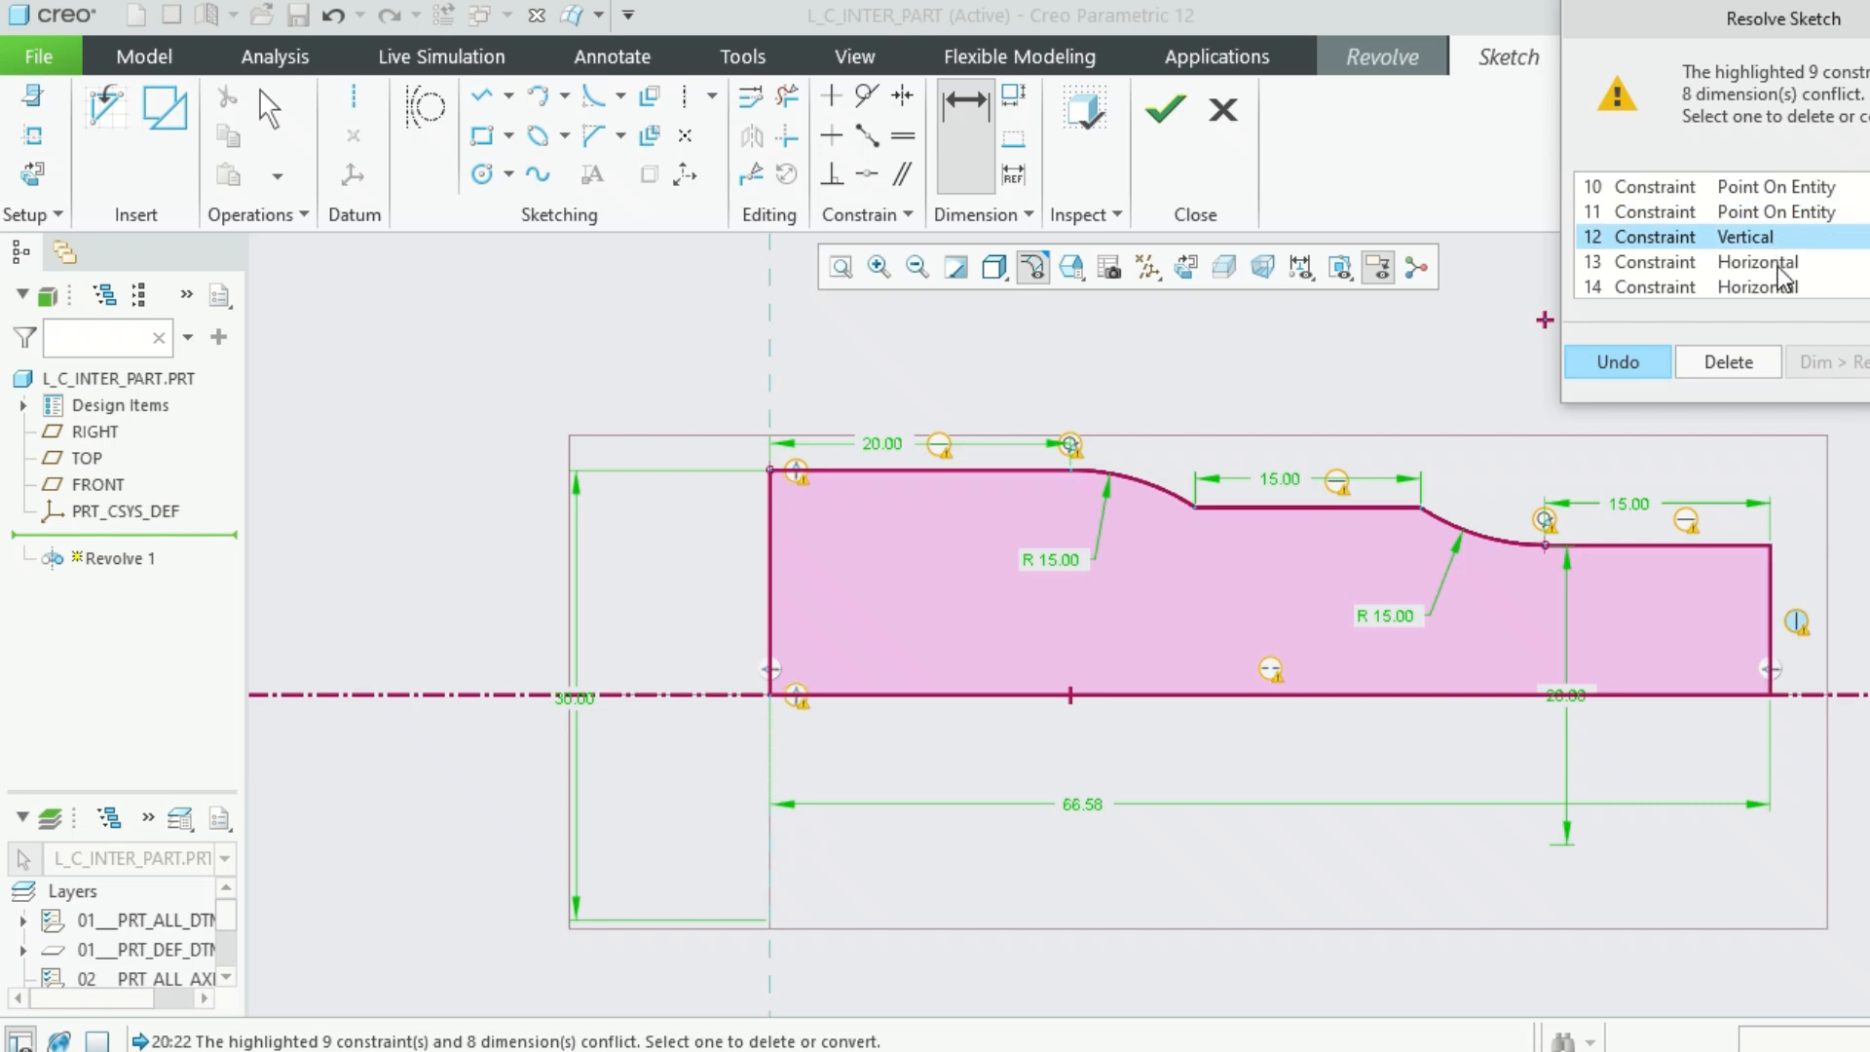
pyautogui.click(1779, 263)
pyautogui.click(1778, 283)
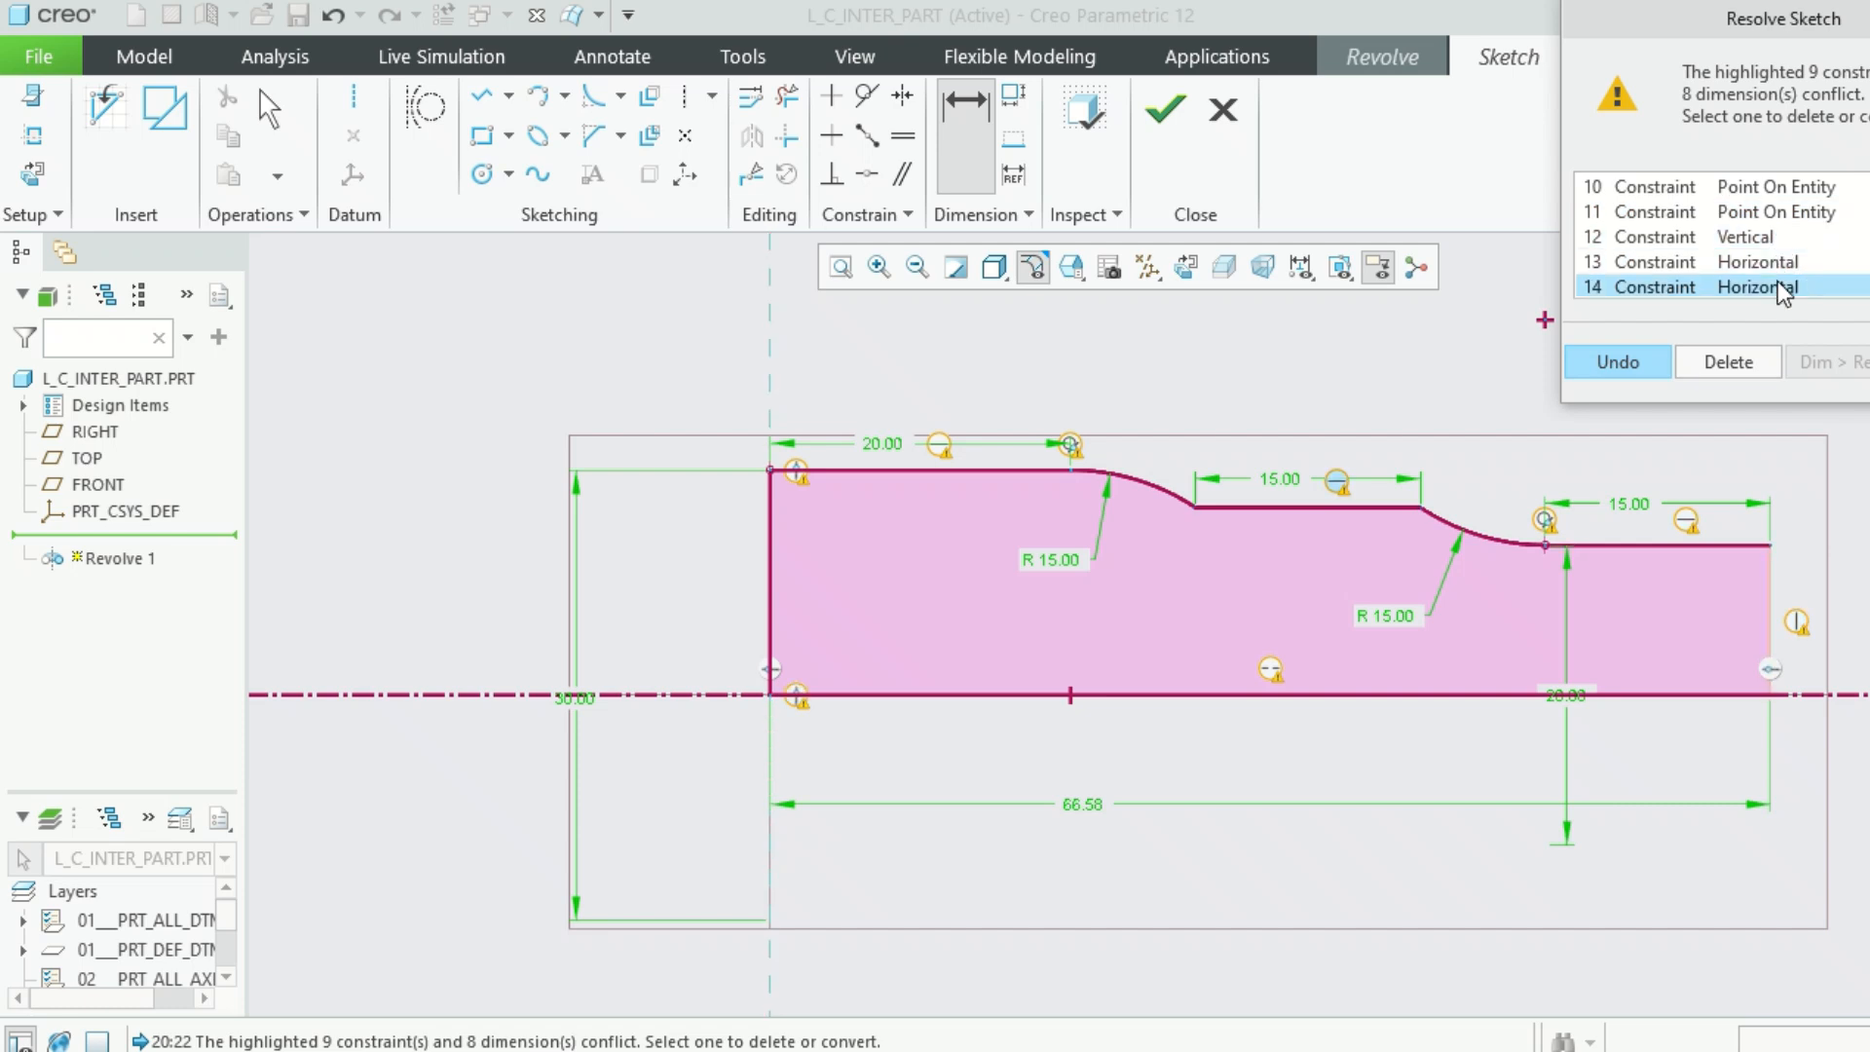
pyautogui.scroll(-1, 1779, 286)
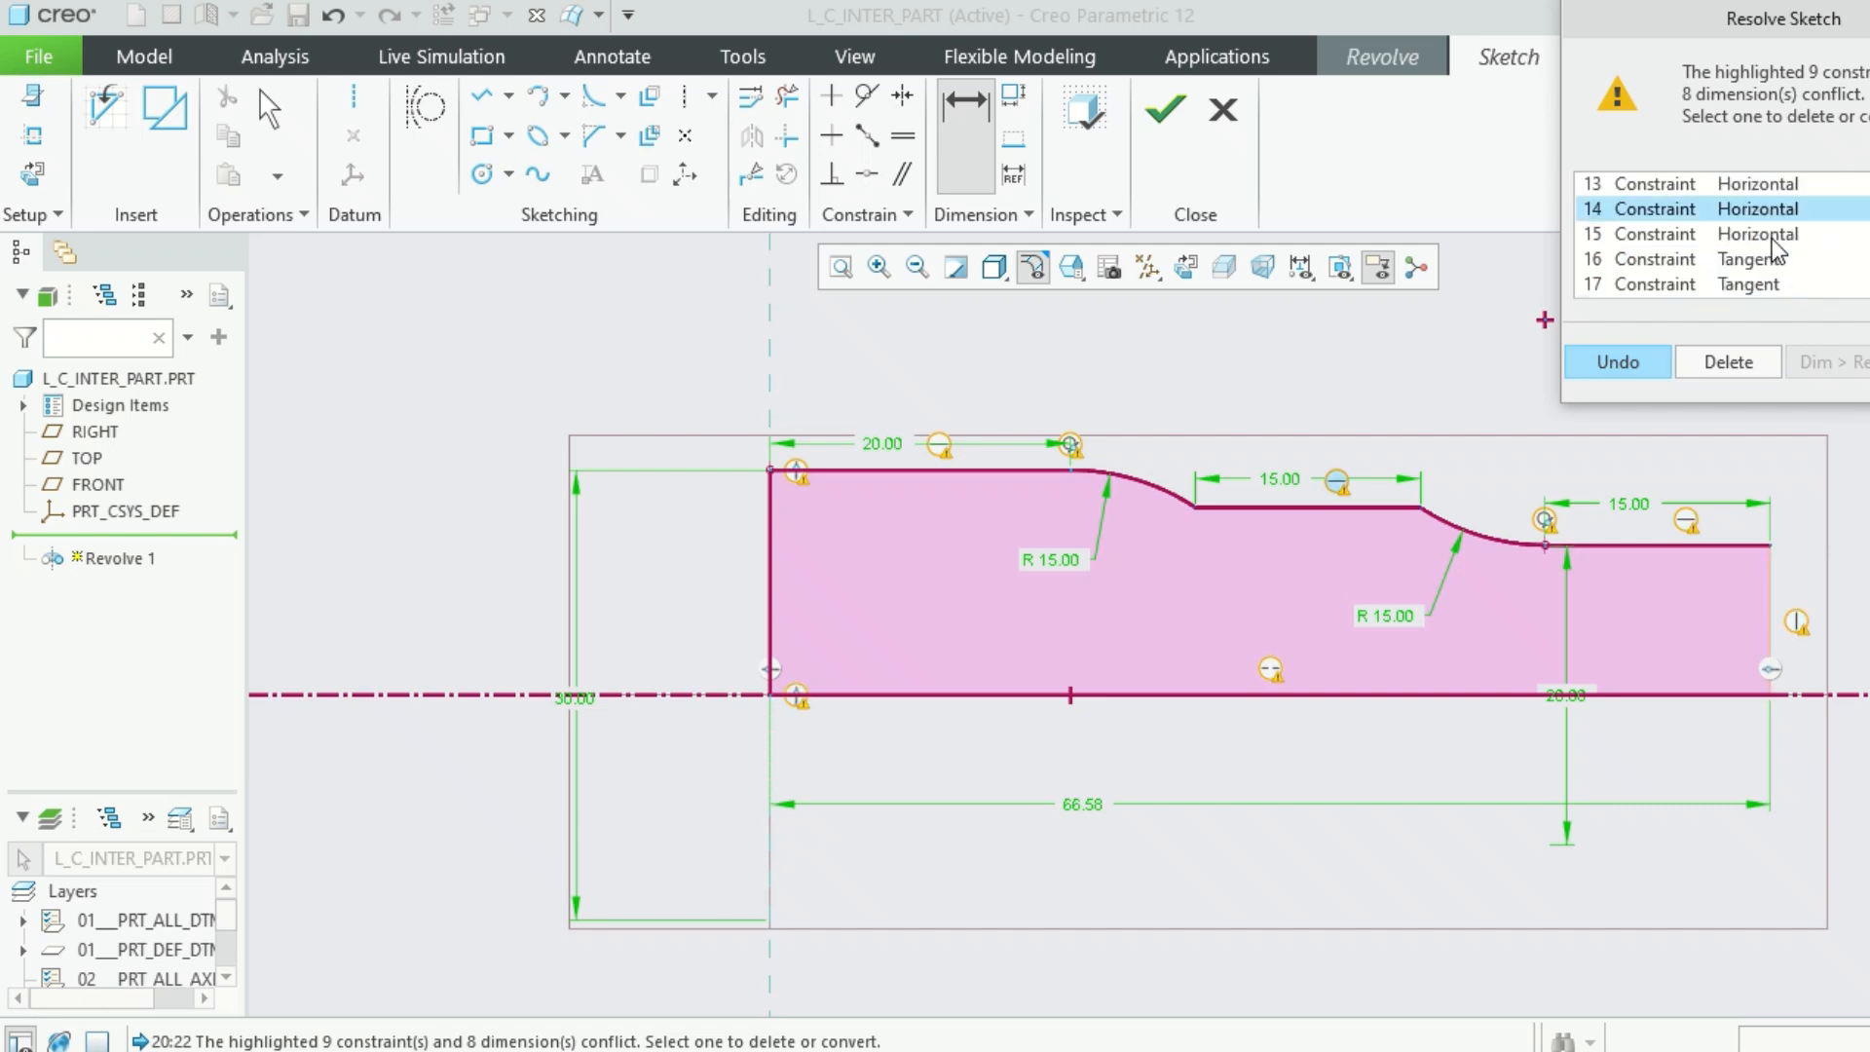
pyautogui.click(1656, 363)
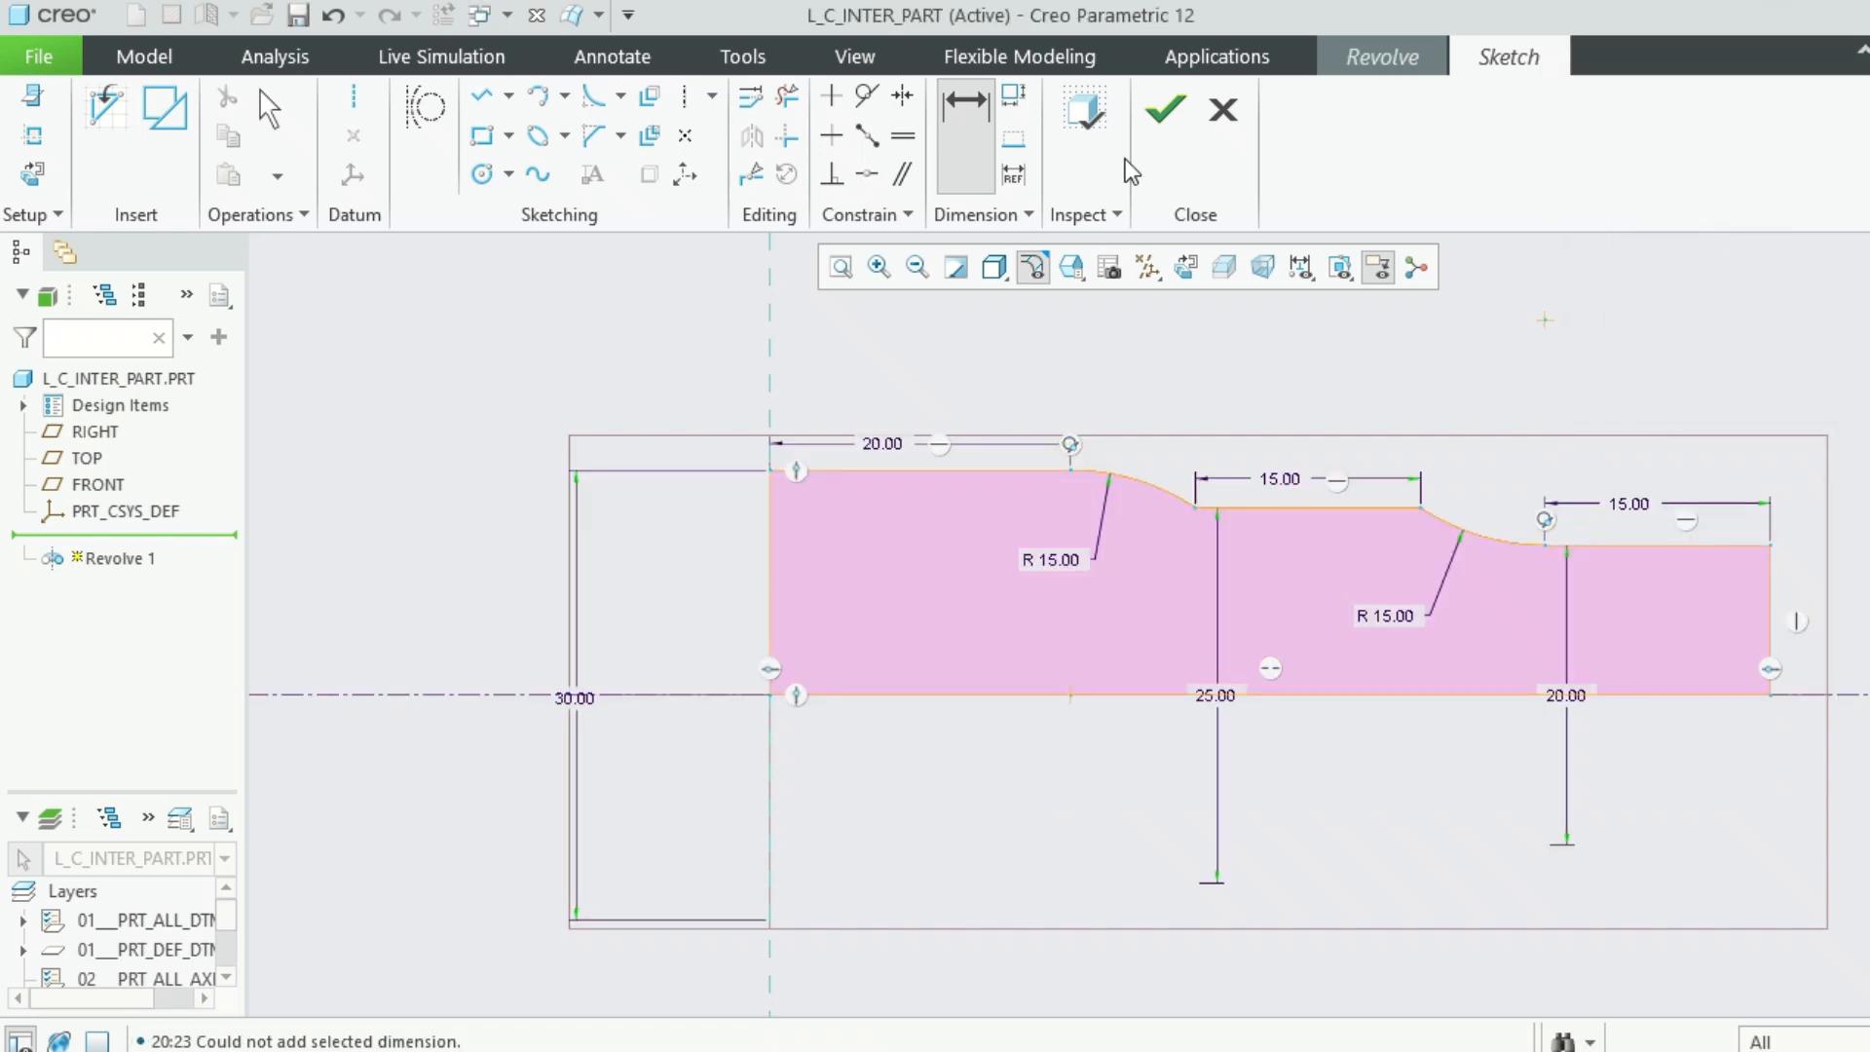
# Accept the profile as a 360° solid revolve about its internal centerline, and save the part in the EX.01 folder
pyautogui.click(1174, 115)
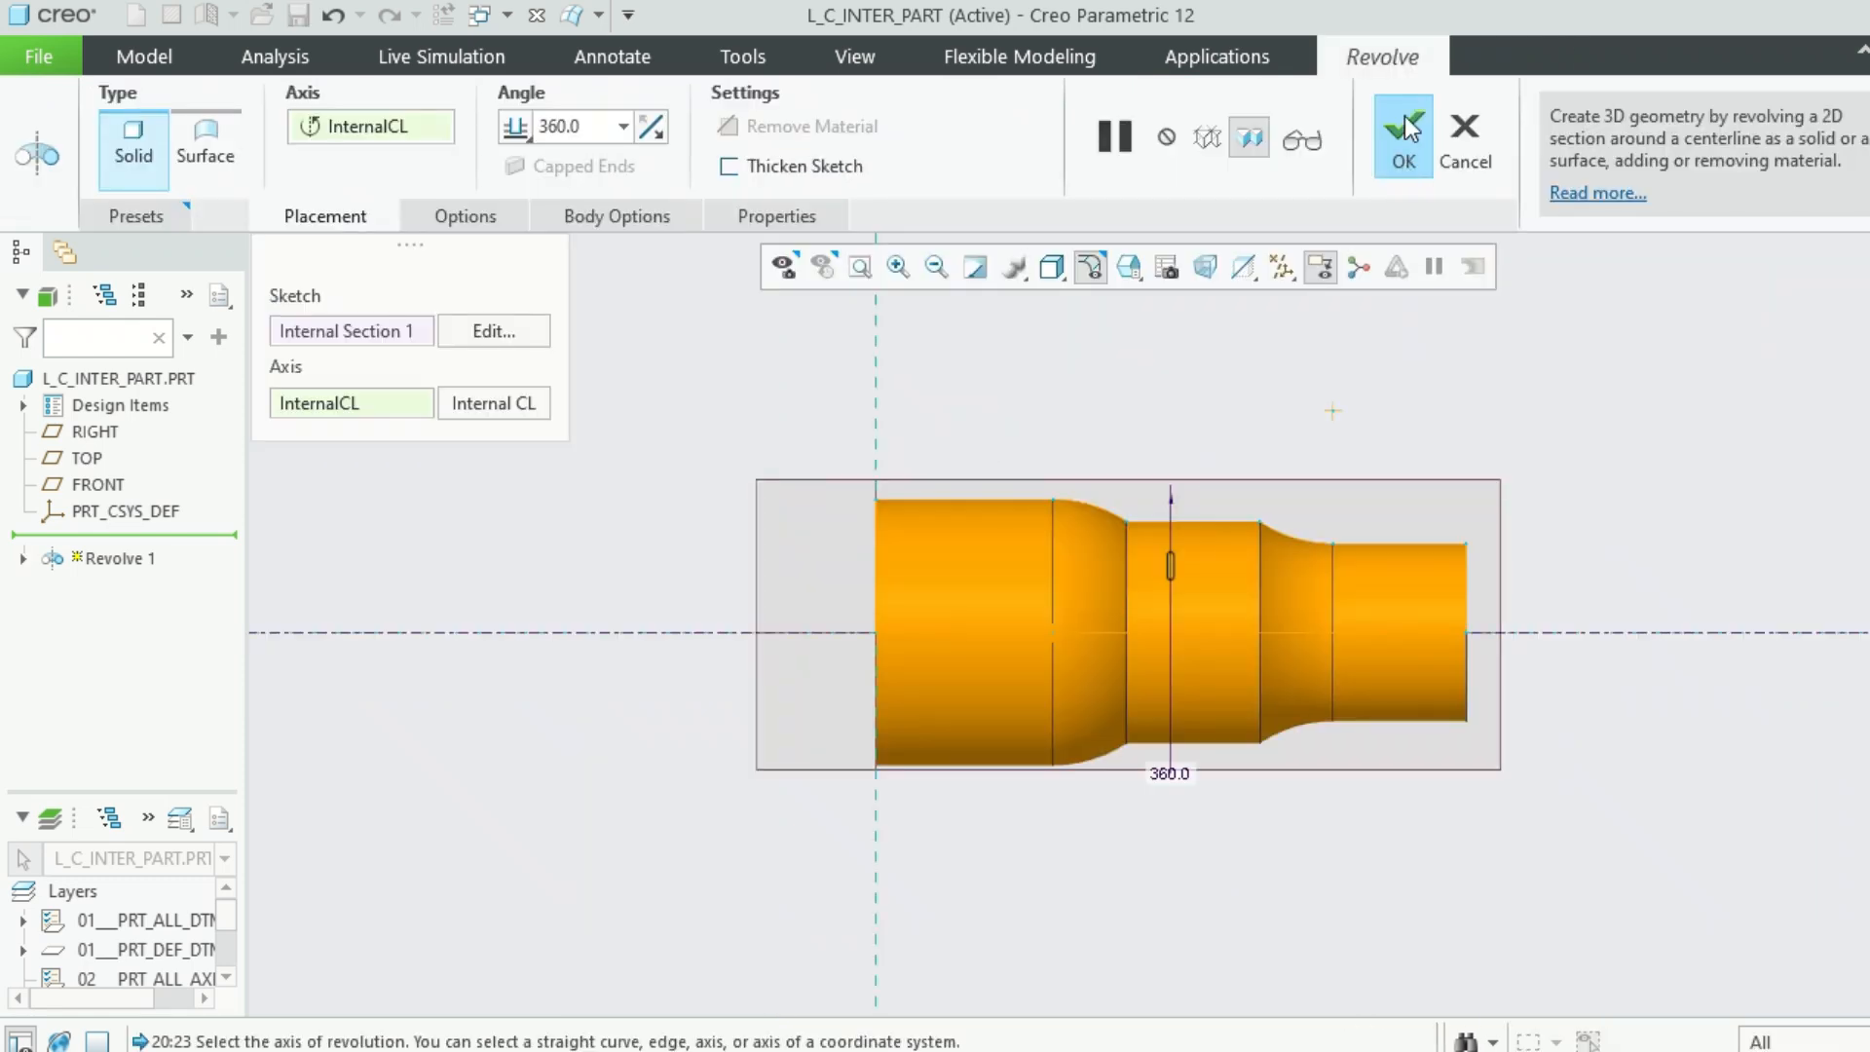
pyautogui.moveTo(1453, 473)
pyautogui.mouseDown(button='middle')
pyautogui.moveTo(1377, 508)
pyautogui.moveTo(1448, 506)
pyautogui.moveTo(1441, 477)
pyautogui.mouseUp(button='middle')
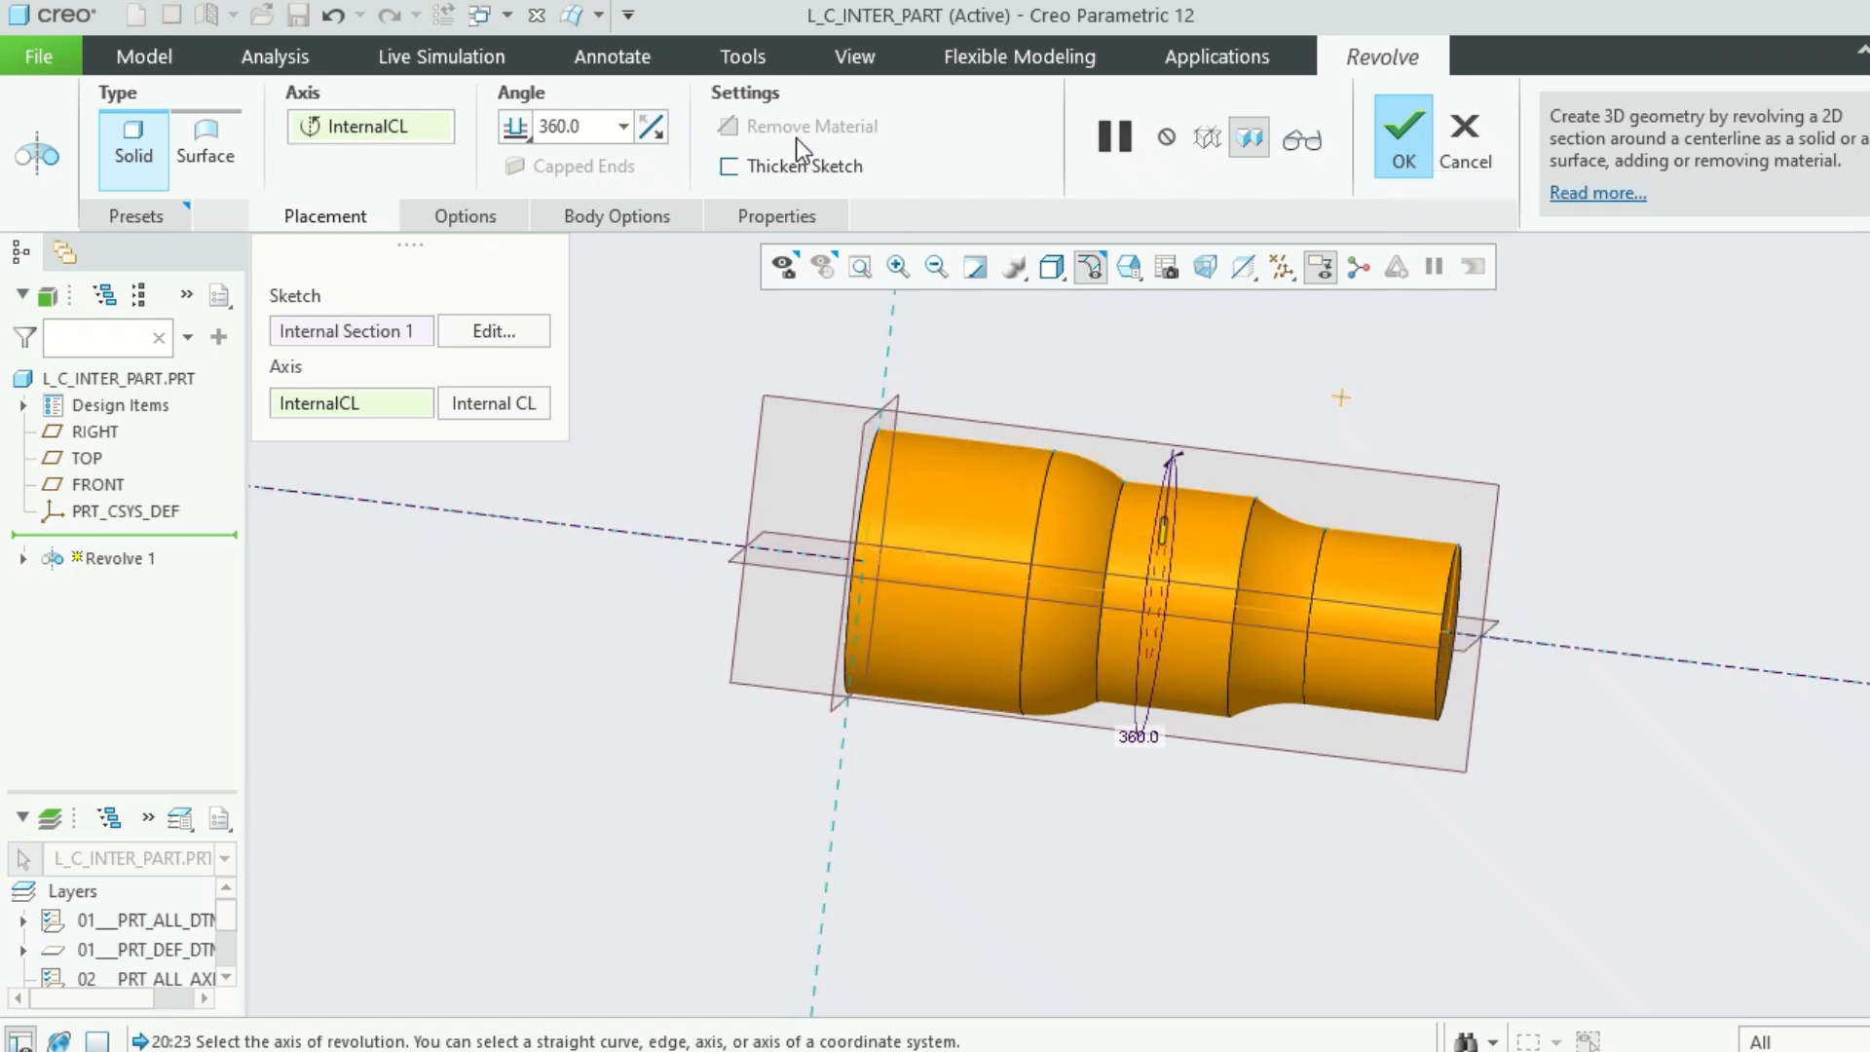
pyautogui.click(1391, 140)
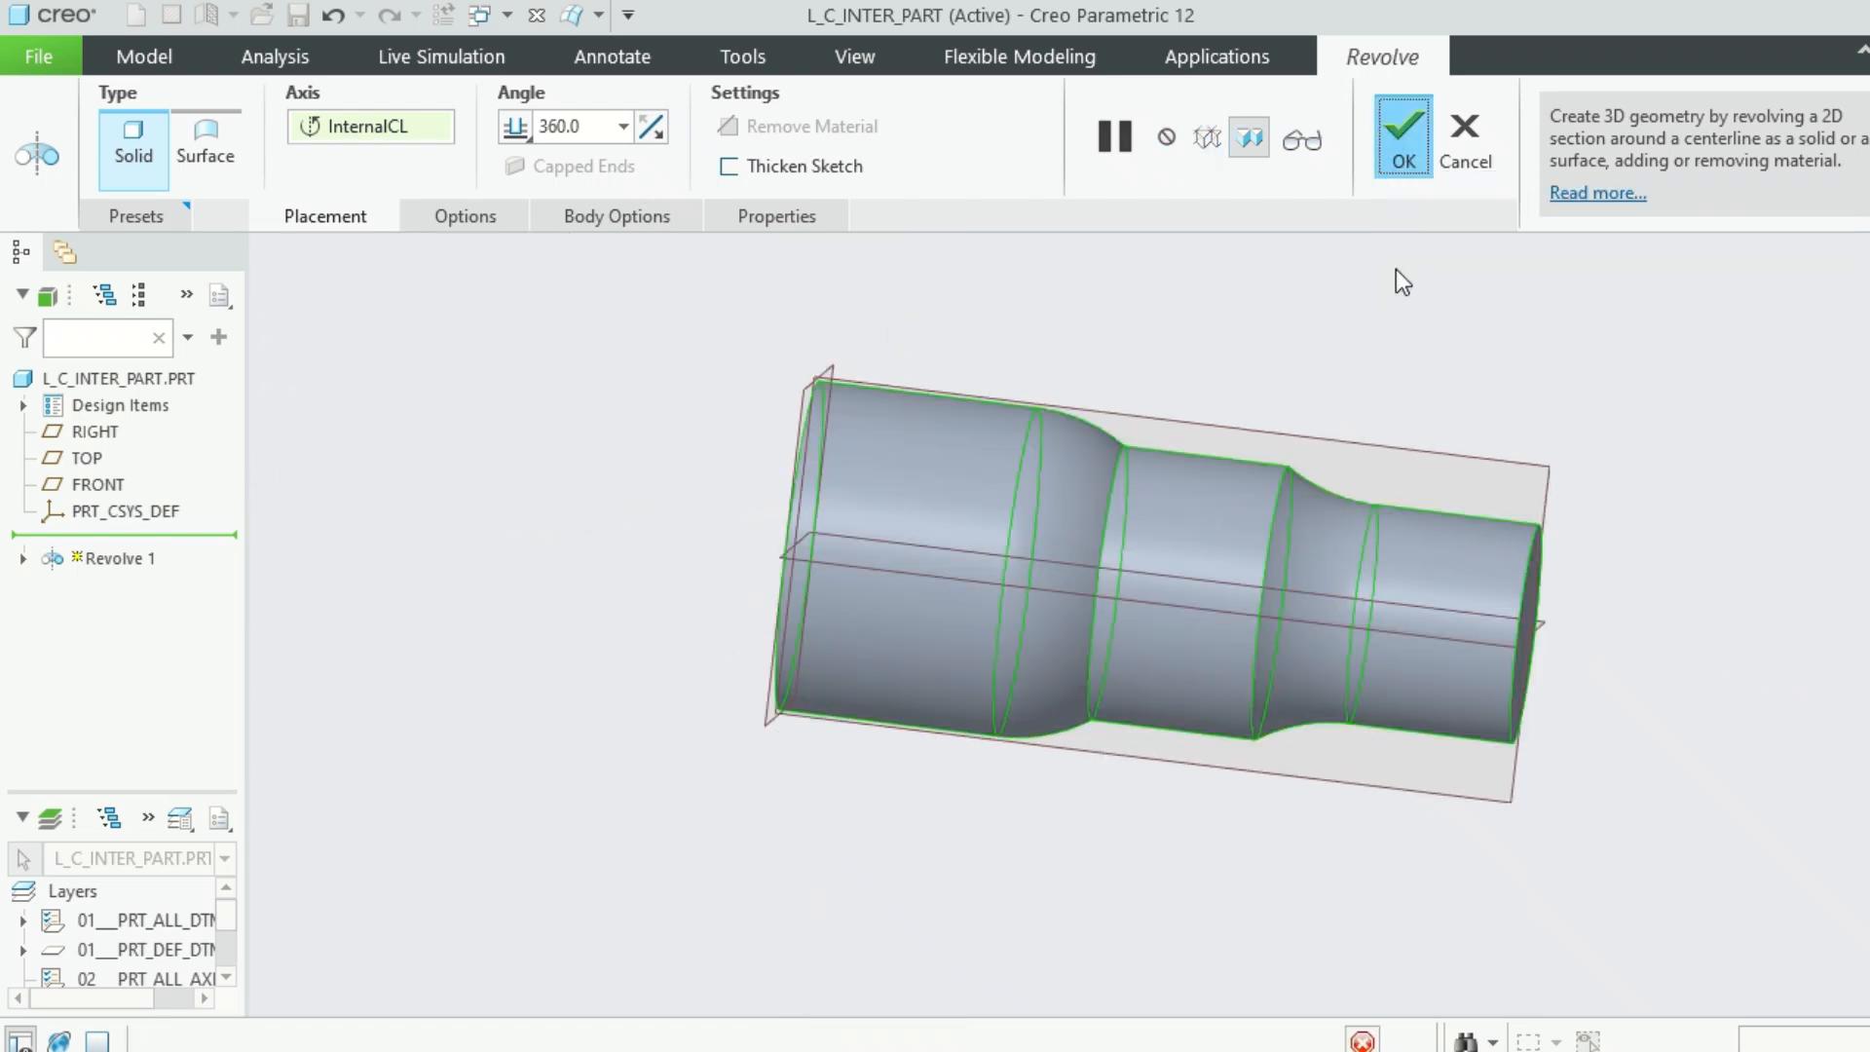
pyautogui.moveTo(1342, 418); pyautogui.dragTo(1335, 405, button='middle')
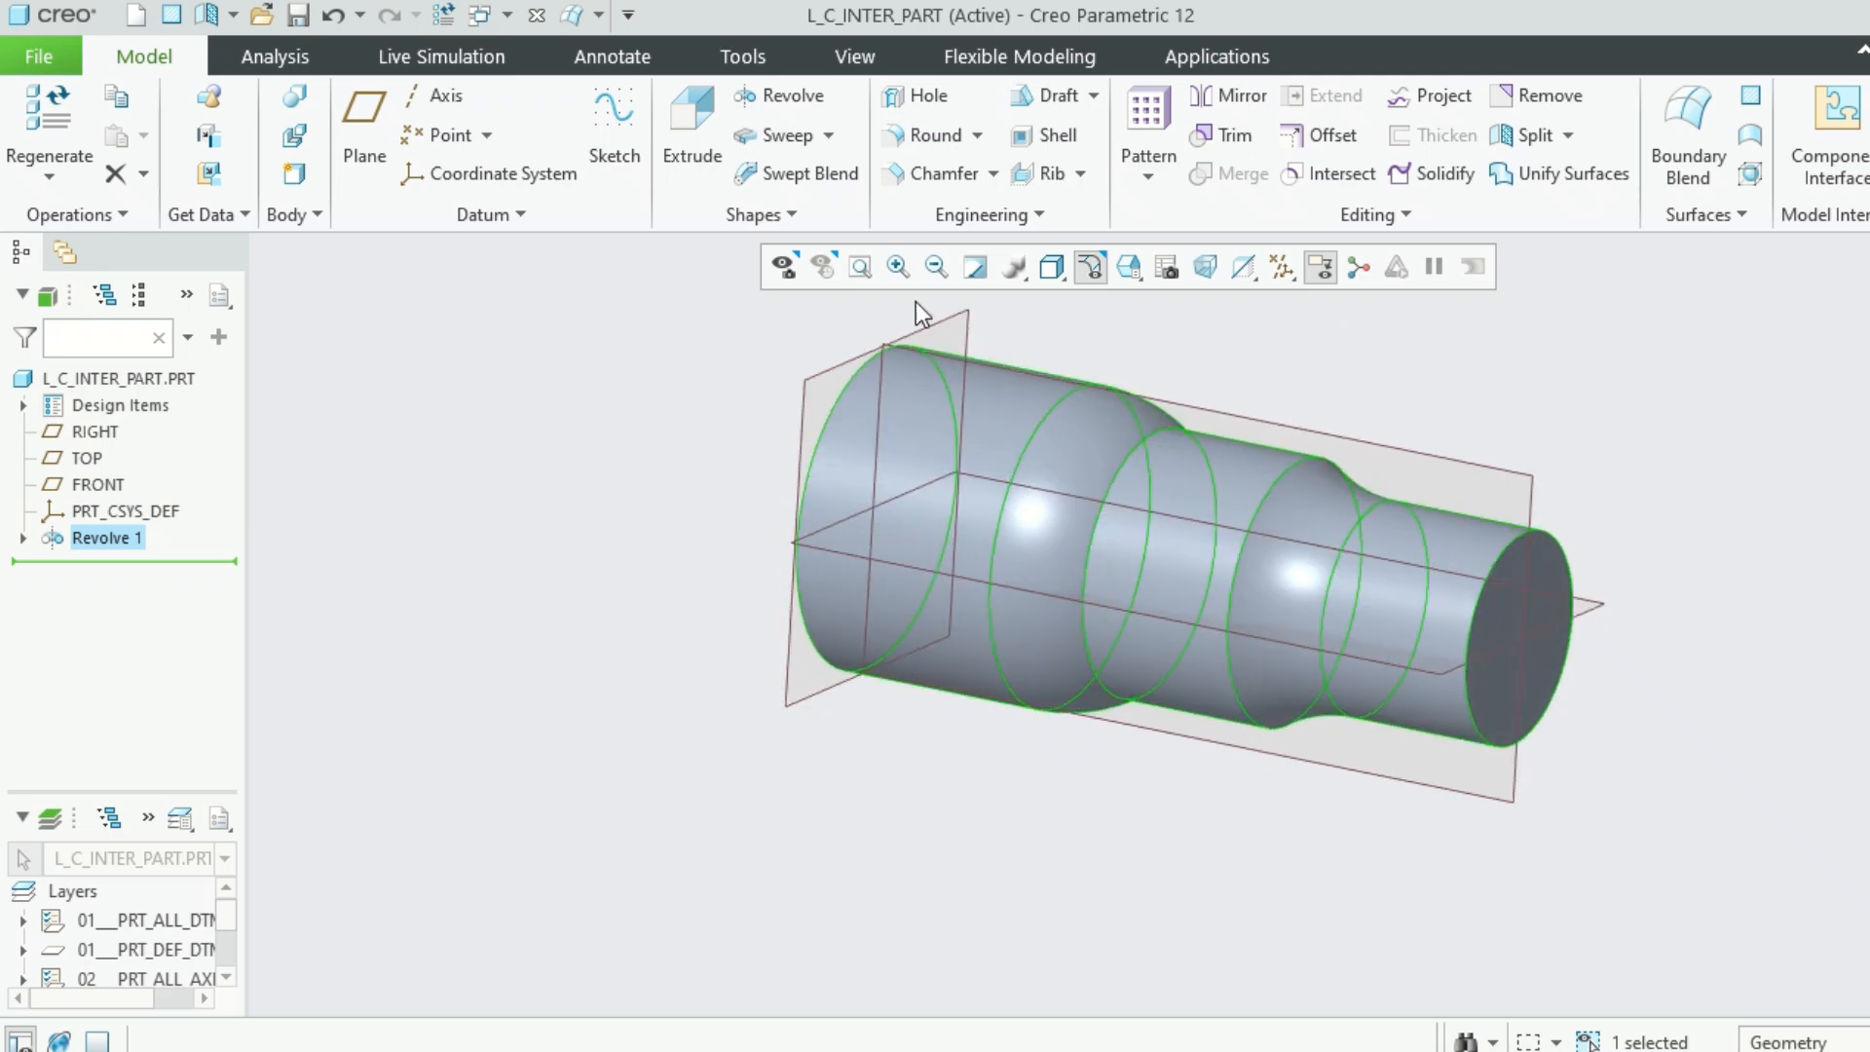
pyautogui.click(295, 18)
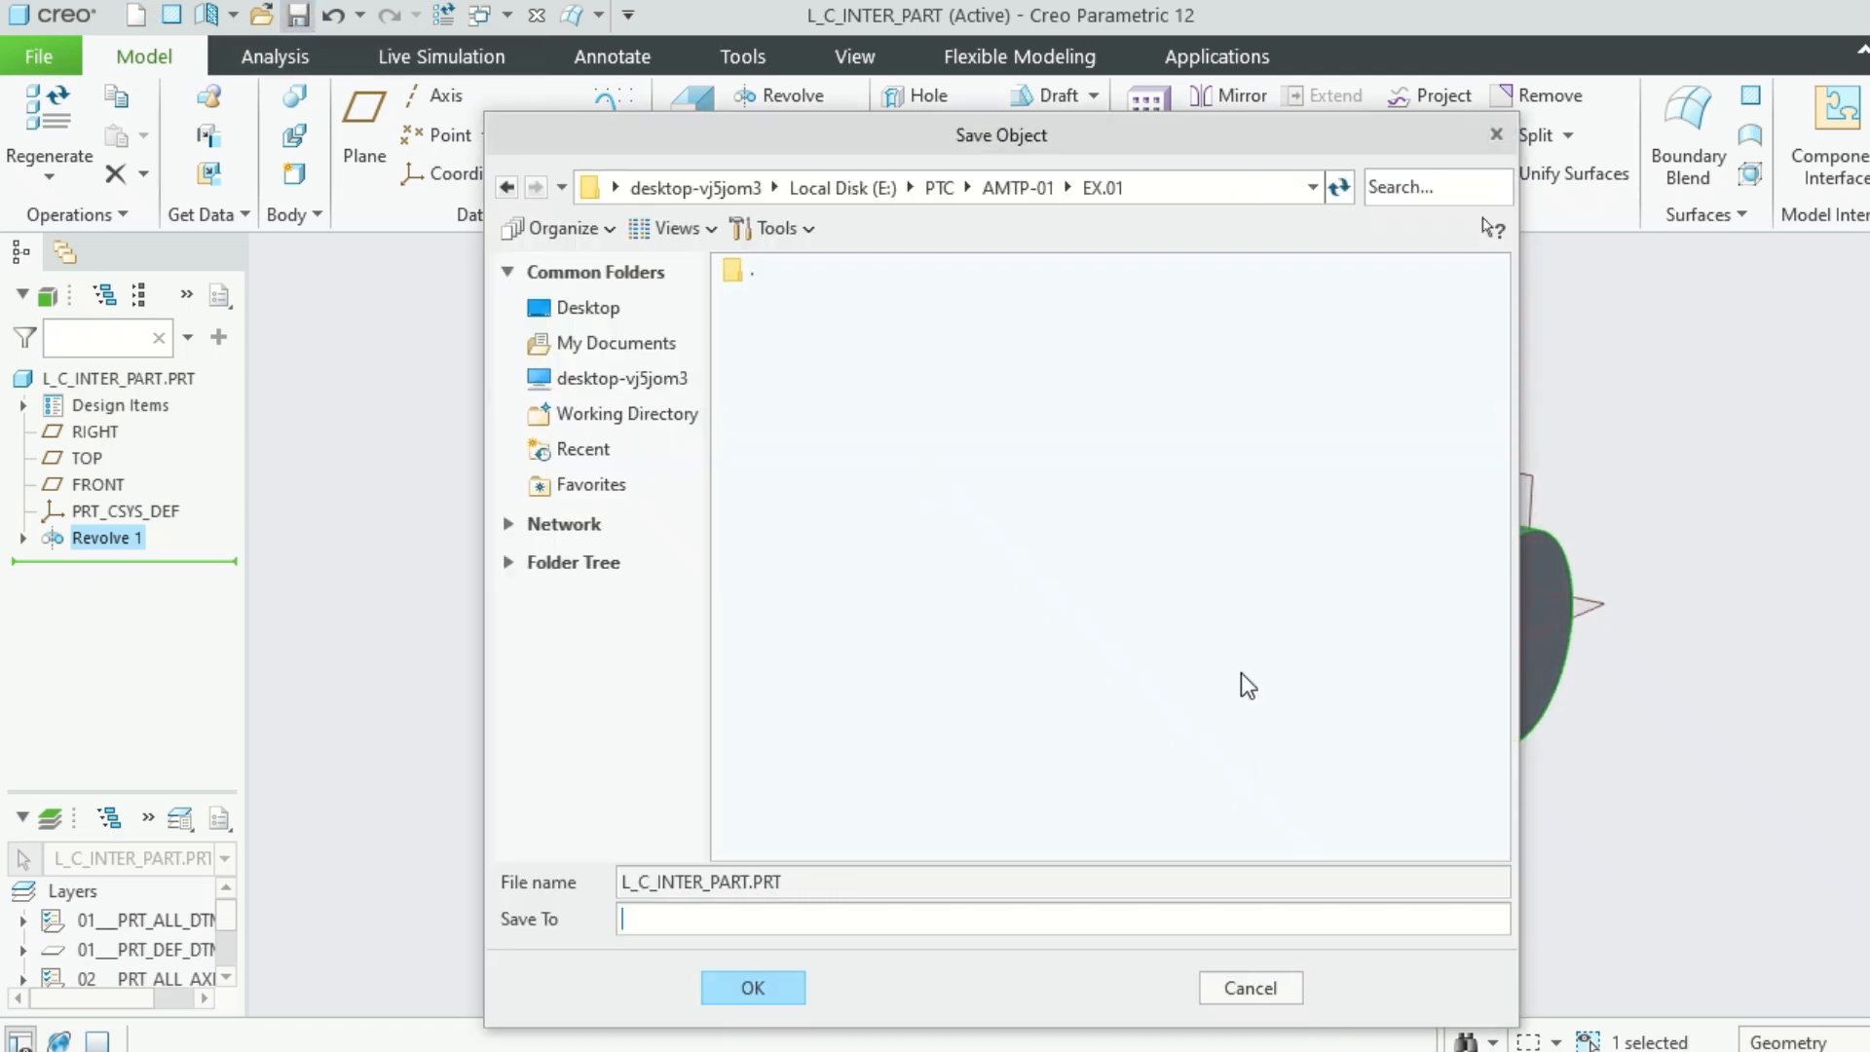
pyautogui.click(802, 996)
# Create a new manufacturing file of sub-type NC assembly named Lin_Cir_Inter, without the default template
pyautogui.moveTo(1174, 649); pyautogui.dragTo(1172, 558, button='middle')
pyautogui.scroll(-2, 1167, 453)
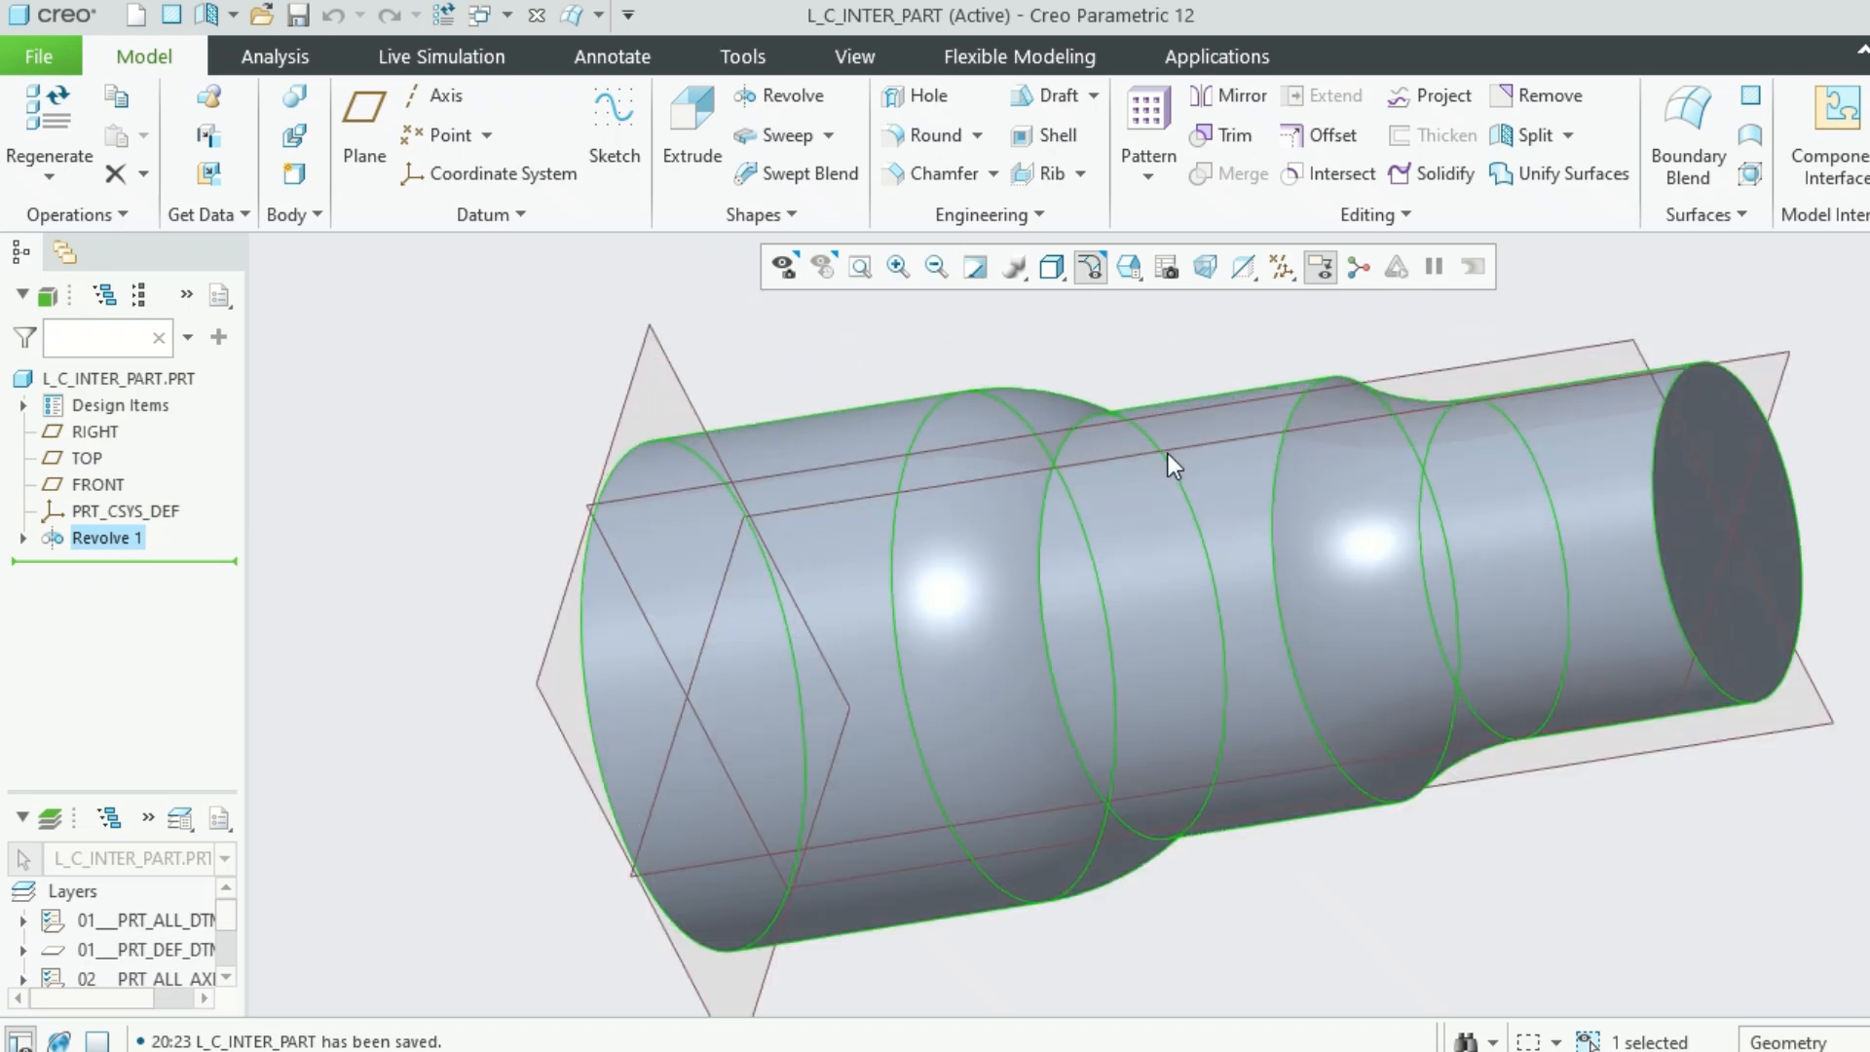
pyautogui.click(37, 56)
pyautogui.click(78, 109)
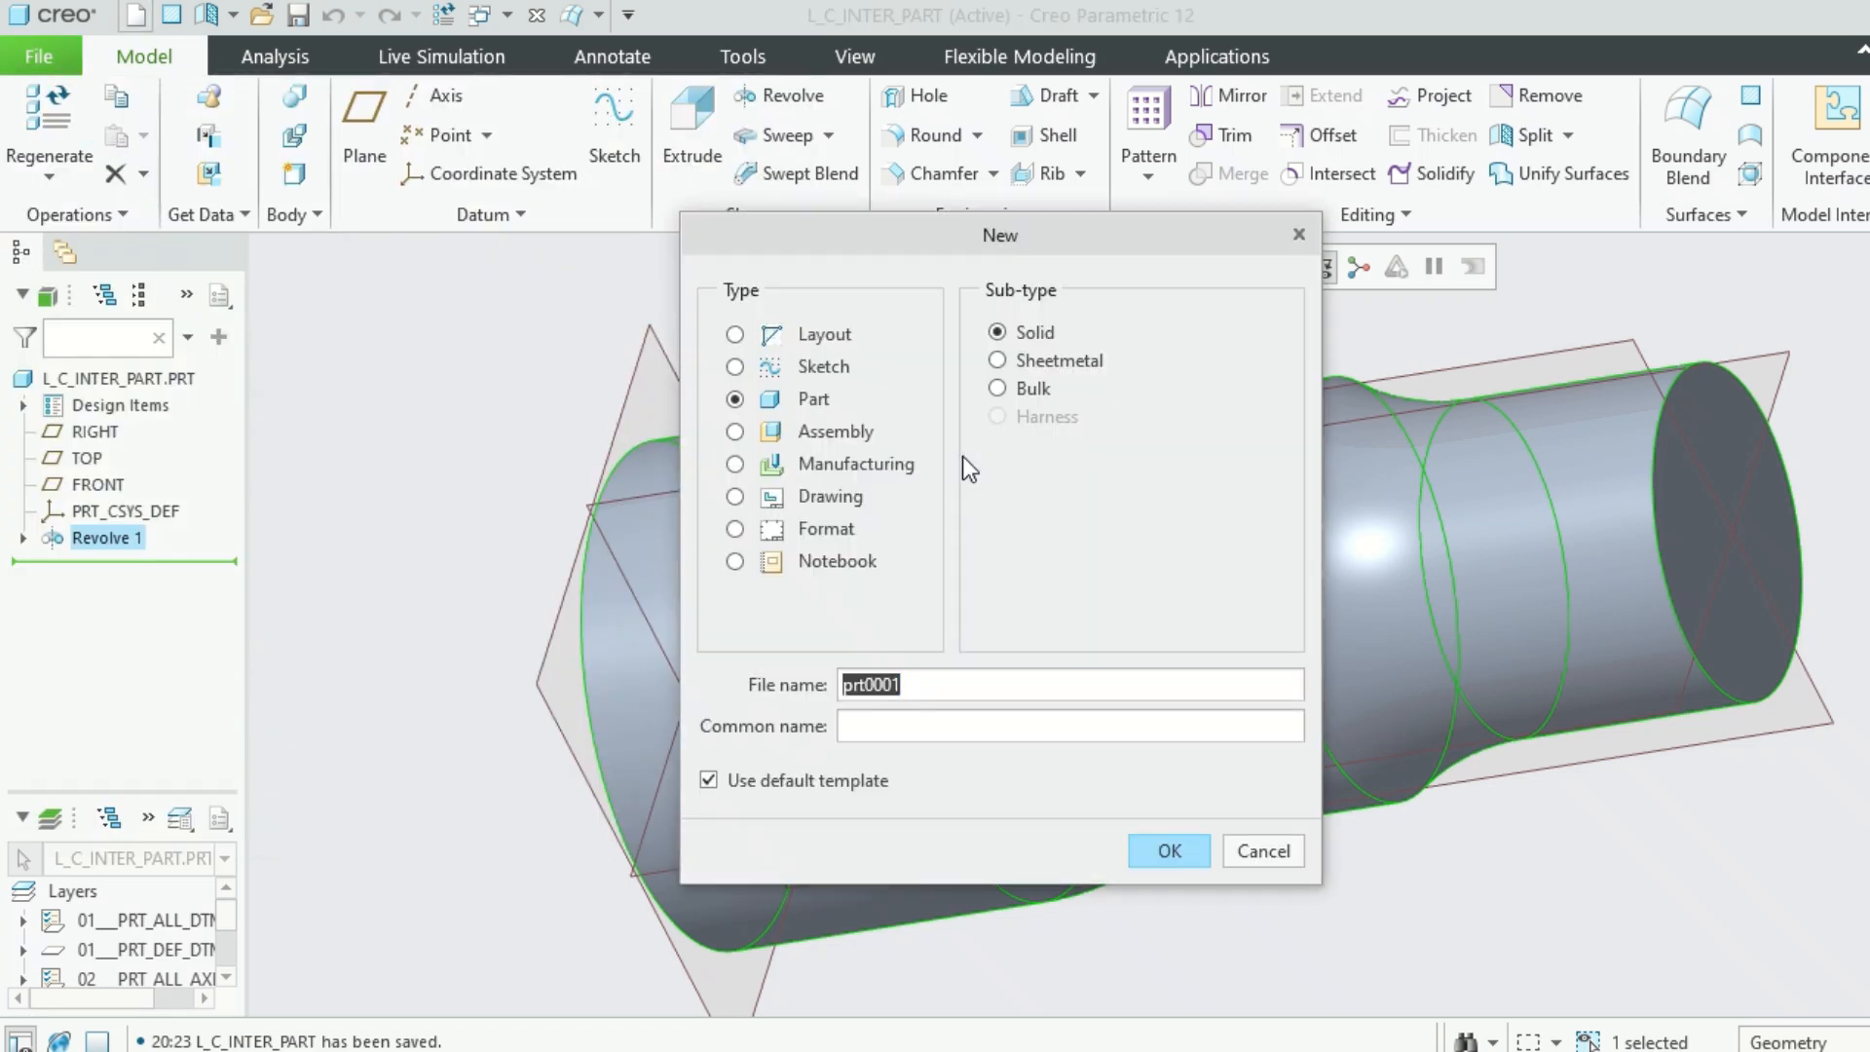
pyautogui.click(833, 465)
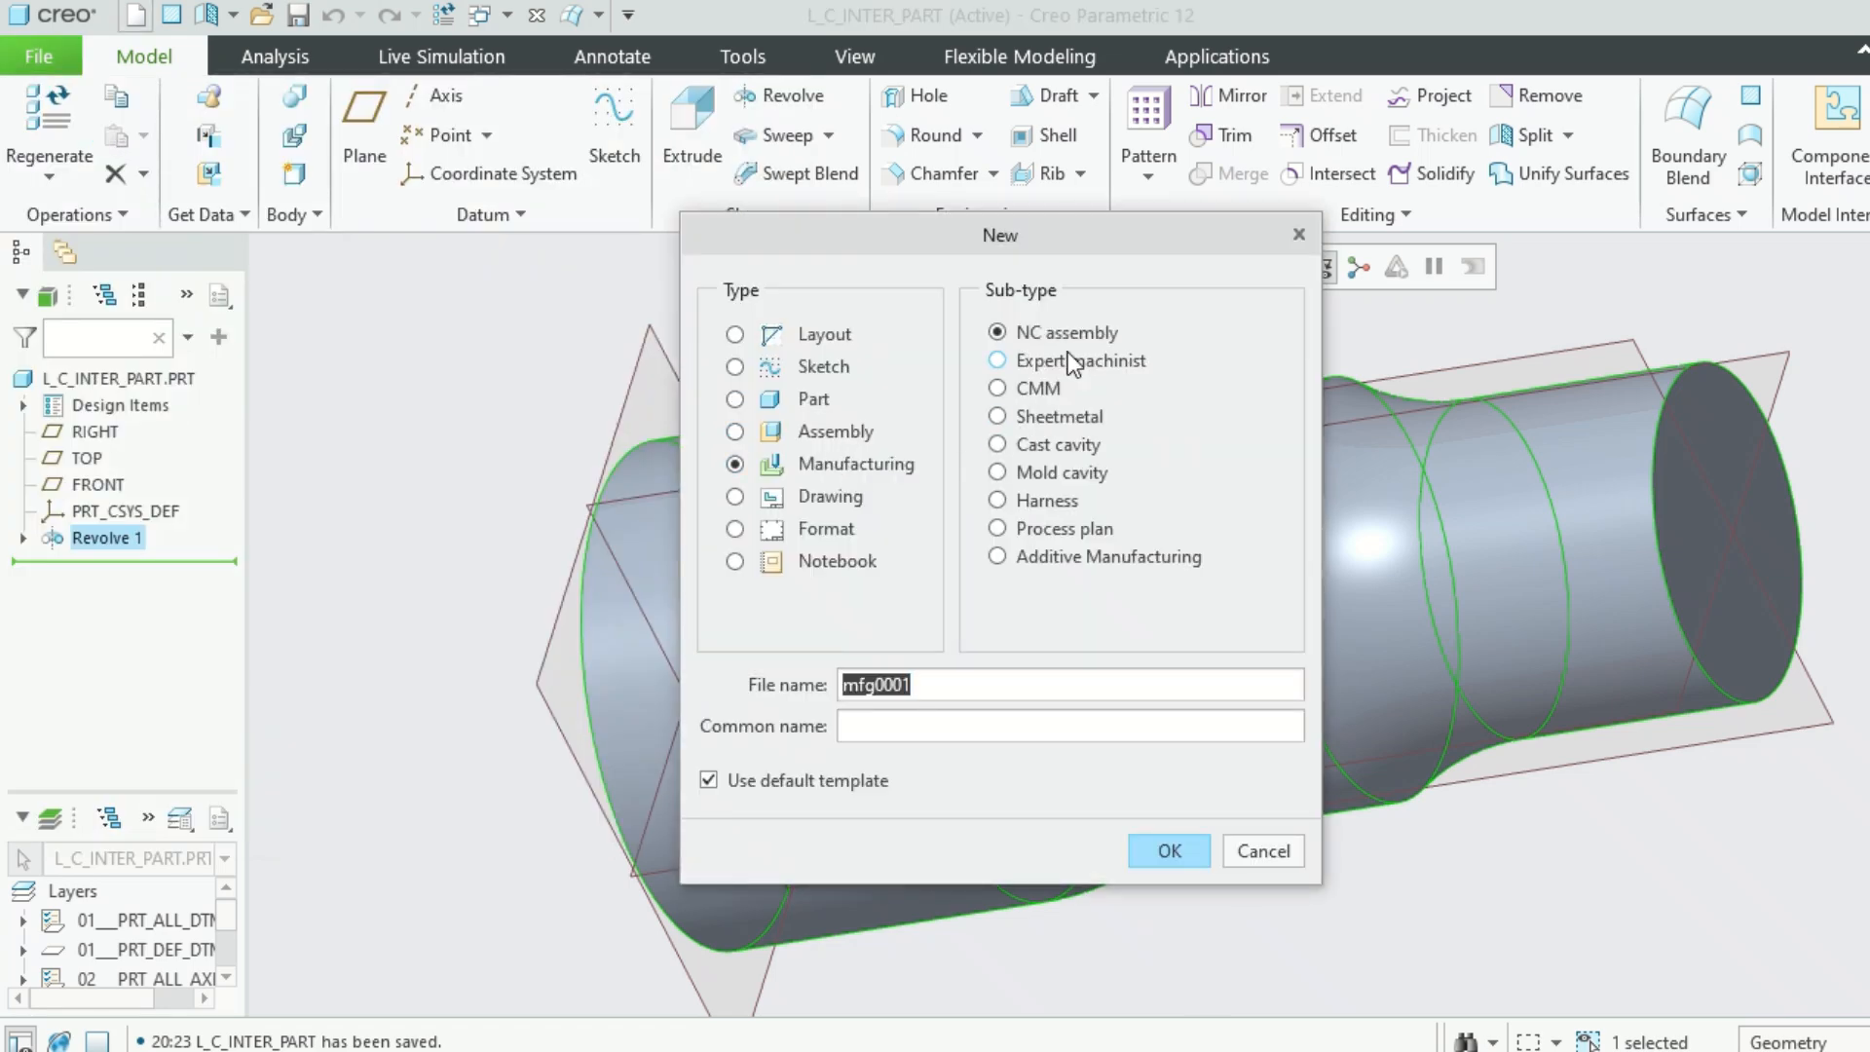
pyautogui.click(709, 780)
pyautogui.write('Lin_Cir_Inter')
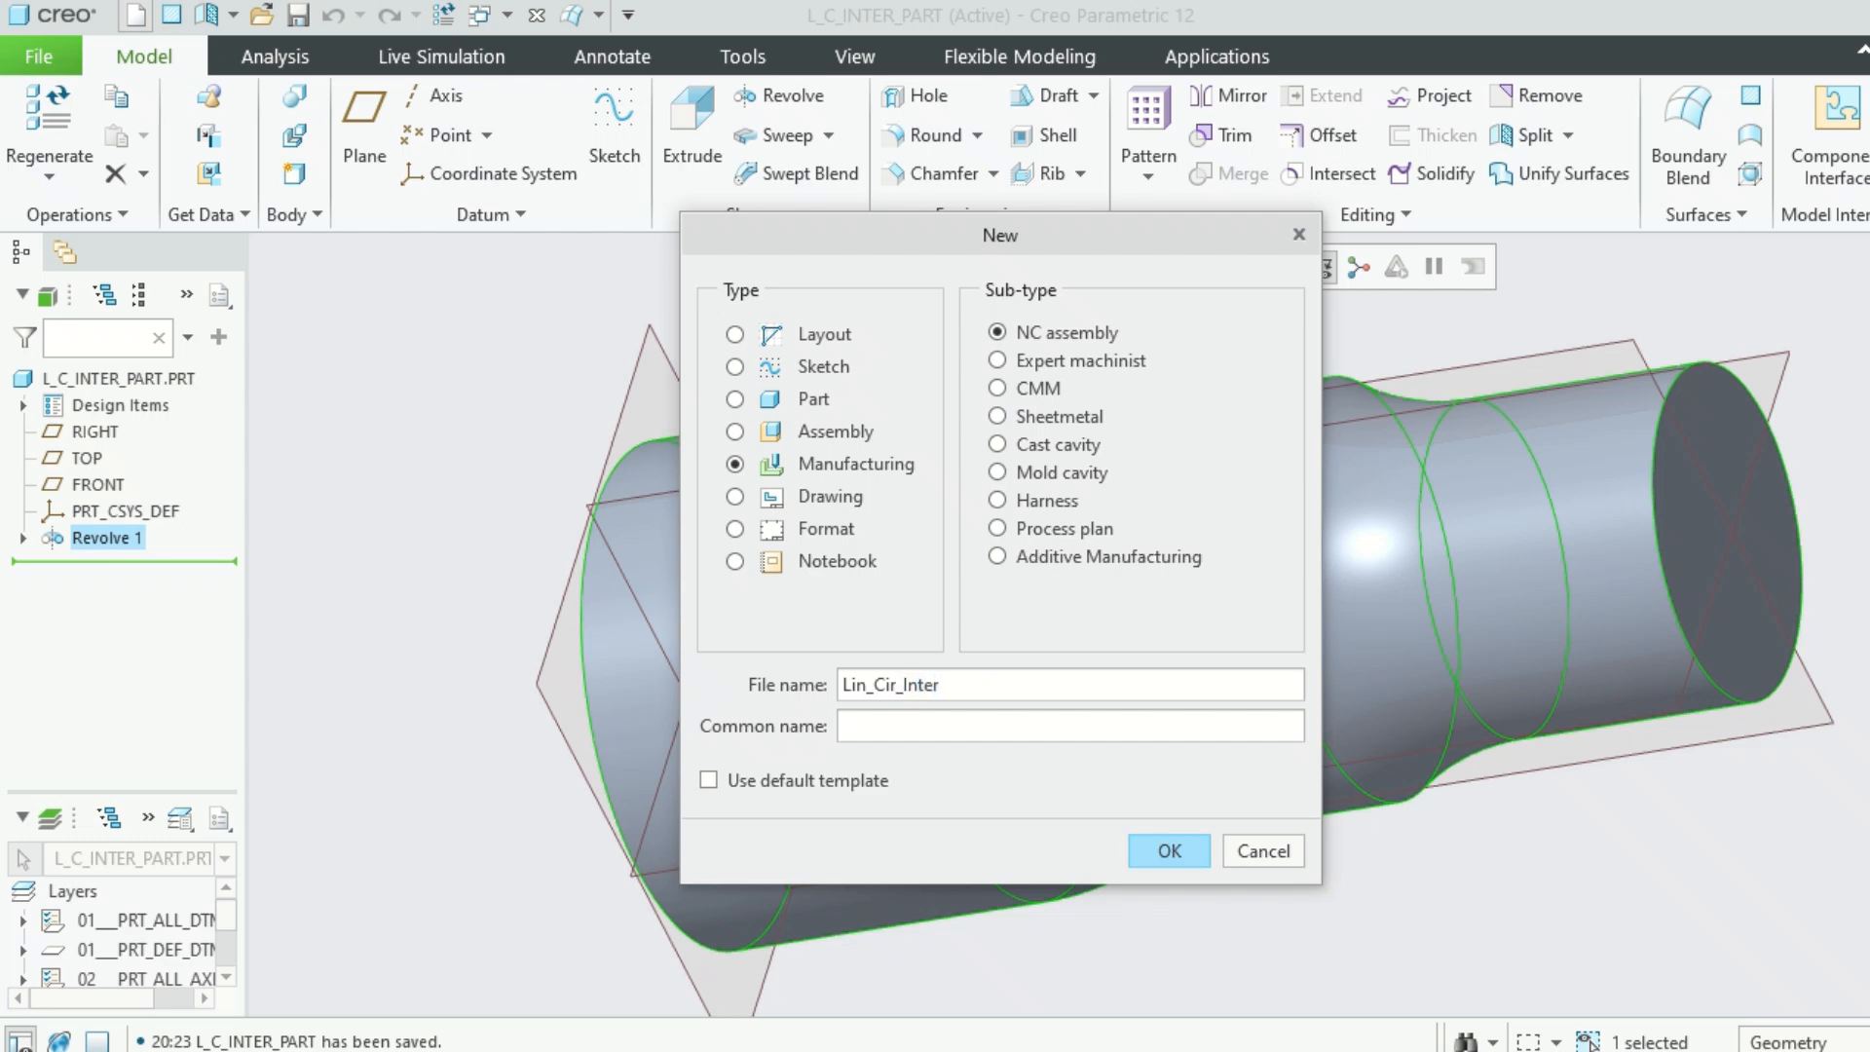
pyautogui.click(1175, 854)
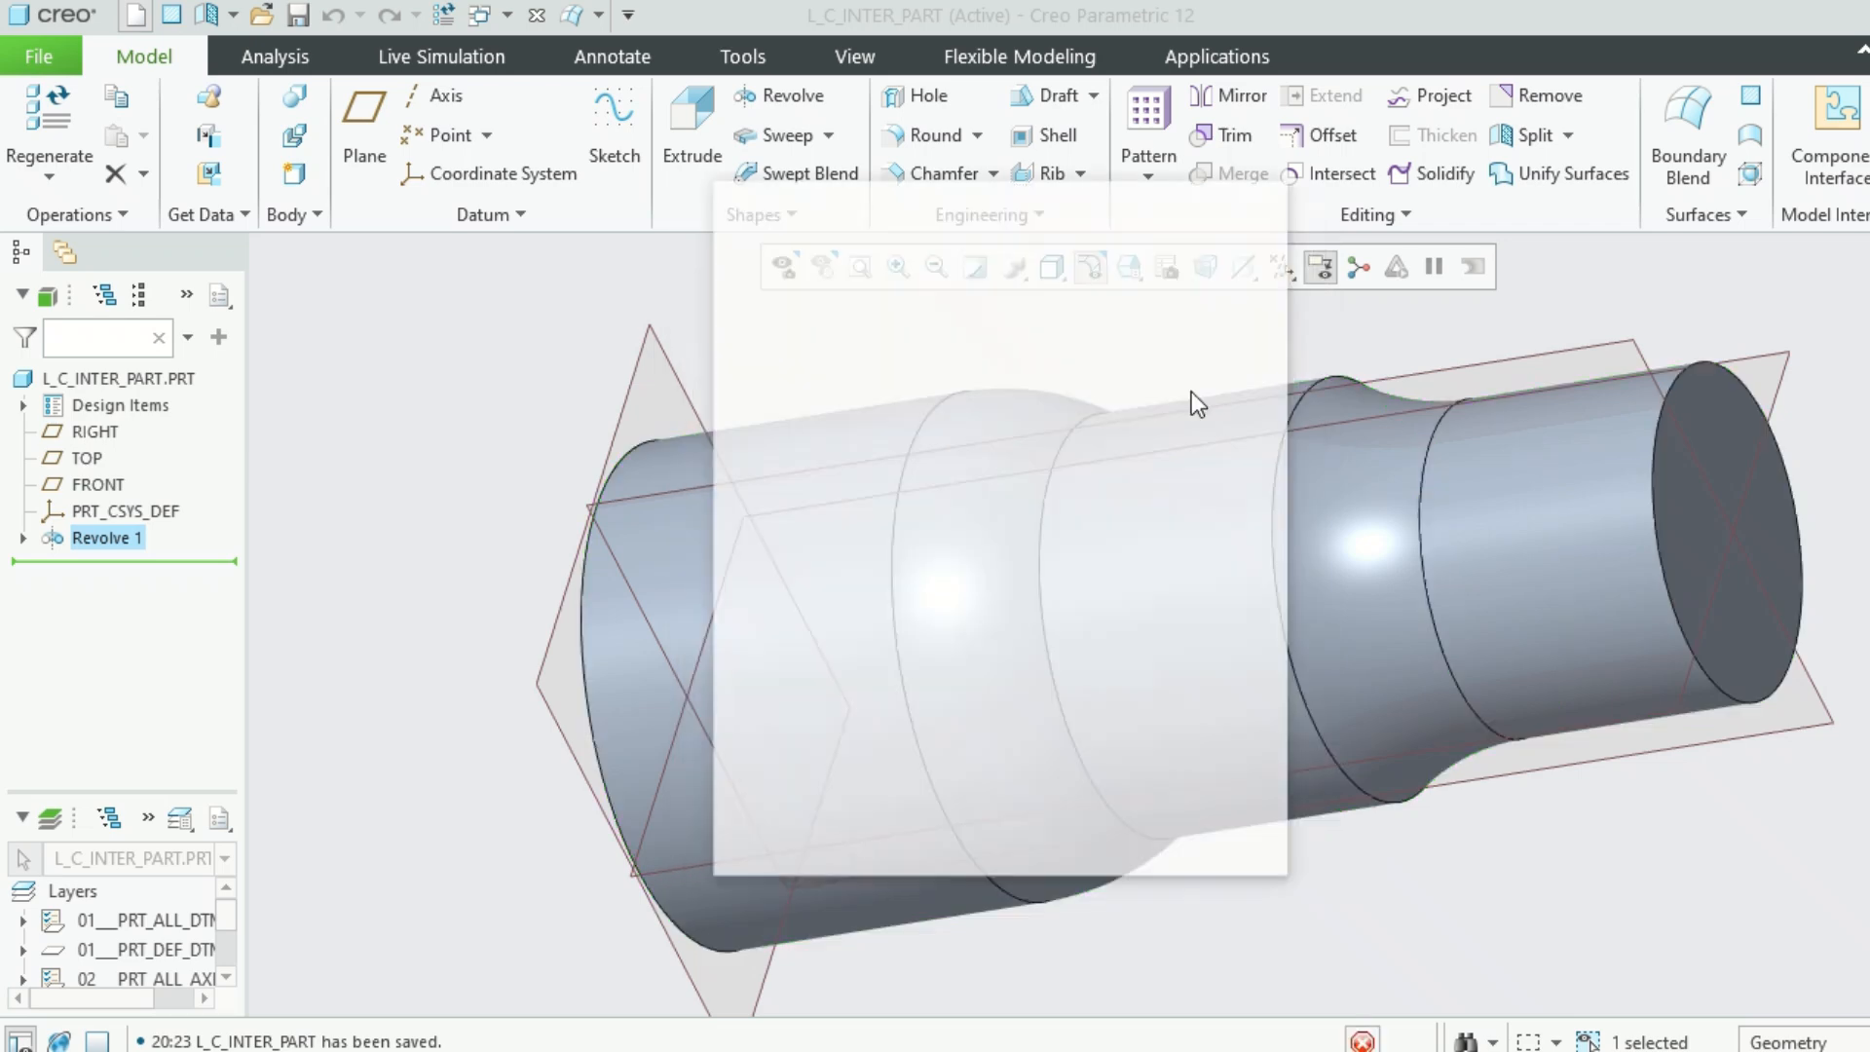
# Base the new NC assembly on the mmns_mfg_nc_rel template
pyautogui.scroll(-1, 877, 450)
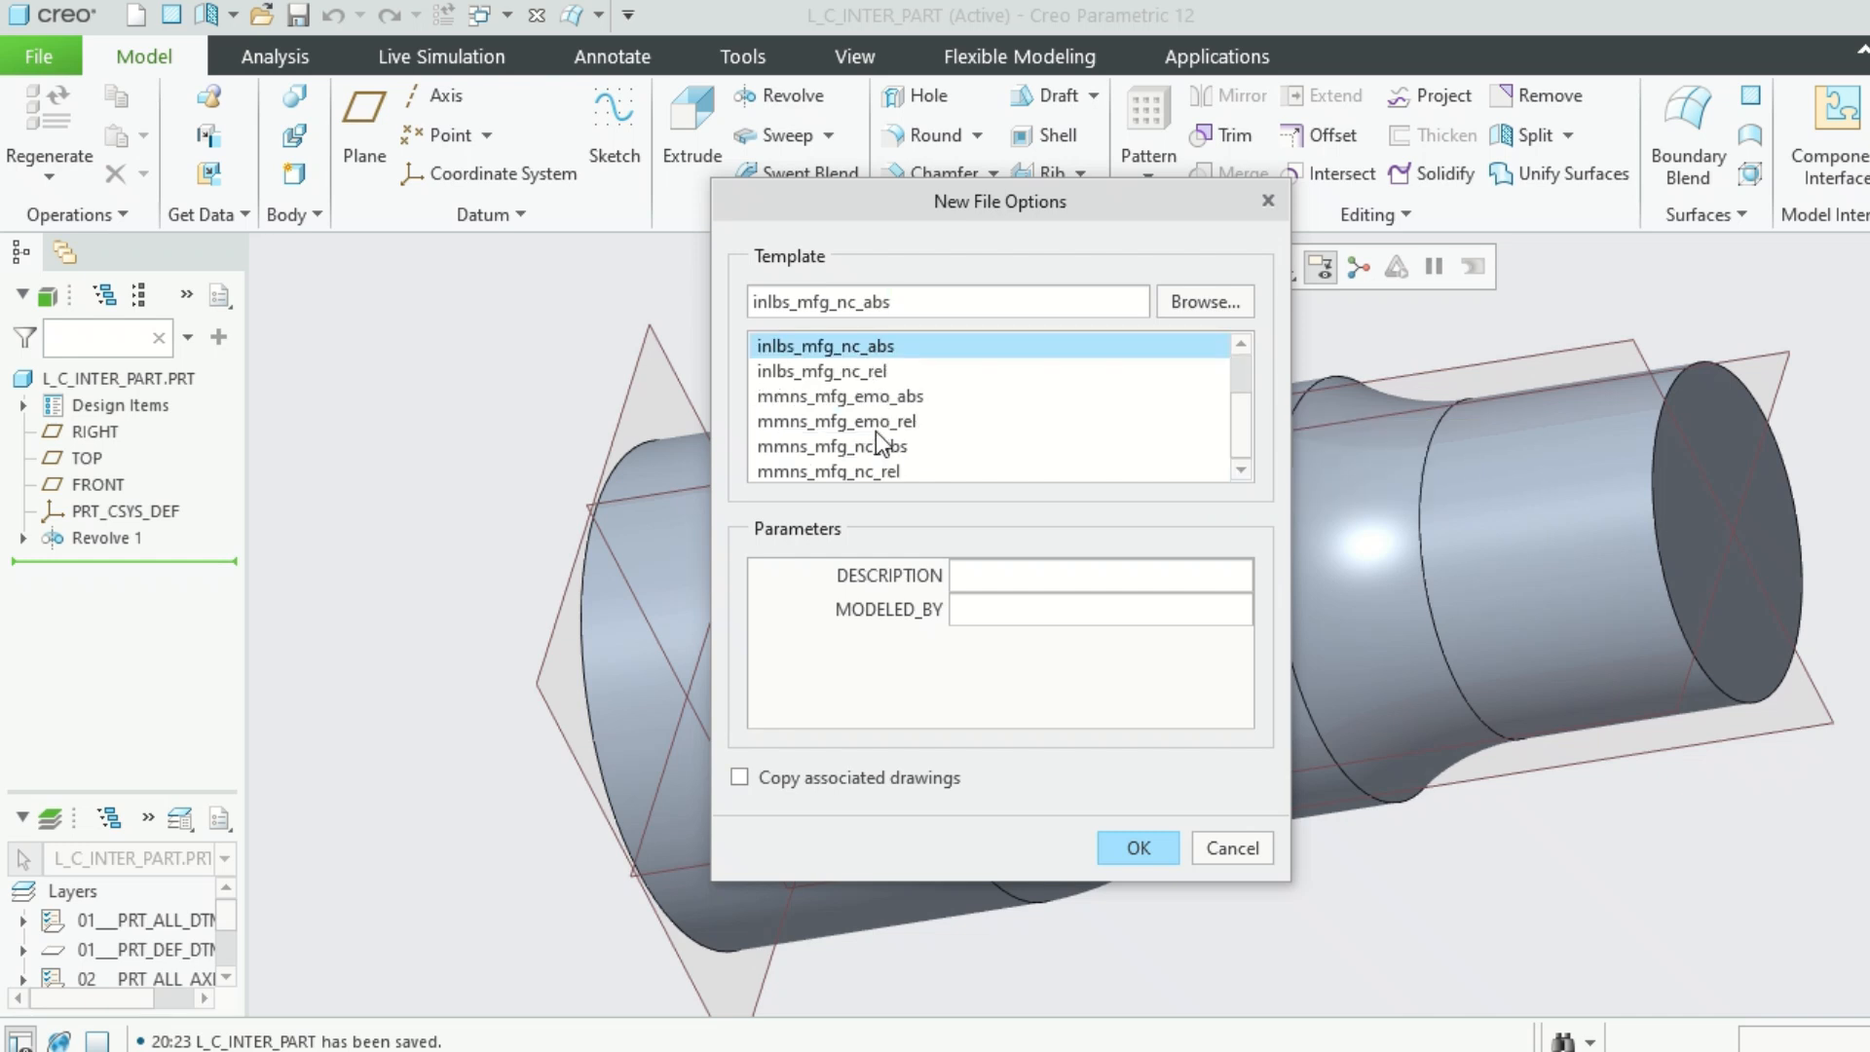
pyautogui.scroll(-1, 880, 415)
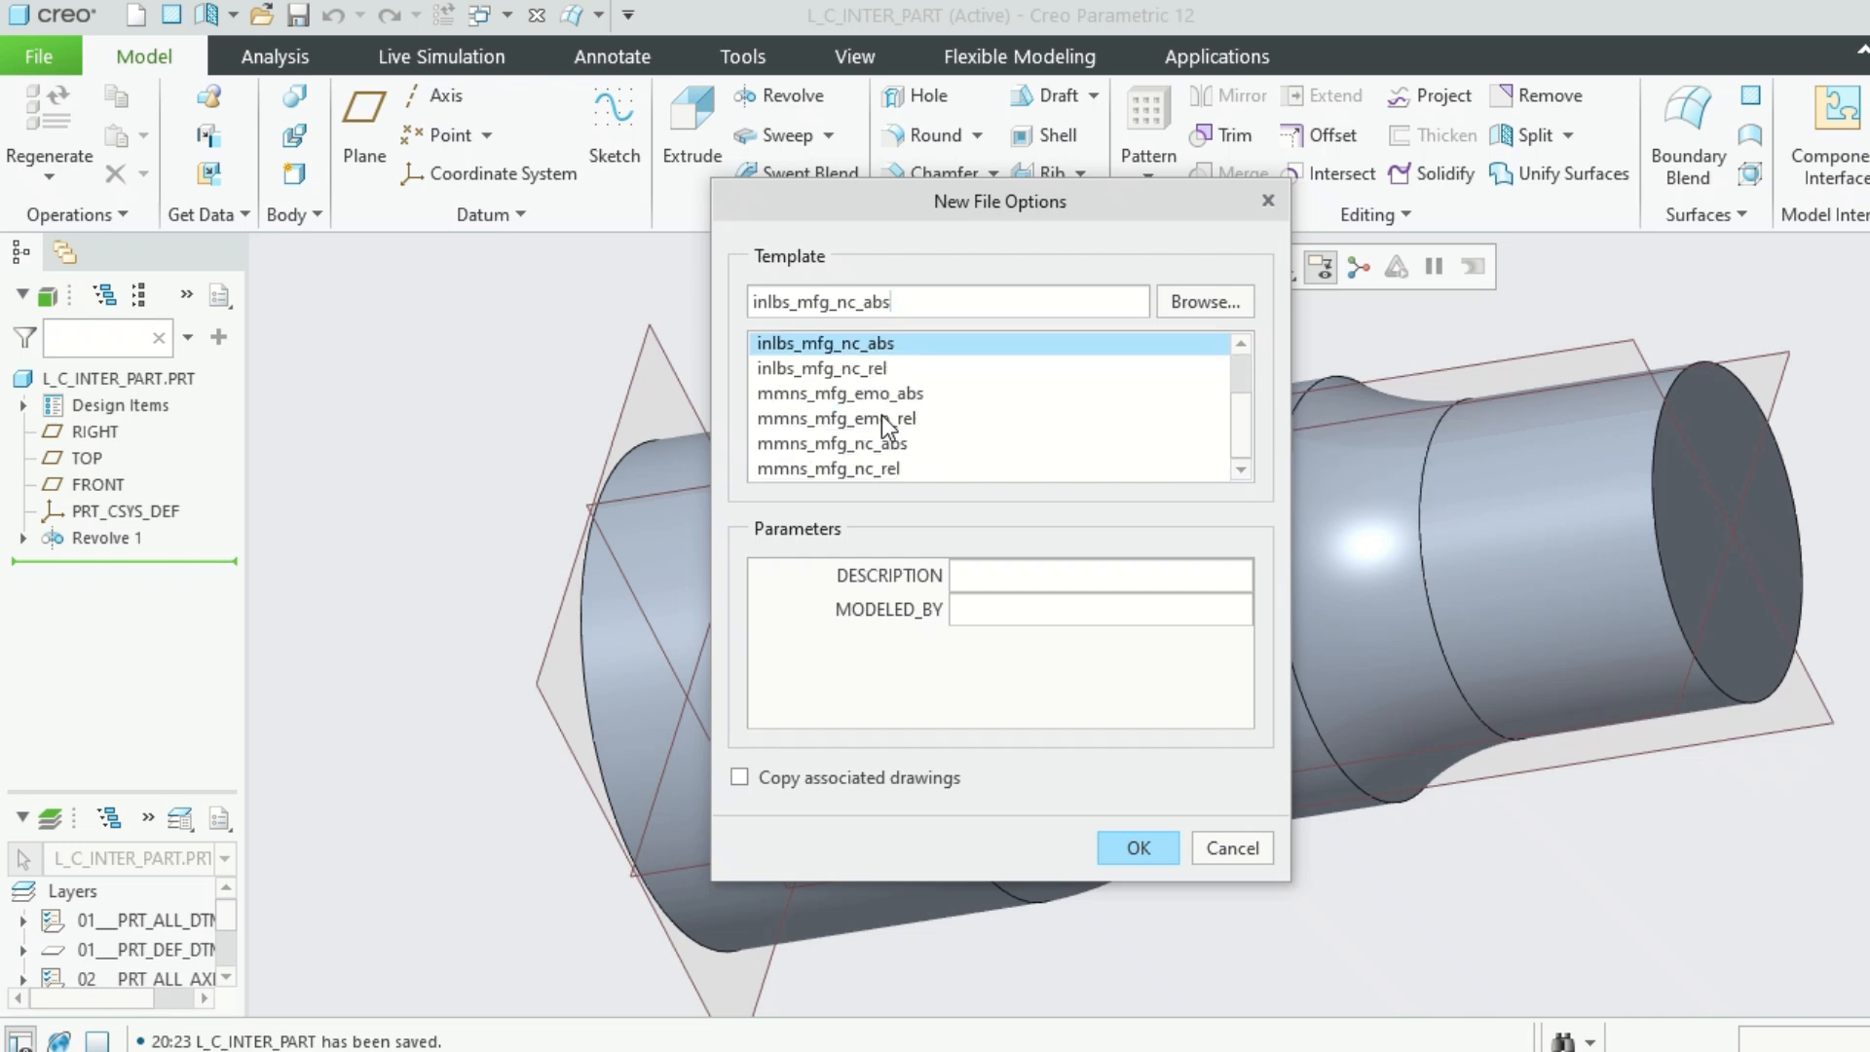
pyautogui.click(867, 471)
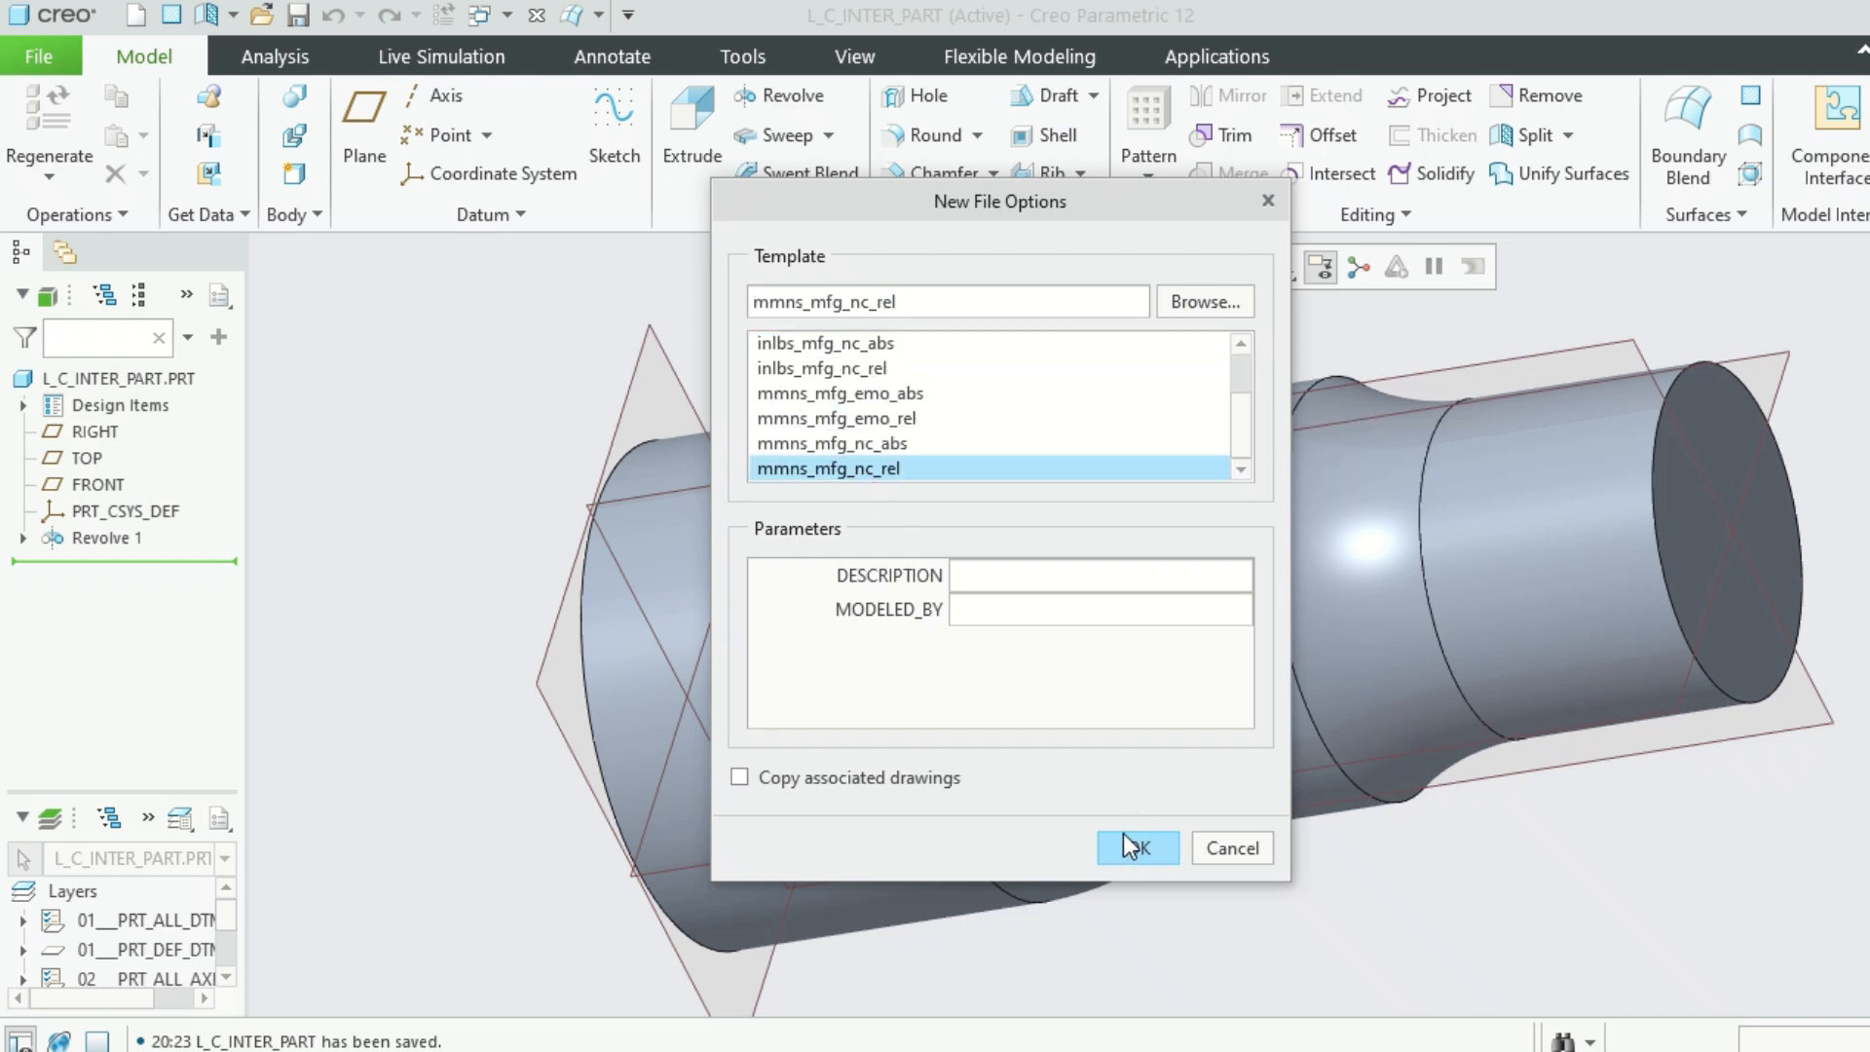
pyautogui.click(1126, 836)
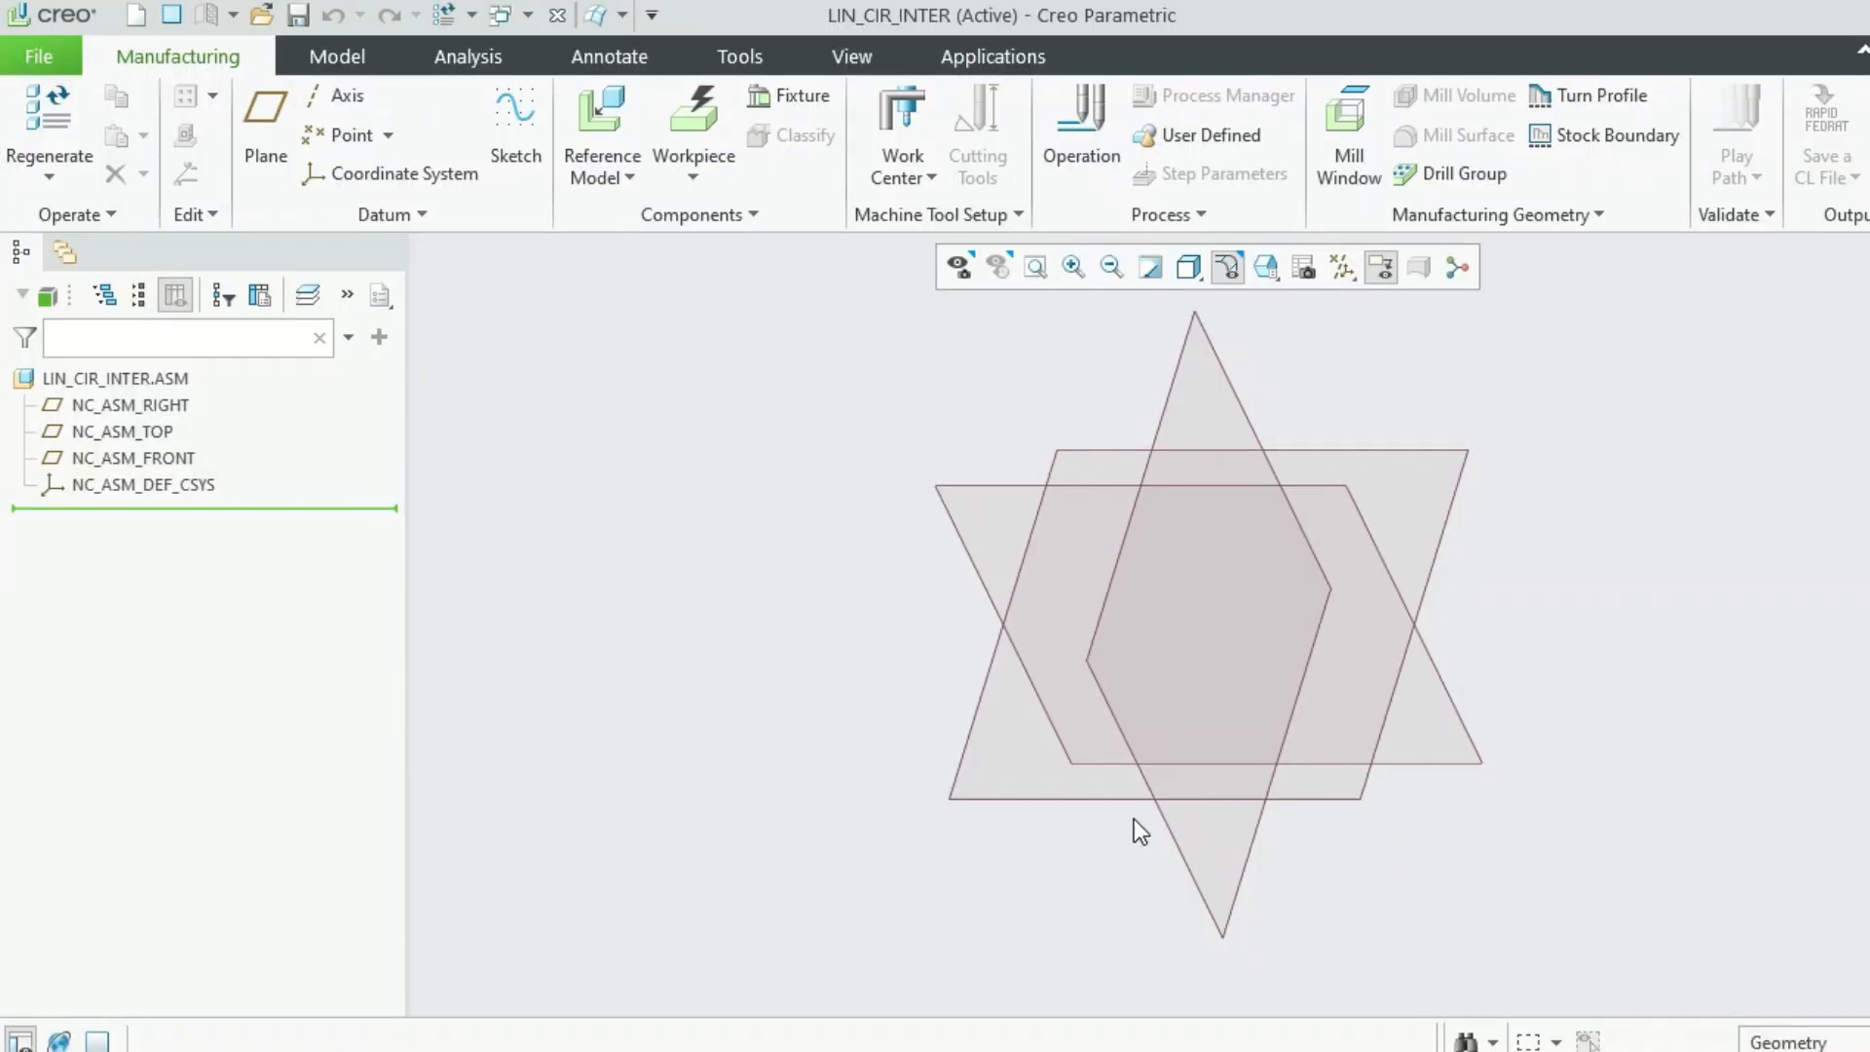
# Assemble L_C_INTER_PART as the reference model with the Default constraint, and accept the absolute accuracy for the assembly
pyautogui.click(629, 178)
pyautogui.click(666, 219)
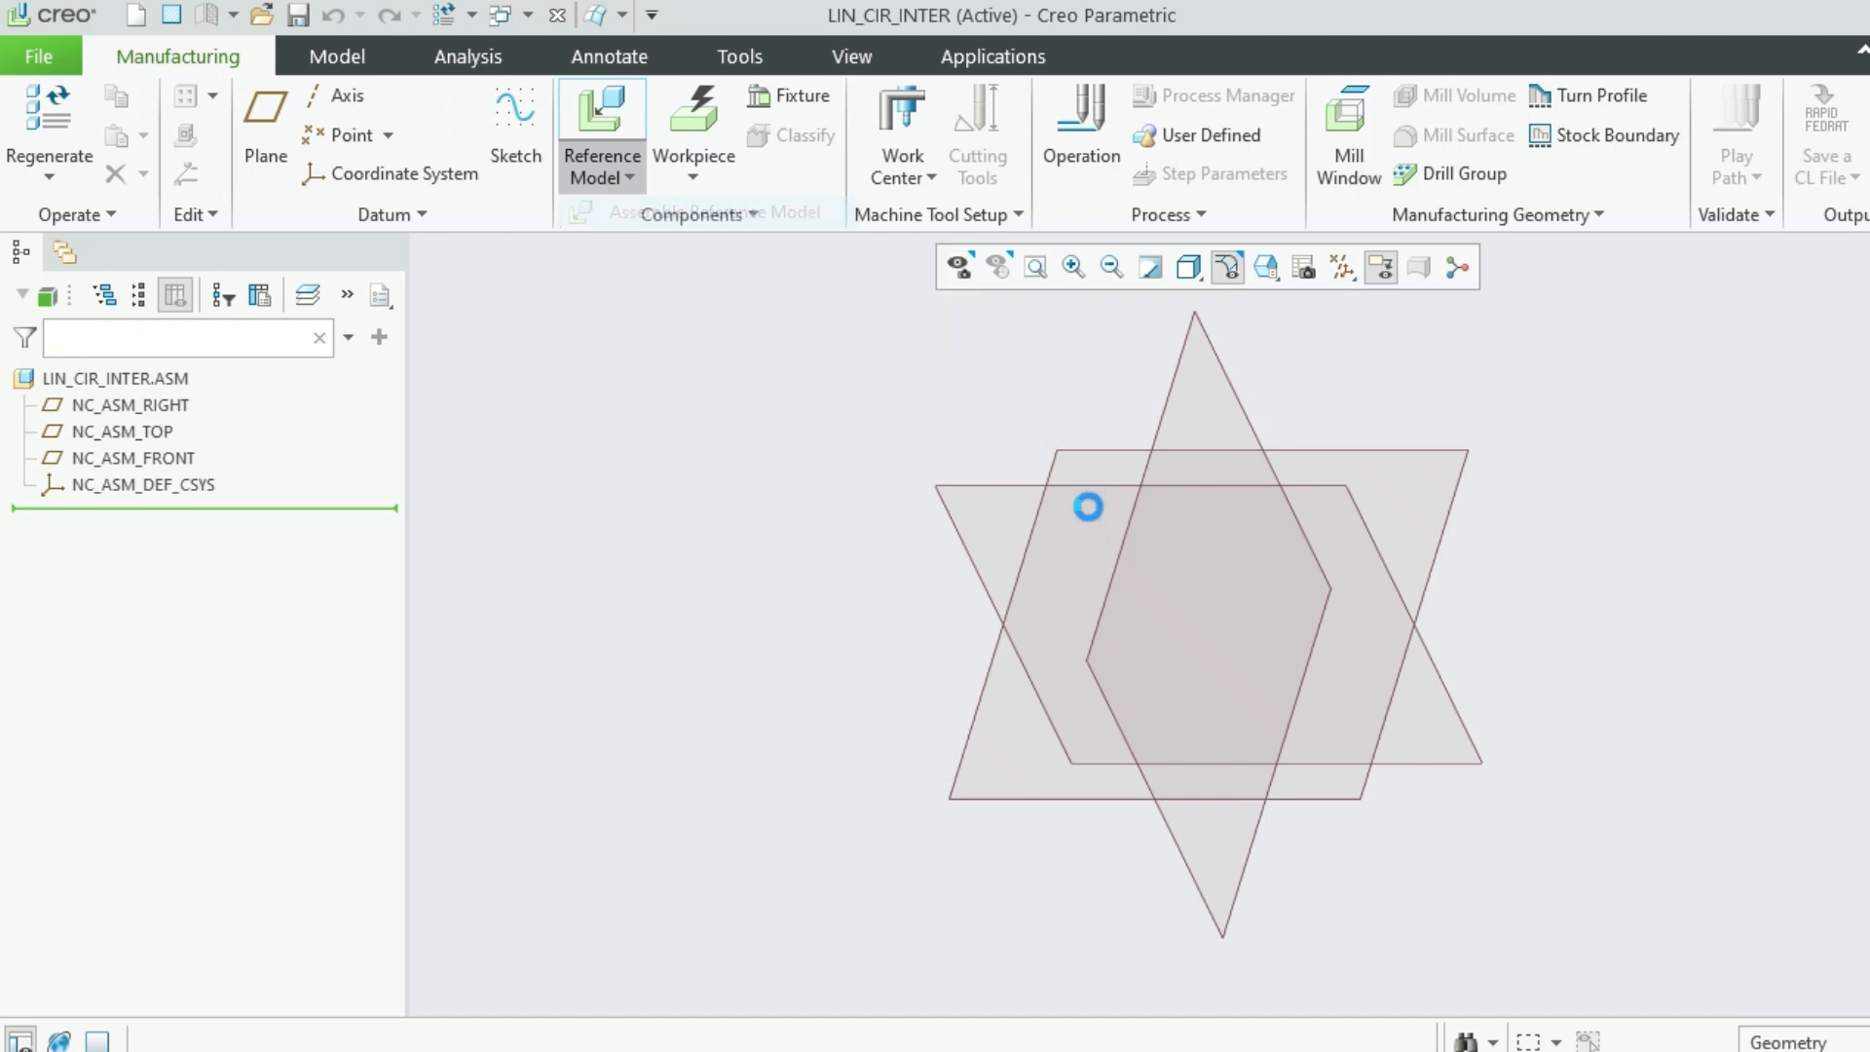
pyautogui.click(844, 347)
pyautogui.doubleClick(844, 347)
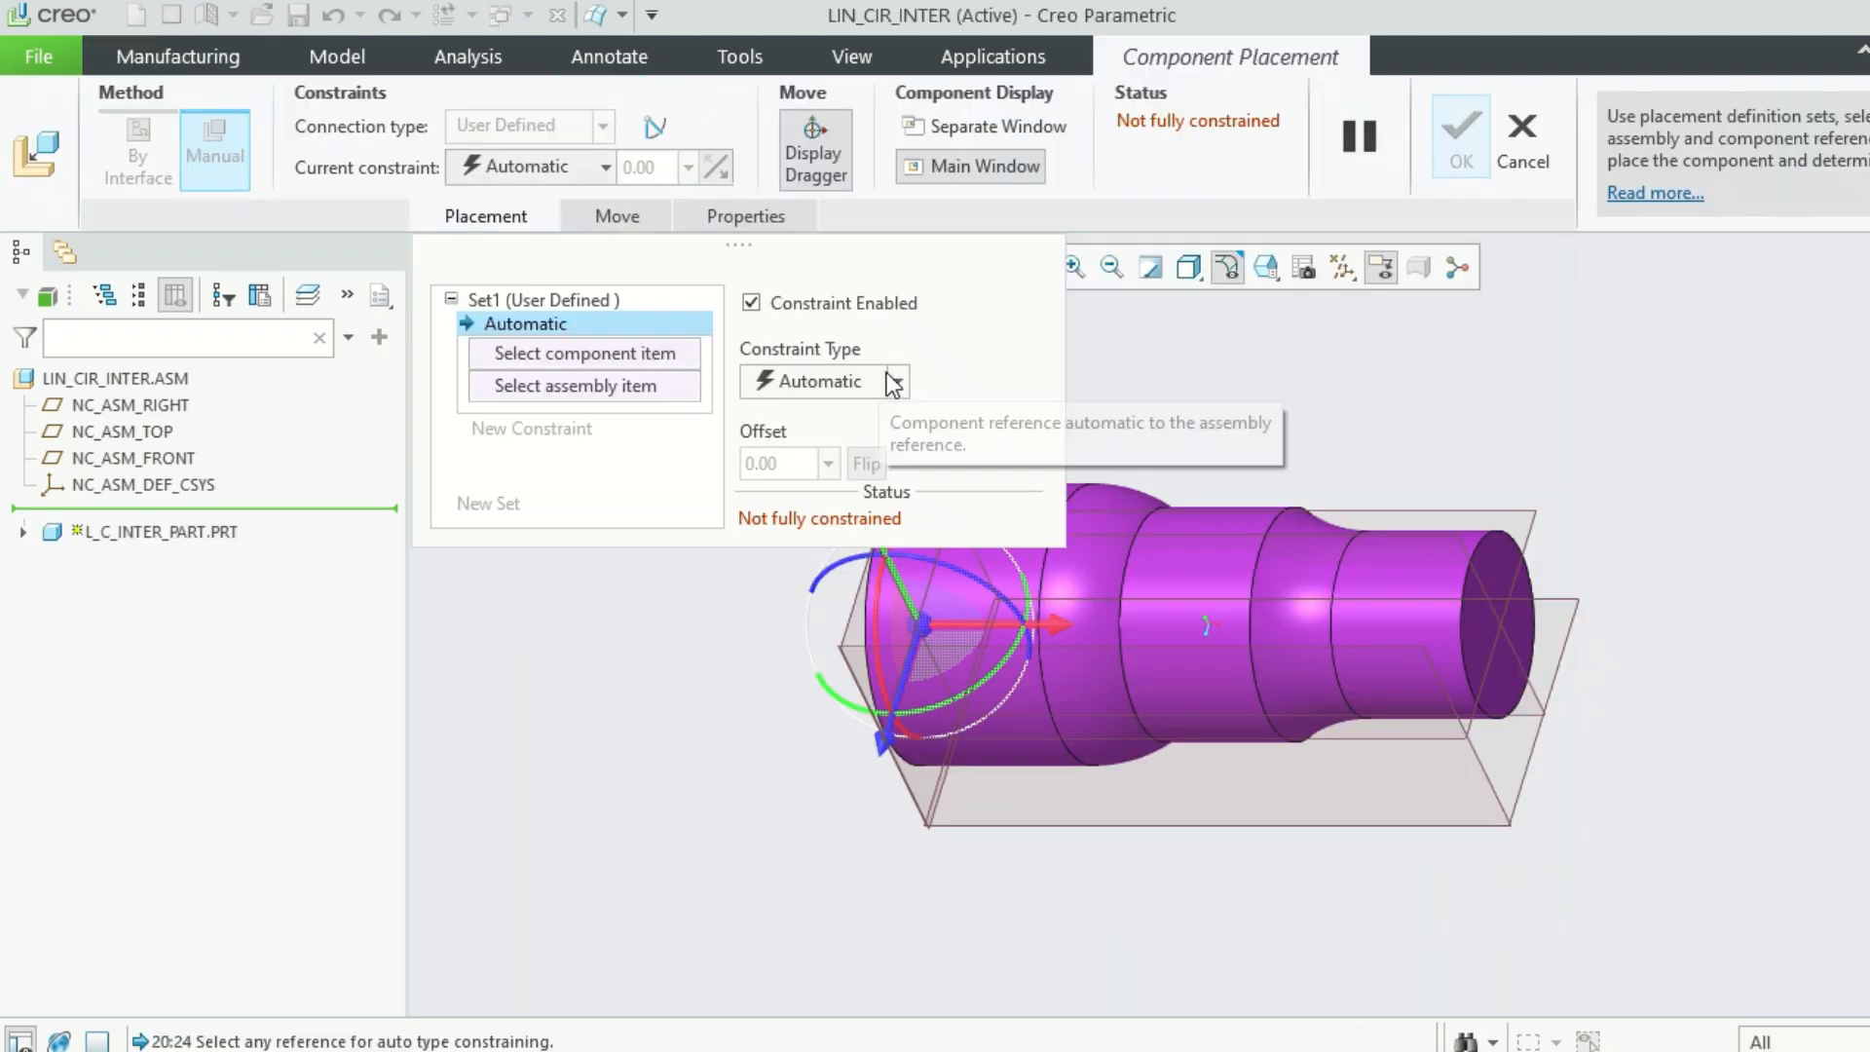
pyautogui.click(898, 382)
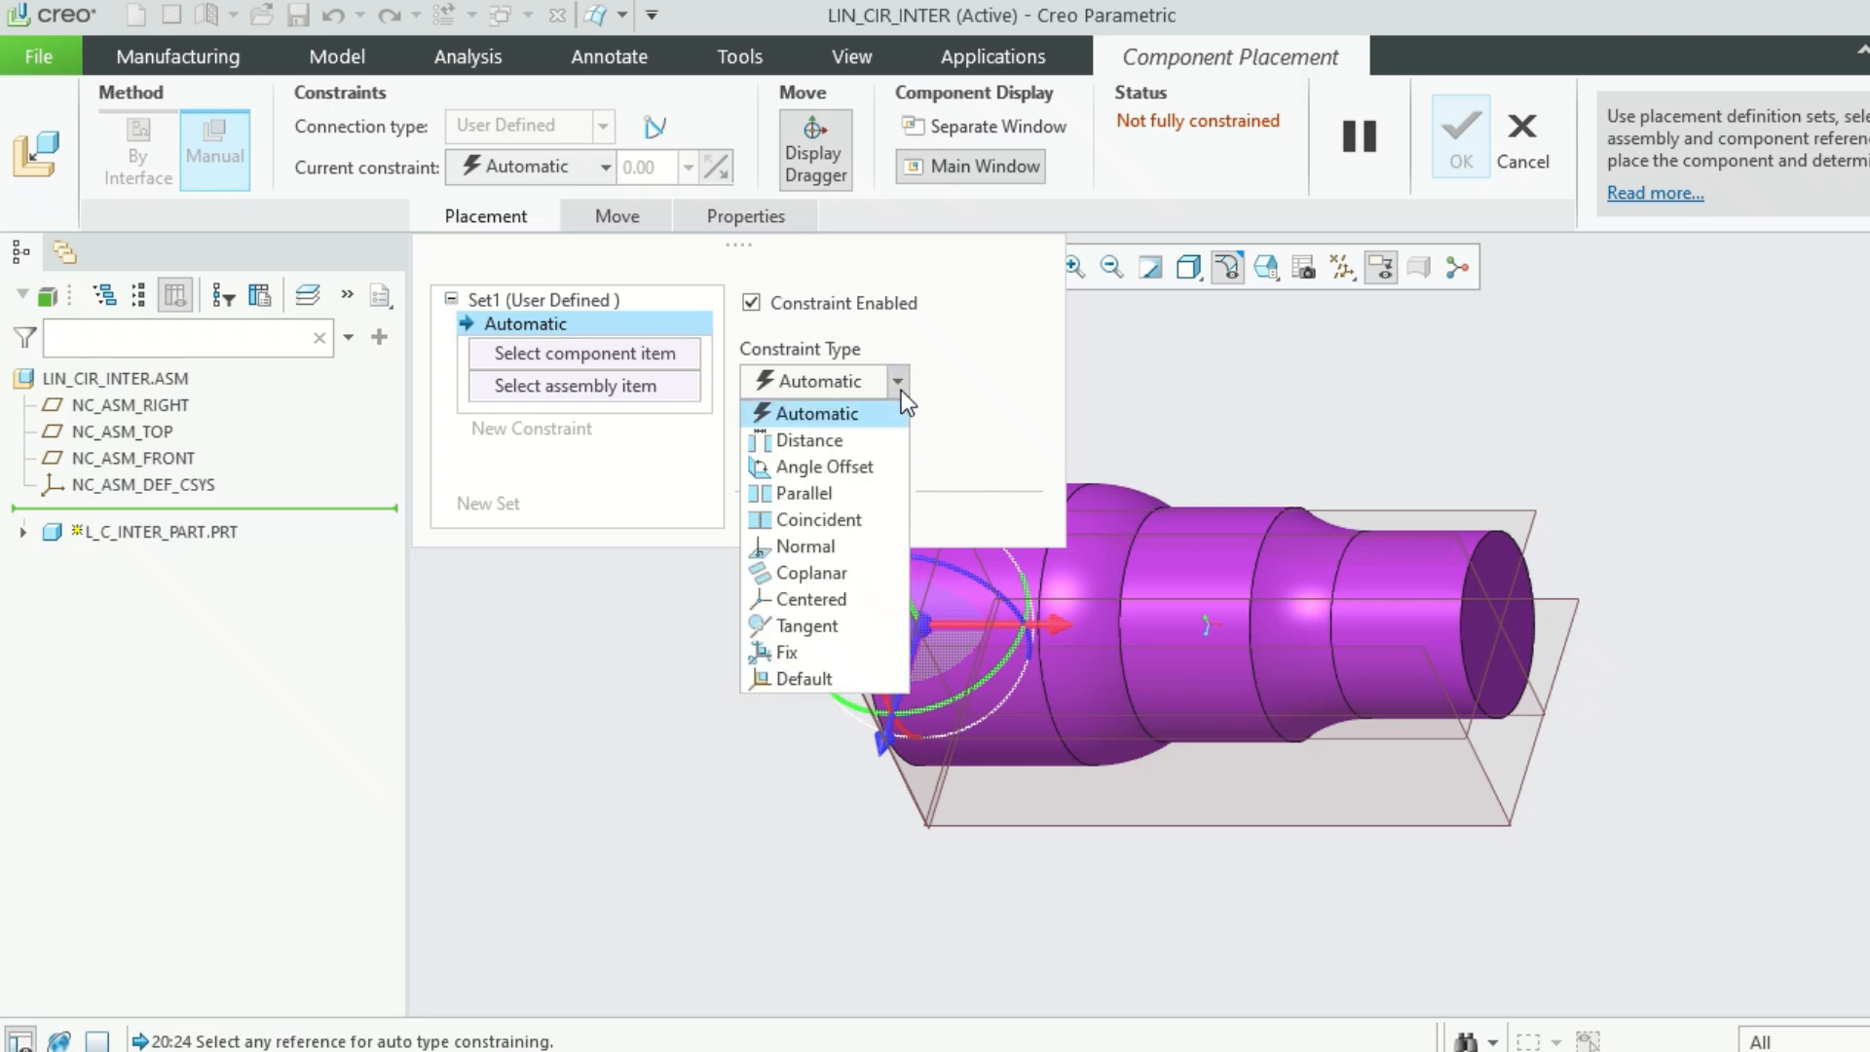
pyautogui.click(824, 678)
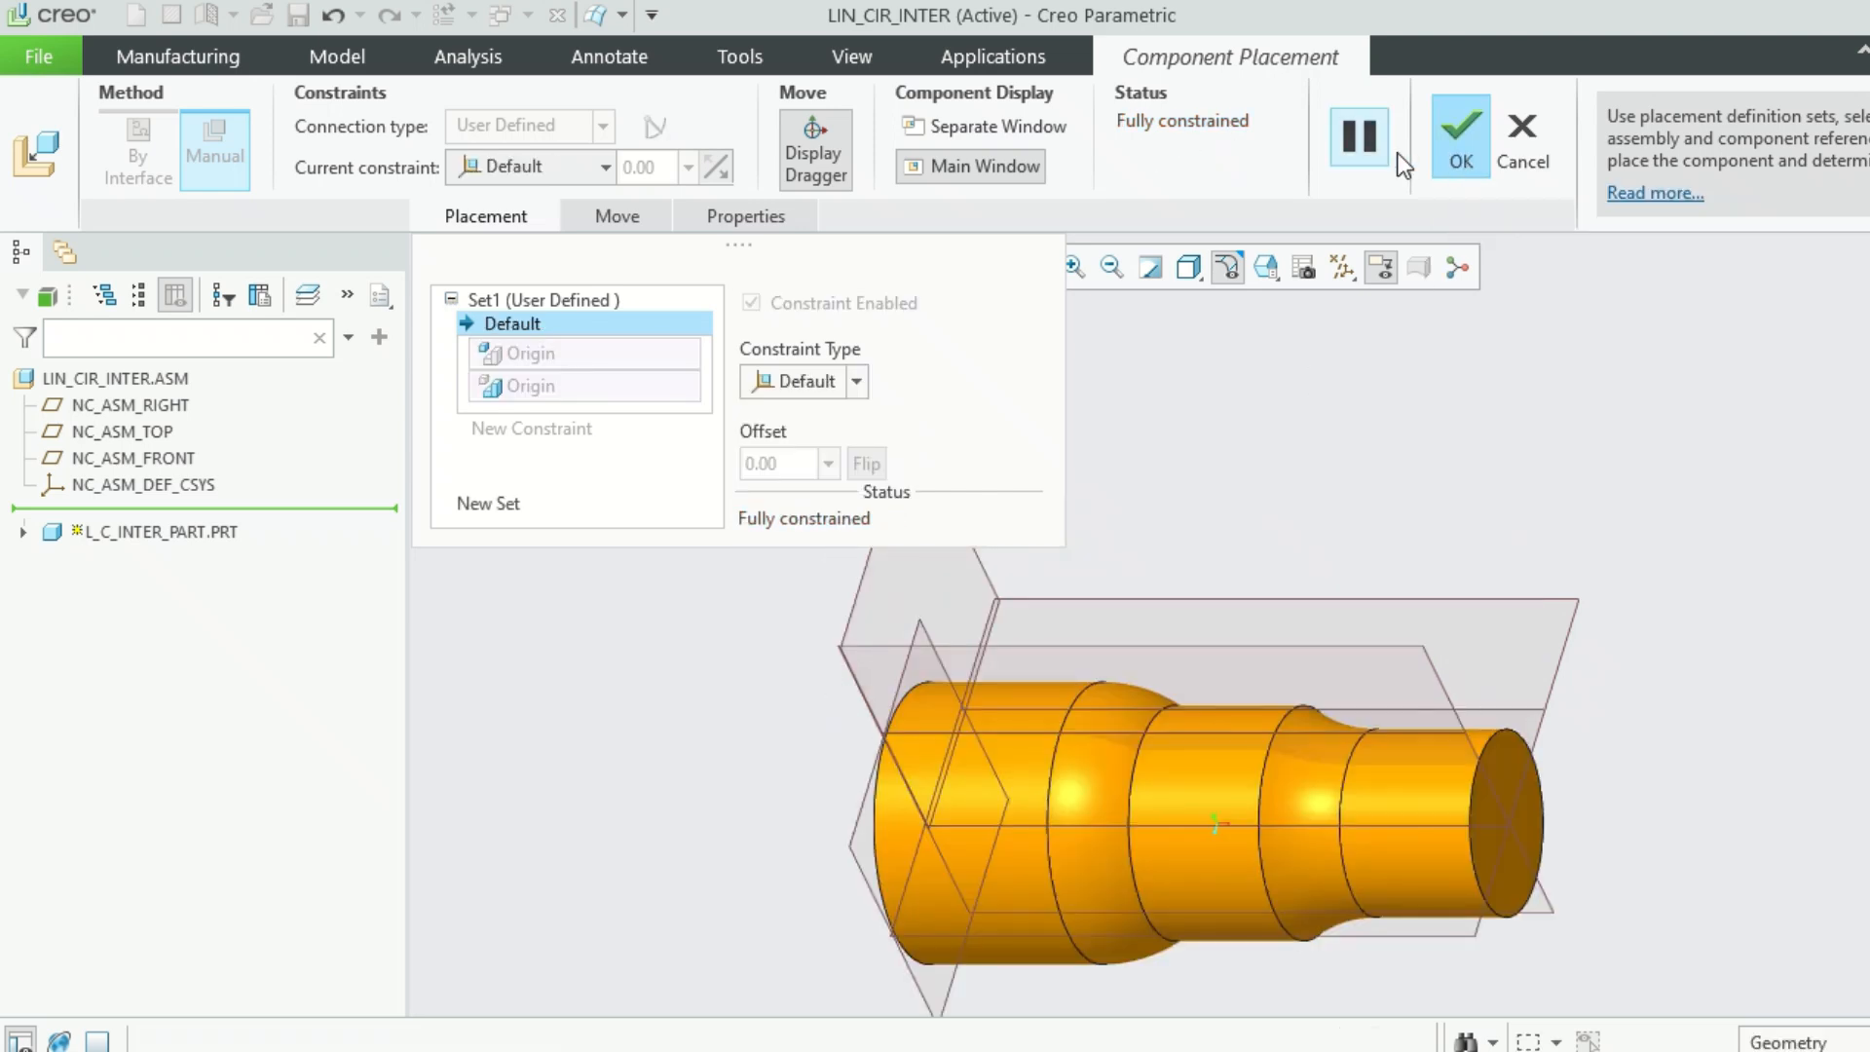
pyautogui.click(1451, 138)
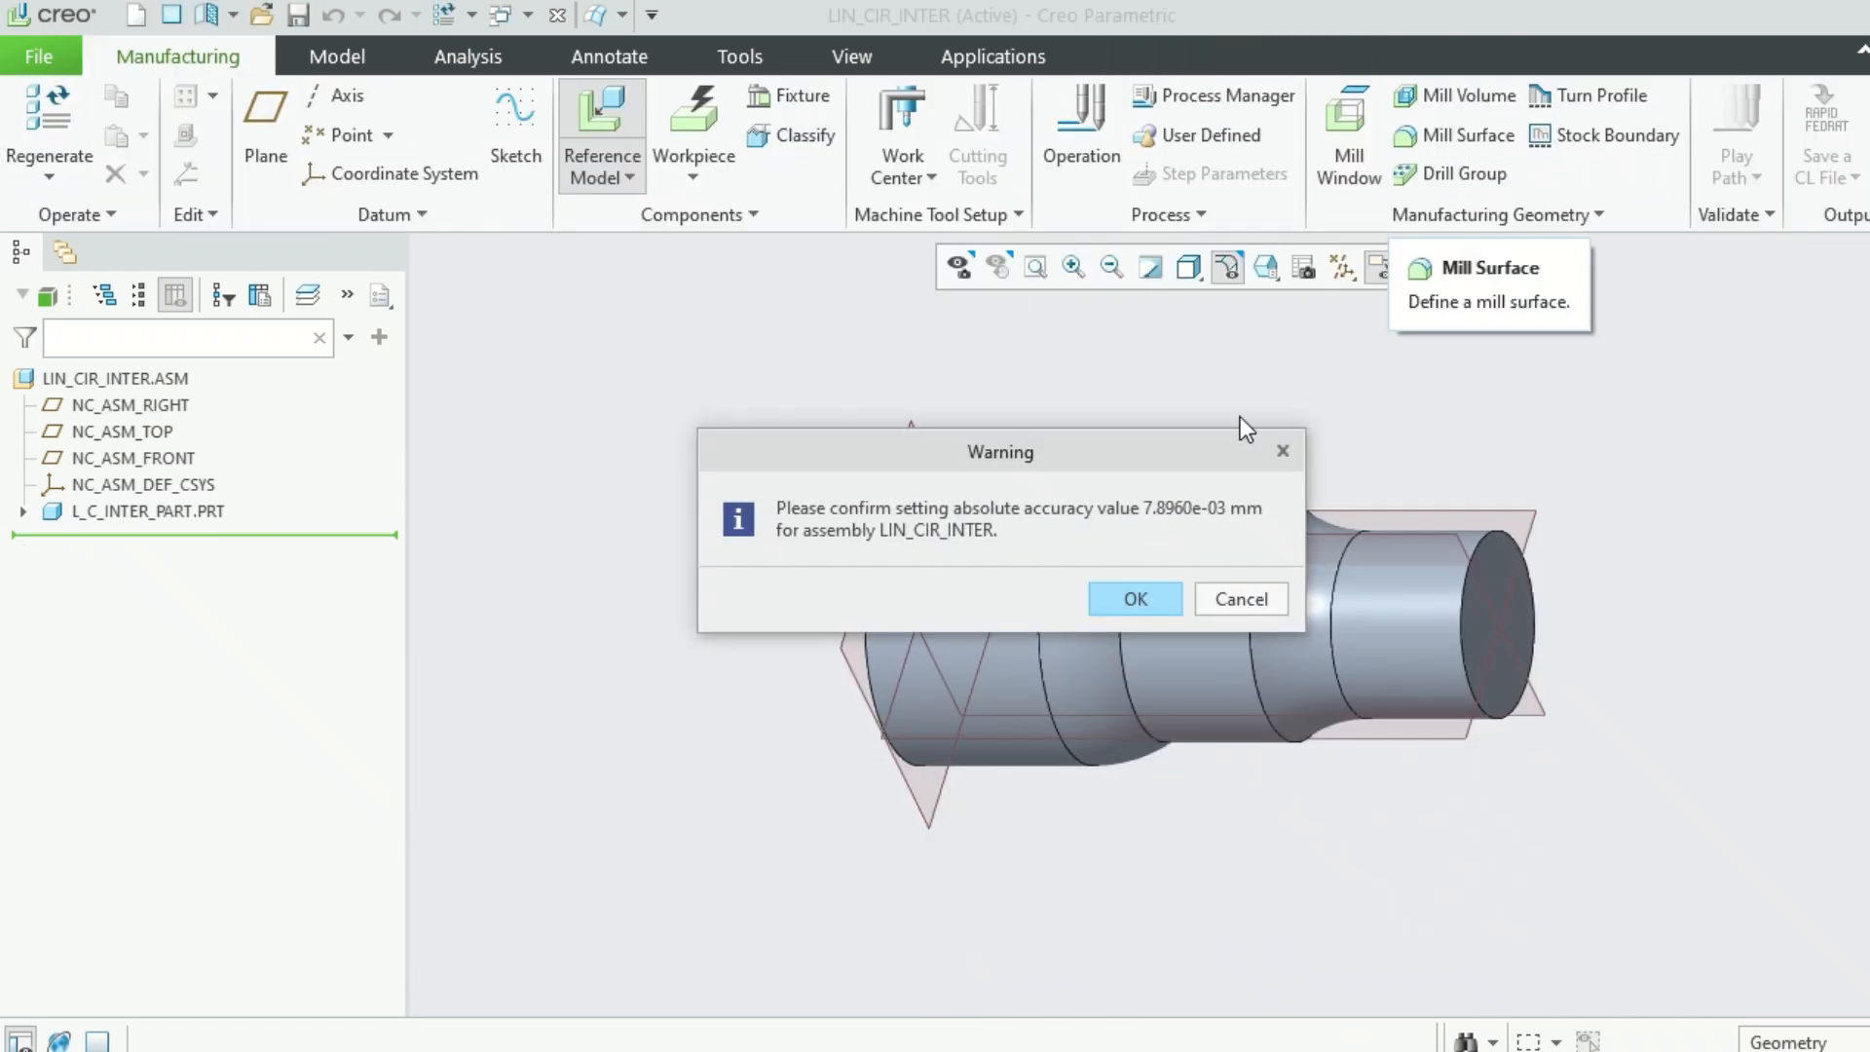
pyautogui.click(1143, 599)
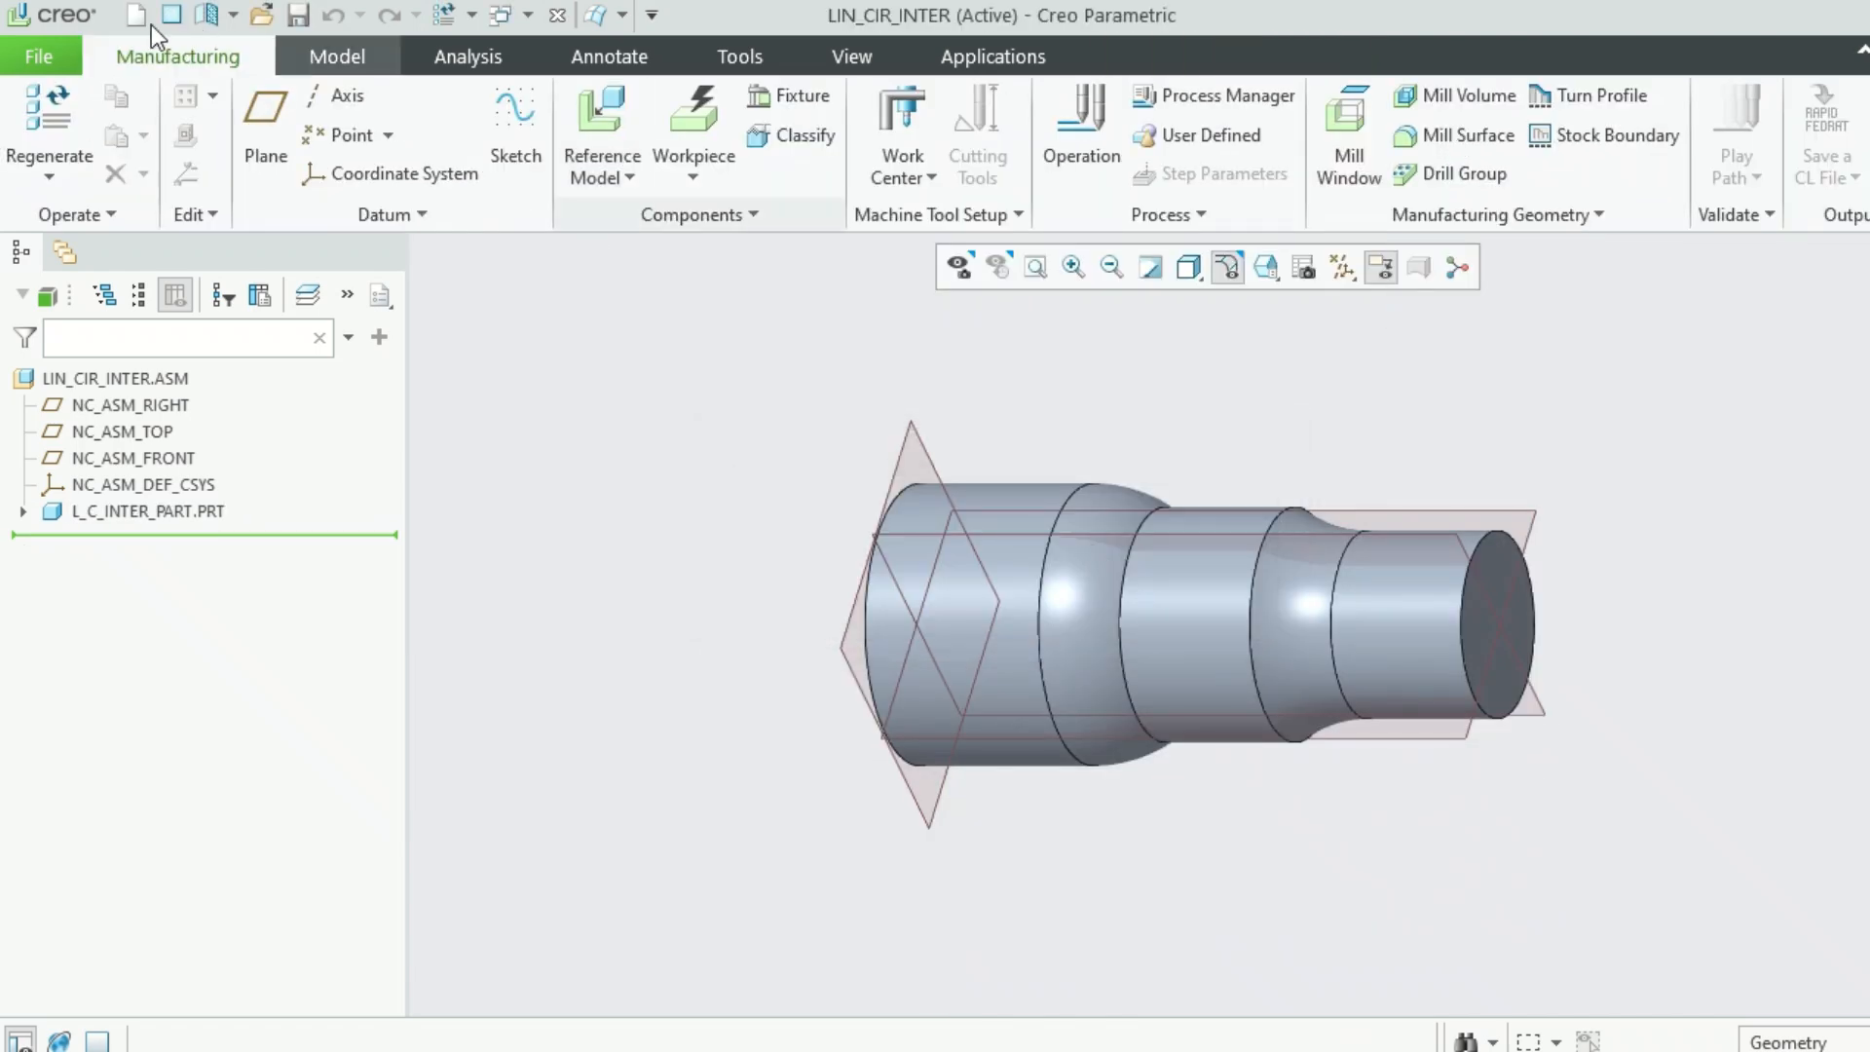
# Change the manufacturing assembly's accuracy in its model properties to relative 0.0012
pyautogui.click(41, 58)
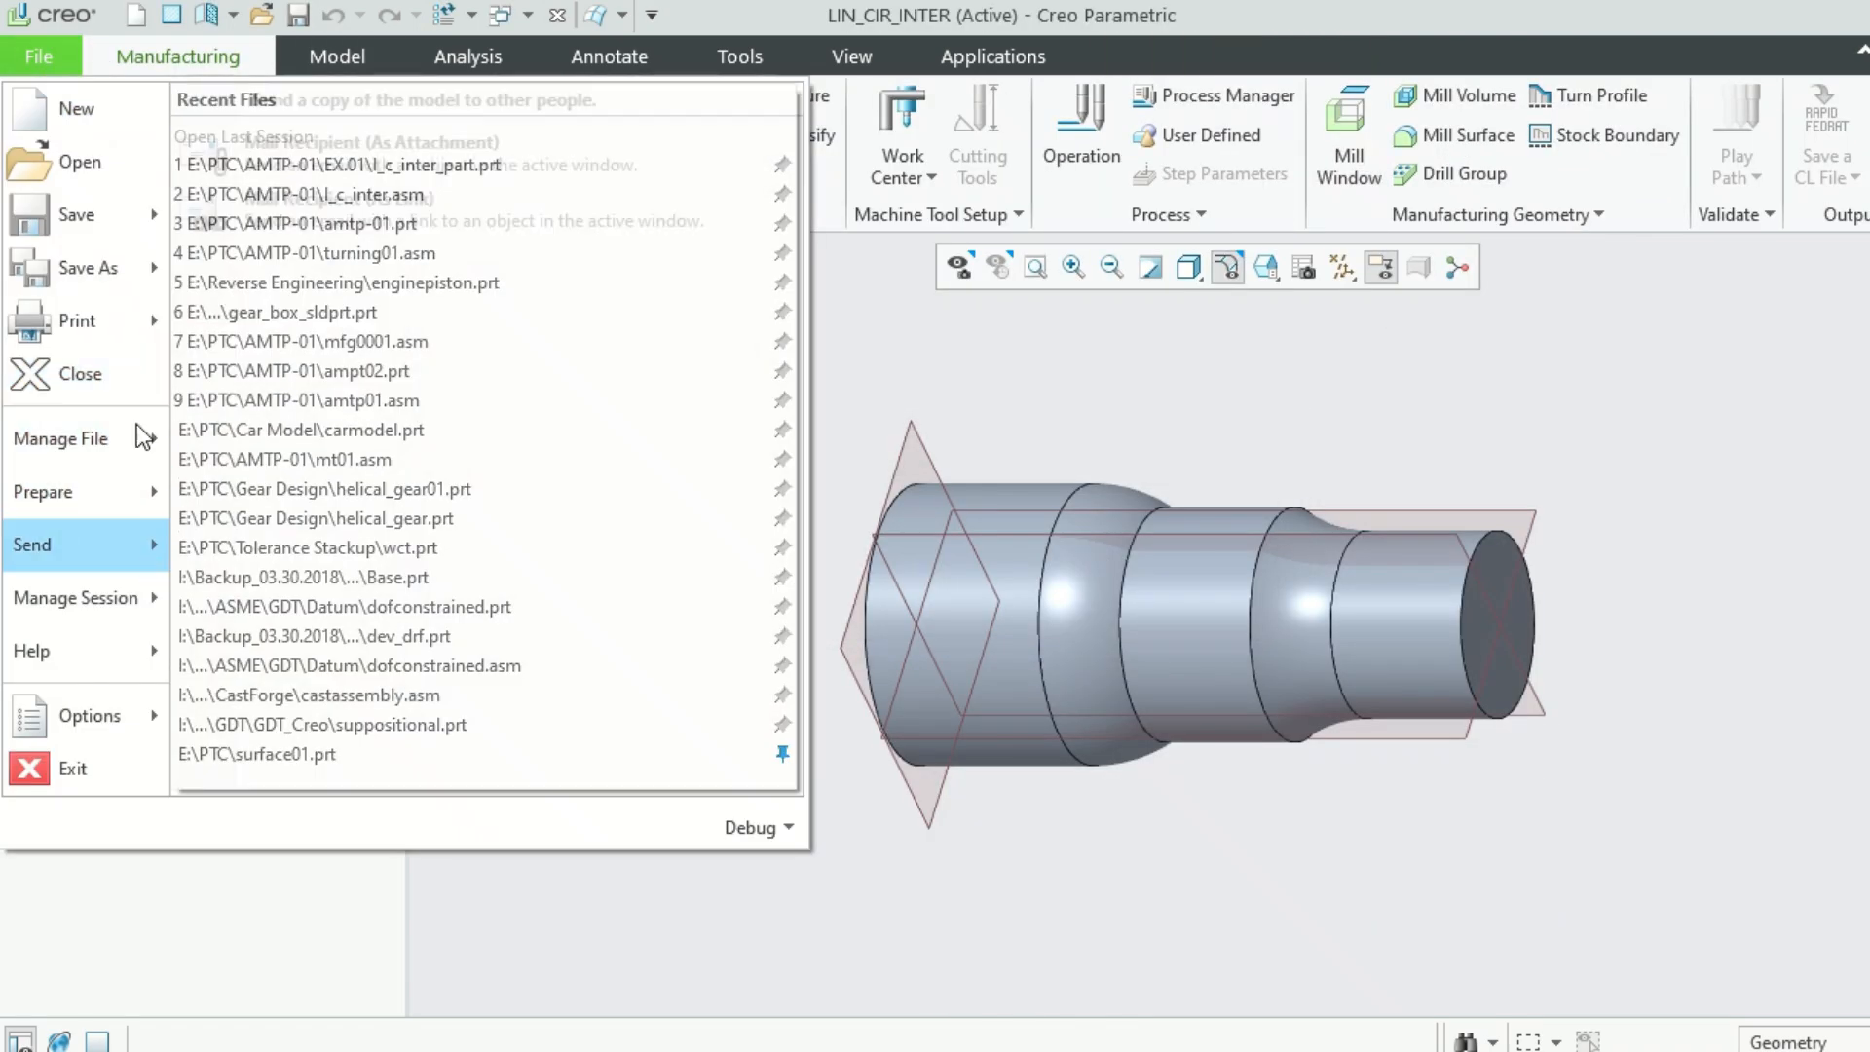
pyautogui.moveTo(136, 482)
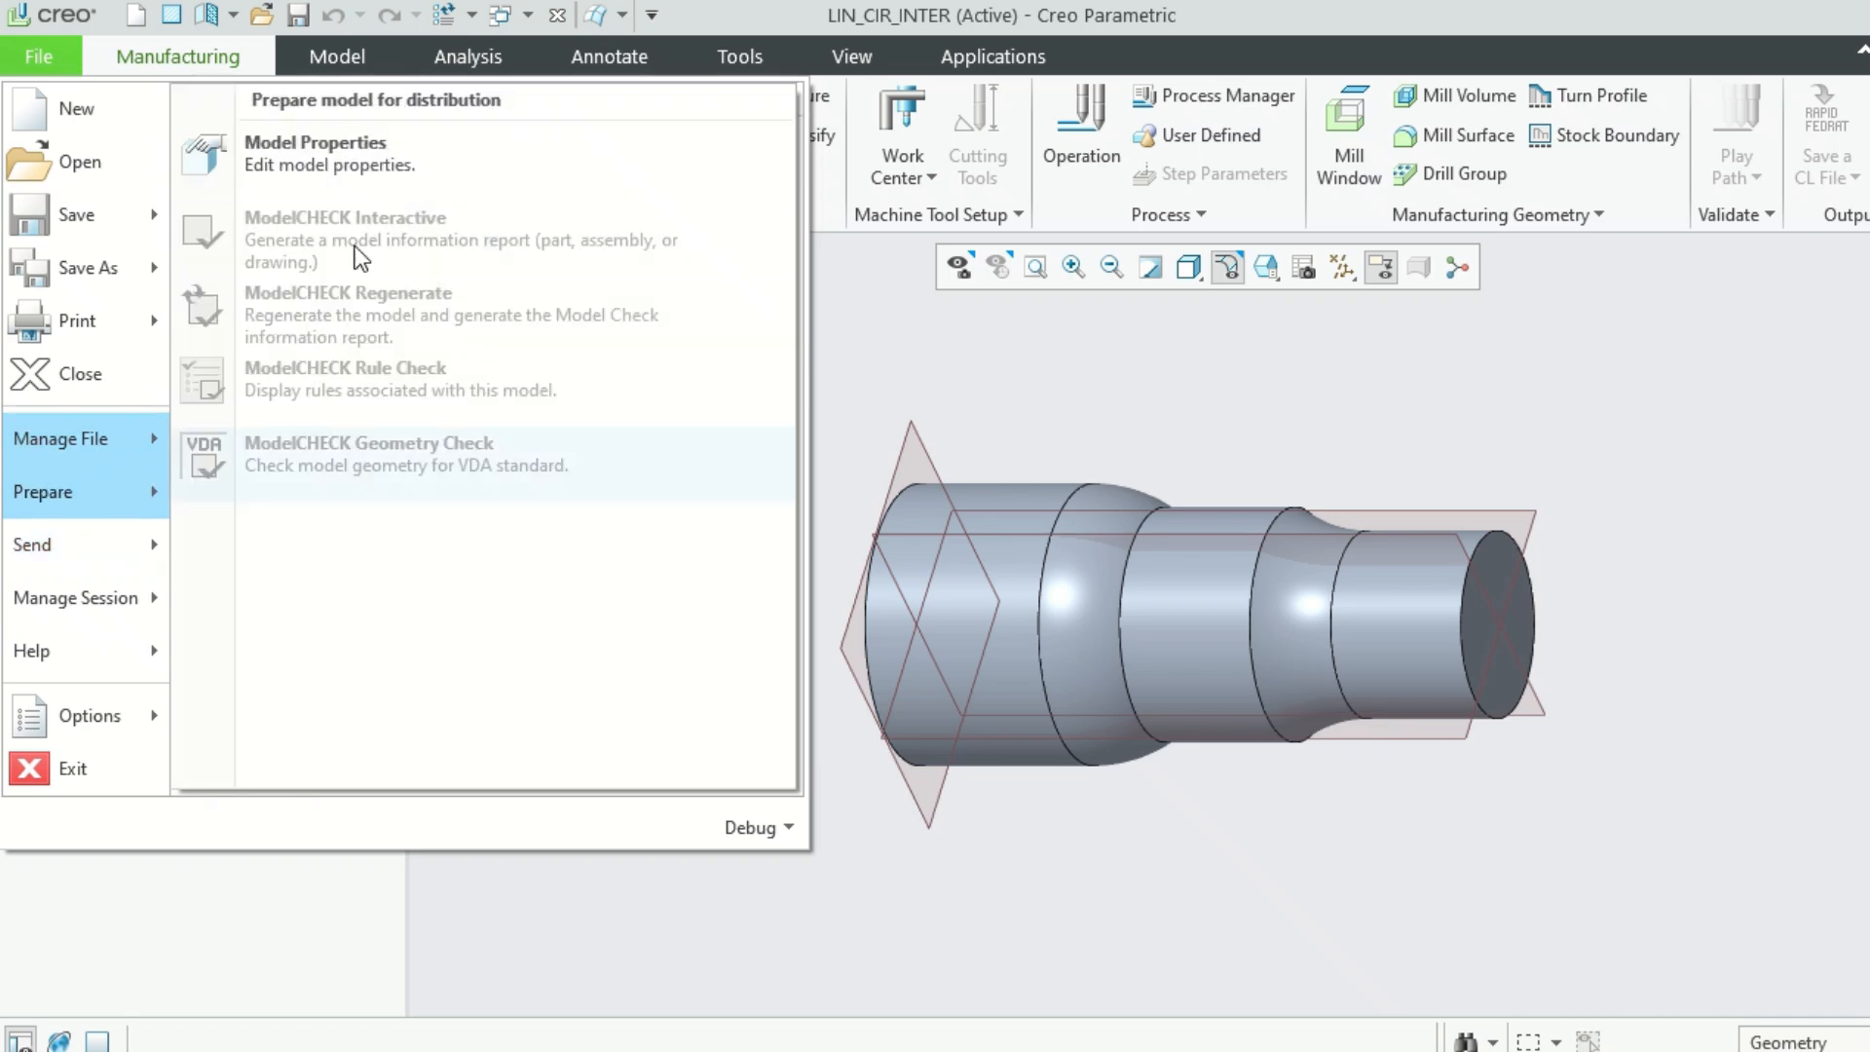
pyautogui.click(389, 167)
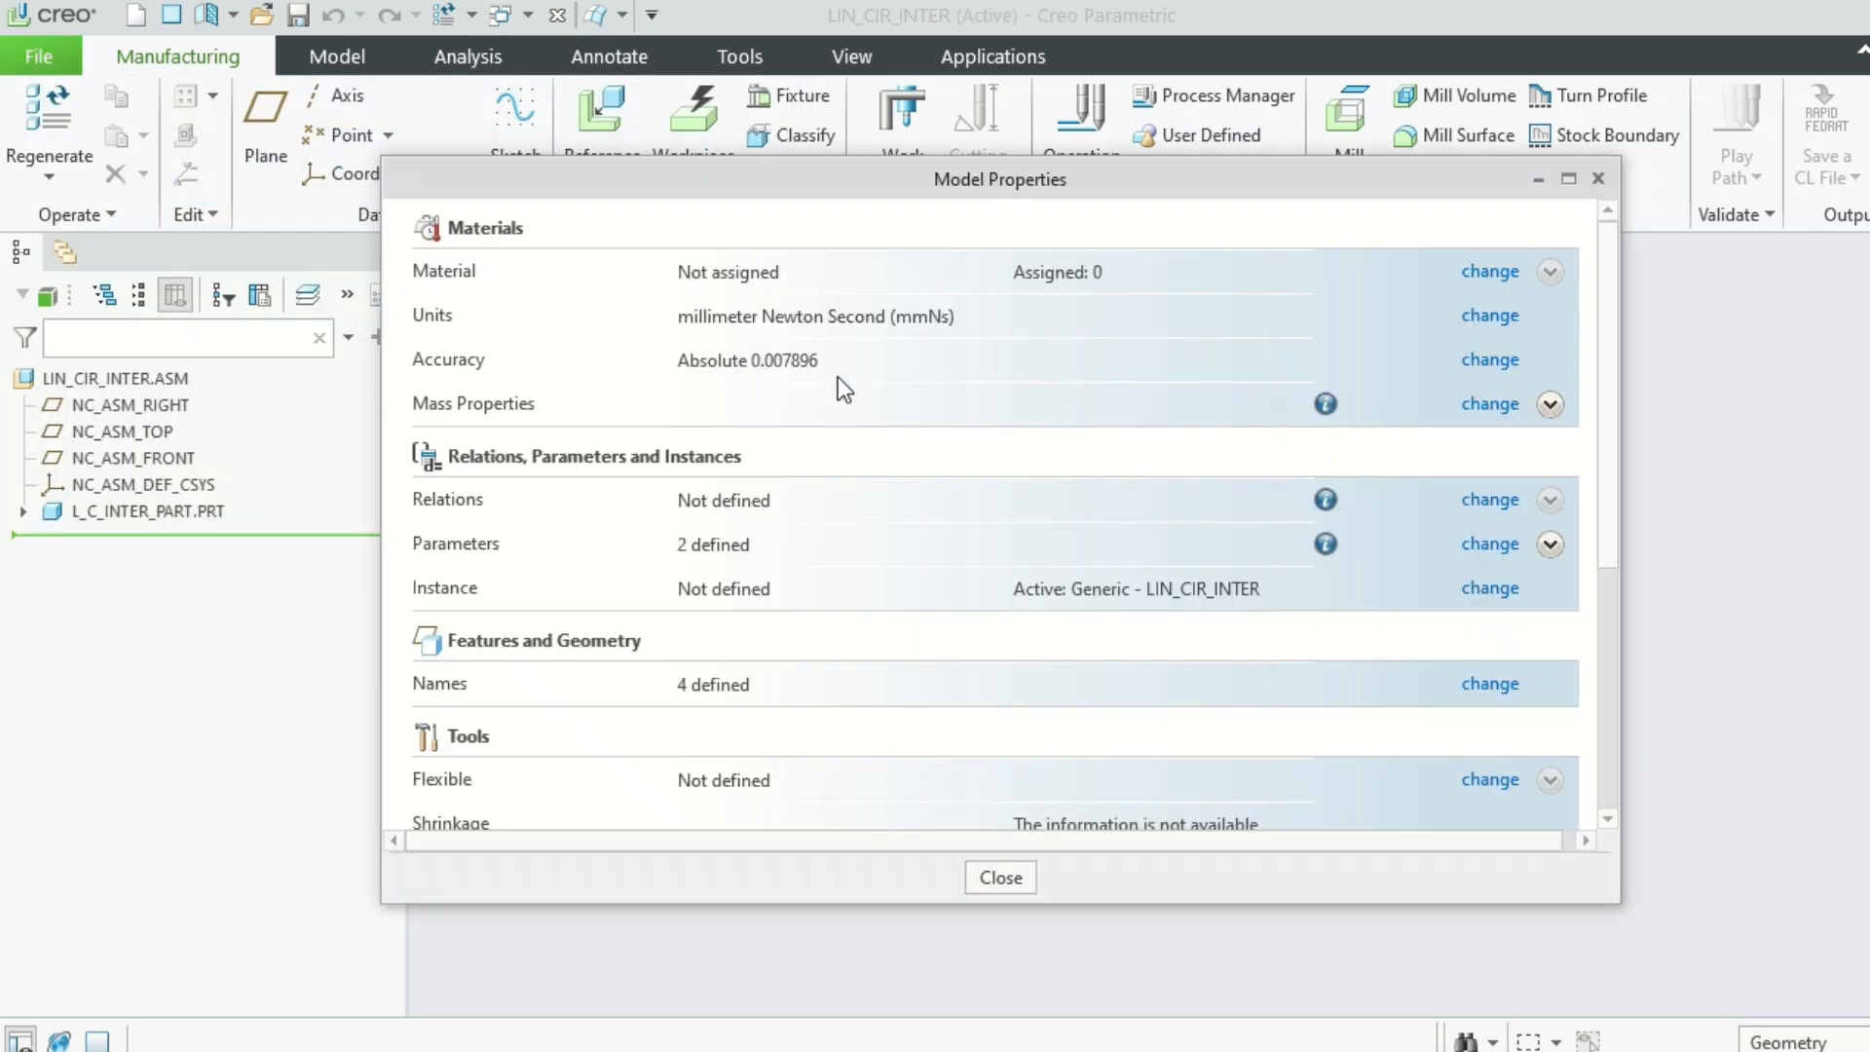
pyautogui.click(1488, 363)
pyautogui.click(978, 571)
pyautogui.click(926, 601)
pyautogui.click(975, 682)
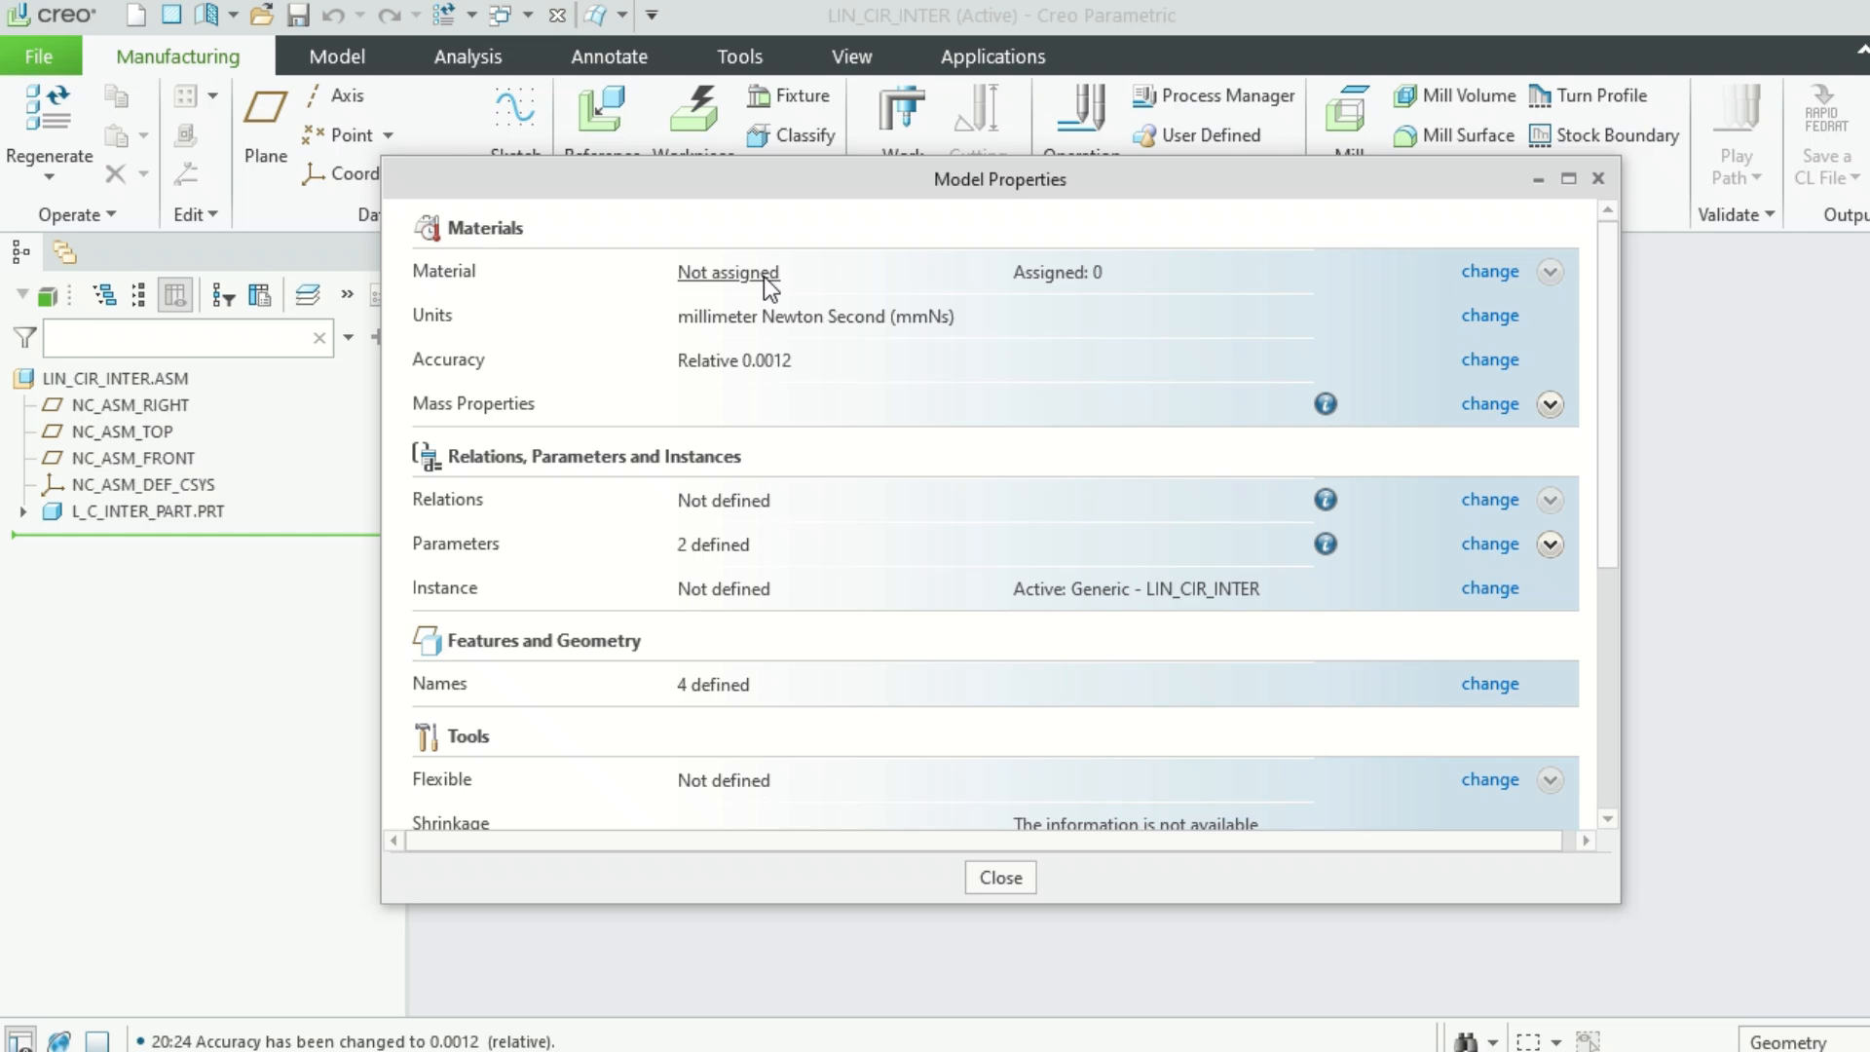
# Add the PA6 material from the Plastics folder of Standard-Materials_Granta-Design to the LIN_CIR_INTER assembly
pyautogui.click(1490, 273)
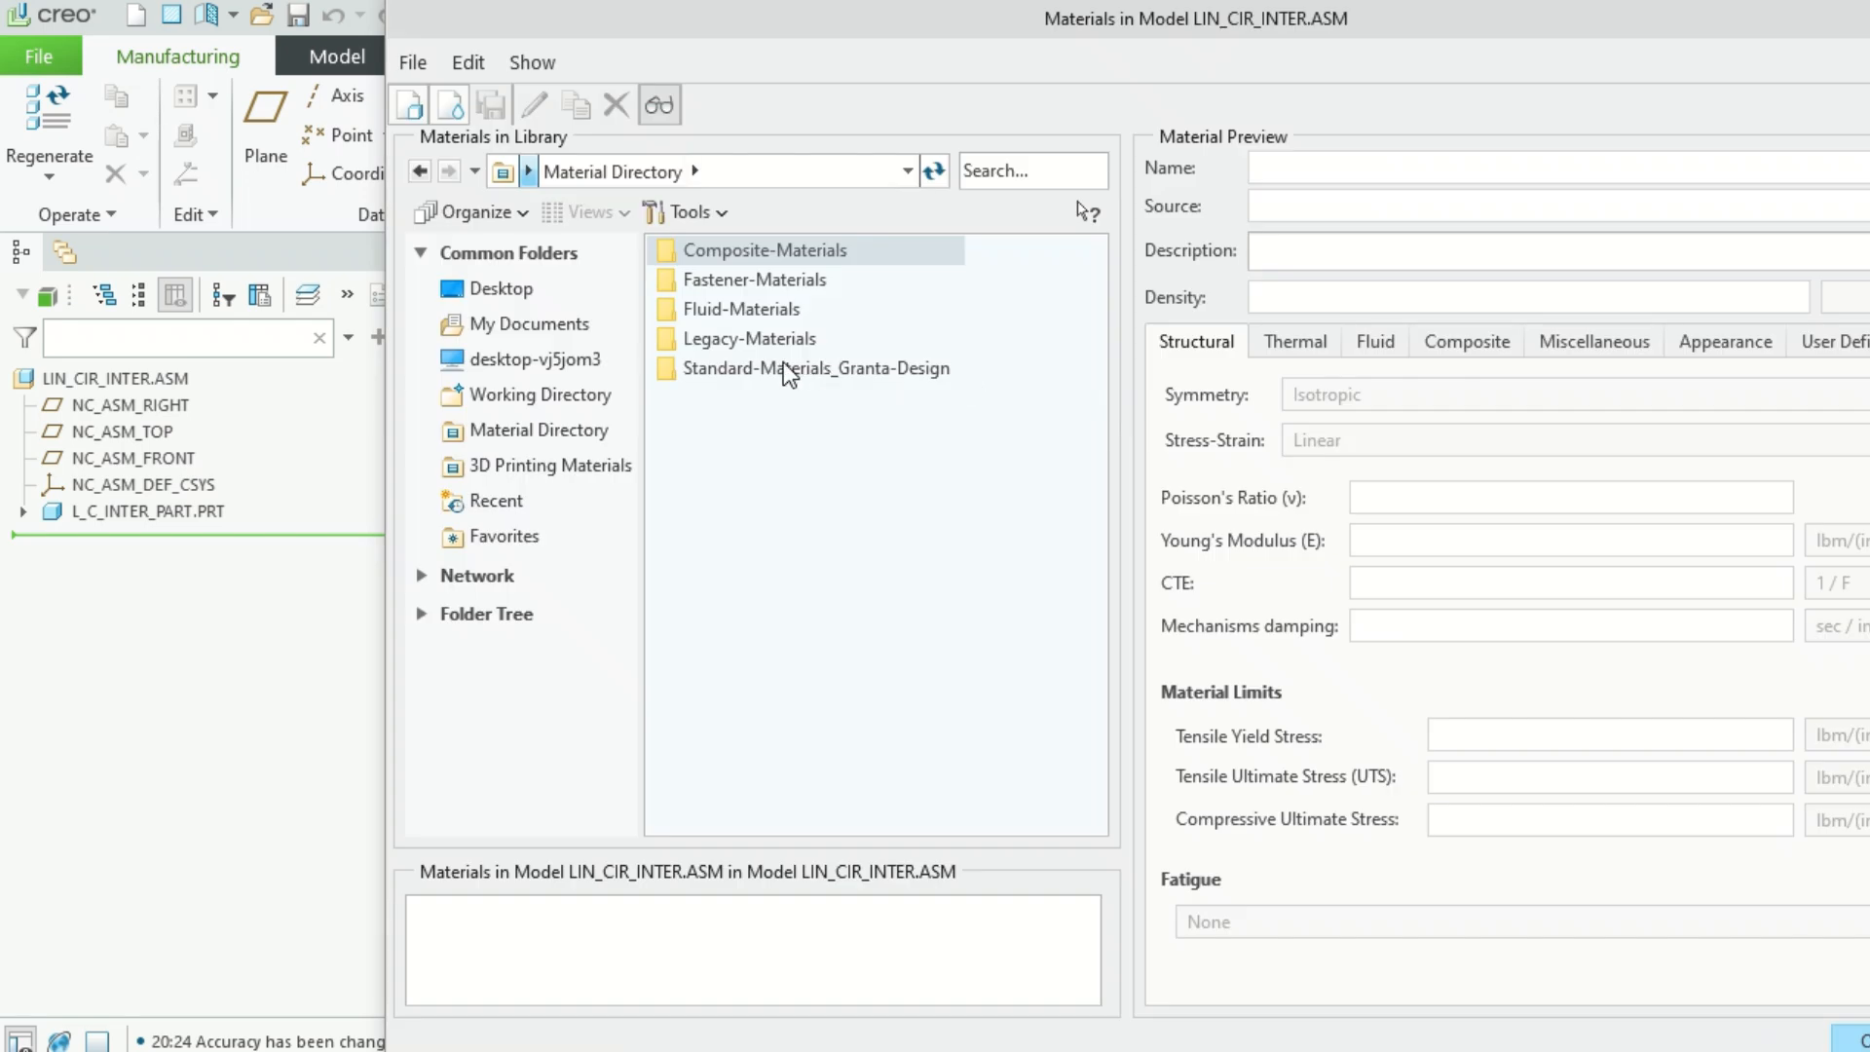
pyautogui.doubleClick(783, 362)
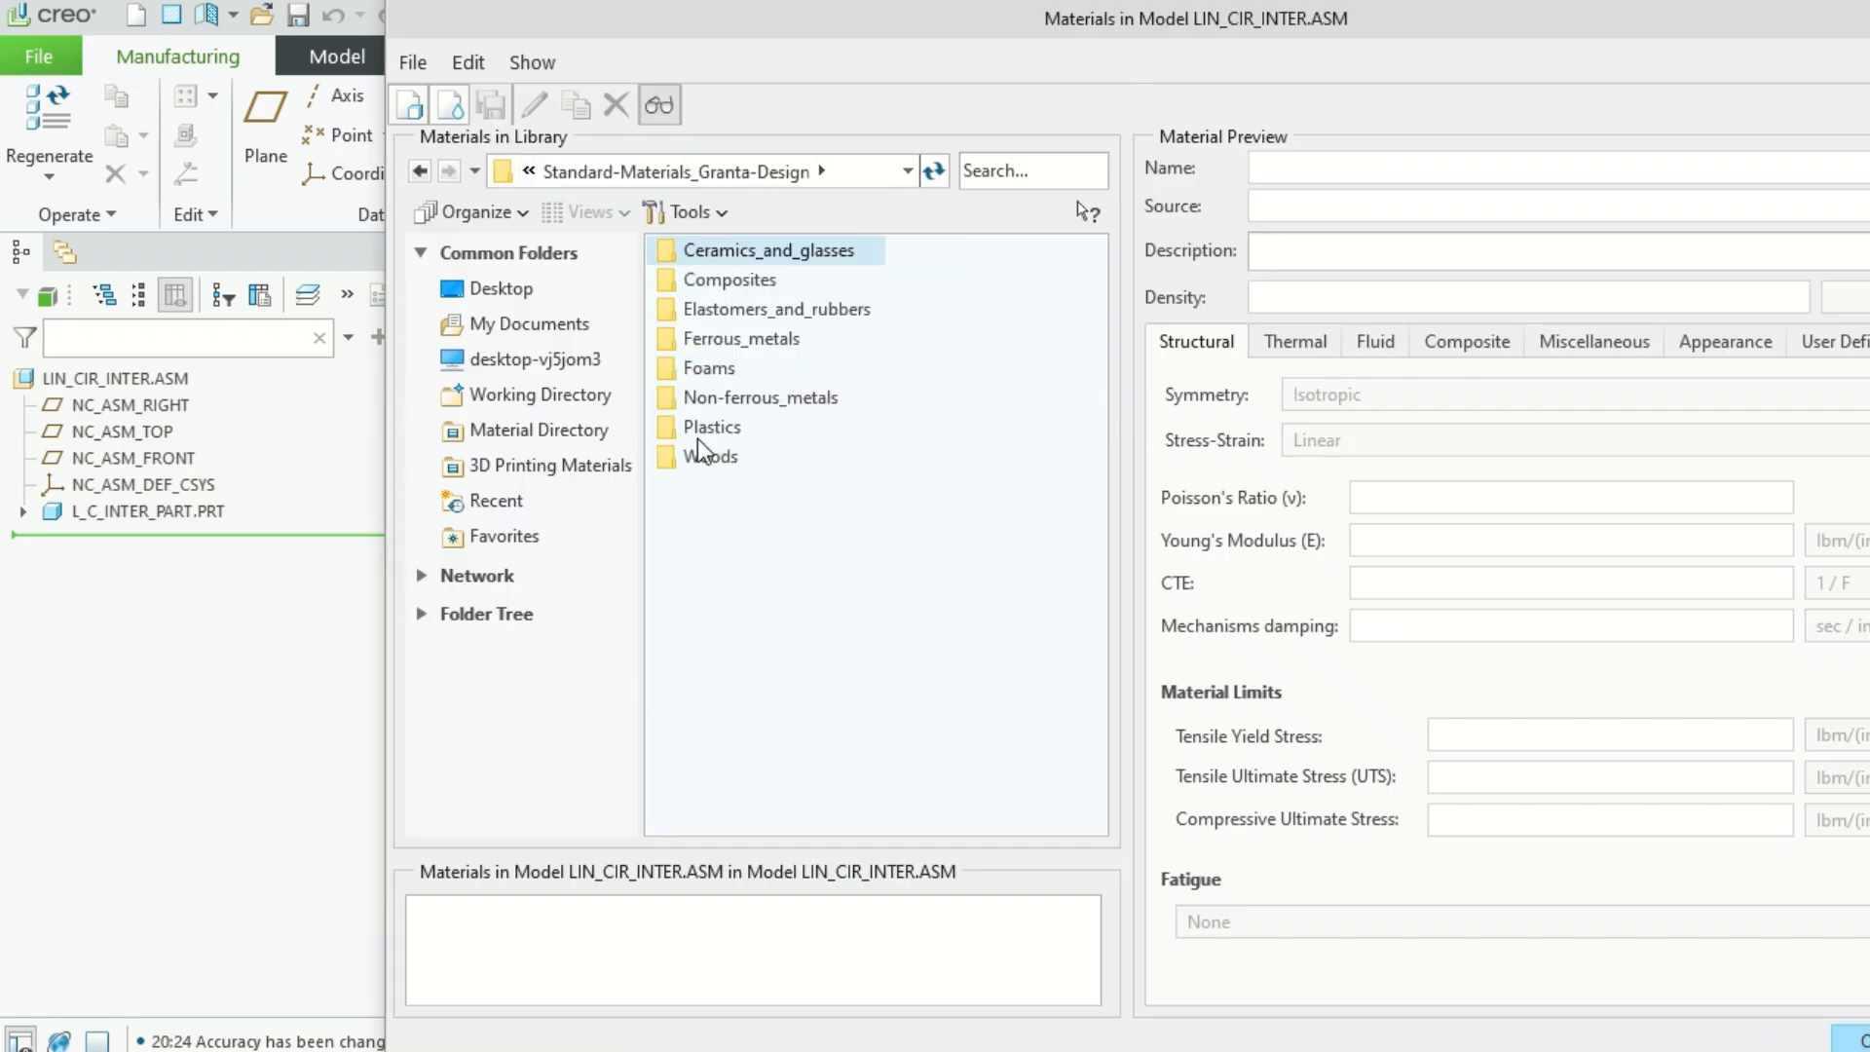
pyautogui.doubleClick(703, 430)
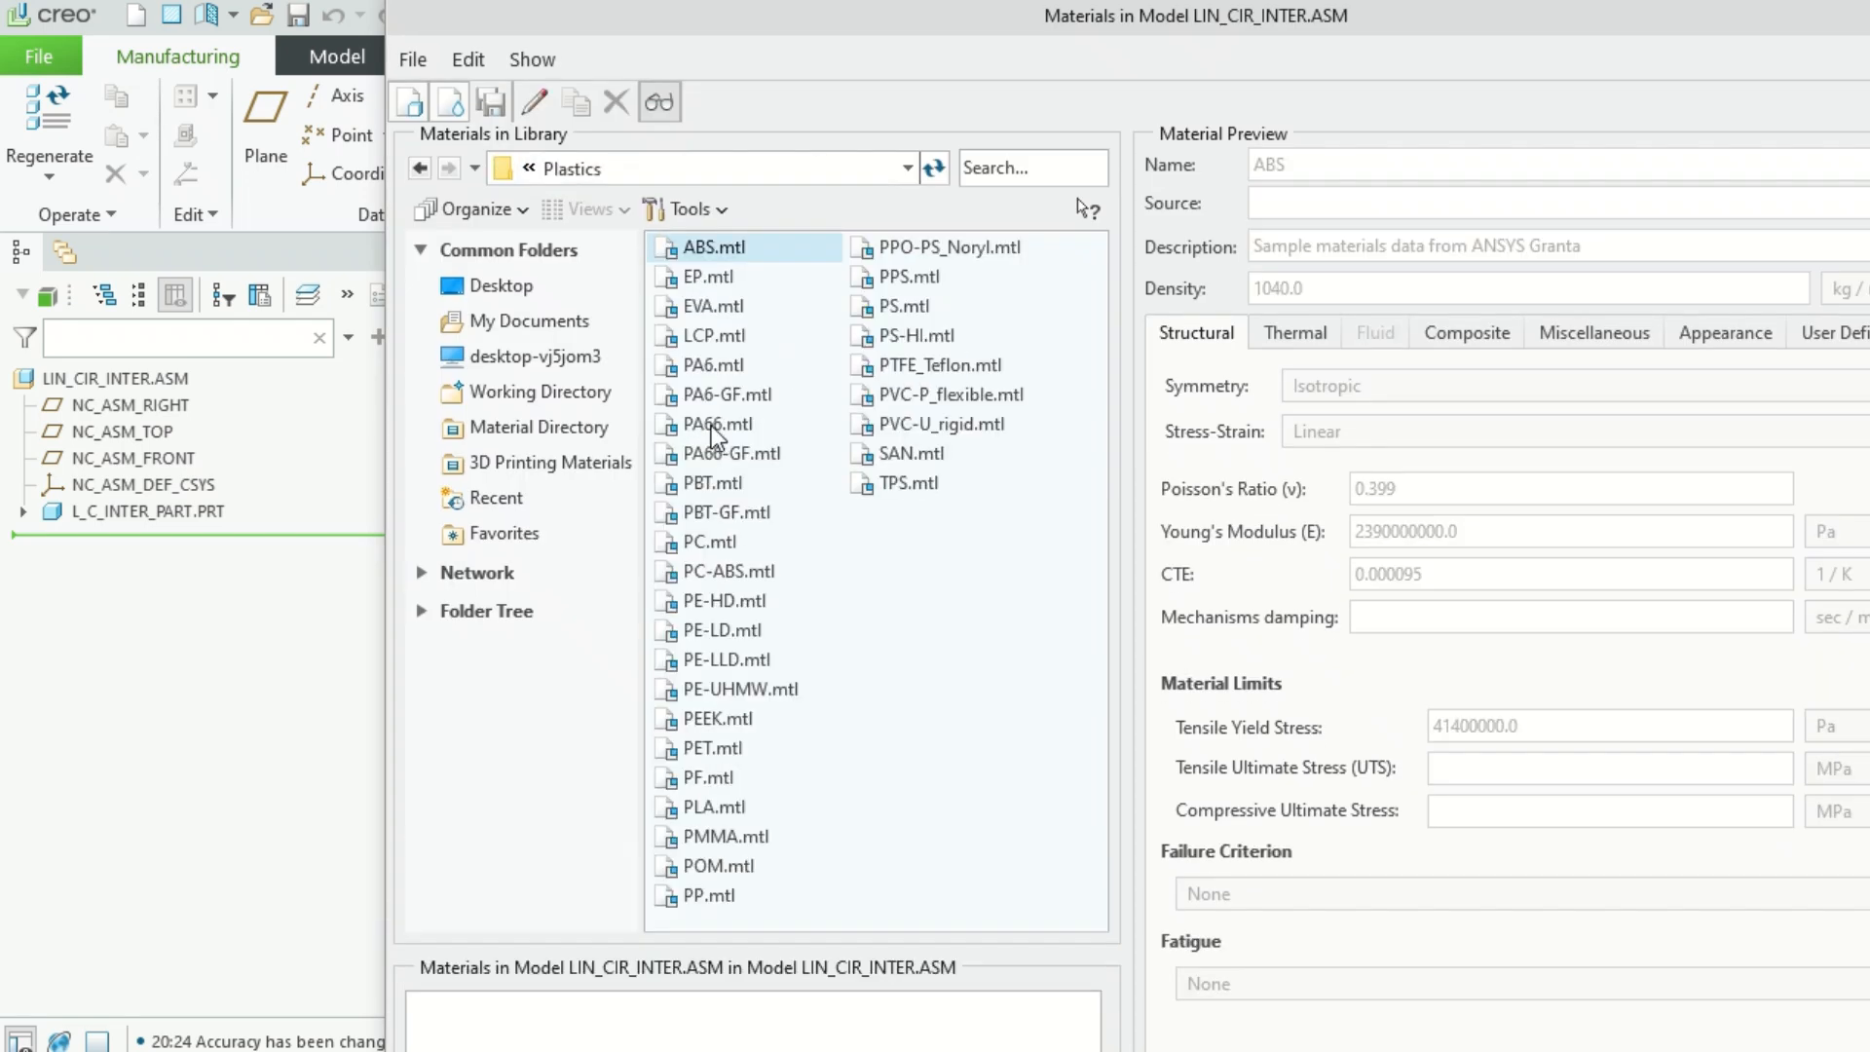
pyautogui.click(733, 393)
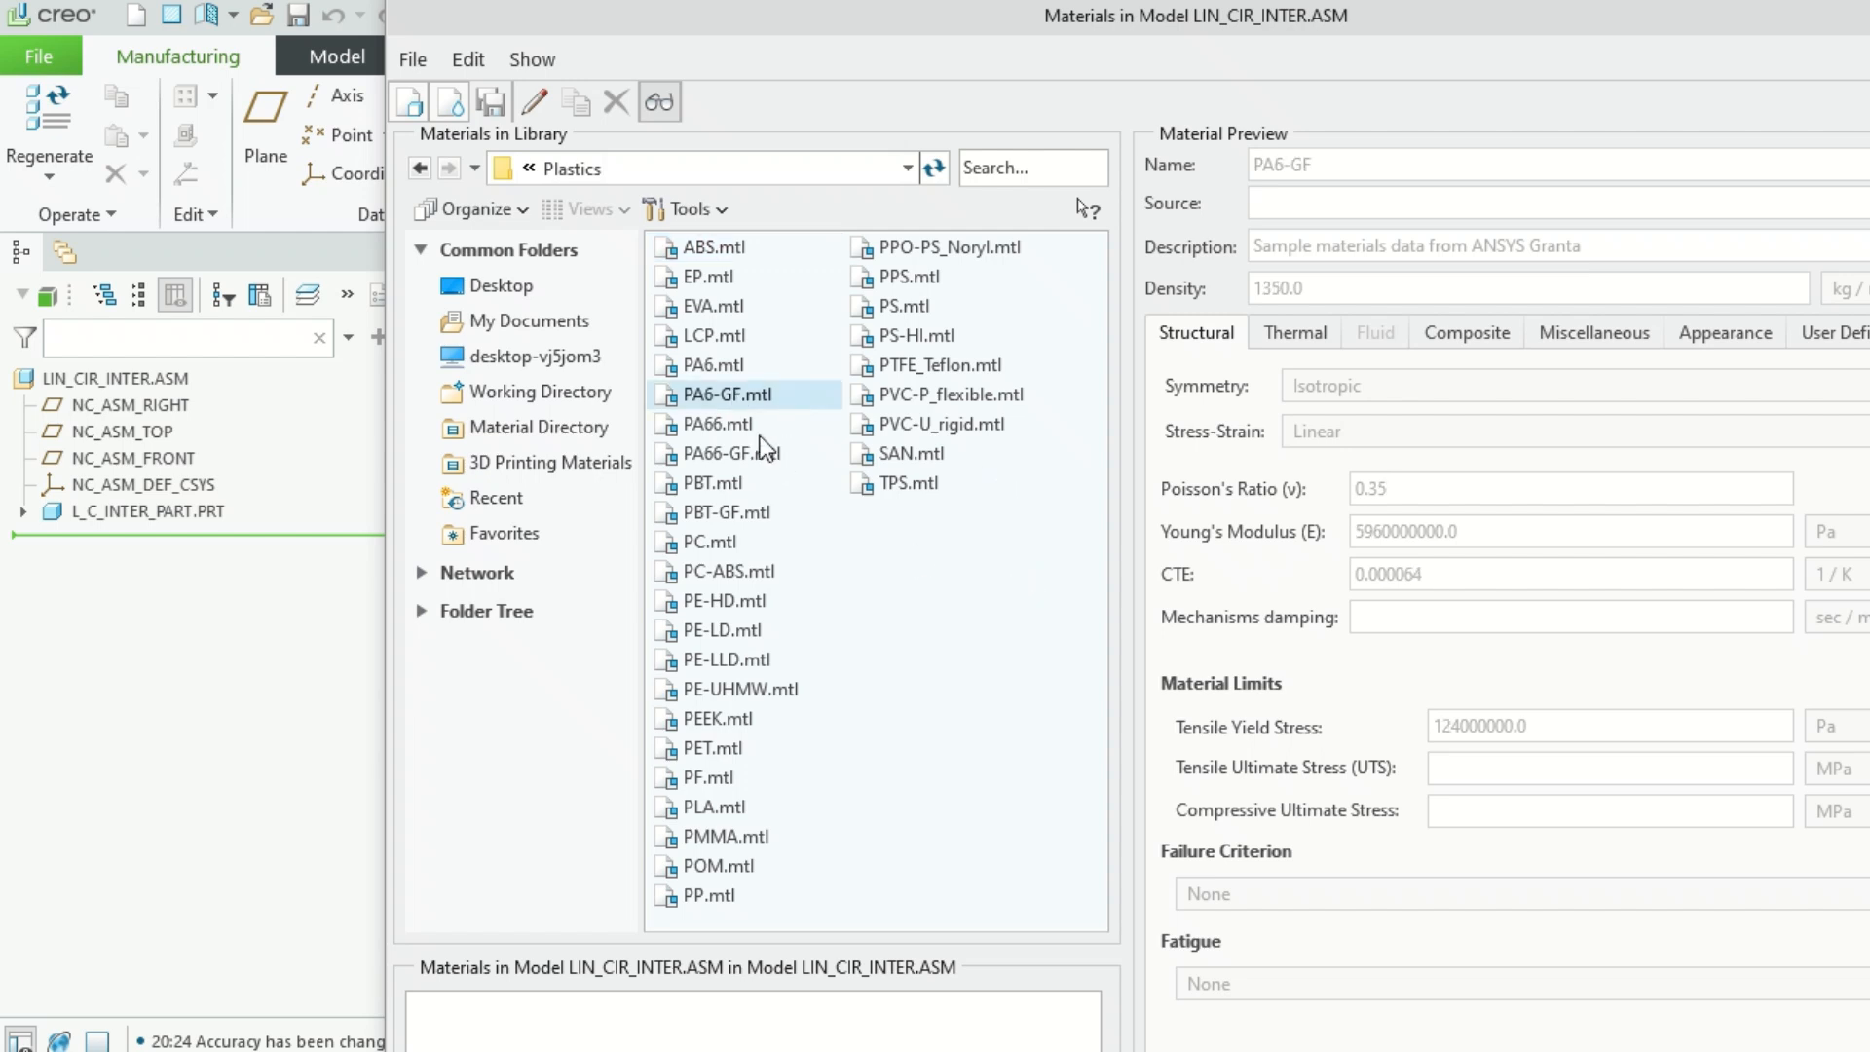
pyautogui.click(740, 365)
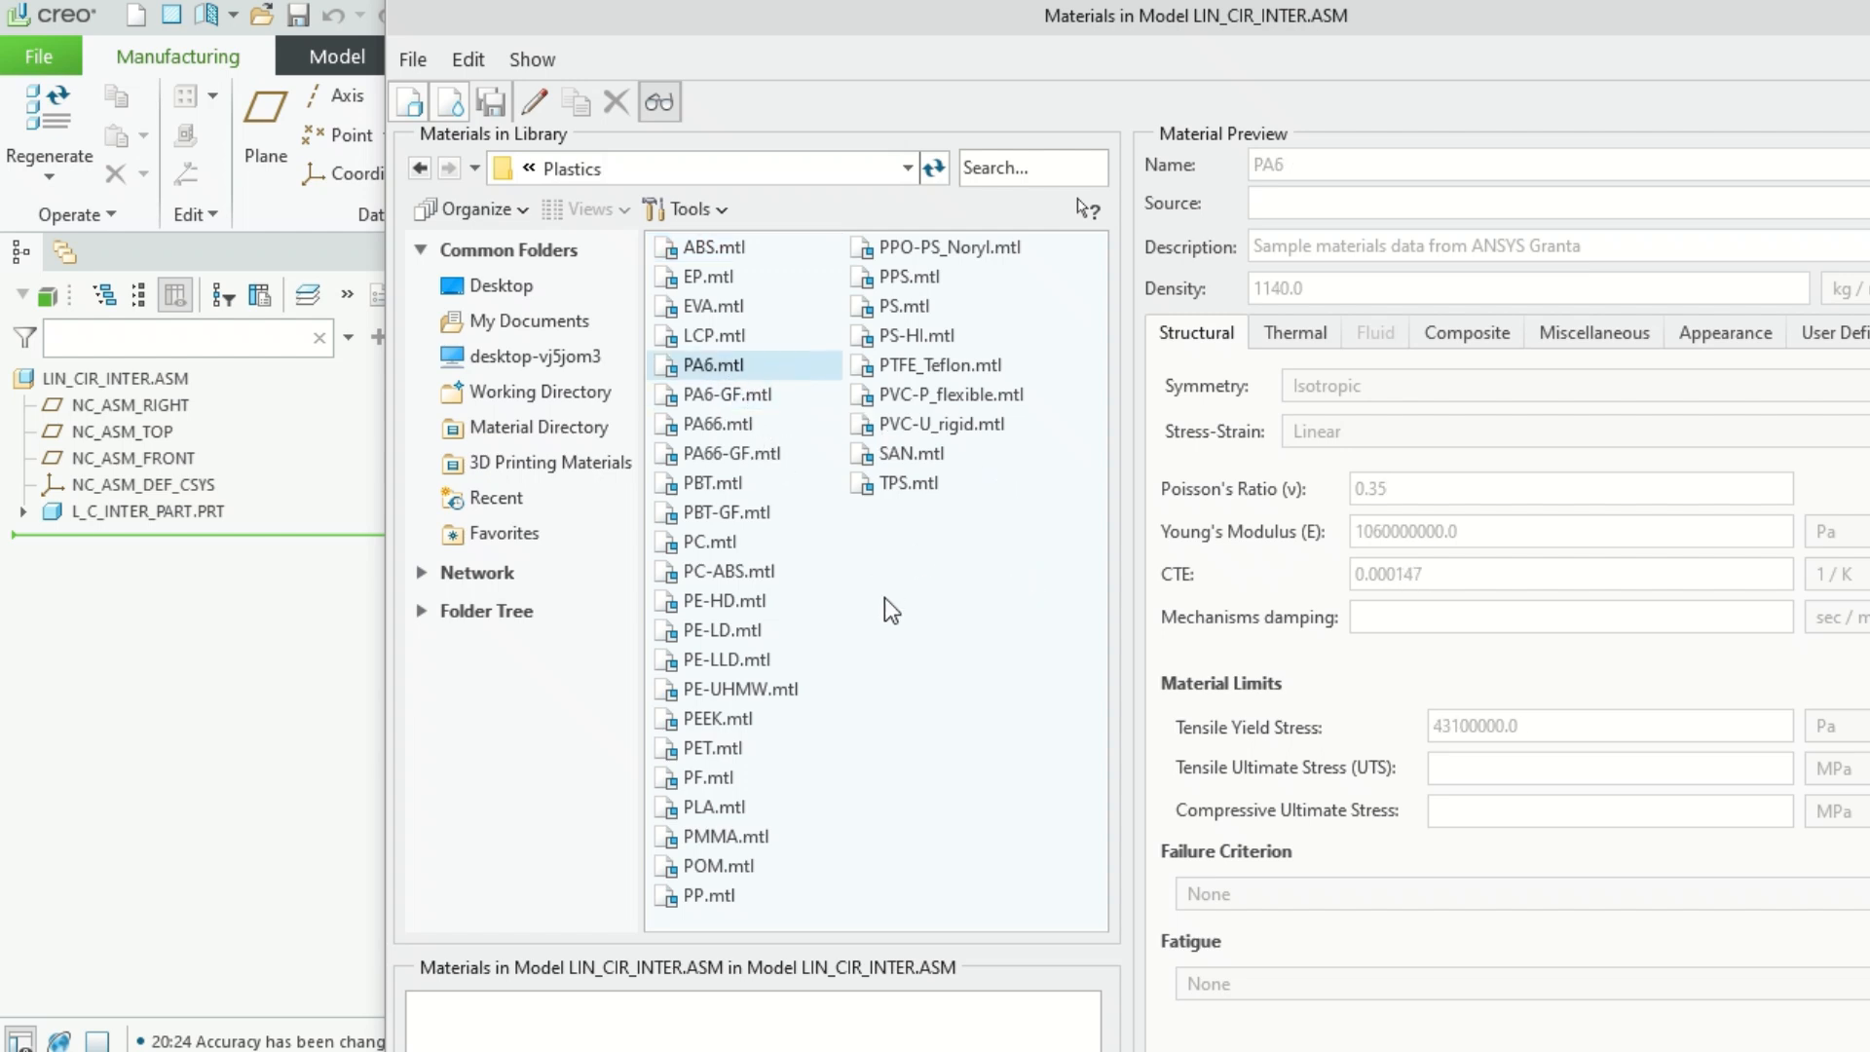
pyautogui.doubleClick(723, 364)
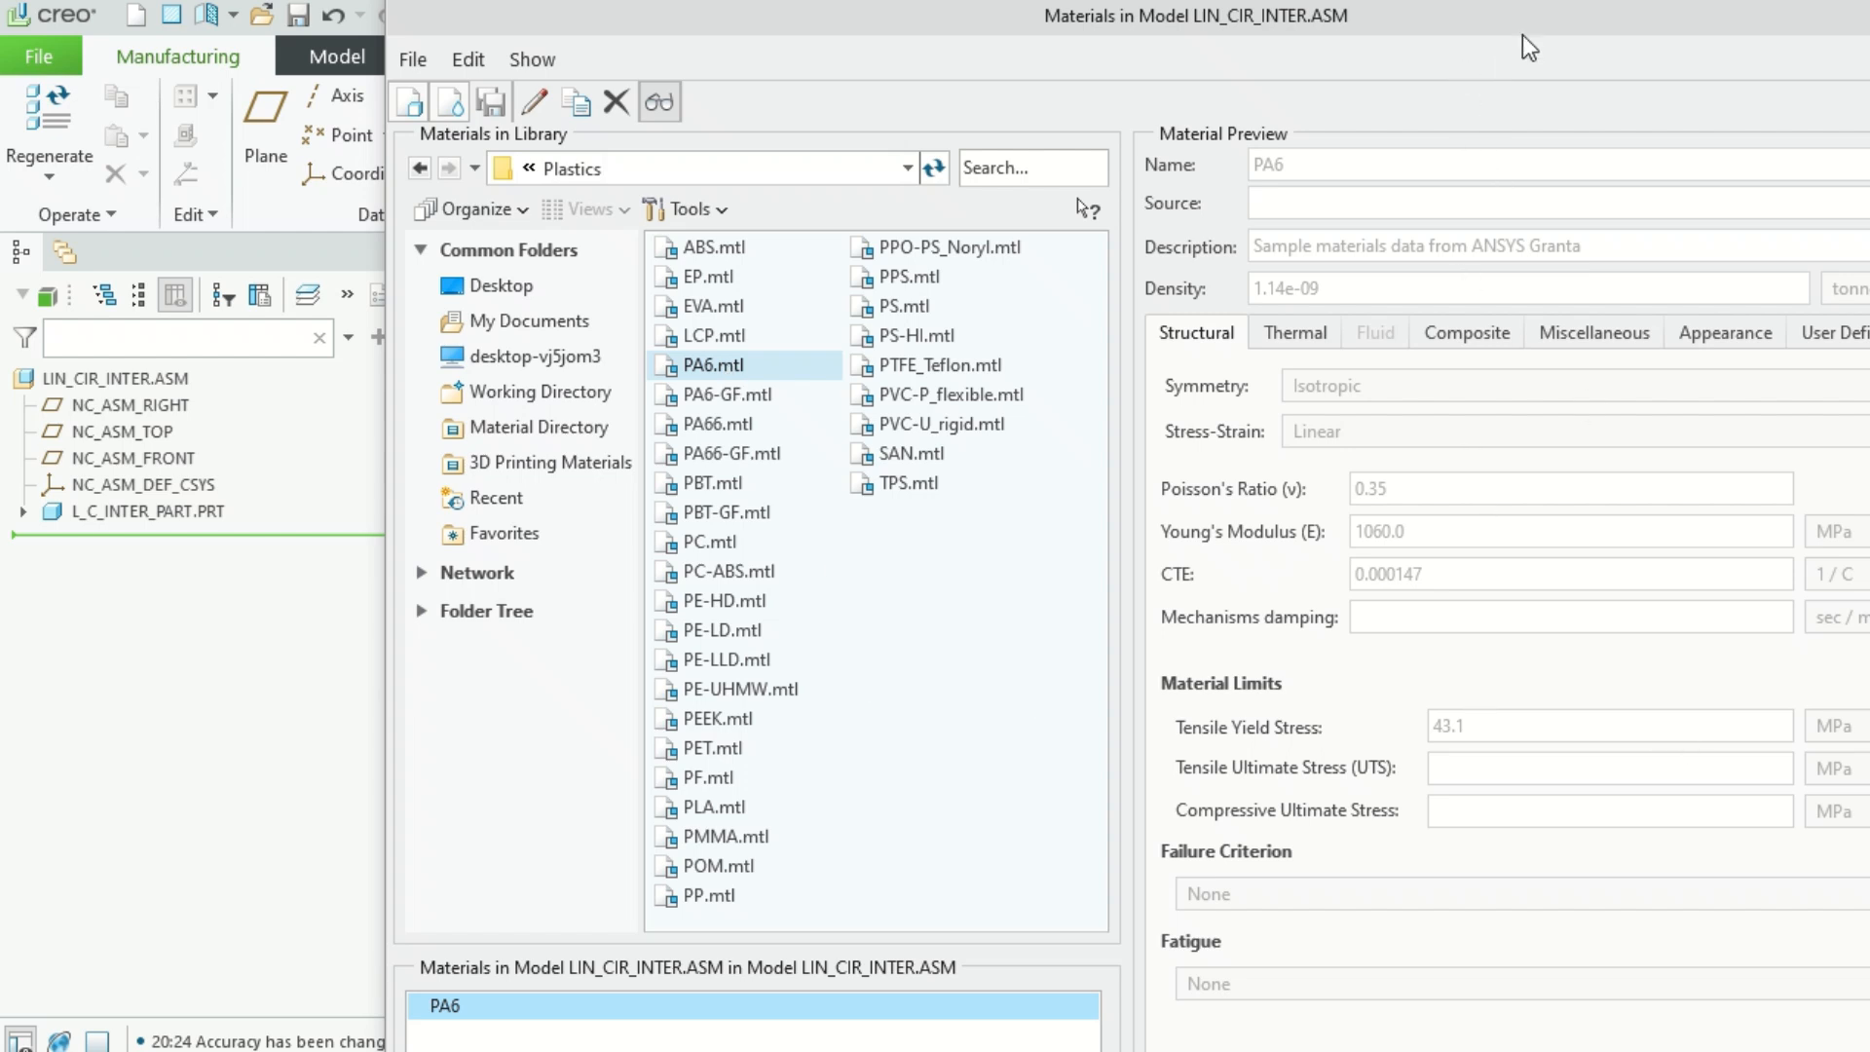
# Review the PA6 definition of the assembly without changing its properties, and accept the assembly's material list
pyautogui.click(659, 102)
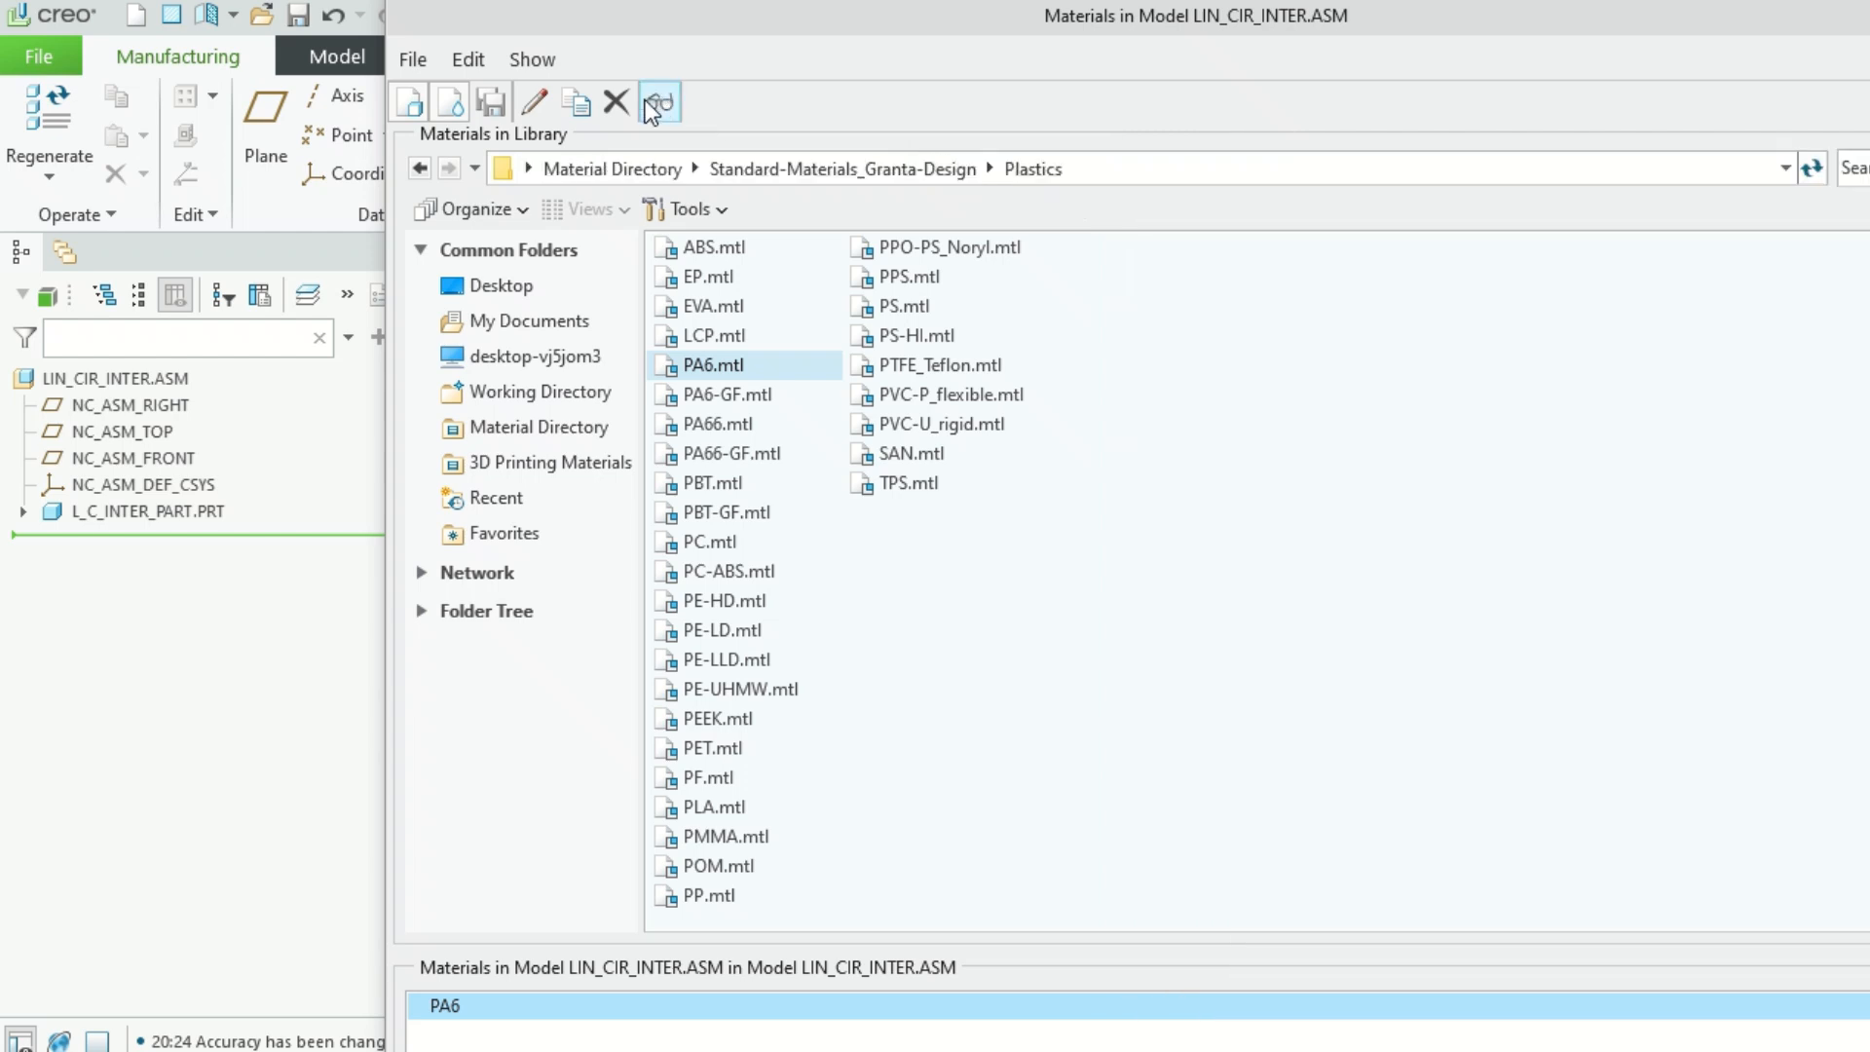
pyautogui.moveTo(1869, 381); pyautogui.dragTo(1060, 429)
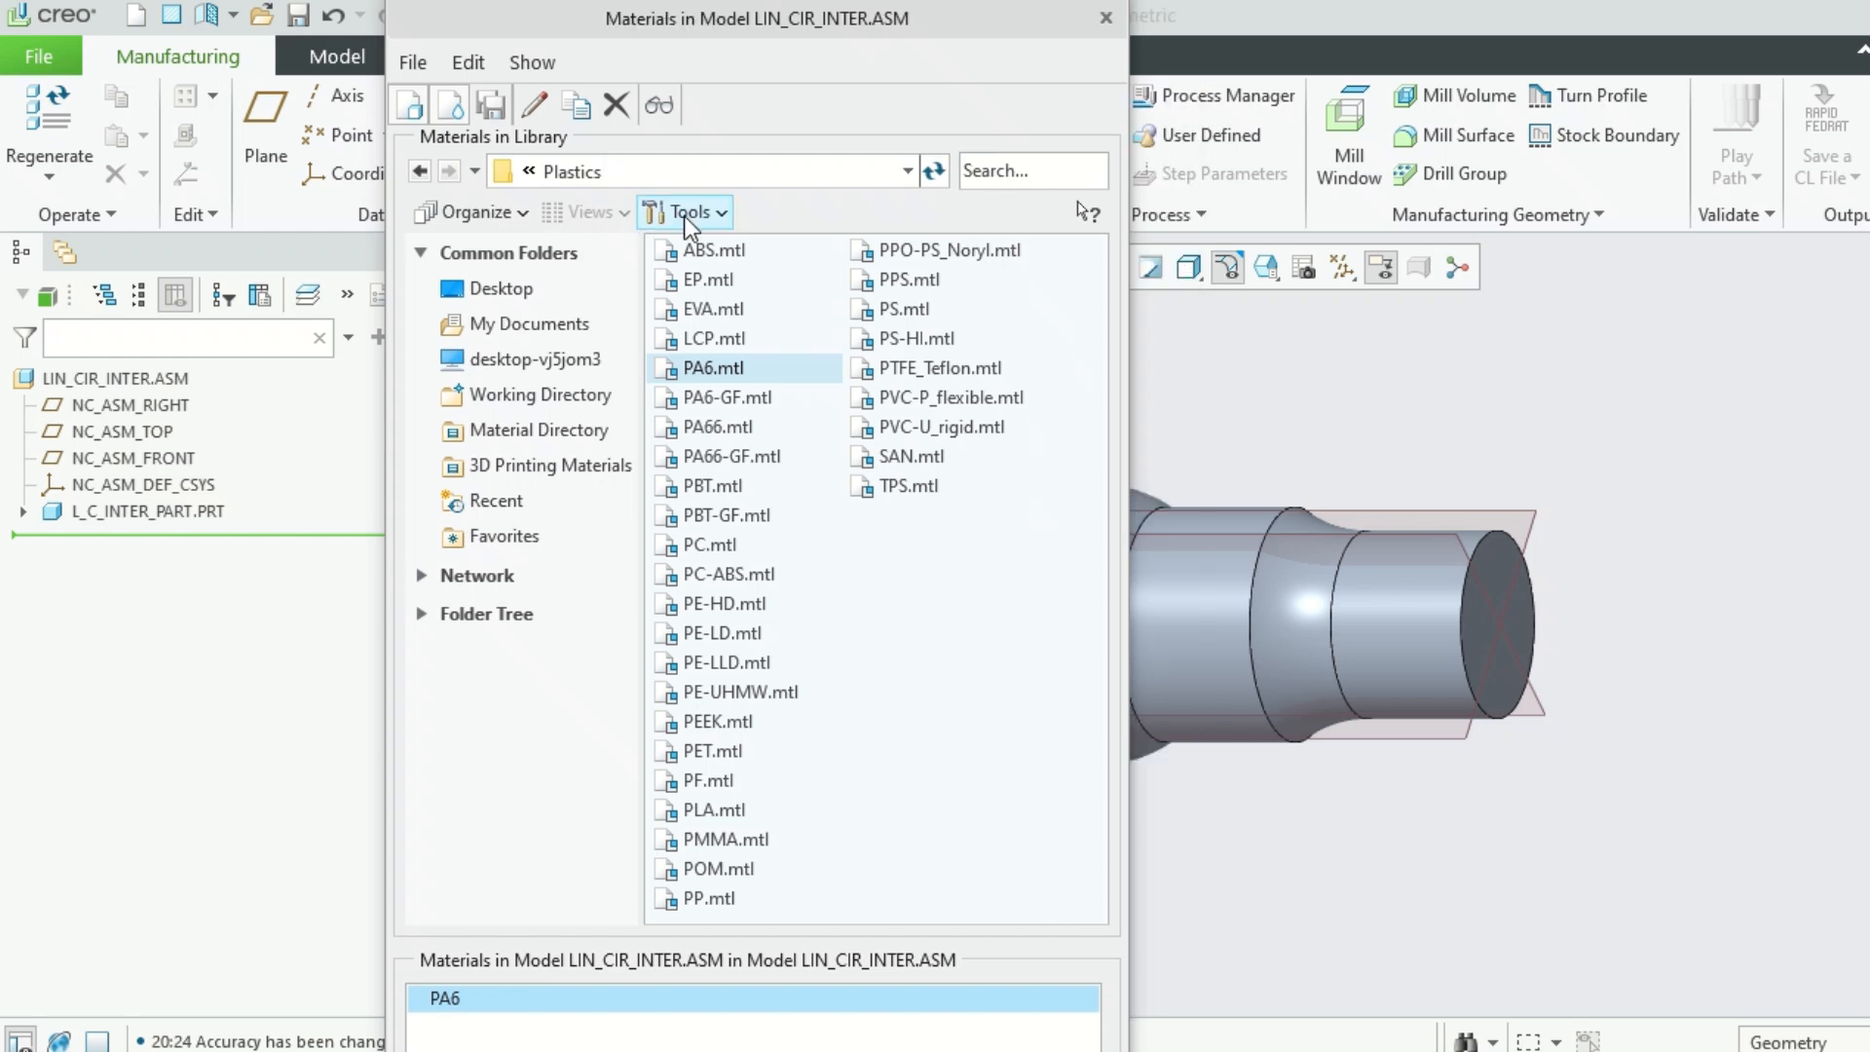
pyautogui.click(723, 213)
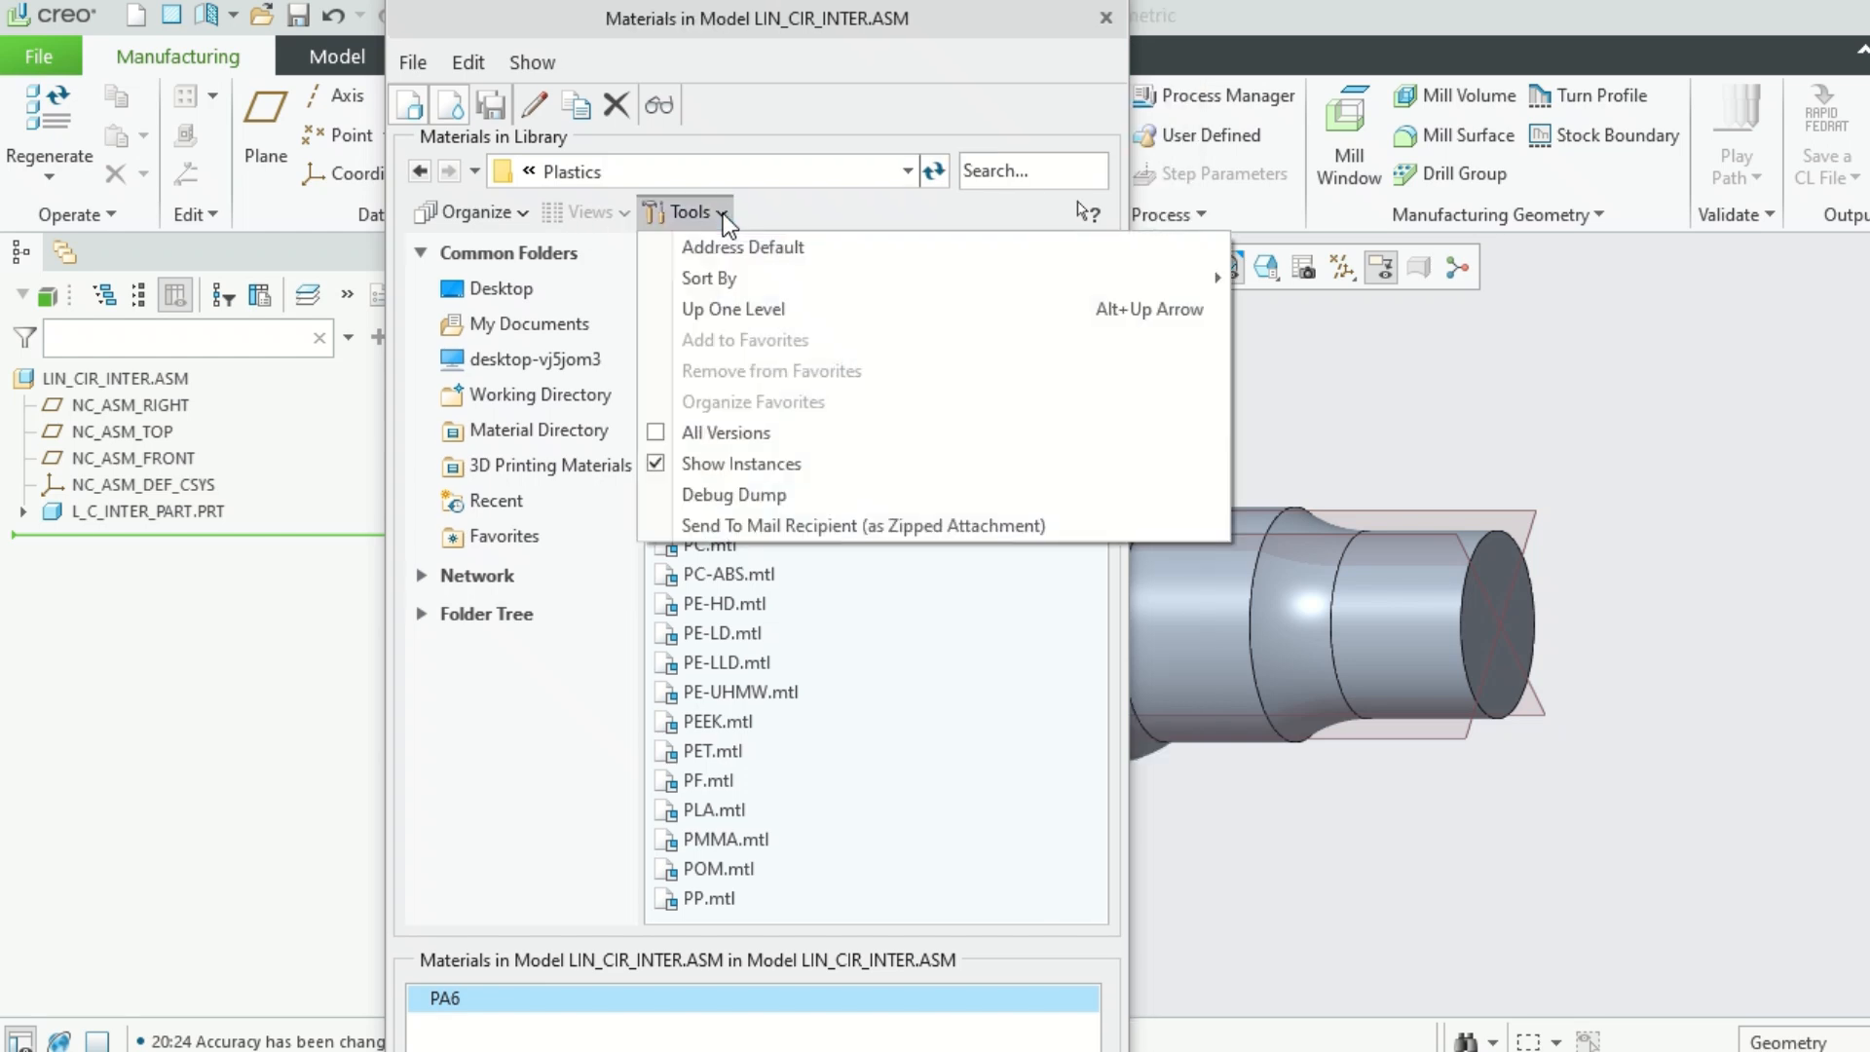
pyautogui.click(670, 461)
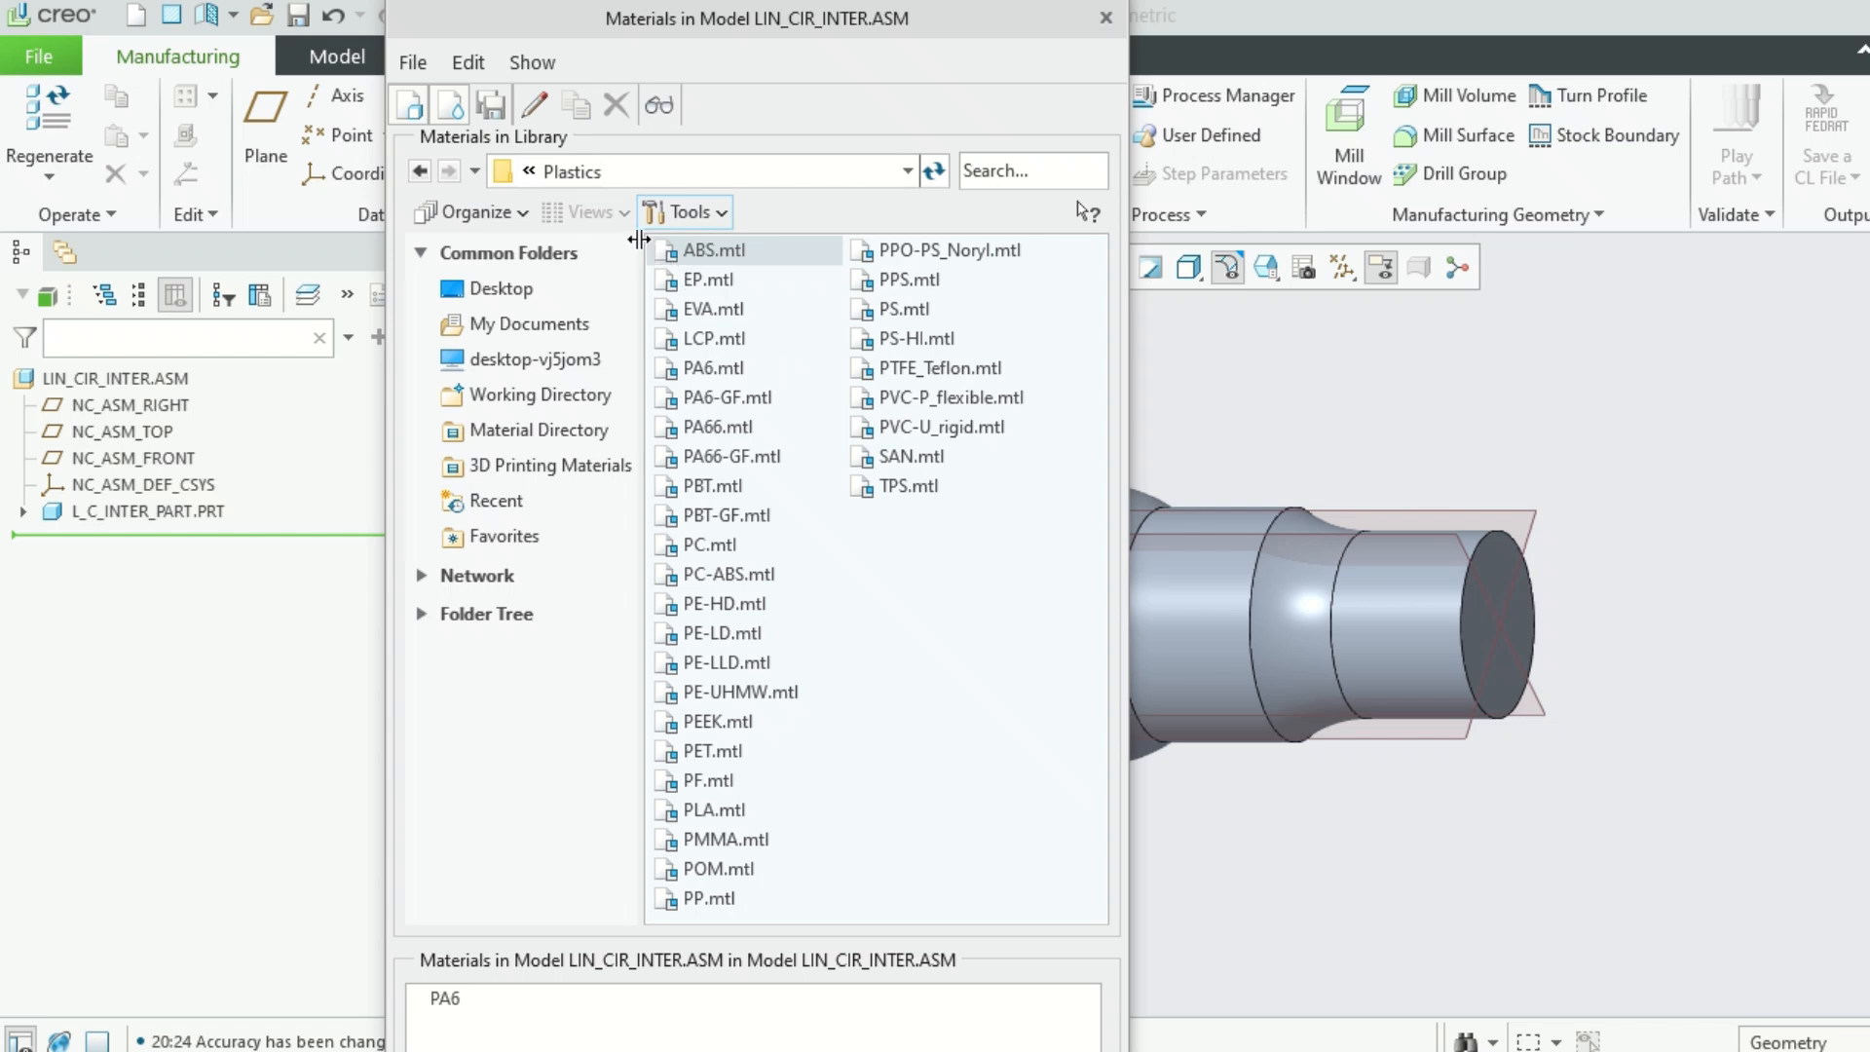
pyautogui.click(455, 1003)
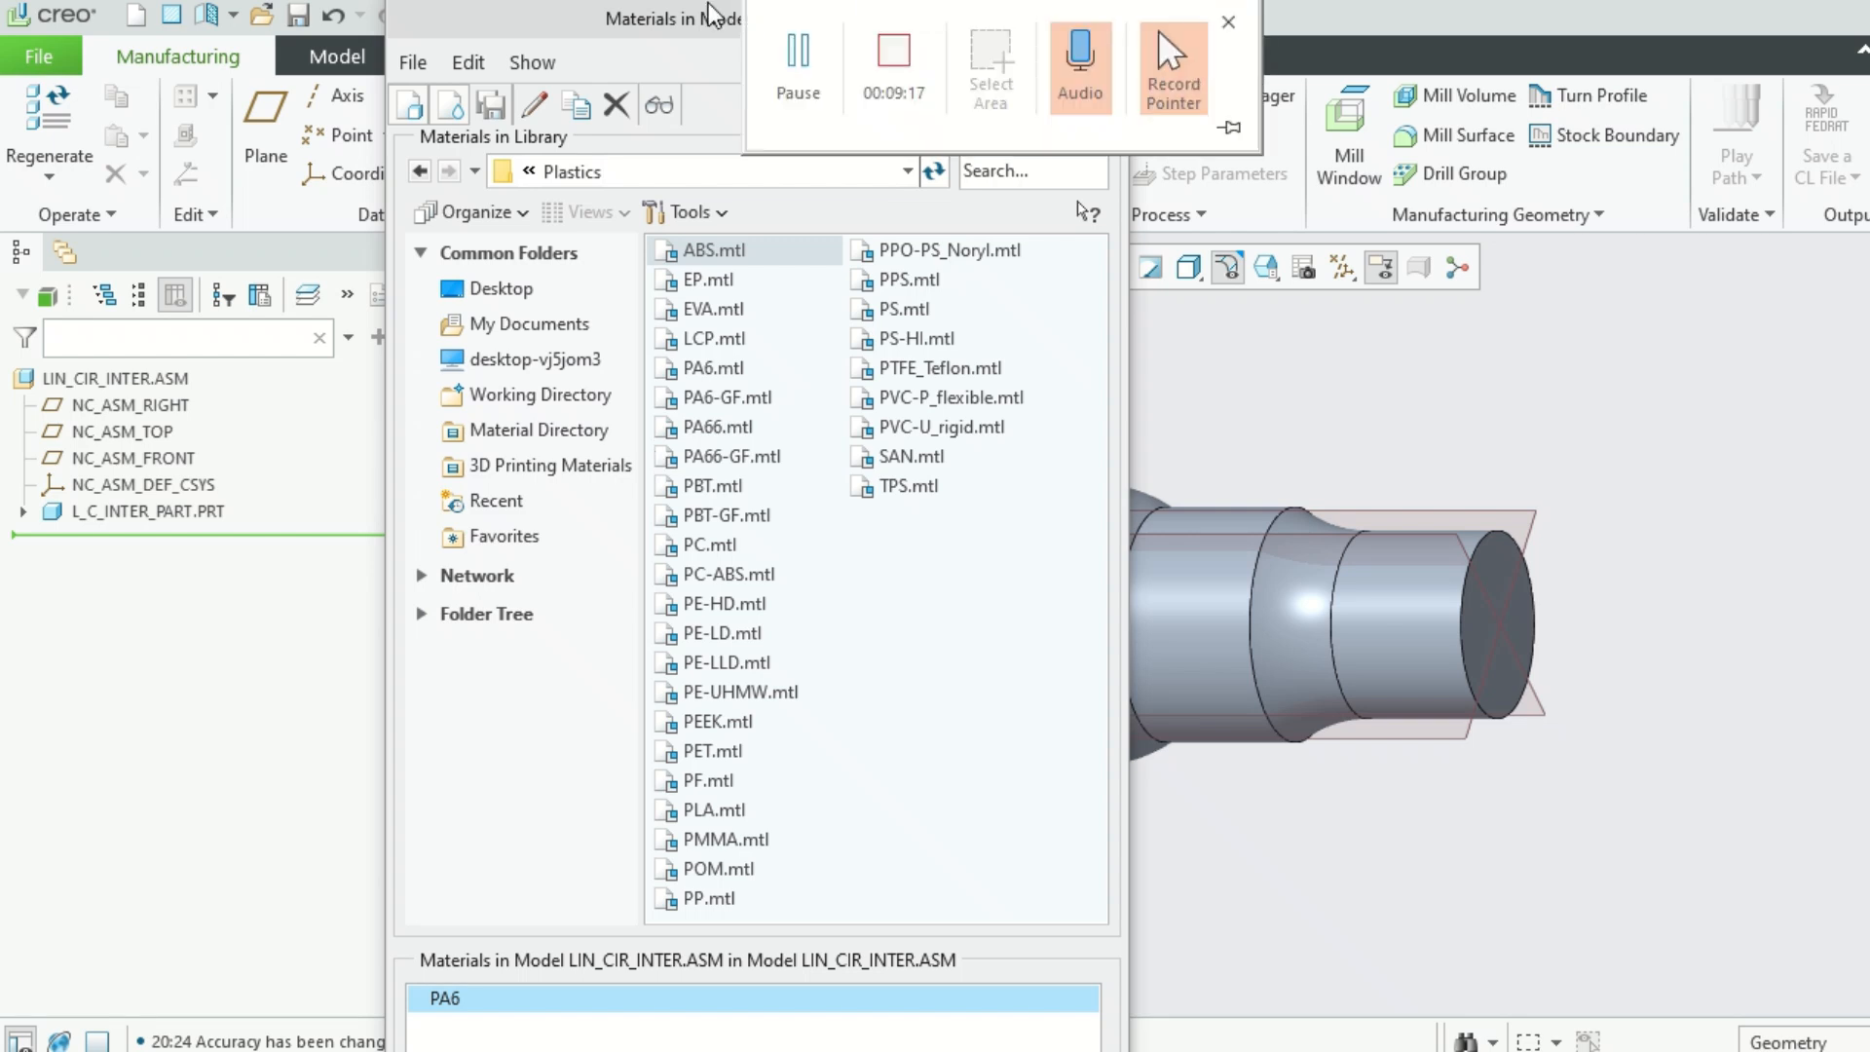
pyautogui.moveTo(716, 14); pyautogui.dragTo(711, 116)
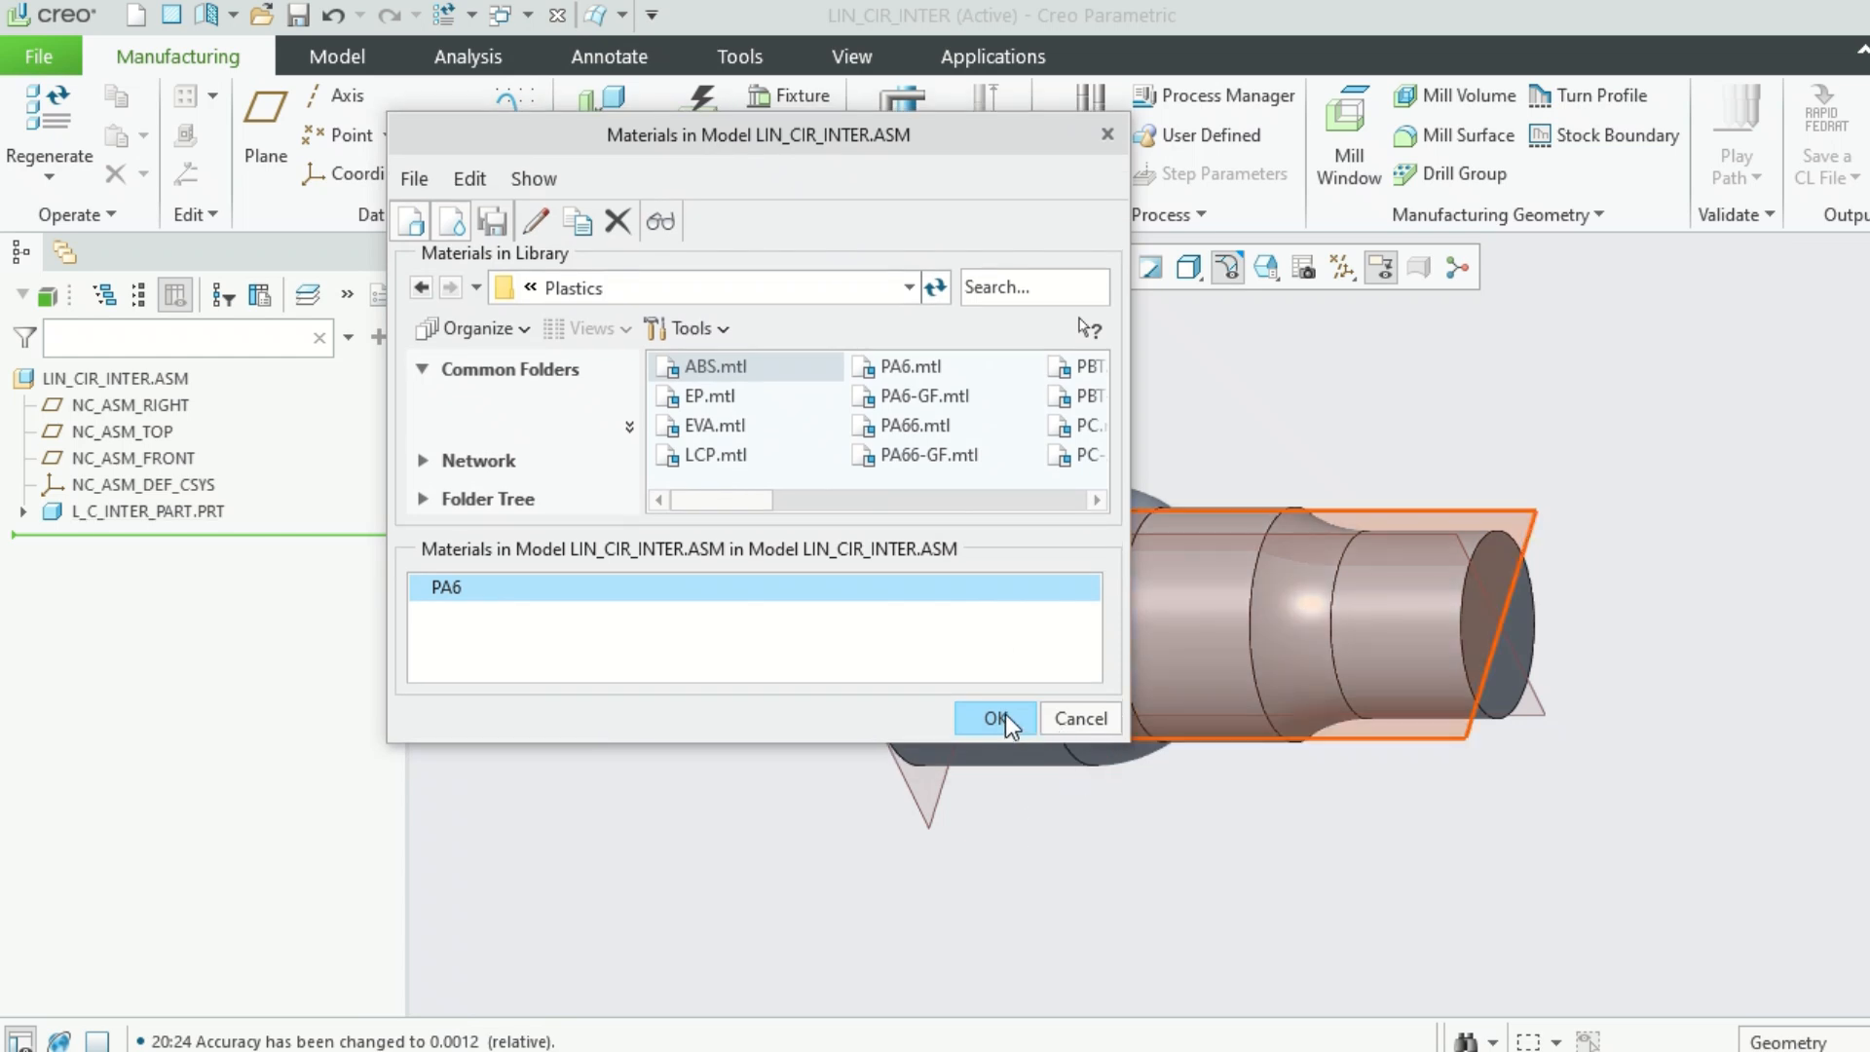
pyautogui.doubleClick(534, 589)
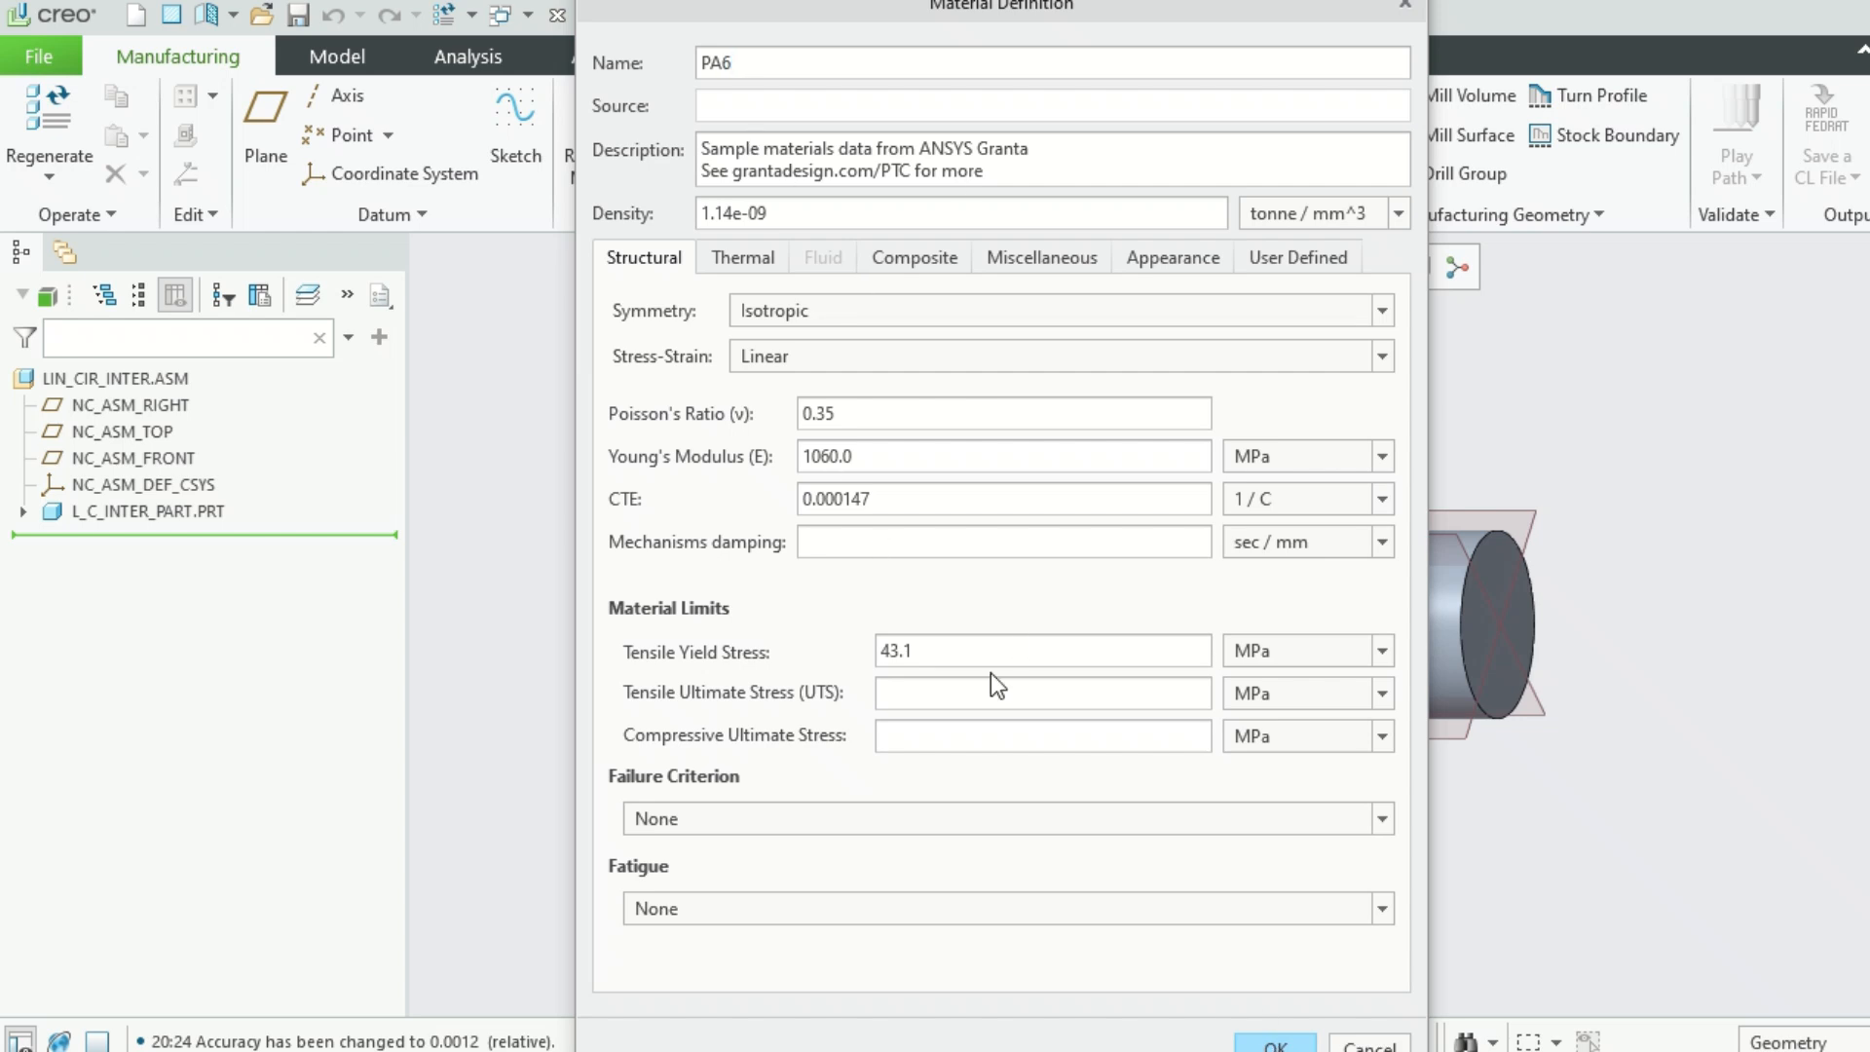
pyautogui.click(1275, 1042)
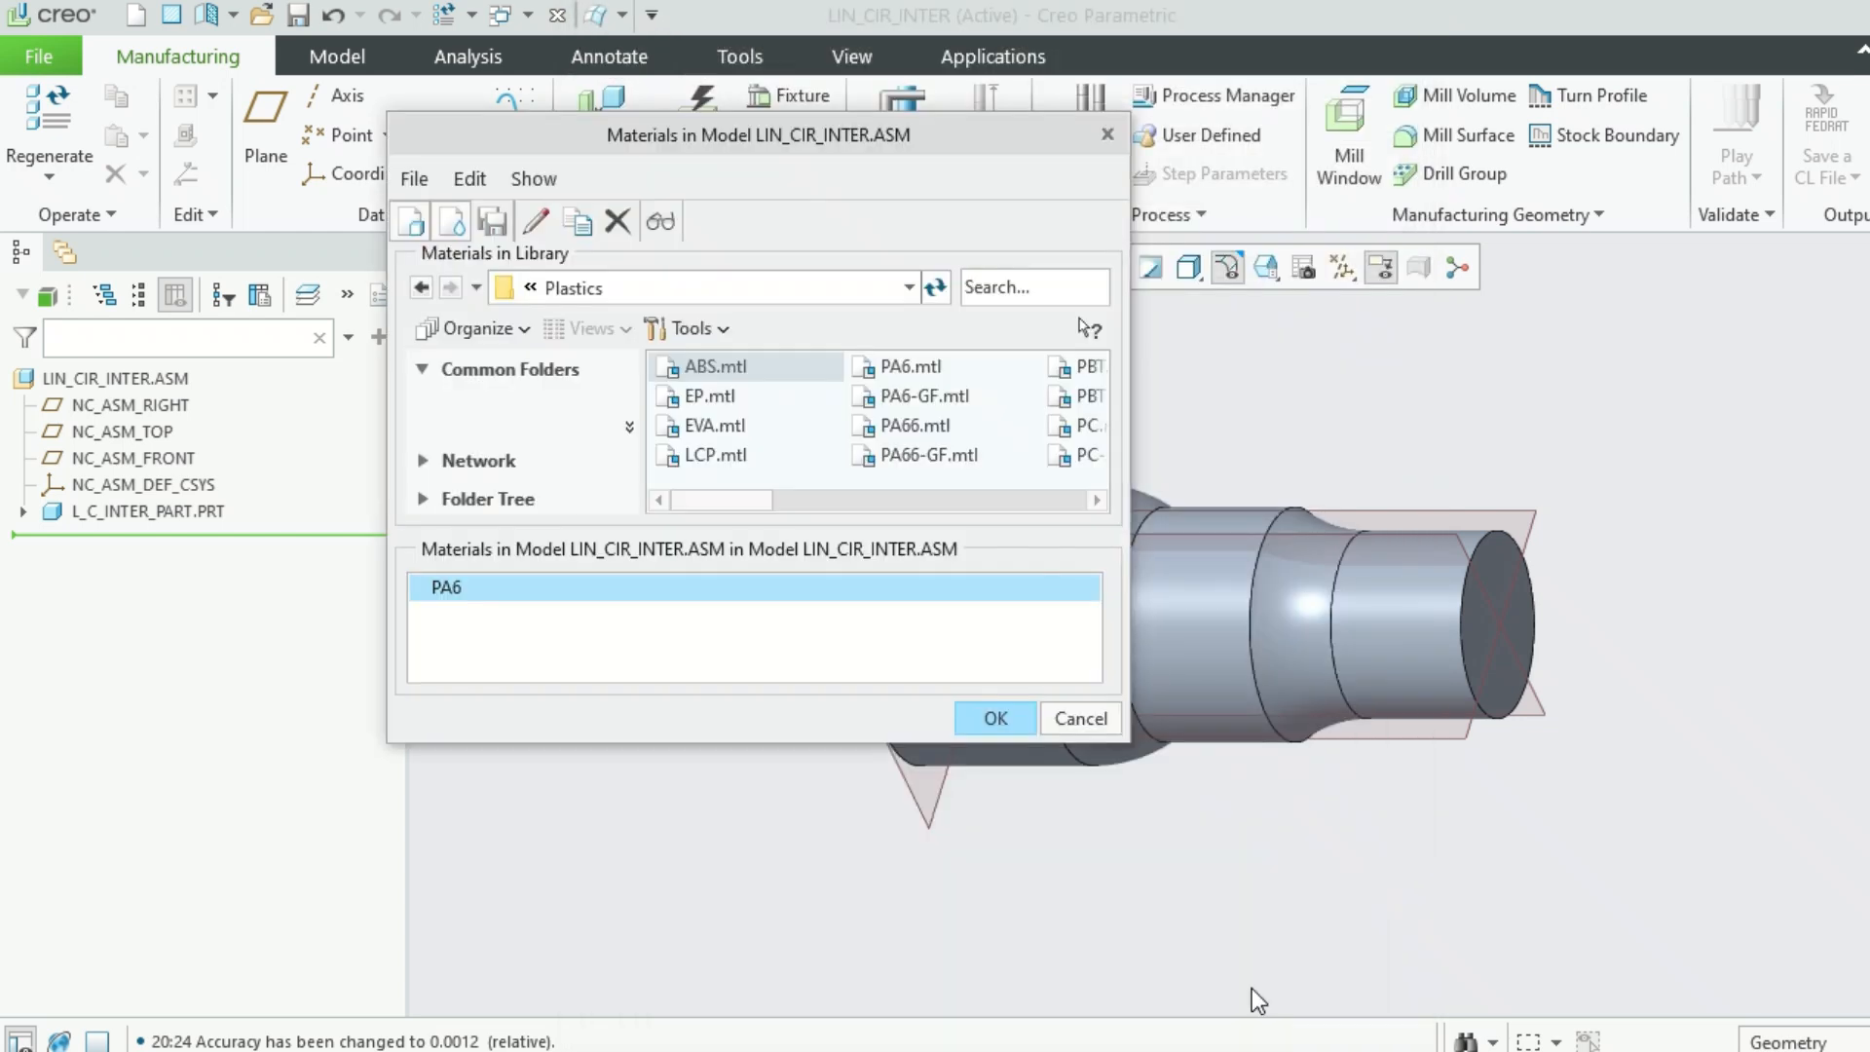
pyautogui.click(994, 718)
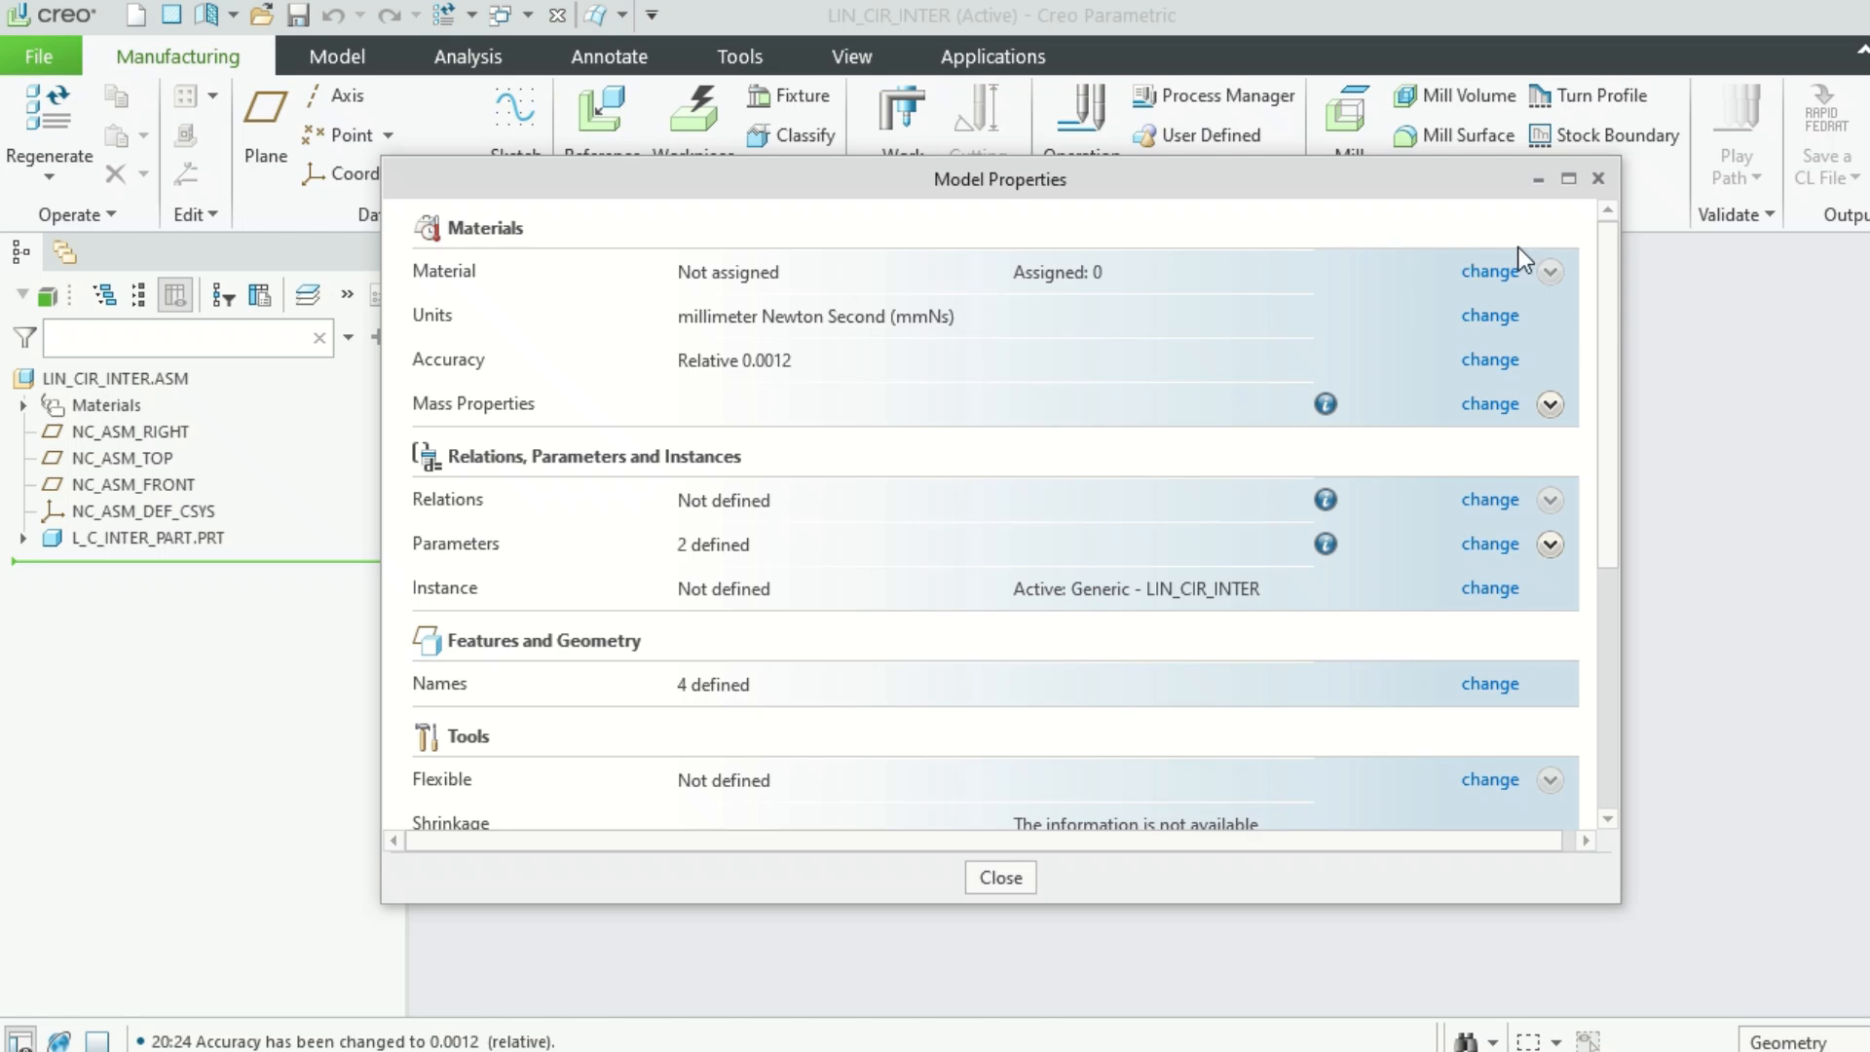
# Reopen the assembly's materials, check the PA6 definition, and save a copy of it as pa6.mtl in the EX.01 folder
pyautogui.click(1503, 277)
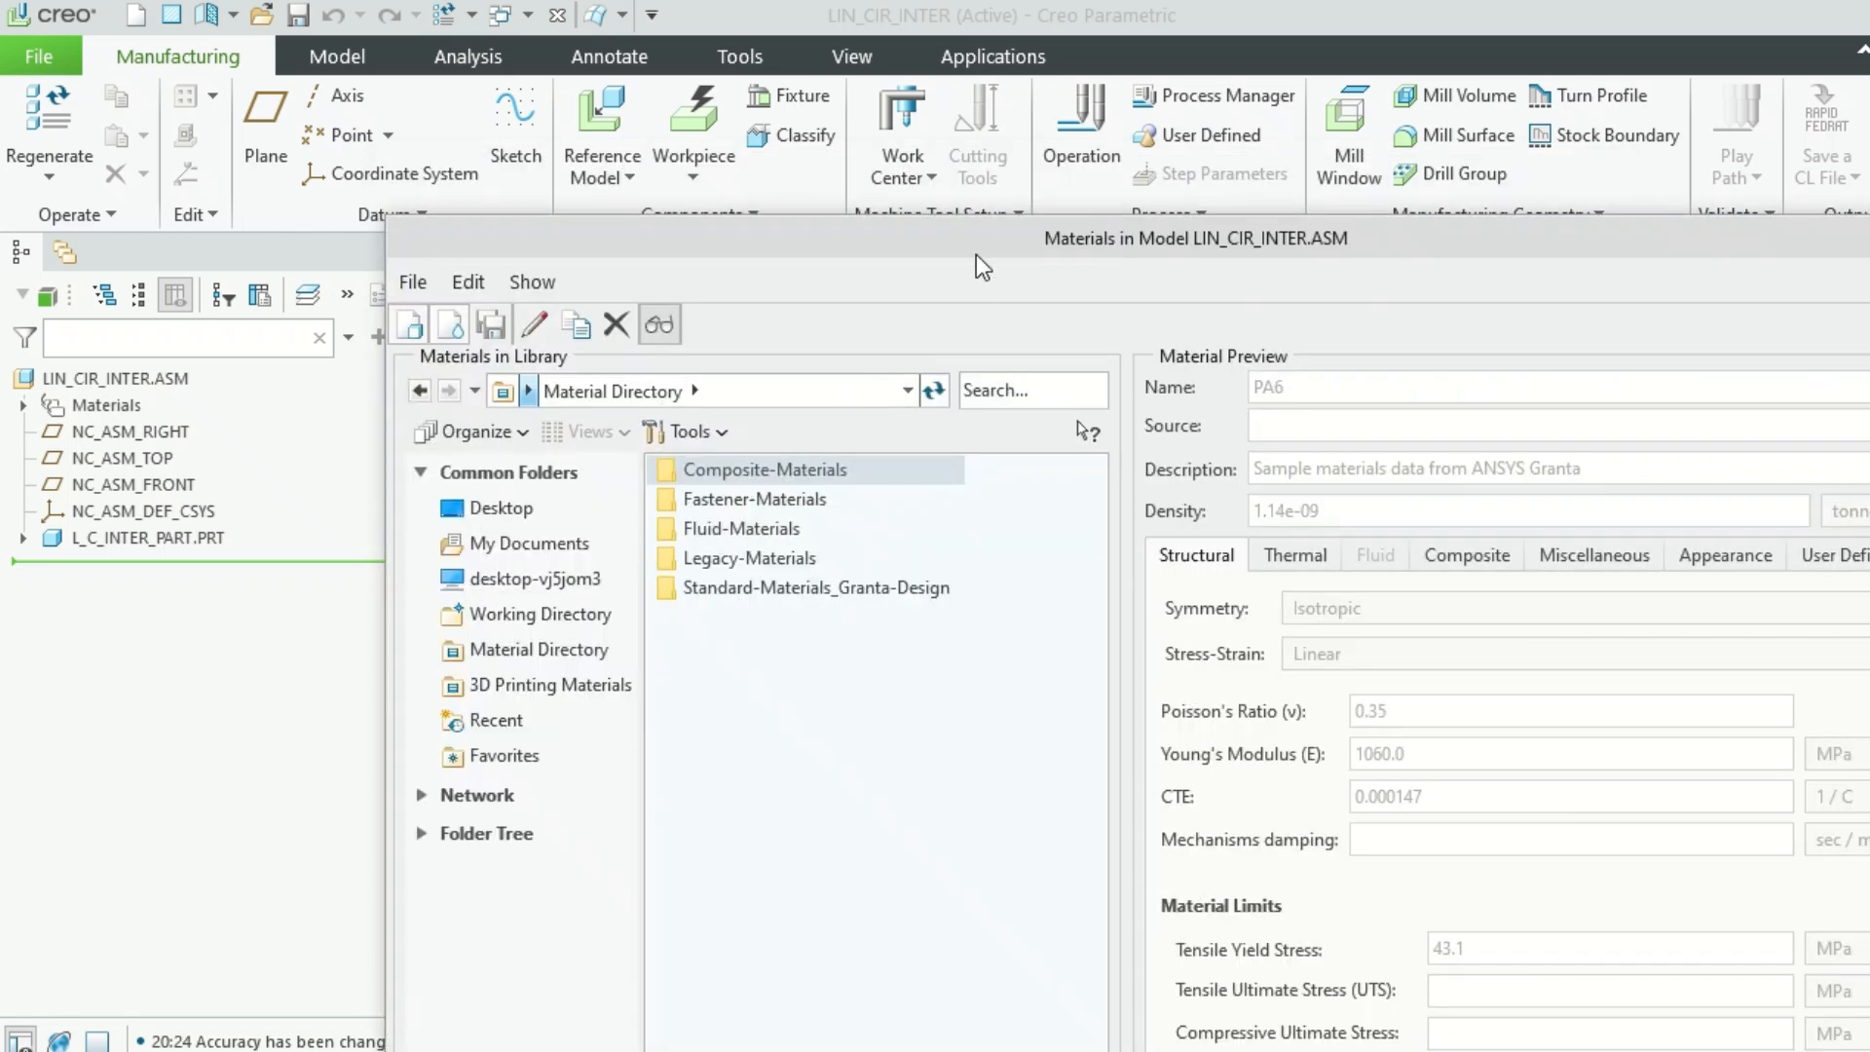
pyautogui.moveTo(976, 255); pyautogui.dragTo(914, 12)
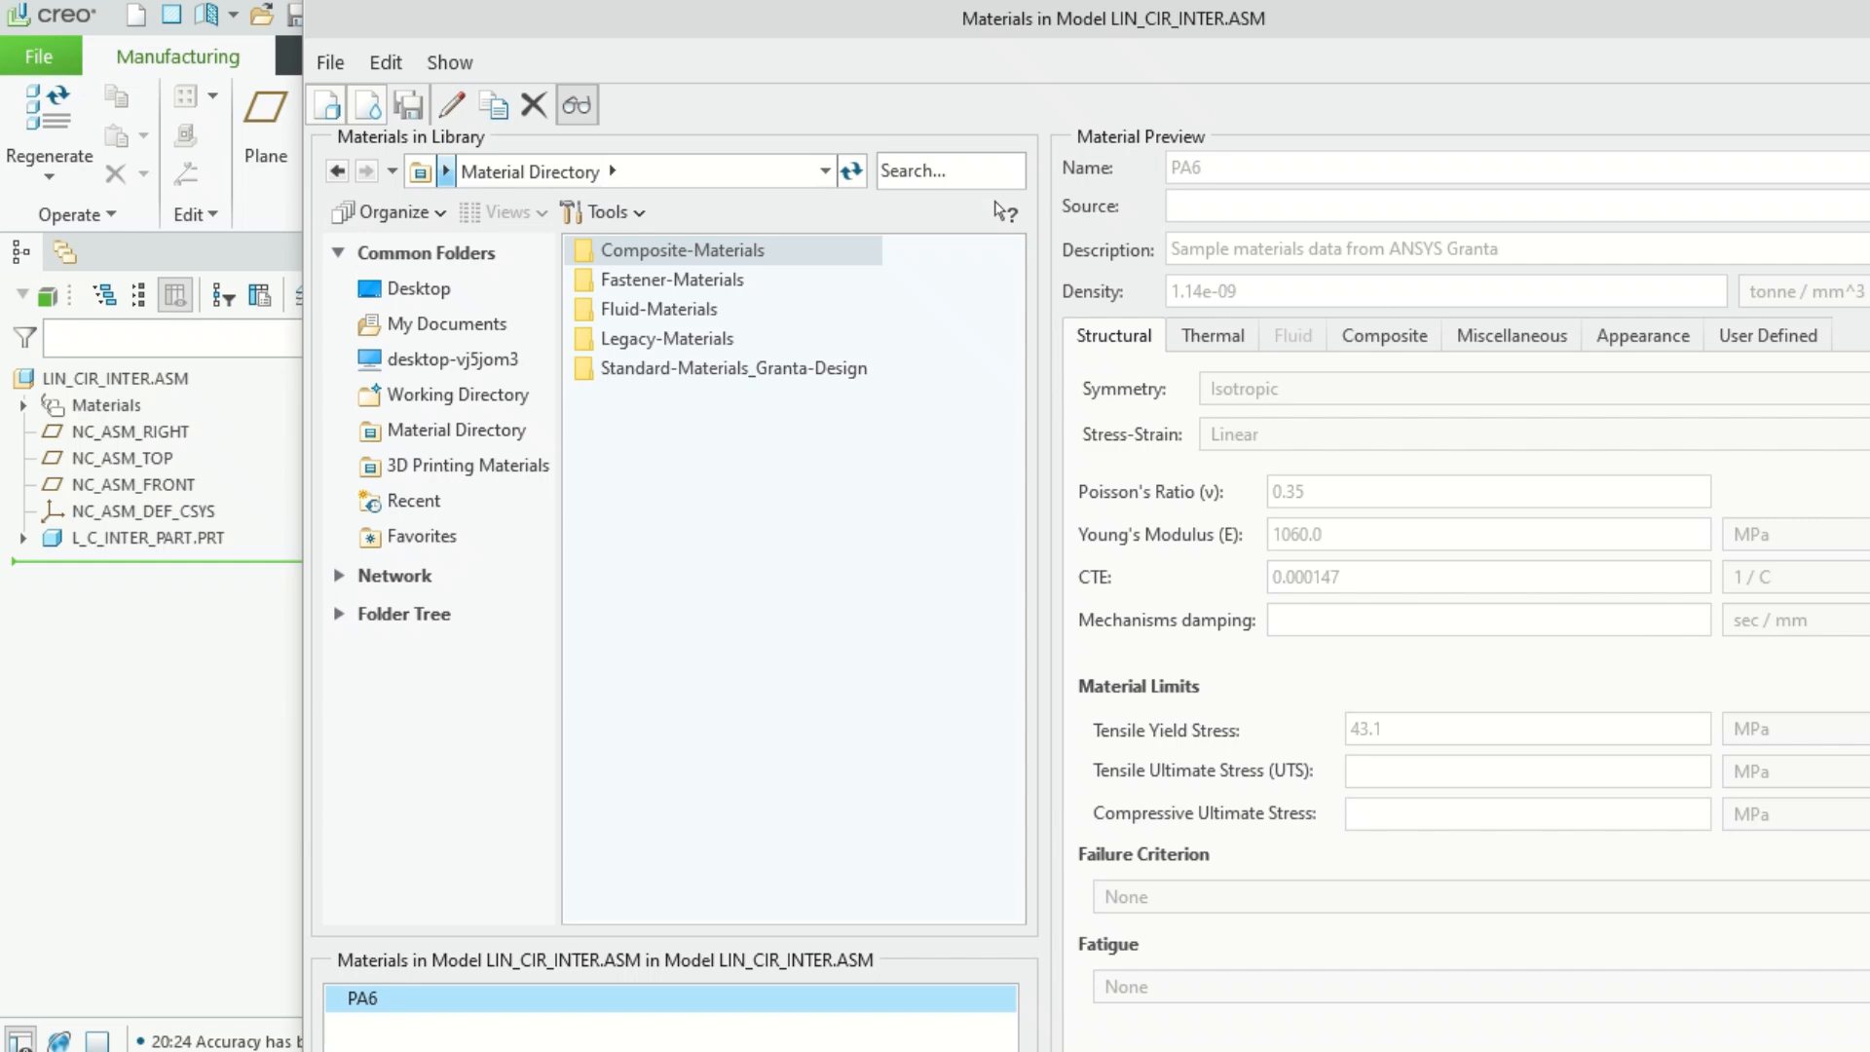
pyautogui.doubleClick(653, 997)
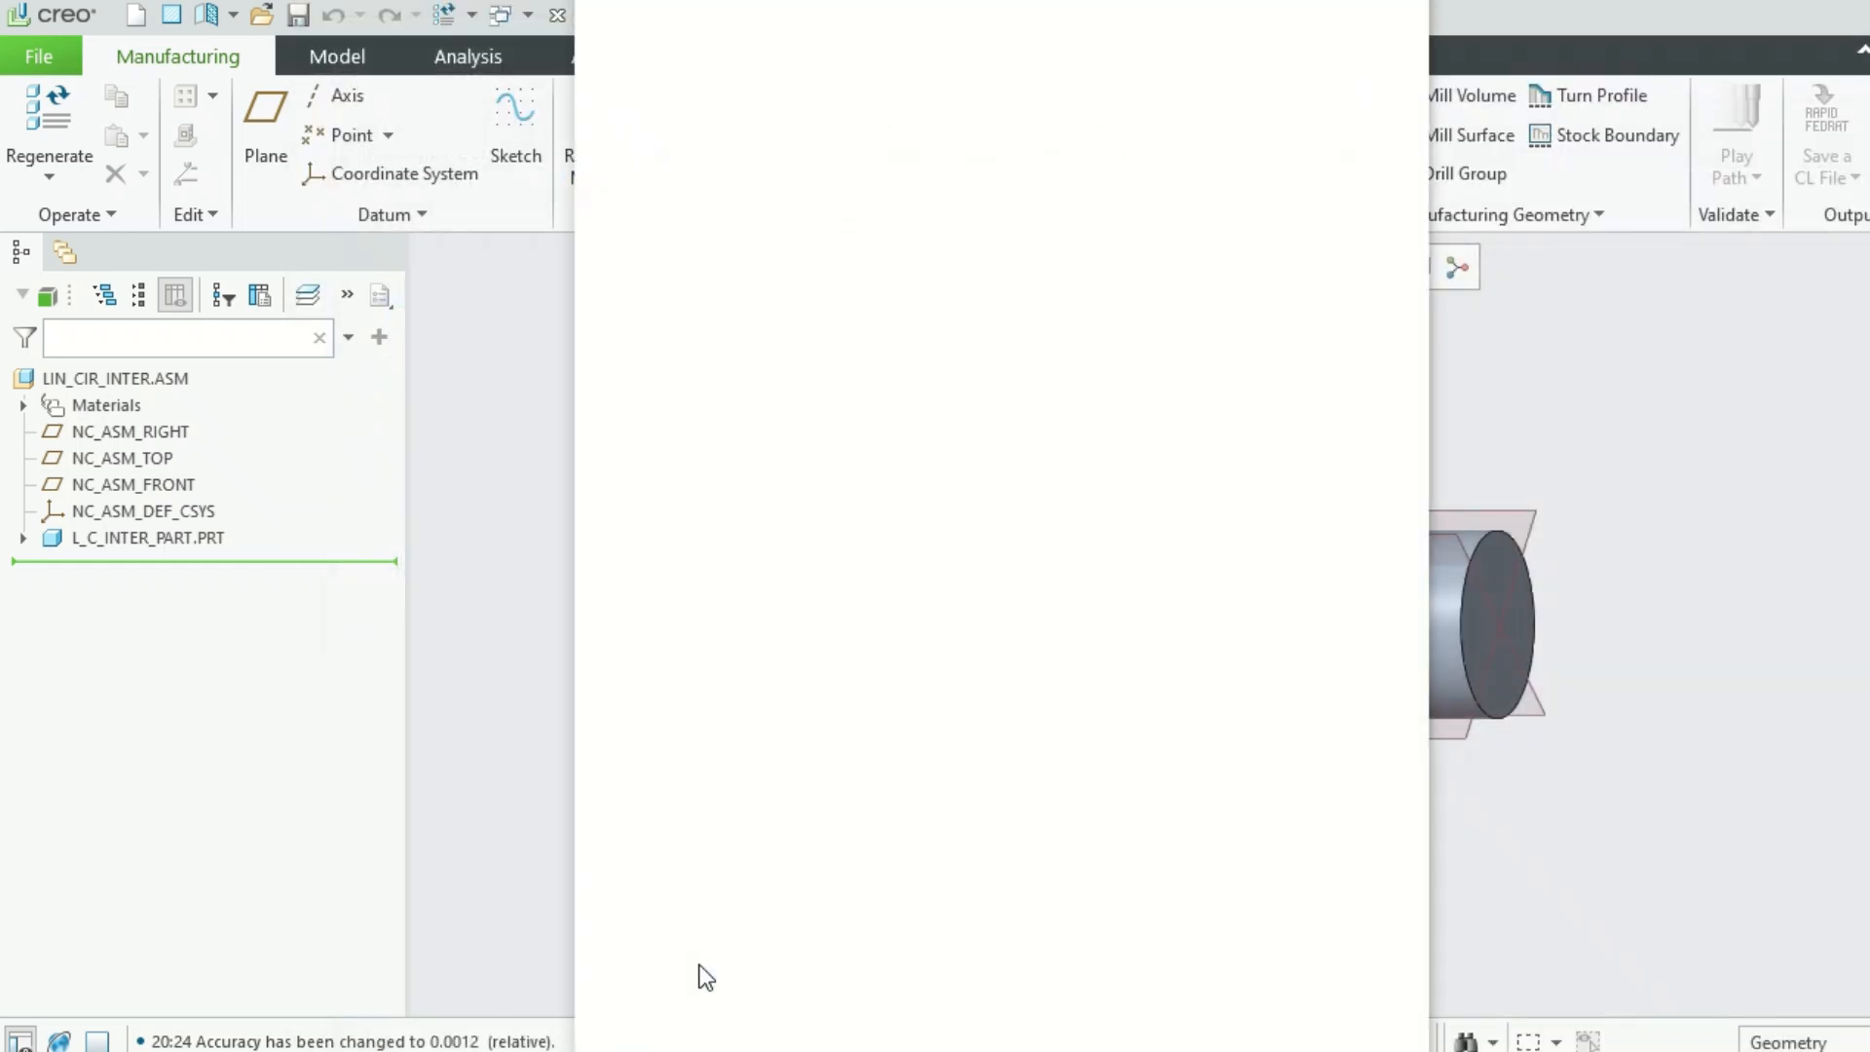
pyautogui.click(1276, 1040)
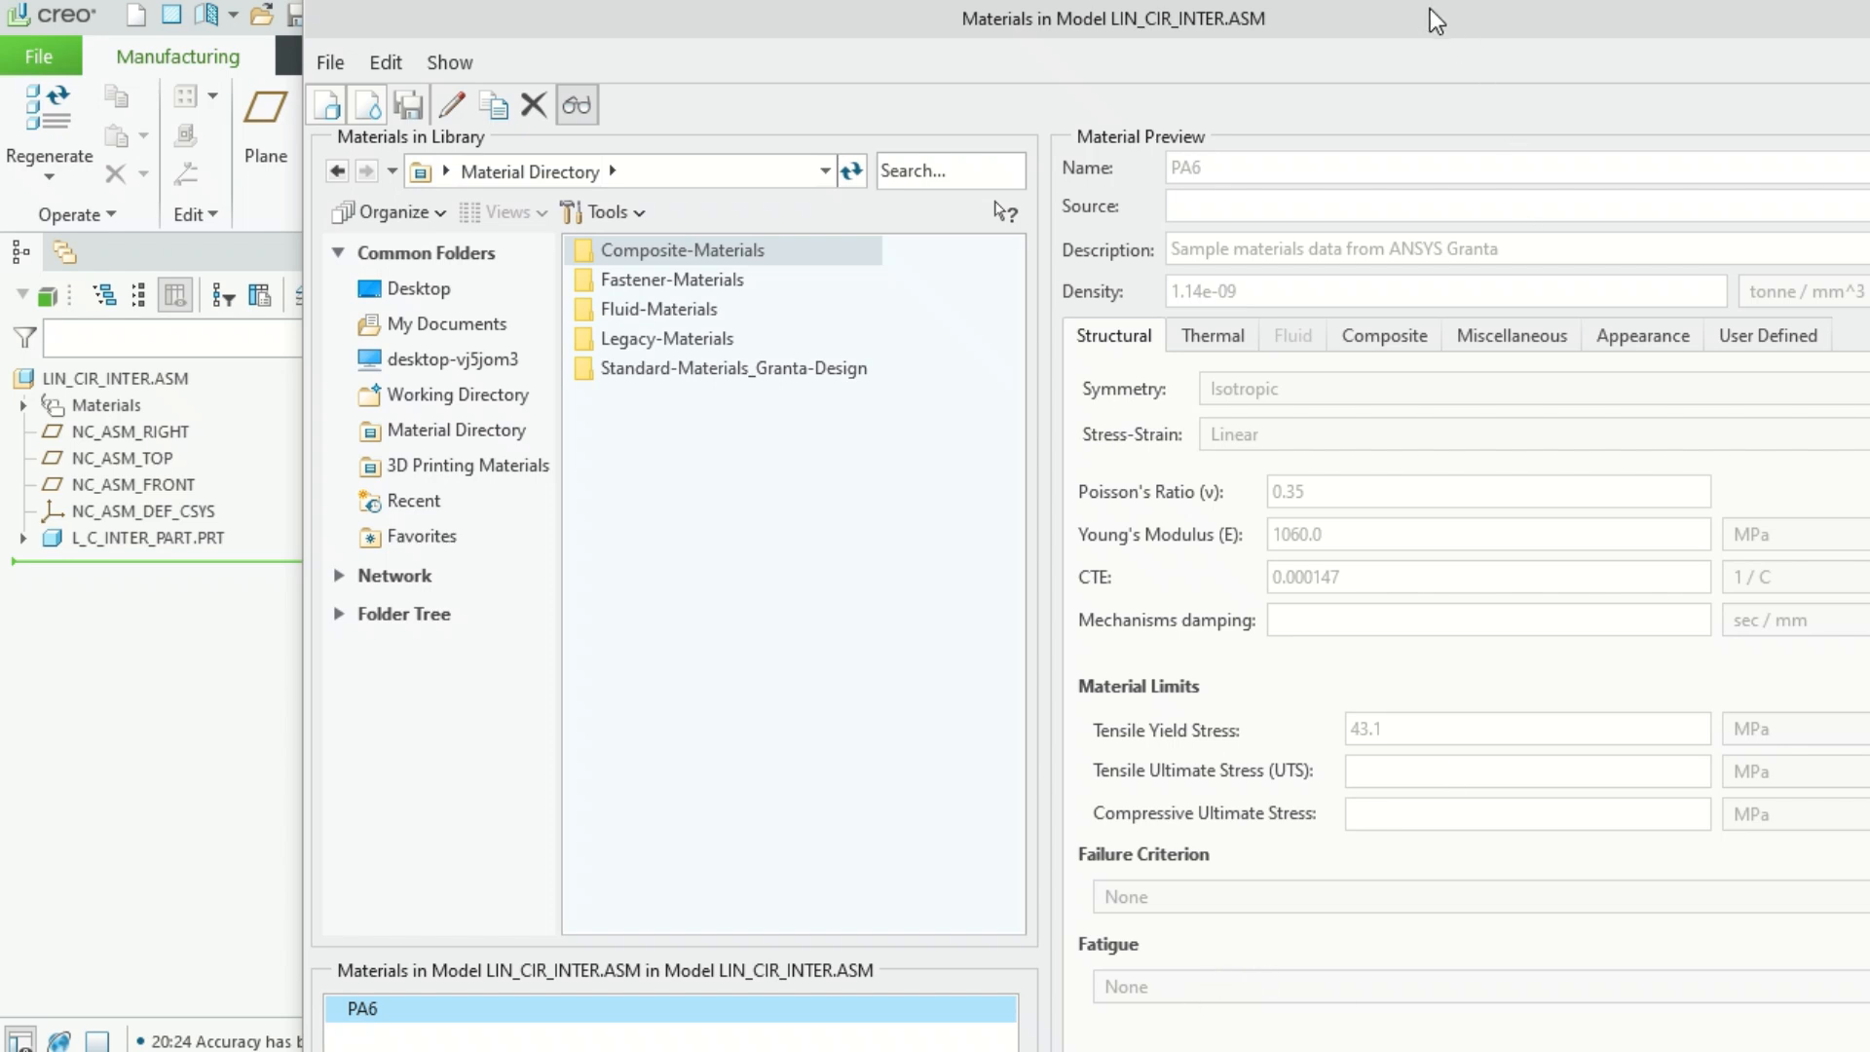
pyautogui.click(413, 106)
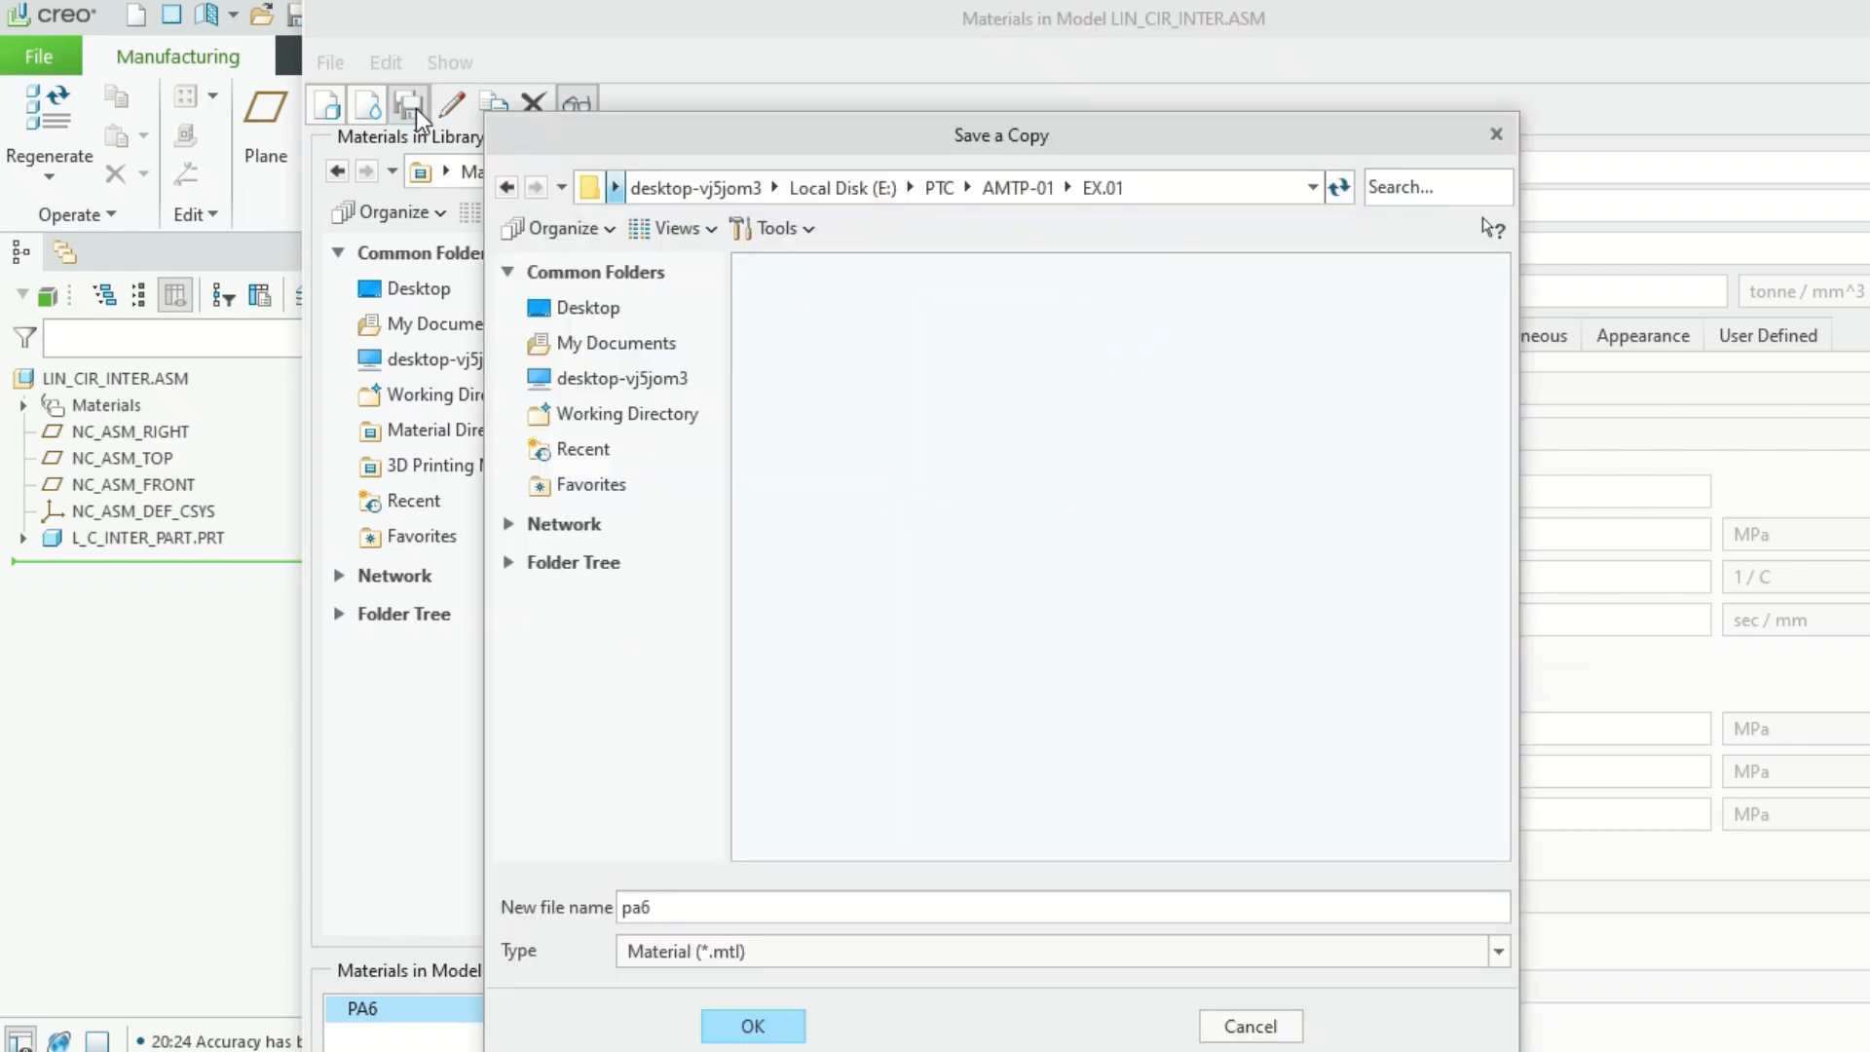
pyautogui.click(748, 1026)
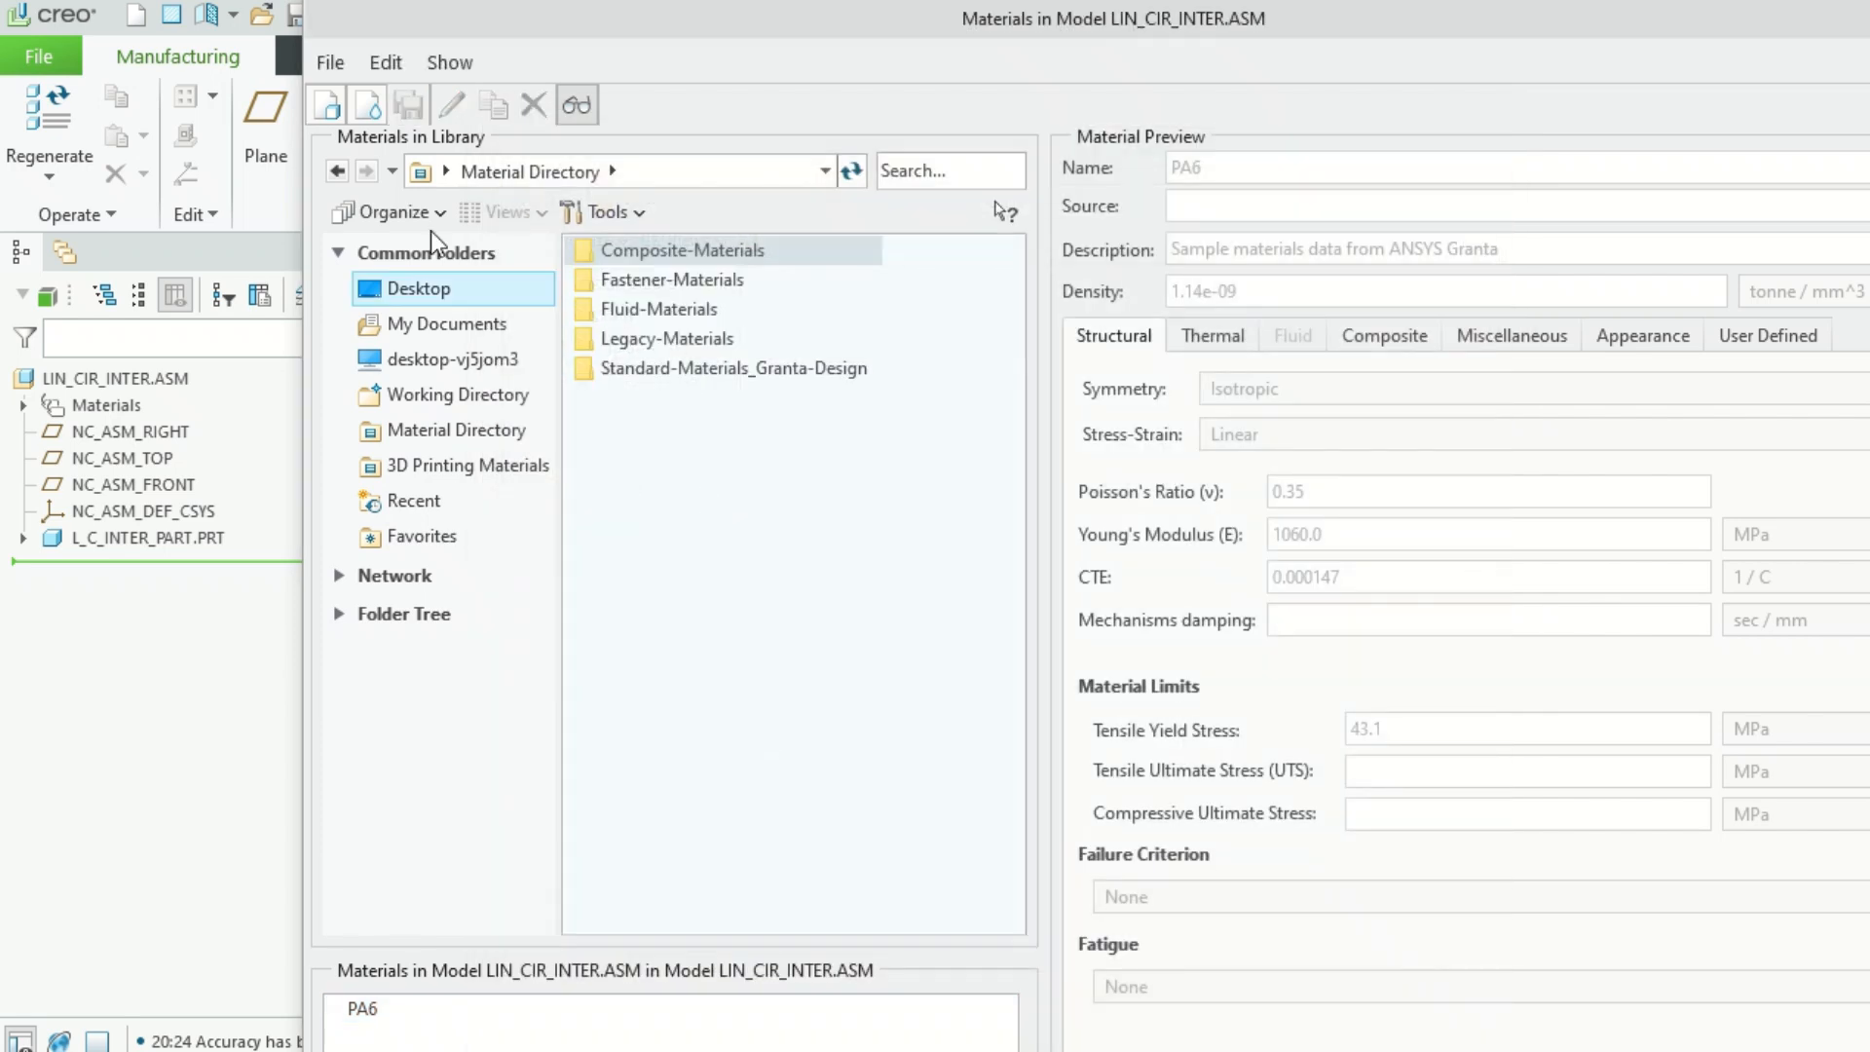
# Hide the material preview, and close both the assembly's materials and its model properties
pyautogui.click(325, 59)
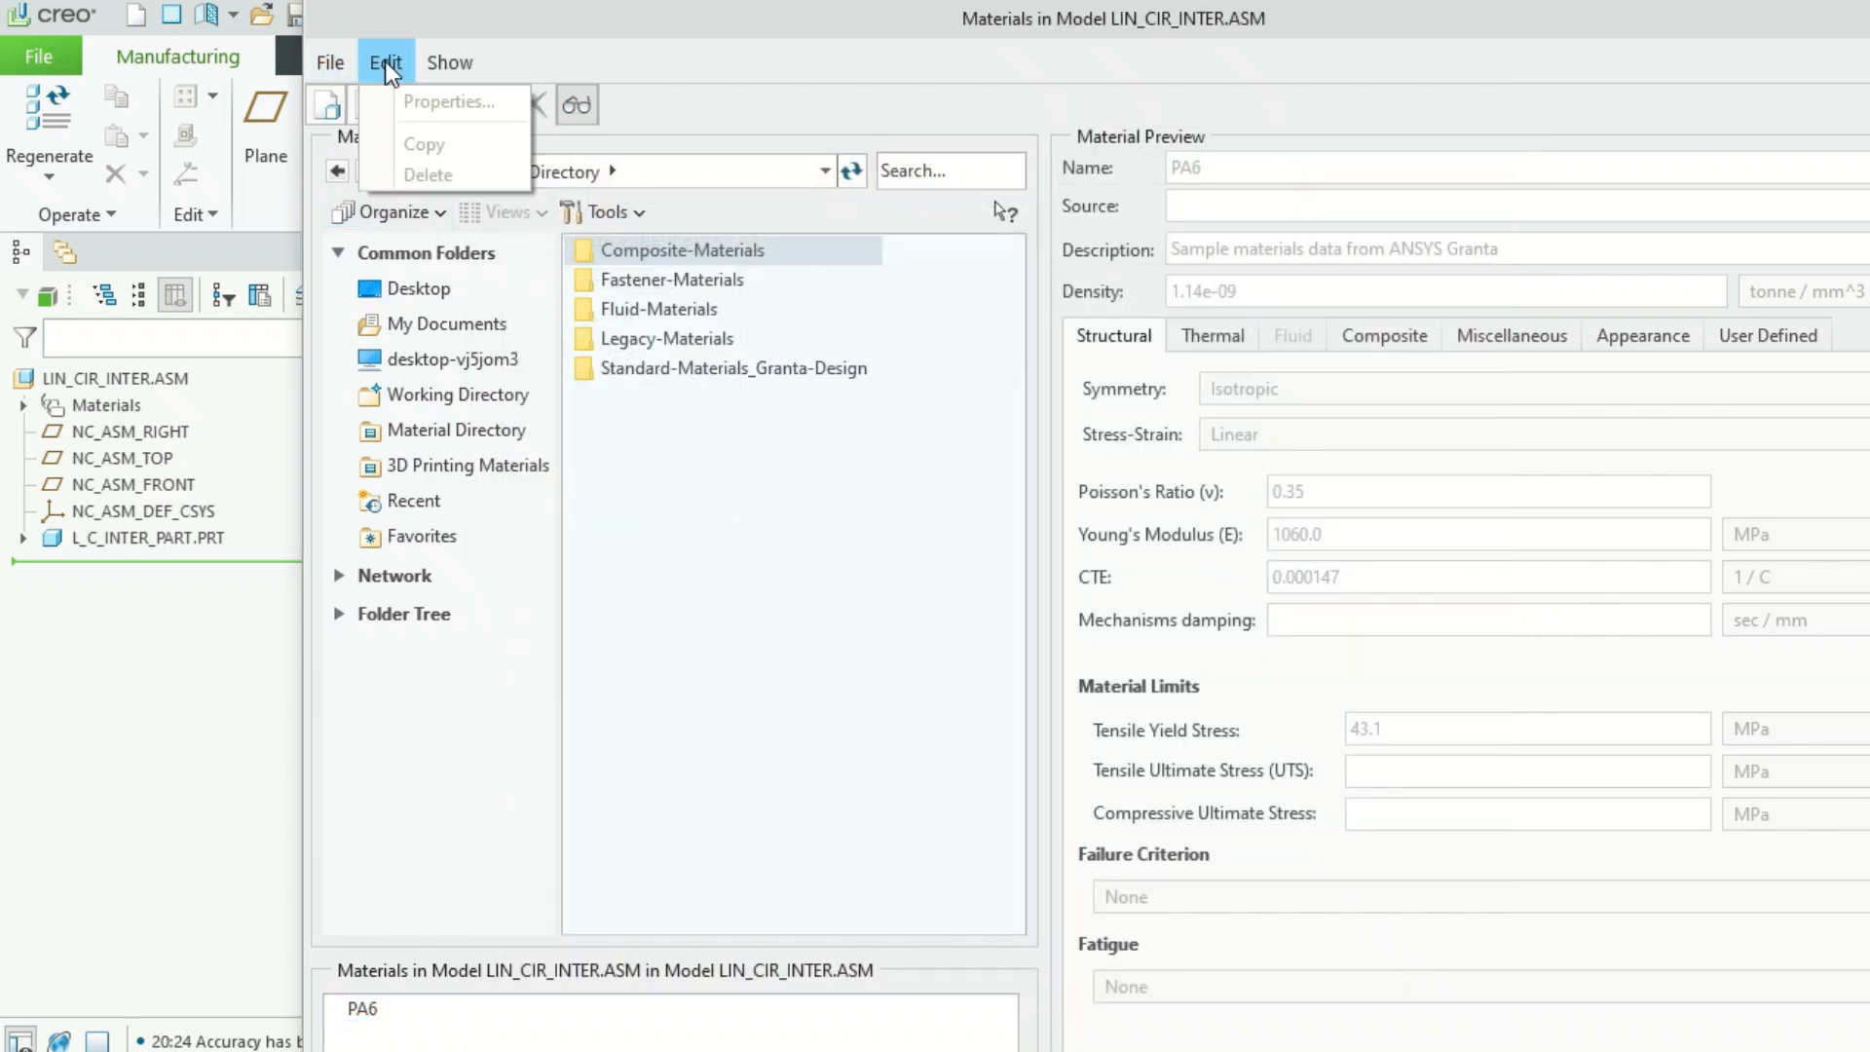
pyautogui.moveTo(448, 63)
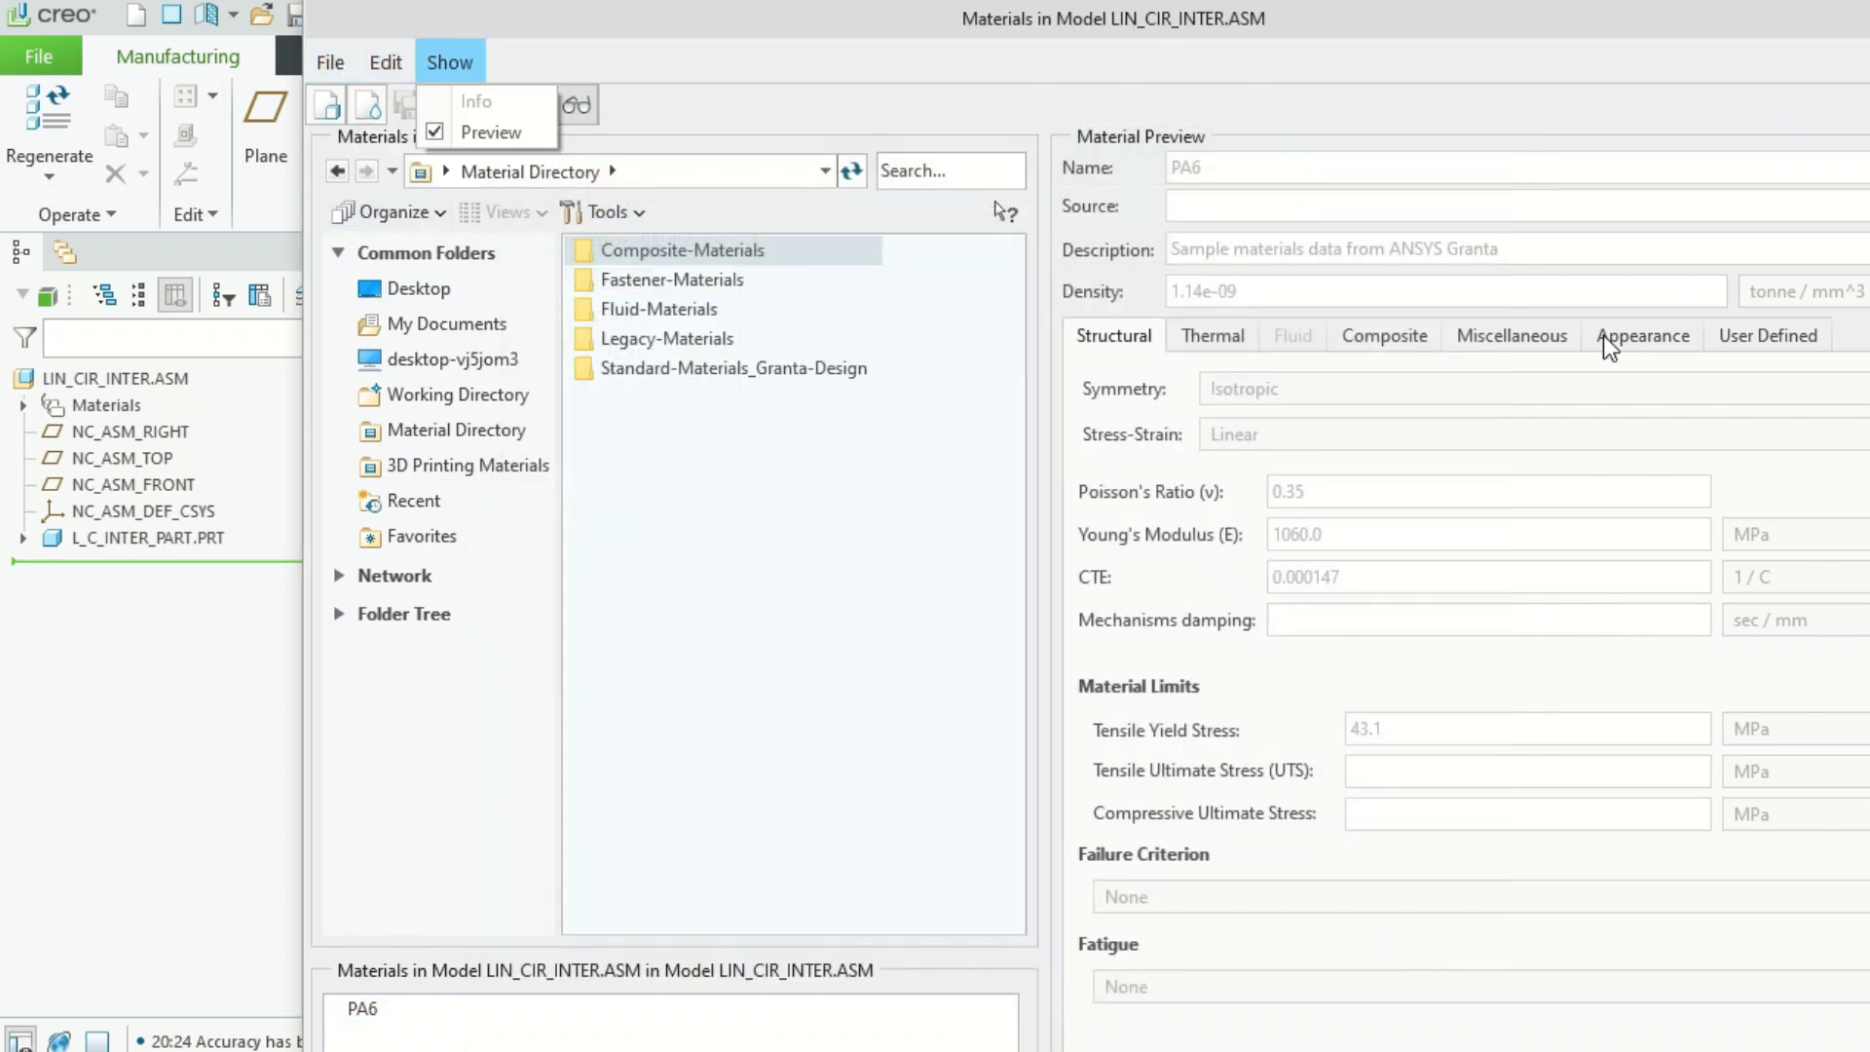
pyautogui.click(593, 98)
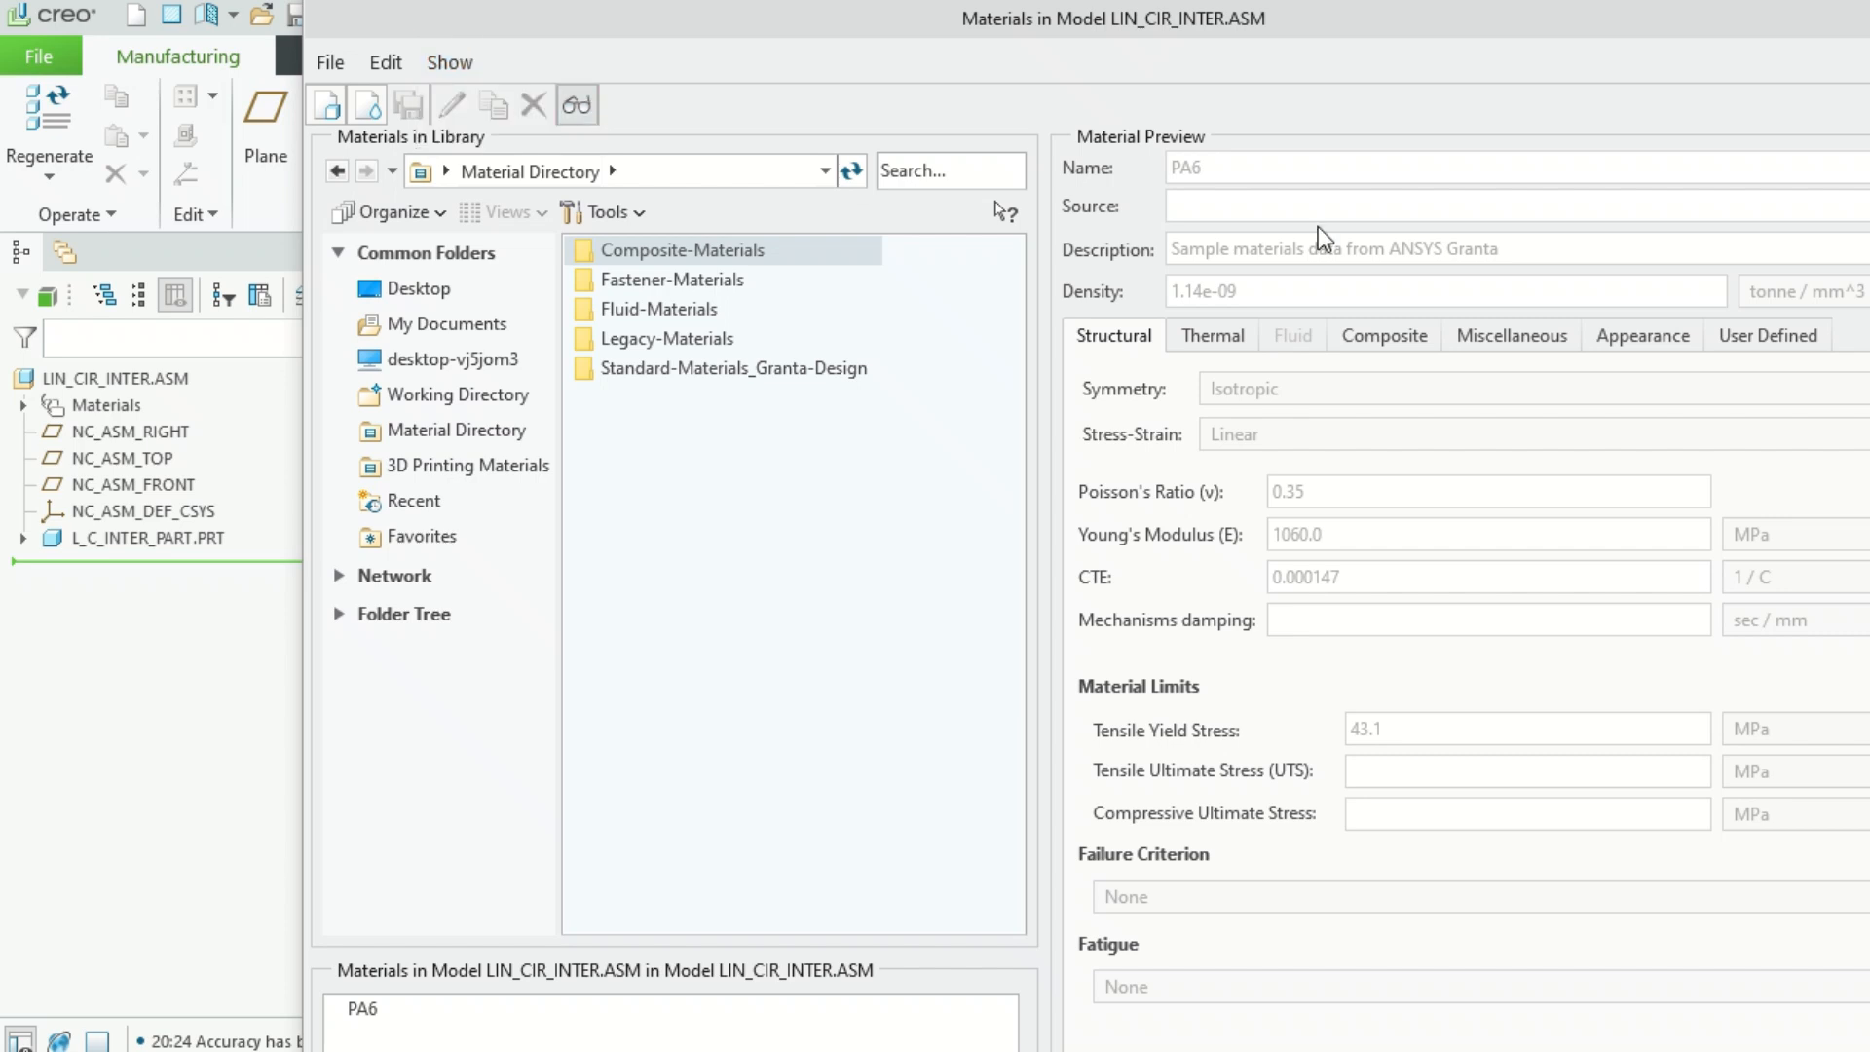
pyautogui.click(587, 102)
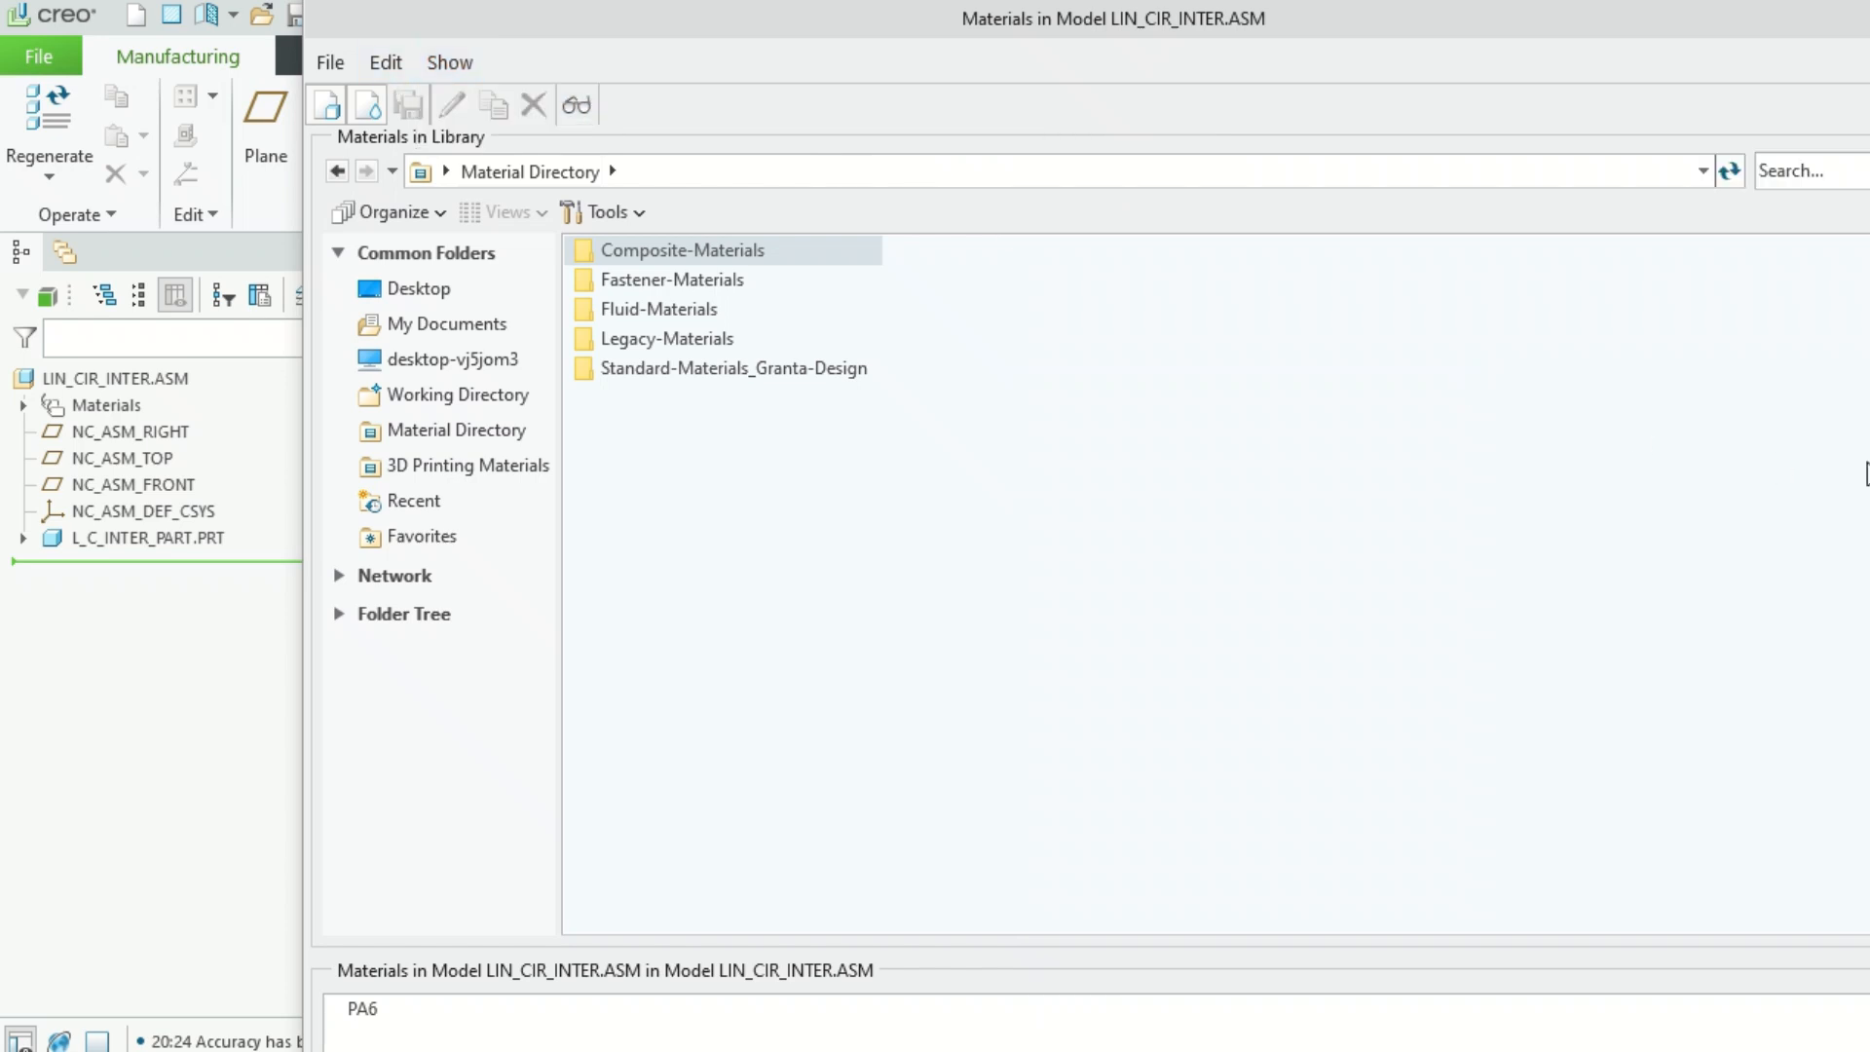
pyautogui.moveTo(1421, 413); pyautogui.dragTo(588, 374)
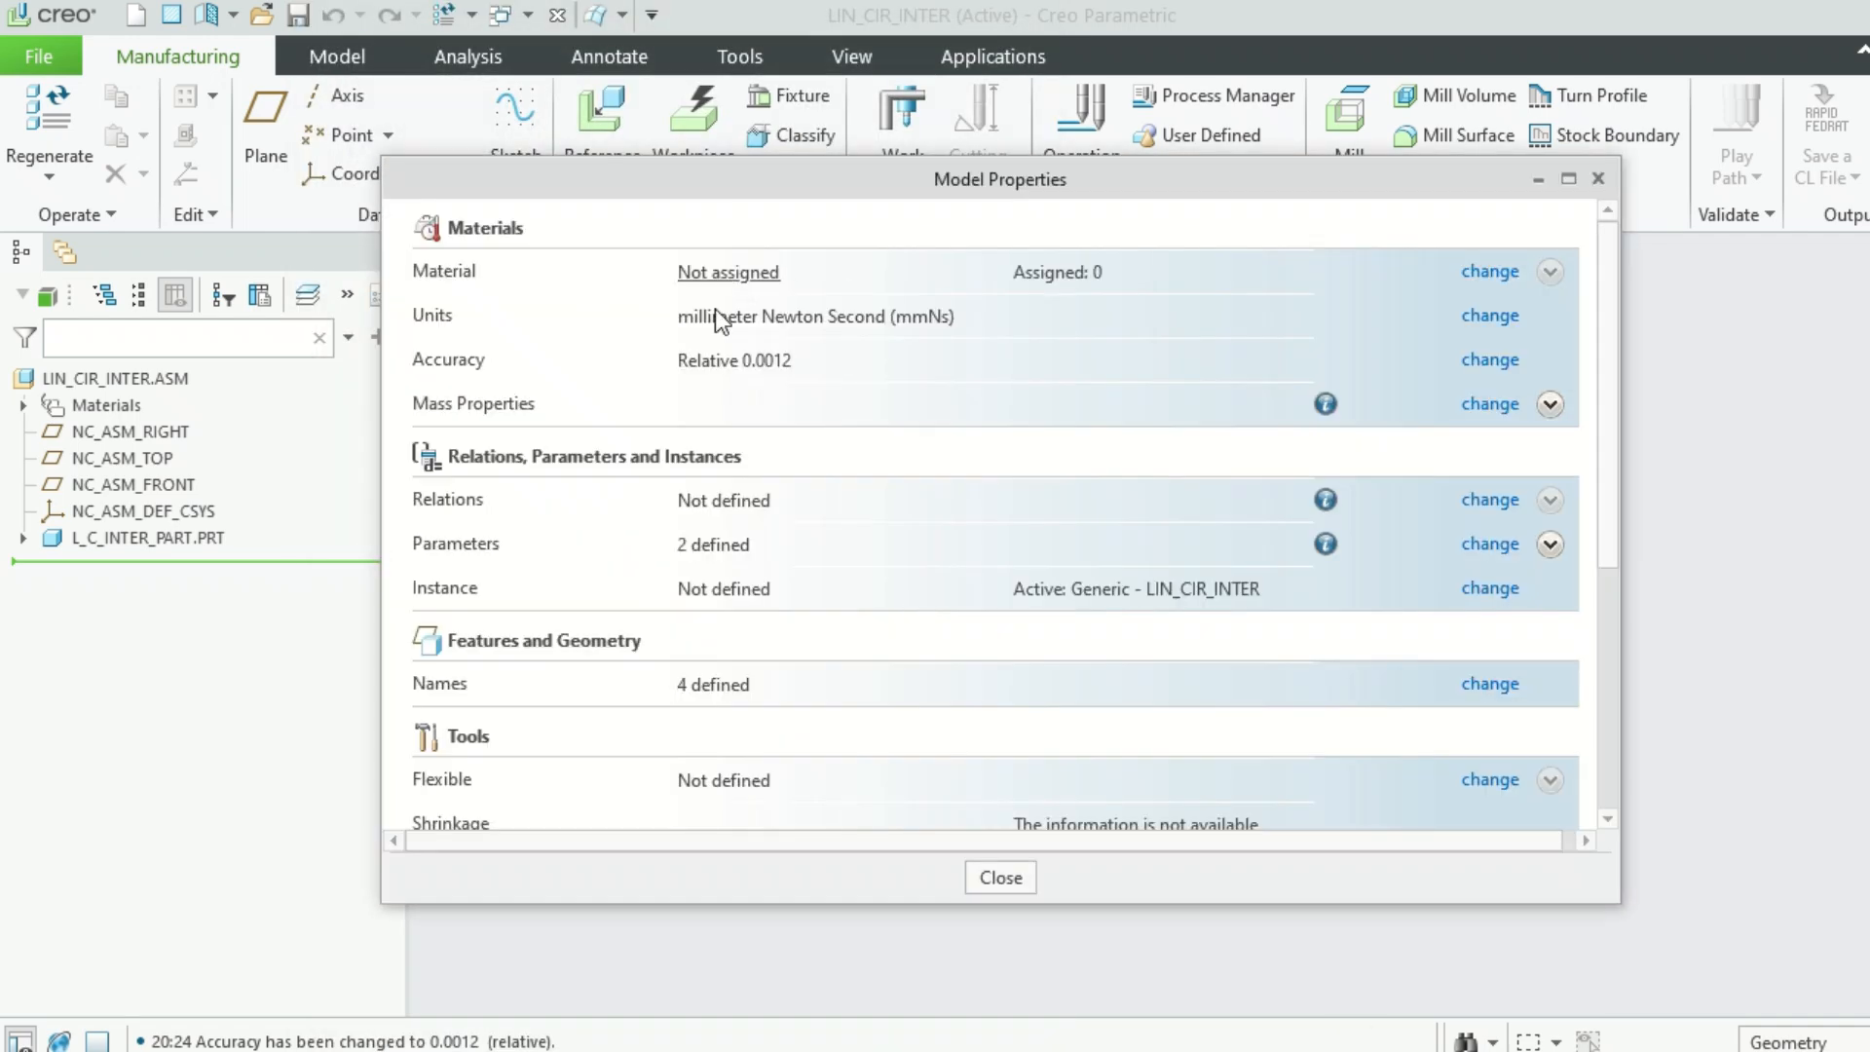
pyautogui.click(1006, 874)
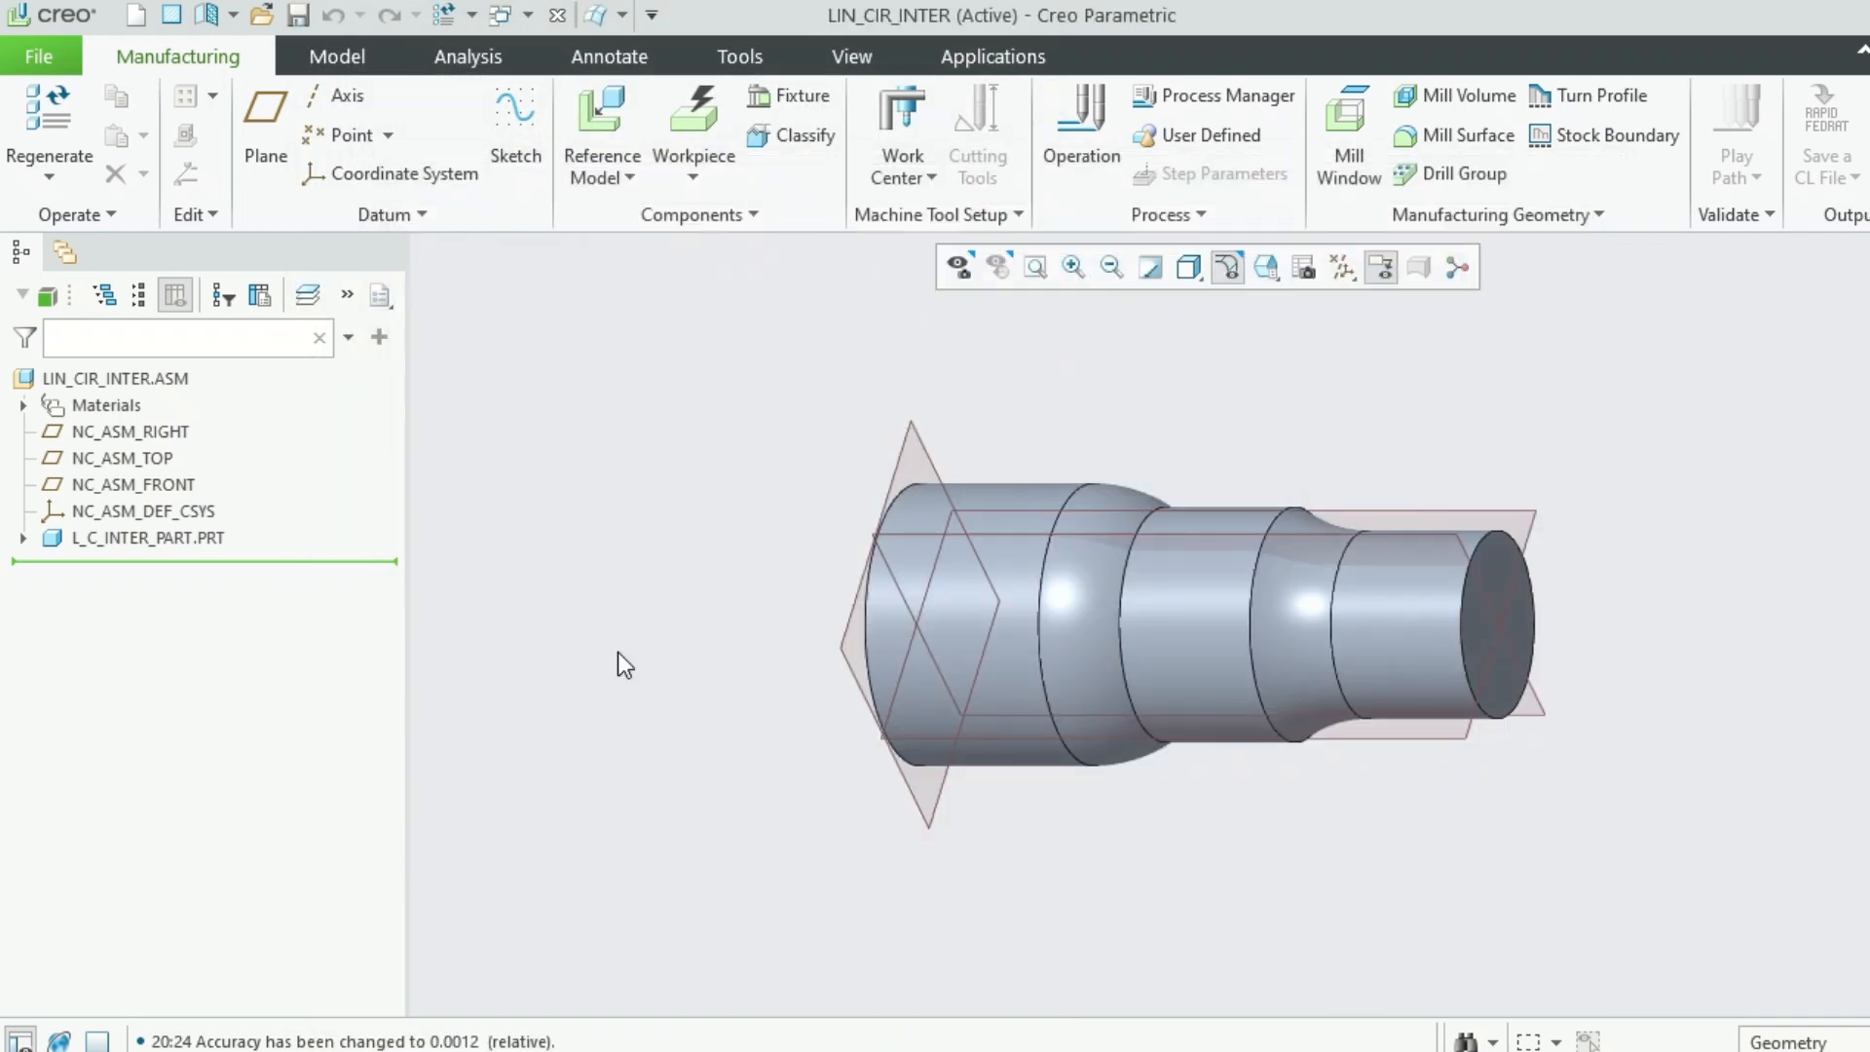
# Switch from the manufacturing assembly to the L_C_INTER_PART model window and select the whole part
pyautogui.click(167, 543)
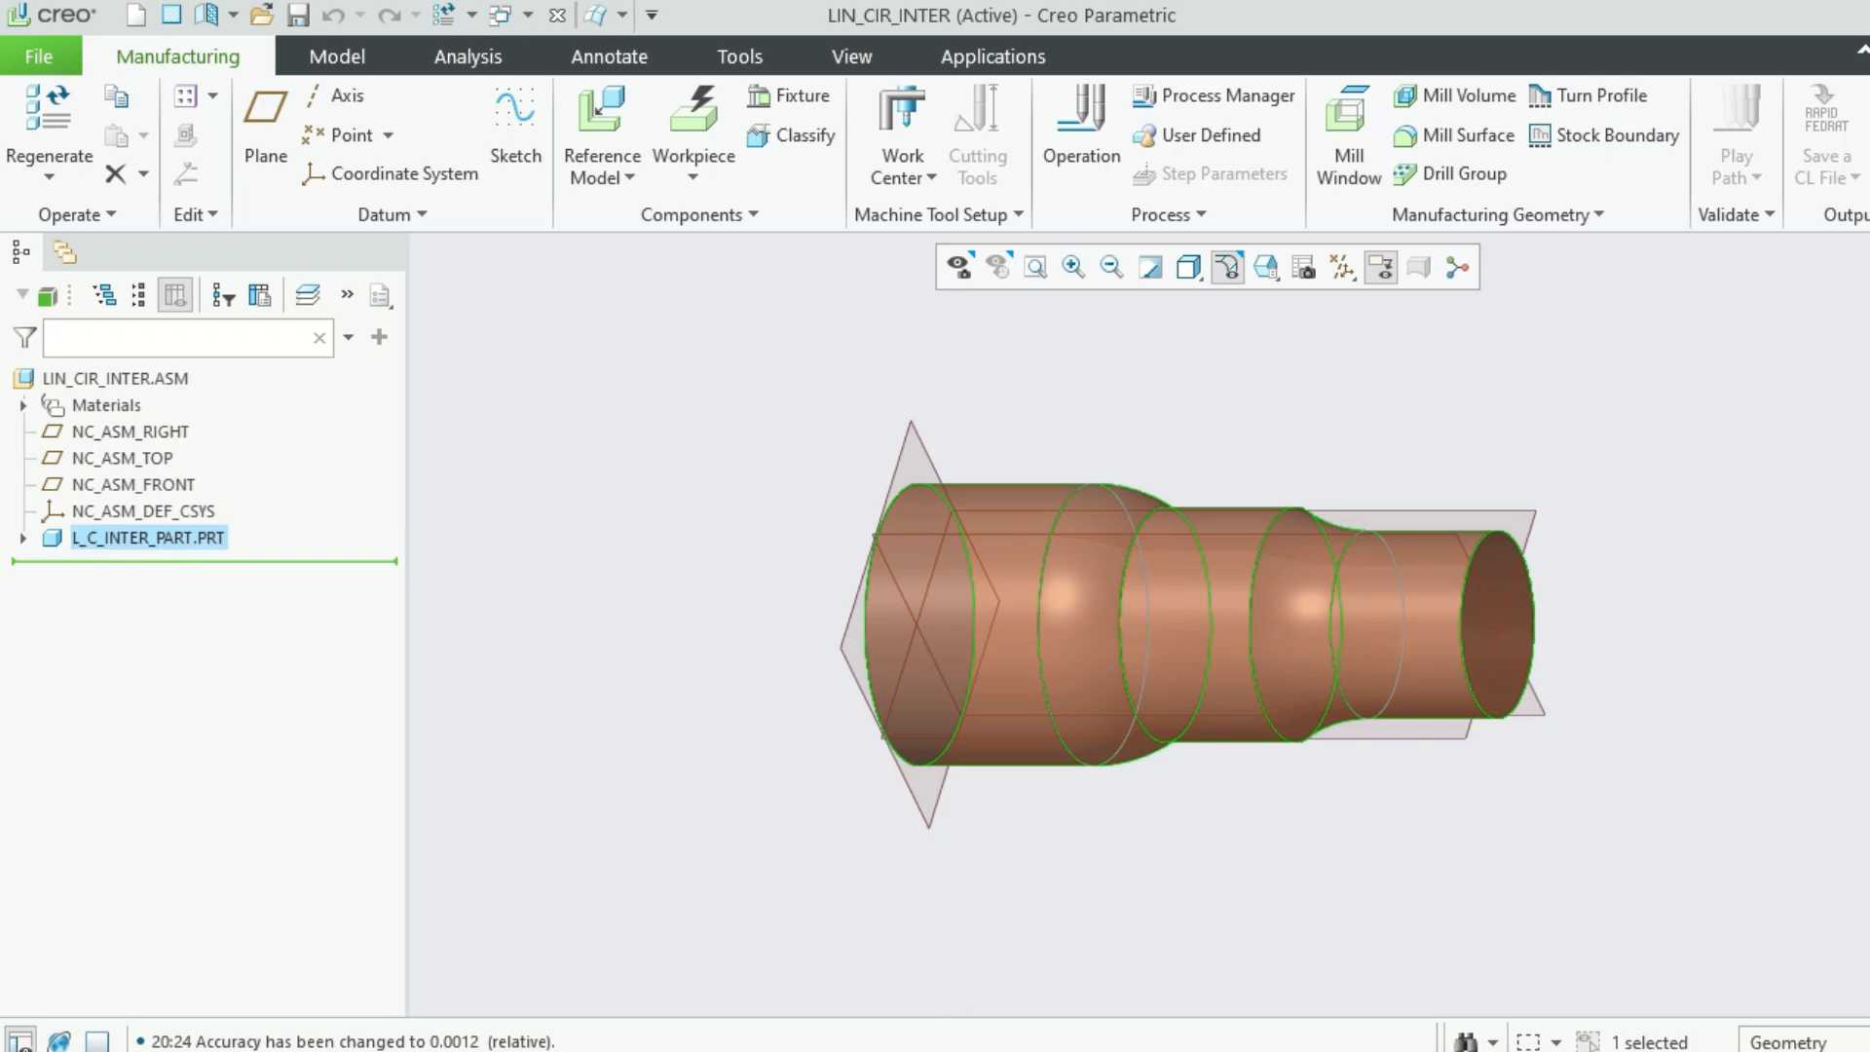
pyautogui.click(825, 988)
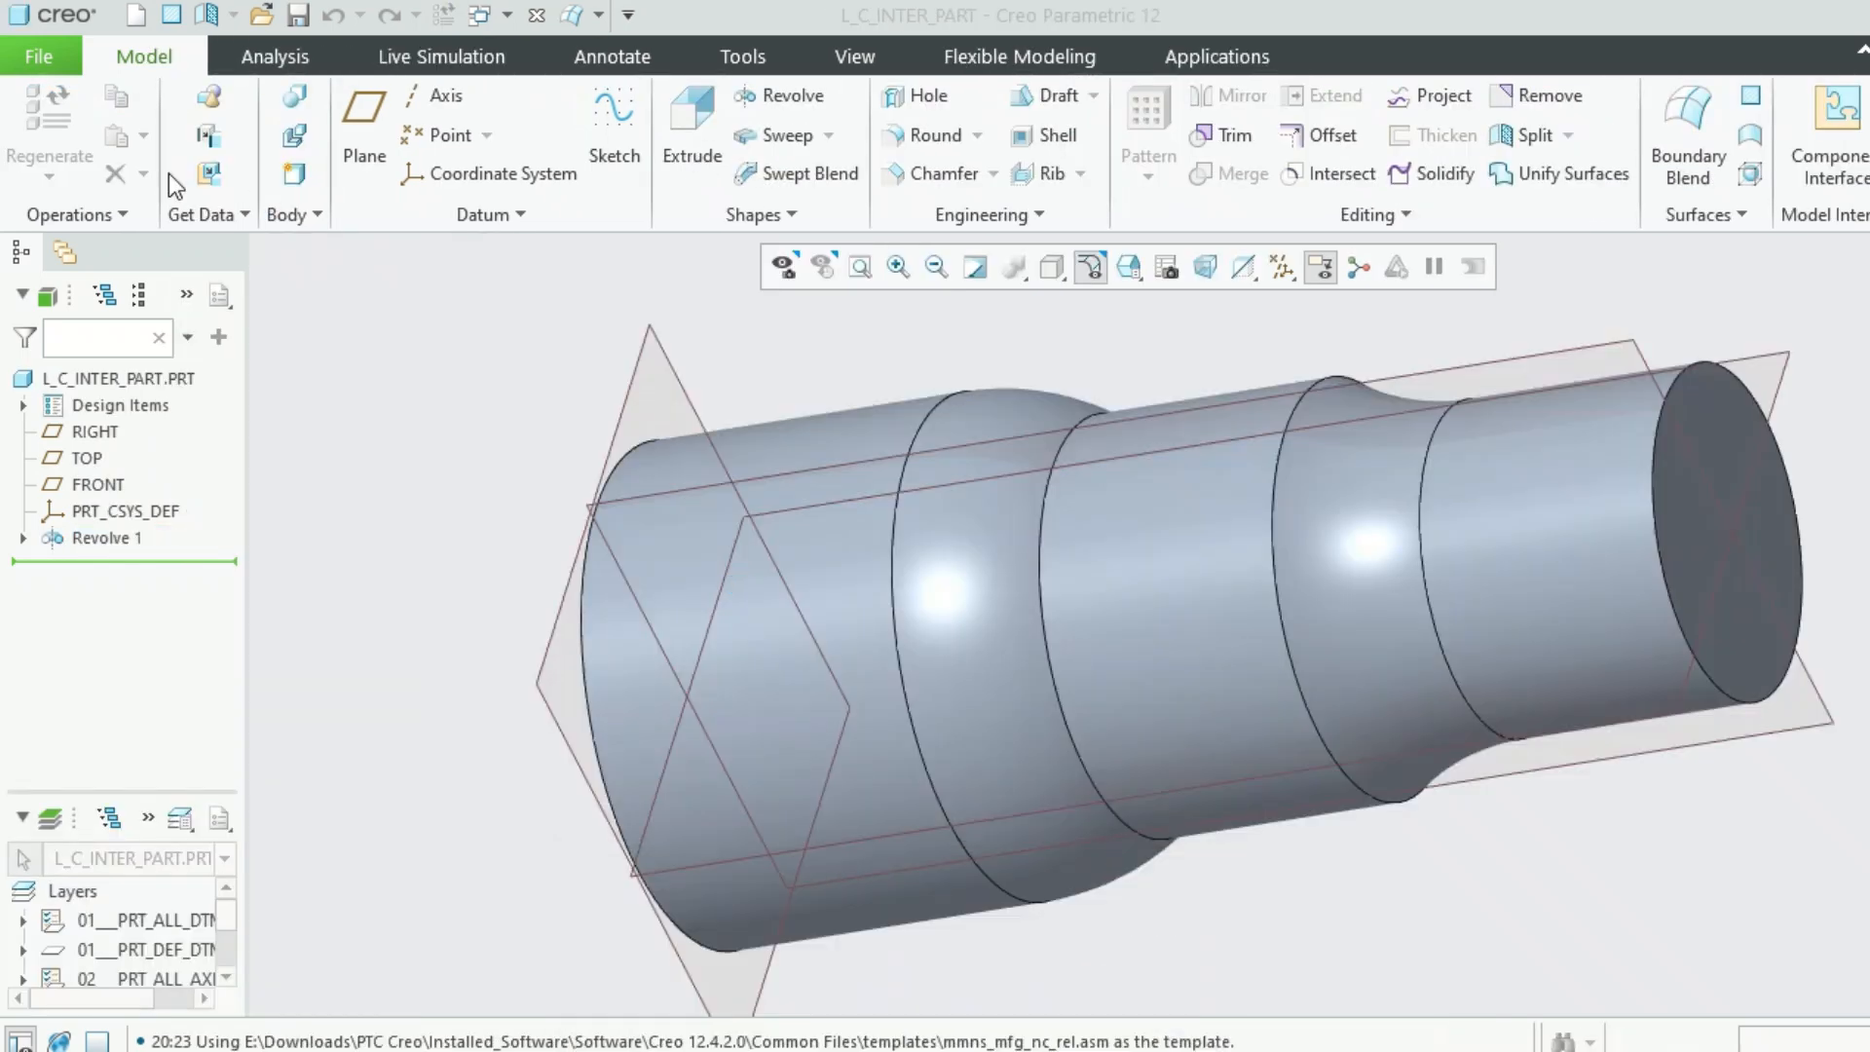
pyautogui.click(123, 383)
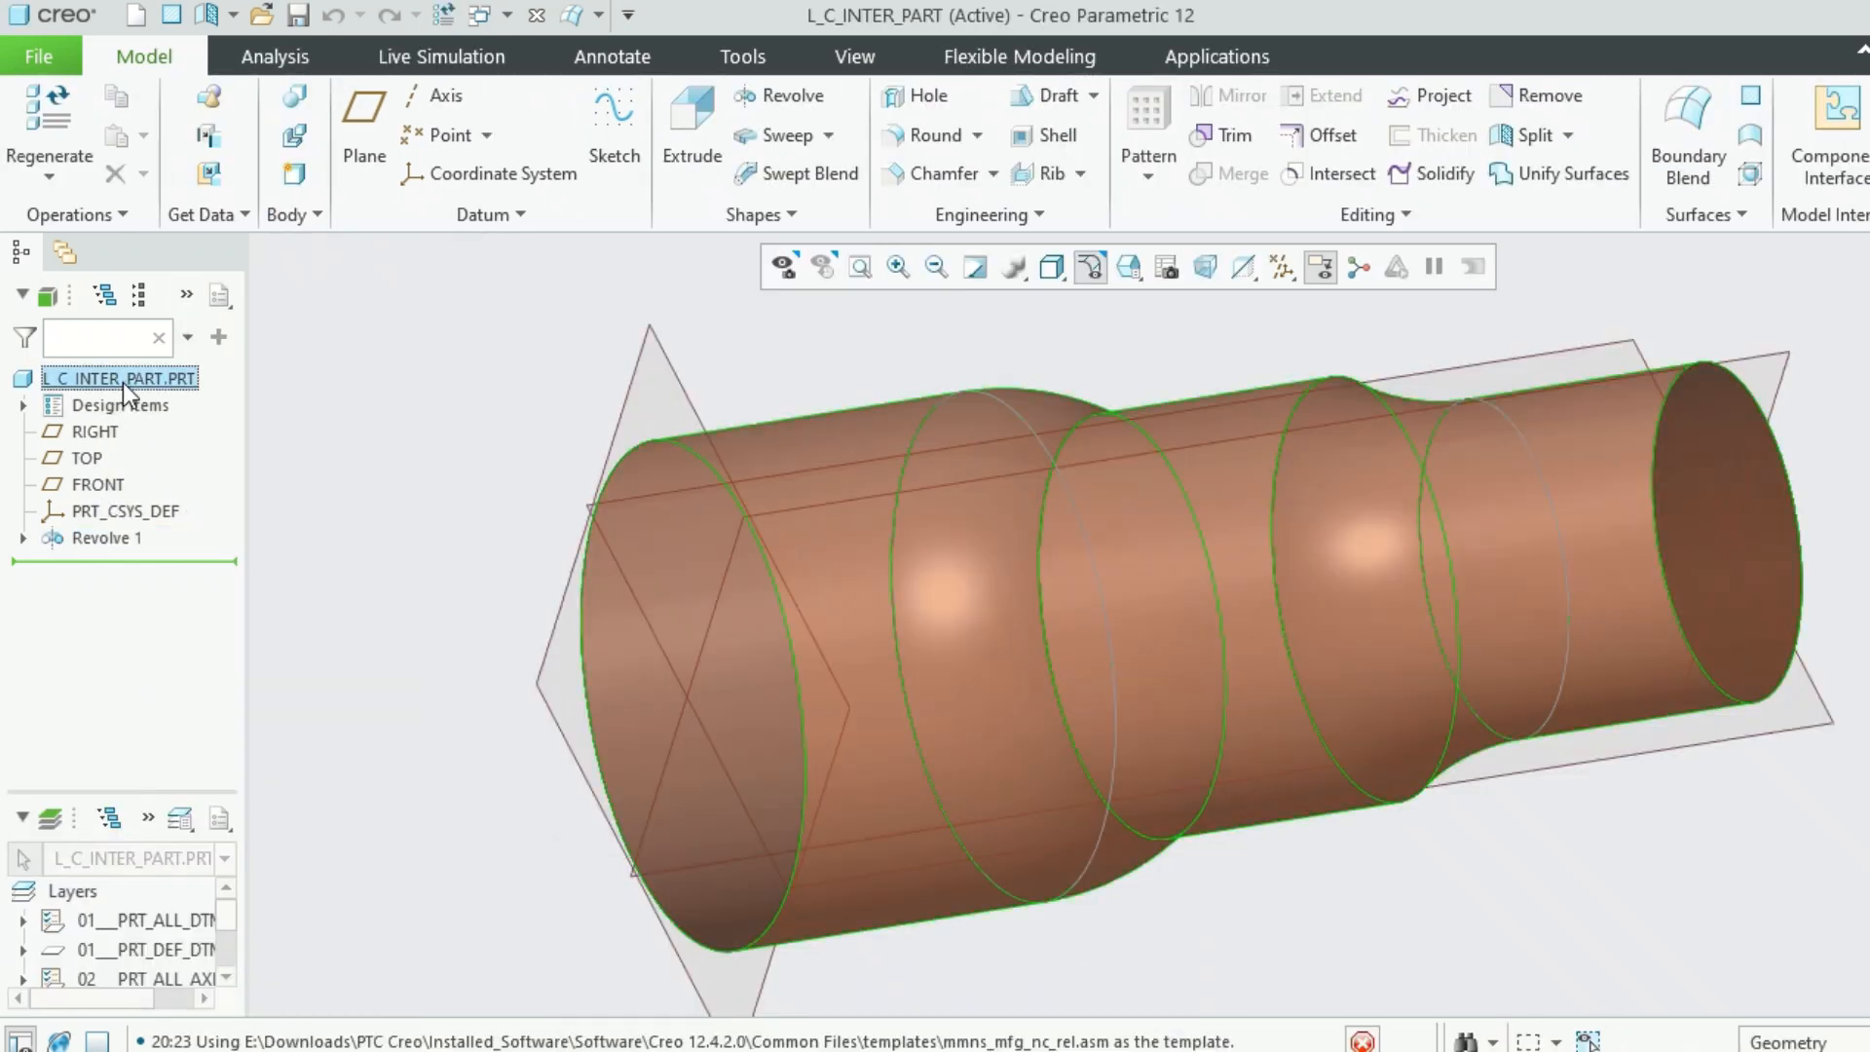
# Try to give the part the PA6 material from the Plastics folder of Standard-Materials_Granta-Design, hiding the preview and accepting the material list
pyautogui.rightClick(123, 383)
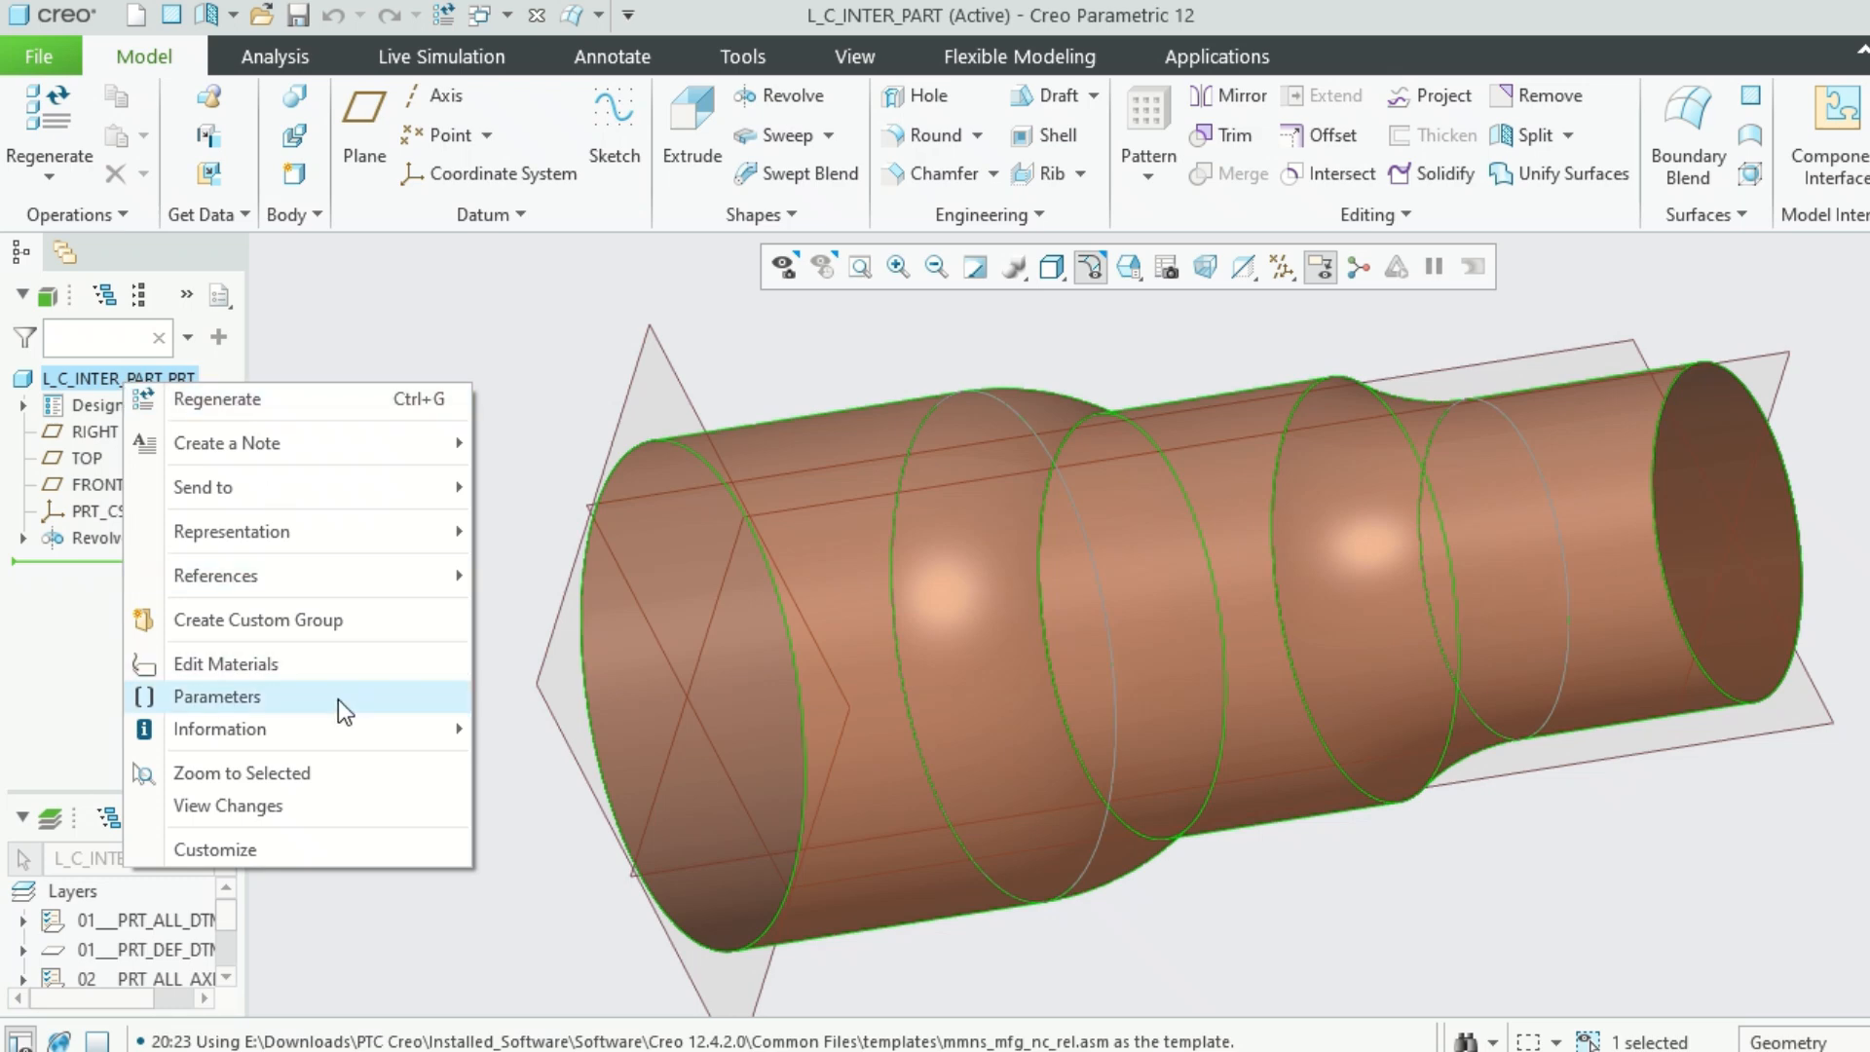
pyautogui.click(346, 670)
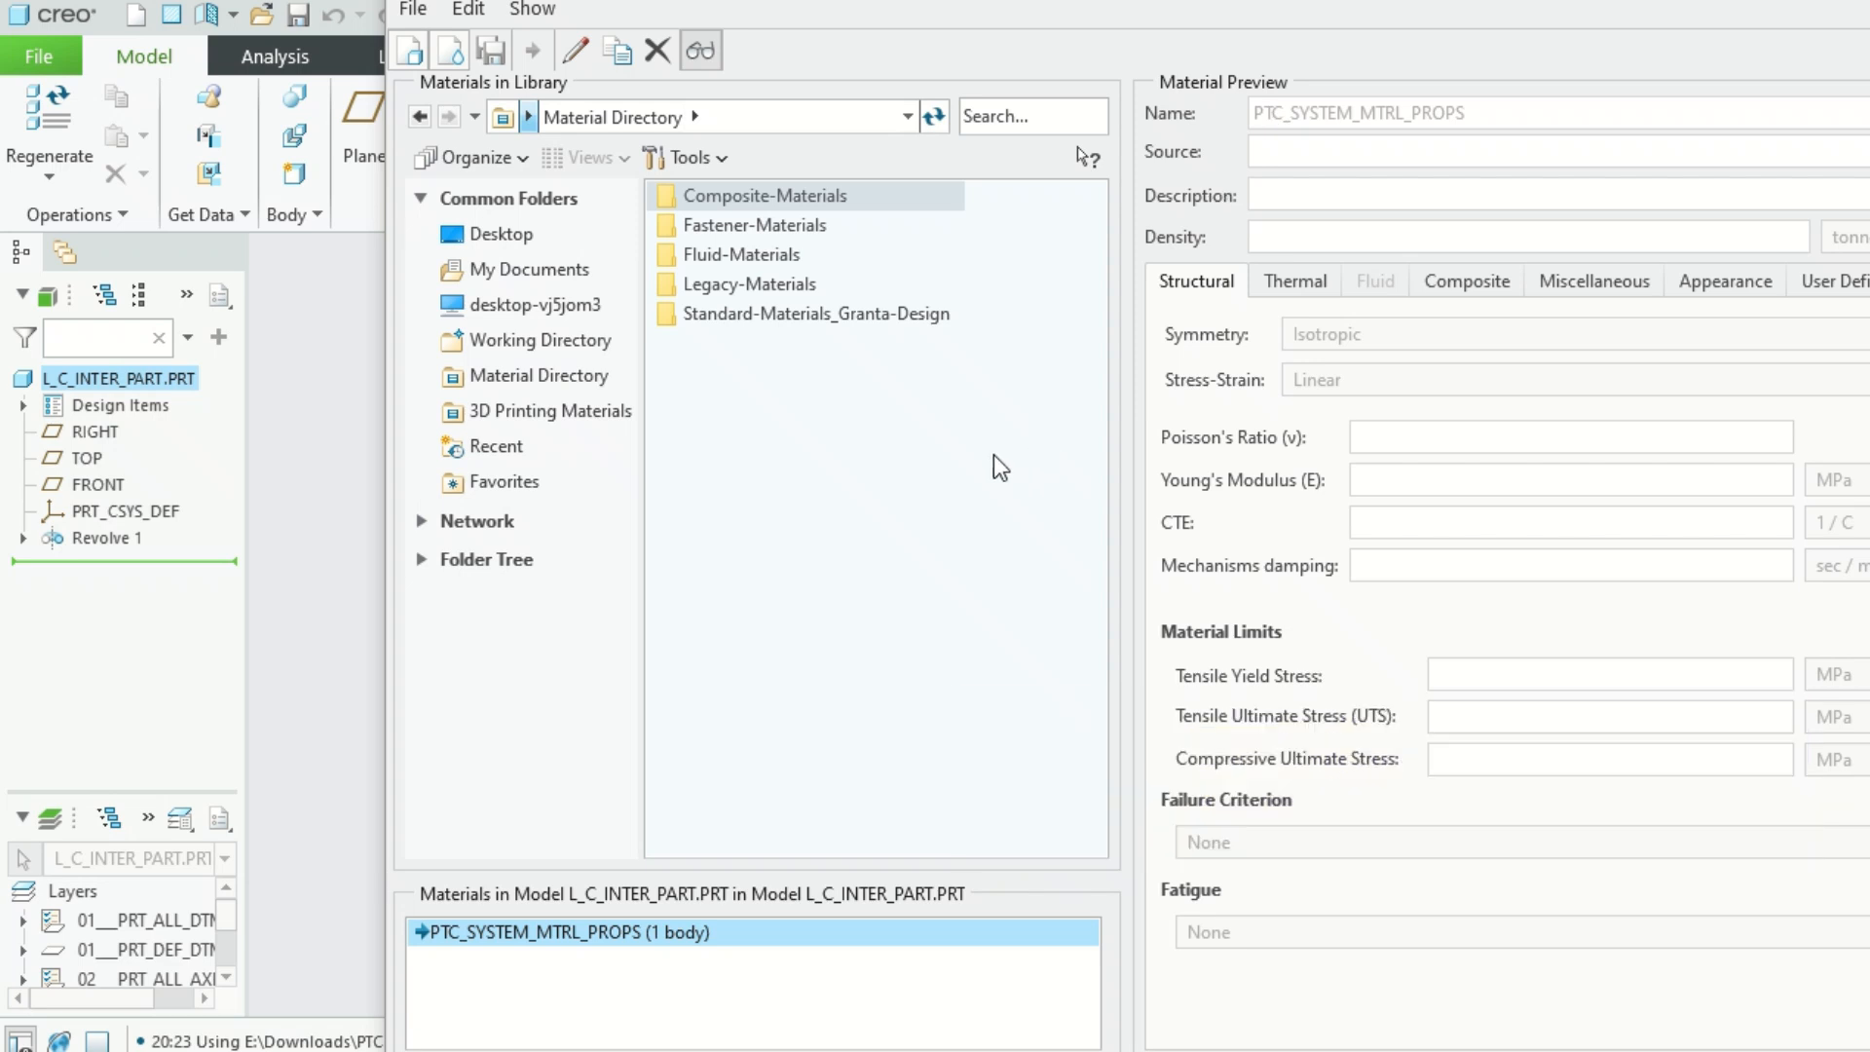
pyautogui.doubleClick(774, 313)
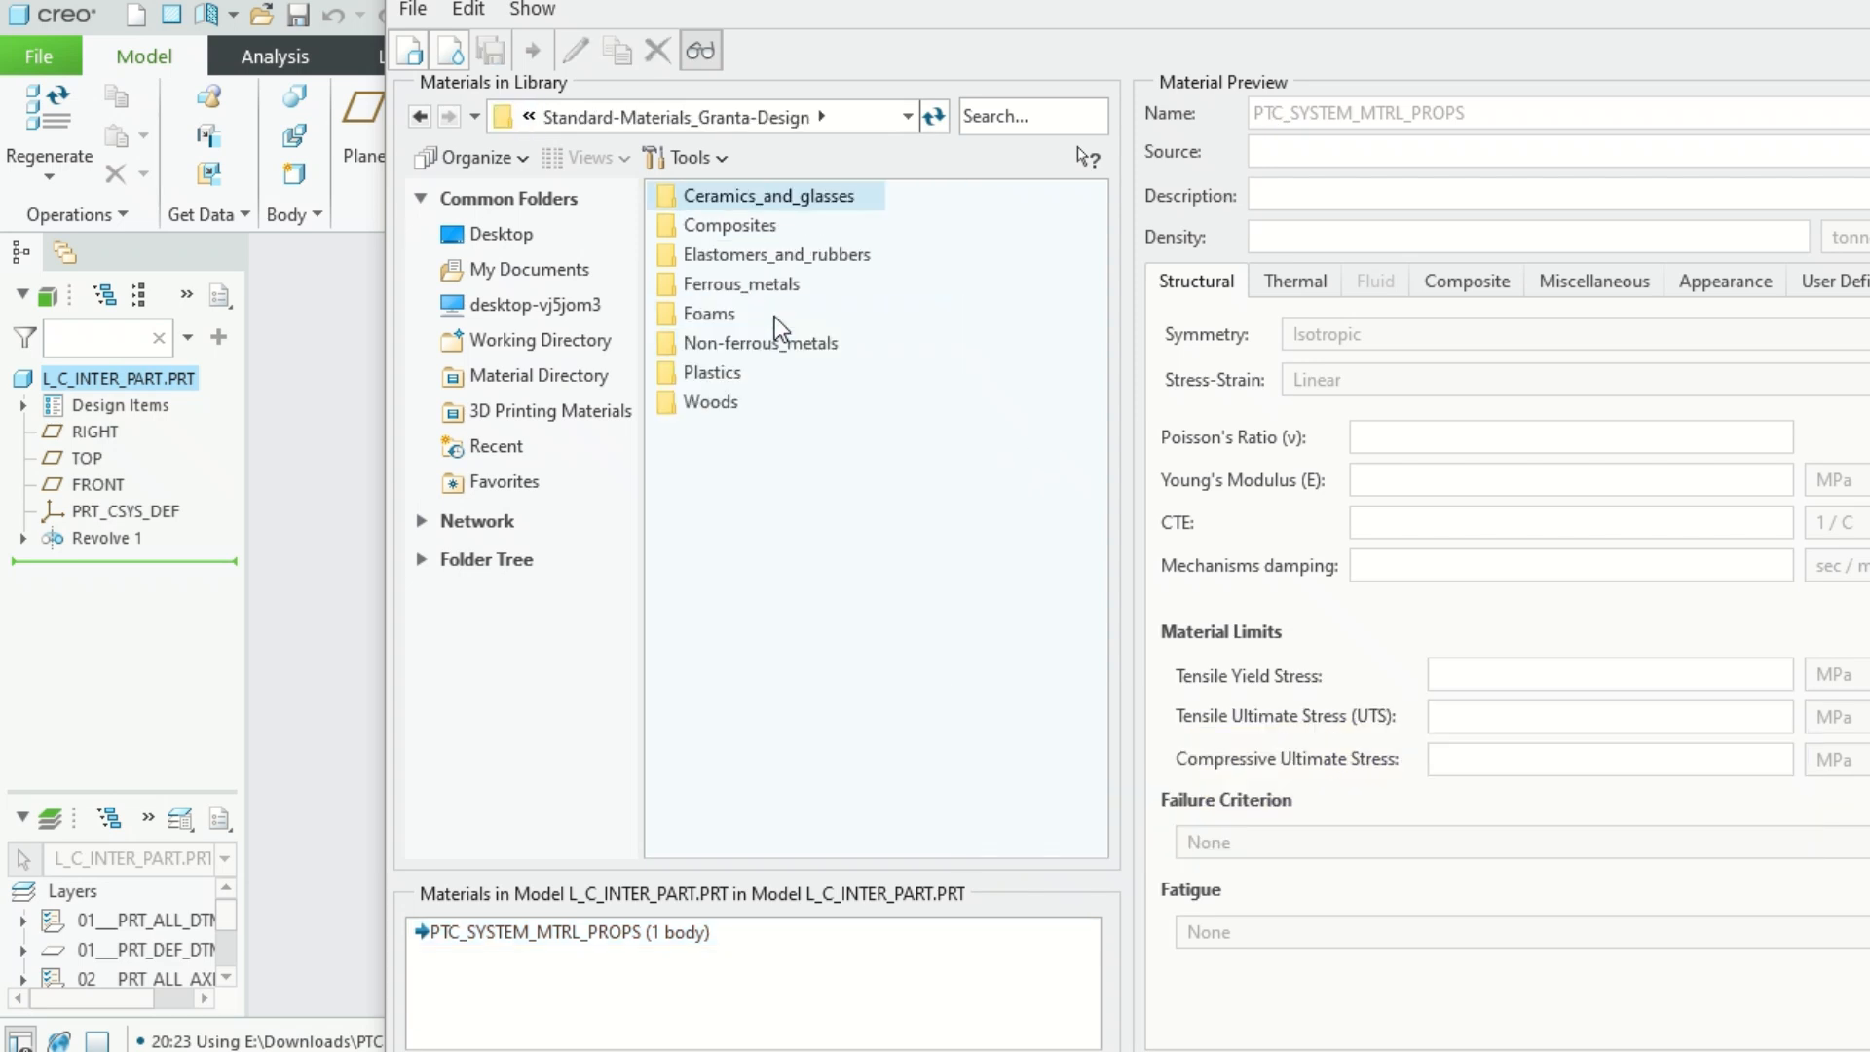
pyautogui.doubleClick(738, 372)
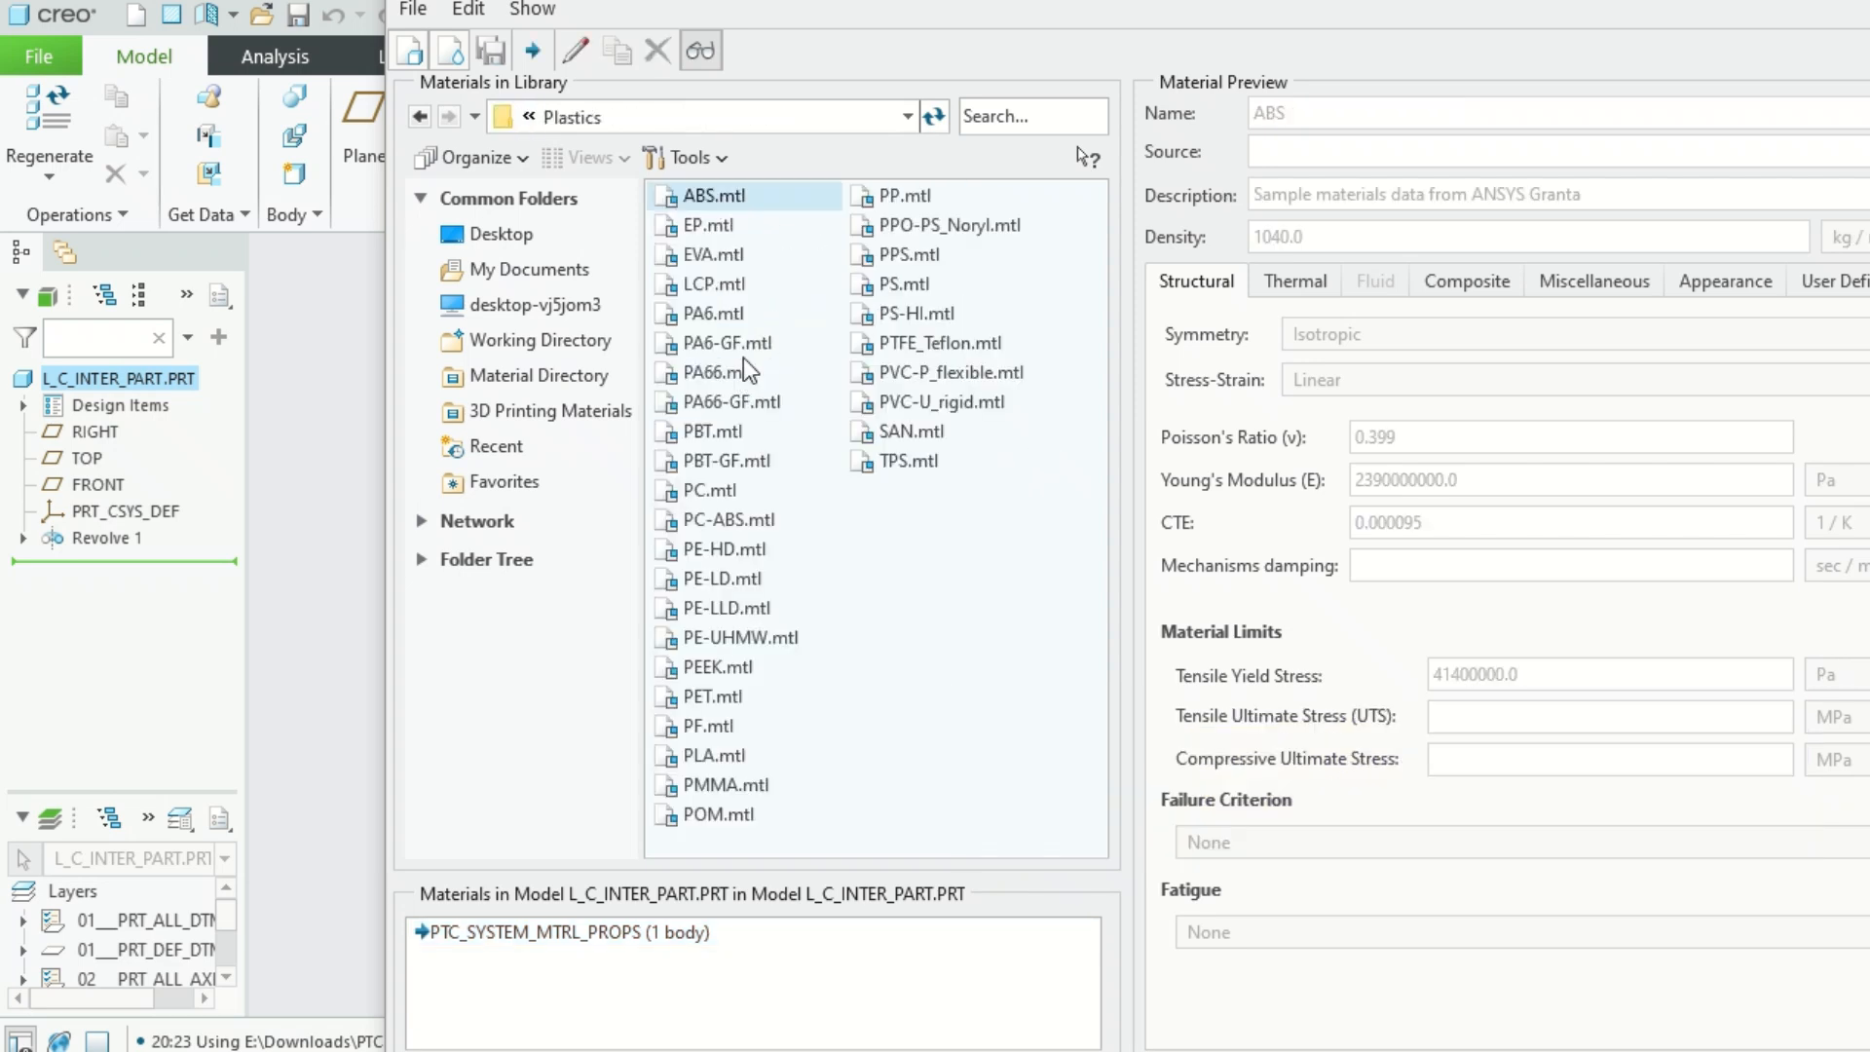
pyautogui.click(720, 313)
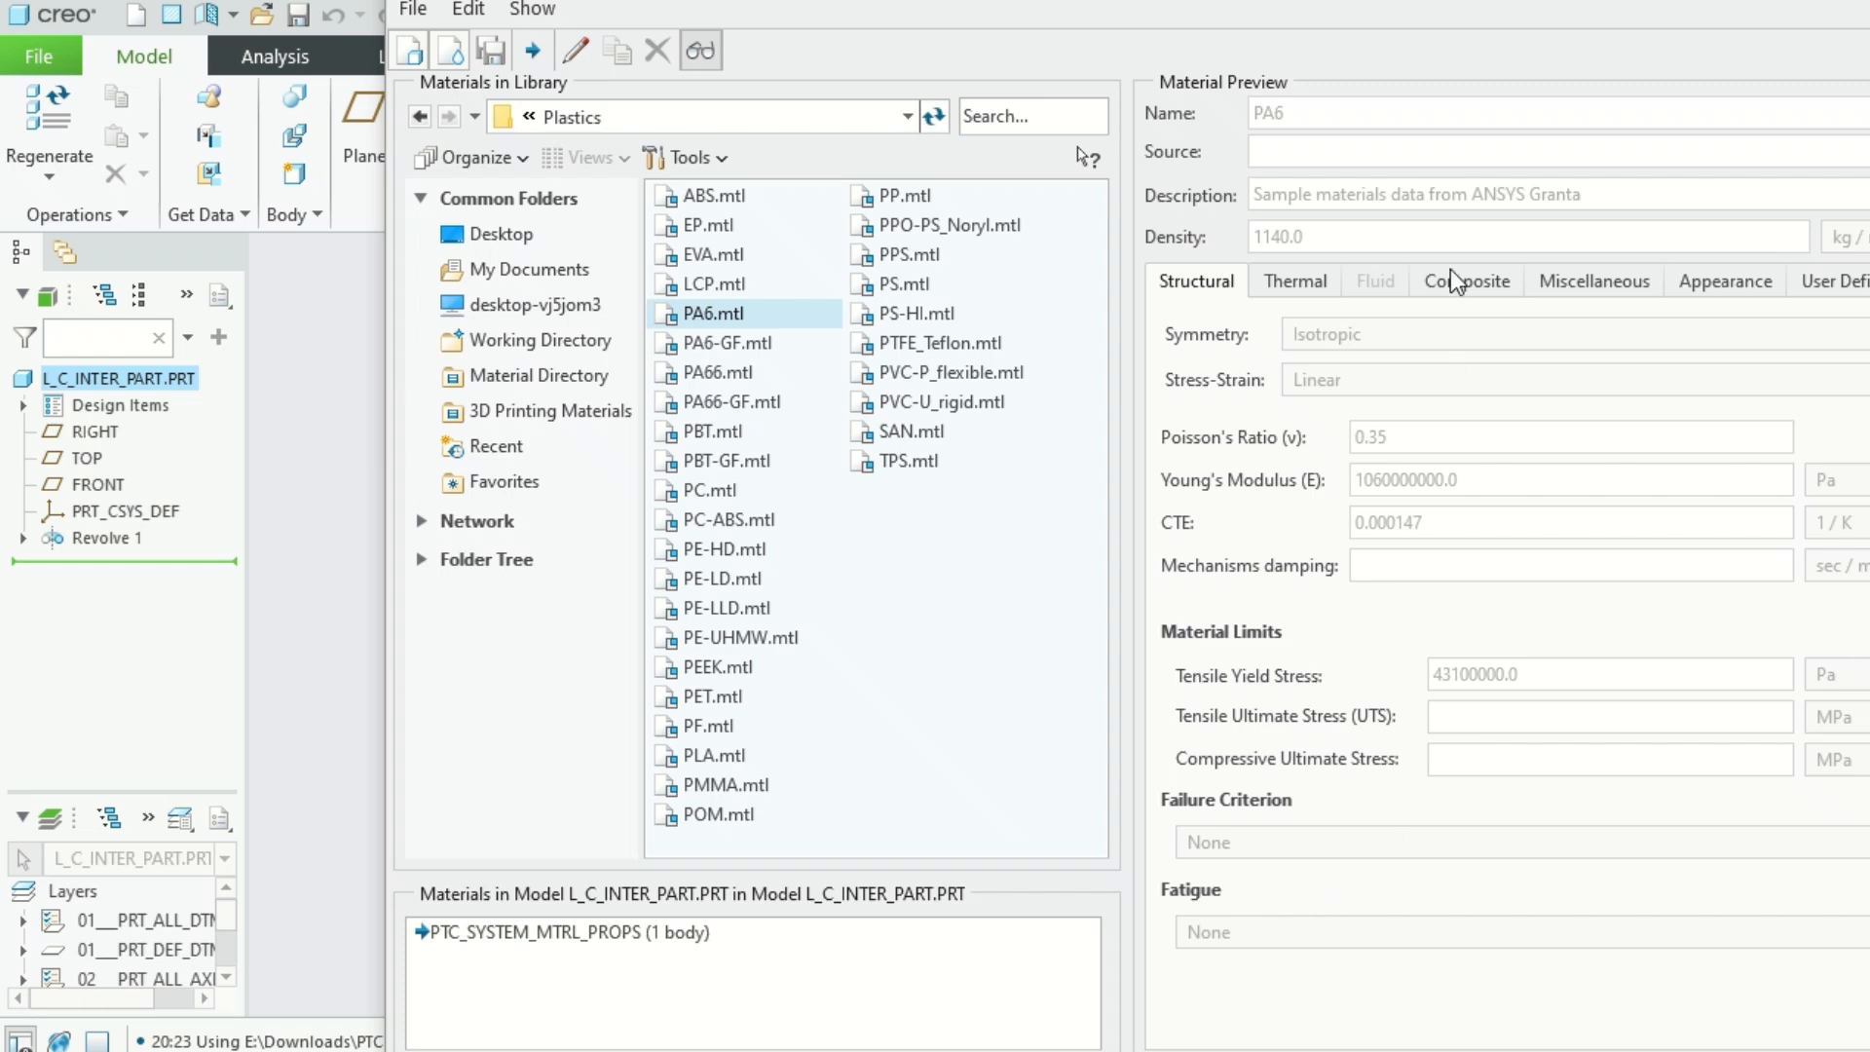
pyautogui.moveTo(1869, 241); pyautogui.dragTo(1071, 238)
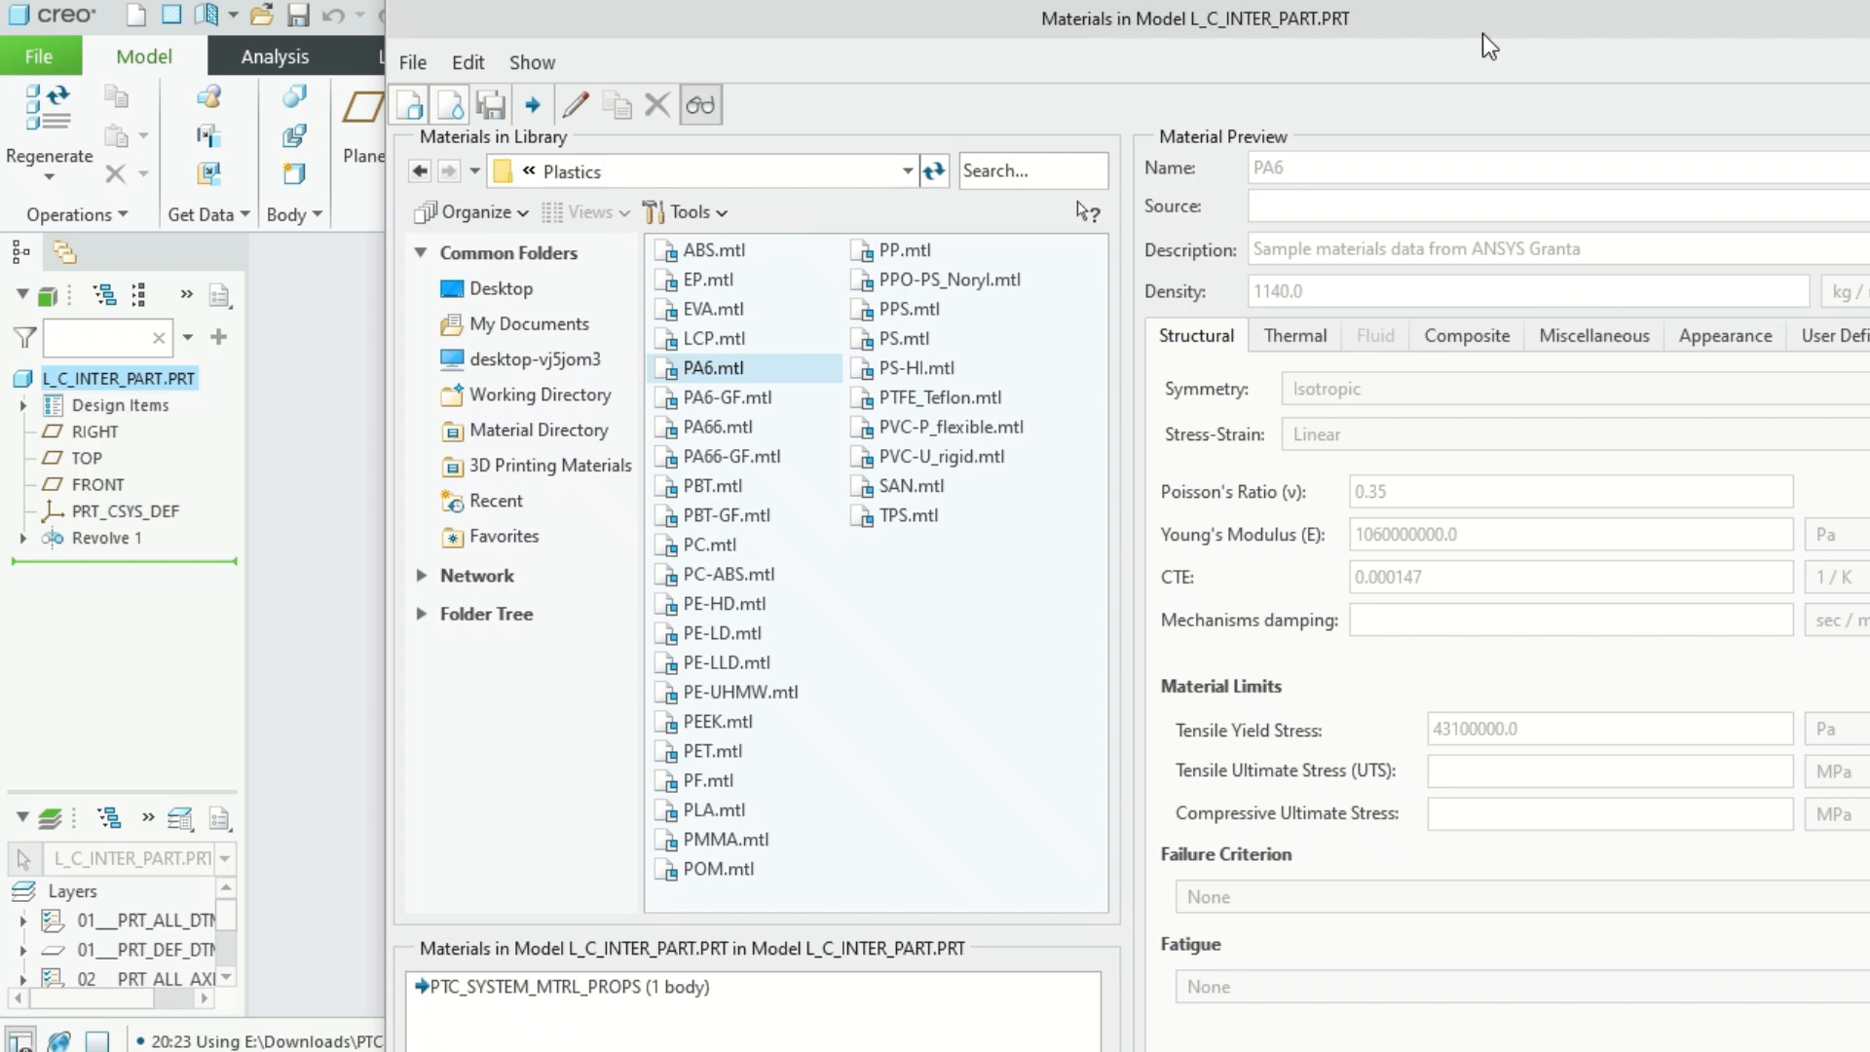
pyautogui.click(701, 107)
pyautogui.moveTo(1869, 359); pyautogui.dragTo(991, 350)
pyautogui.moveTo(855, 14); pyautogui.dragTo(812, 127)
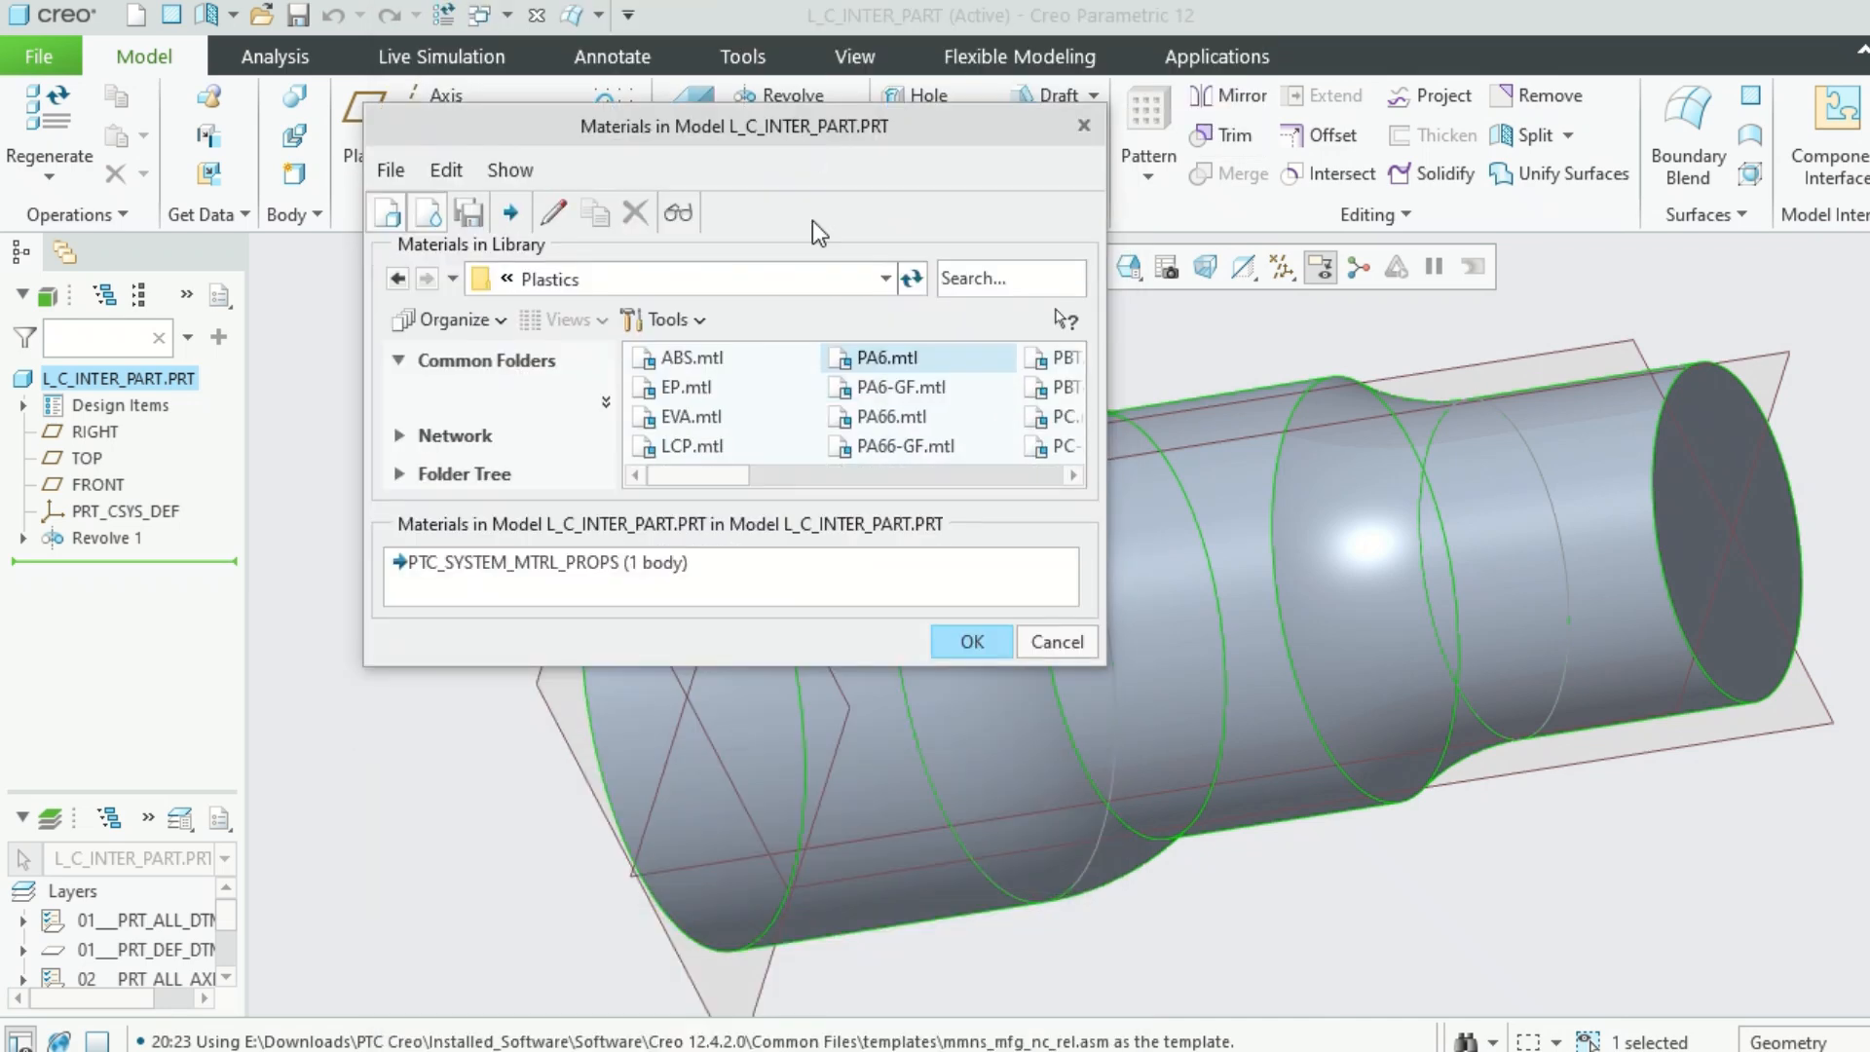
pyautogui.click(974, 647)
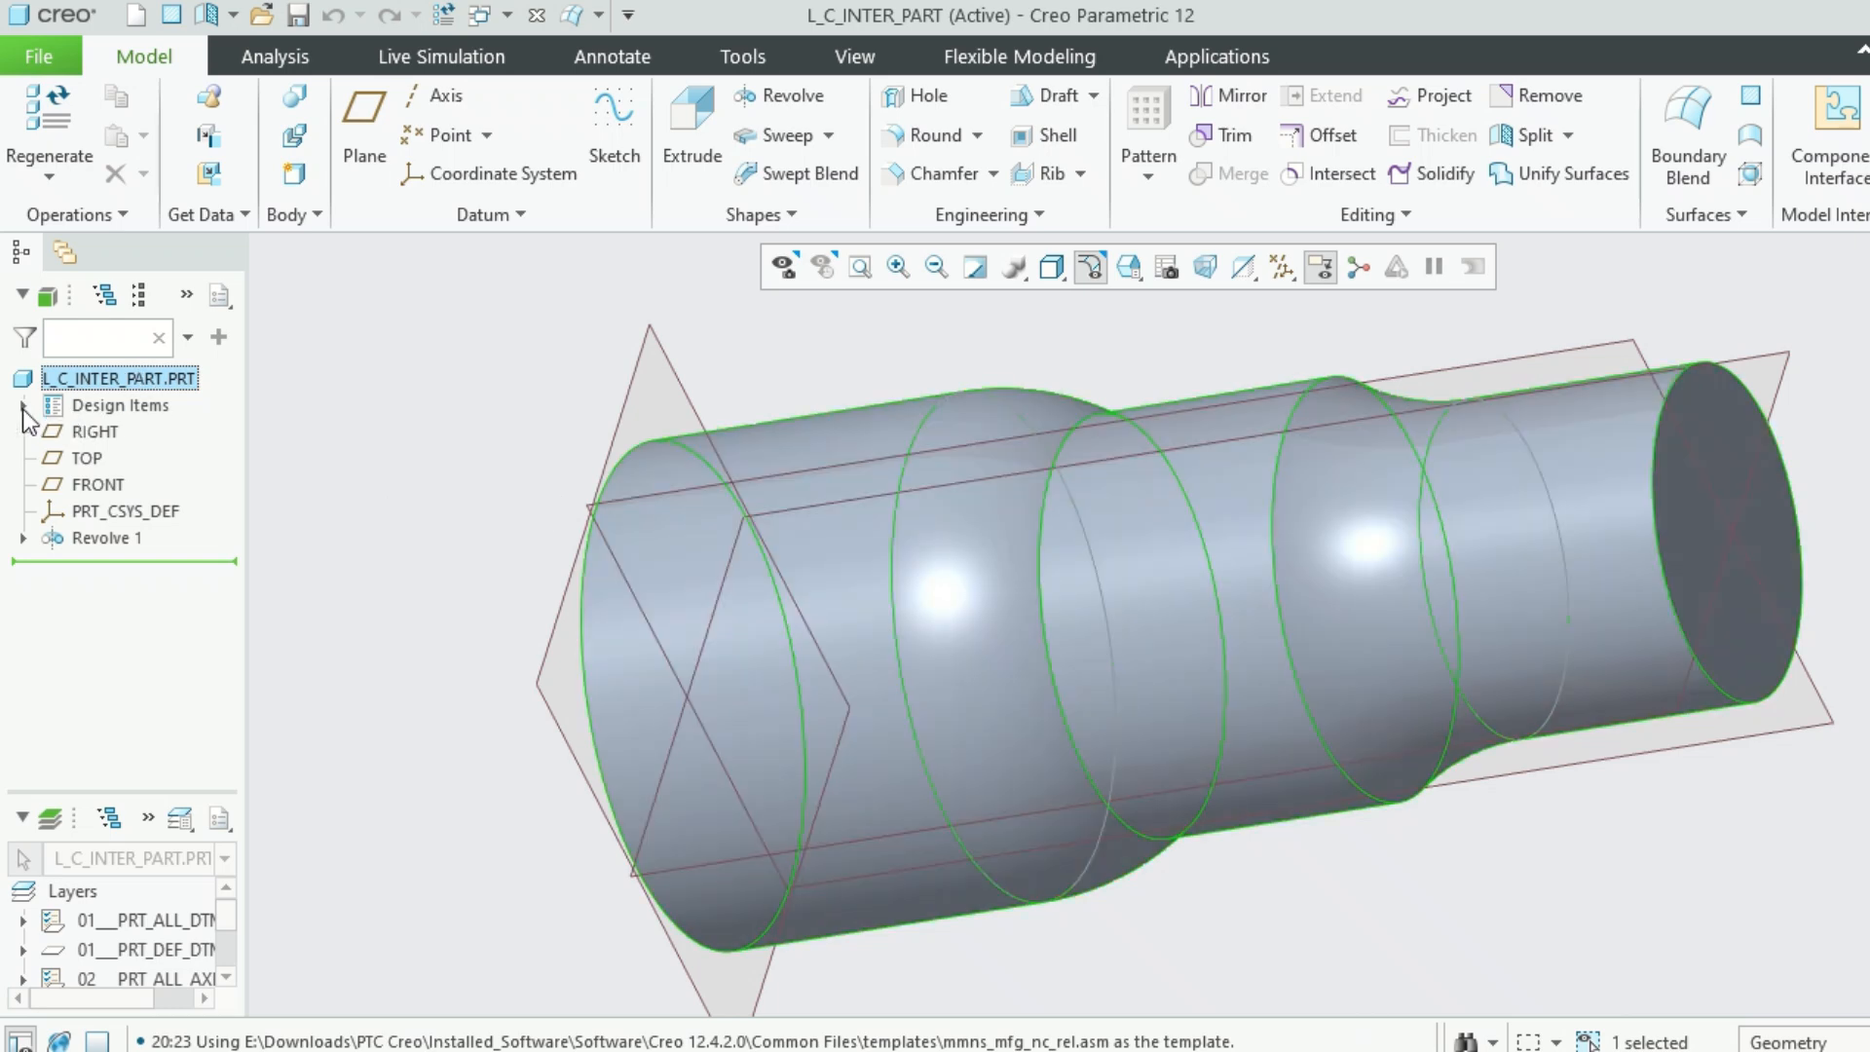
# Examine the bodies under the part's design items, and collapse them again
pyautogui.click(24, 406)
pyautogui.click(54, 431)
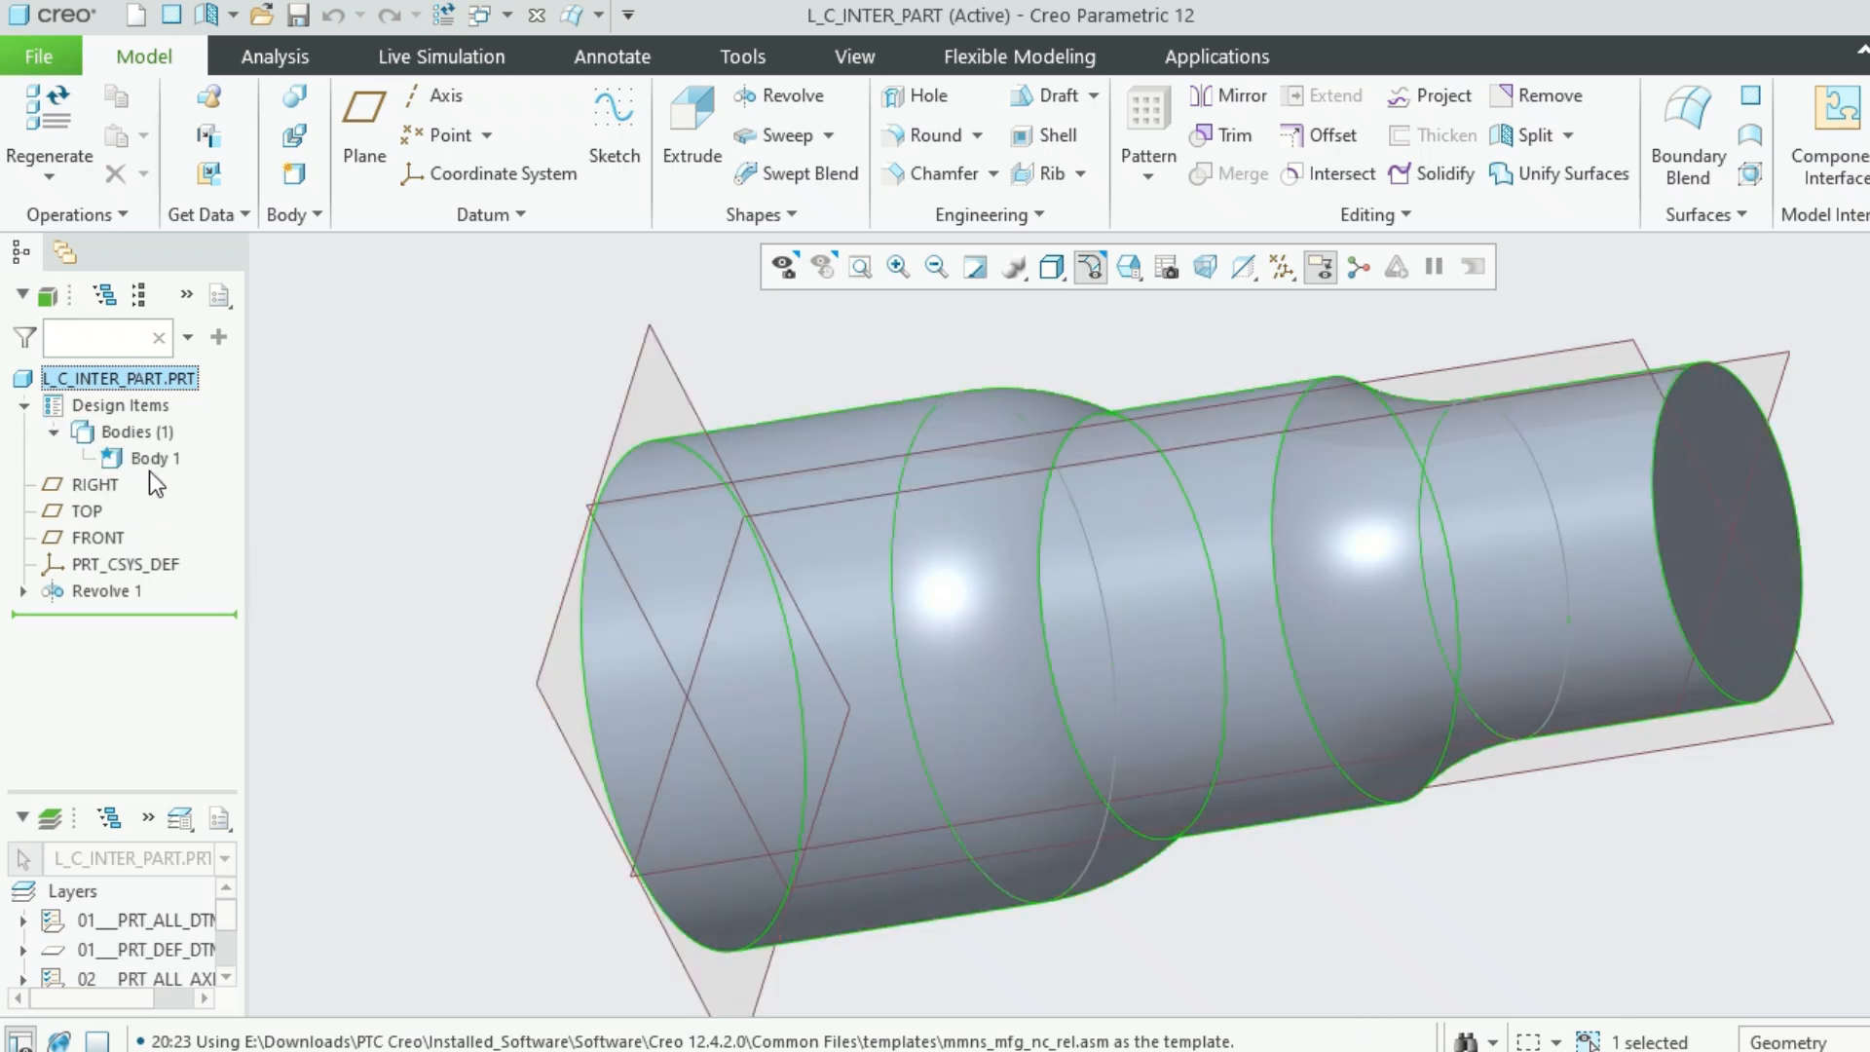
pyautogui.click(49, 432)
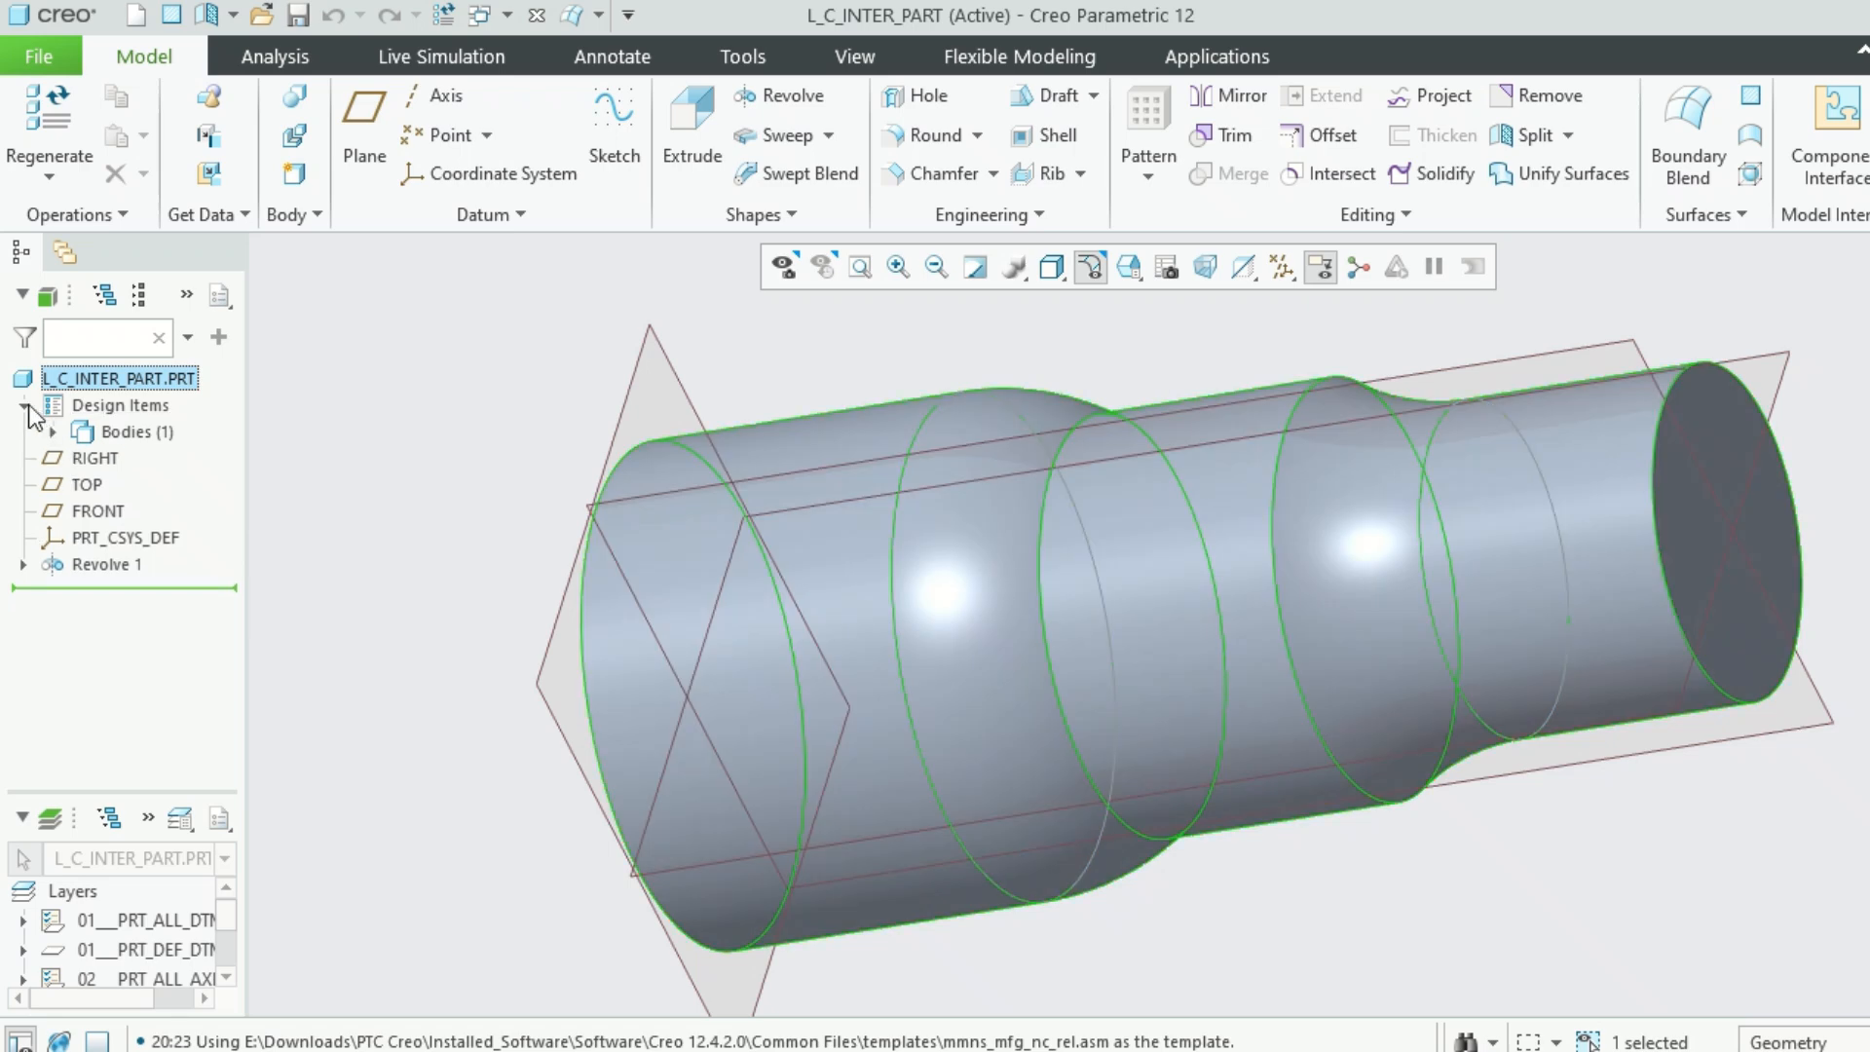
pyautogui.click(23, 406)
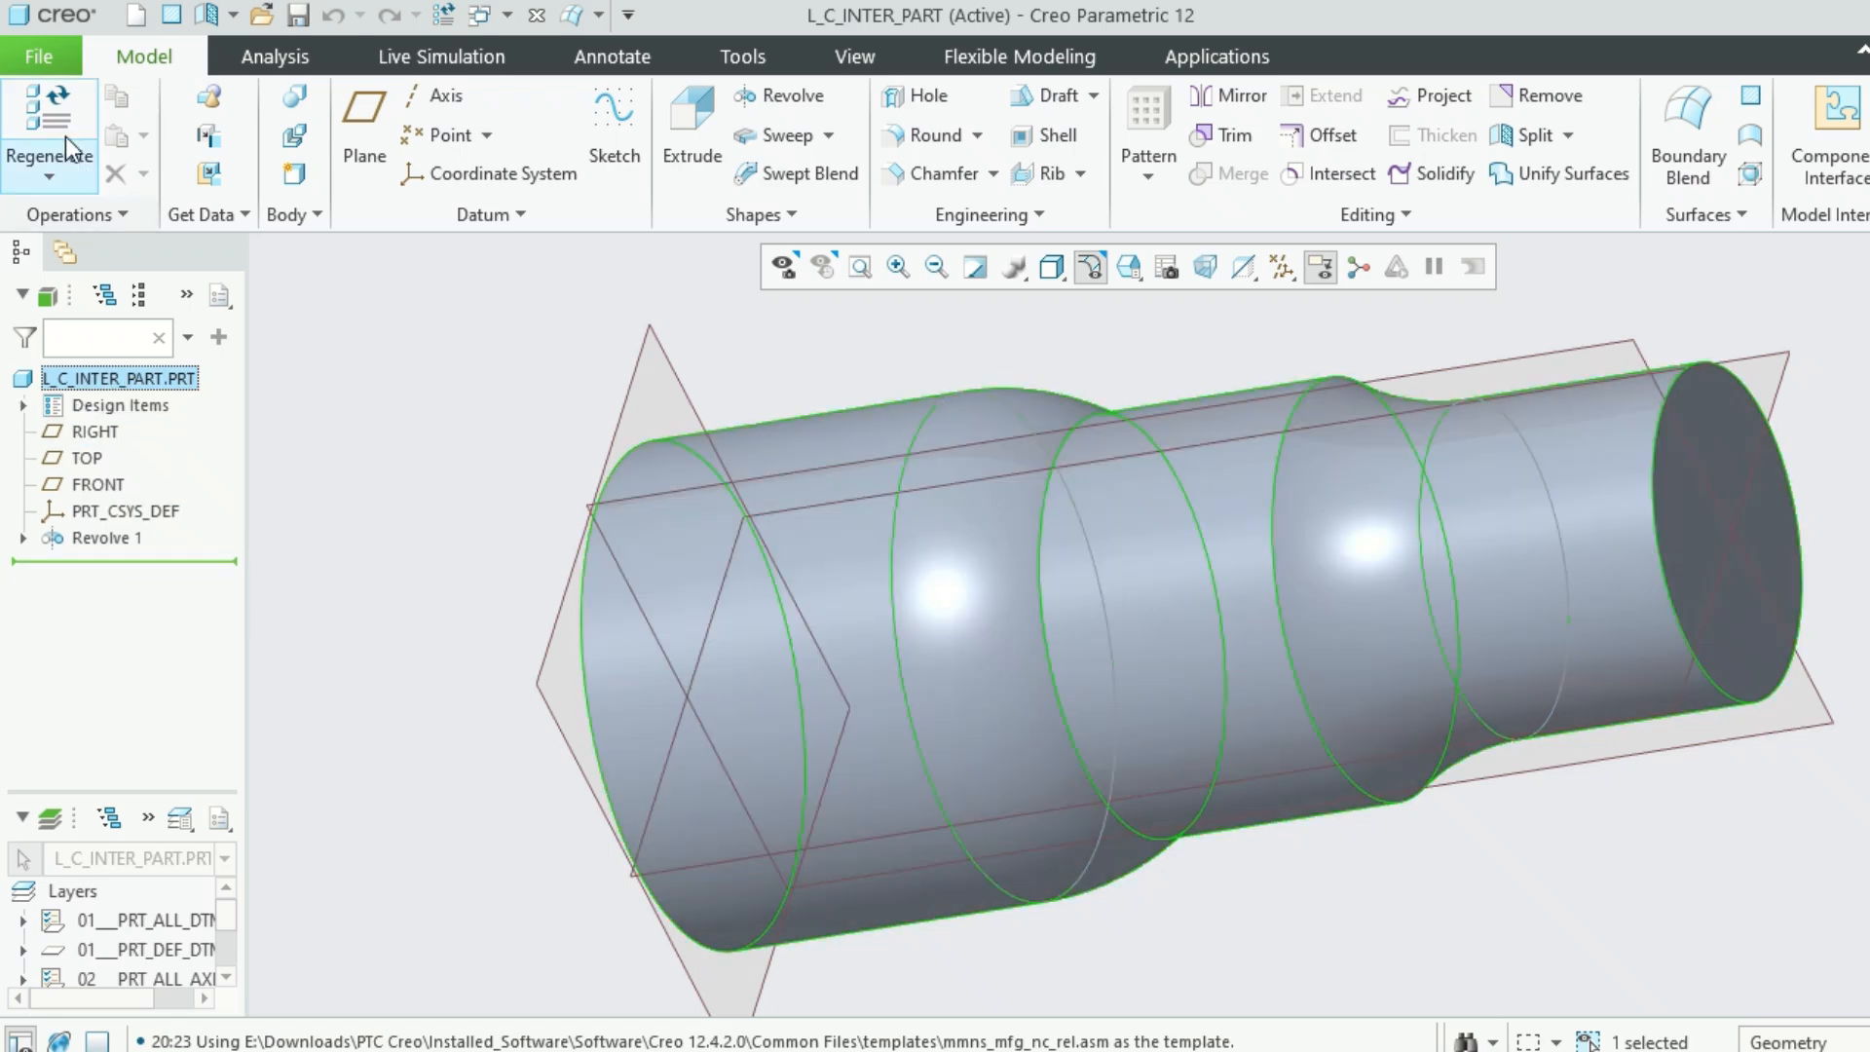
# Through the part's model properties, assign it the PA6 material from the Plastics folder of Standard-Materials_Granta-Design
pyautogui.click(35, 57)
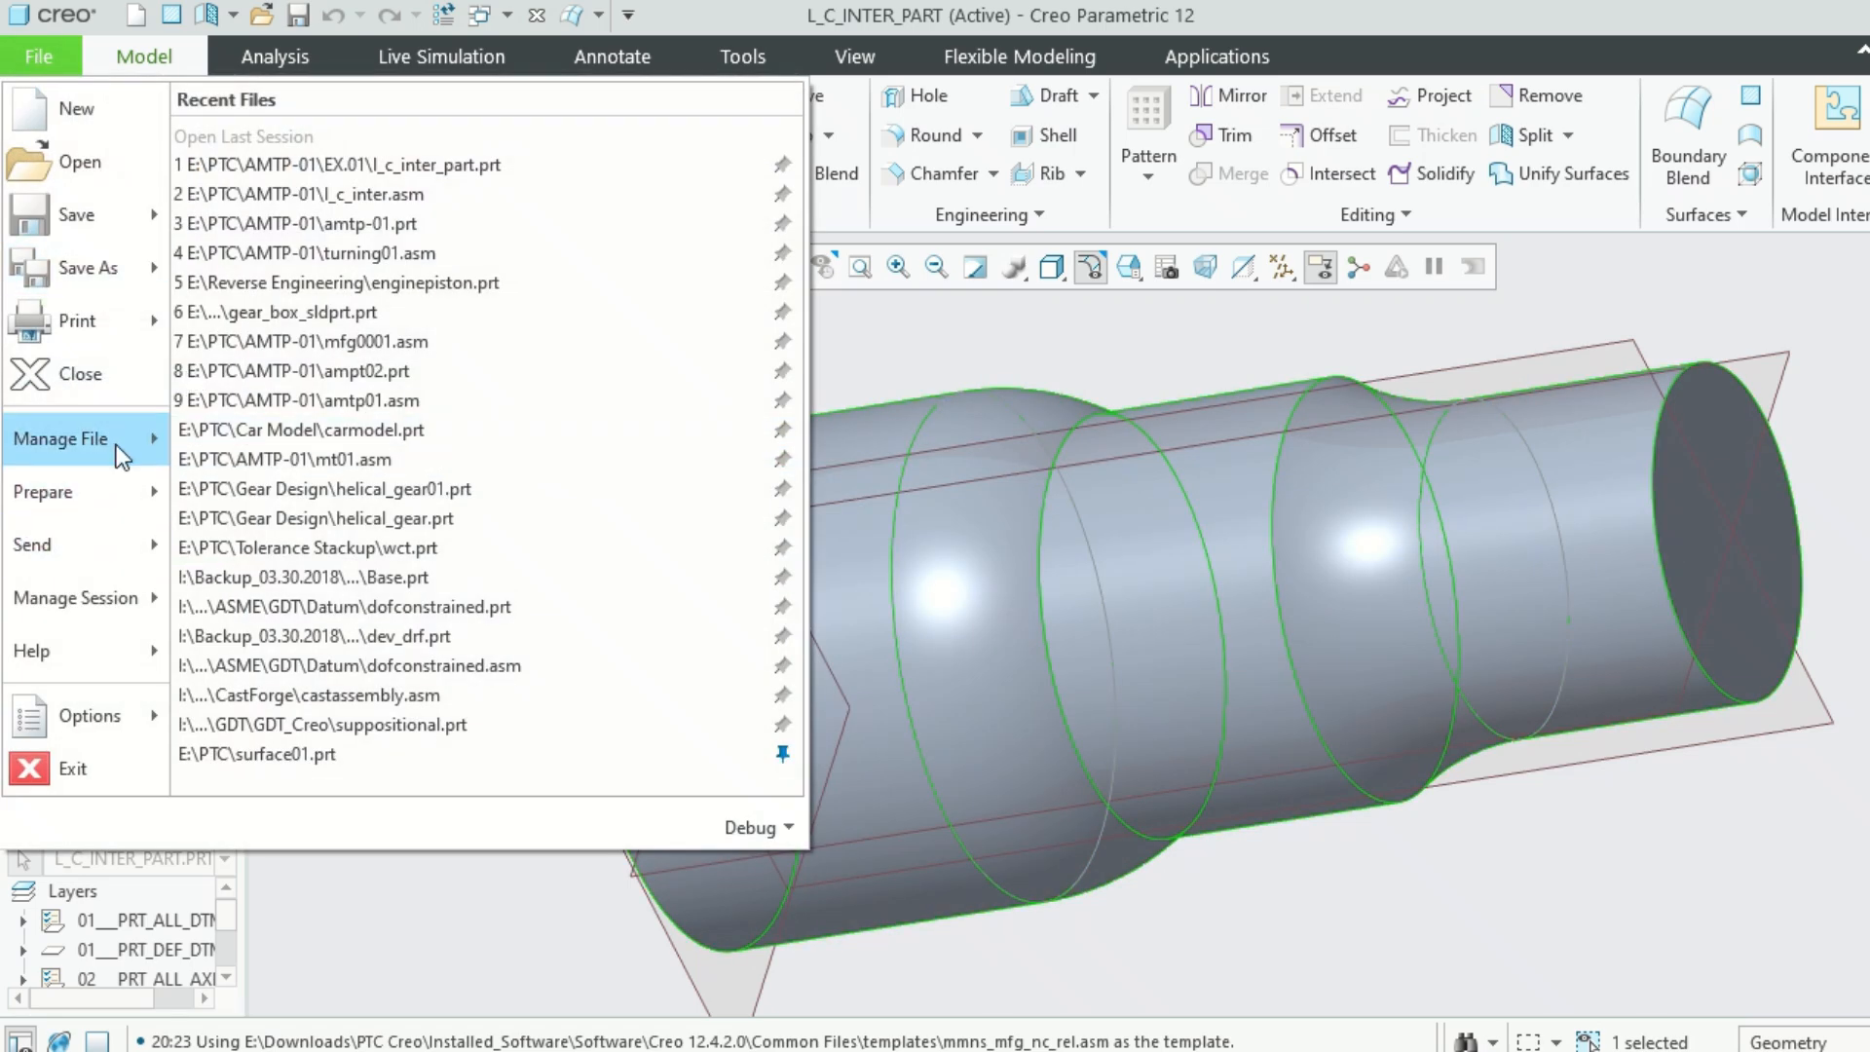
pyautogui.moveTo(86, 505)
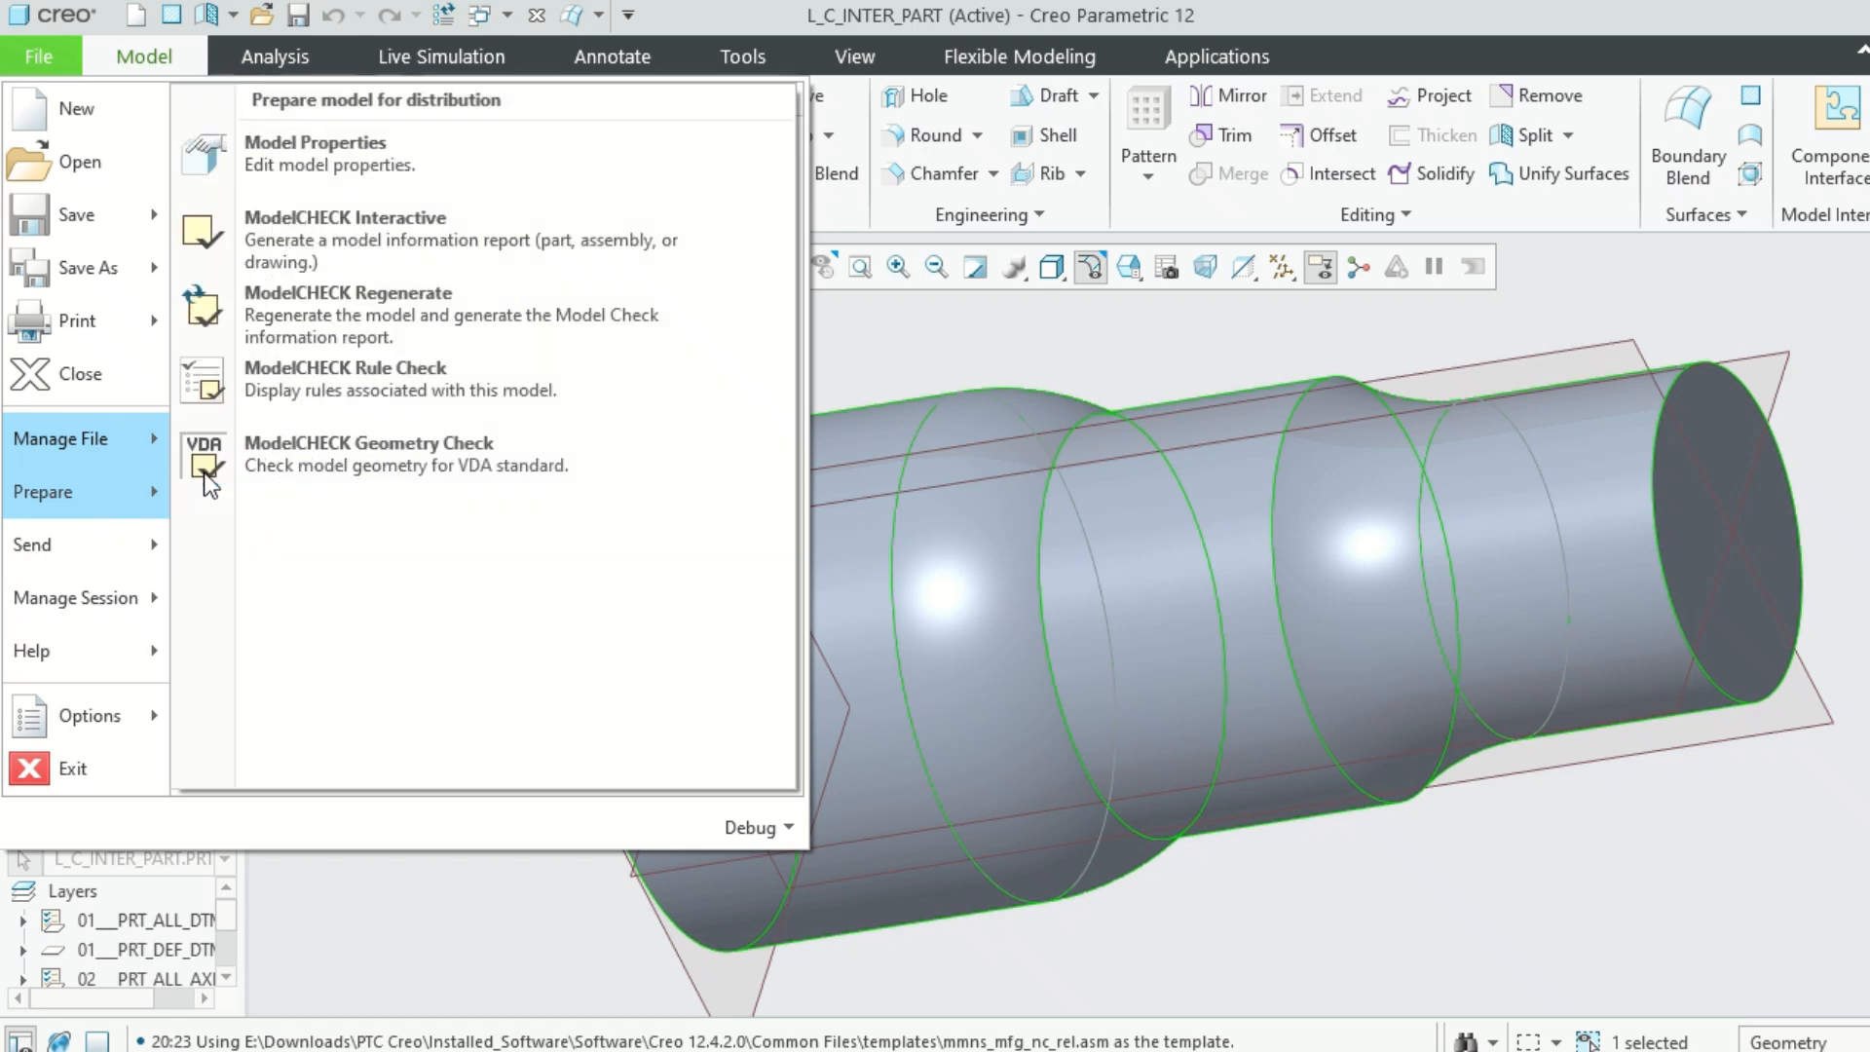
pyautogui.click(366, 171)
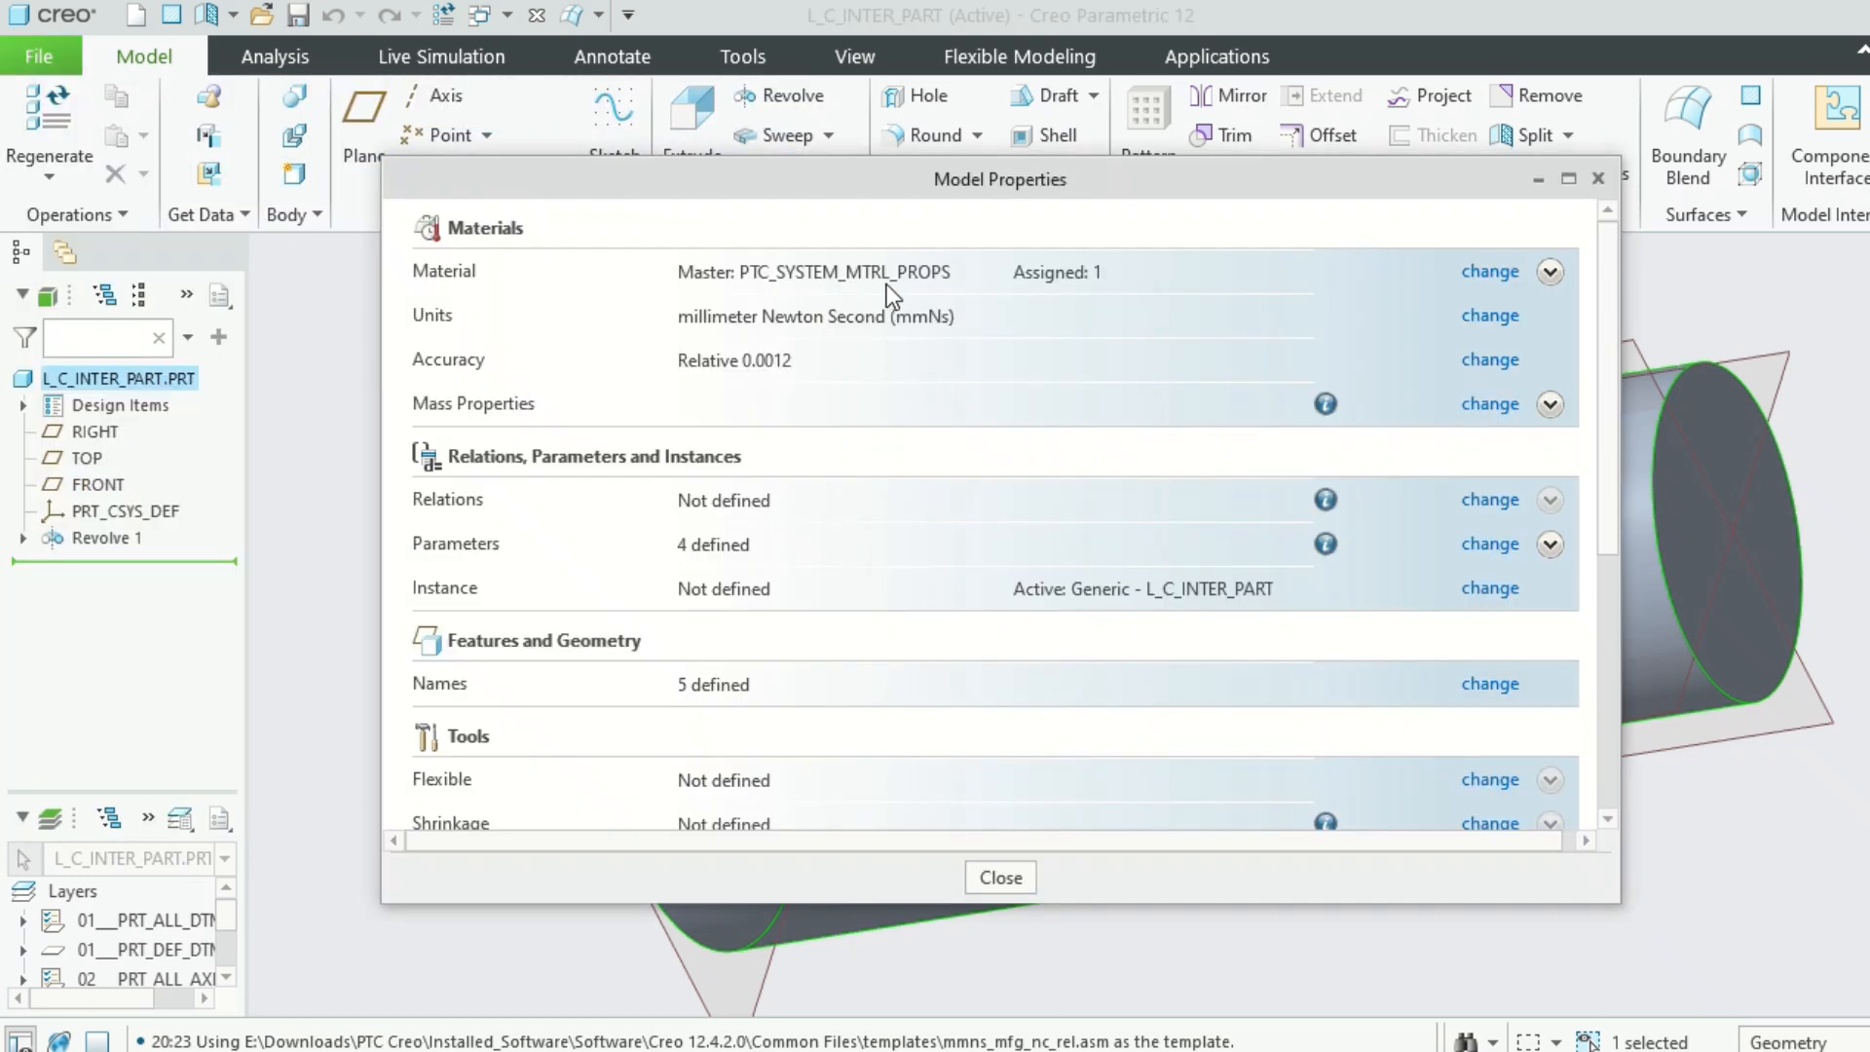
pyautogui.click(1481, 274)
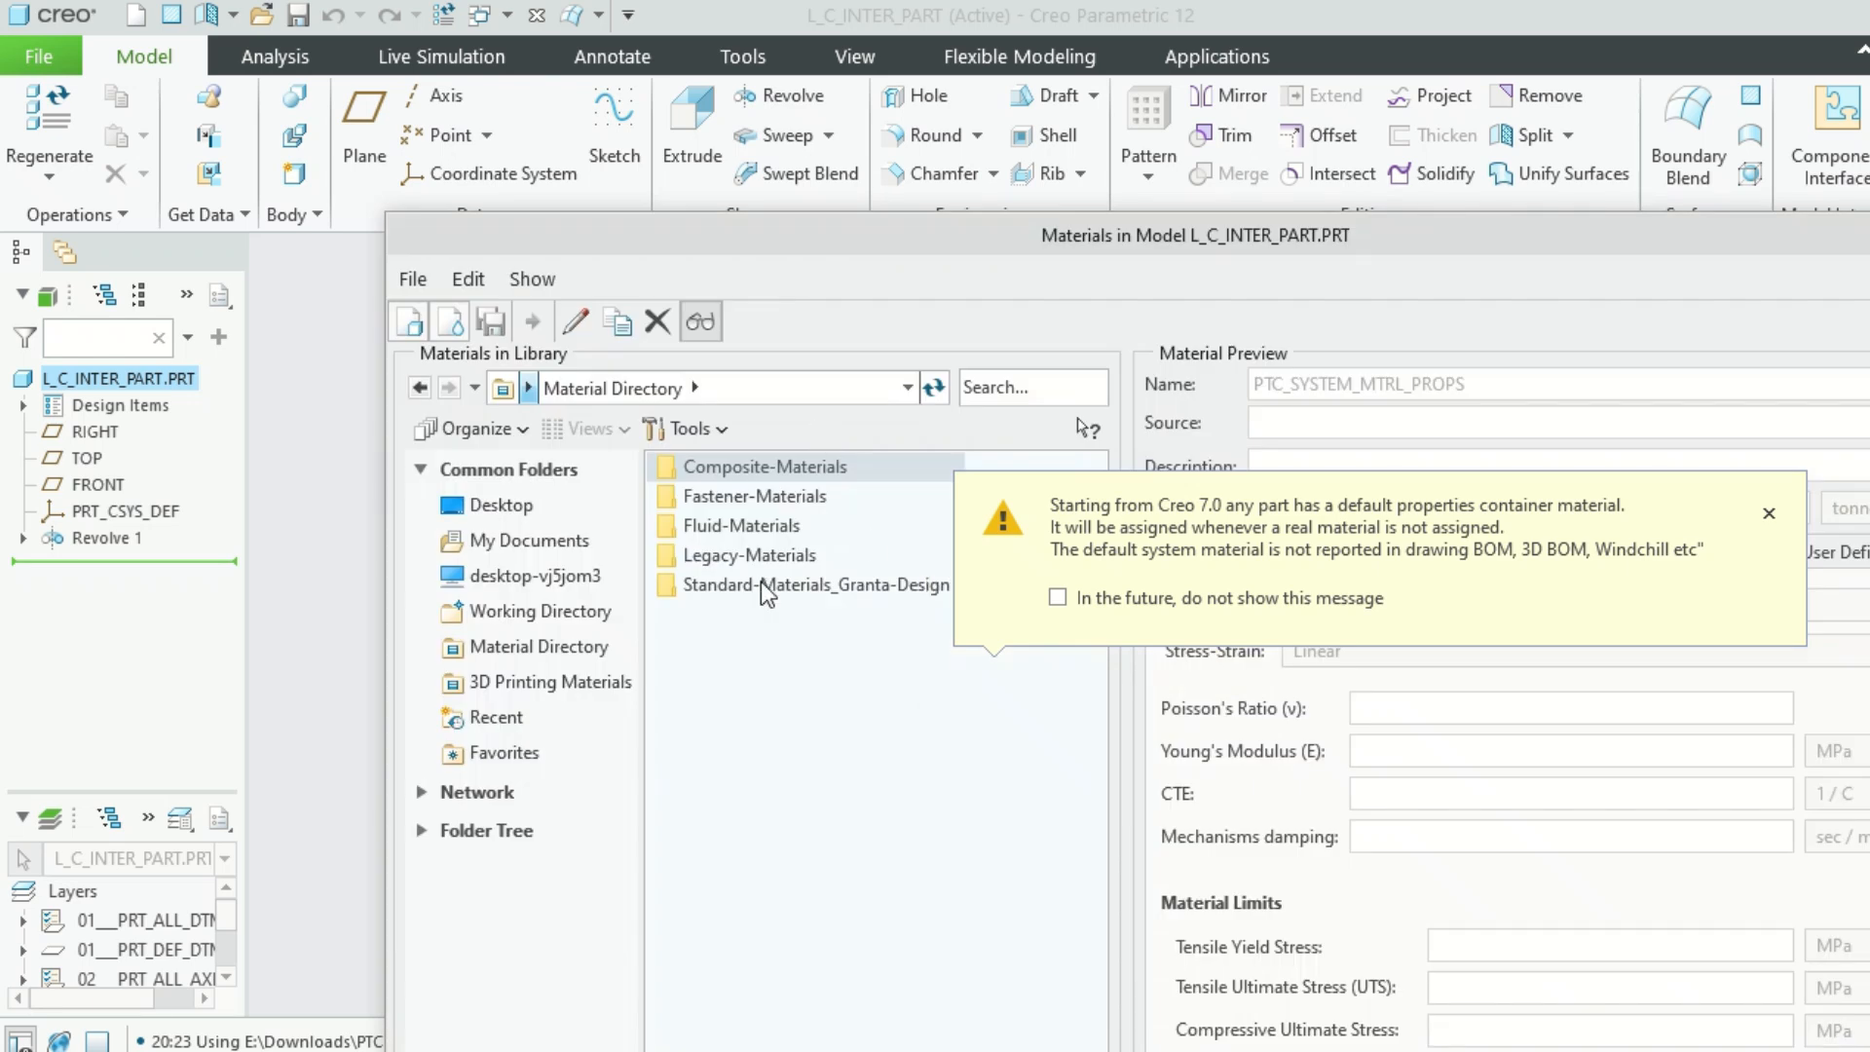
pyautogui.doubleClick(767, 587)
pyautogui.moveTo(1055, 249); pyautogui.dragTo(1070, 32)
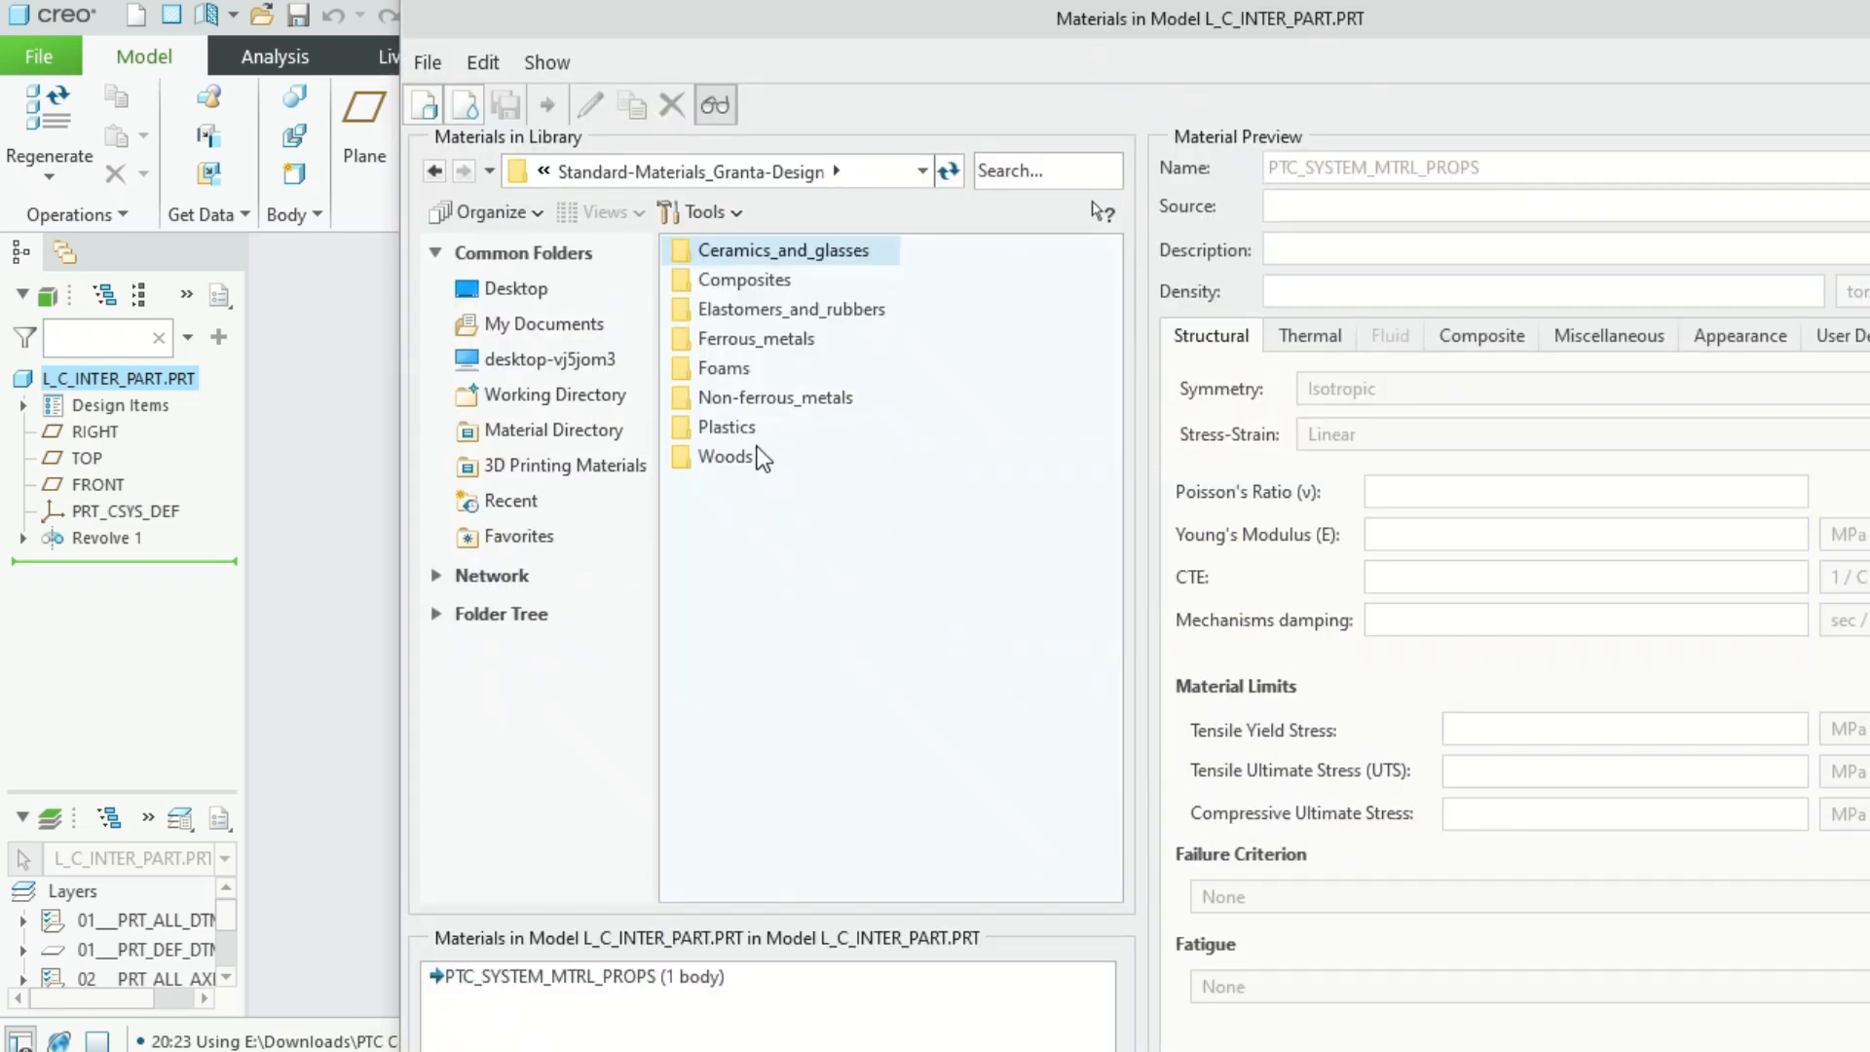
pyautogui.click(742, 429)
pyautogui.doubleClick(752, 426)
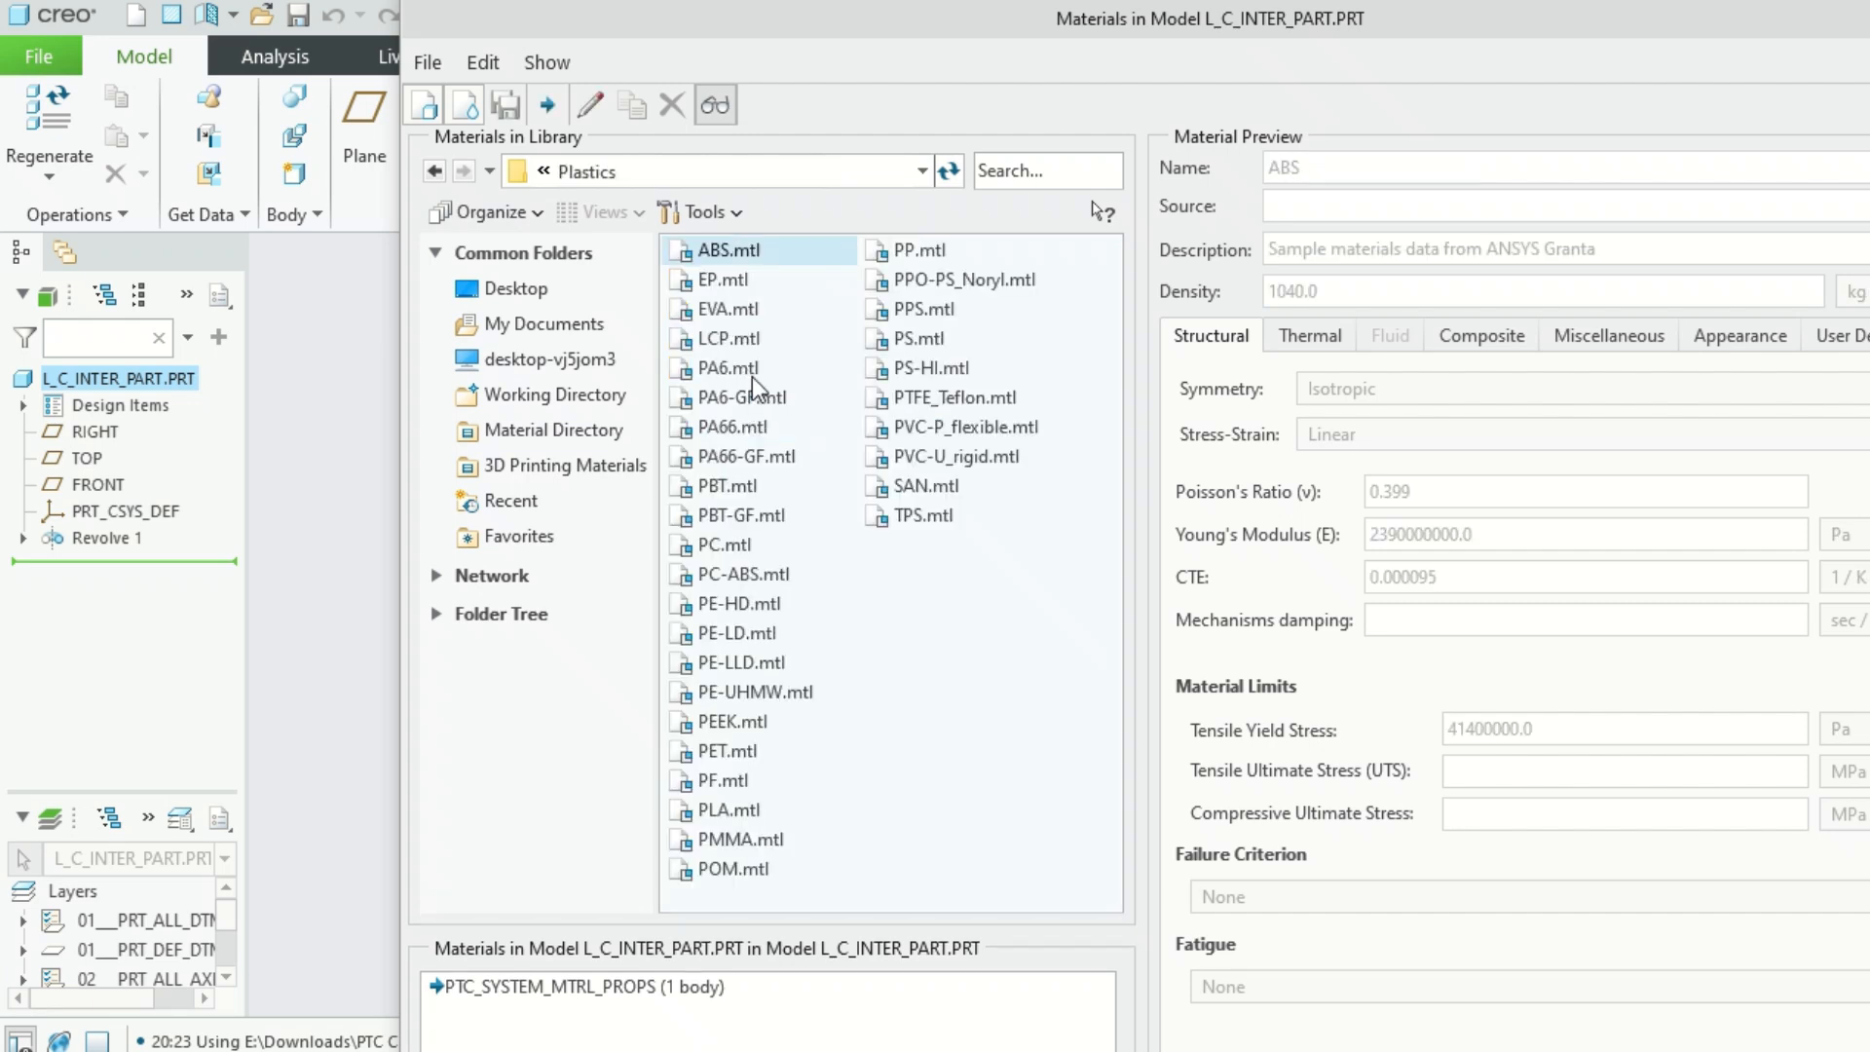
pyautogui.doubleClick(748, 374)
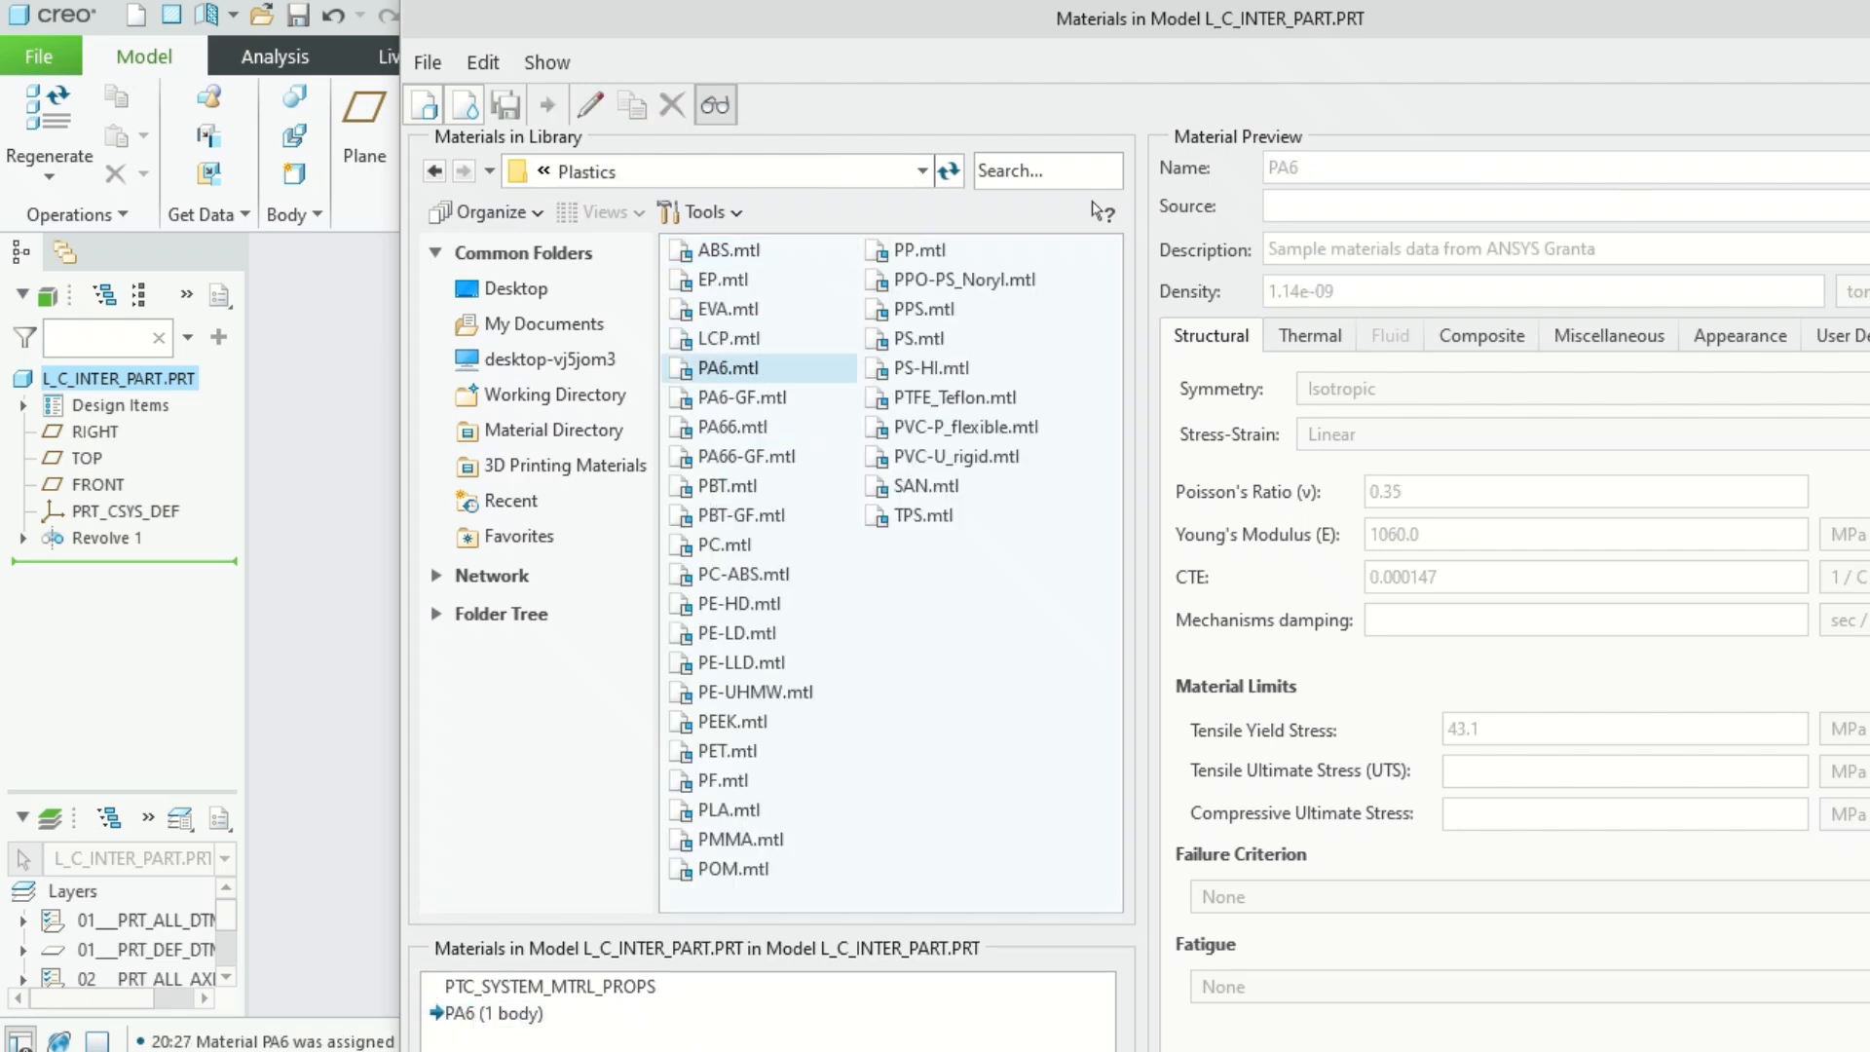
# Hide the material preview and check the EX.01 folder for the pa6.mtl copy, without saving another one
pyautogui.click(721, 102)
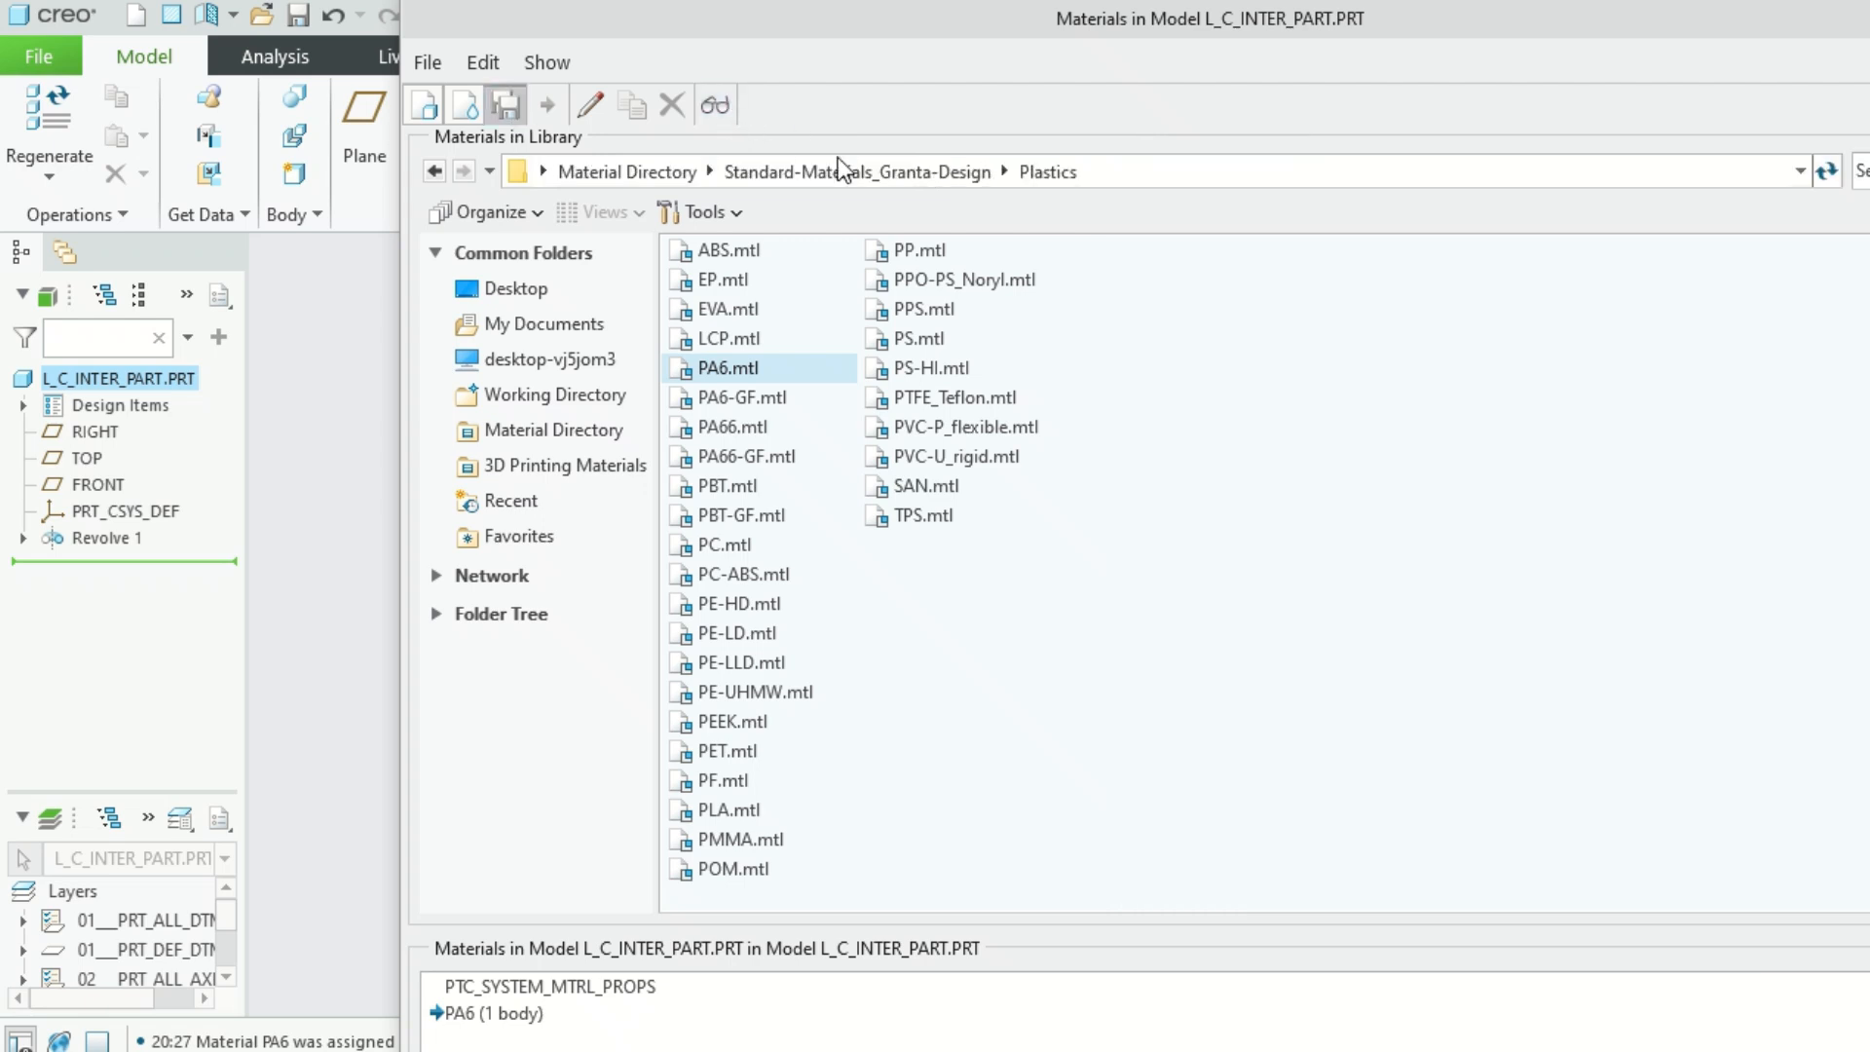
pyautogui.click(506, 105)
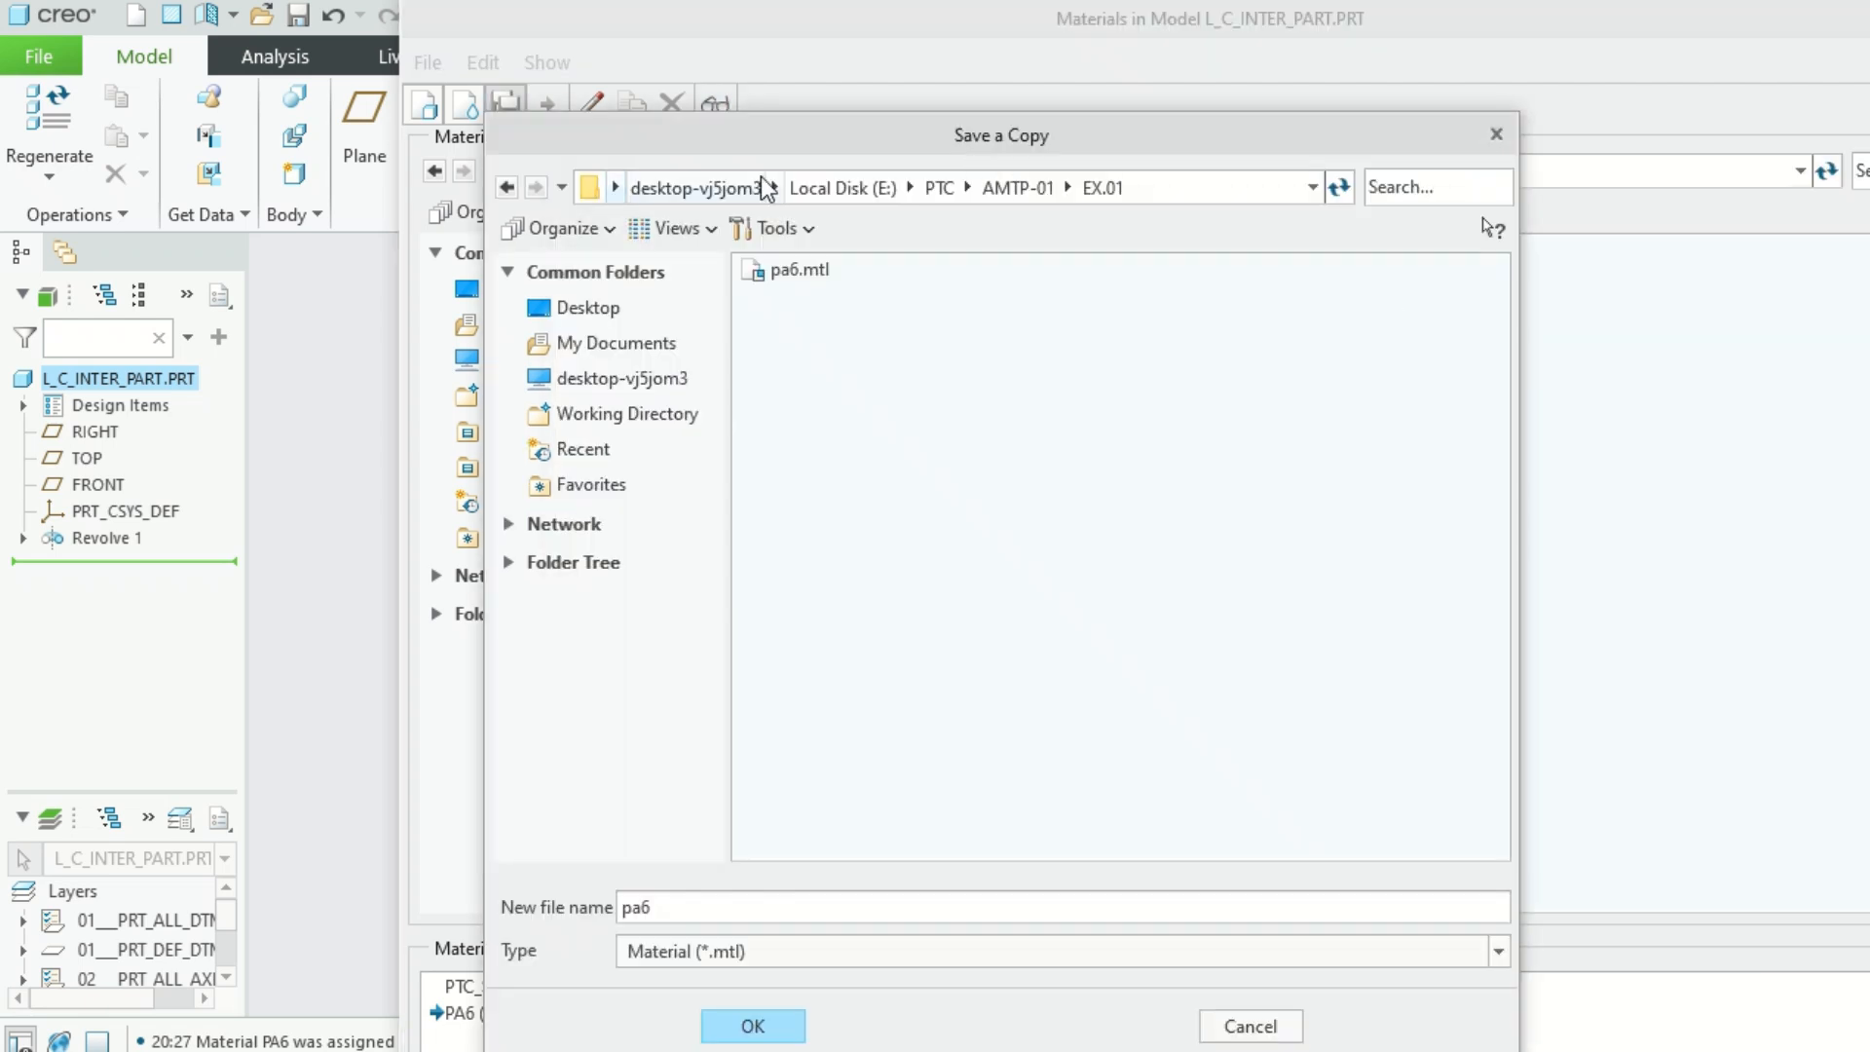
pyautogui.click(1496, 133)
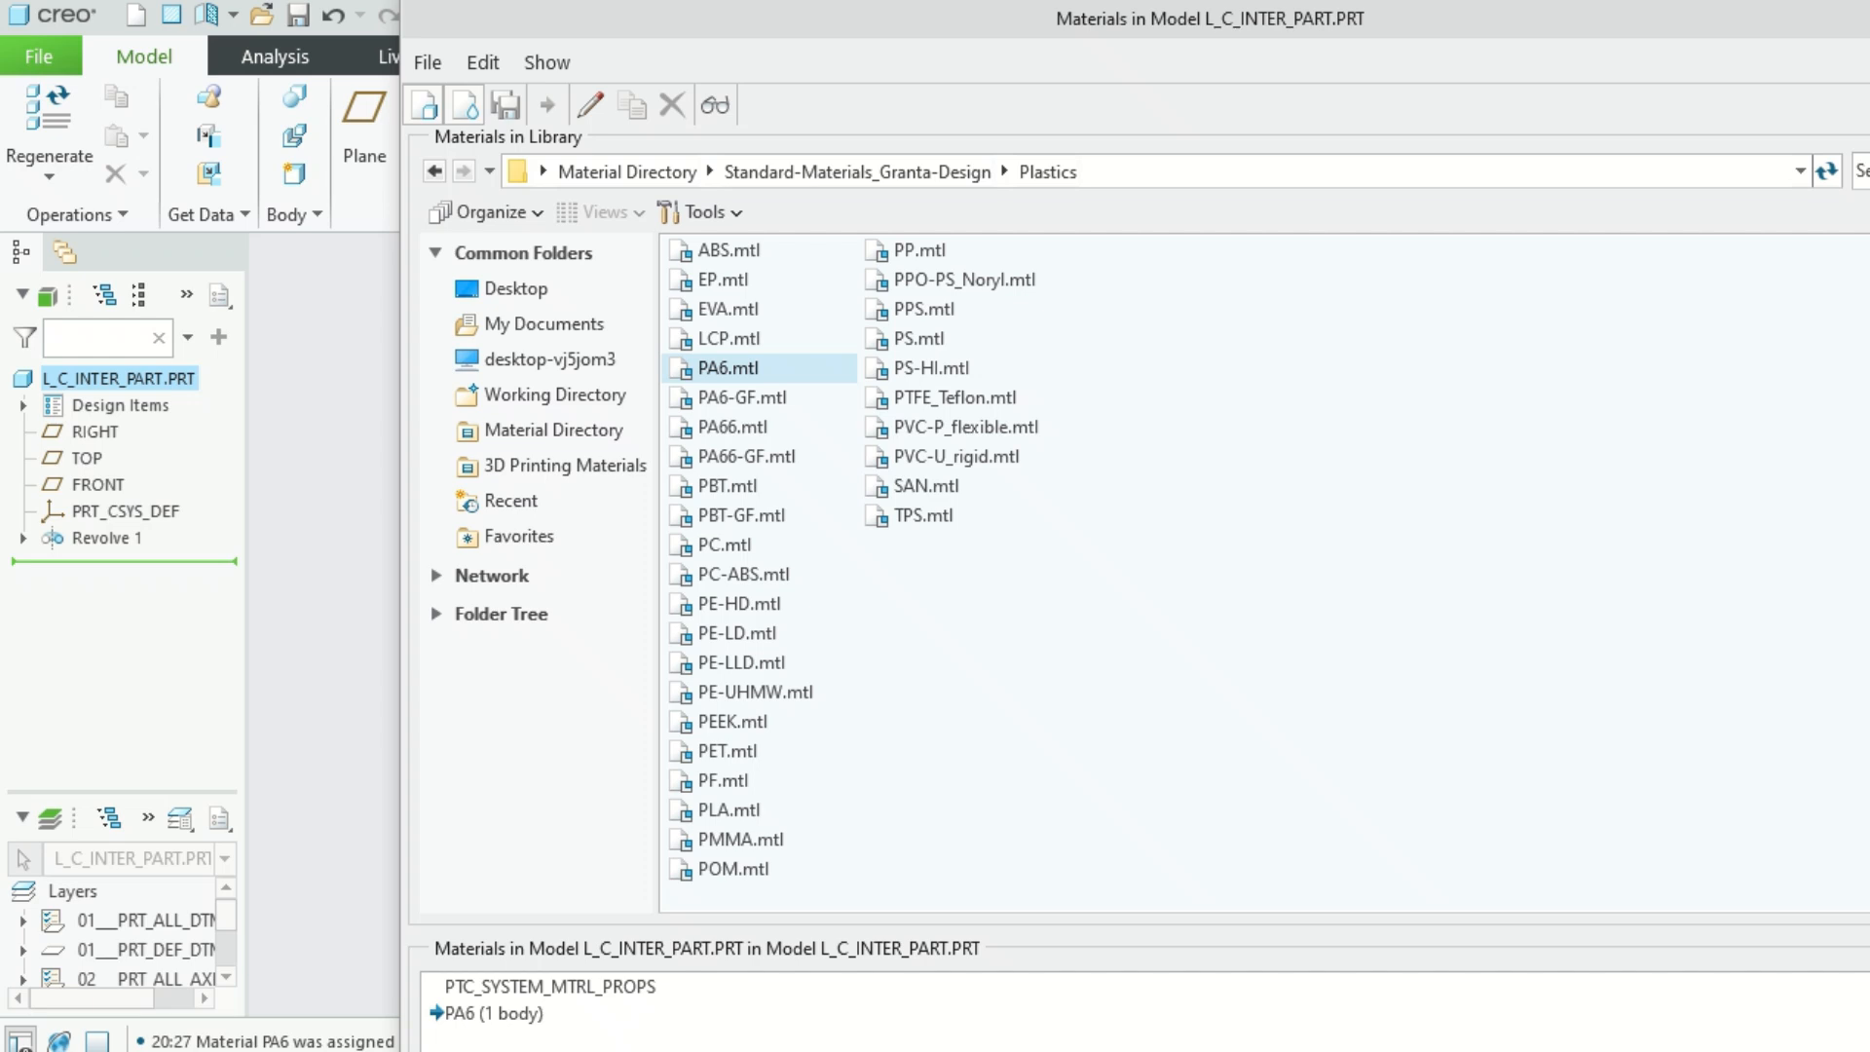
# Shrink the materials window to accept the part's material list, close the model properties, and save L_C_INTER_PART
pyautogui.moveTo(1869, 27); pyautogui.dragTo(1683, 32)
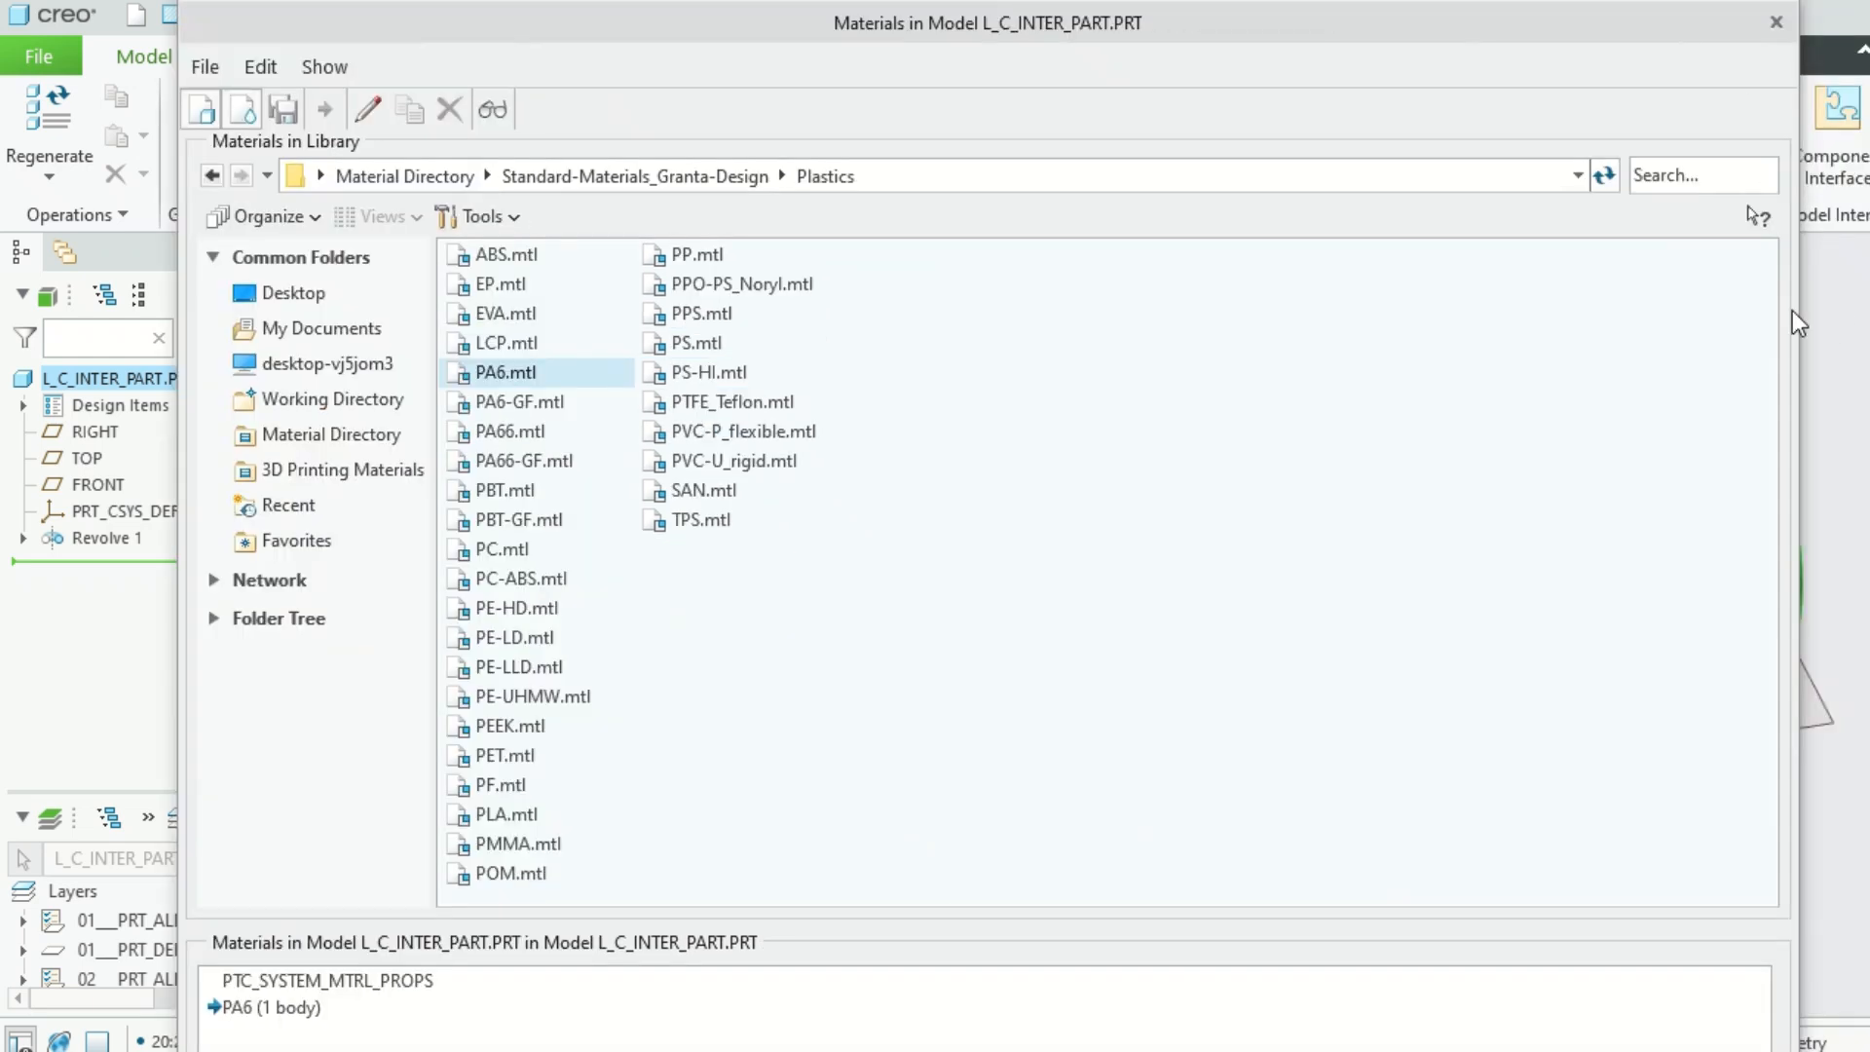
pyautogui.moveTo(1797, 310); pyautogui.dragTo(915, 331)
pyautogui.moveTo(799, 15)
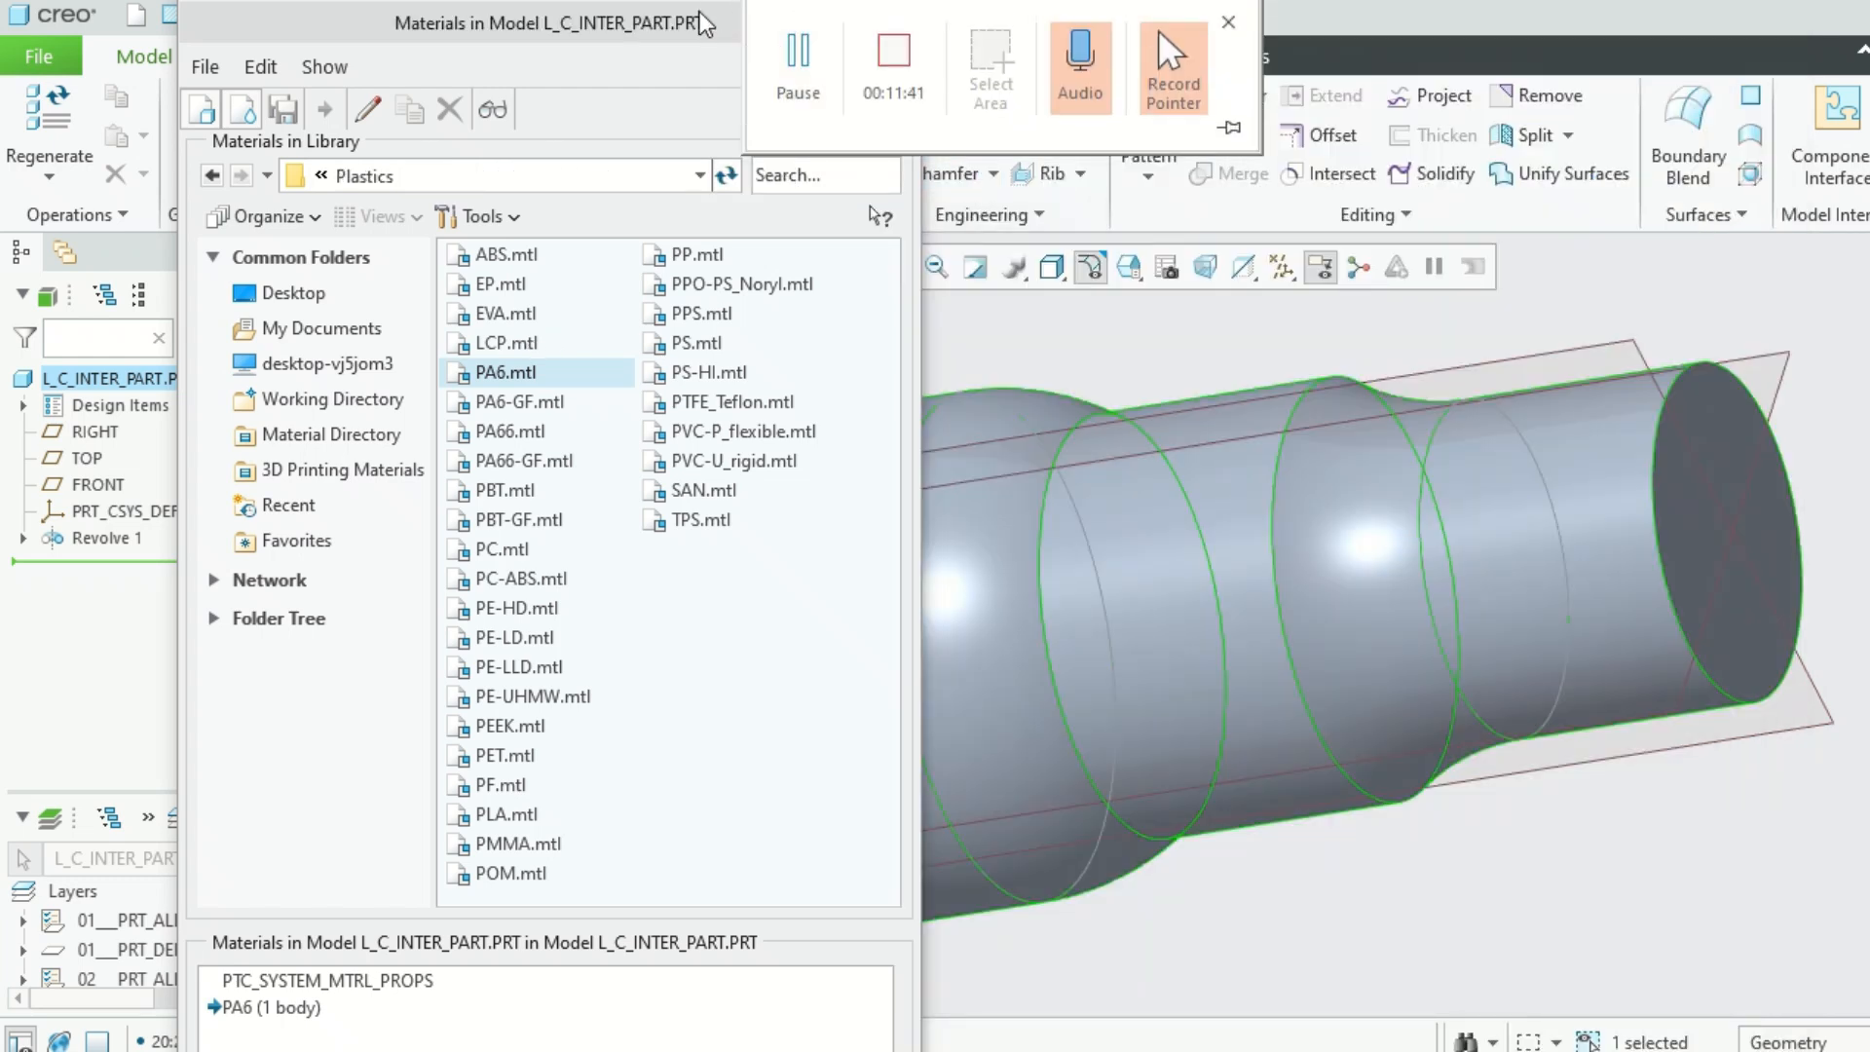
pyautogui.moveTo(702, 4); pyautogui.dragTo(616, 872)
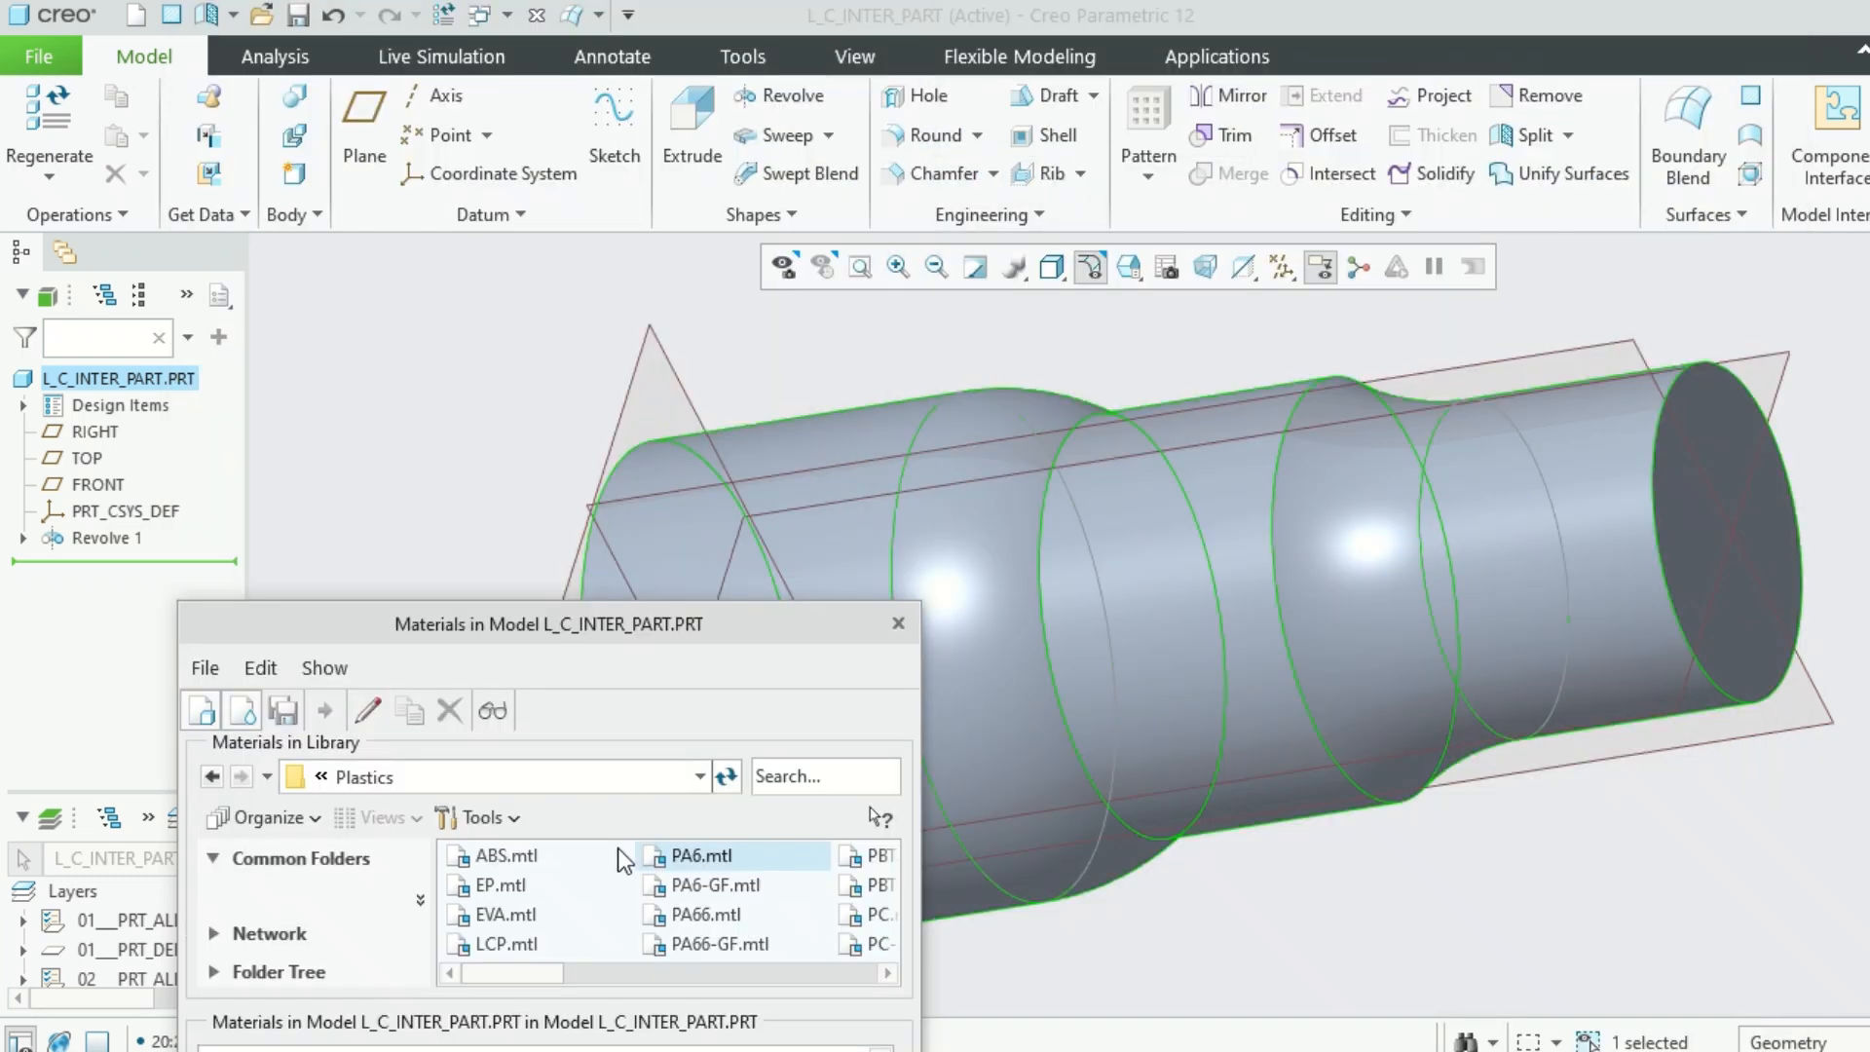
pyautogui.moveTo(680, 635); pyautogui.dragTo(765, 32)
pyautogui.click(872, 530)
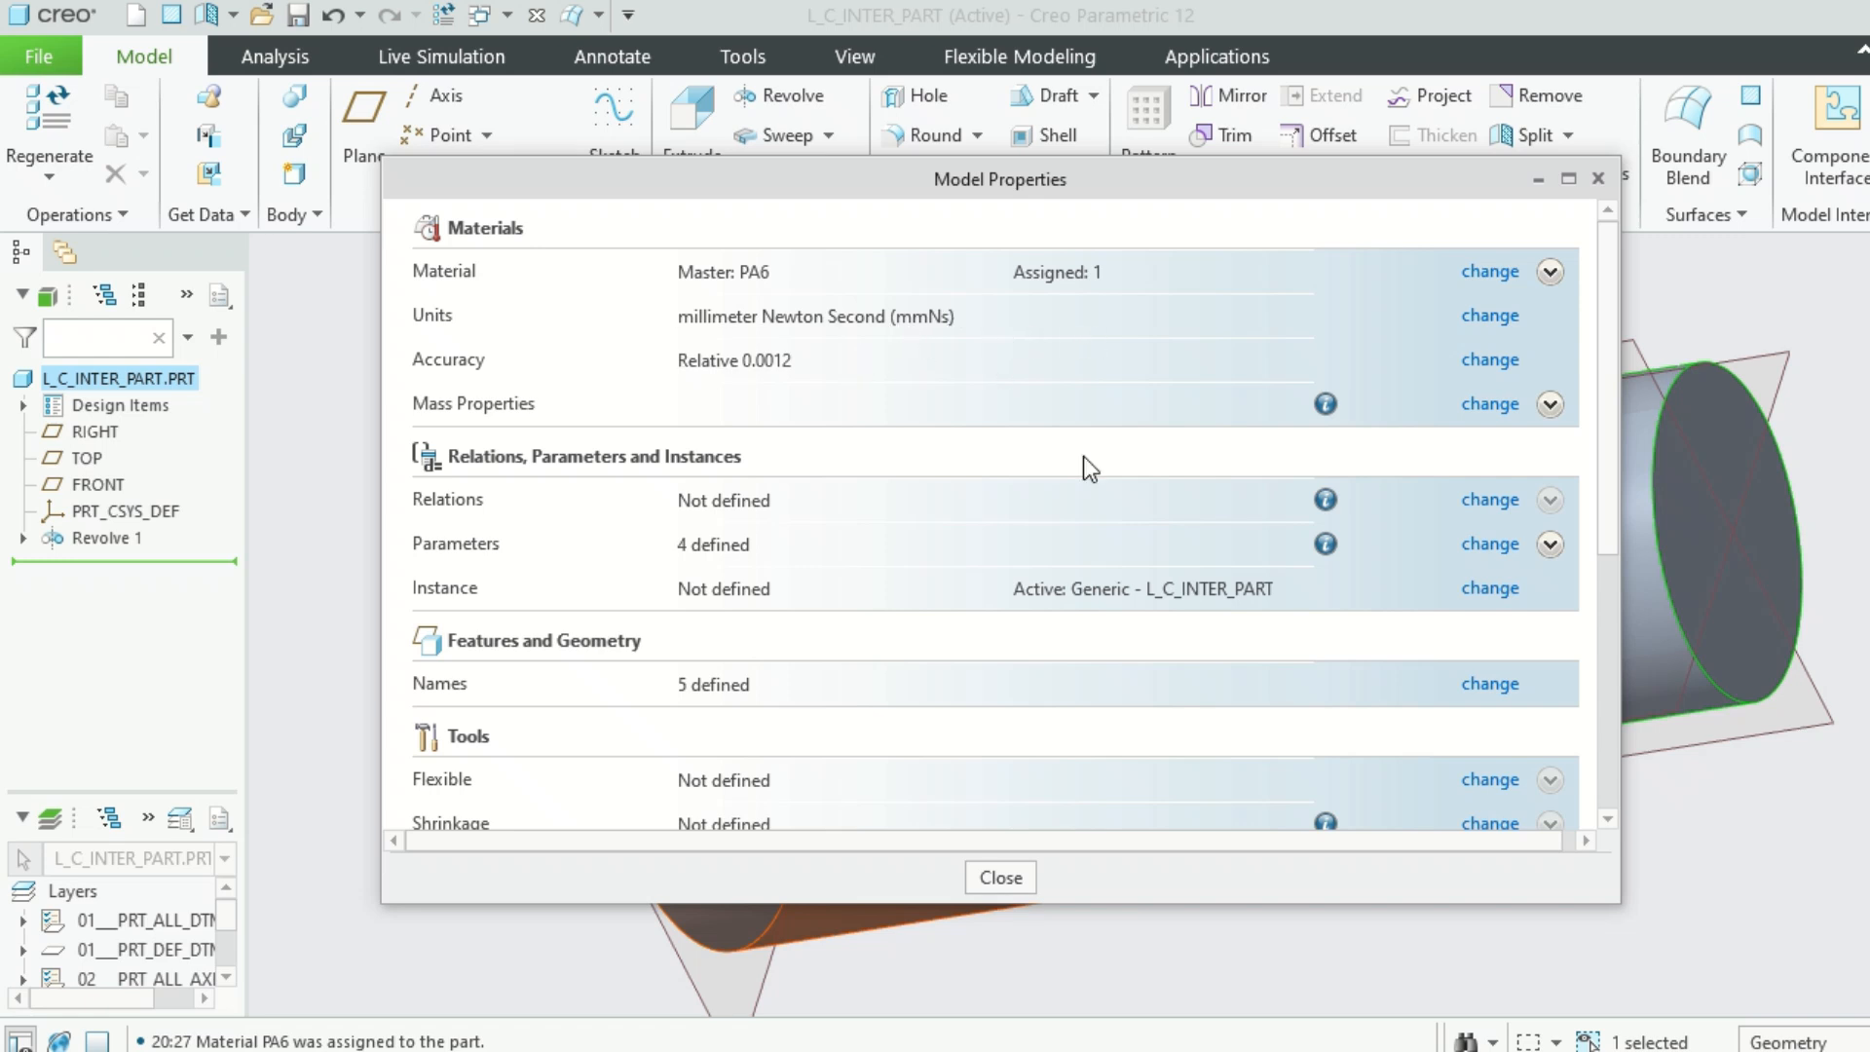
pyautogui.click(1025, 884)
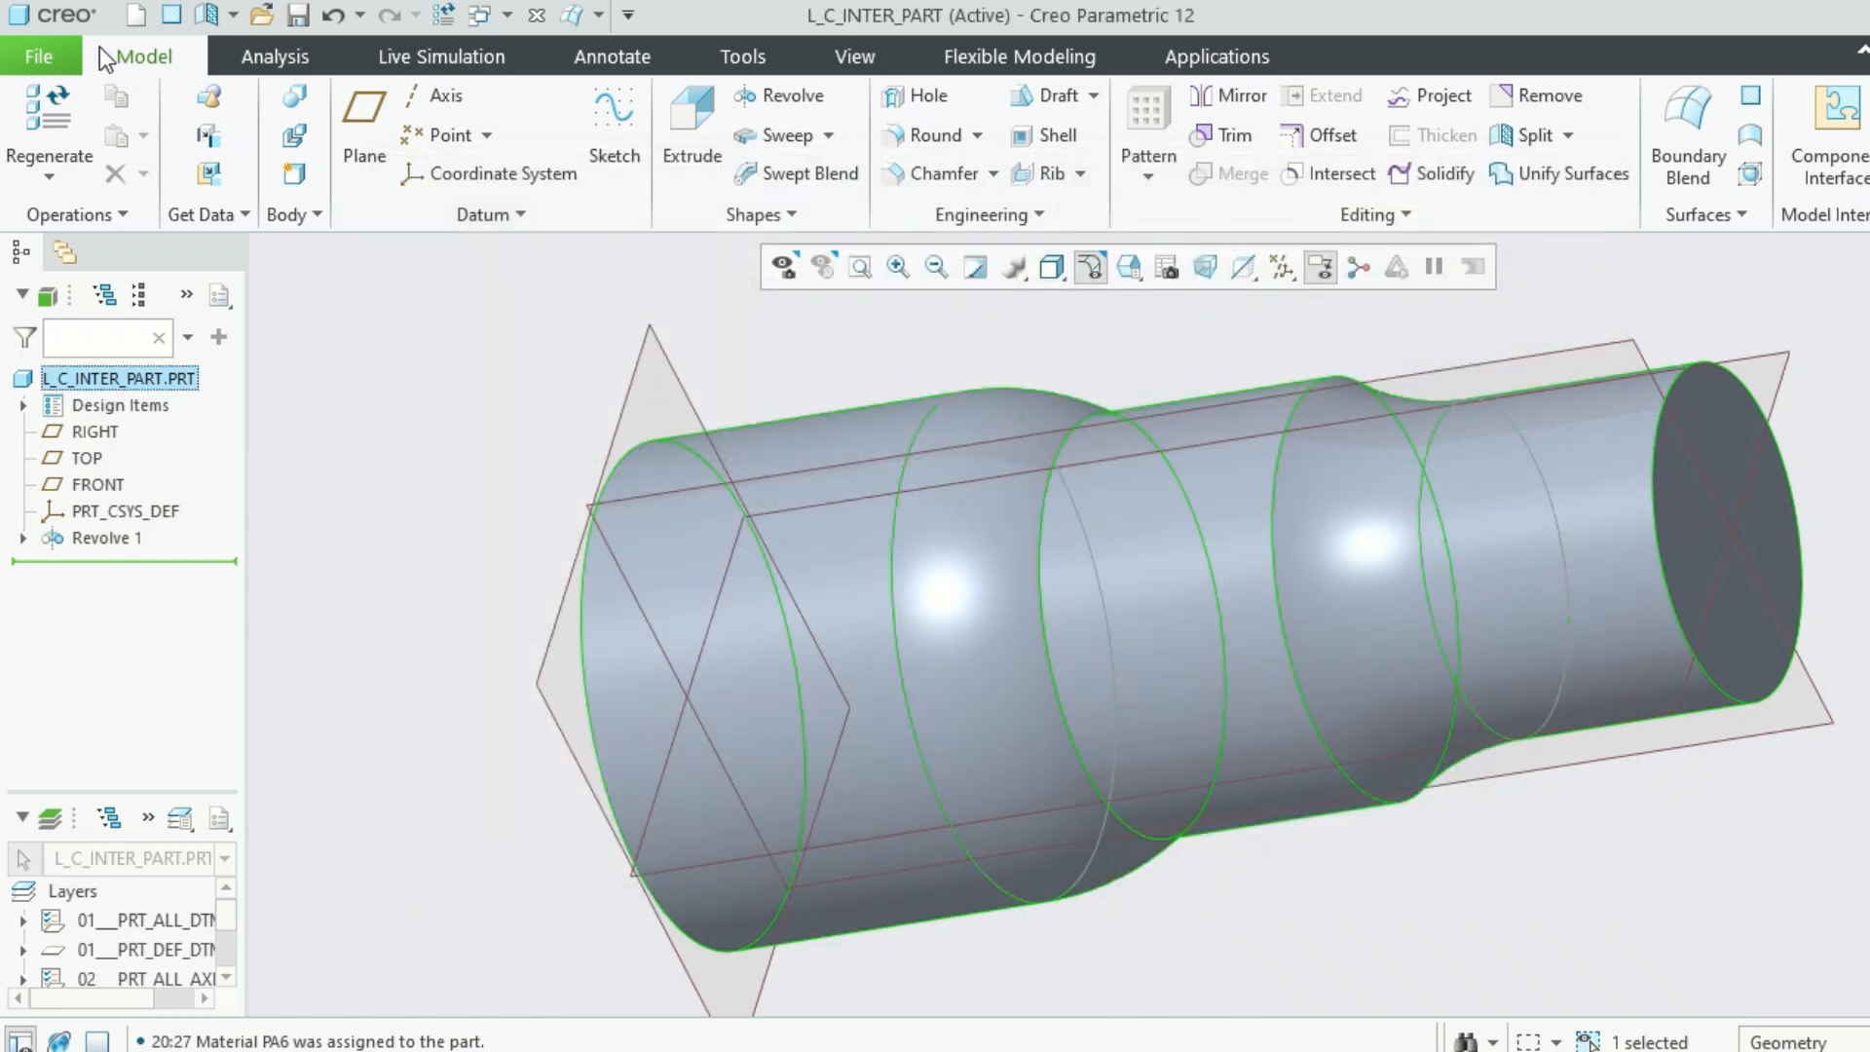
pyautogui.click(298, 14)
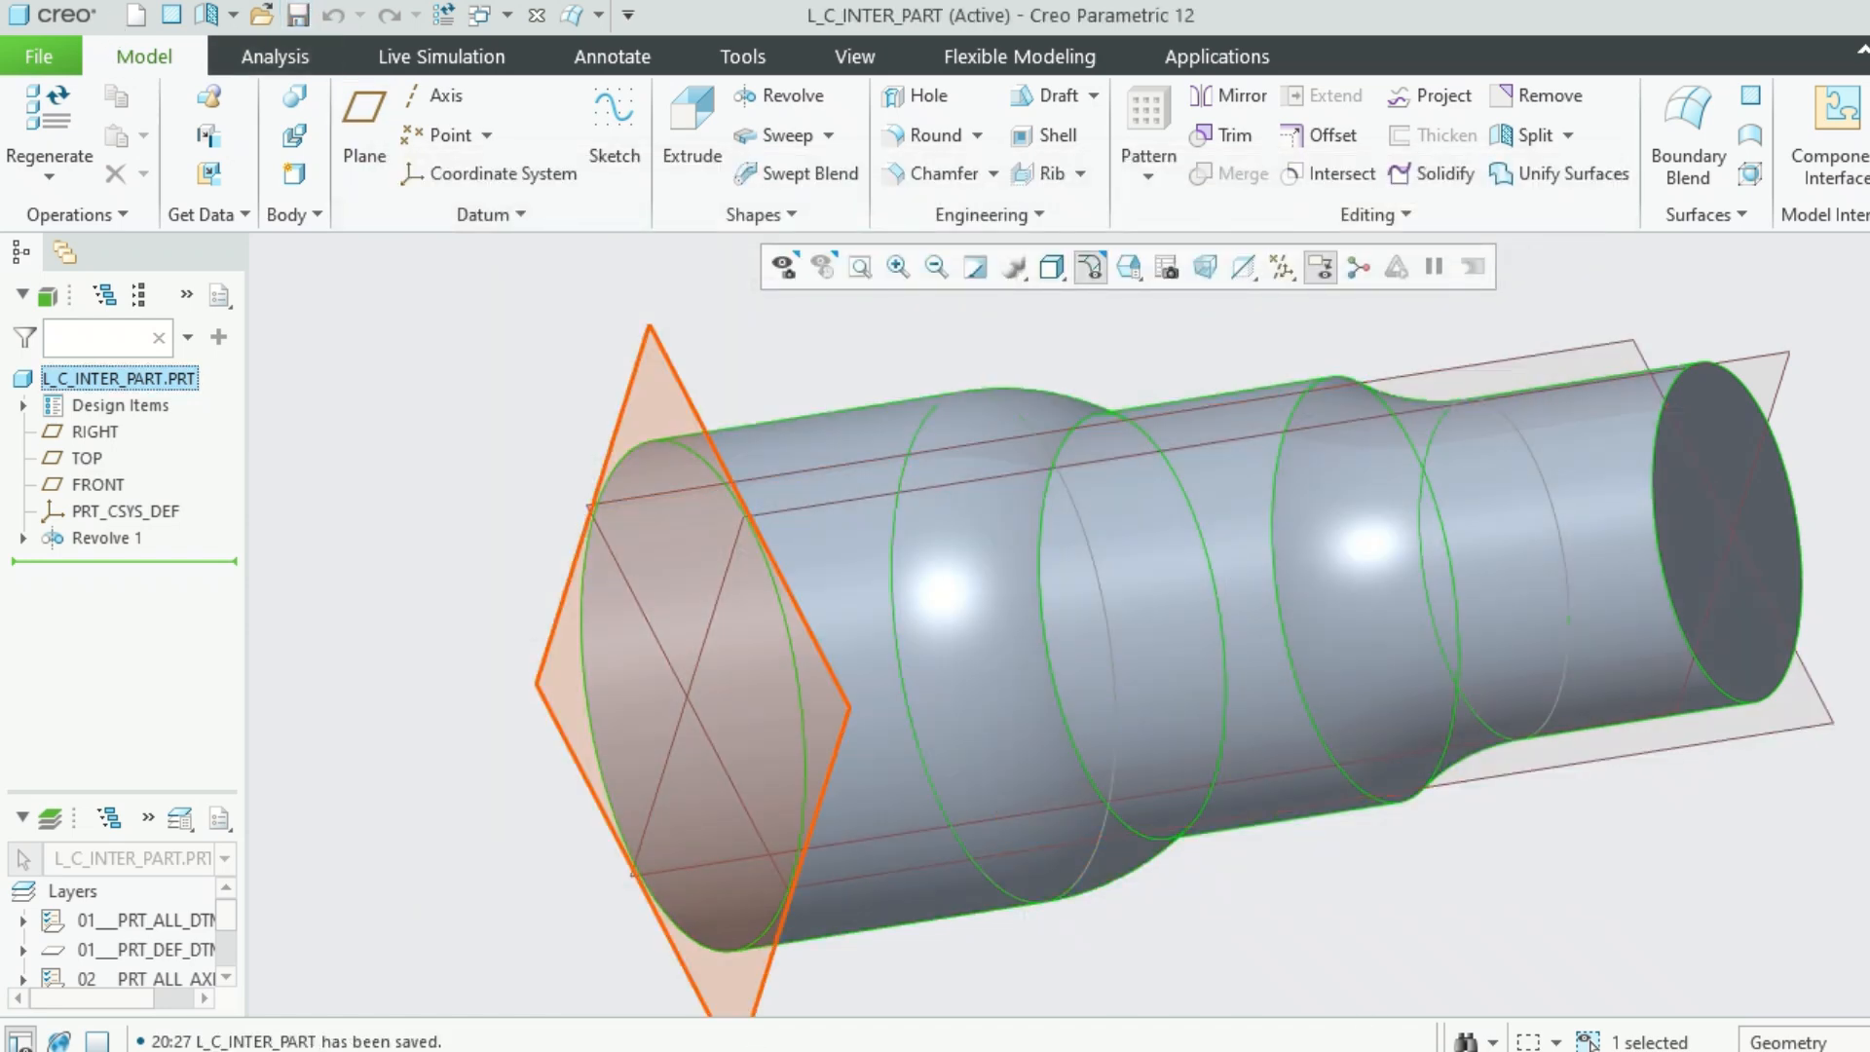
# Return to the LIN_CIR_INTER assembly window, regenerate the assembly, and check the entries under its Materials
pyautogui.click(990, 941)
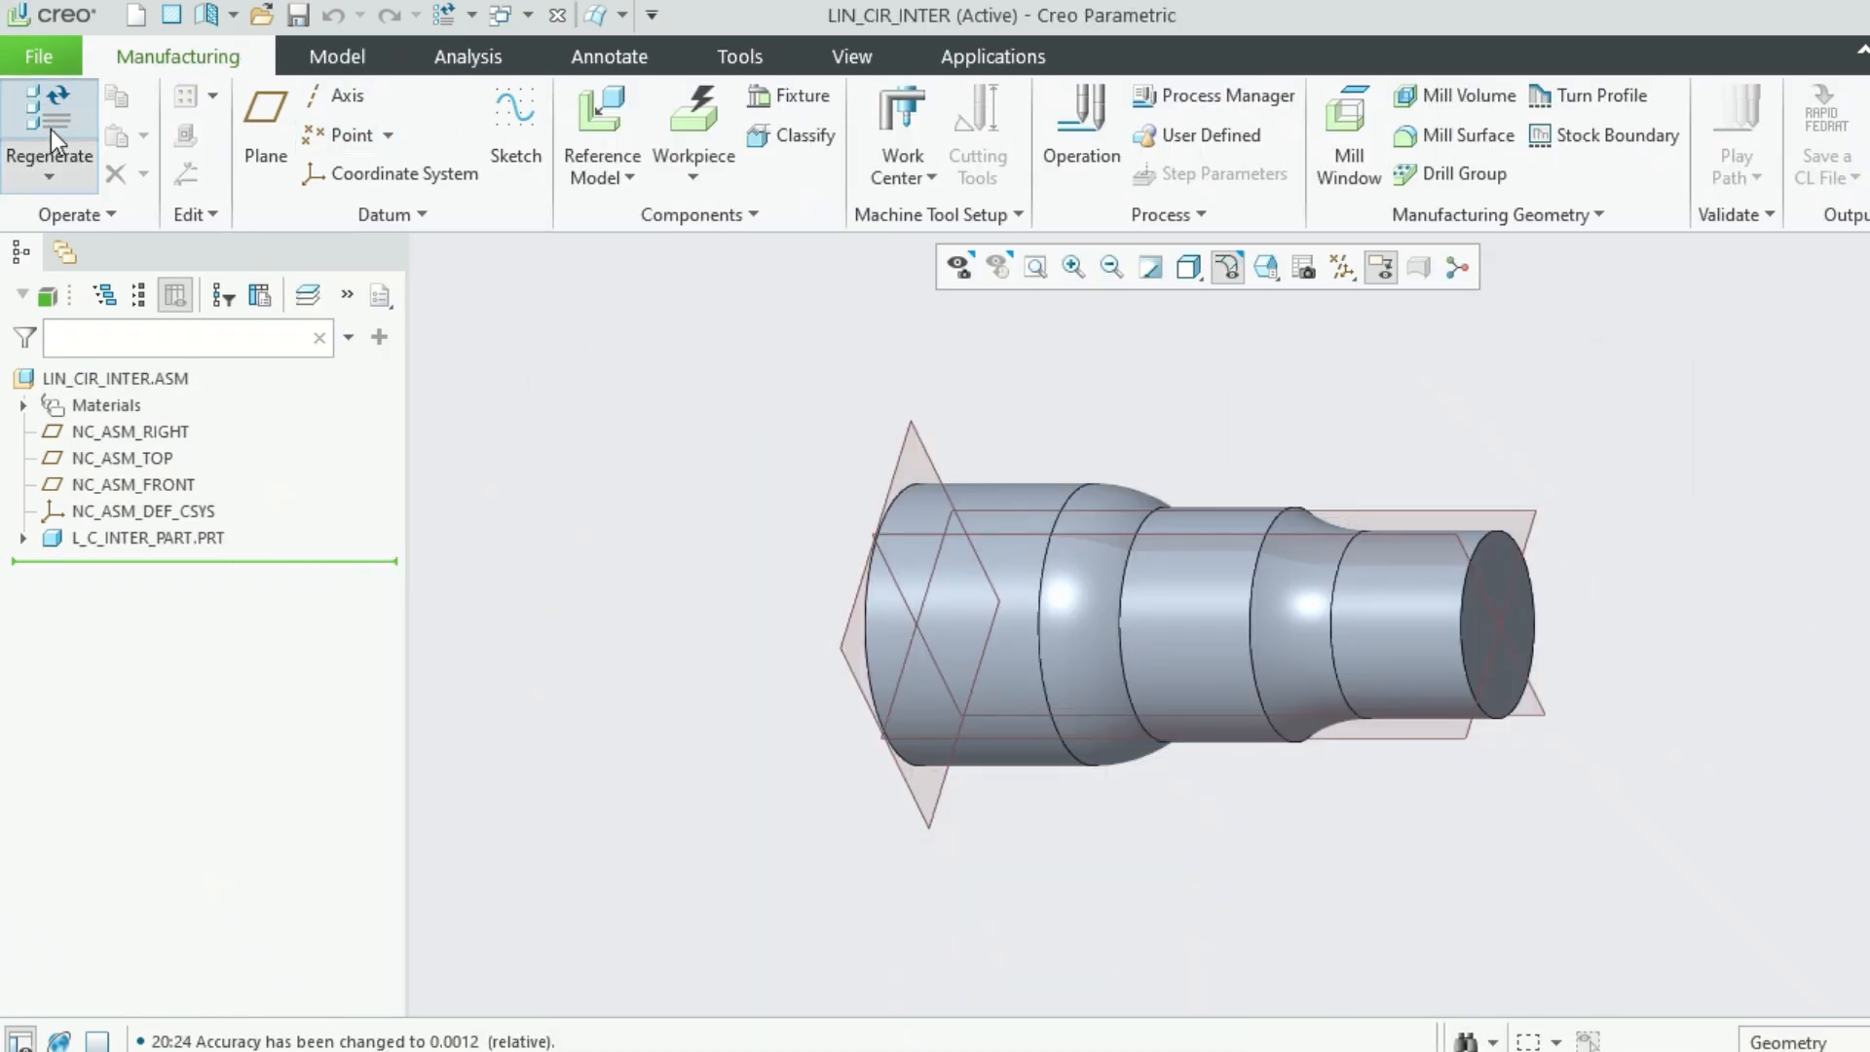
pyautogui.click(51, 130)
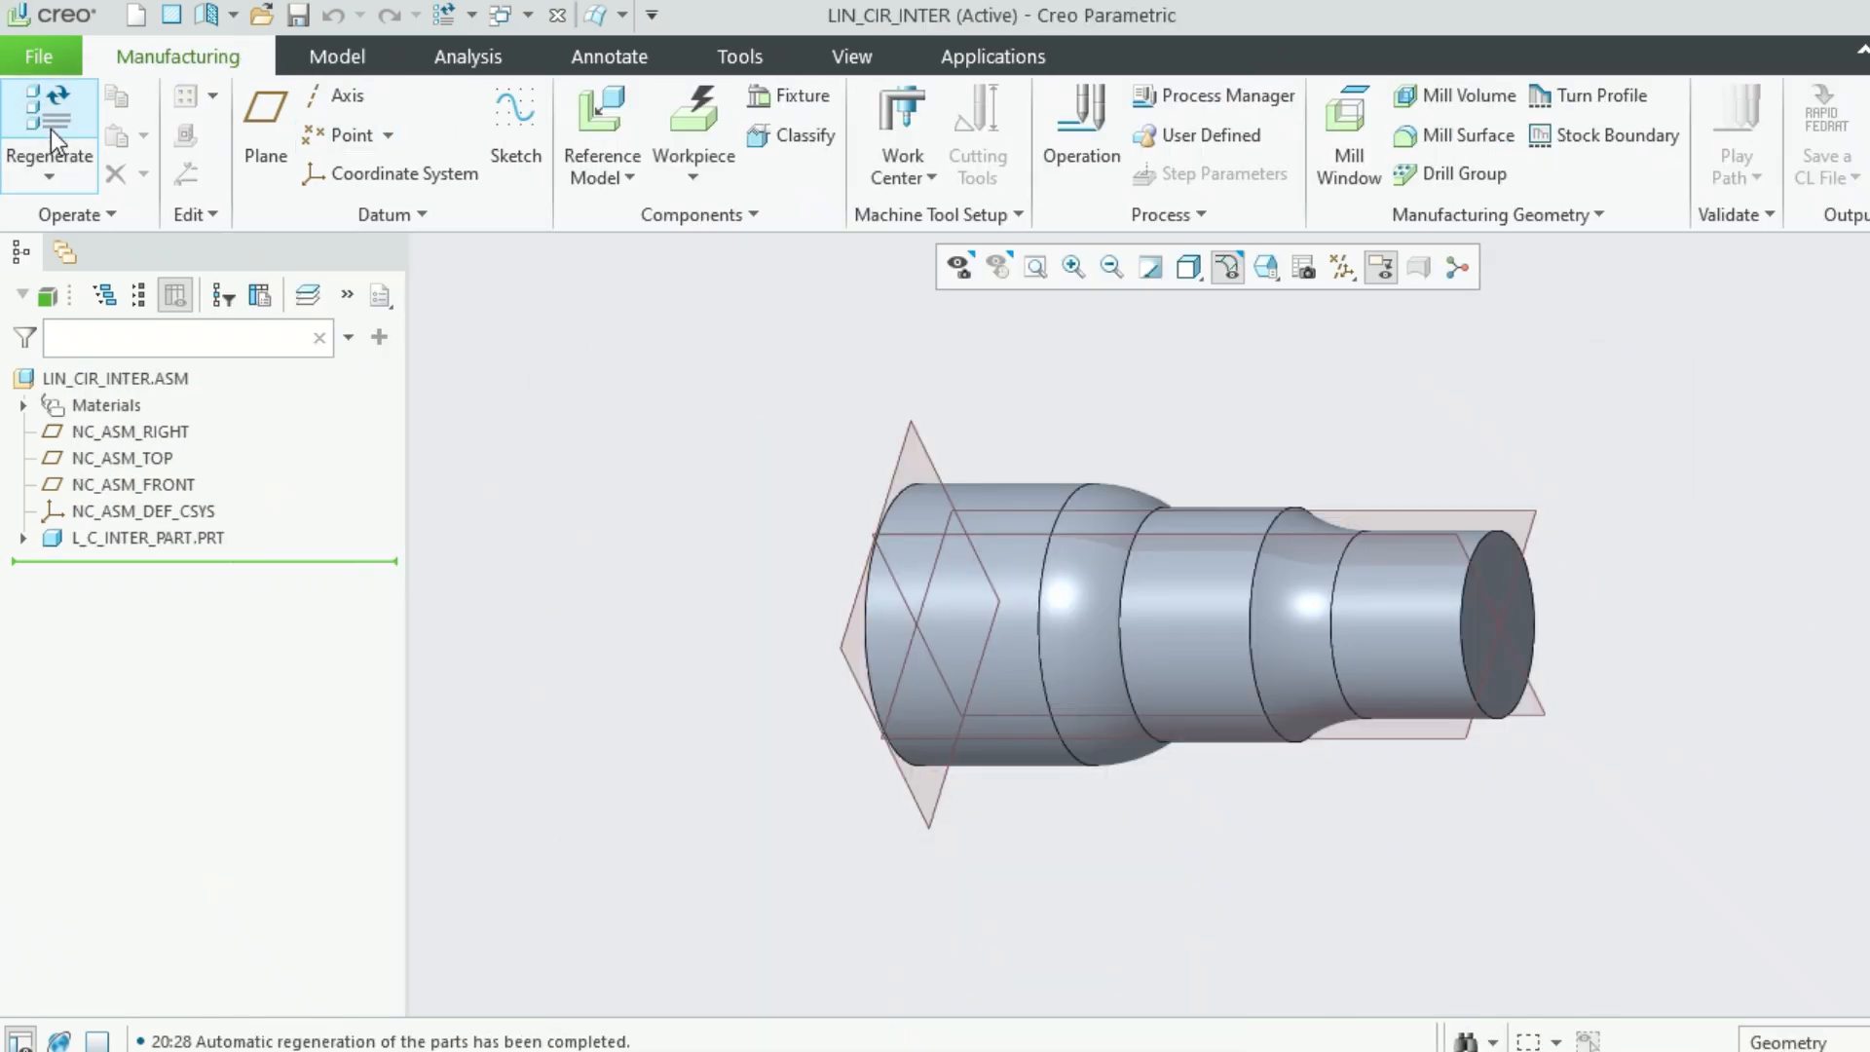
pyautogui.click(24, 406)
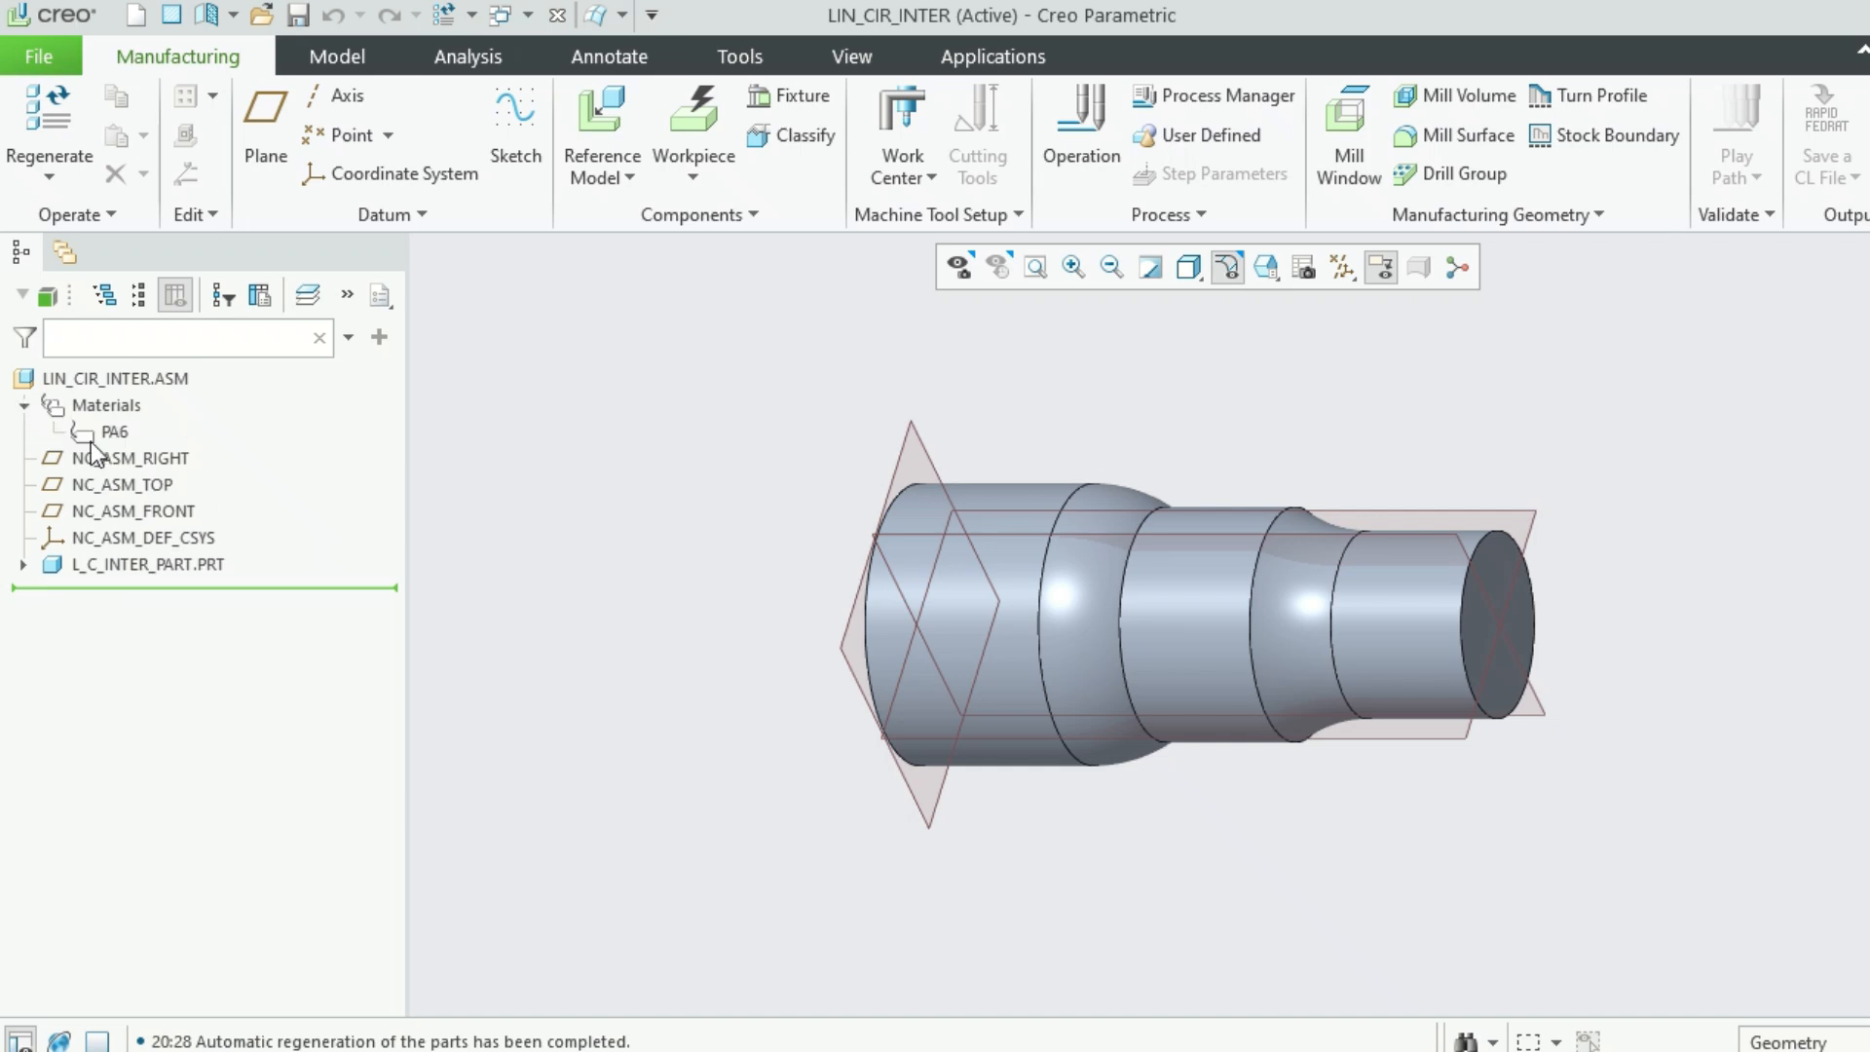
pyautogui.click(25, 405)
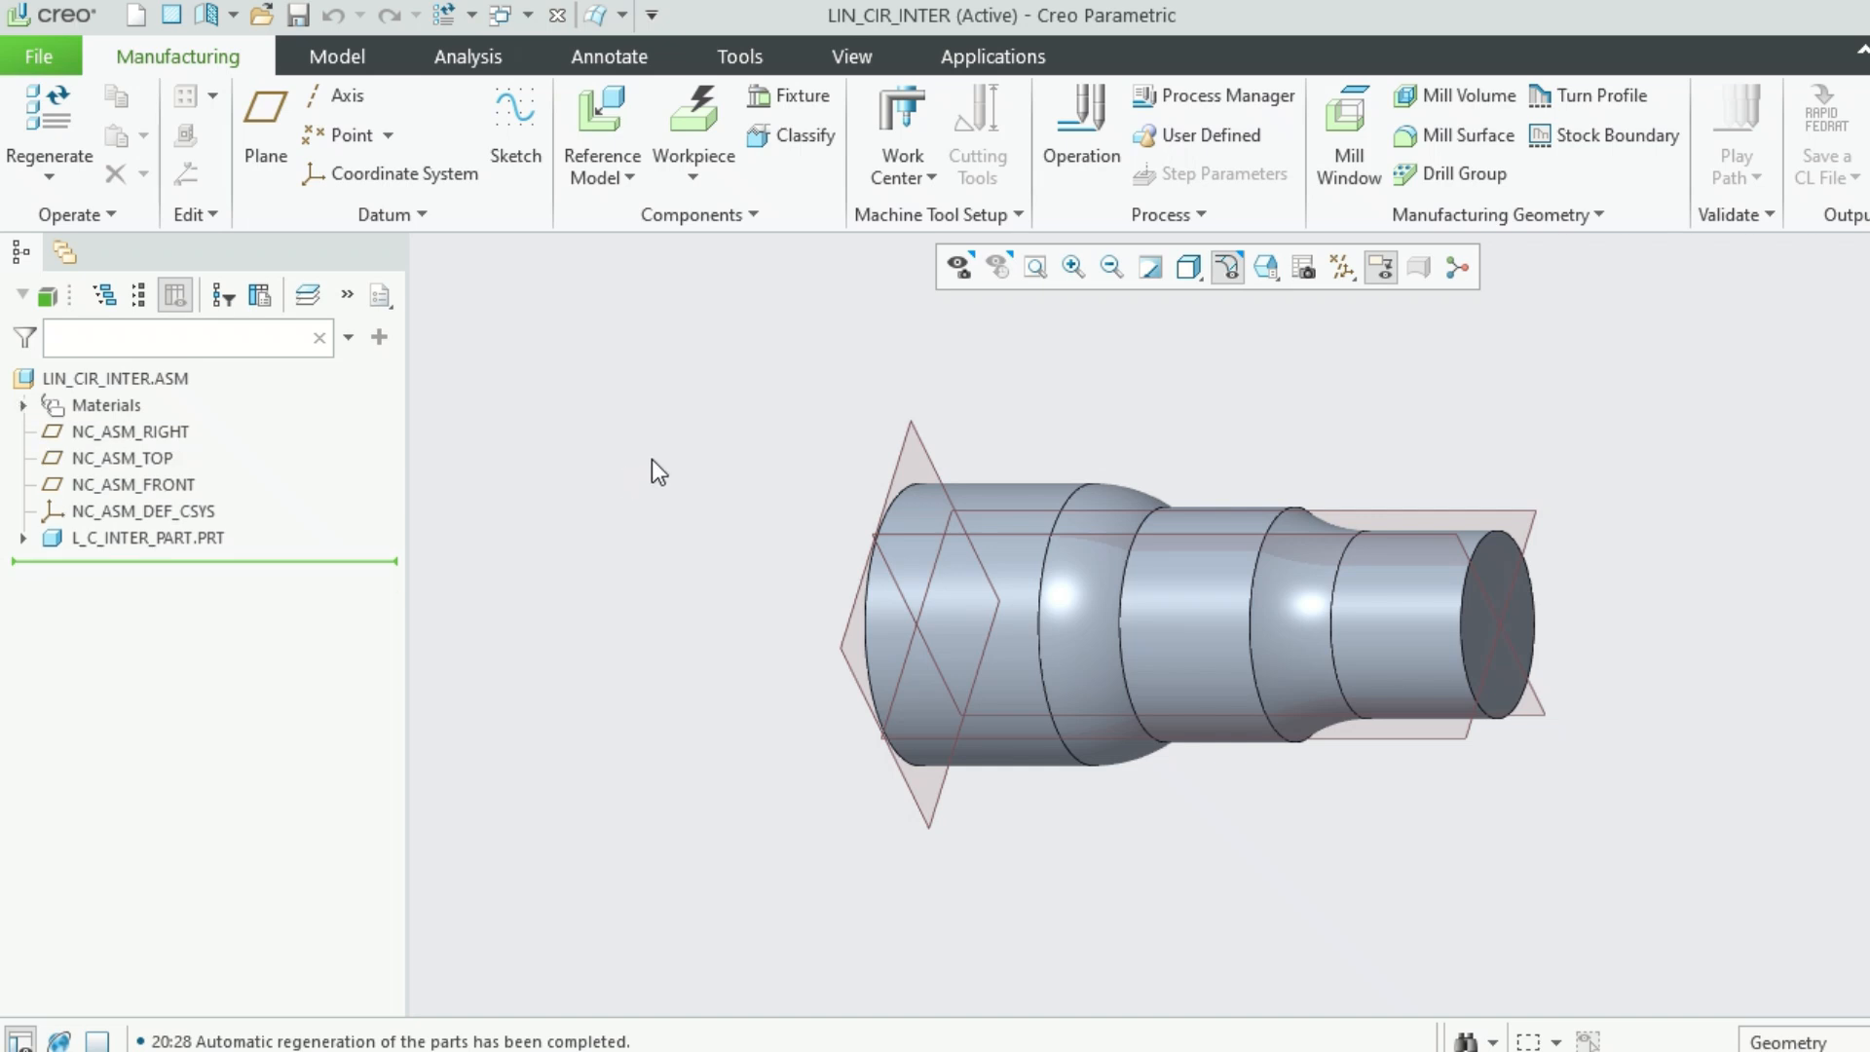
# Save the LIN_CIR_INTER assembly in the EX.01 folder
pyautogui.click(298, 16)
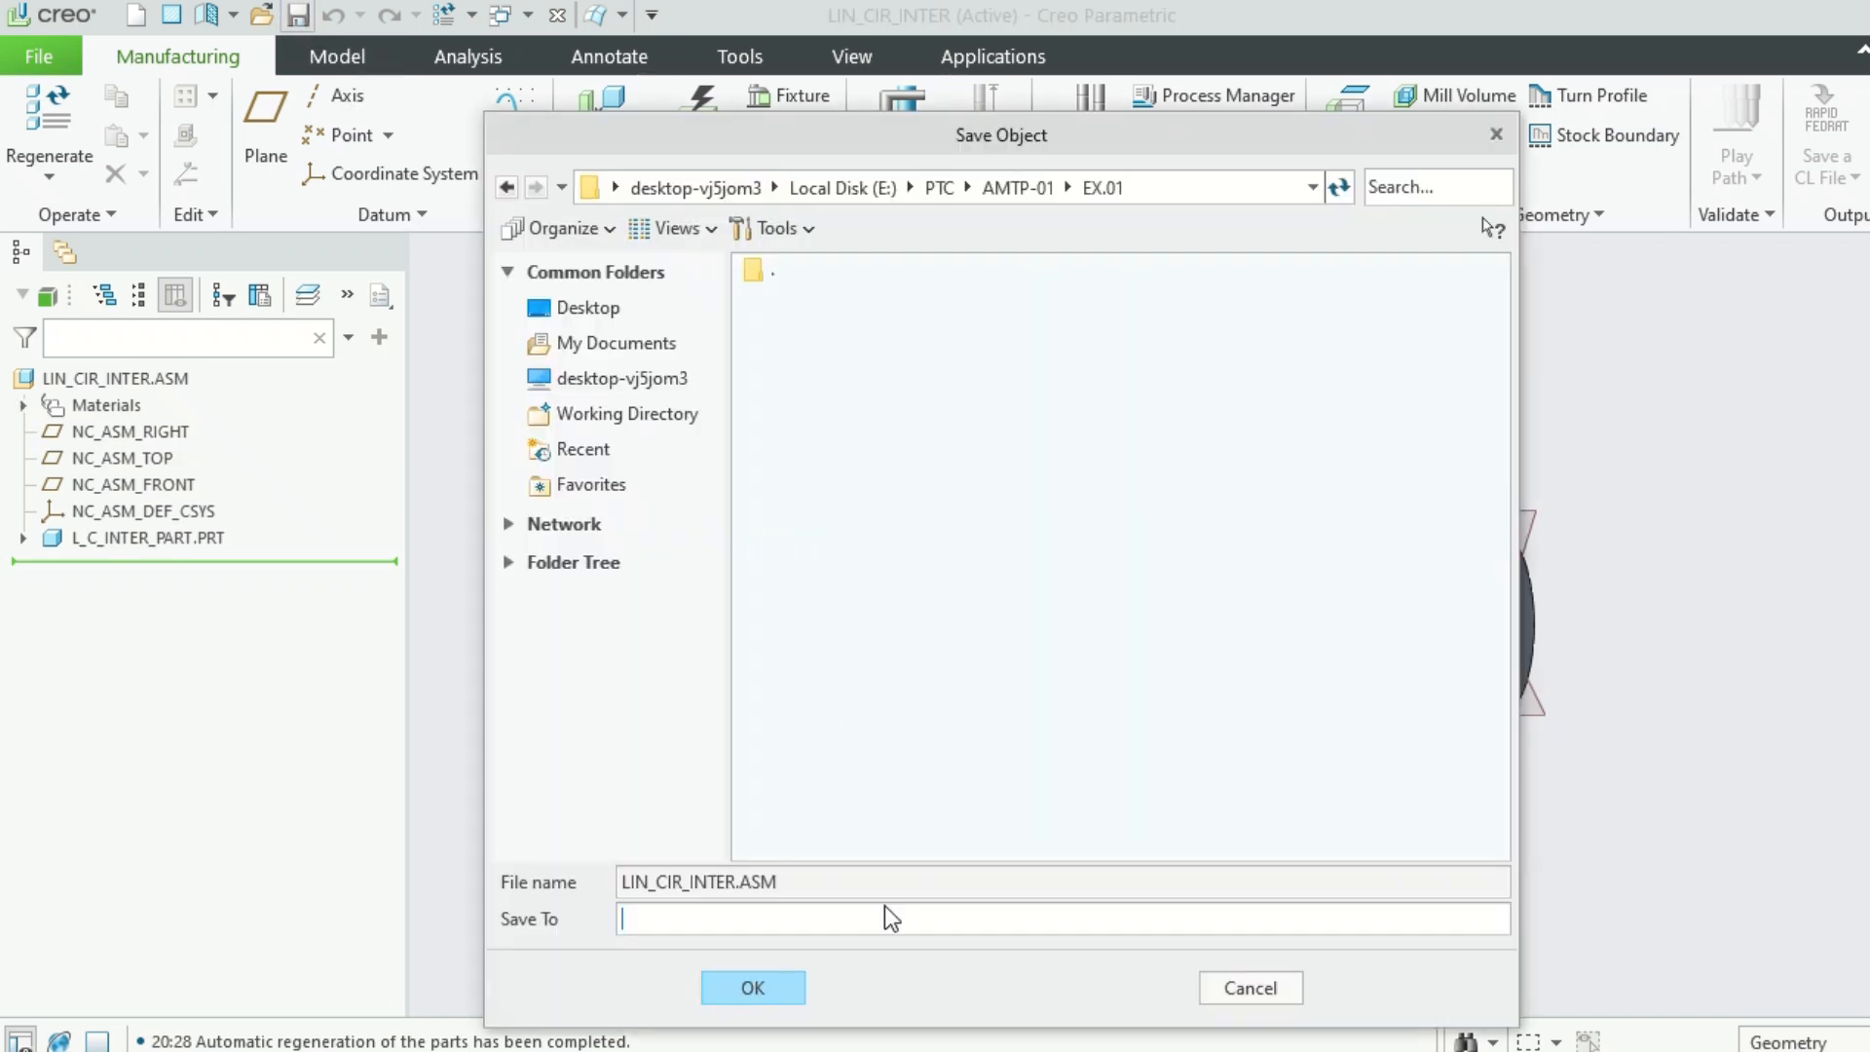
pyautogui.click(753, 987)
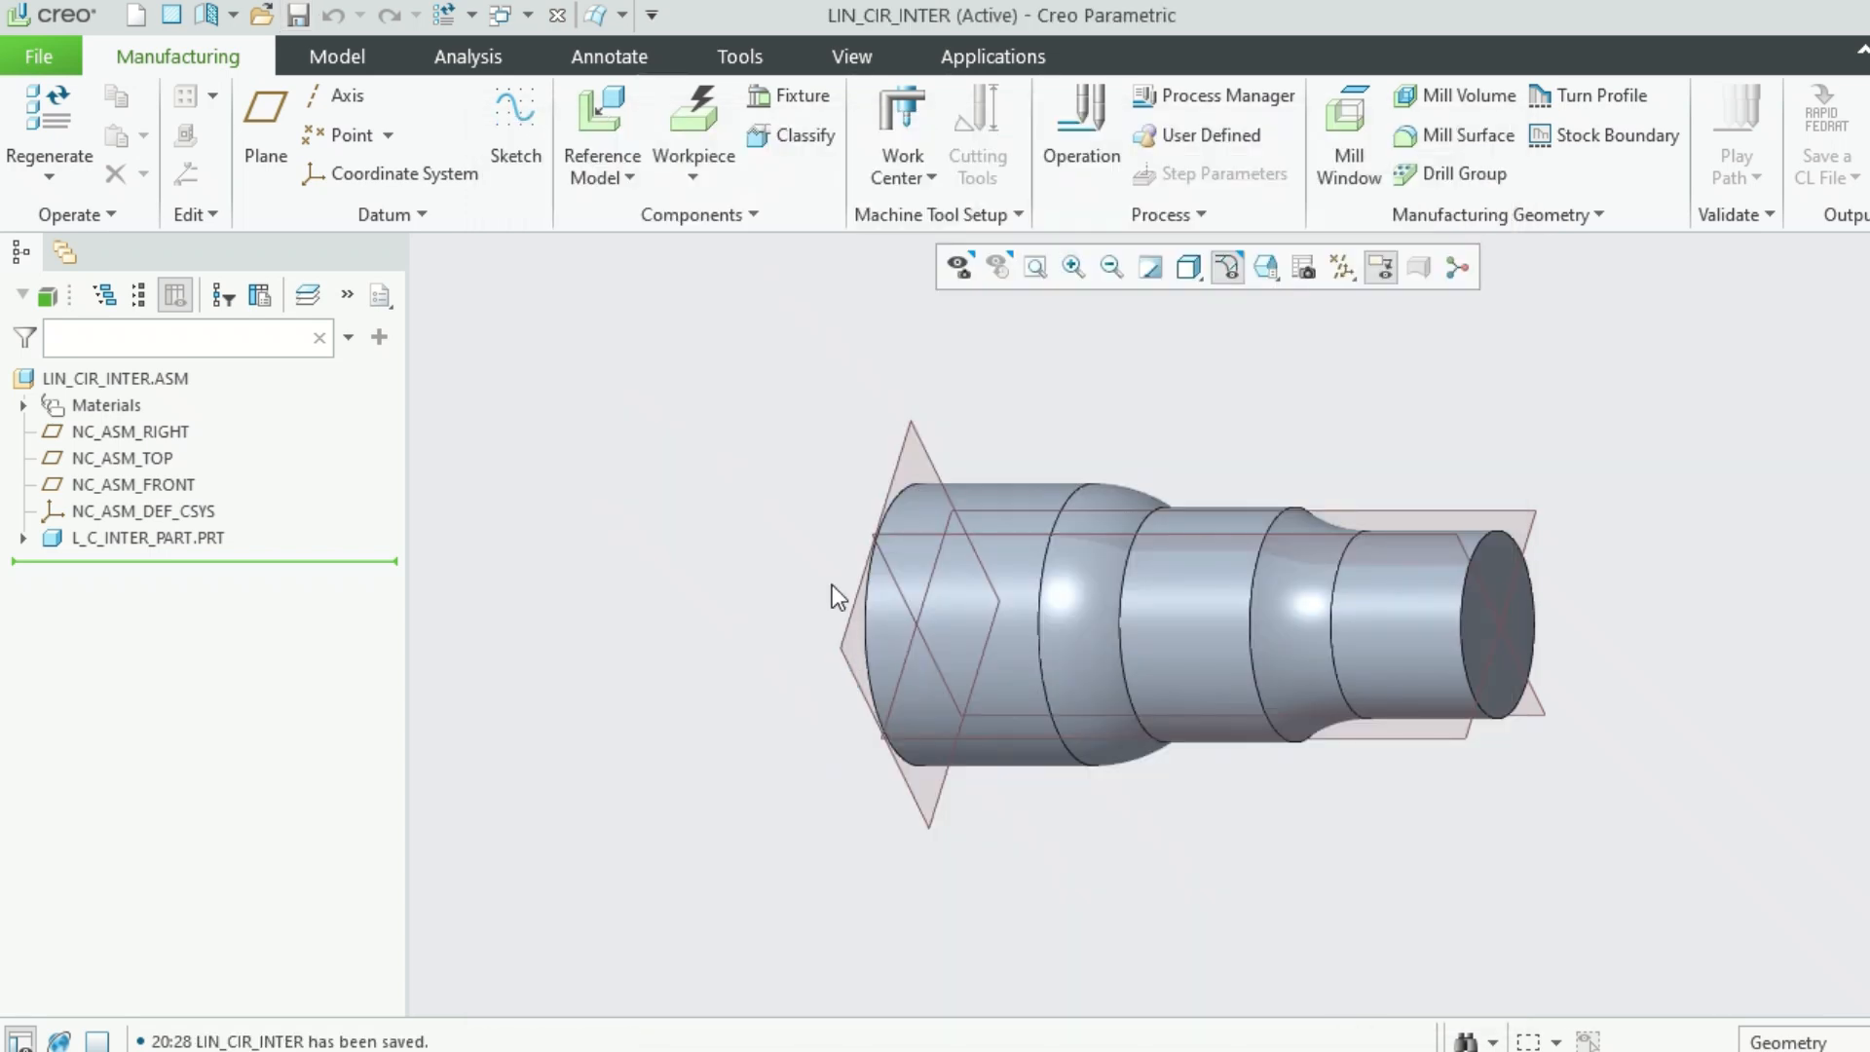
# Start a coordinate system on the part's small end face, with NC_ASM_TOP and NC_ASM_FRONT as offset references
pyautogui.moveTo(1085, 687)
pyautogui.mouseDown(button='middle')
pyautogui.moveTo(977, 676)
pyautogui.moveTo(1014, 688)
pyautogui.mouseUp(button='middle')
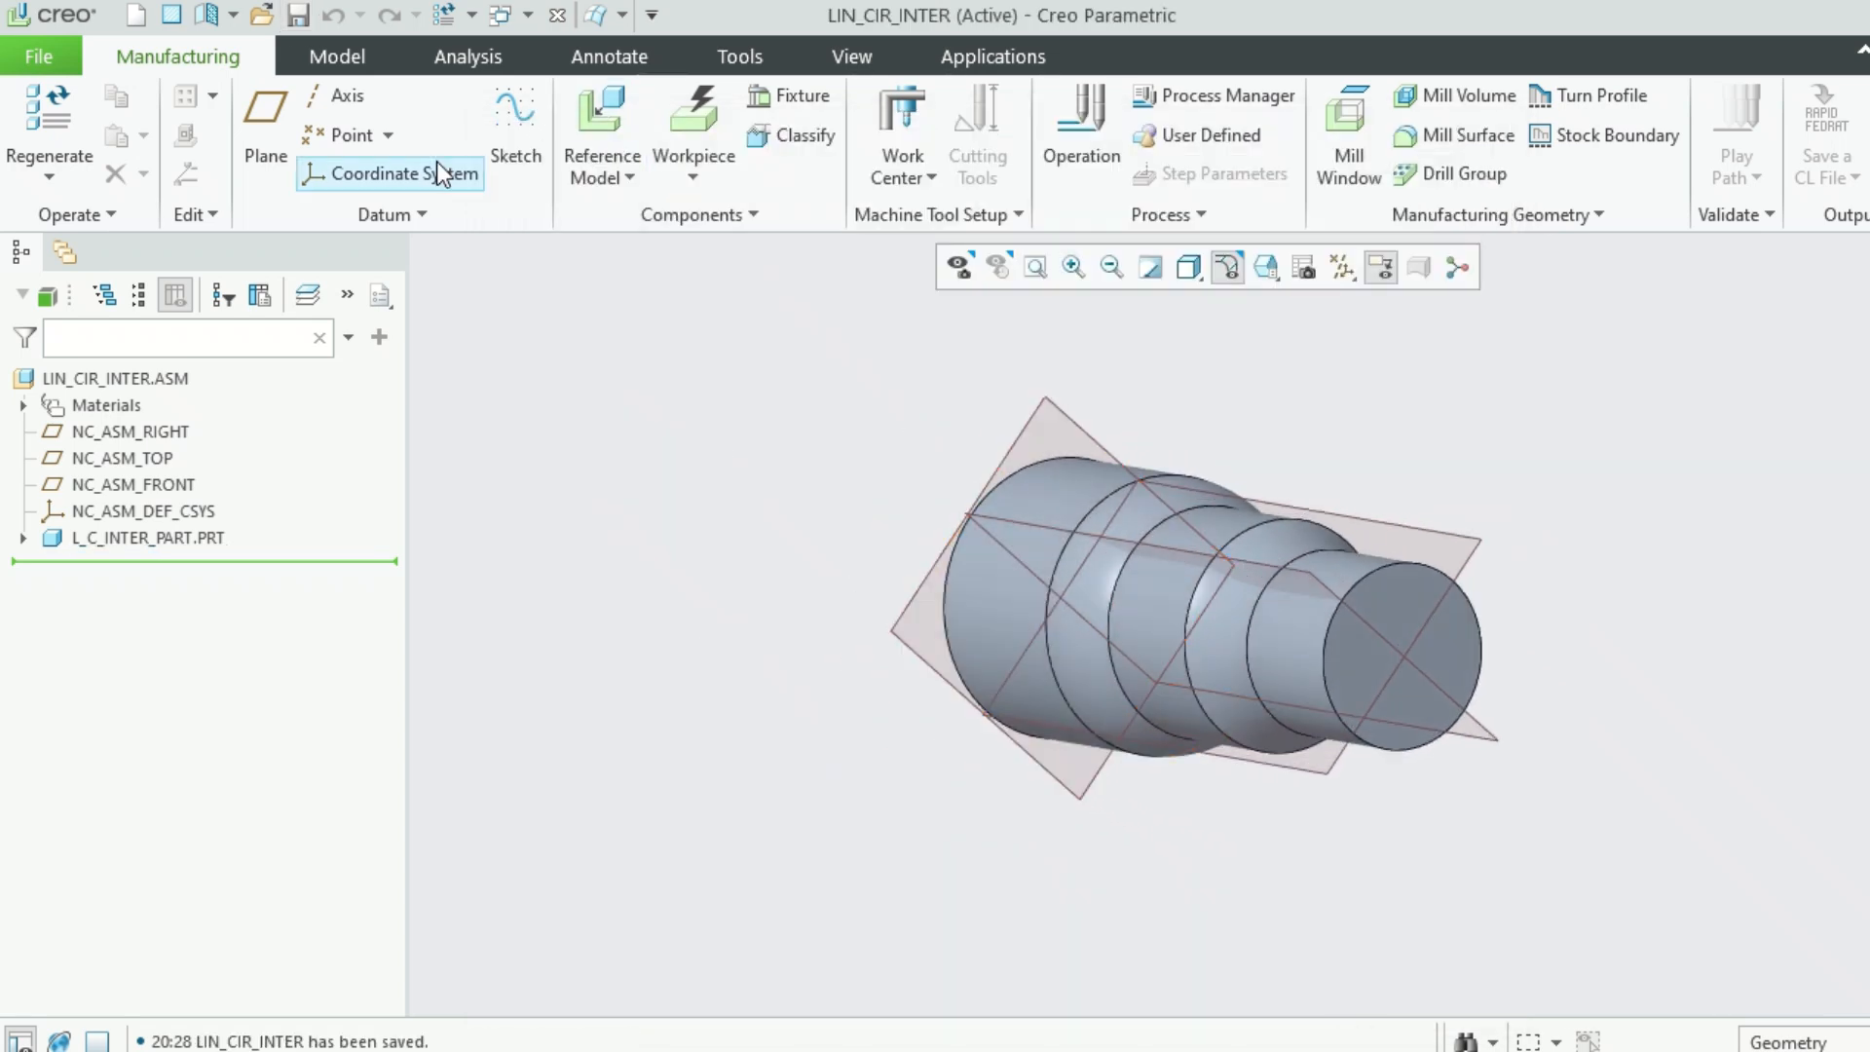
pyautogui.click(423, 173)
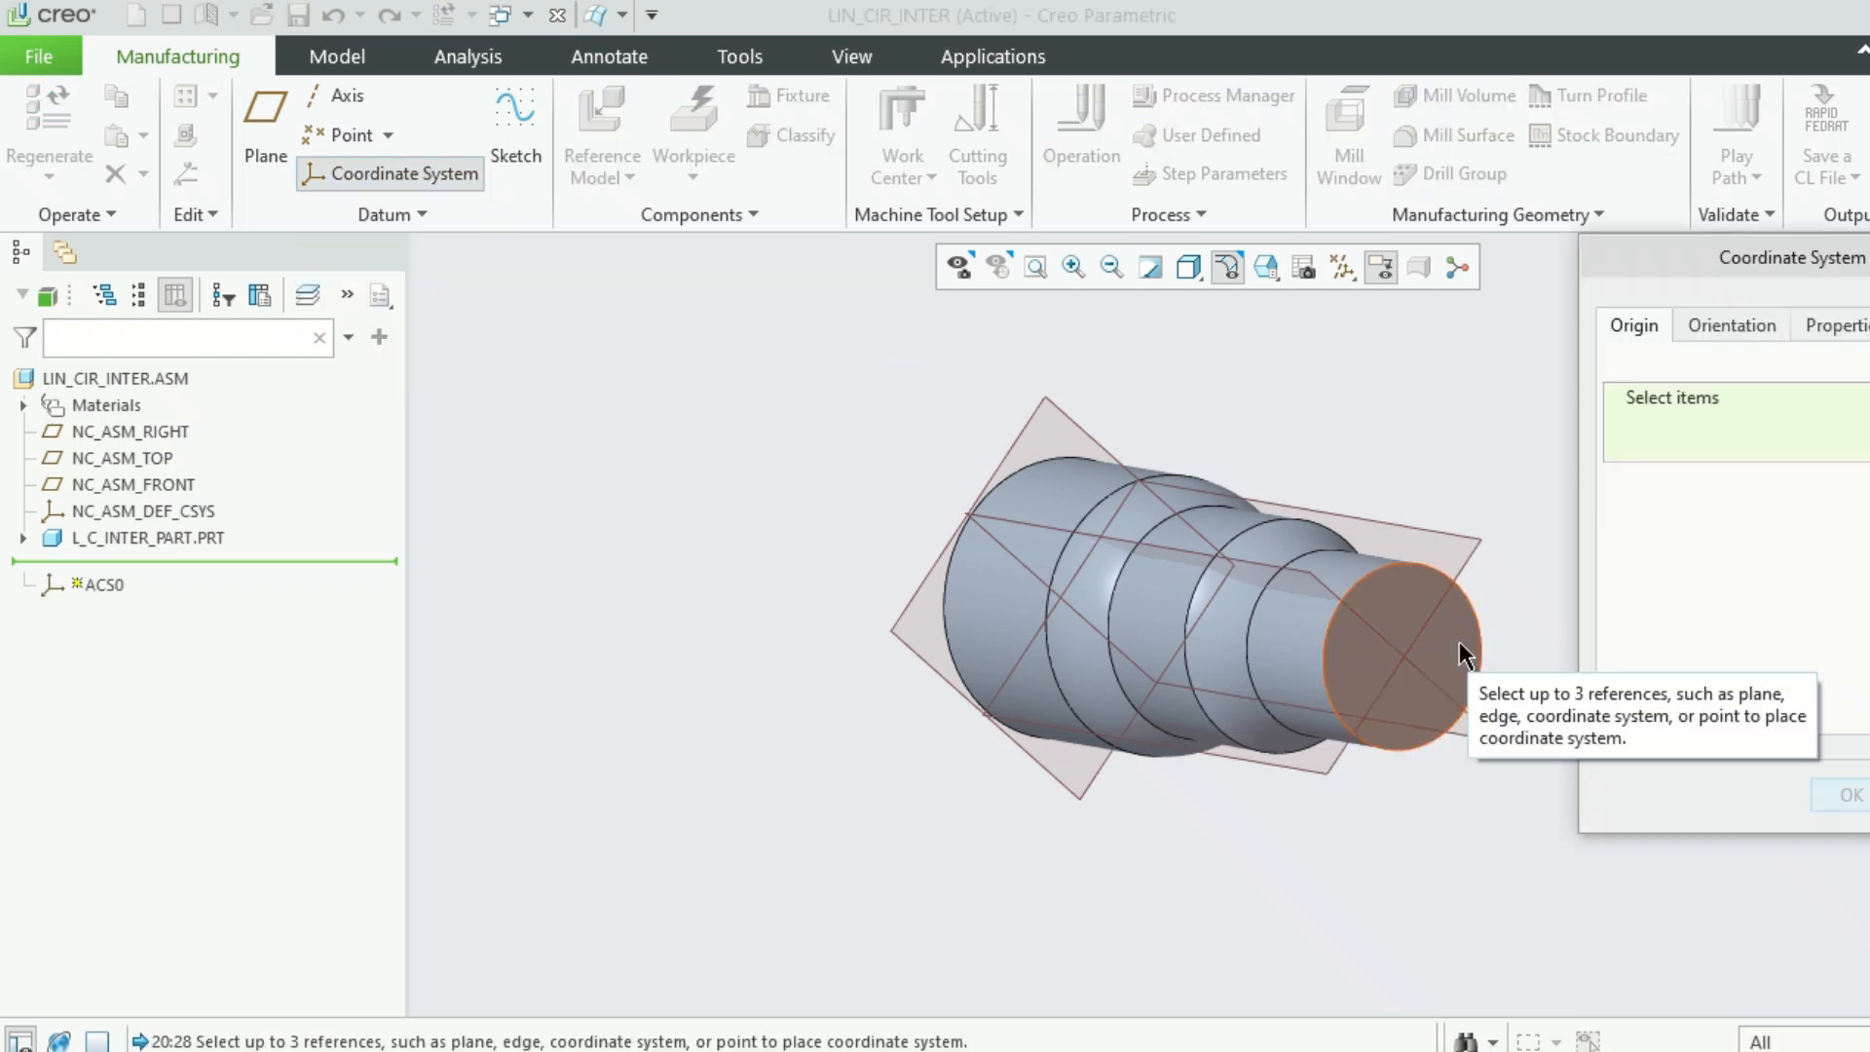
pyautogui.click(1458, 654)
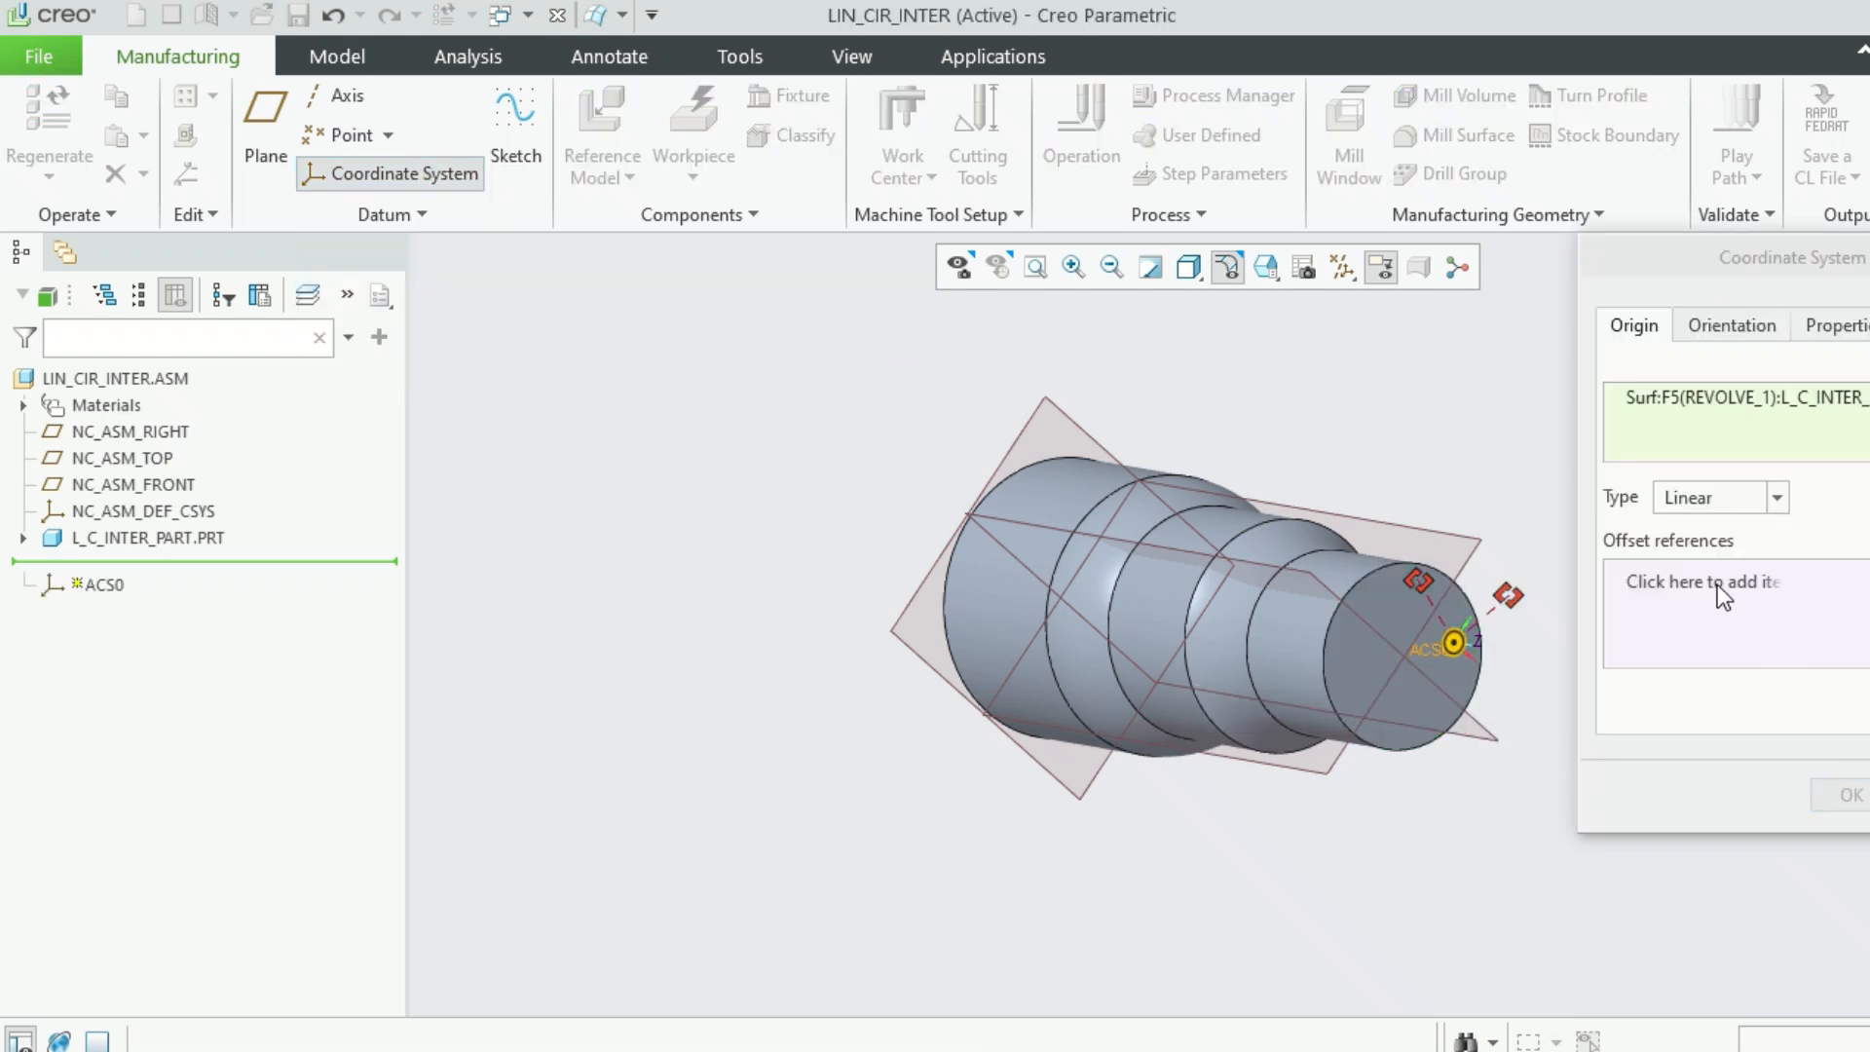
pyautogui.click(1469, 541)
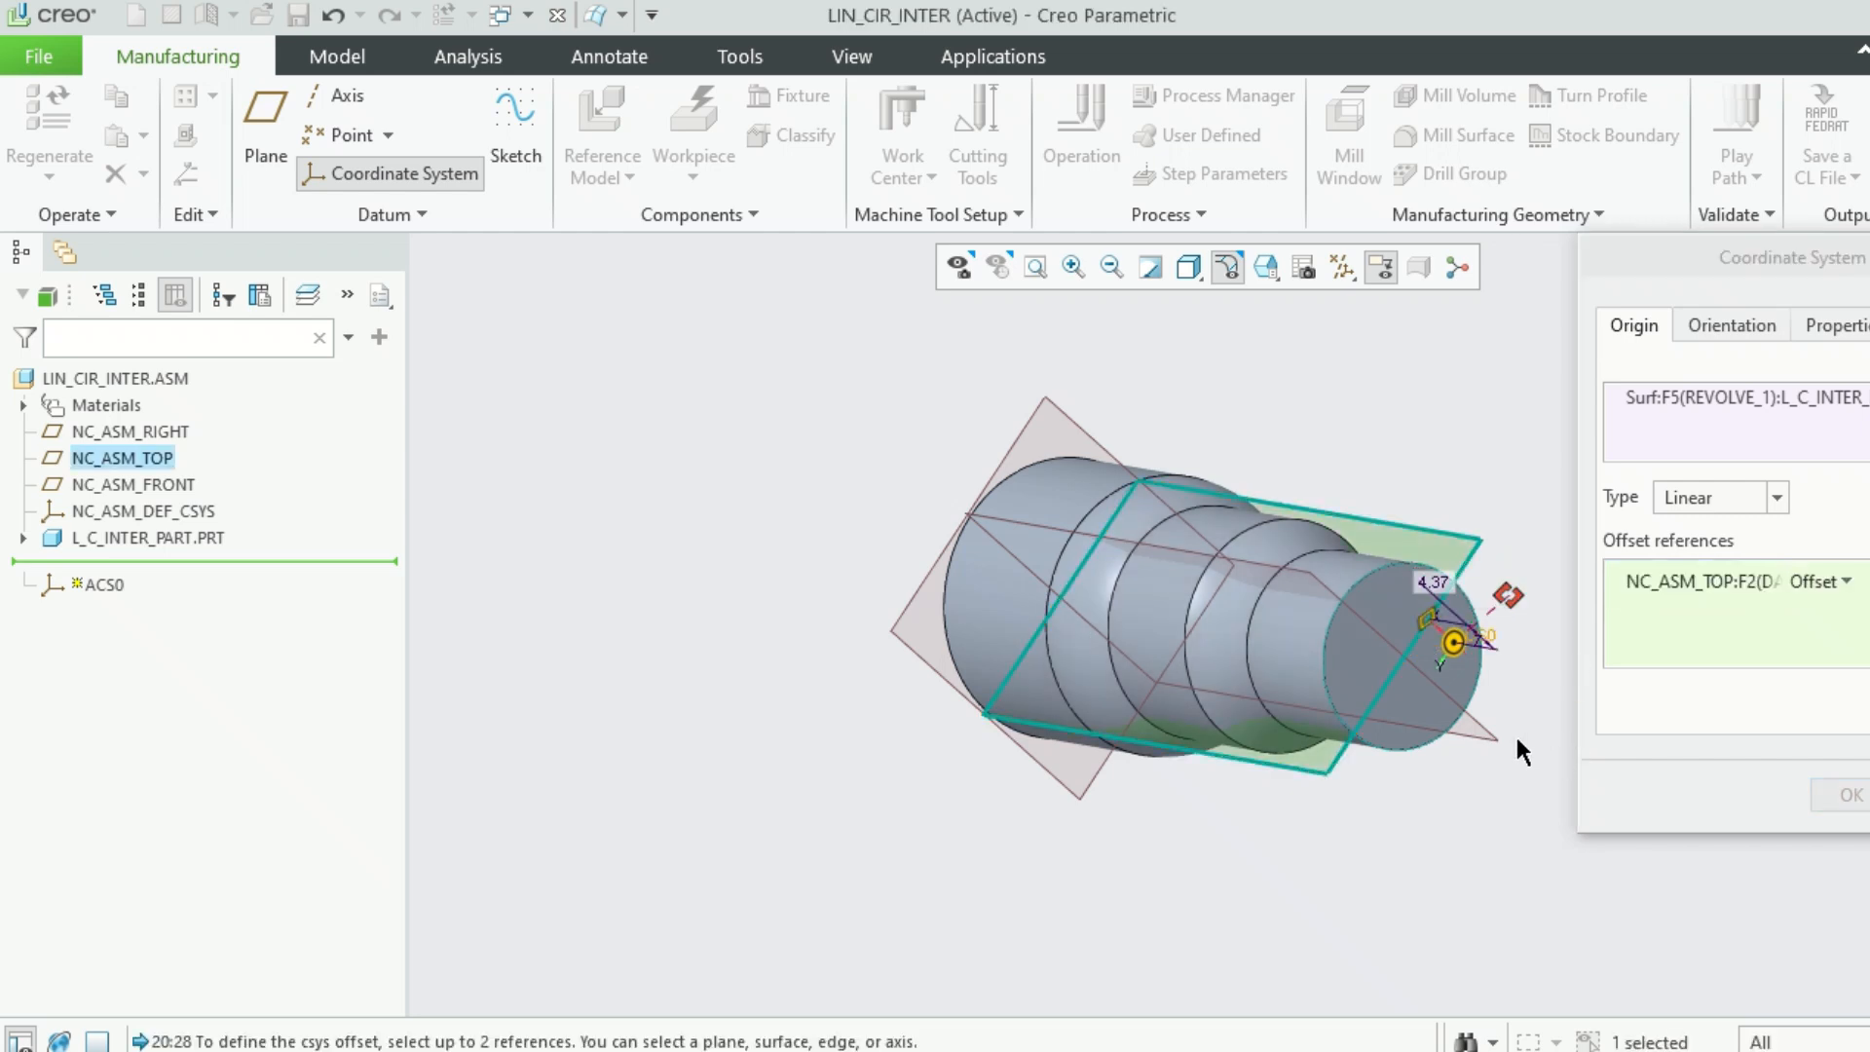
pyautogui.click(1487, 721)
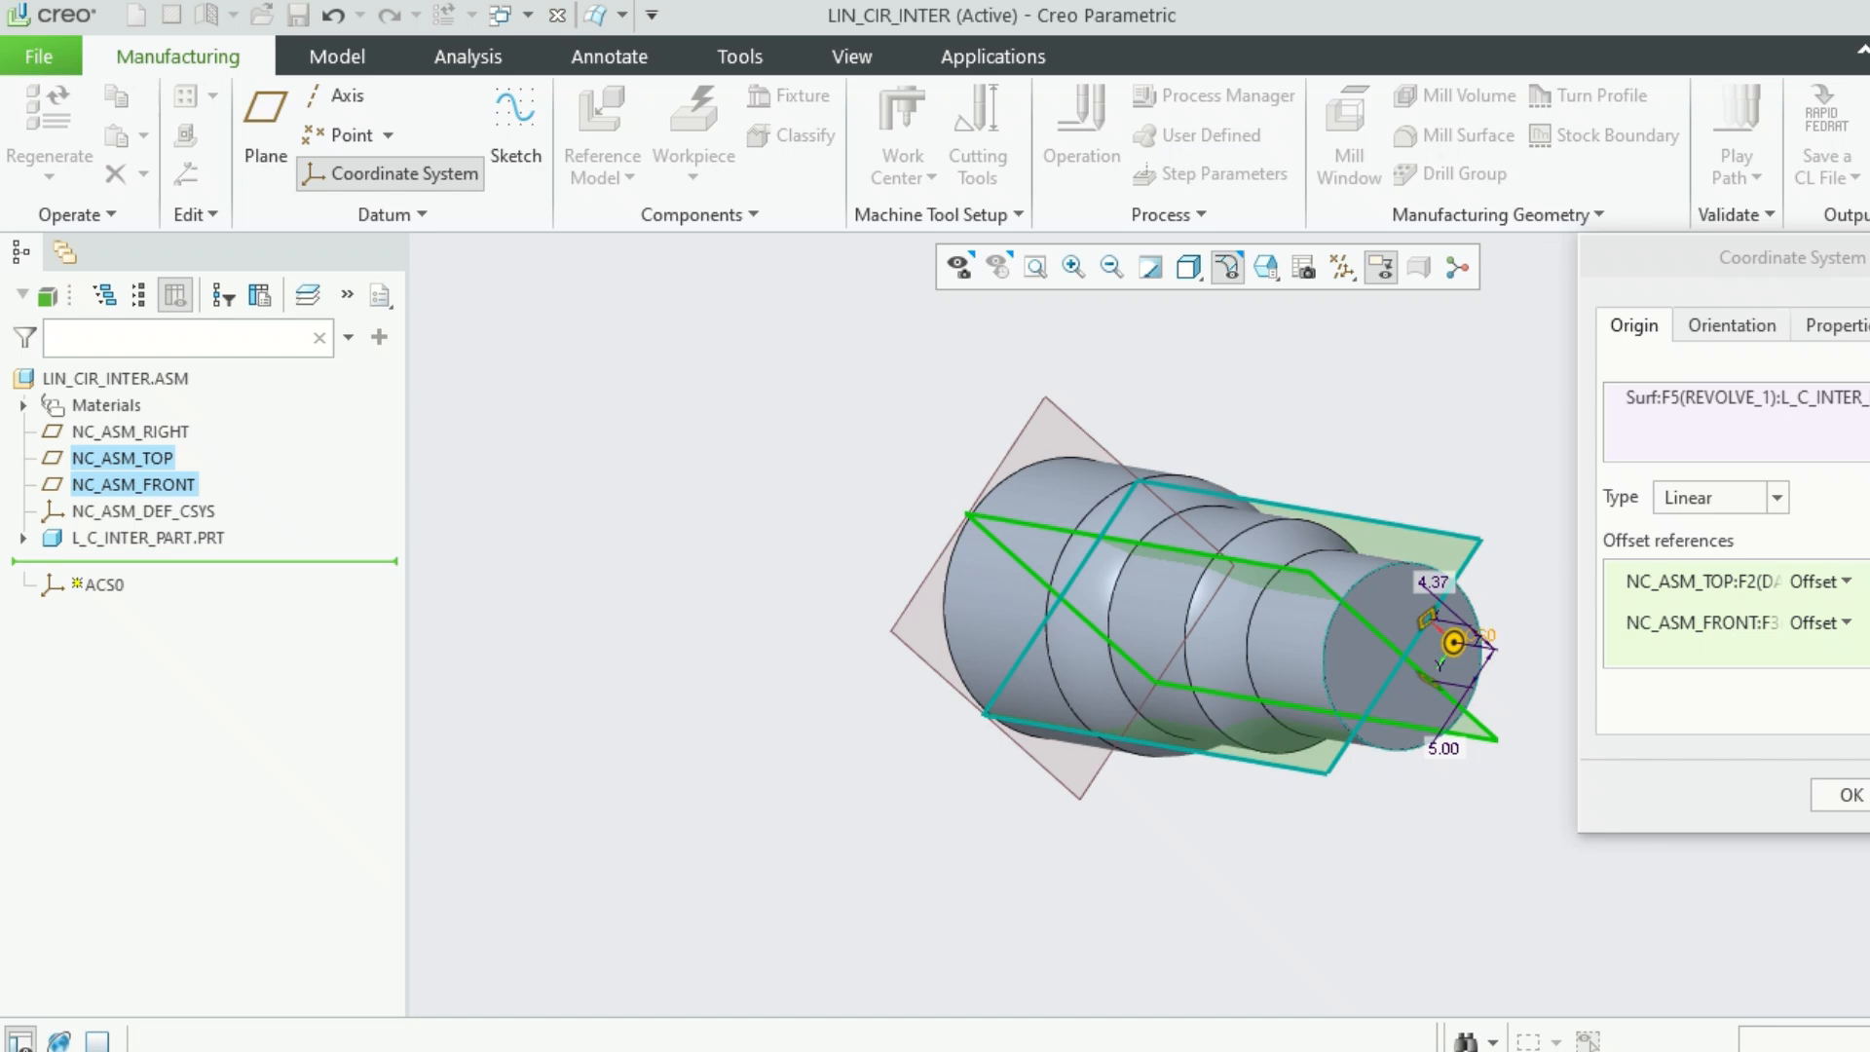
# Set both coordinate system offsets to 0, create it at the centre of the end face, and inspect its axis orientation
pyautogui.click(1862, 581)
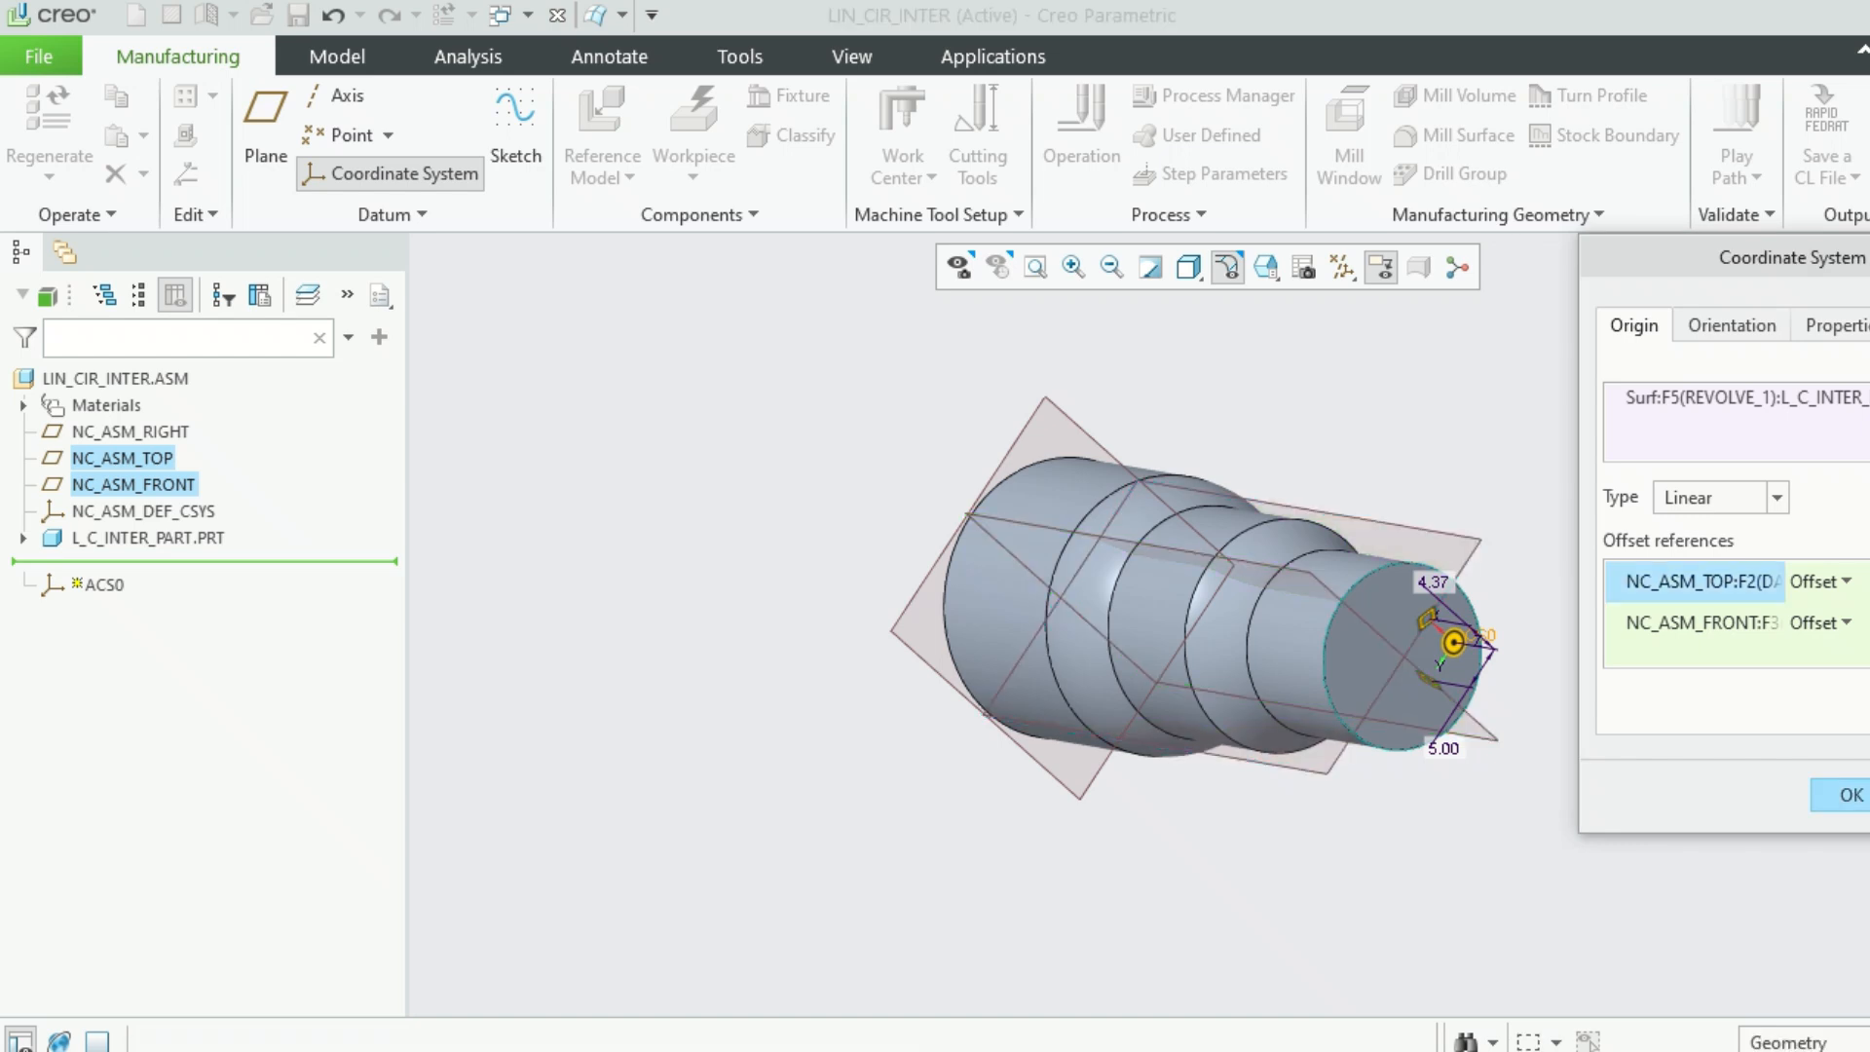
pyautogui.click(1862, 623)
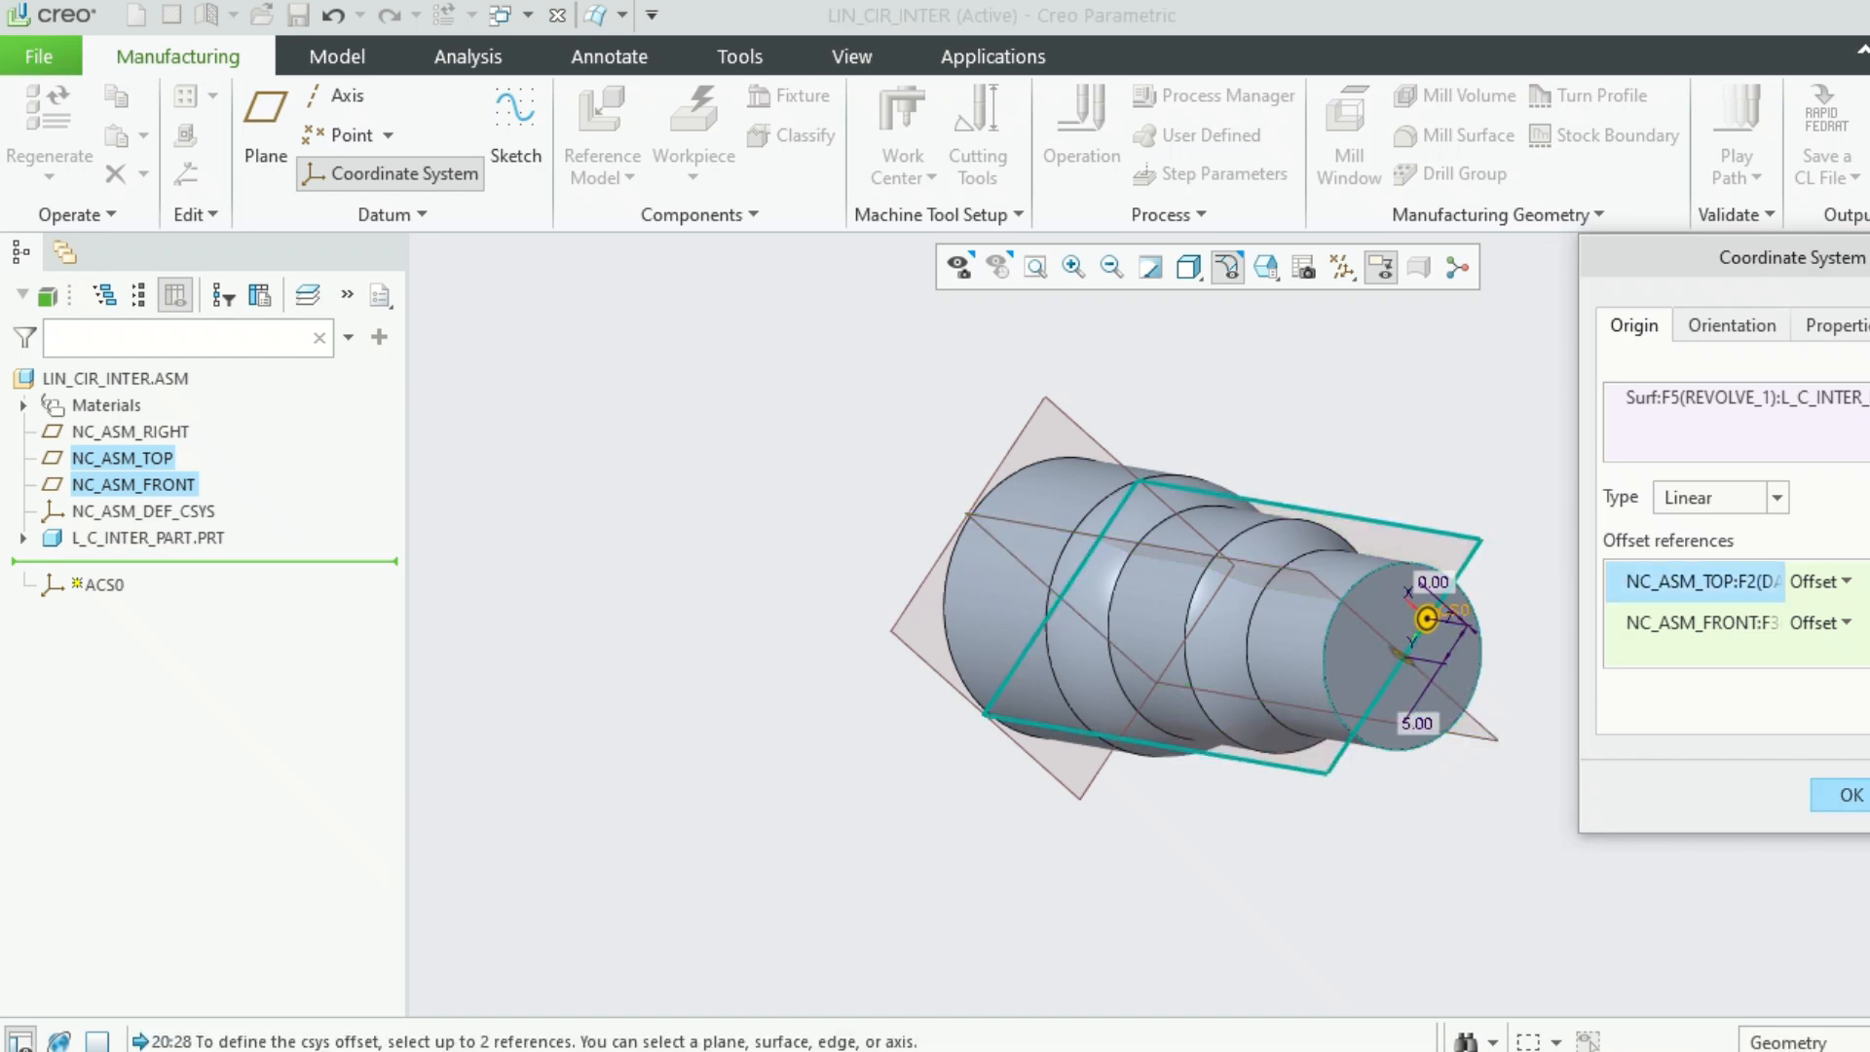
pyautogui.write('0')
pyautogui.press('Return')
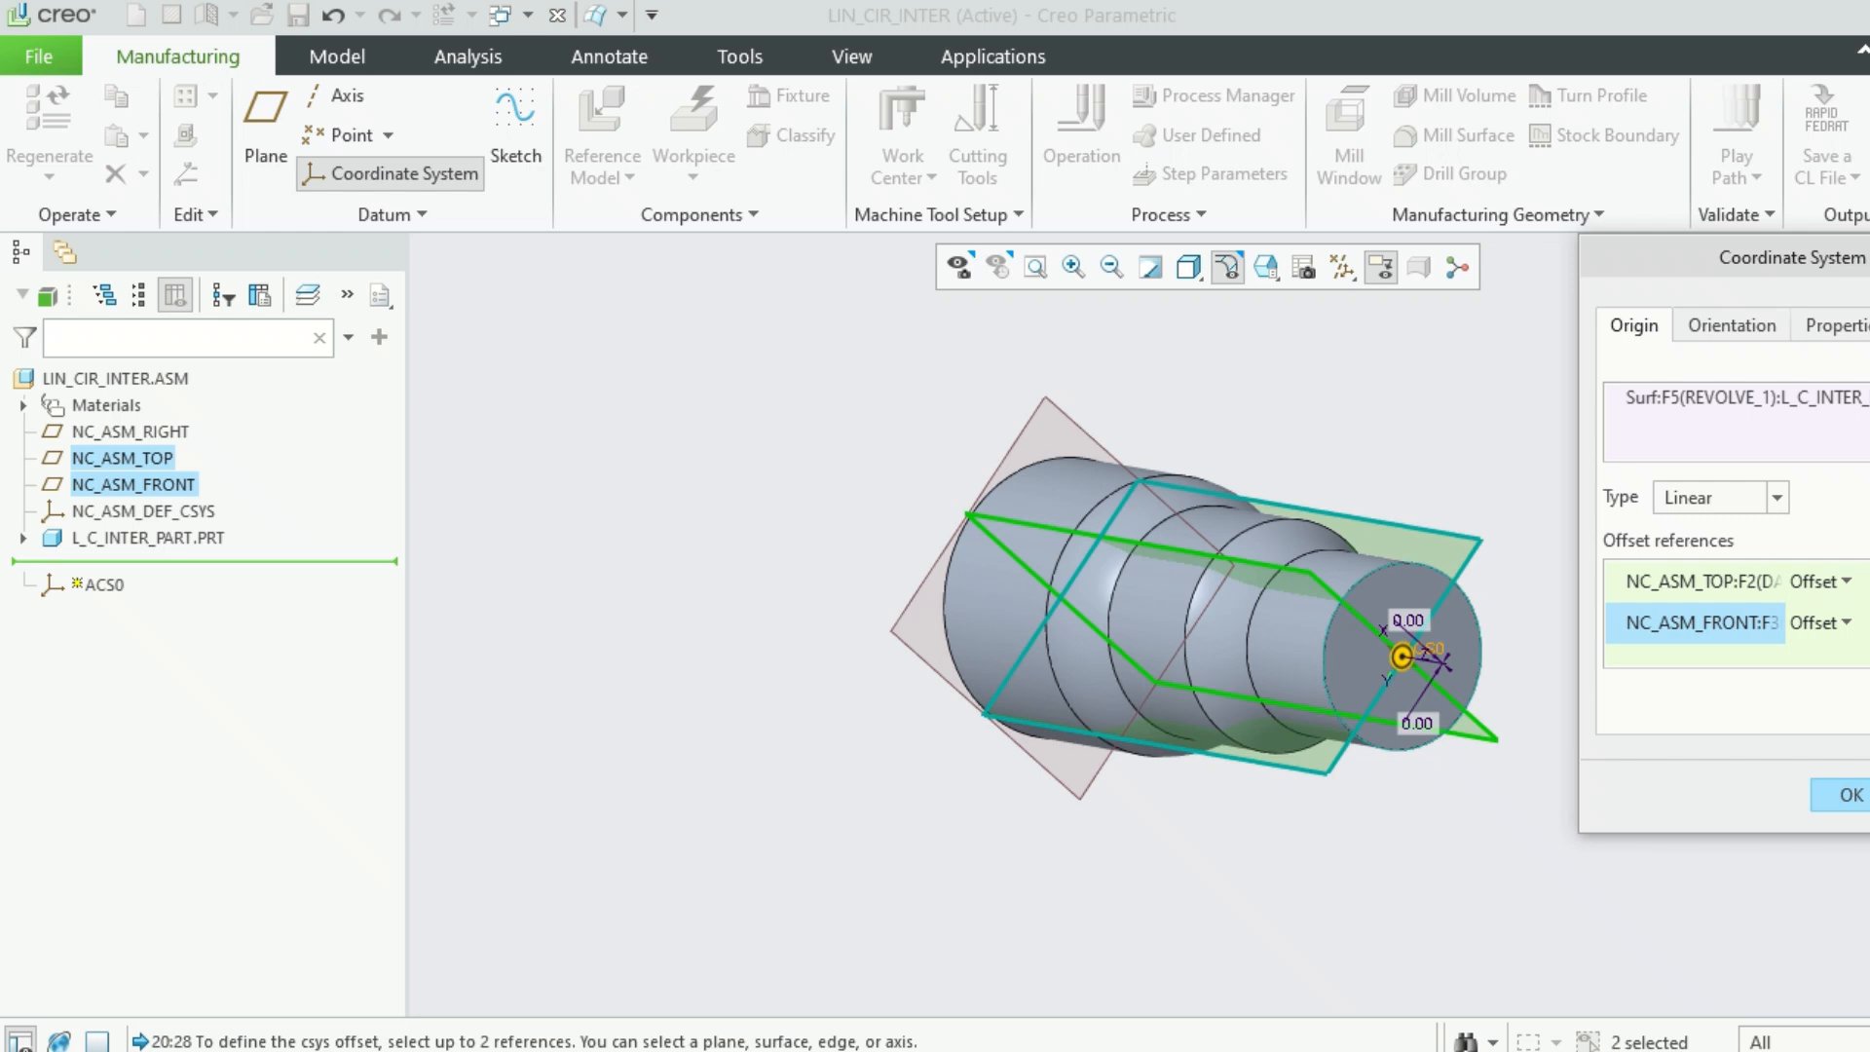
pyautogui.click(1850, 795)
pyautogui.moveTo(1529, 748)
pyautogui.mouseDown(button='middle')
pyautogui.moveTo(1565, 710)
pyautogui.moveTo(1553, 689)
pyautogui.moveTo(1536, 701)
pyautogui.moveTo(1582, 723)
pyautogui.mouseUp(button='middle')
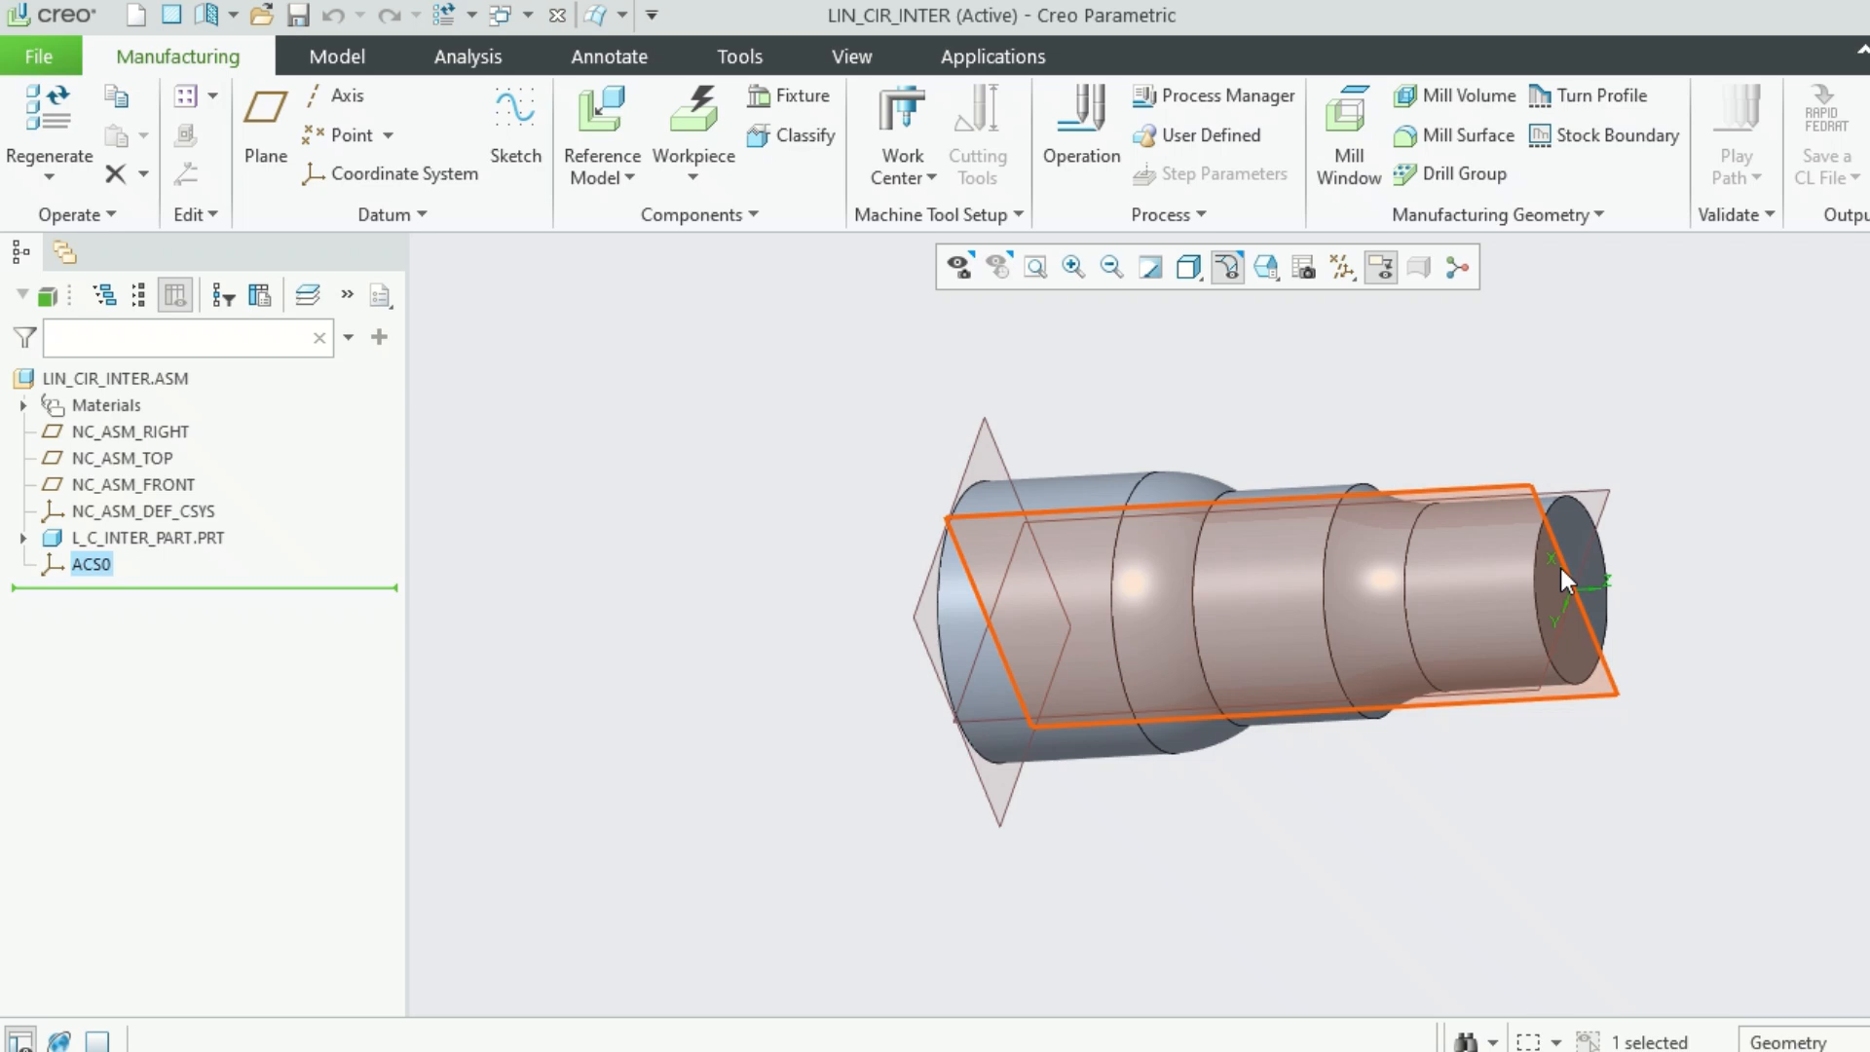
pyautogui.moveTo(1794, 626); pyautogui.dragTo(1646, 709, button='middle')
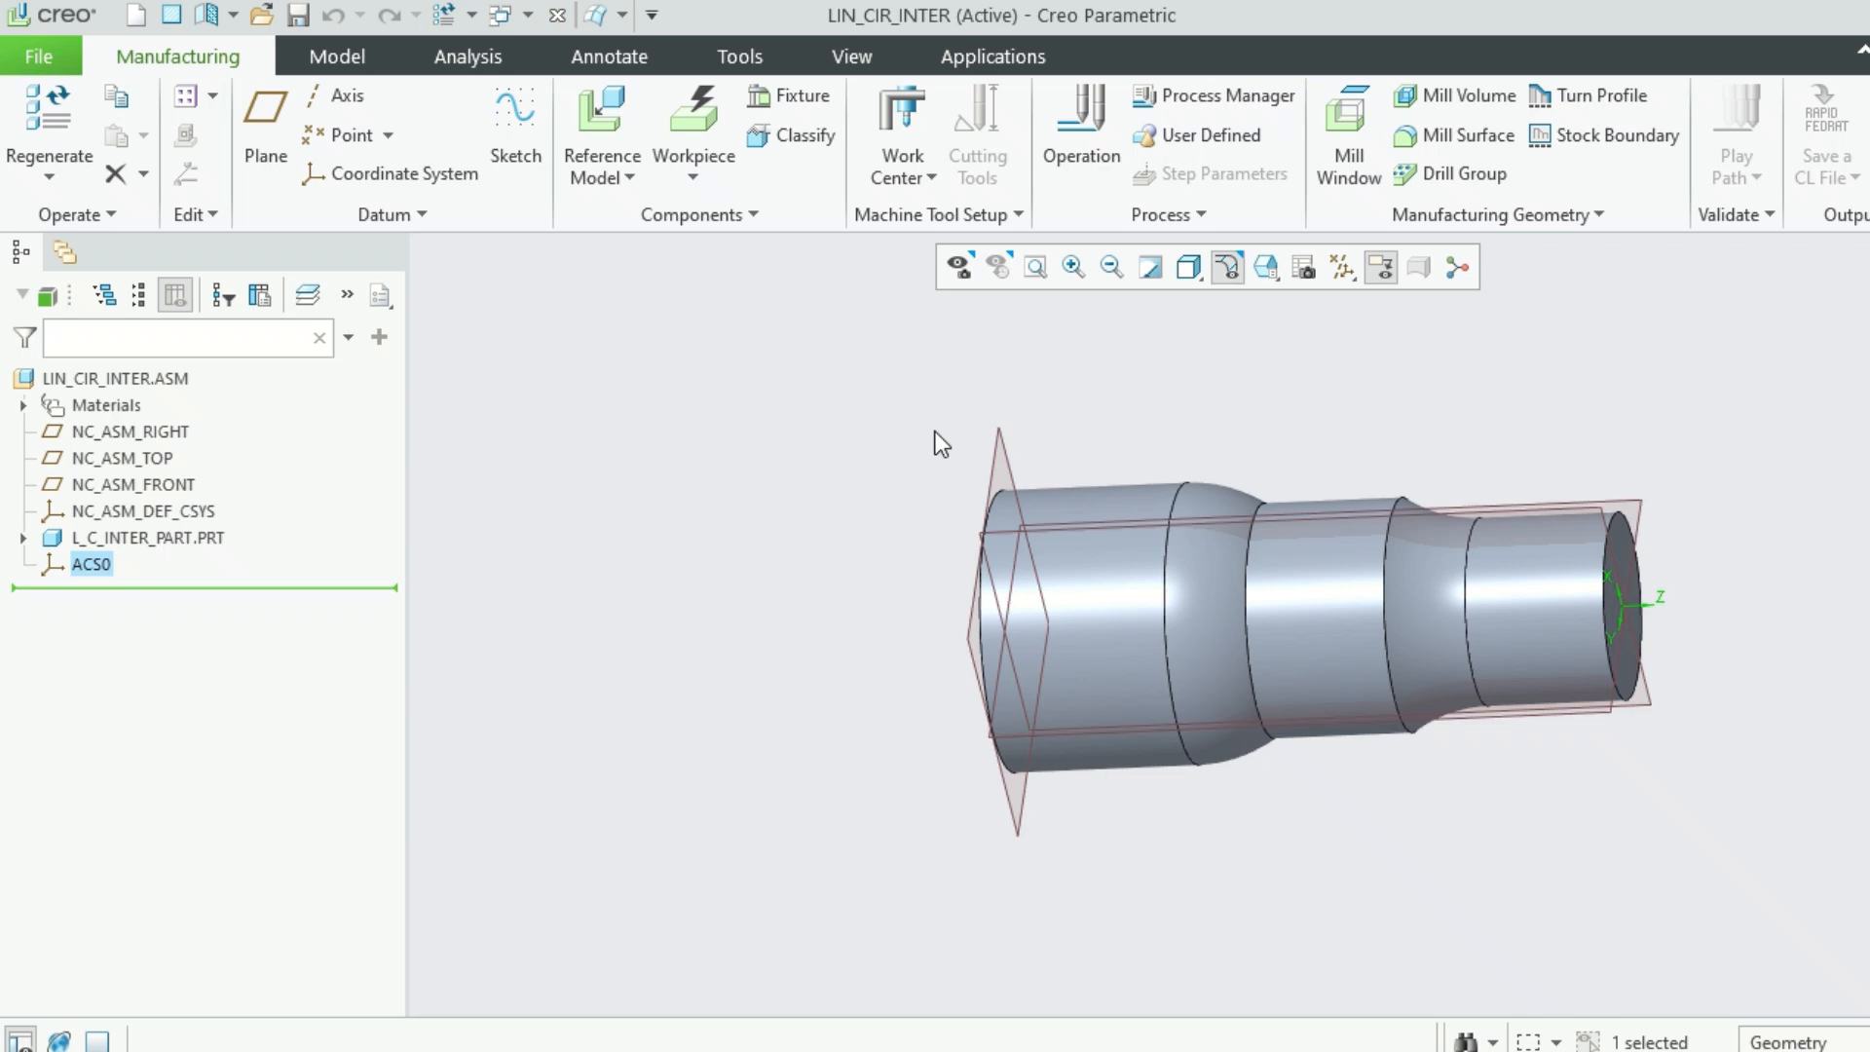
# Start an automatic workpiece for the reference model, placed on coordinate system ACS0 with a round shape
pyautogui.click(692, 178)
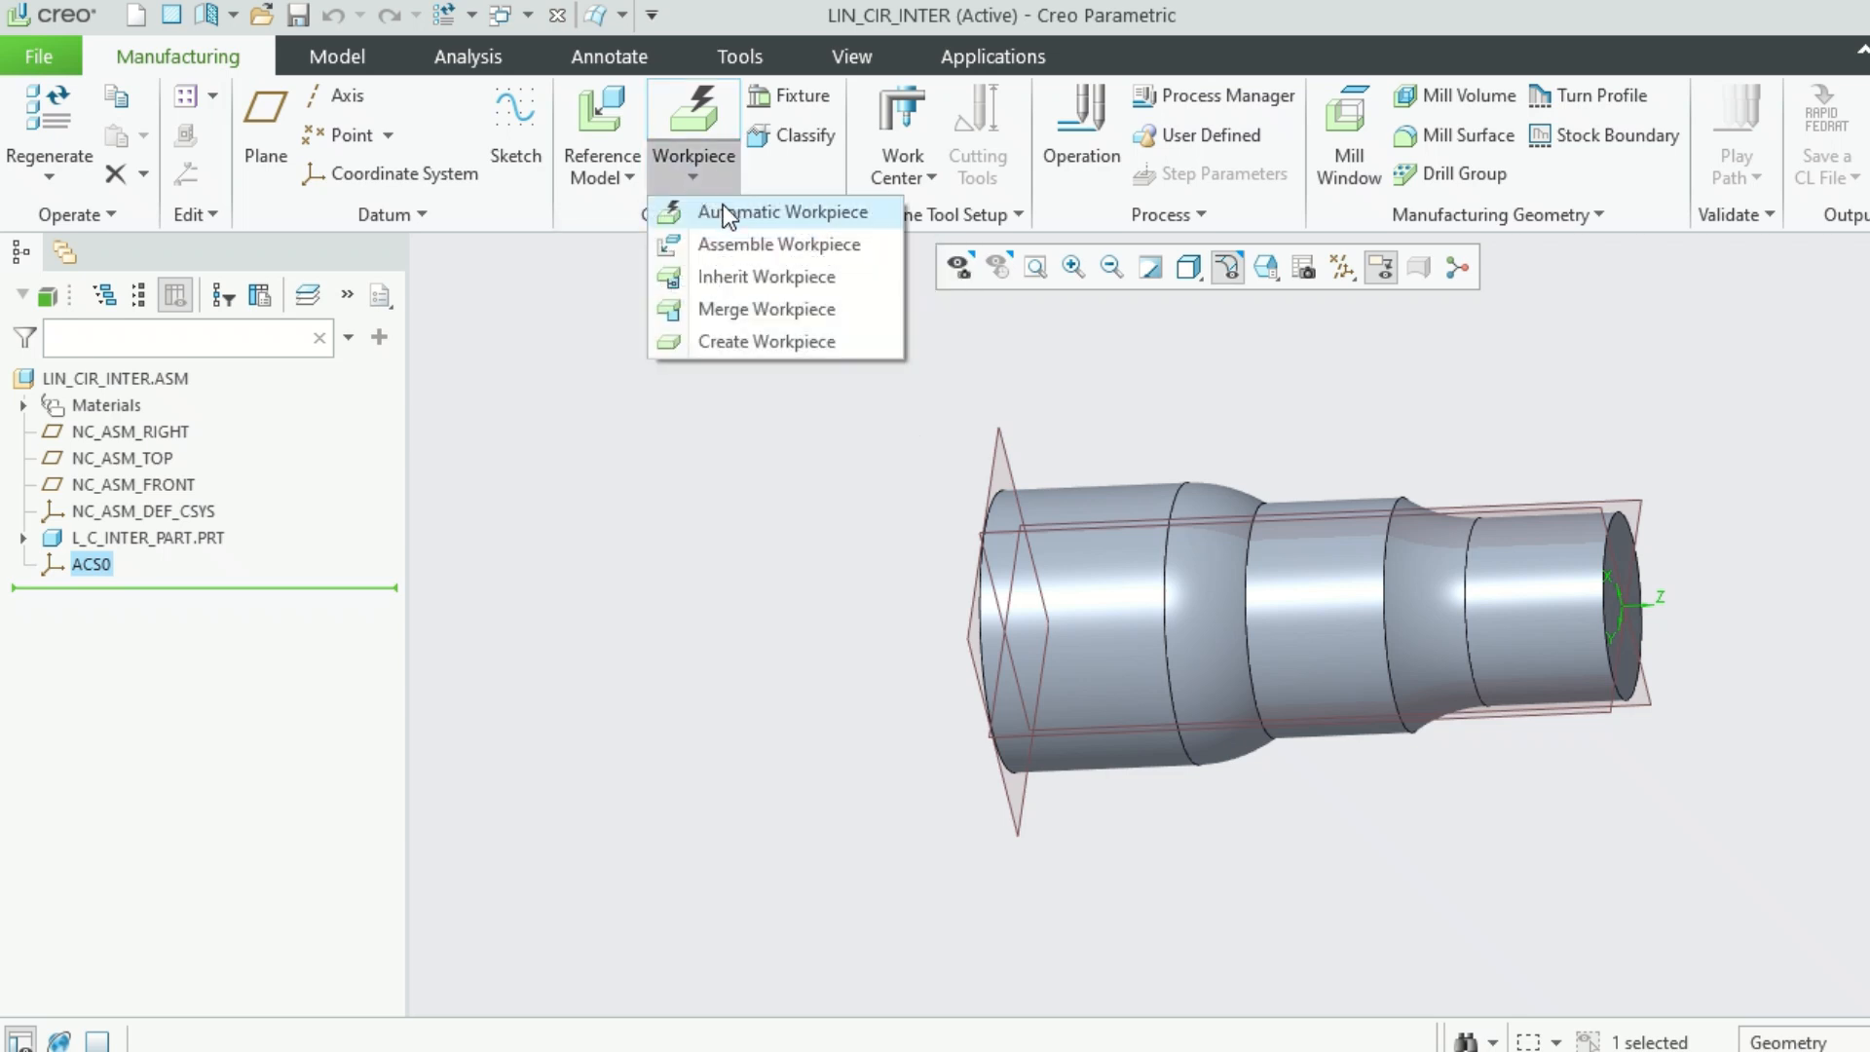
pyautogui.click(721, 208)
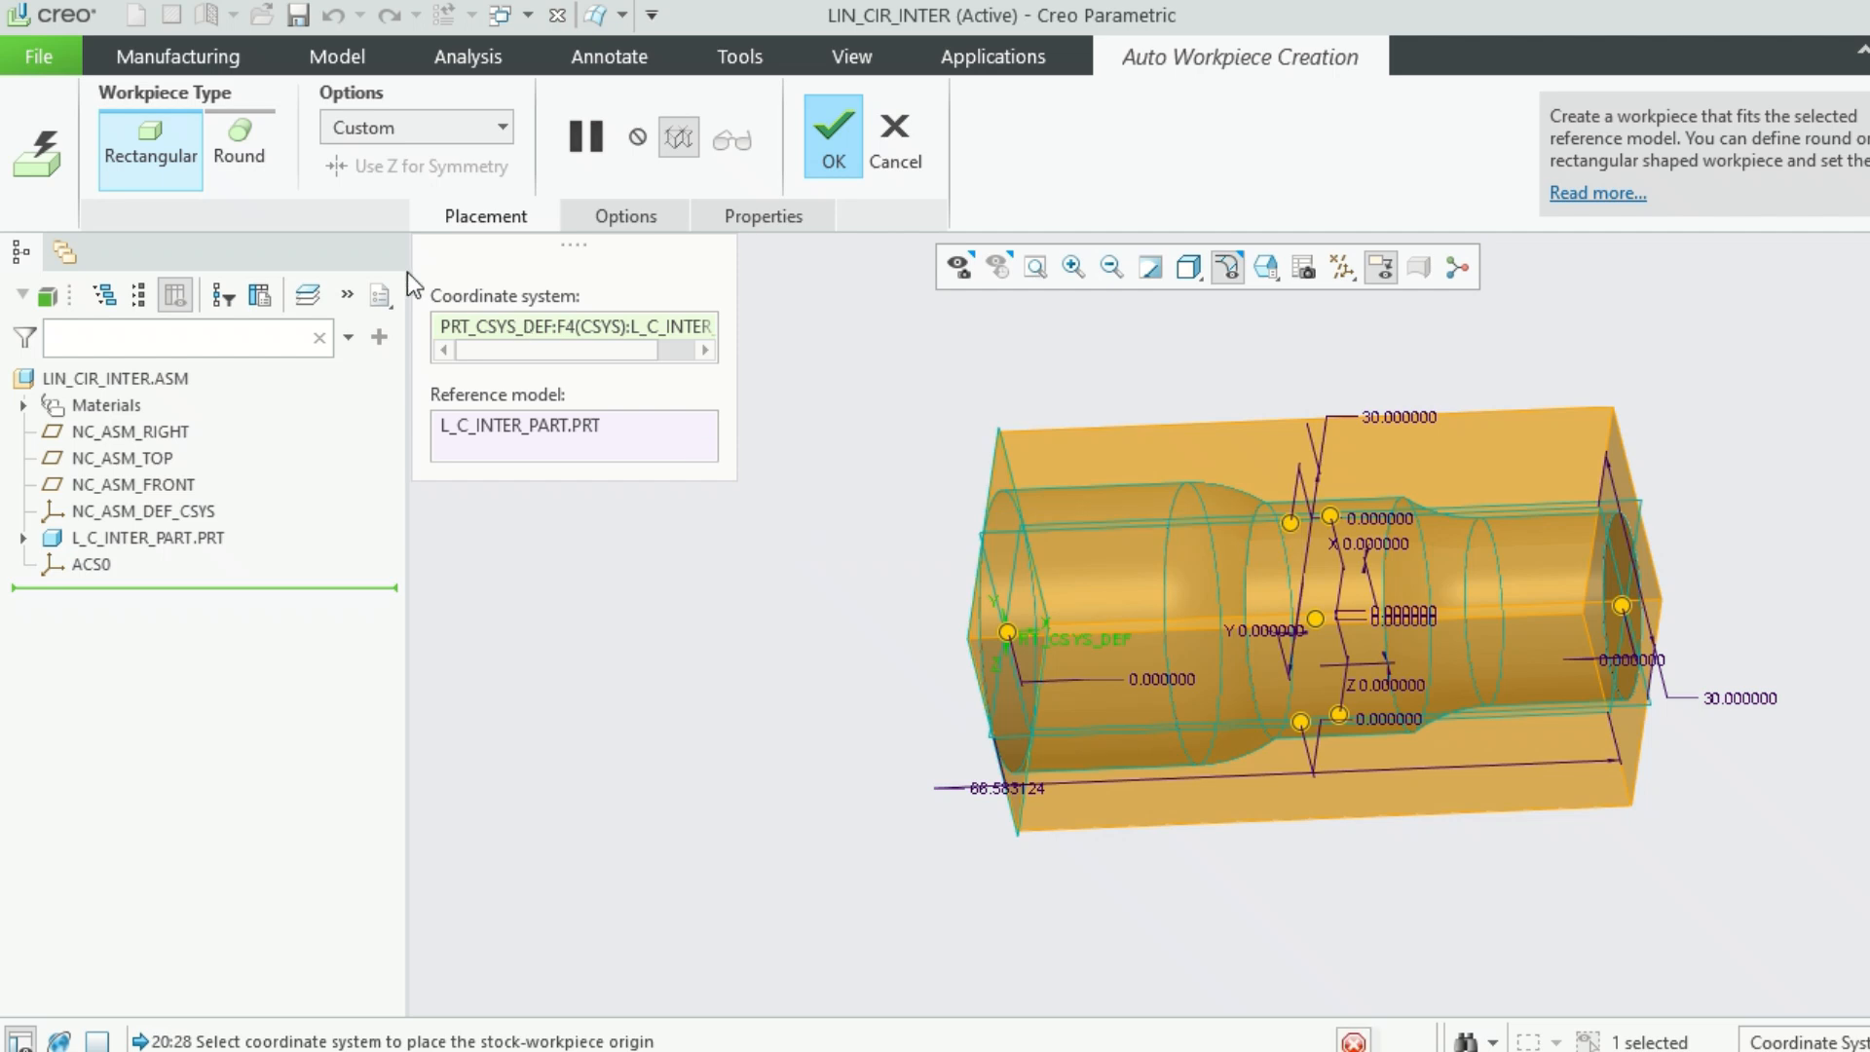
pyautogui.click(92, 565)
pyautogui.click(239, 146)
# Try to set the round workpiece's diameter to 32
pyautogui.doubleClick(1668, 398)
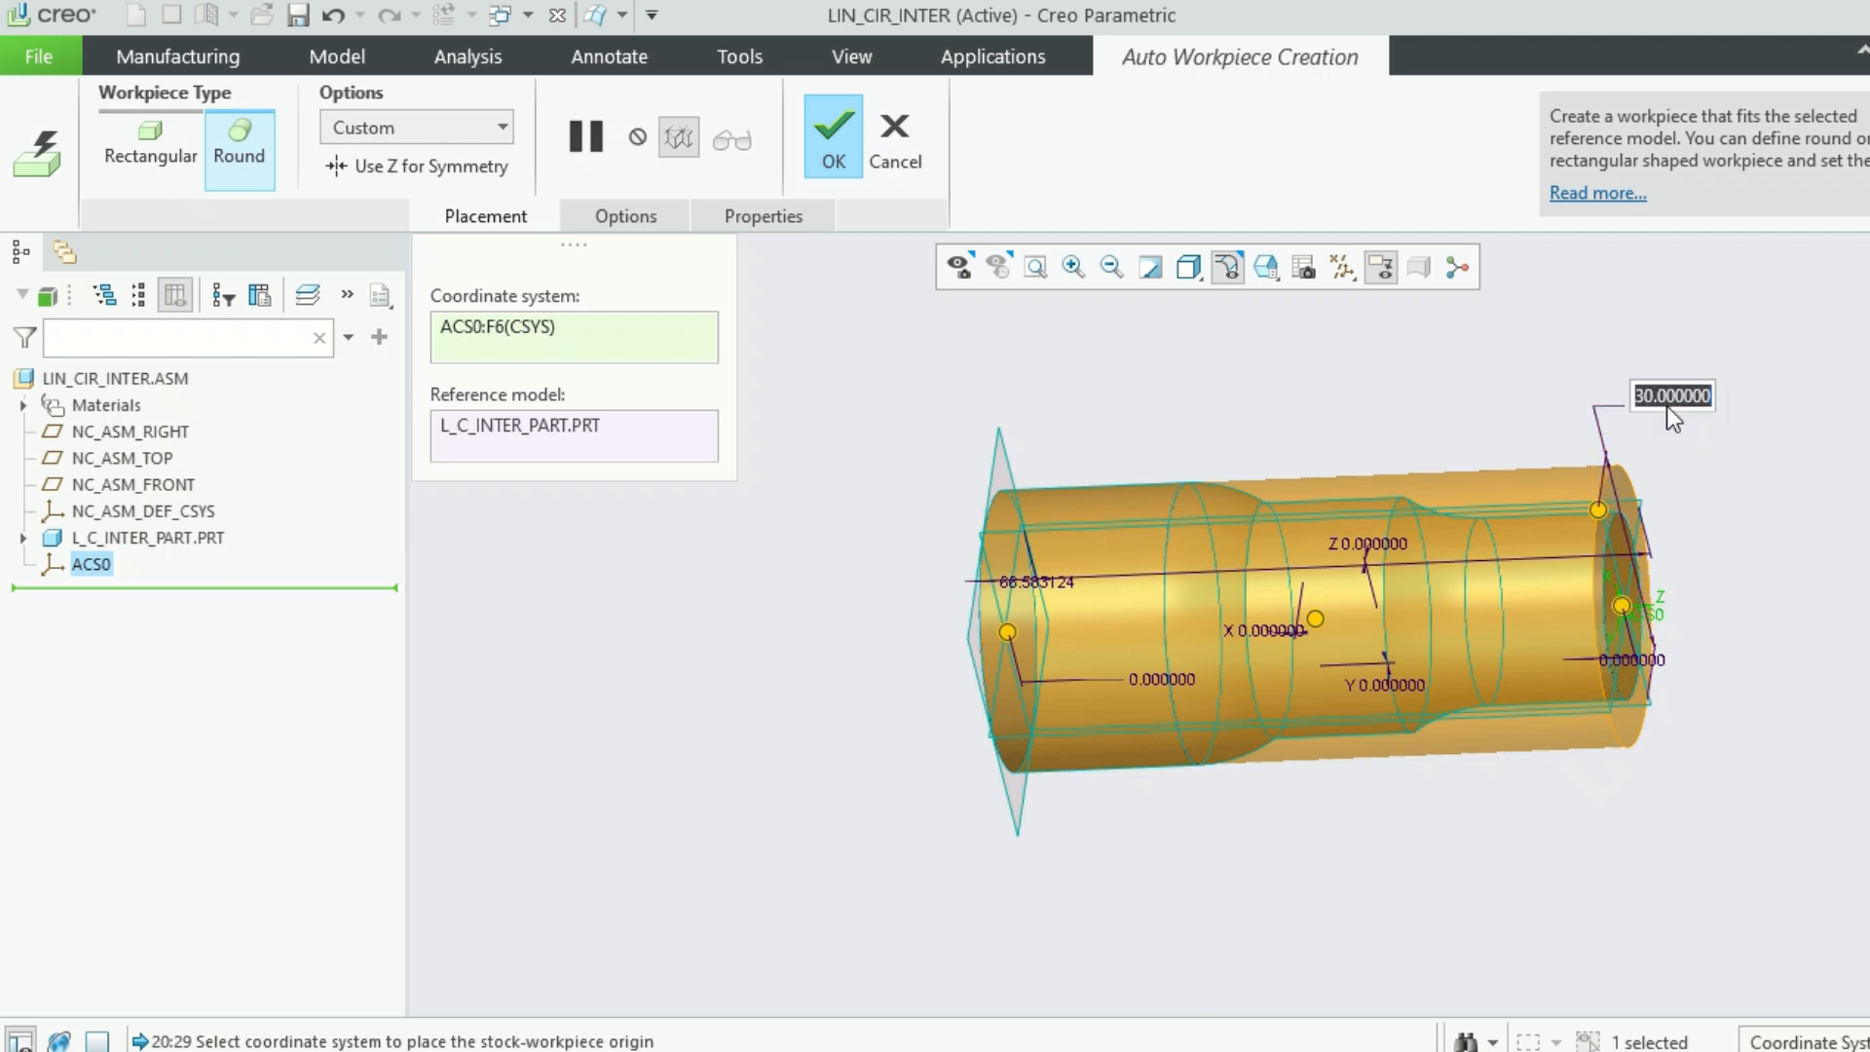
pyautogui.write('32')
pyautogui.press('Return')
# Set the round workpiece's overall length to 100
pyautogui.moveTo(1627, 584); pyautogui.dragTo(1648, 584, button='middle')
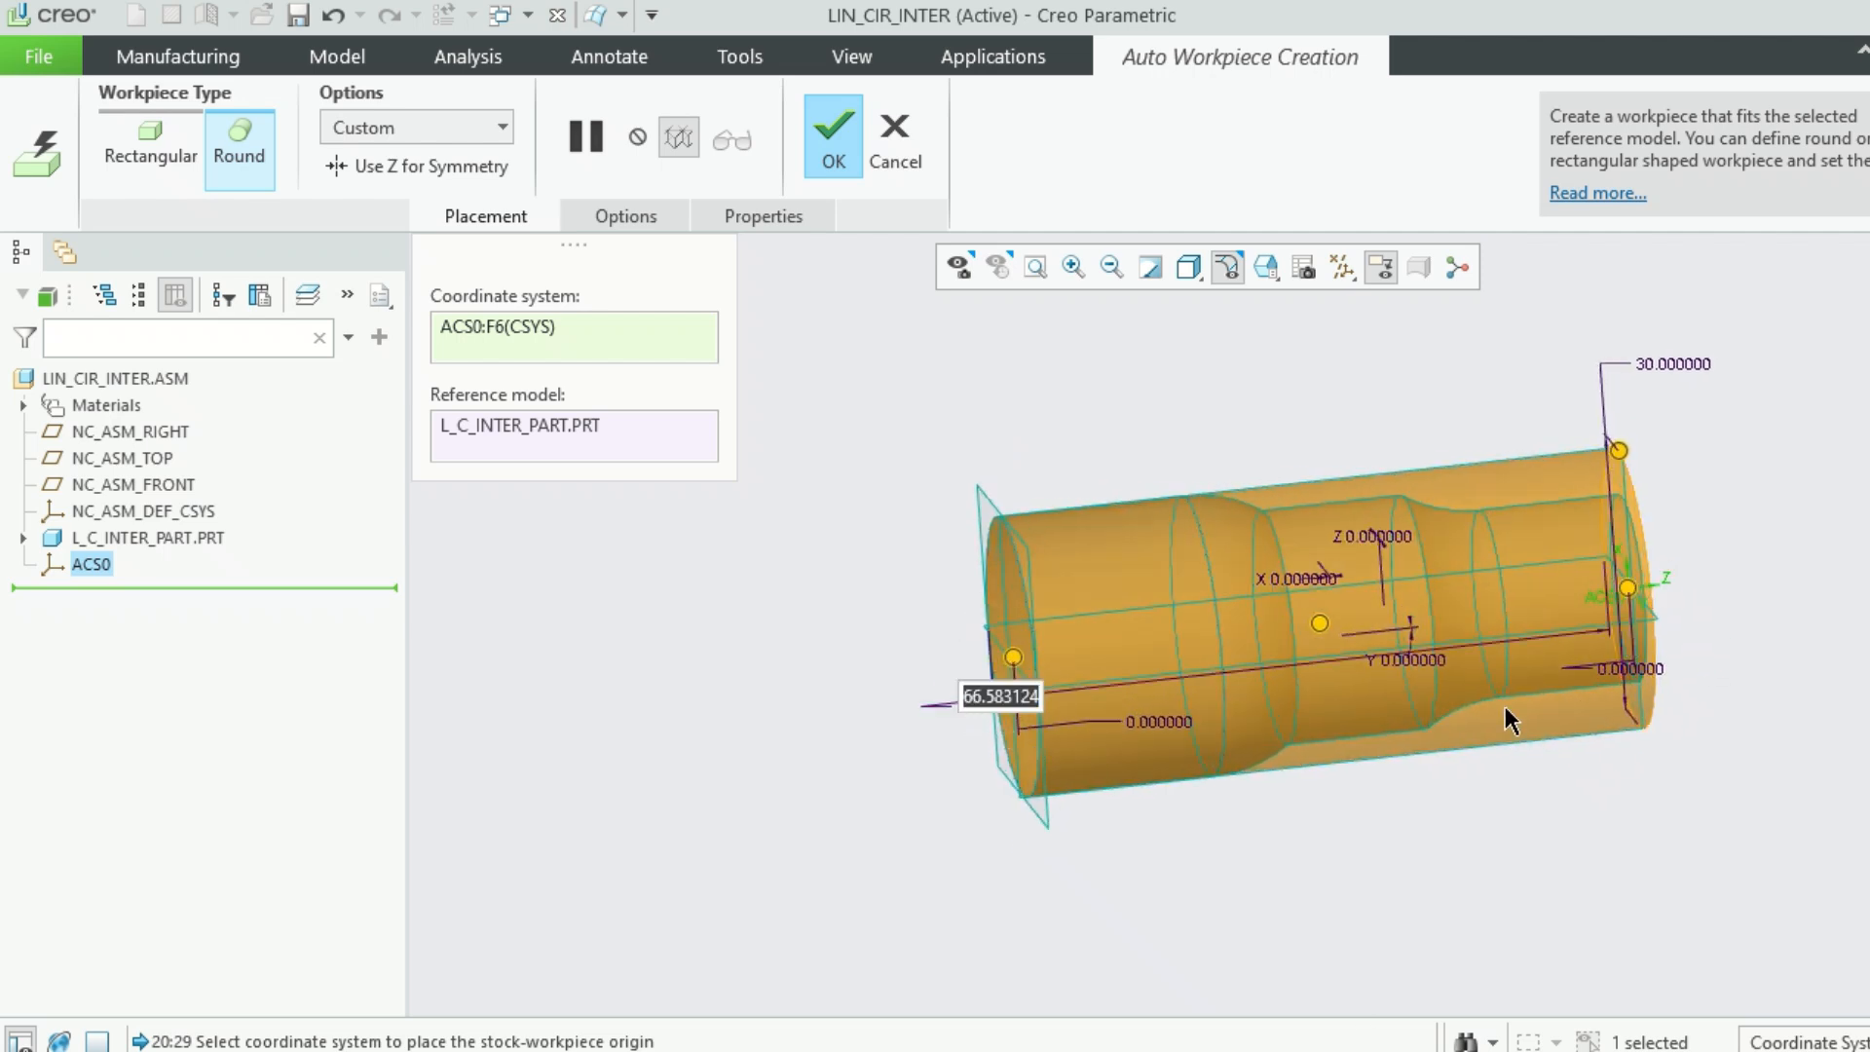
pyautogui.write('100')
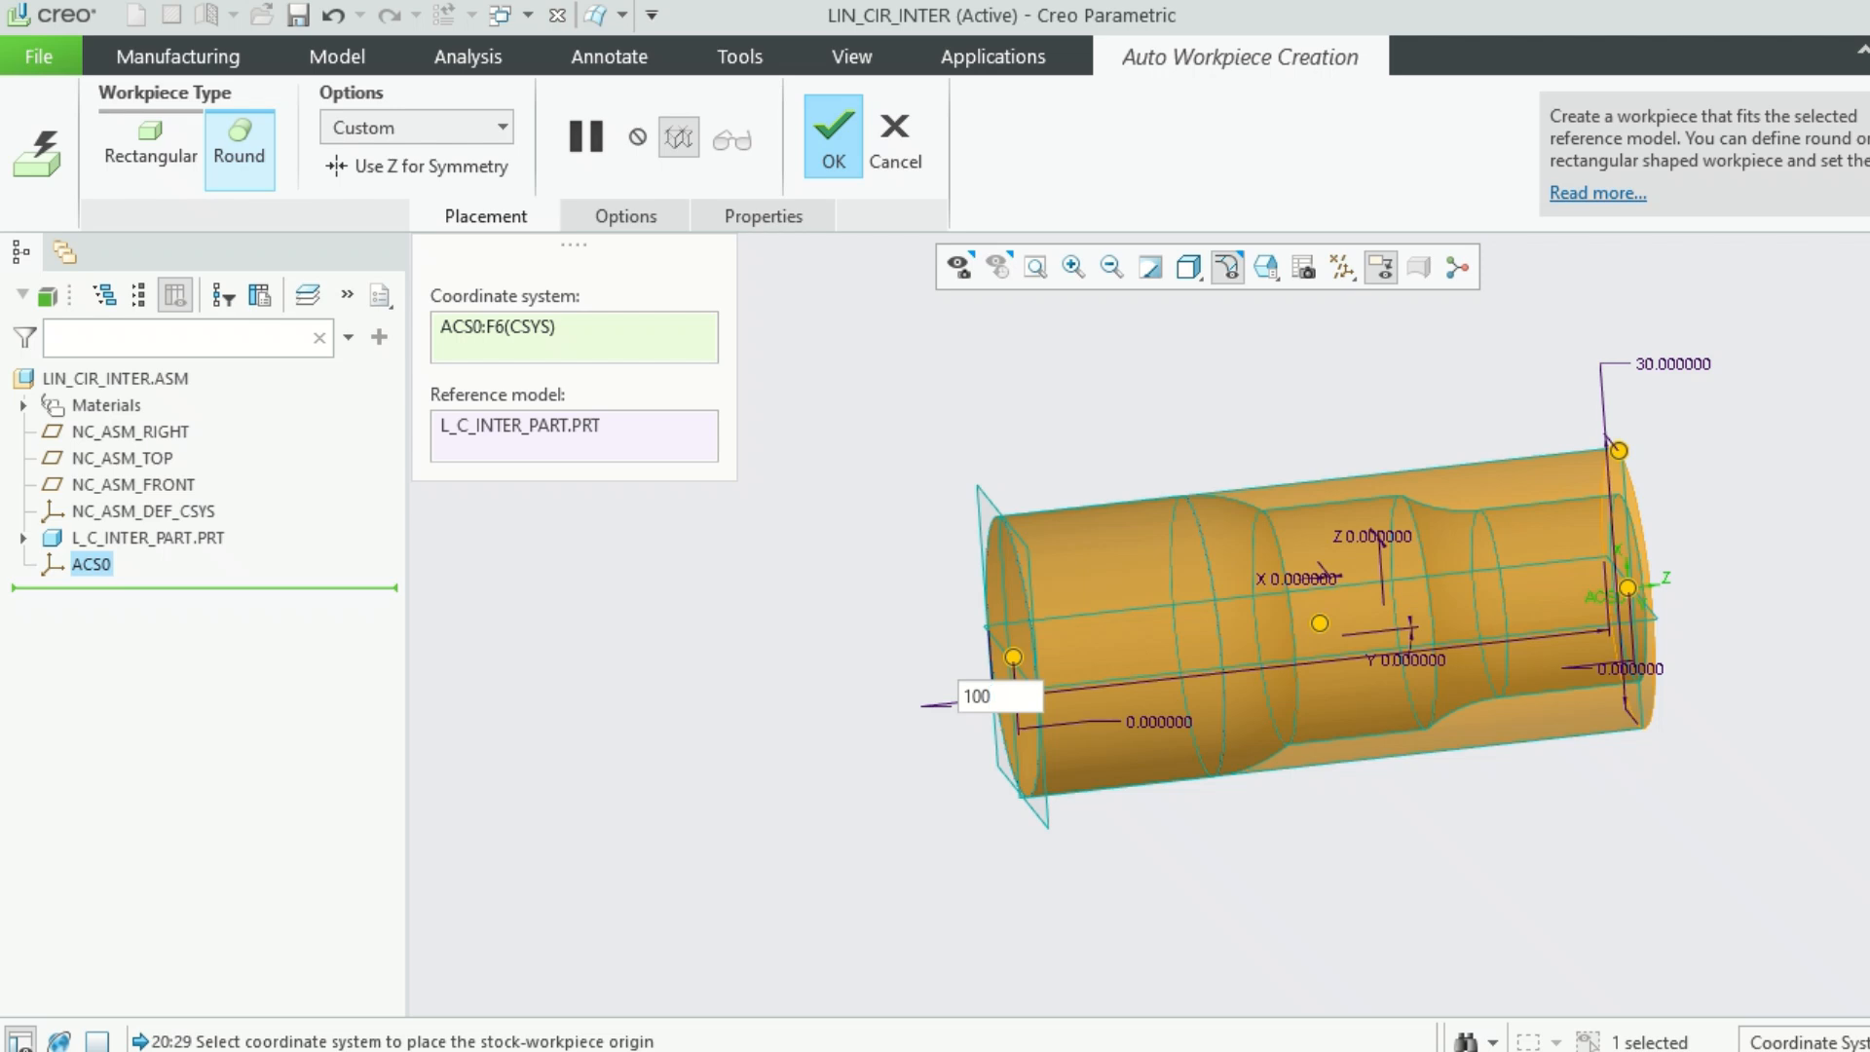
pyautogui.press('Return')
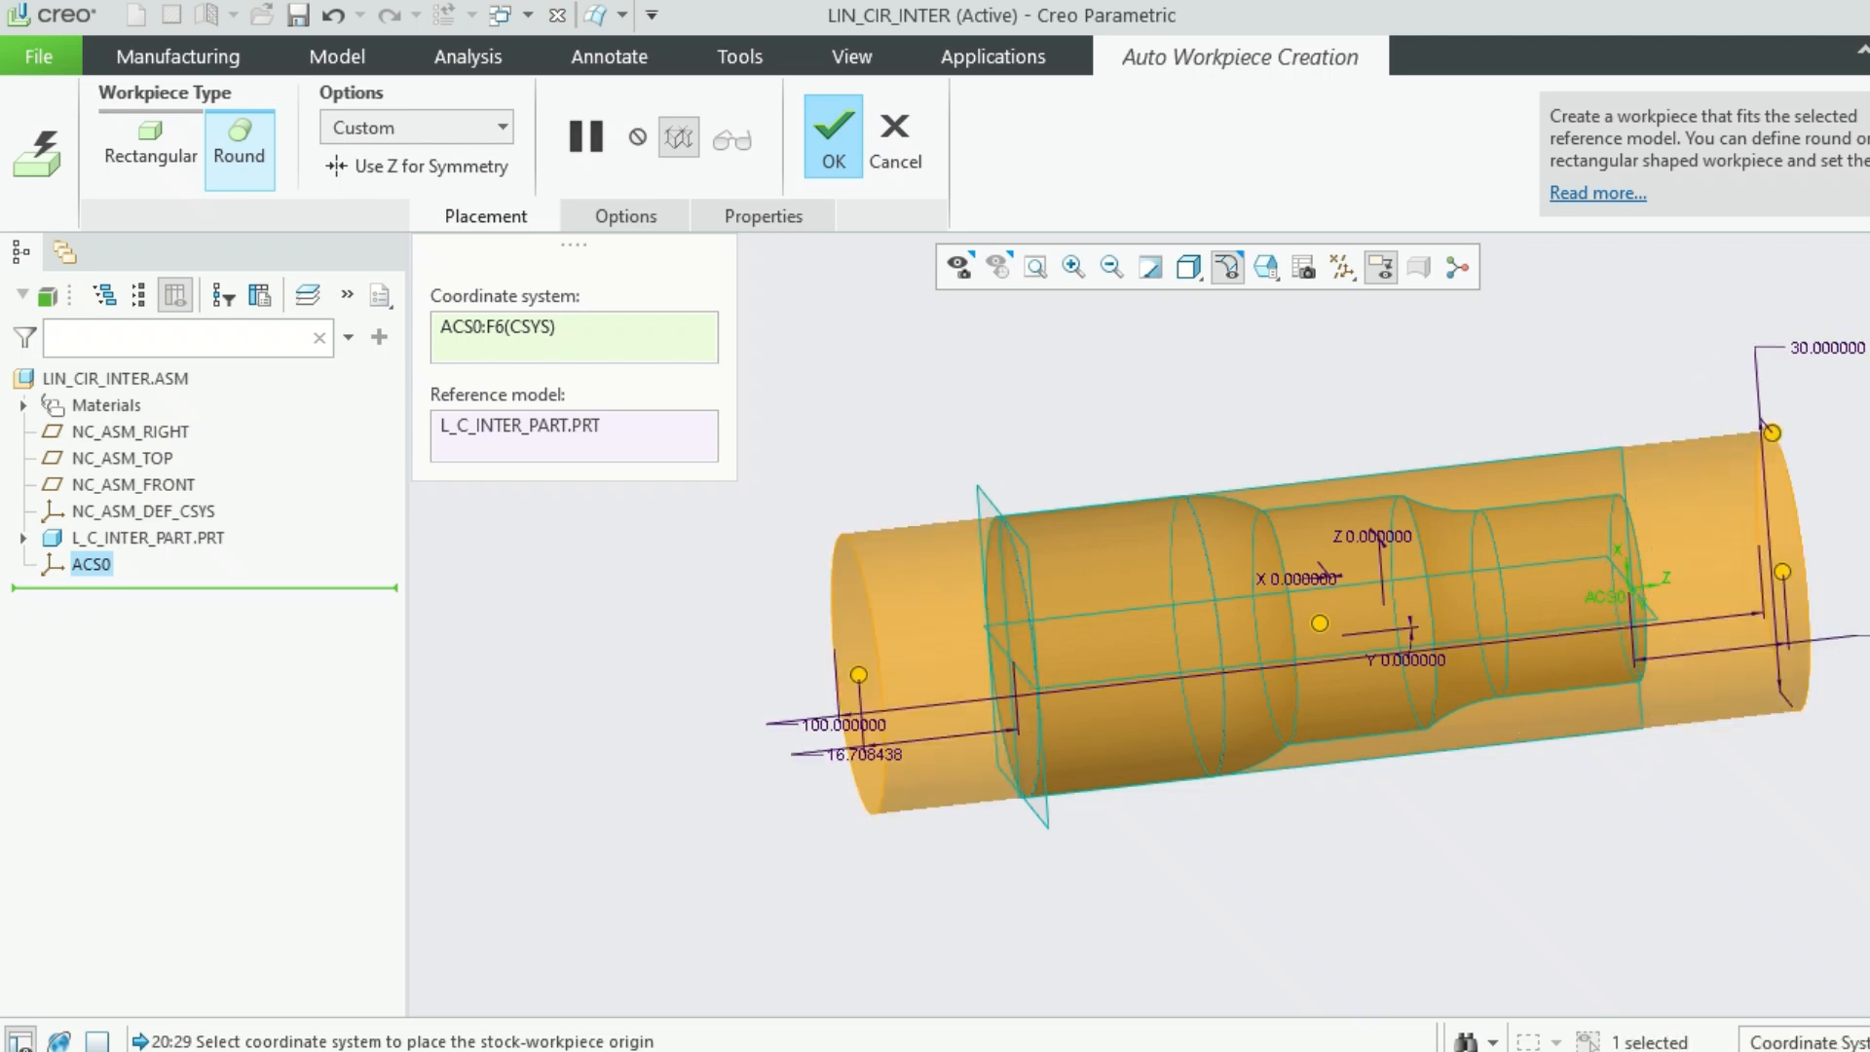
# Set the workpiece's length allowance beyond the small end face to 0
pyautogui.moveTo(1851, 720); pyautogui.dragTo(1858, 732, button='middle')
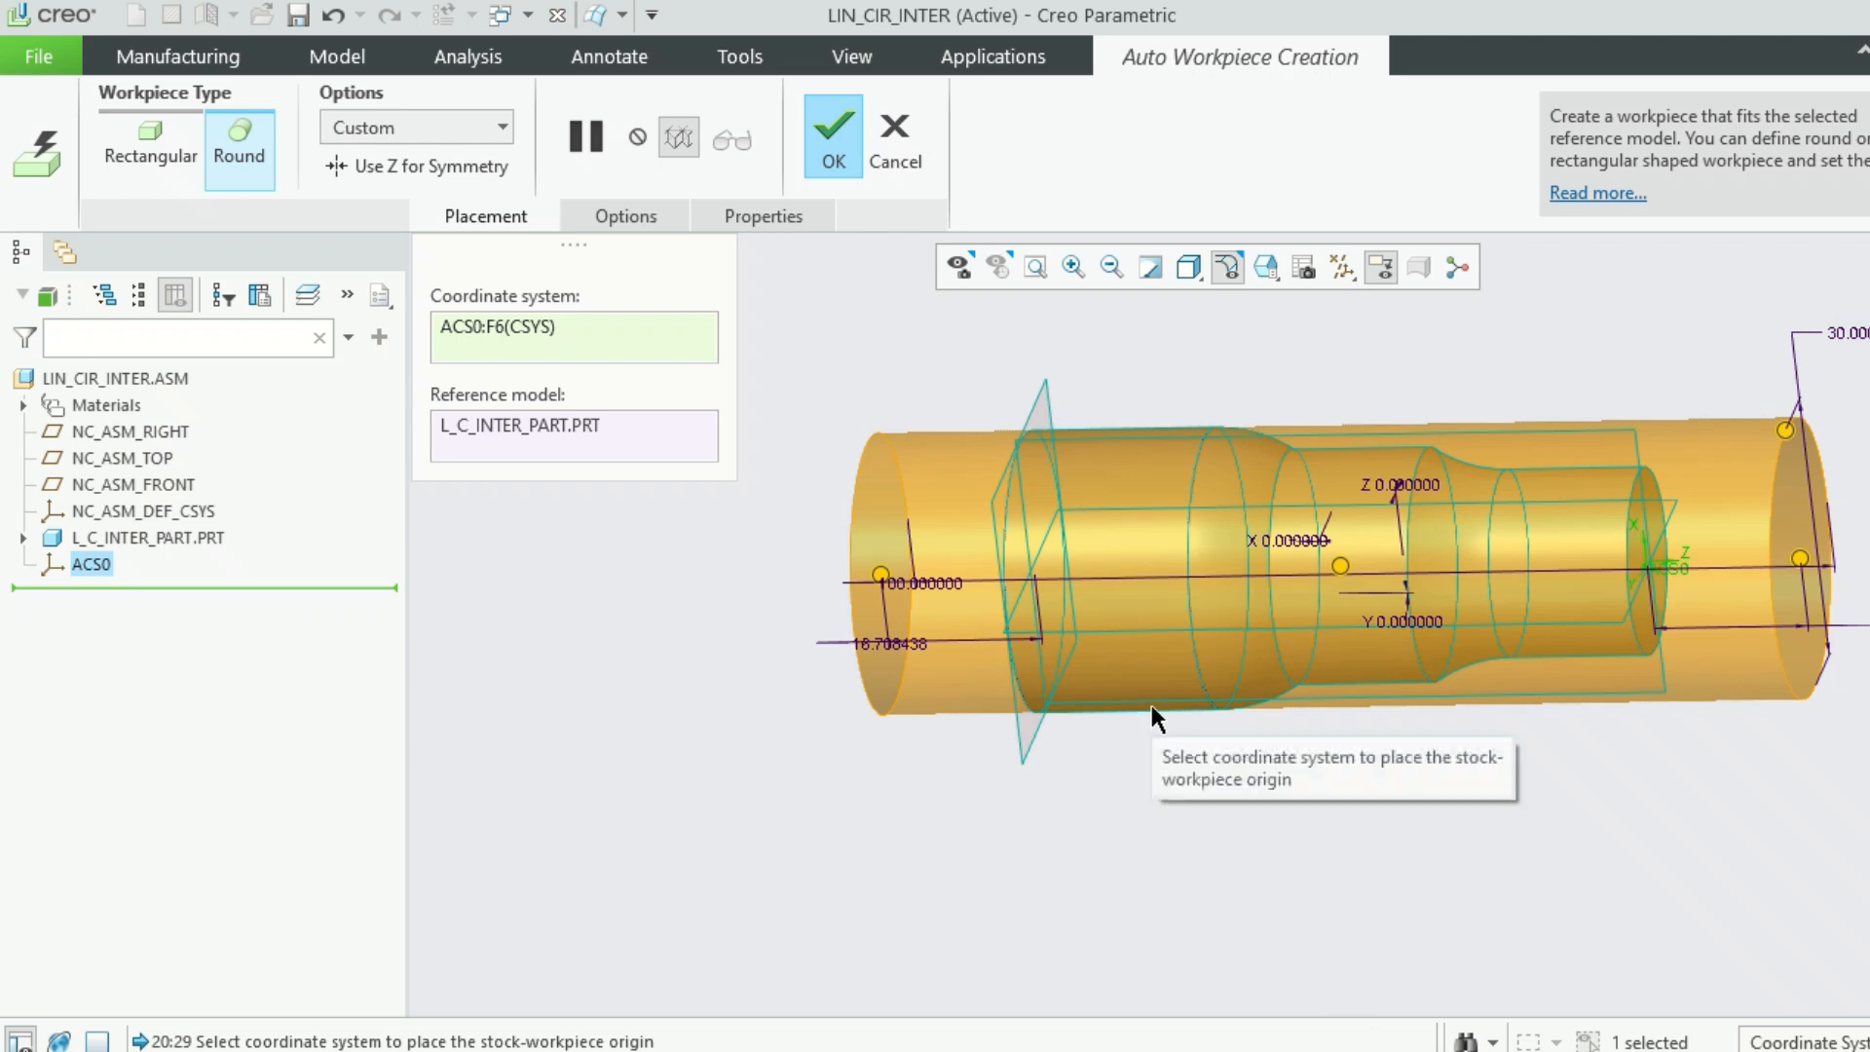
pyautogui.scroll(-2, 1154, 721)
pyautogui.scroll(2, 1639, 686)
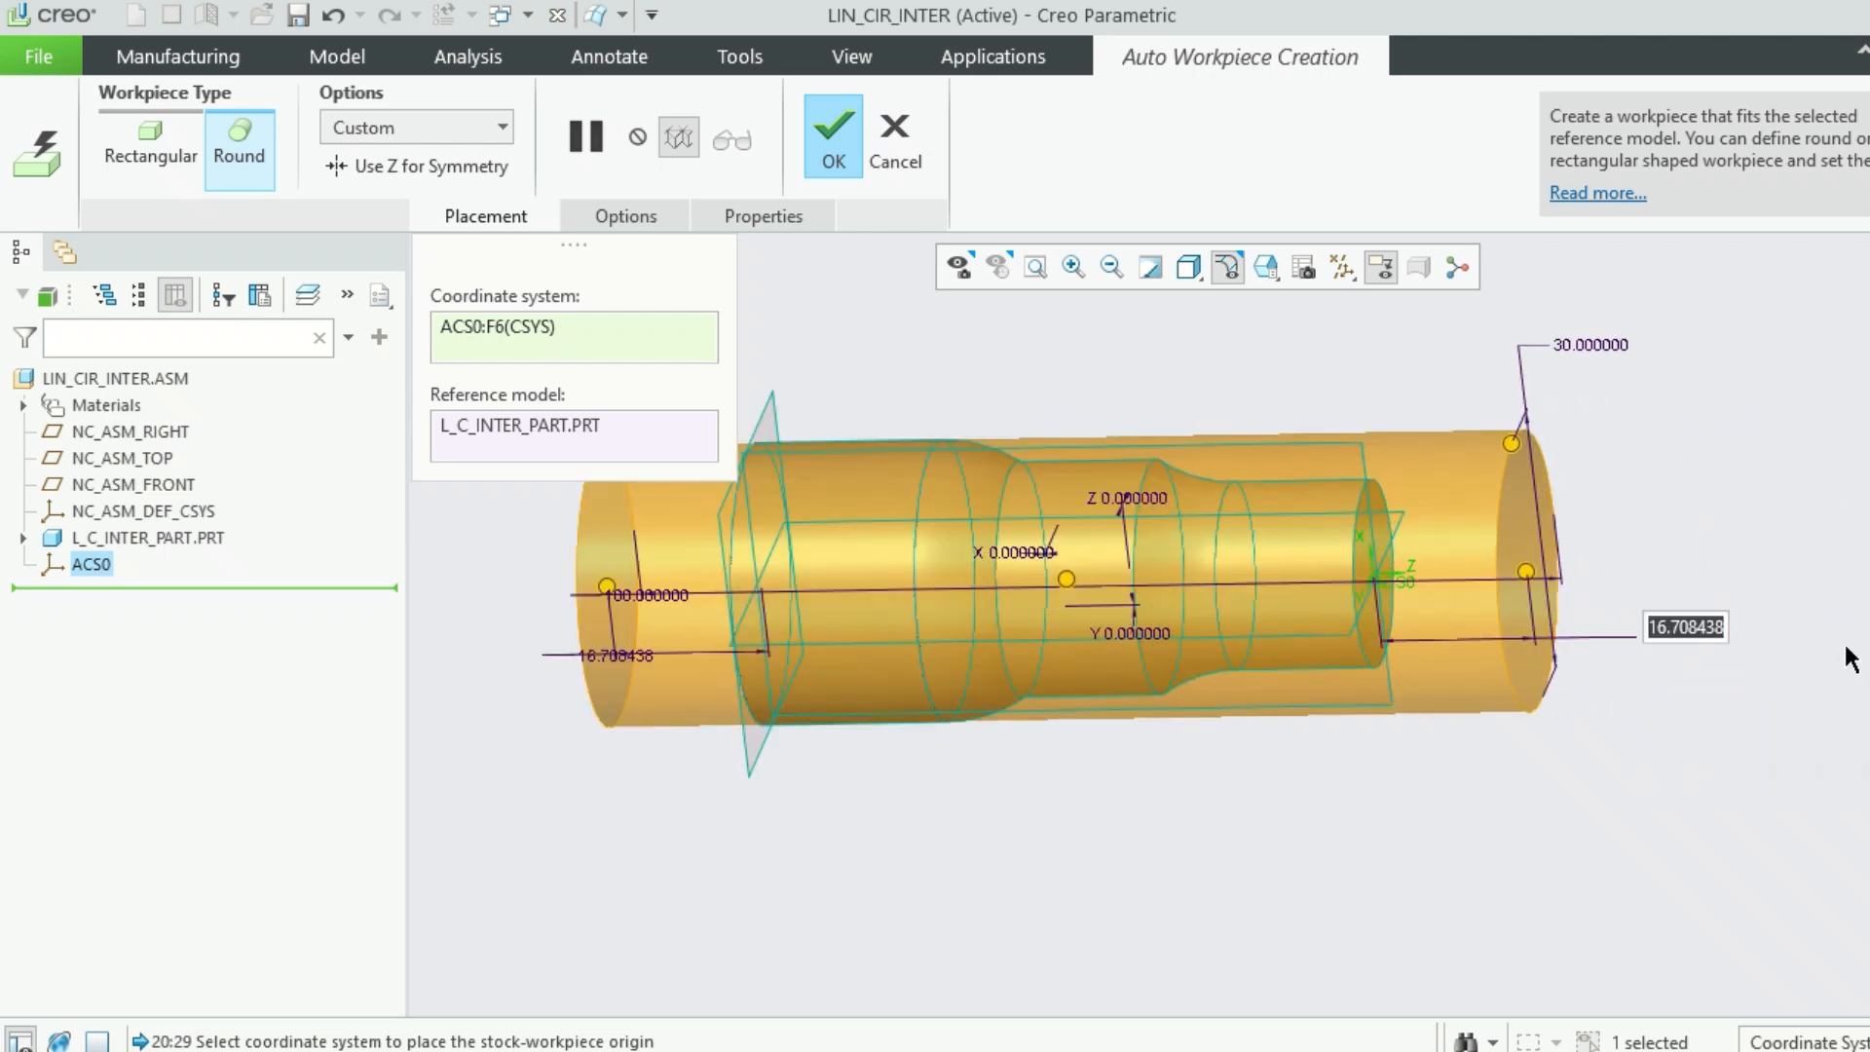
pyautogui.write('0')
pyautogui.press('Return')
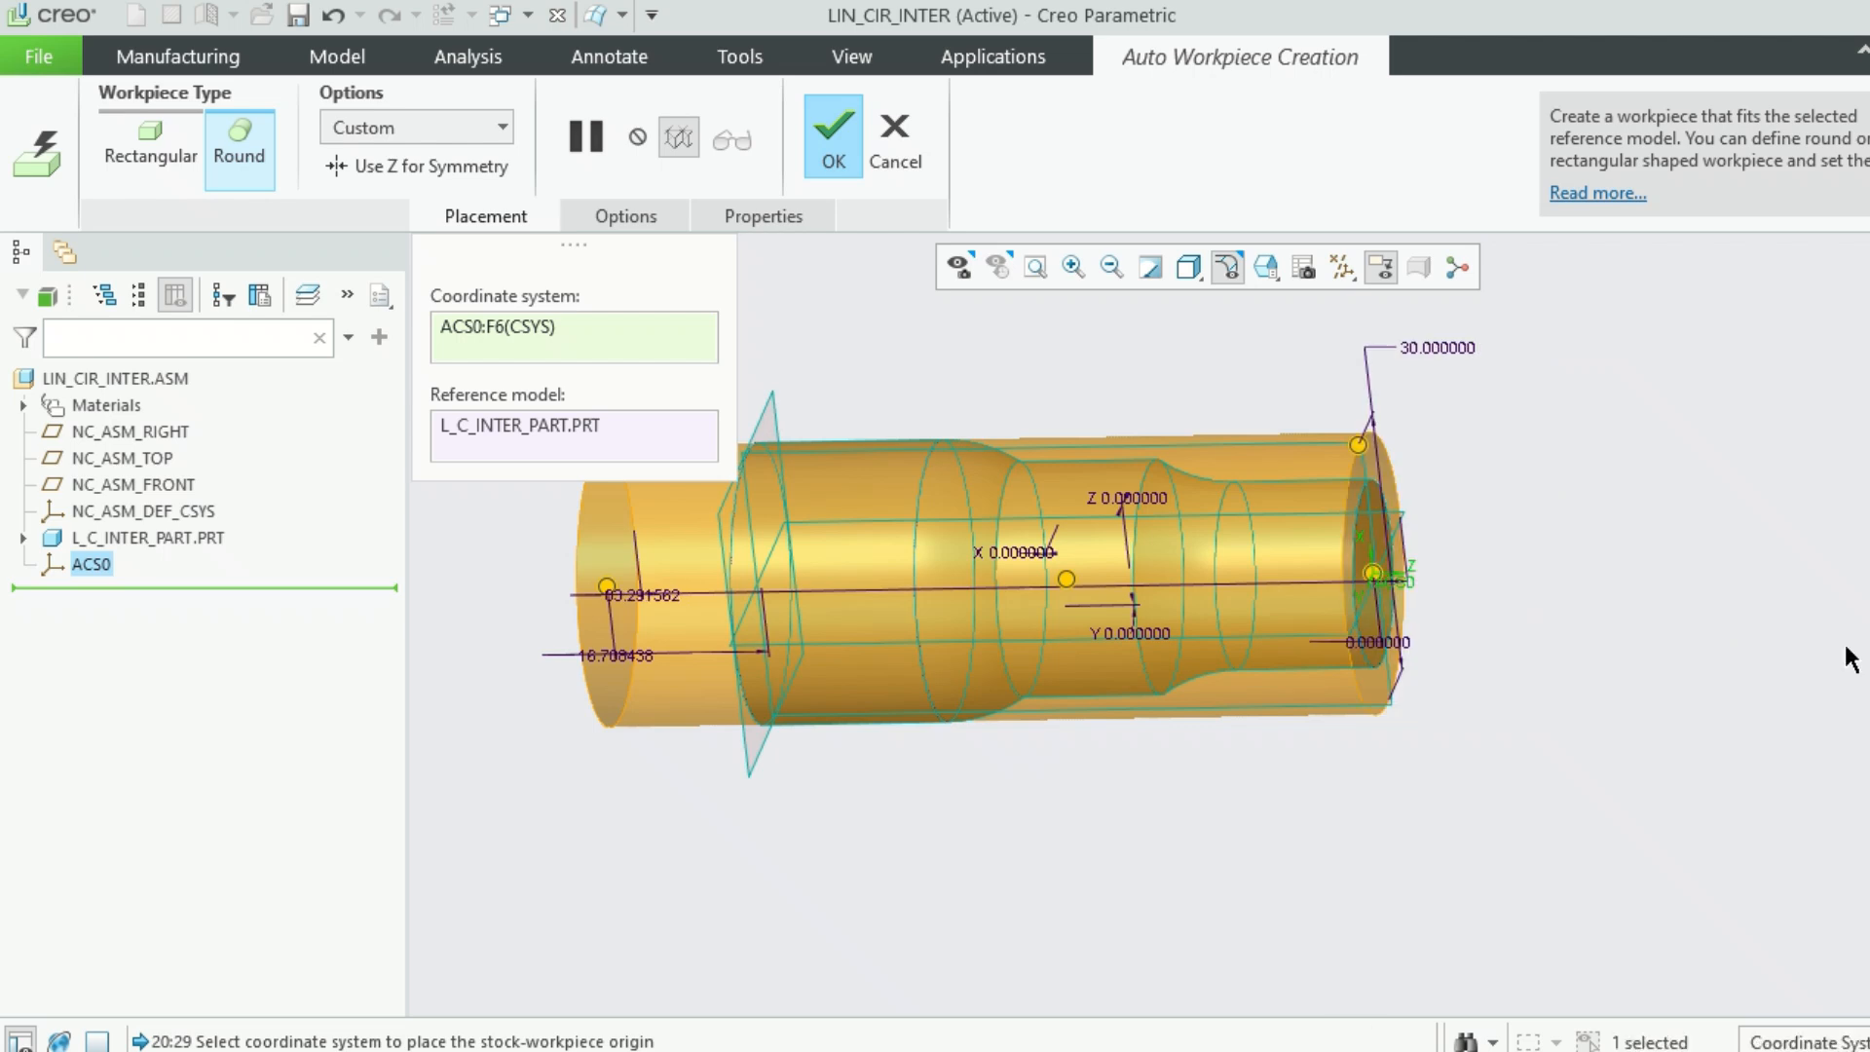
# Set the workpiece's overall length to 100 again to restore the full stock length
pyautogui.scroll(1, 1804, 691)
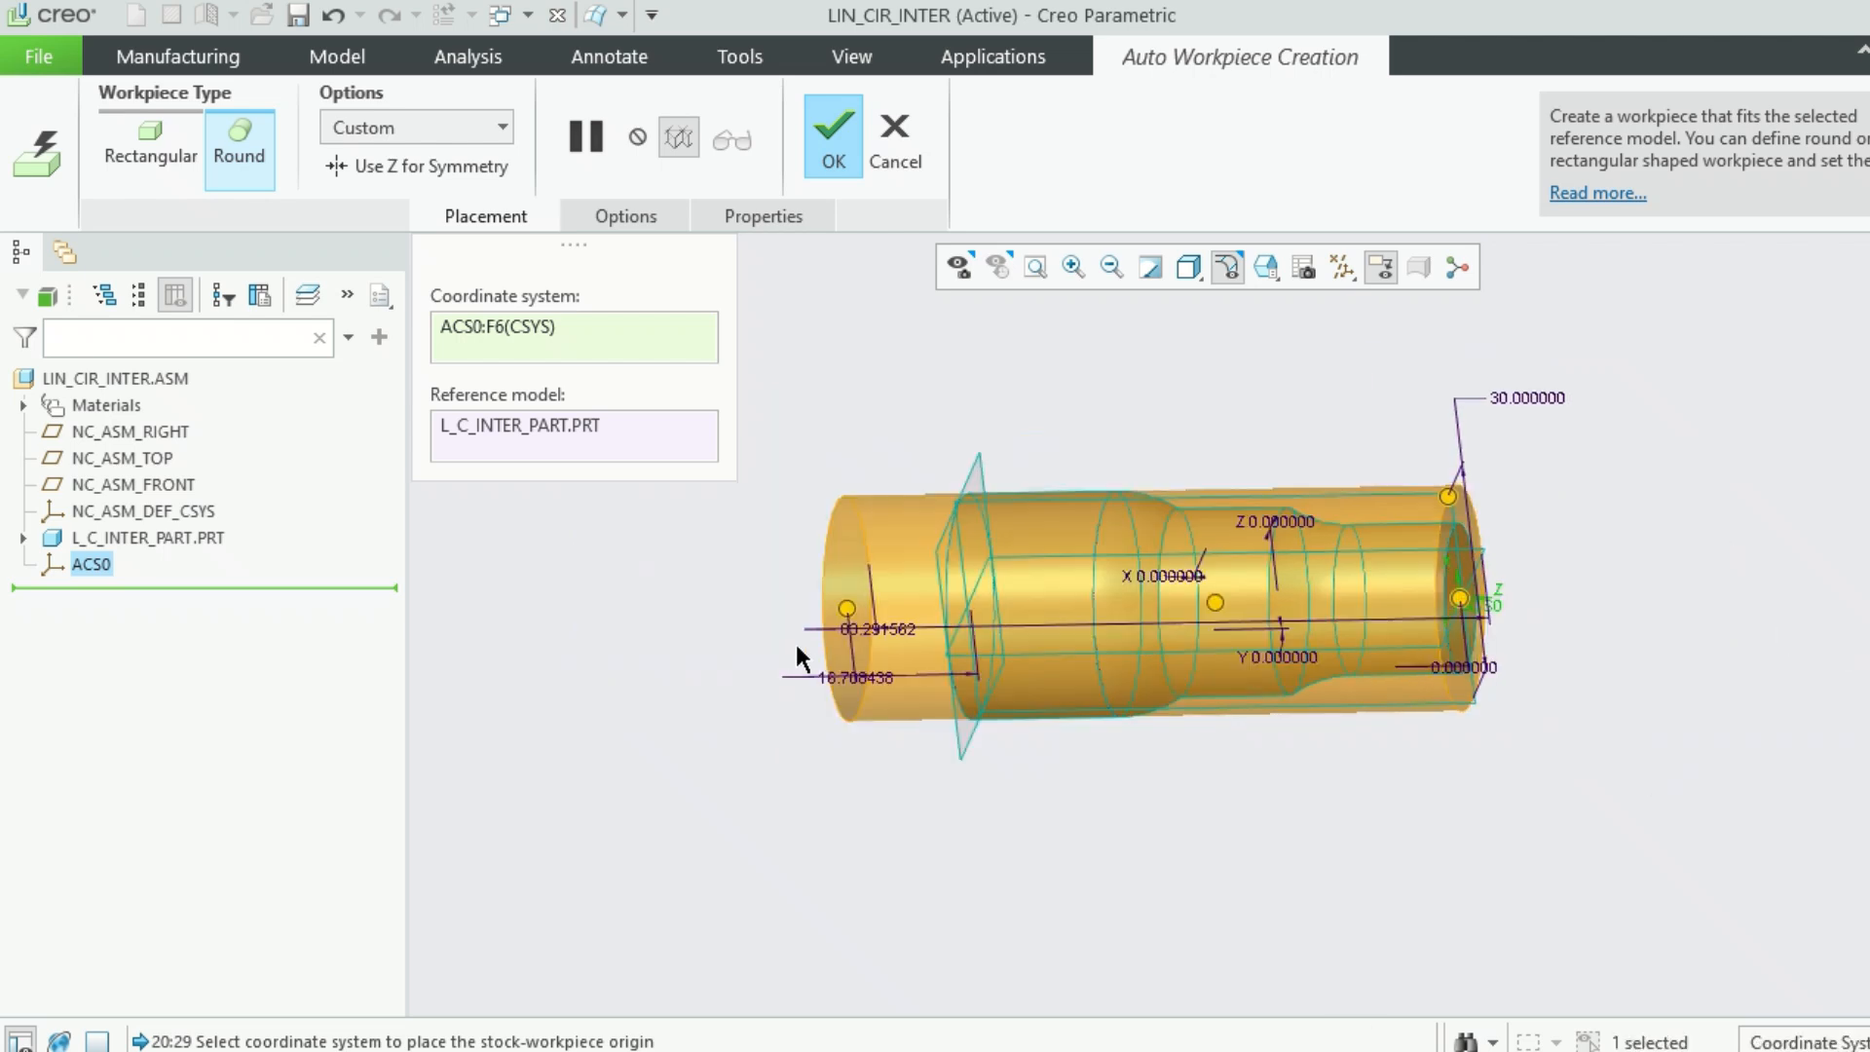
pyautogui.scroll(-1, 818, 653)
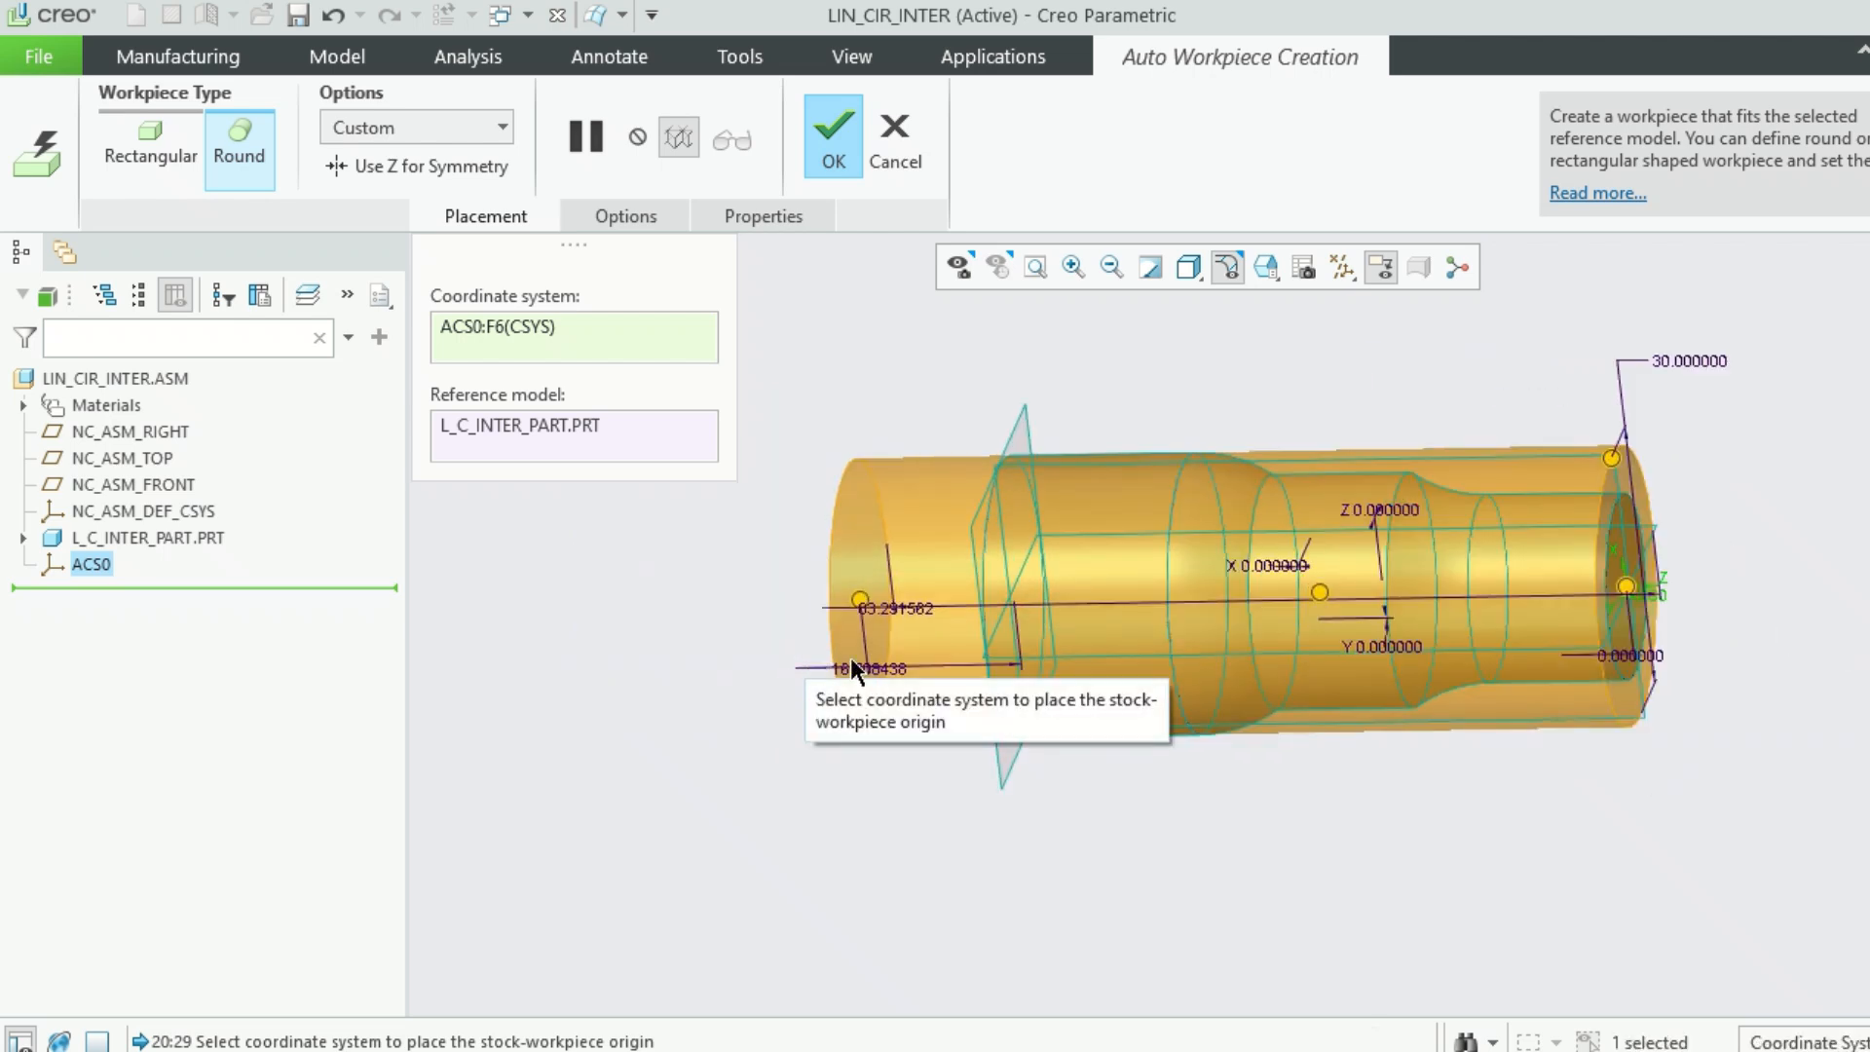
pyautogui.doubleClick(898, 607)
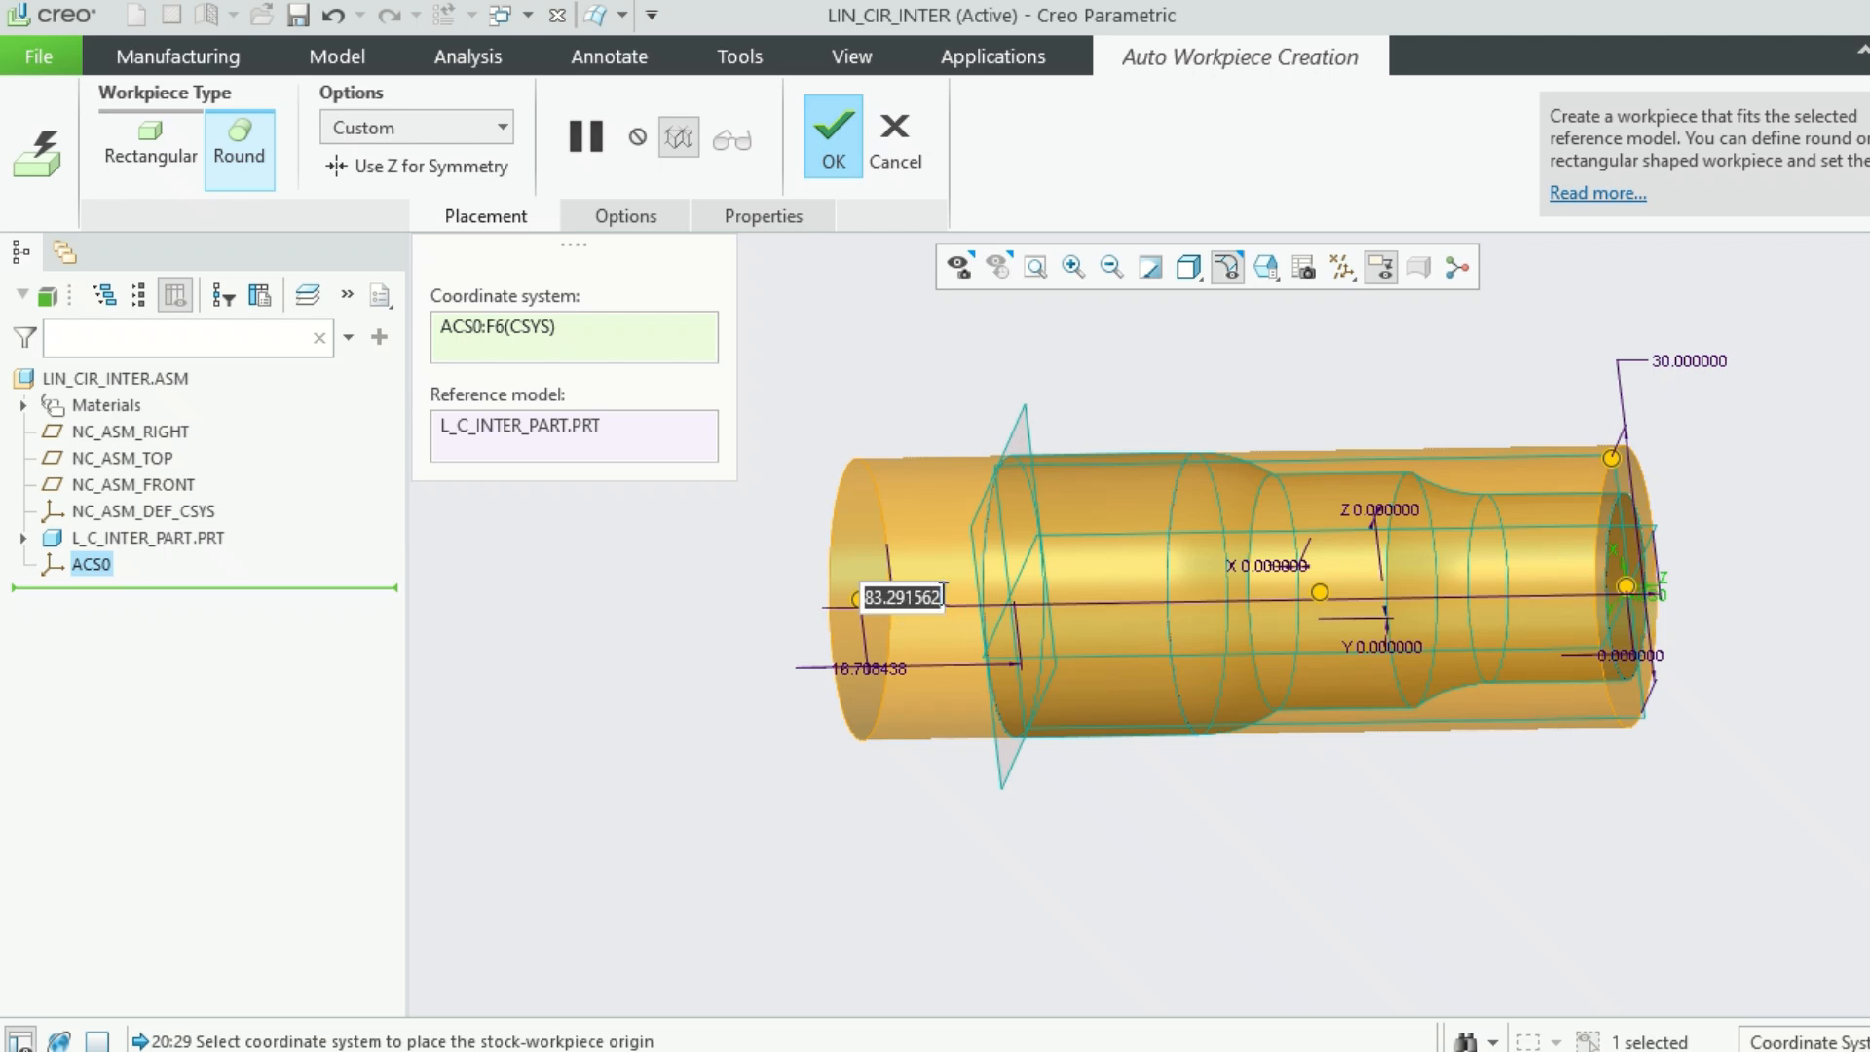
pyautogui.write('10')
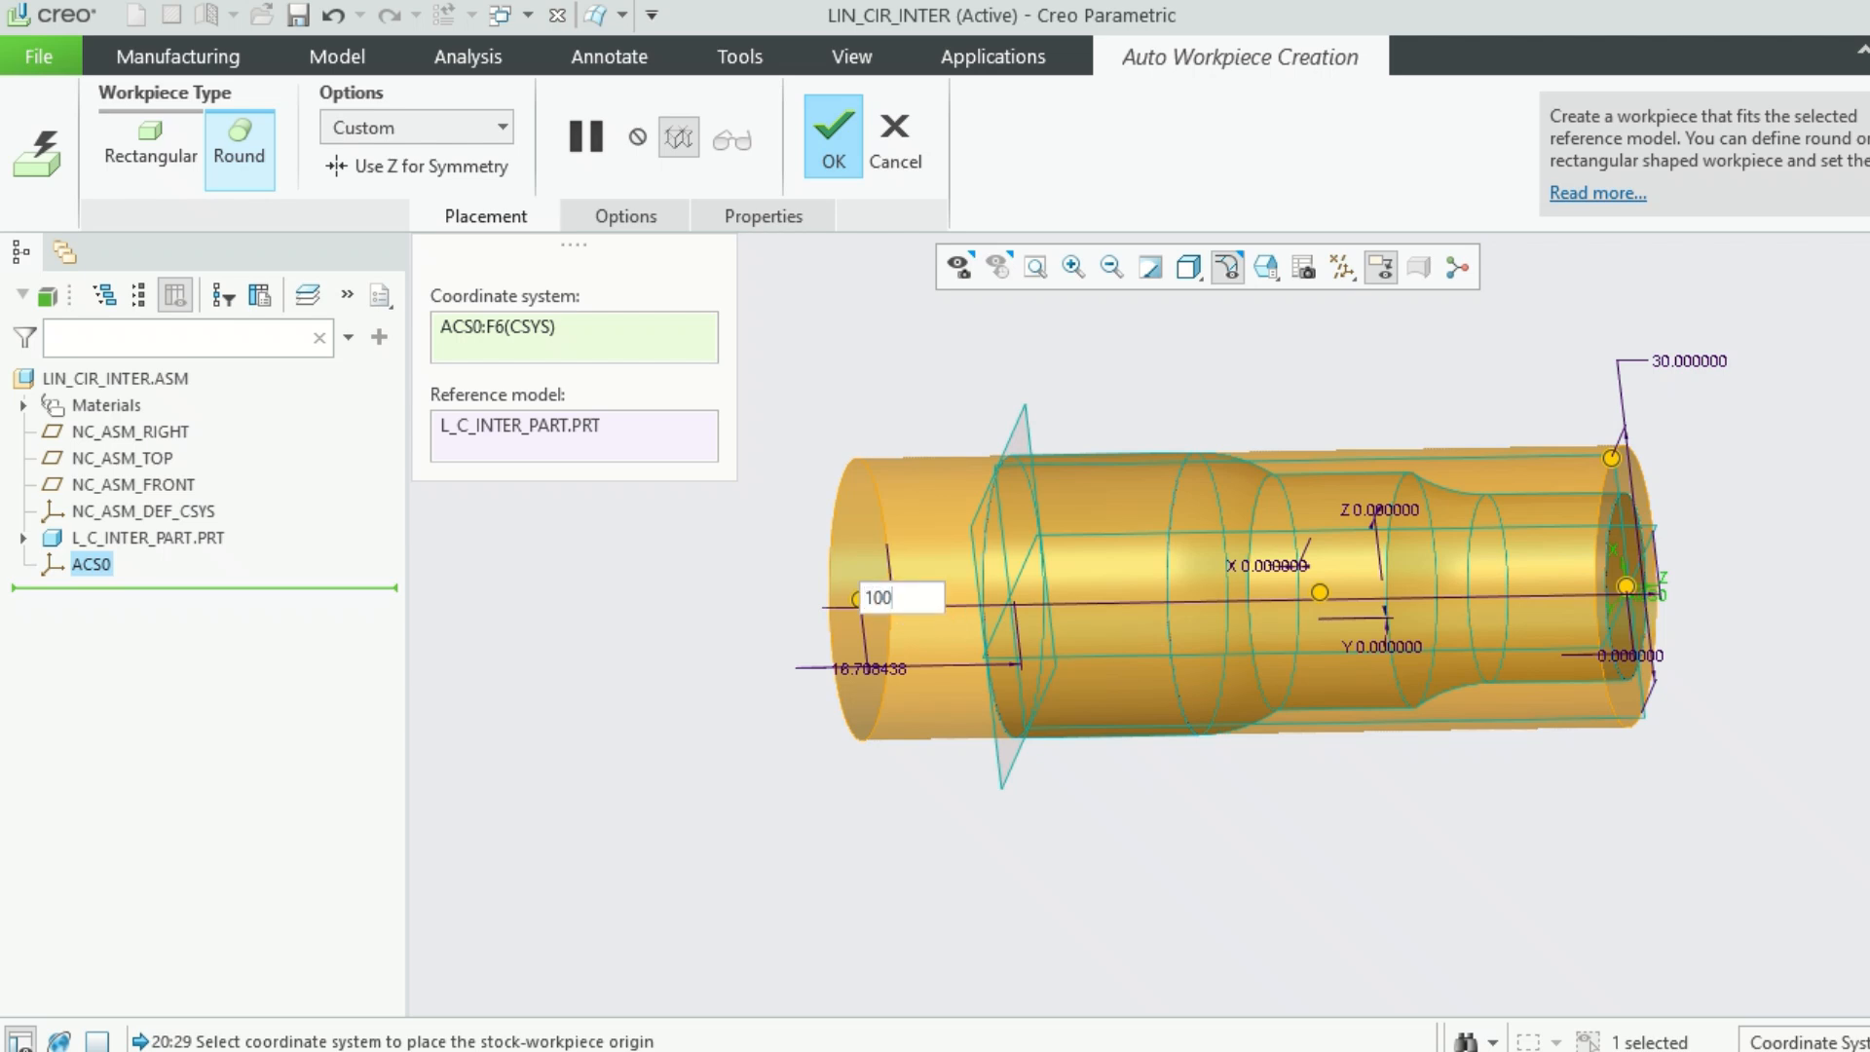
pyautogui.write('0')
pyautogui.press('Return')
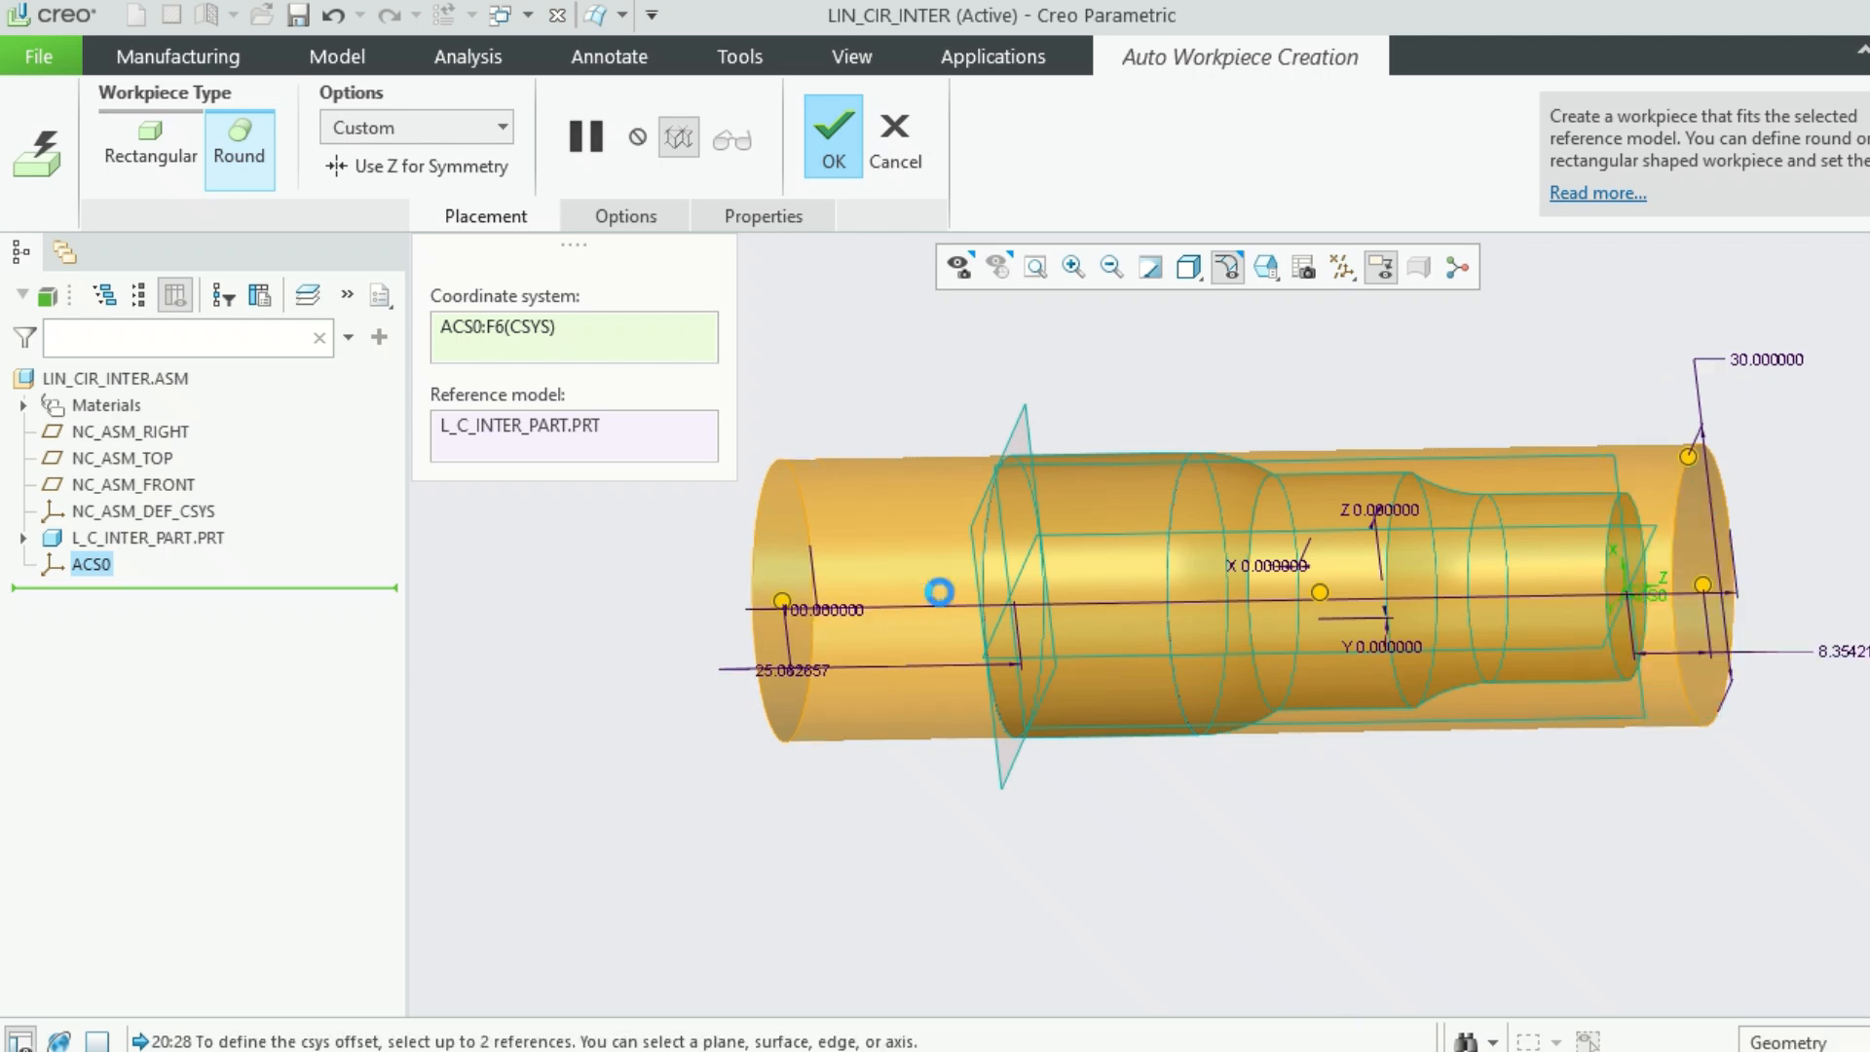
# Reset the allowance at the small end face to 0, then re-enter 100 as the workpiece's overall length
pyautogui.doubleClick(1861, 654)
pyautogui.write('0')
pyautogui.press('Return')
pyautogui.doubleClick(818, 609)
pyautogui.write('100')
pyautogui.press('Return')
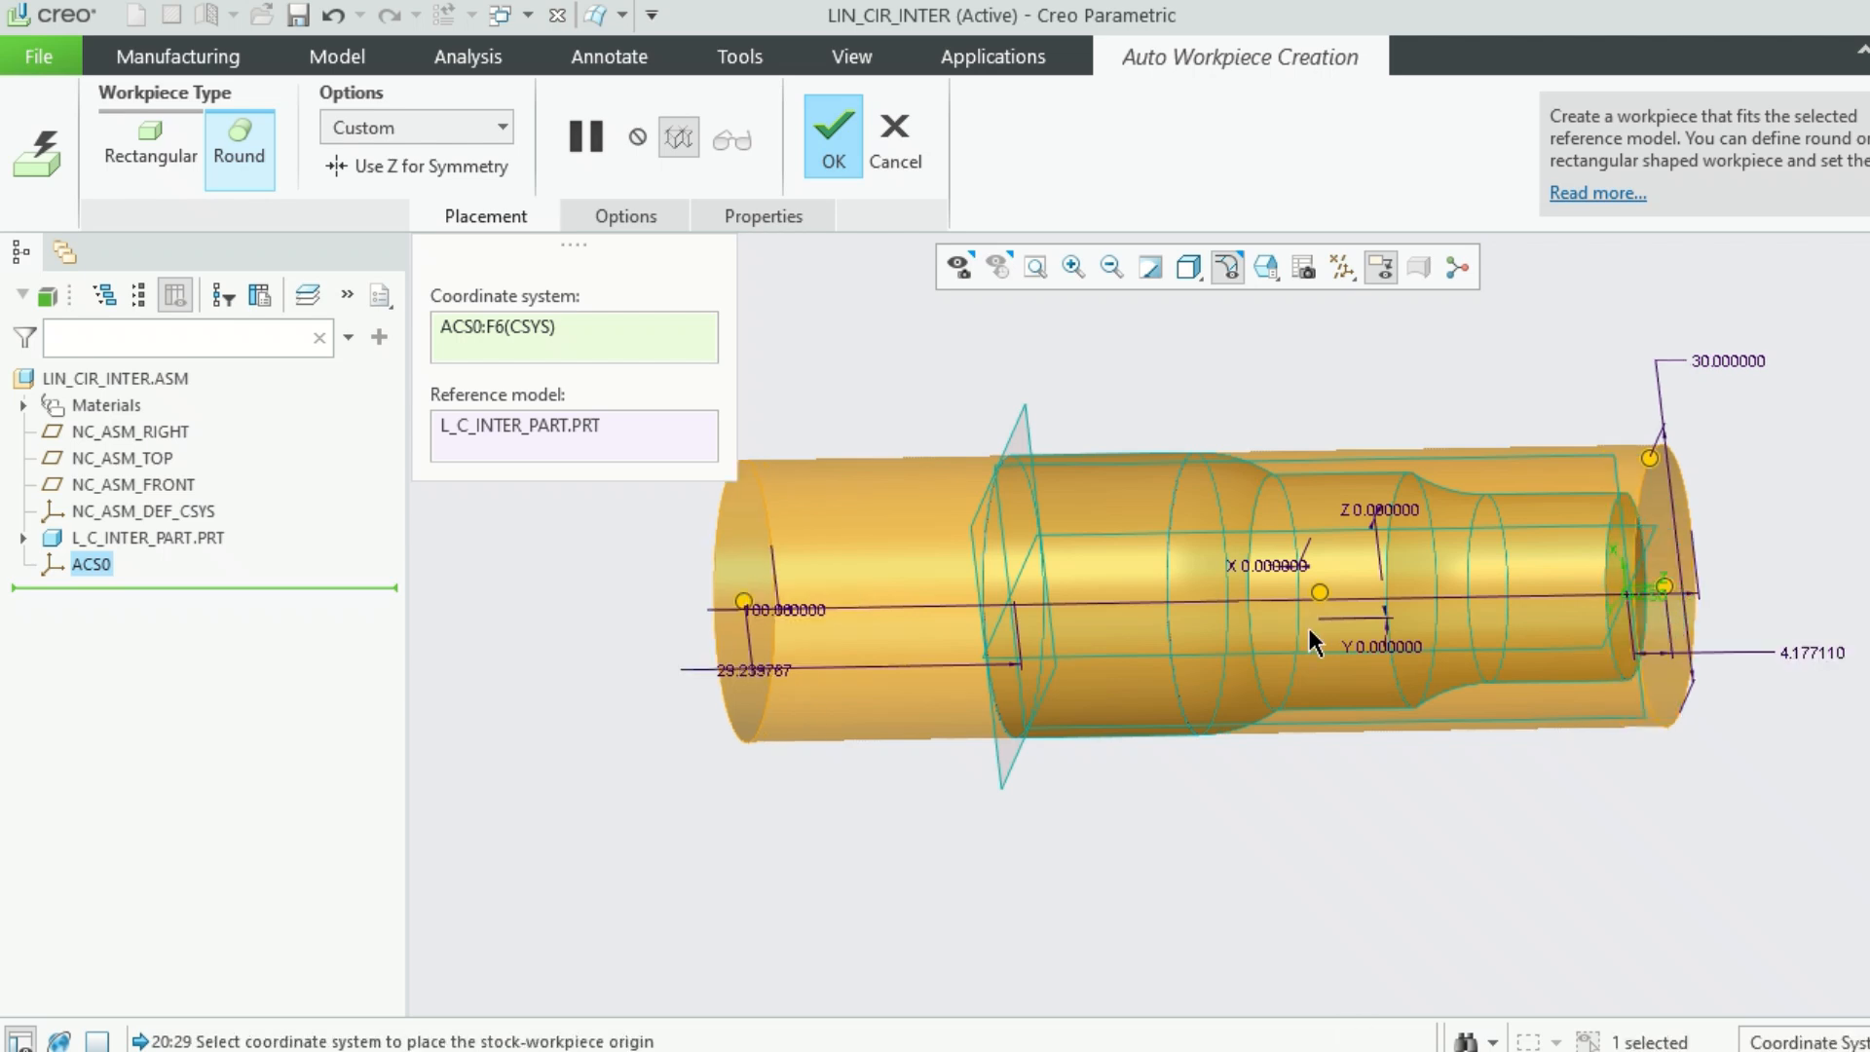
# Reduce the small-end overhang further by repeating the 0 allowance and the overall length of 100
pyautogui.doubleClick(1796, 649)
pyautogui.write('0')
pyautogui.press('Return')
pyautogui.doubleClick(784, 611)
pyautogui.write('100')
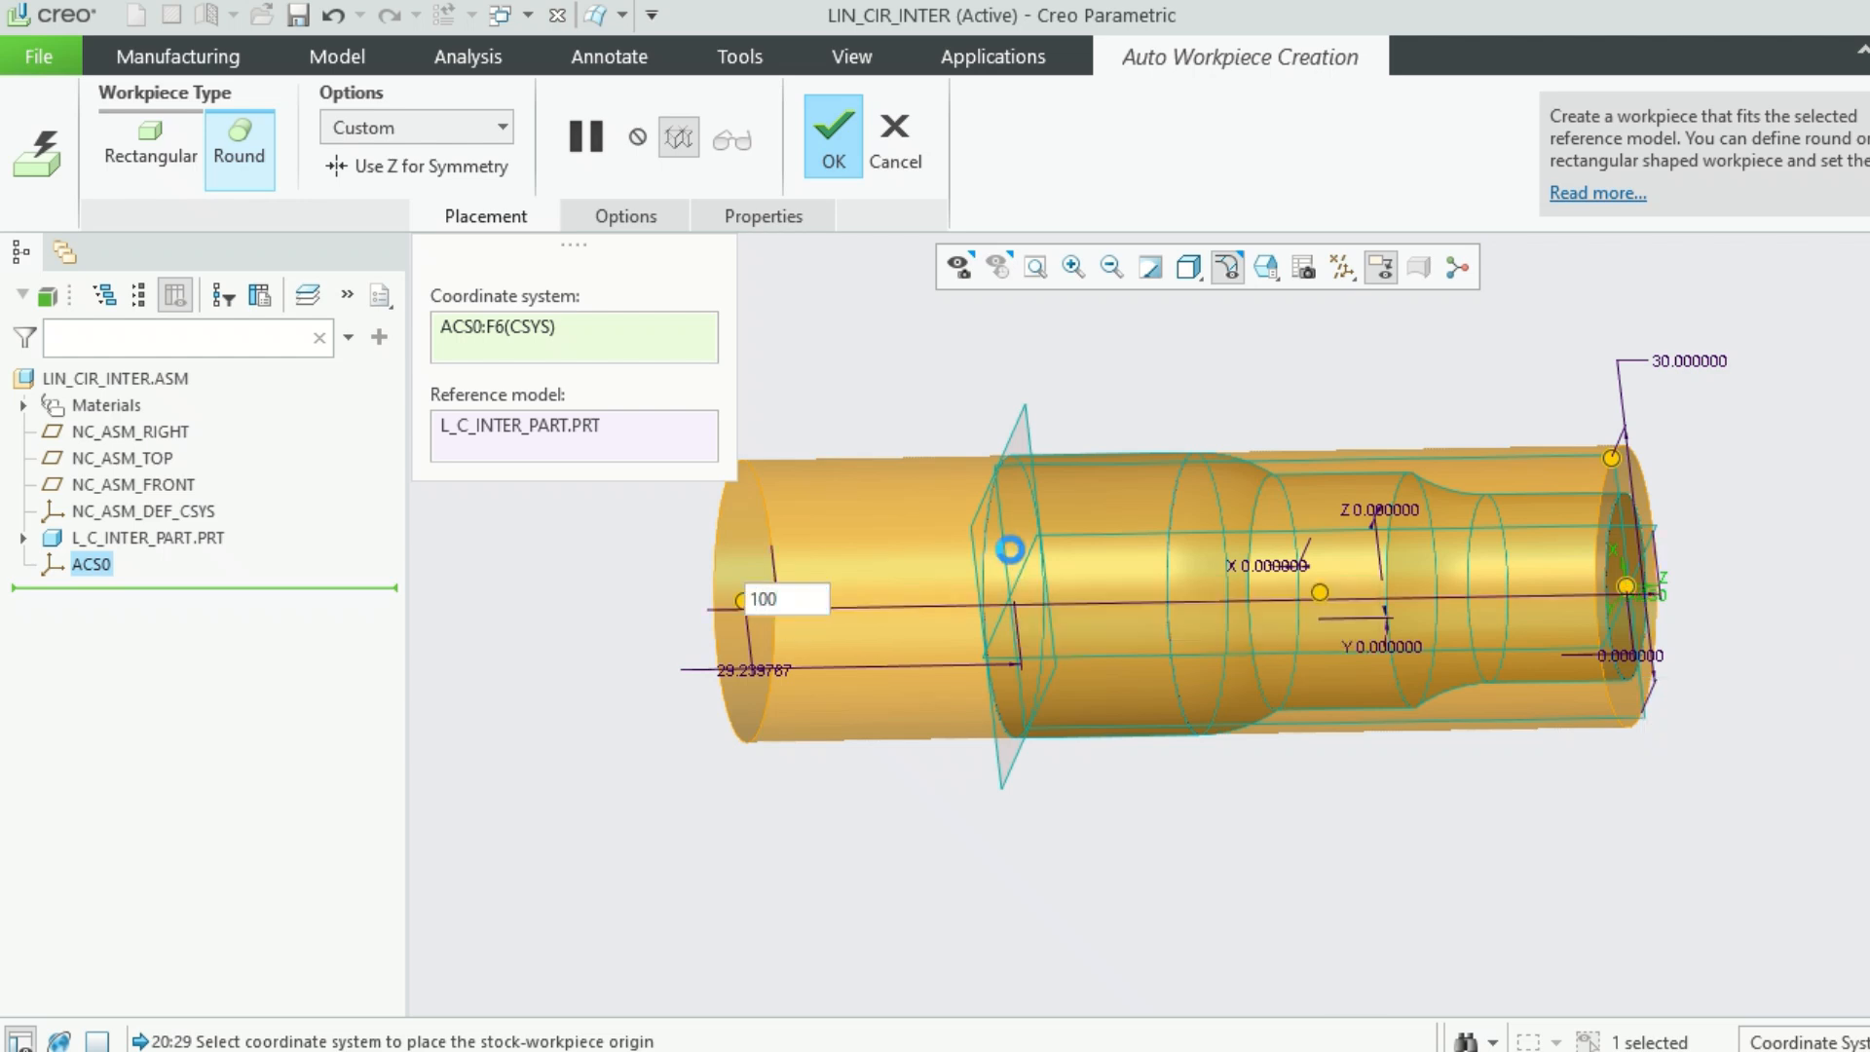
pyautogui.press('Return')
# Inspect the remaining stock overhang at the small end face and create the round workpiece
pyautogui.moveTo(1702, 464)
pyautogui.mouseDown(button='middle')
pyautogui.moveTo(1775, 451)
pyautogui.moveTo(1721, 447)
pyautogui.mouseUp(button='middle')
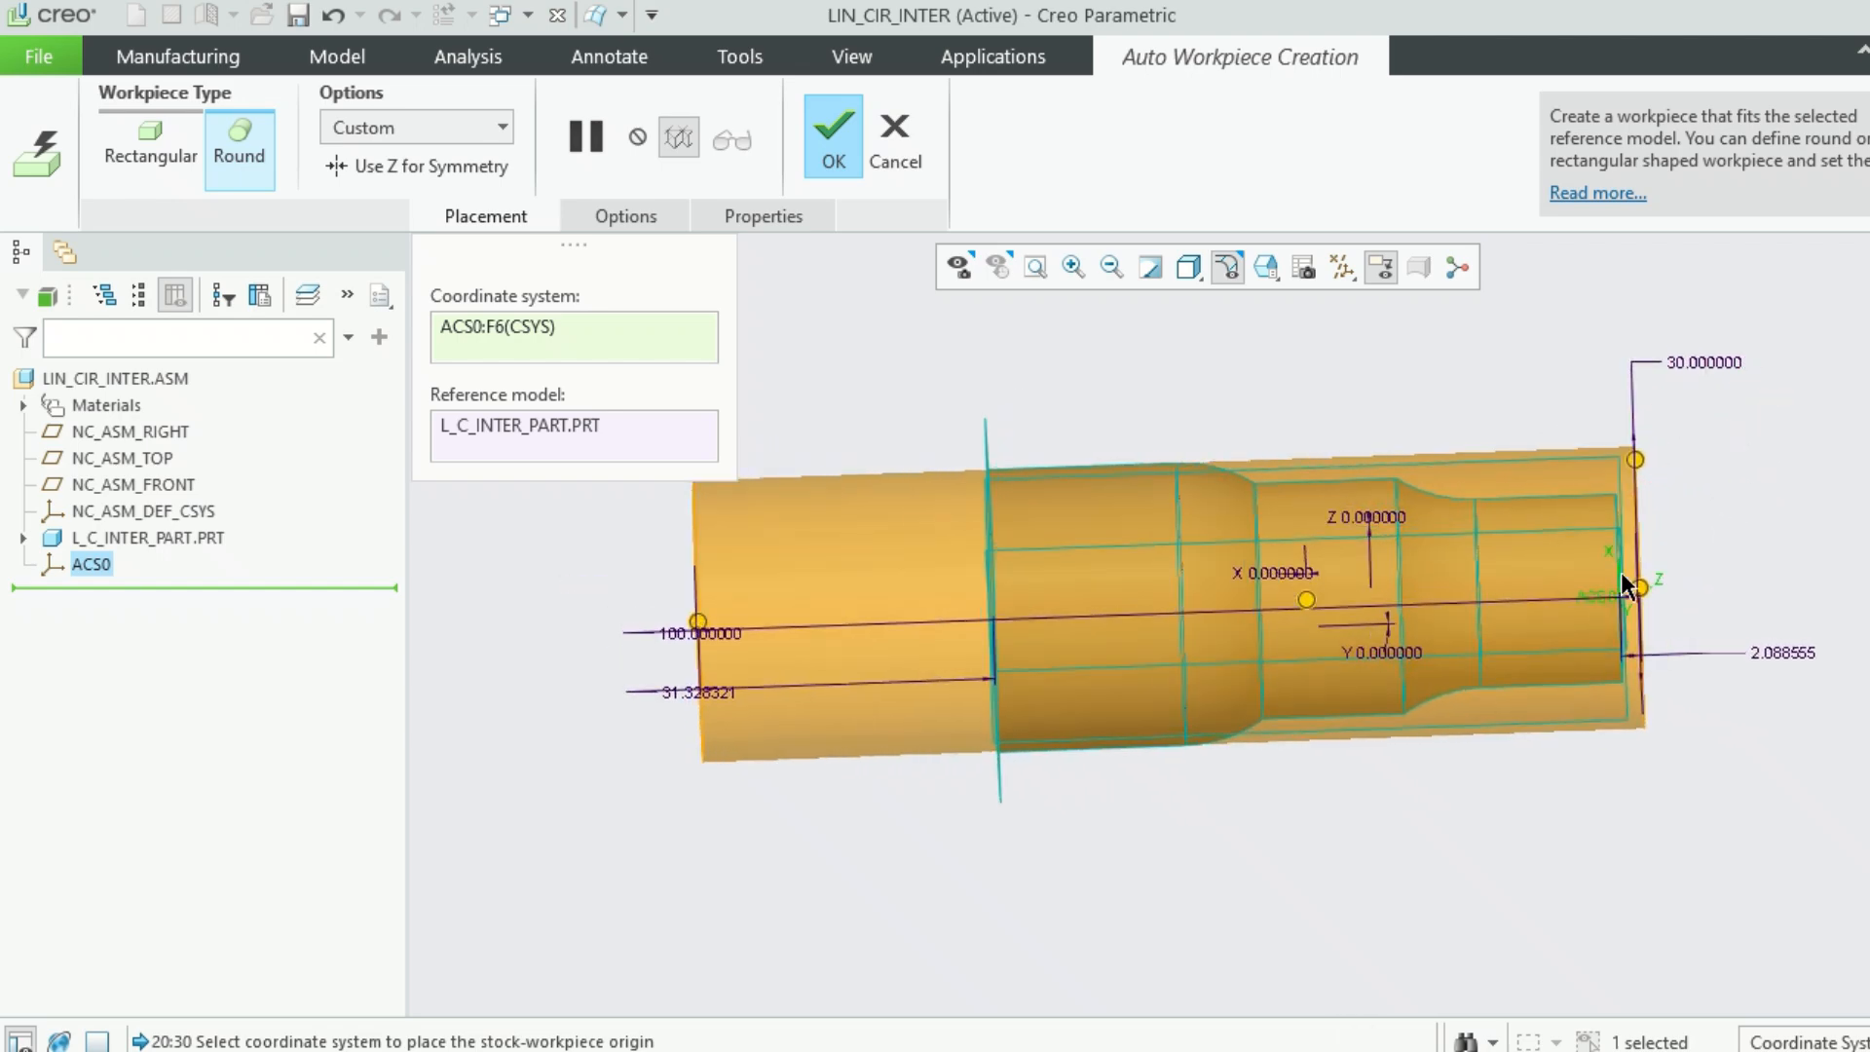
pyautogui.scroll(-4, 1624, 574)
pyautogui.moveTo(1627, 584)
pyautogui.mouseDown(button='middle')
pyautogui.moveTo(1592, 529)
pyautogui.moveTo(1608, 527)
pyautogui.moveTo(1619, 592)
pyautogui.mouseUp(button='middle')
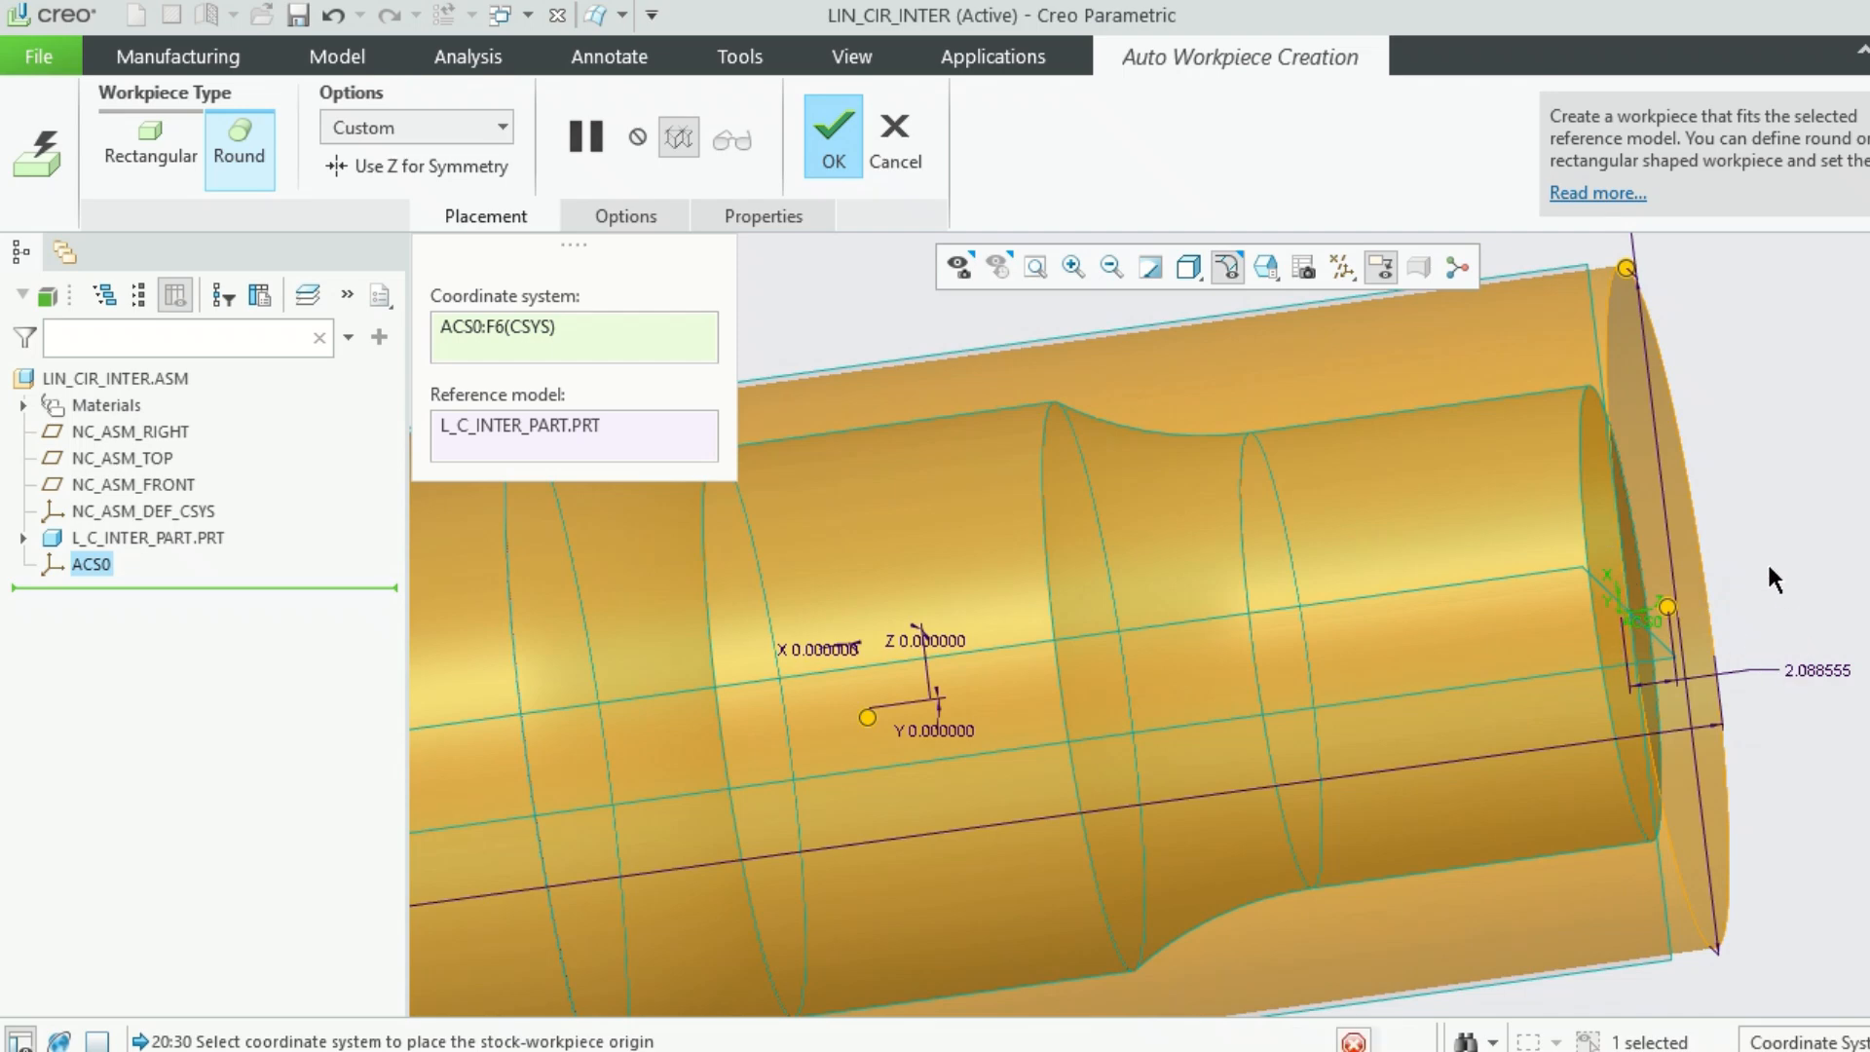
pyautogui.scroll(3, 1768, 571)
pyautogui.moveTo(1819, 536); pyautogui.dragTo(1835, 557, button='middle')
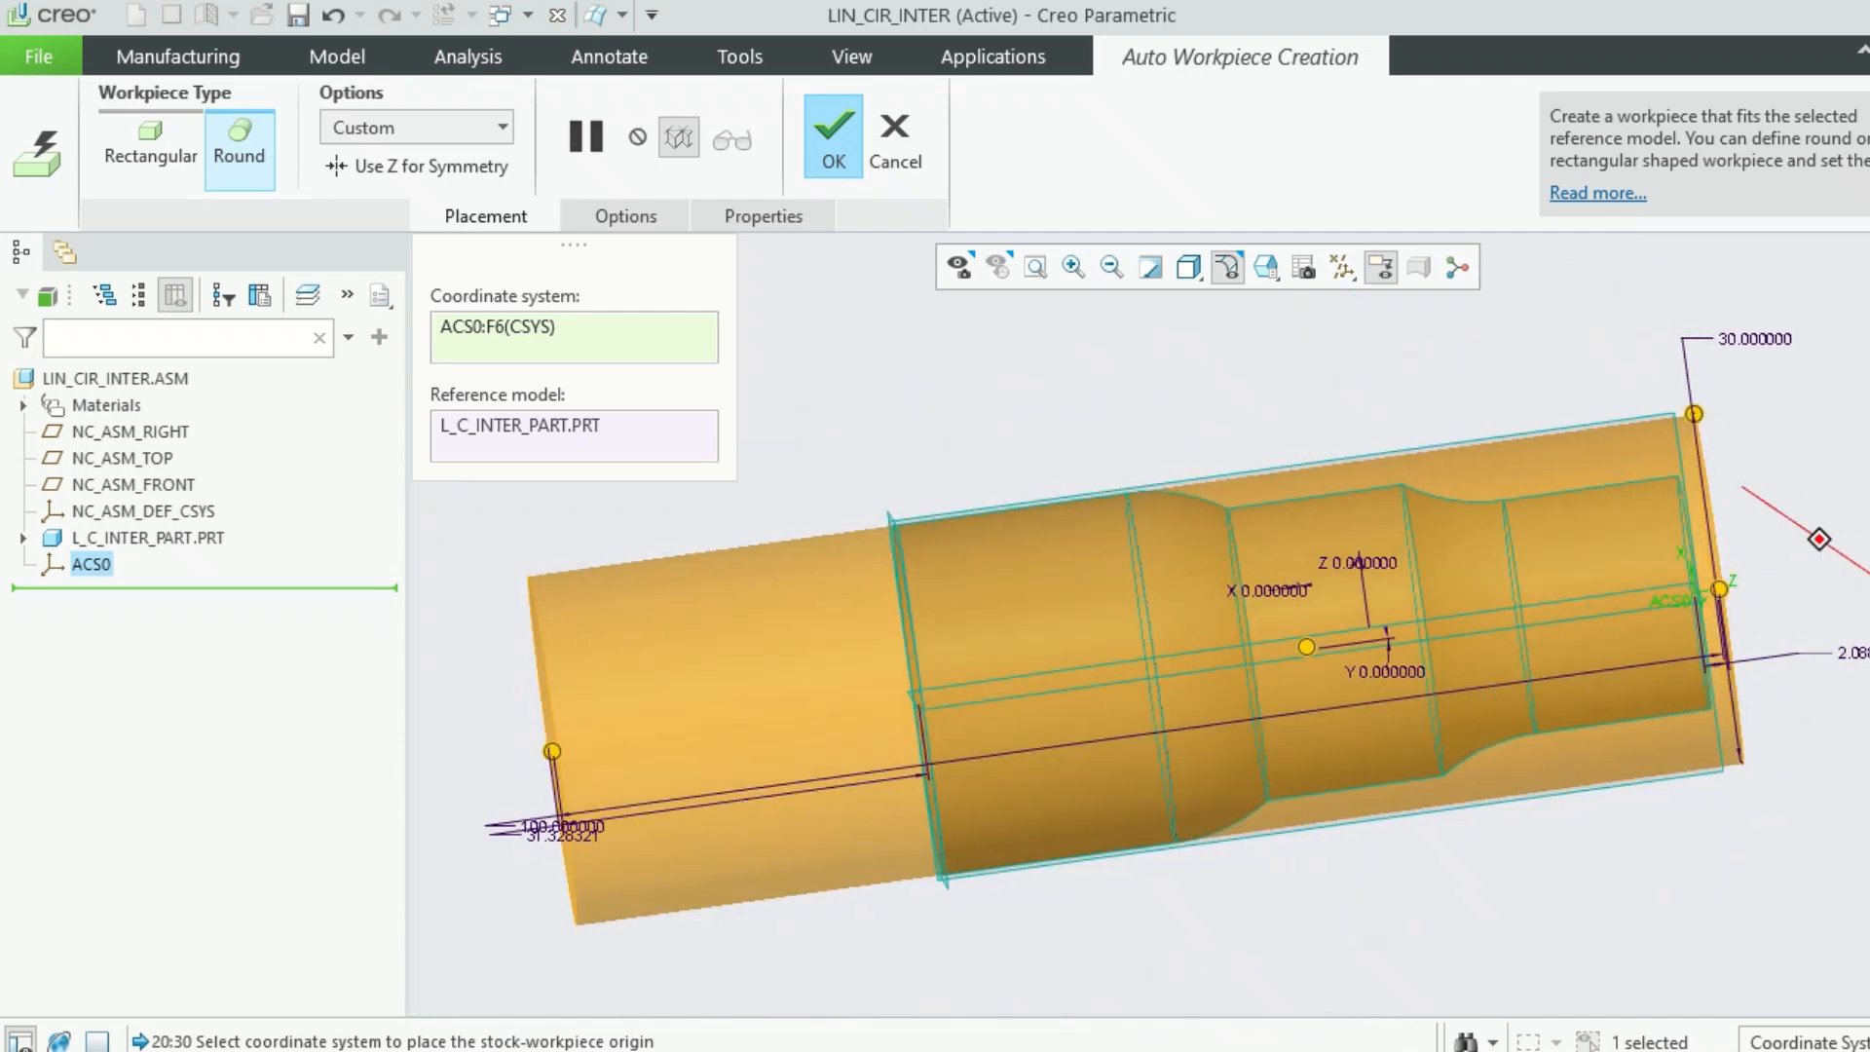
pyautogui.click(836, 139)
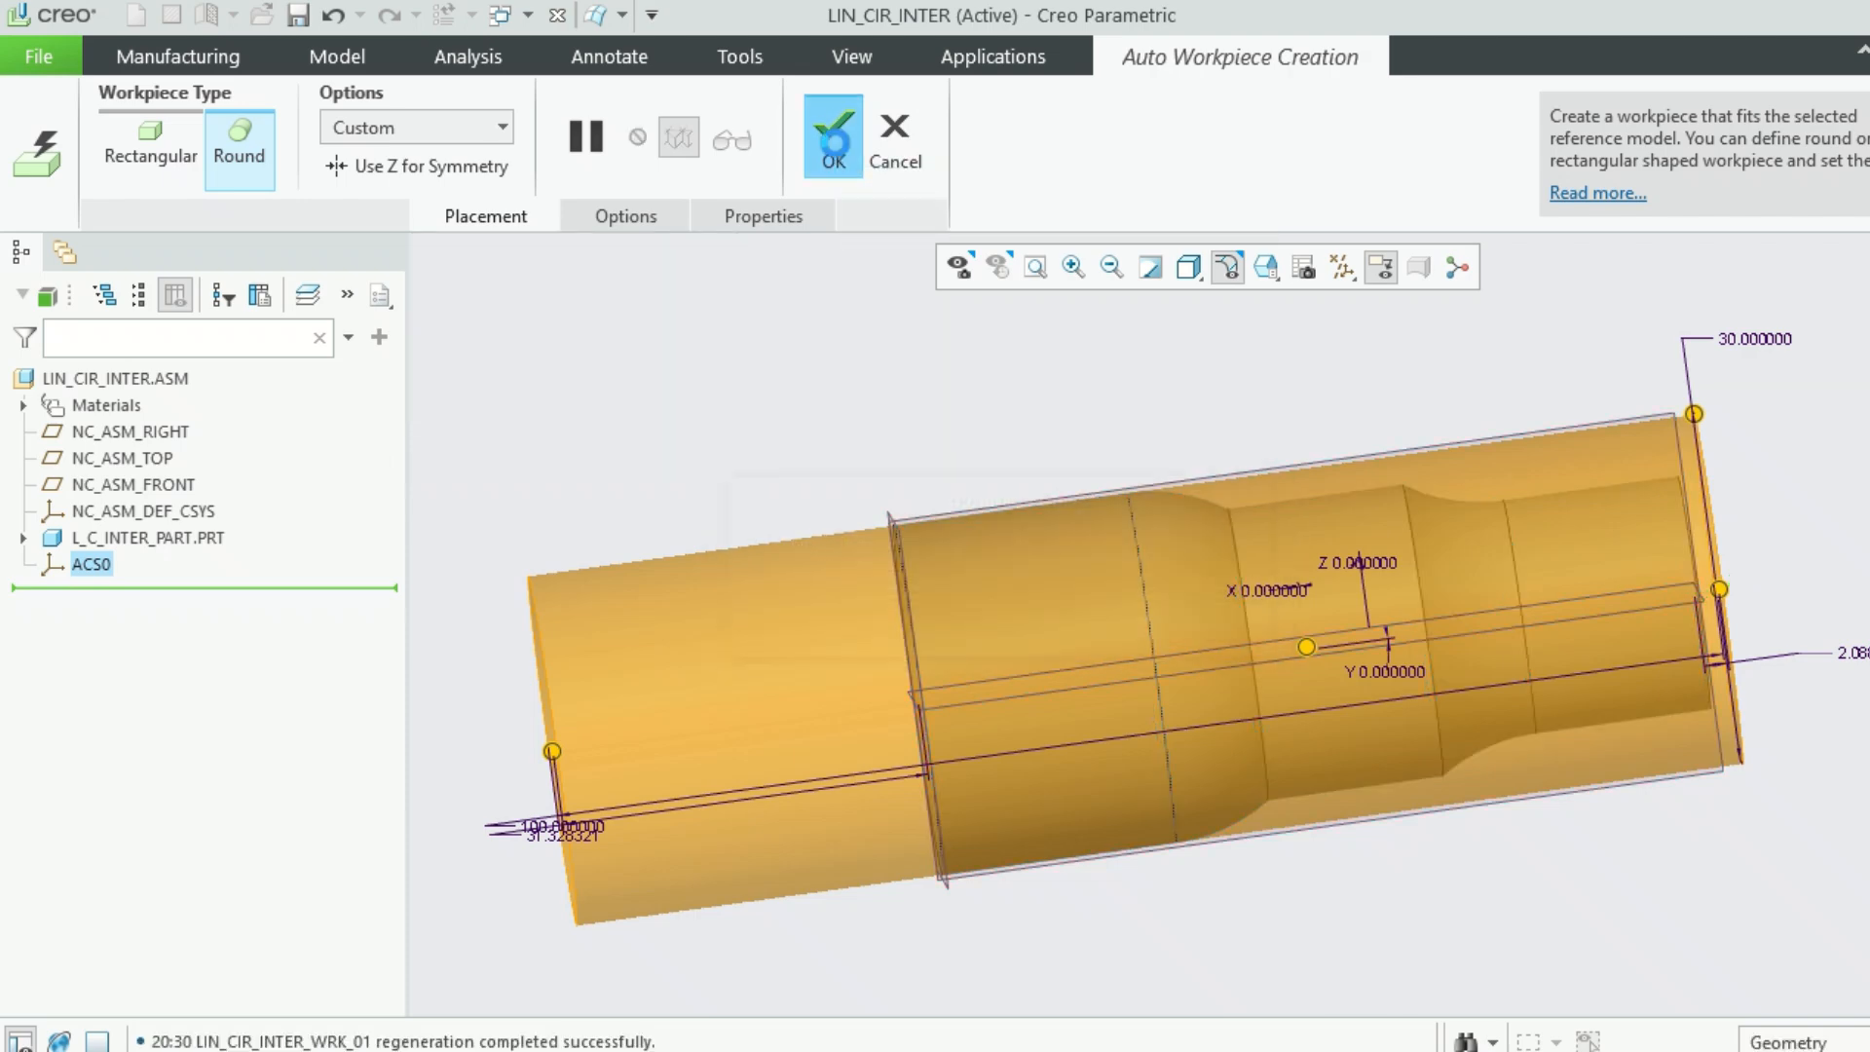
# Review the workpiece around the reference model and save the LIN_CIR_INTER assembly
pyautogui.moveTo(1018, 588); pyautogui.dragTo(808, 597, button='middle')
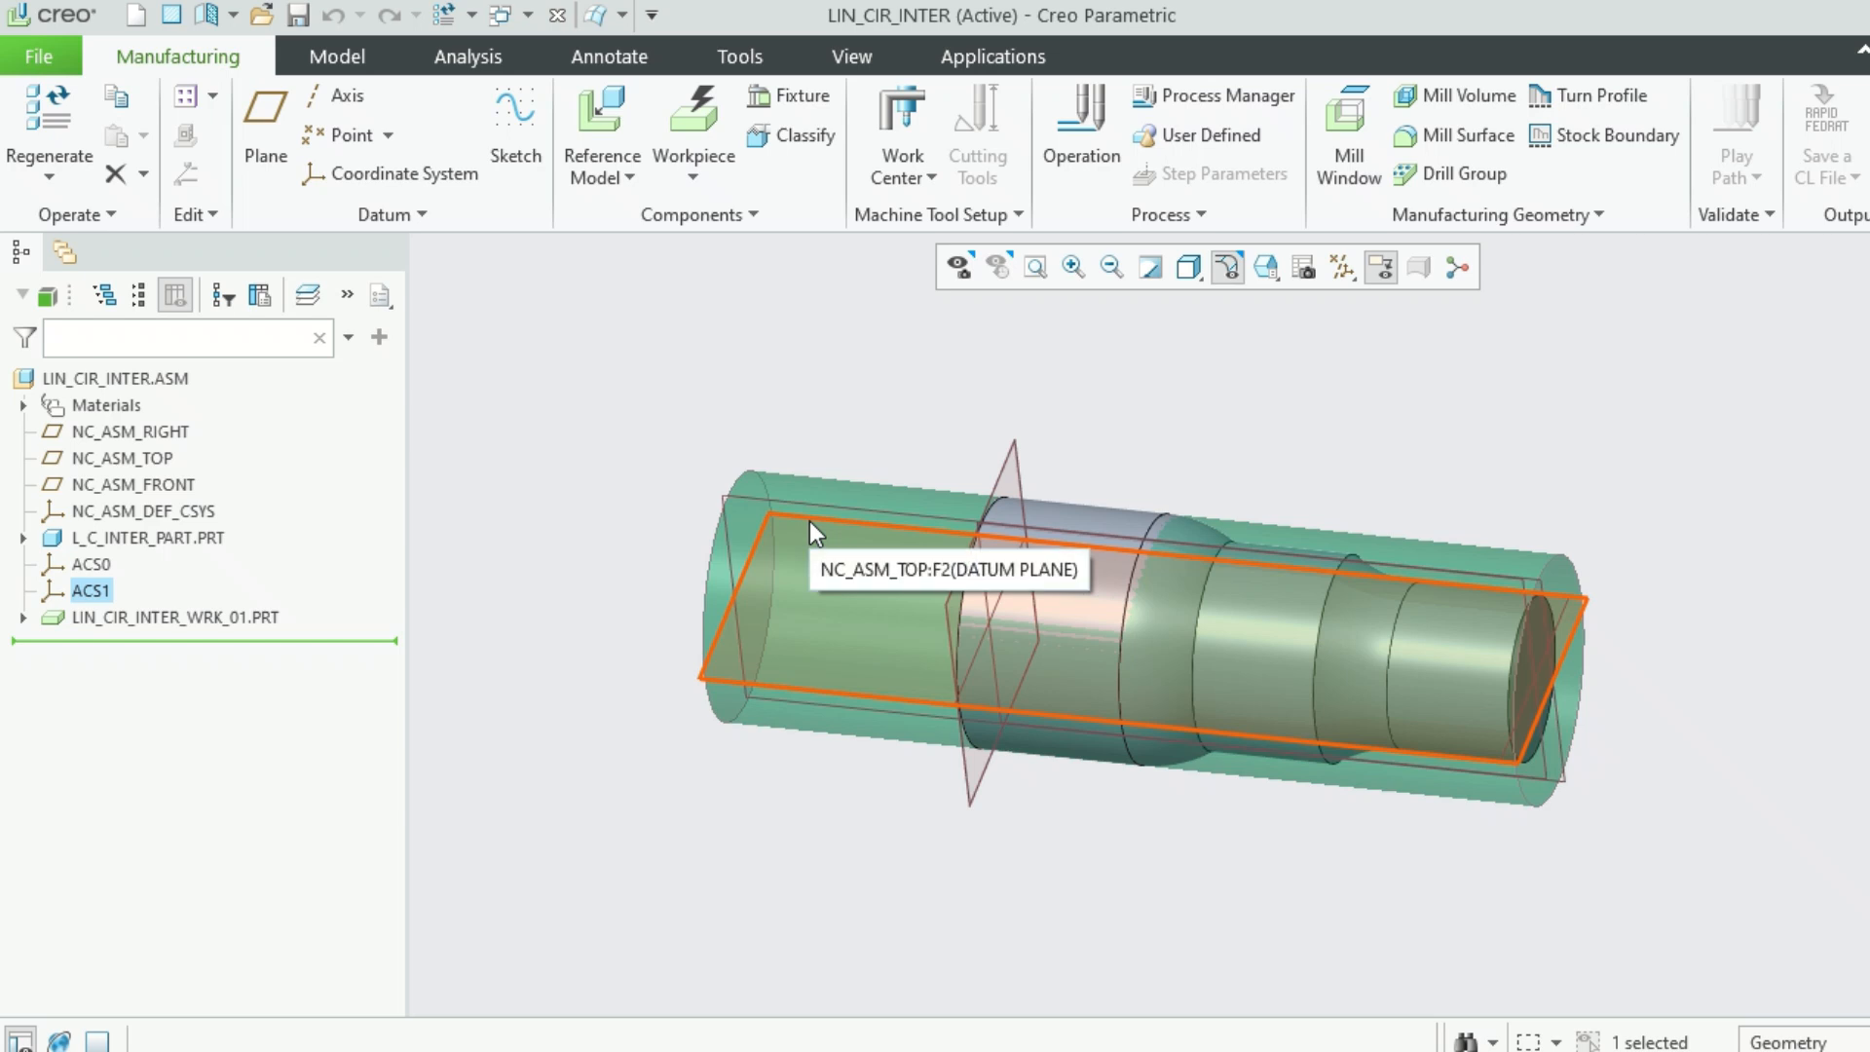
pyautogui.click(298, 14)
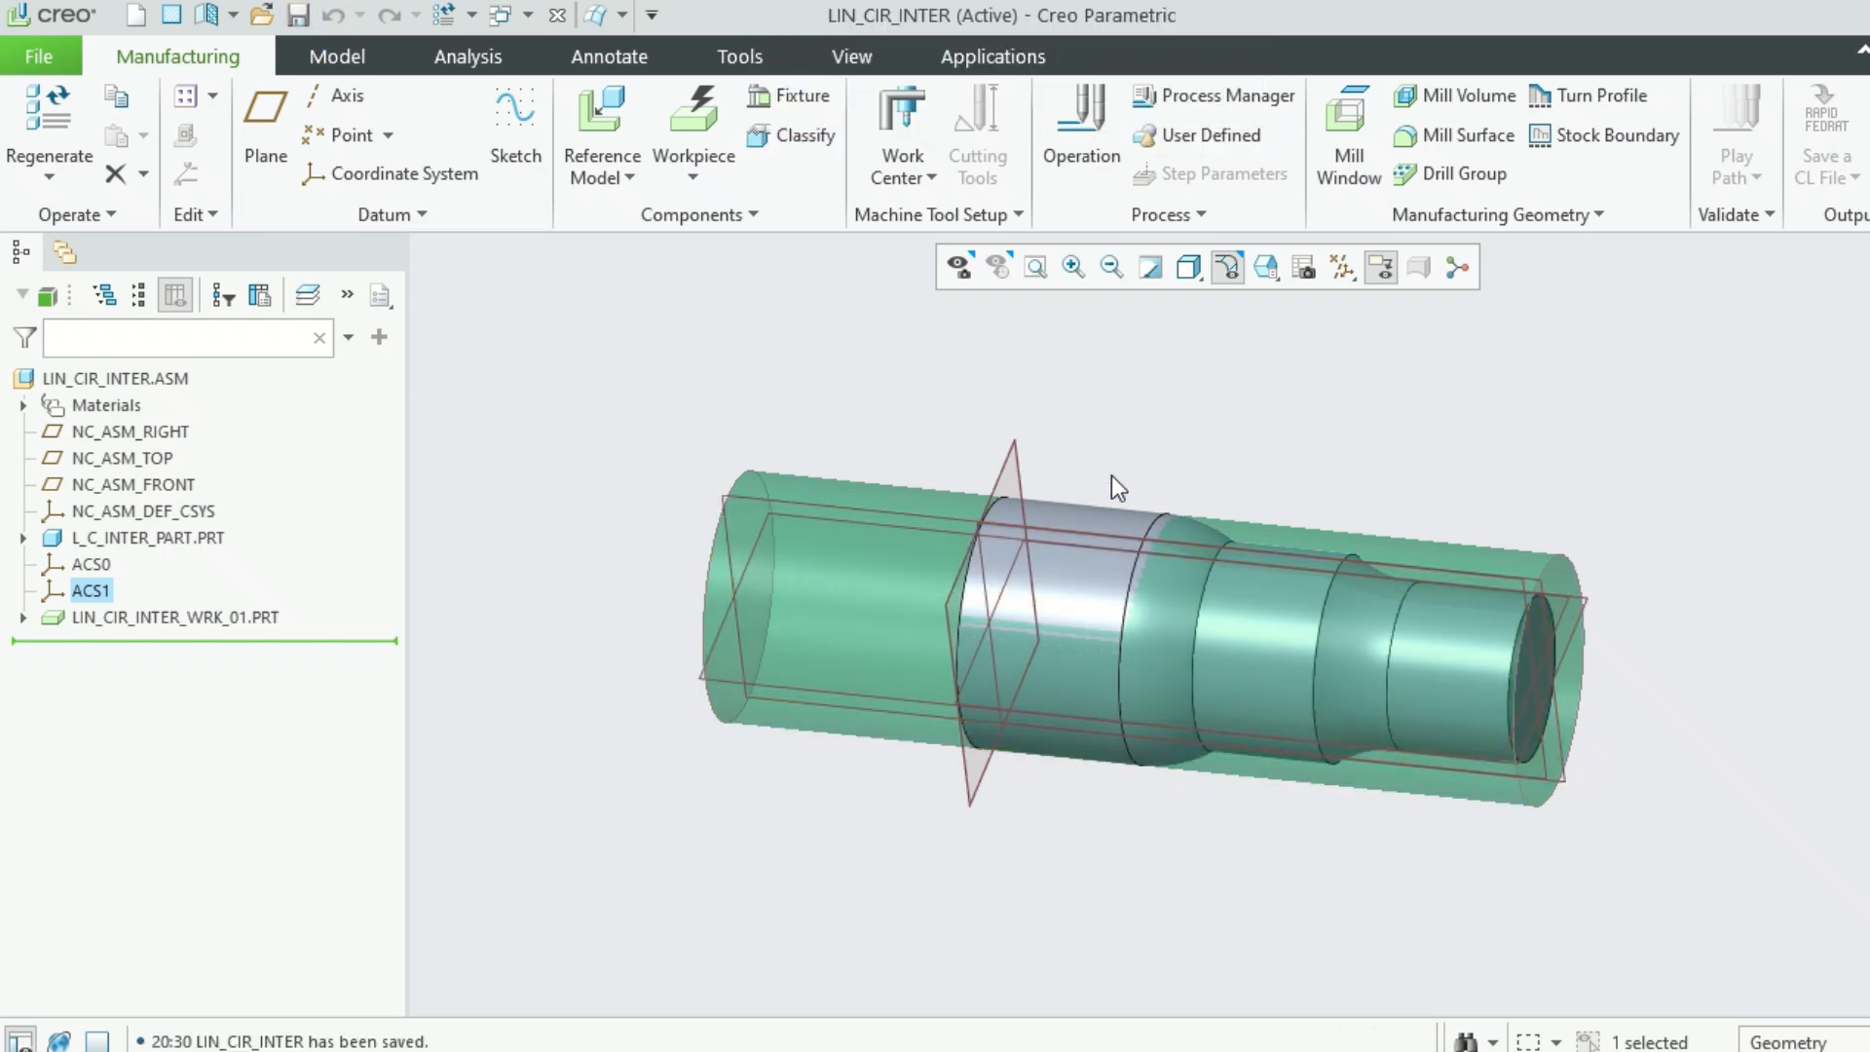
pyautogui.moveTo(1211, 476); pyautogui.dragTo(1201, 440, button='middle')
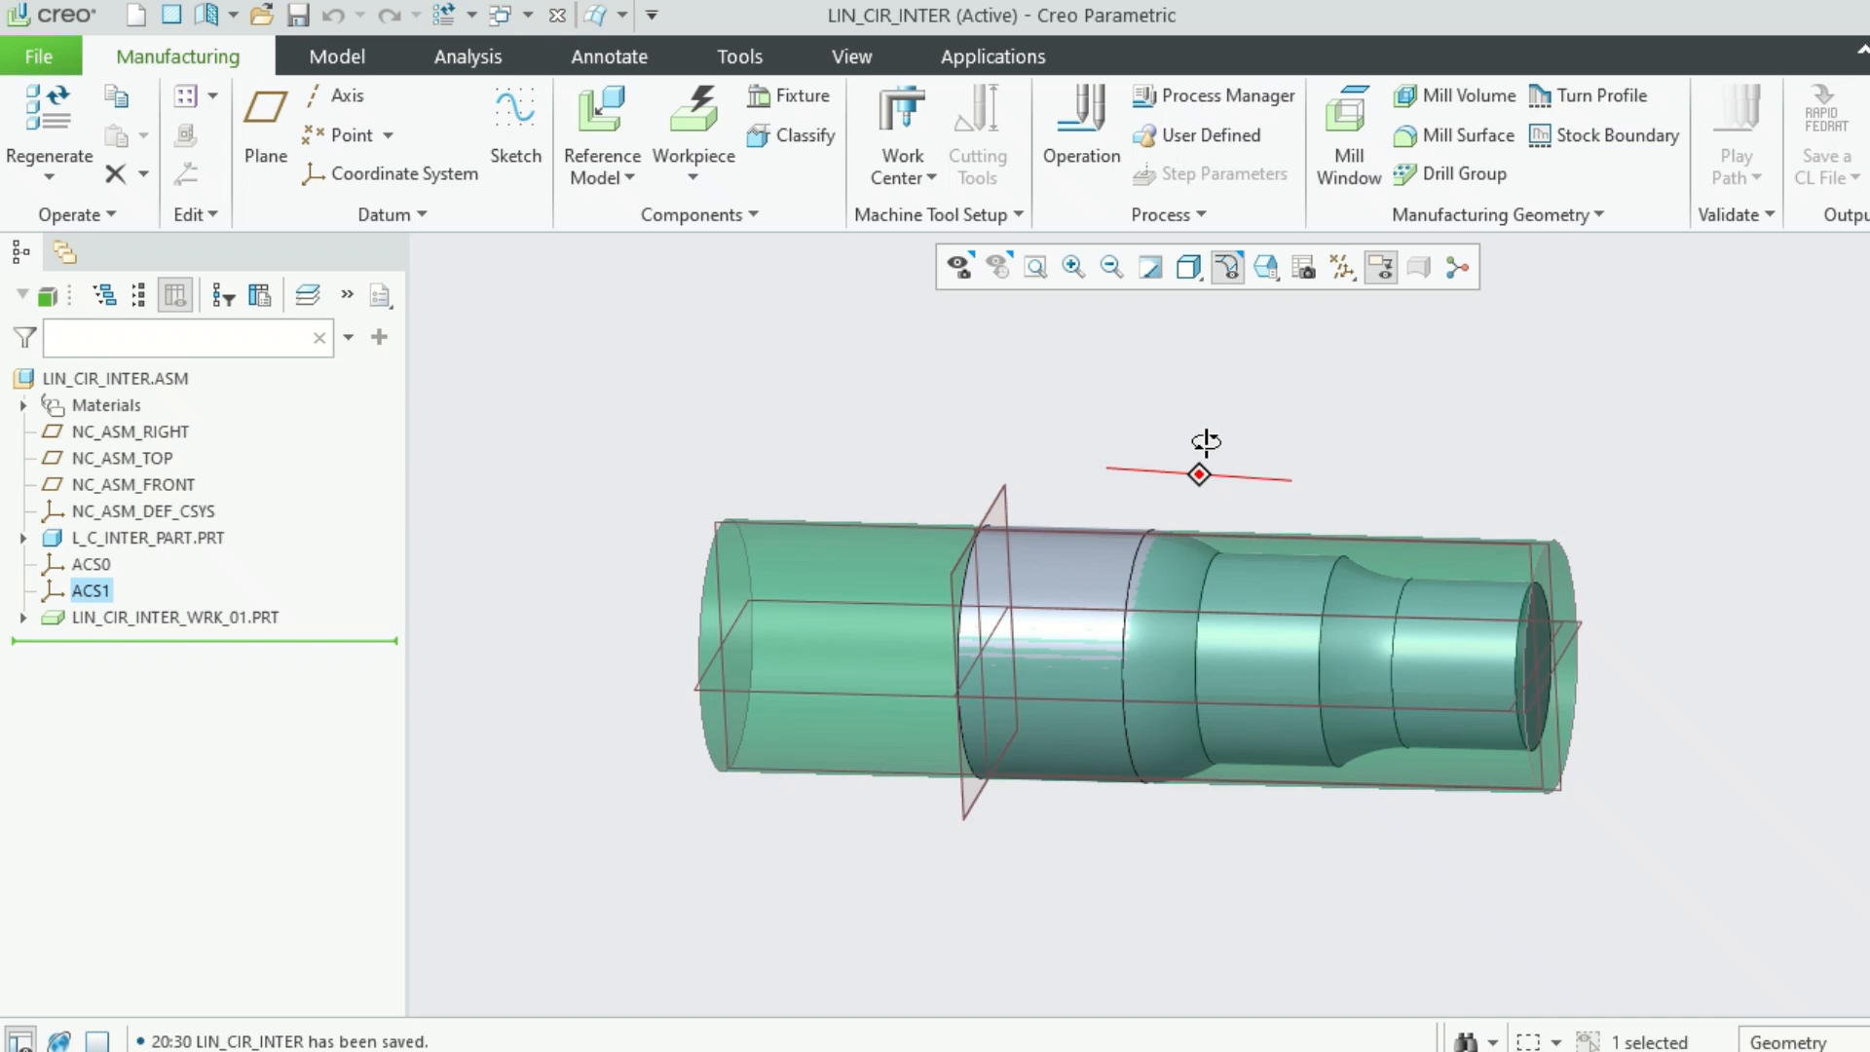
pyautogui.click(937, 178)
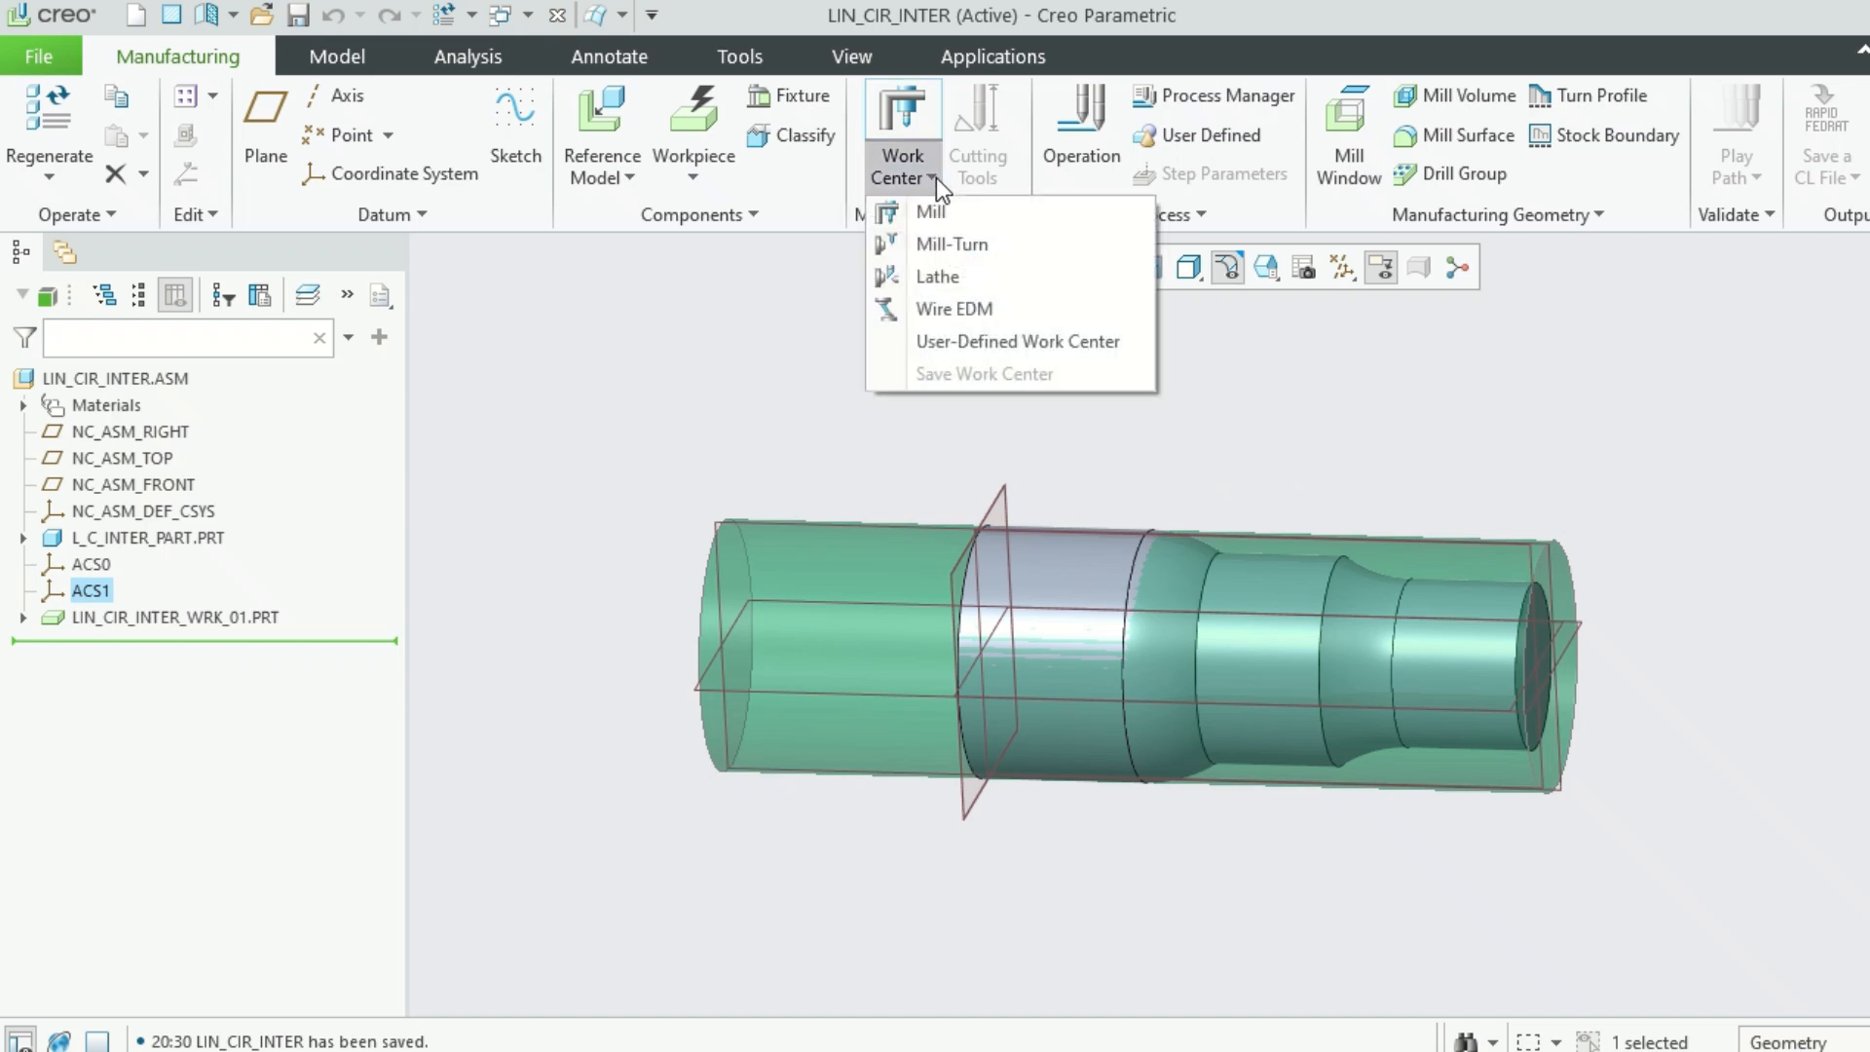
pyautogui.click(935, 277)
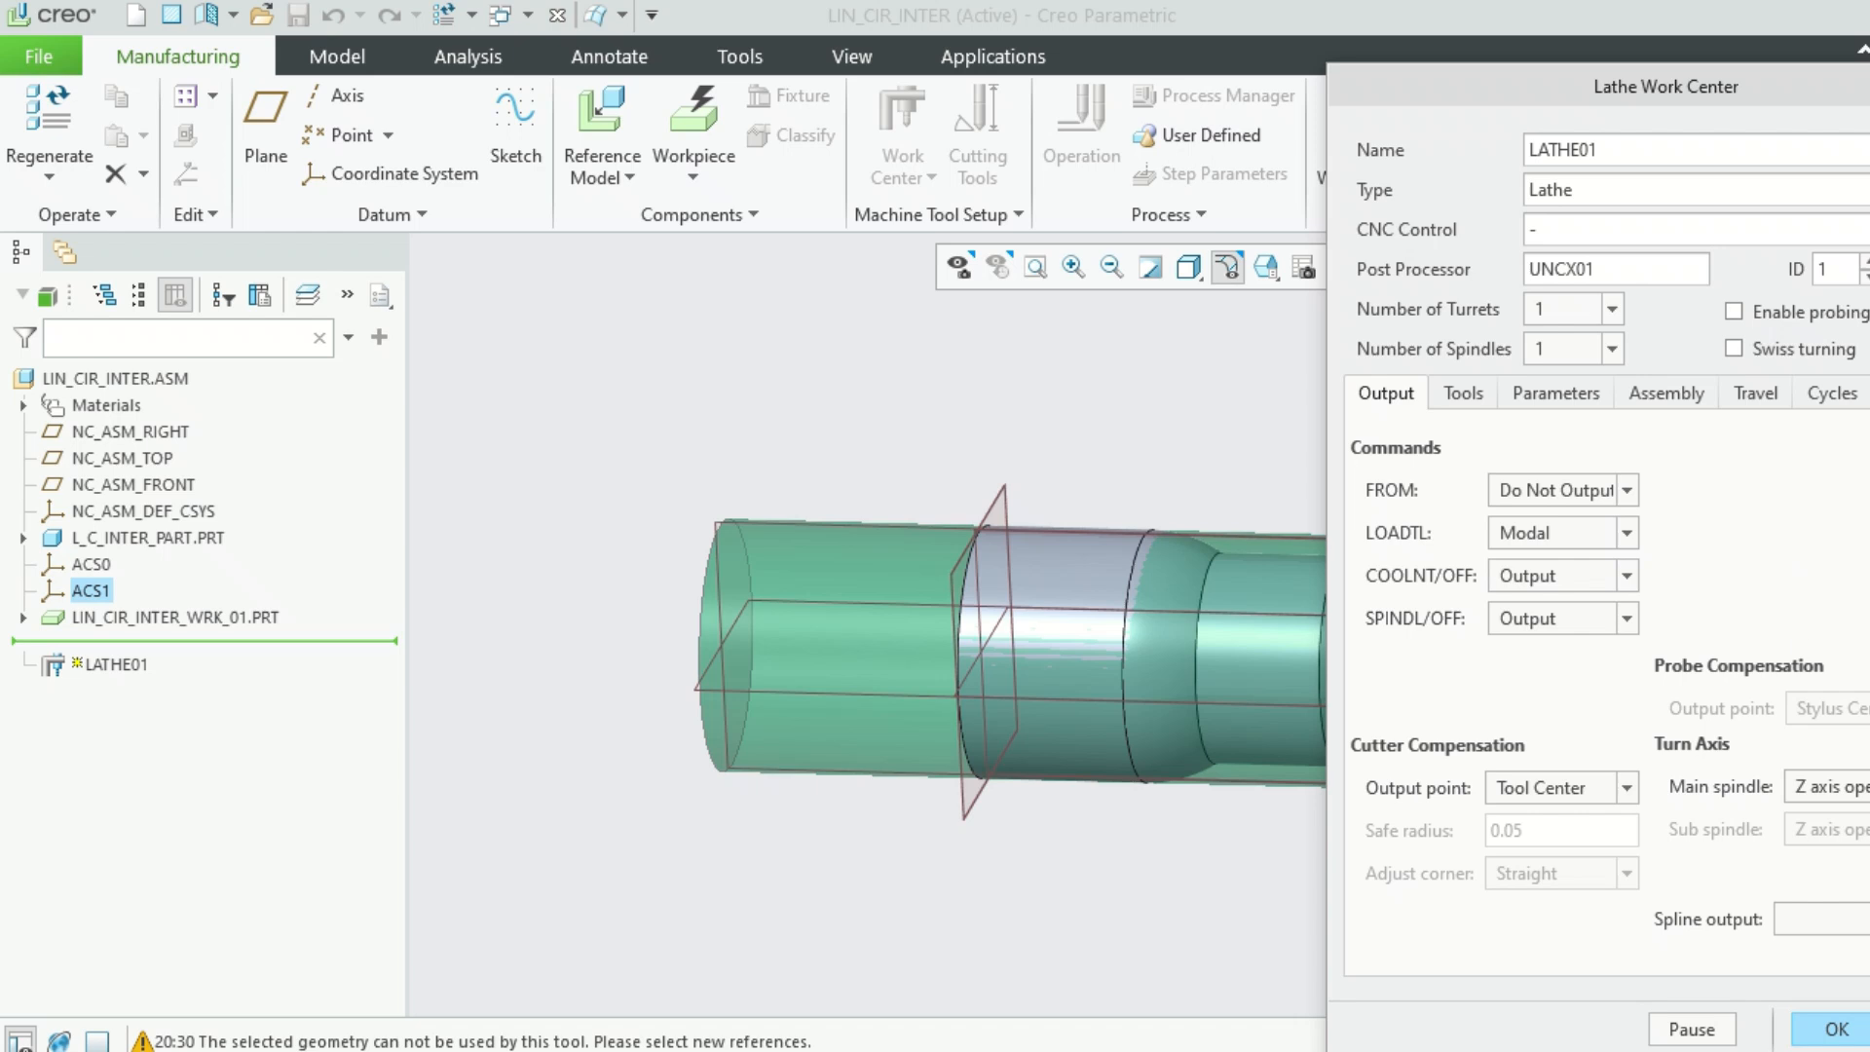
pyautogui.click(1834, 1028)
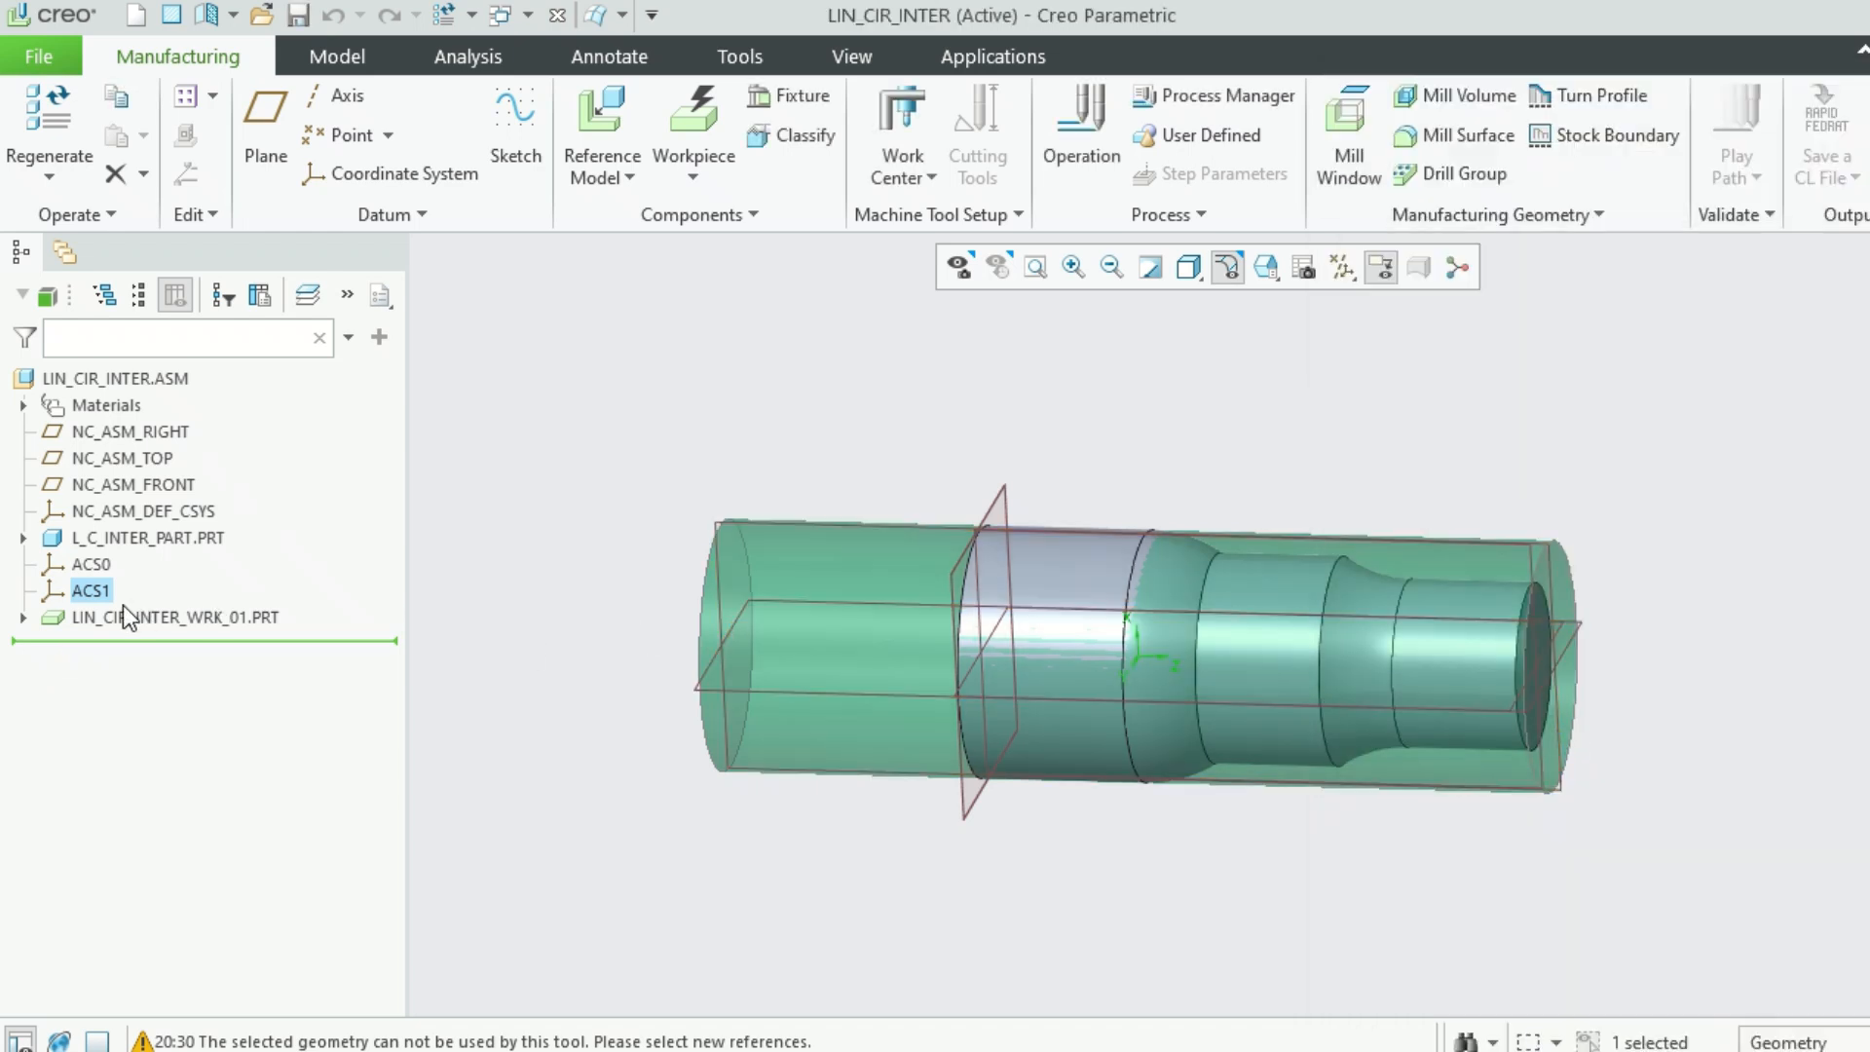
# Redefine the round workpiece with a diameter of 32 and save the assembly
pyautogui.click(115, 617)
pyautogui.rightClick(115, 617)
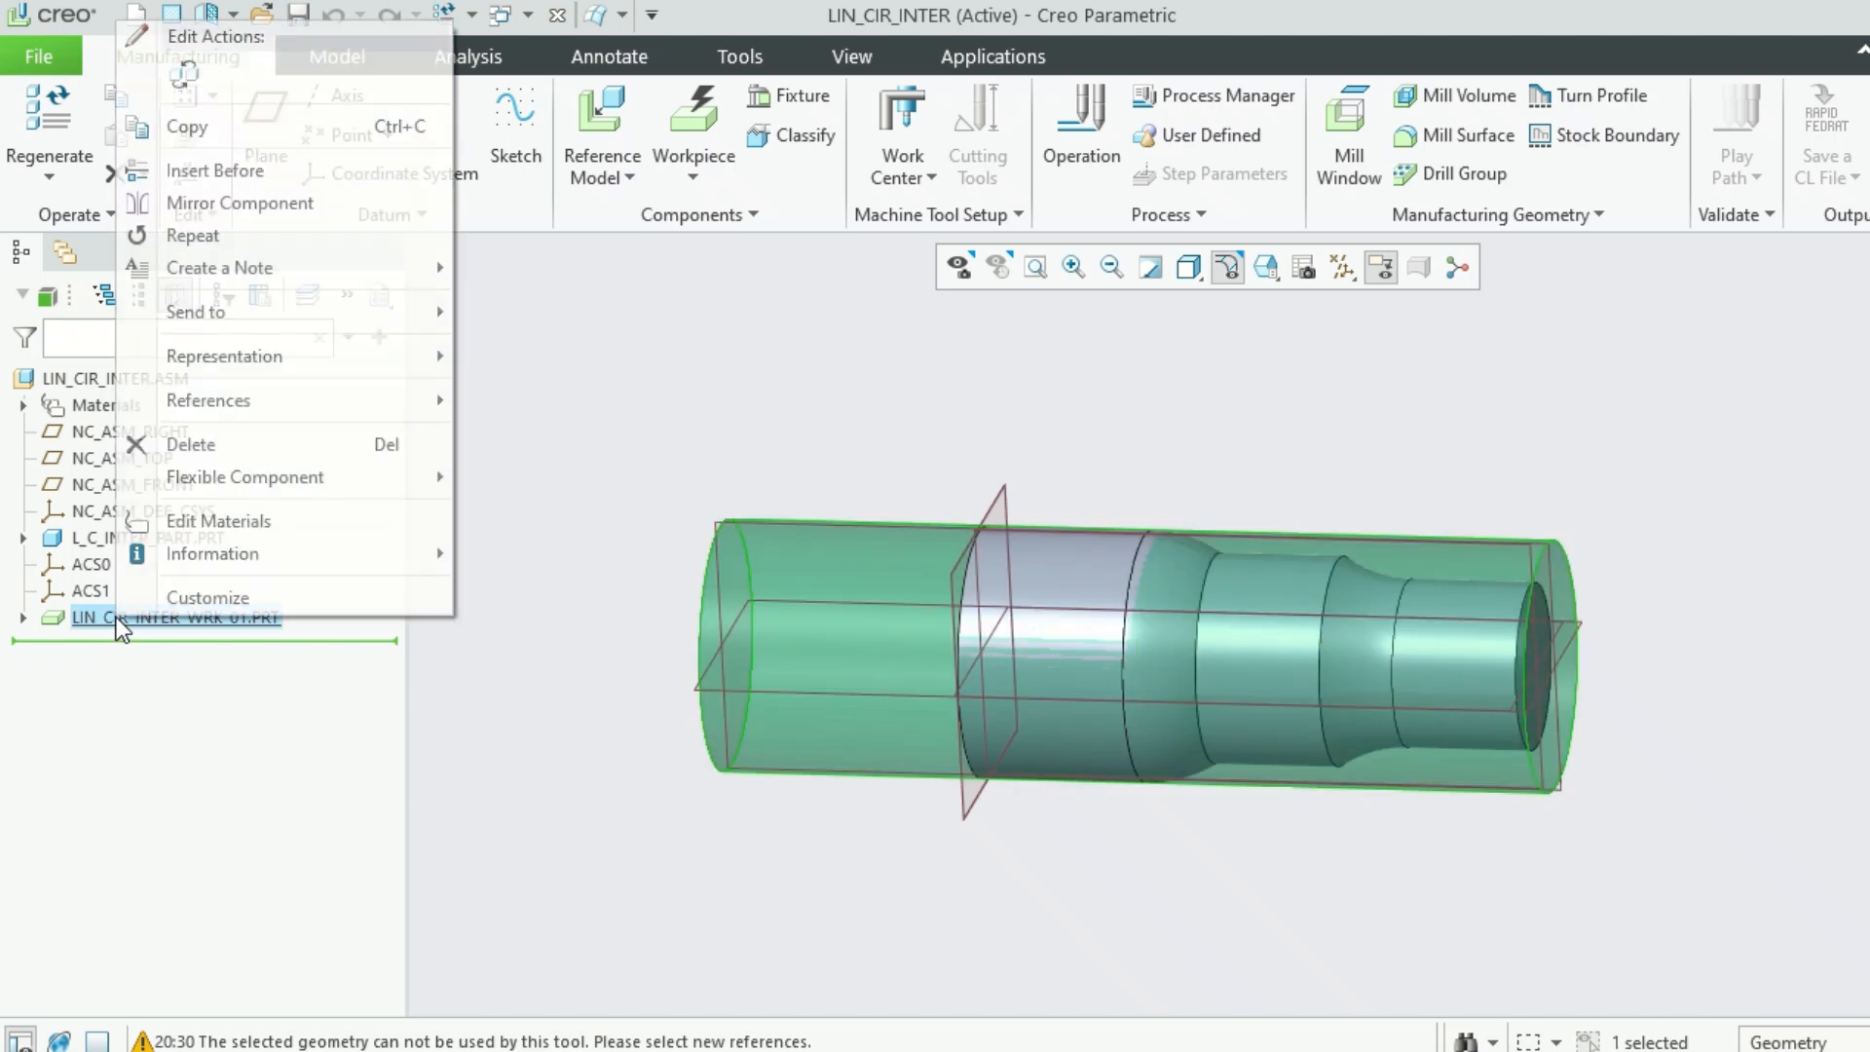
pyautogui.click(206, 659)
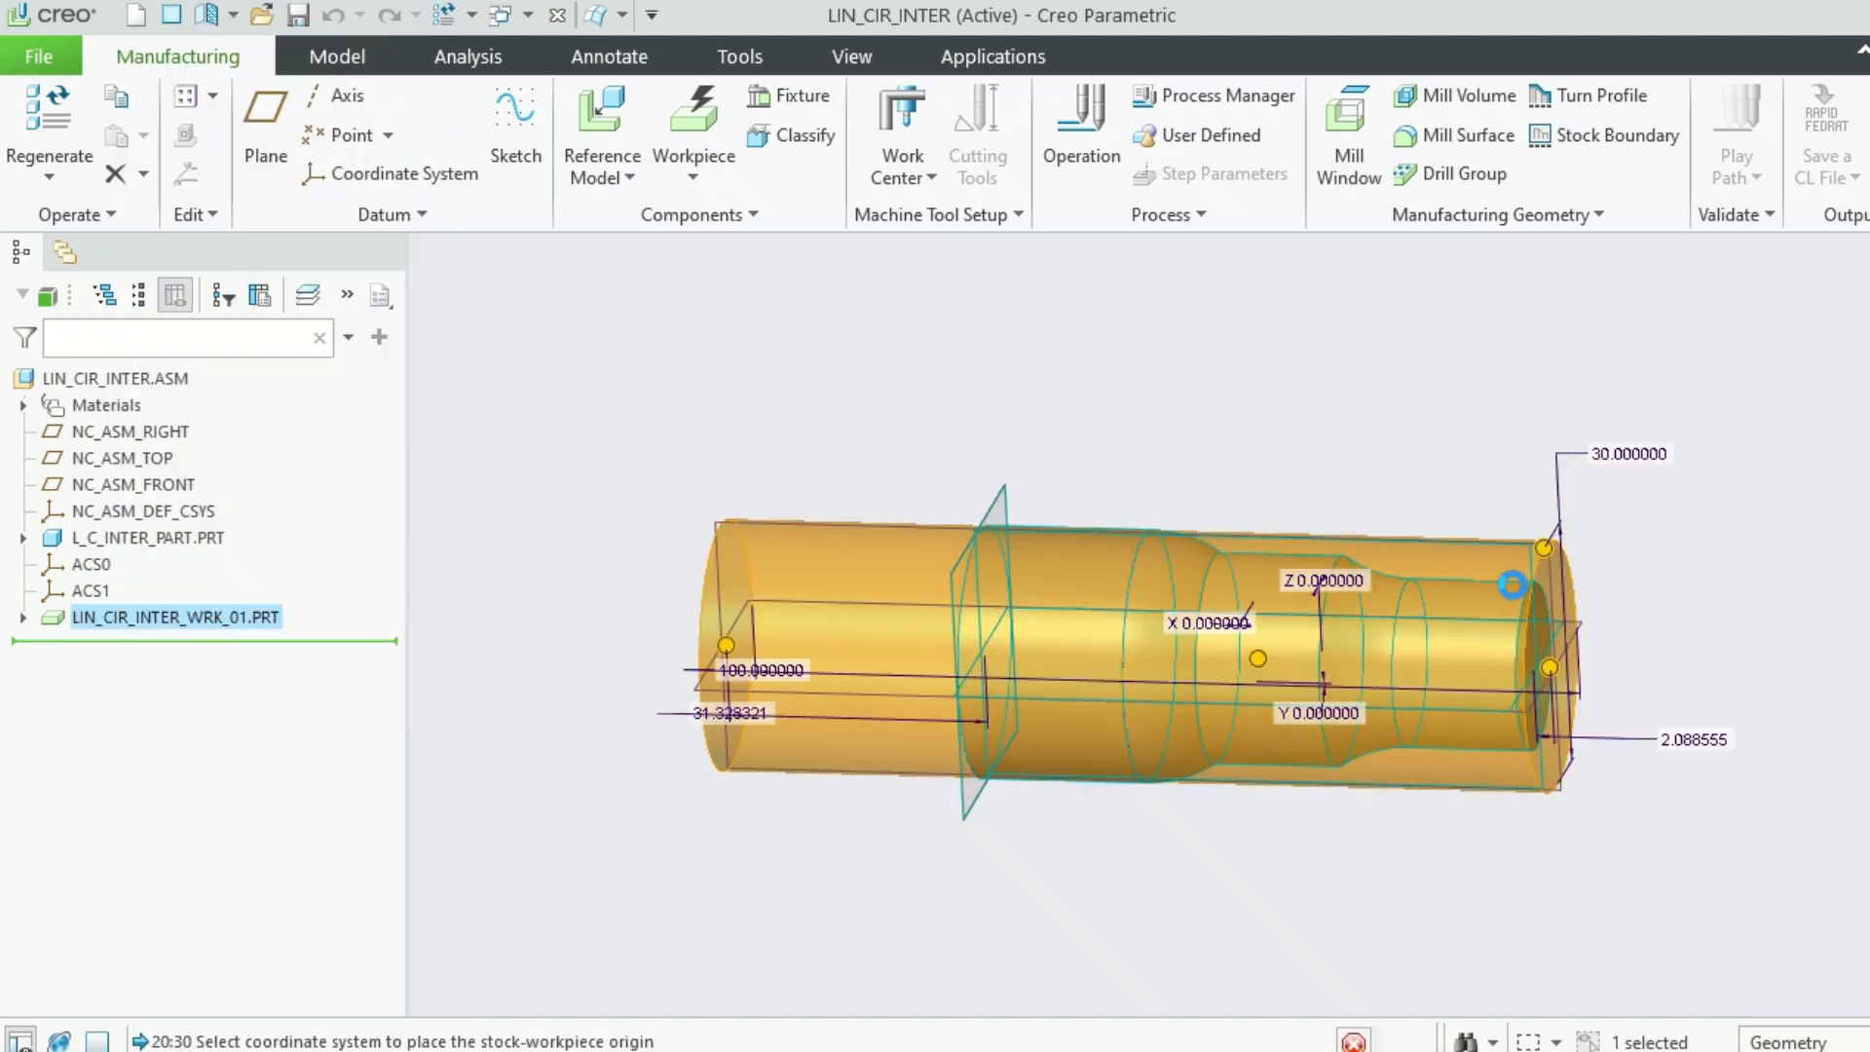
pyautogui.doubleClick(1626, 445)
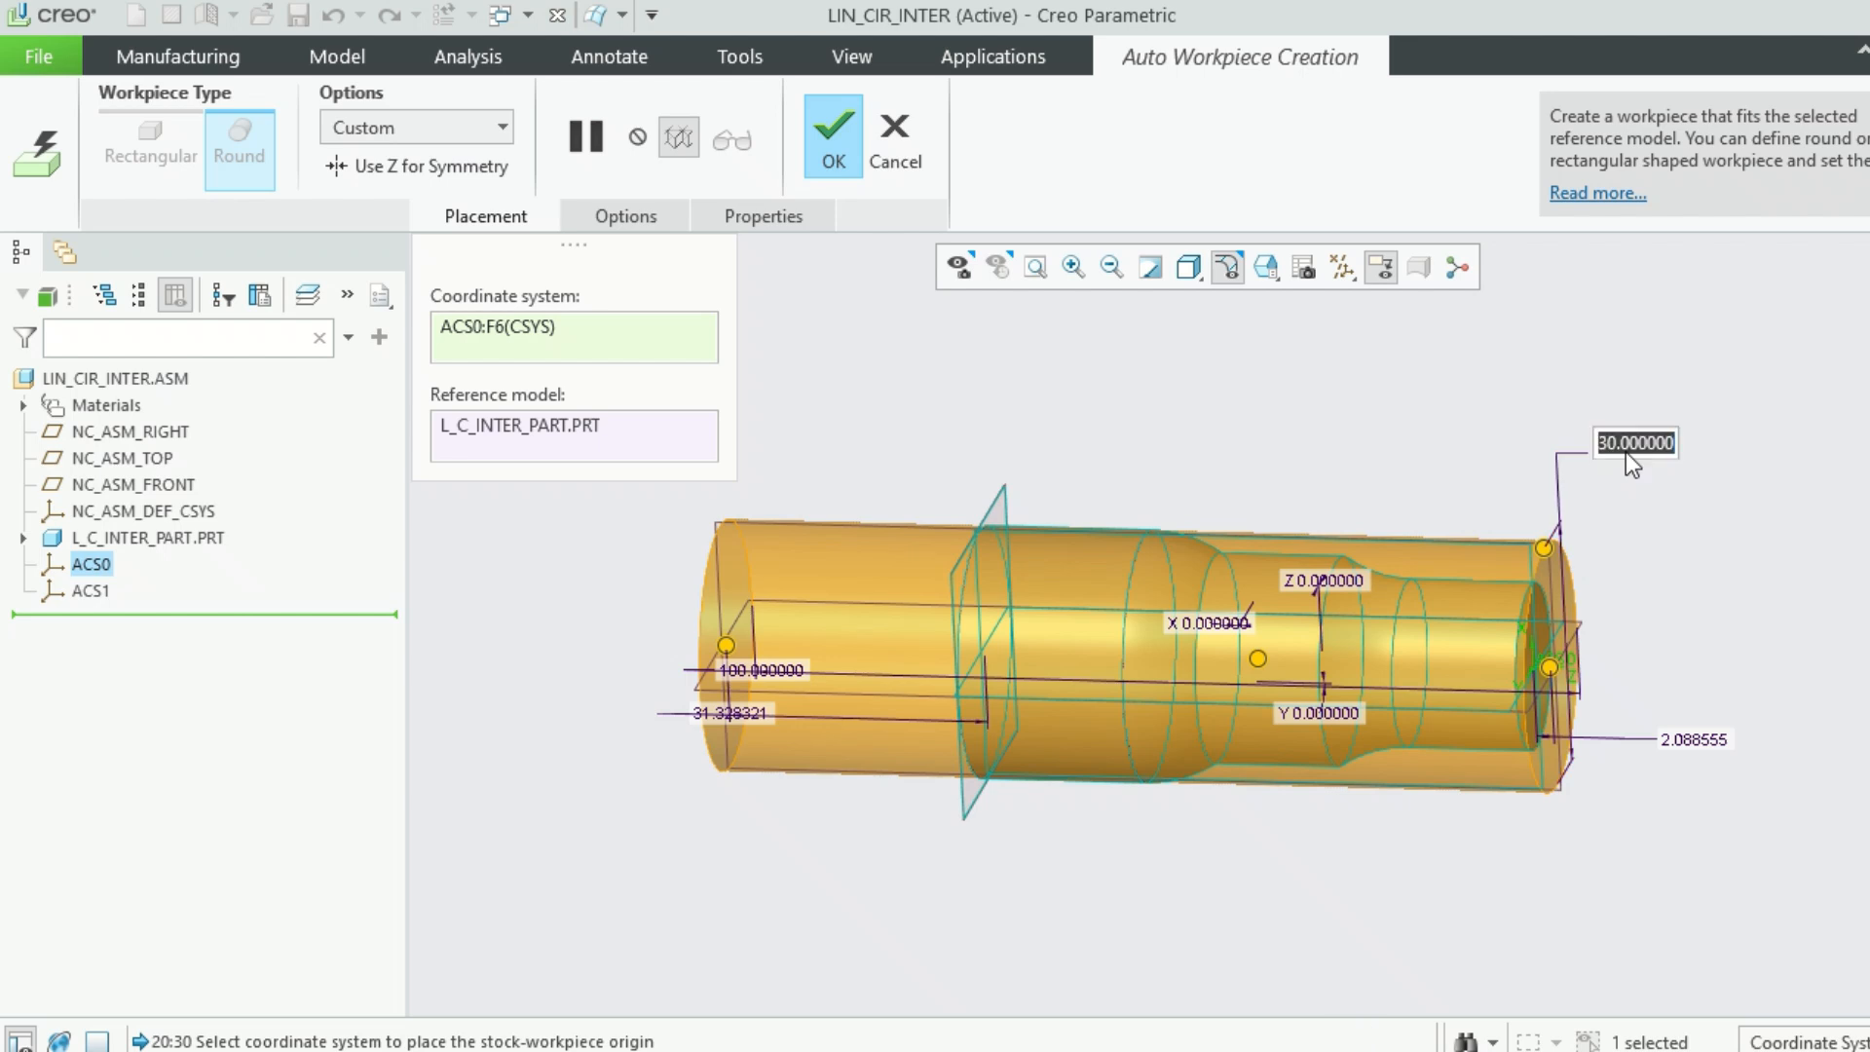
pyautogui.write('32')
pyautogui.press('Return')
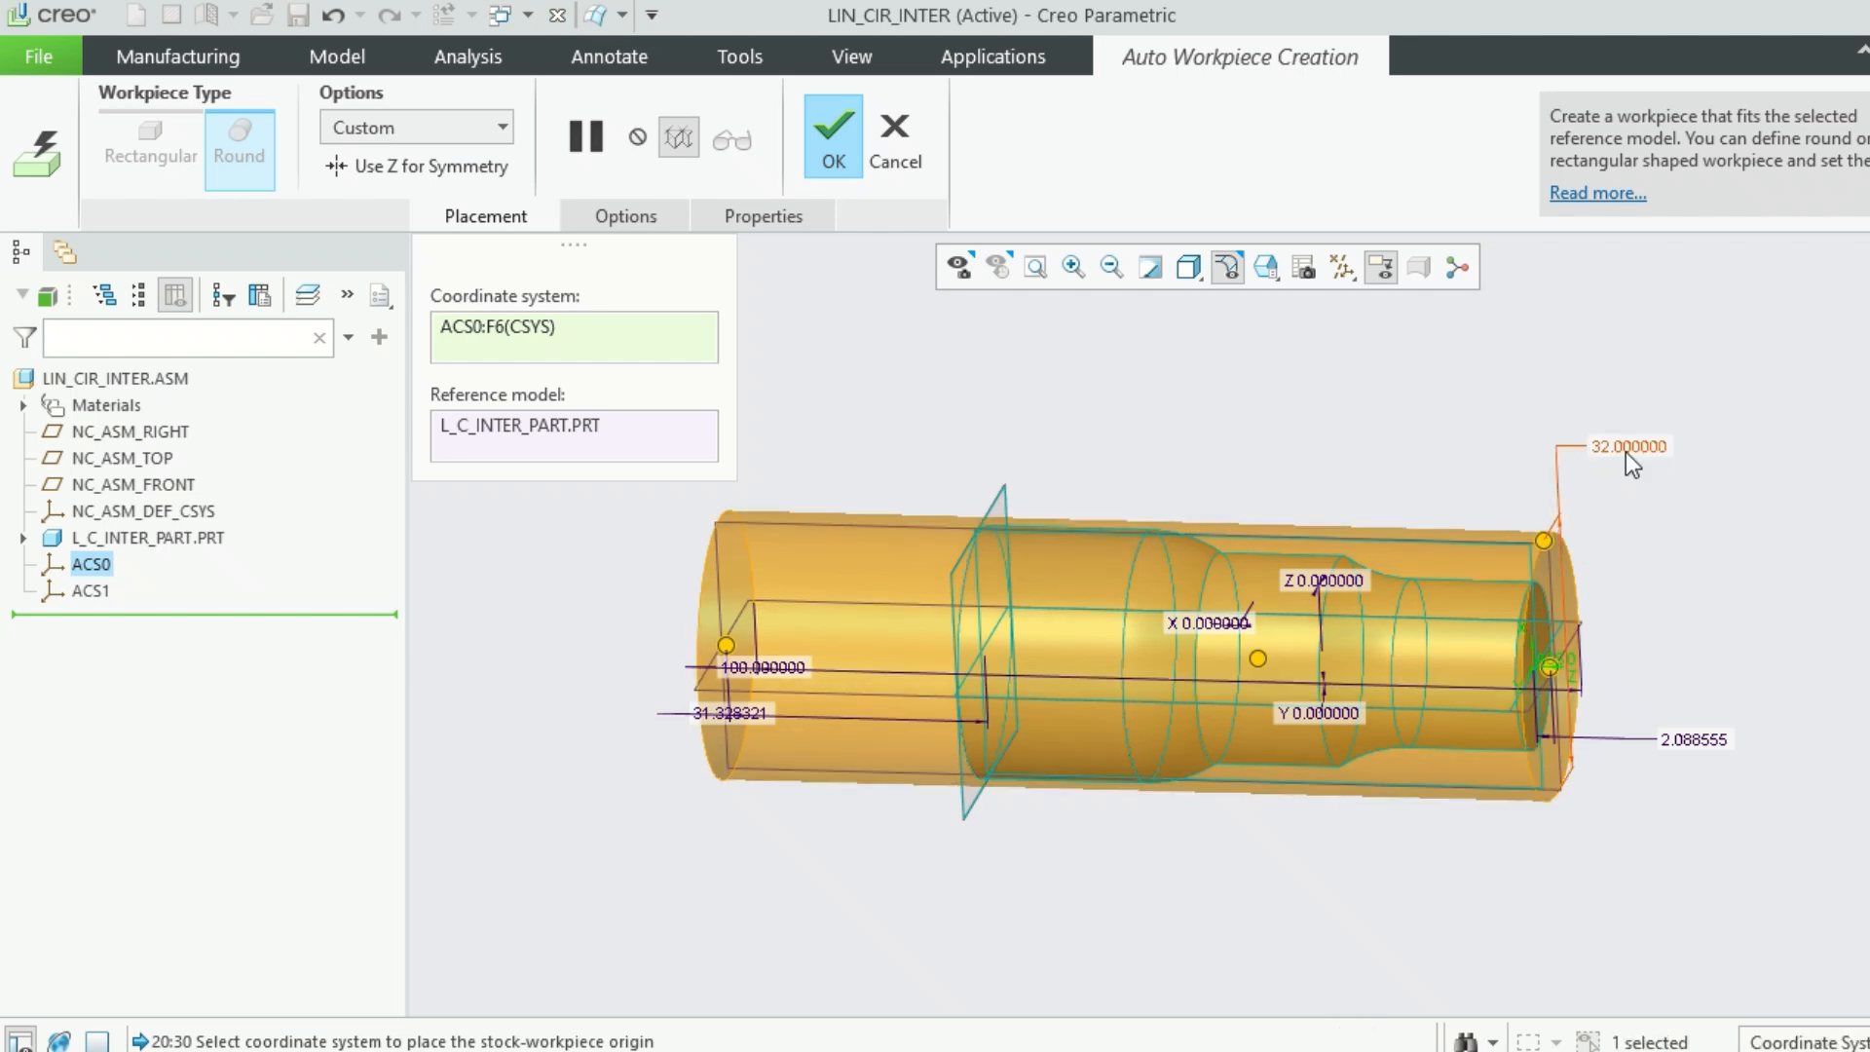
pyautogui.click(820, 126)
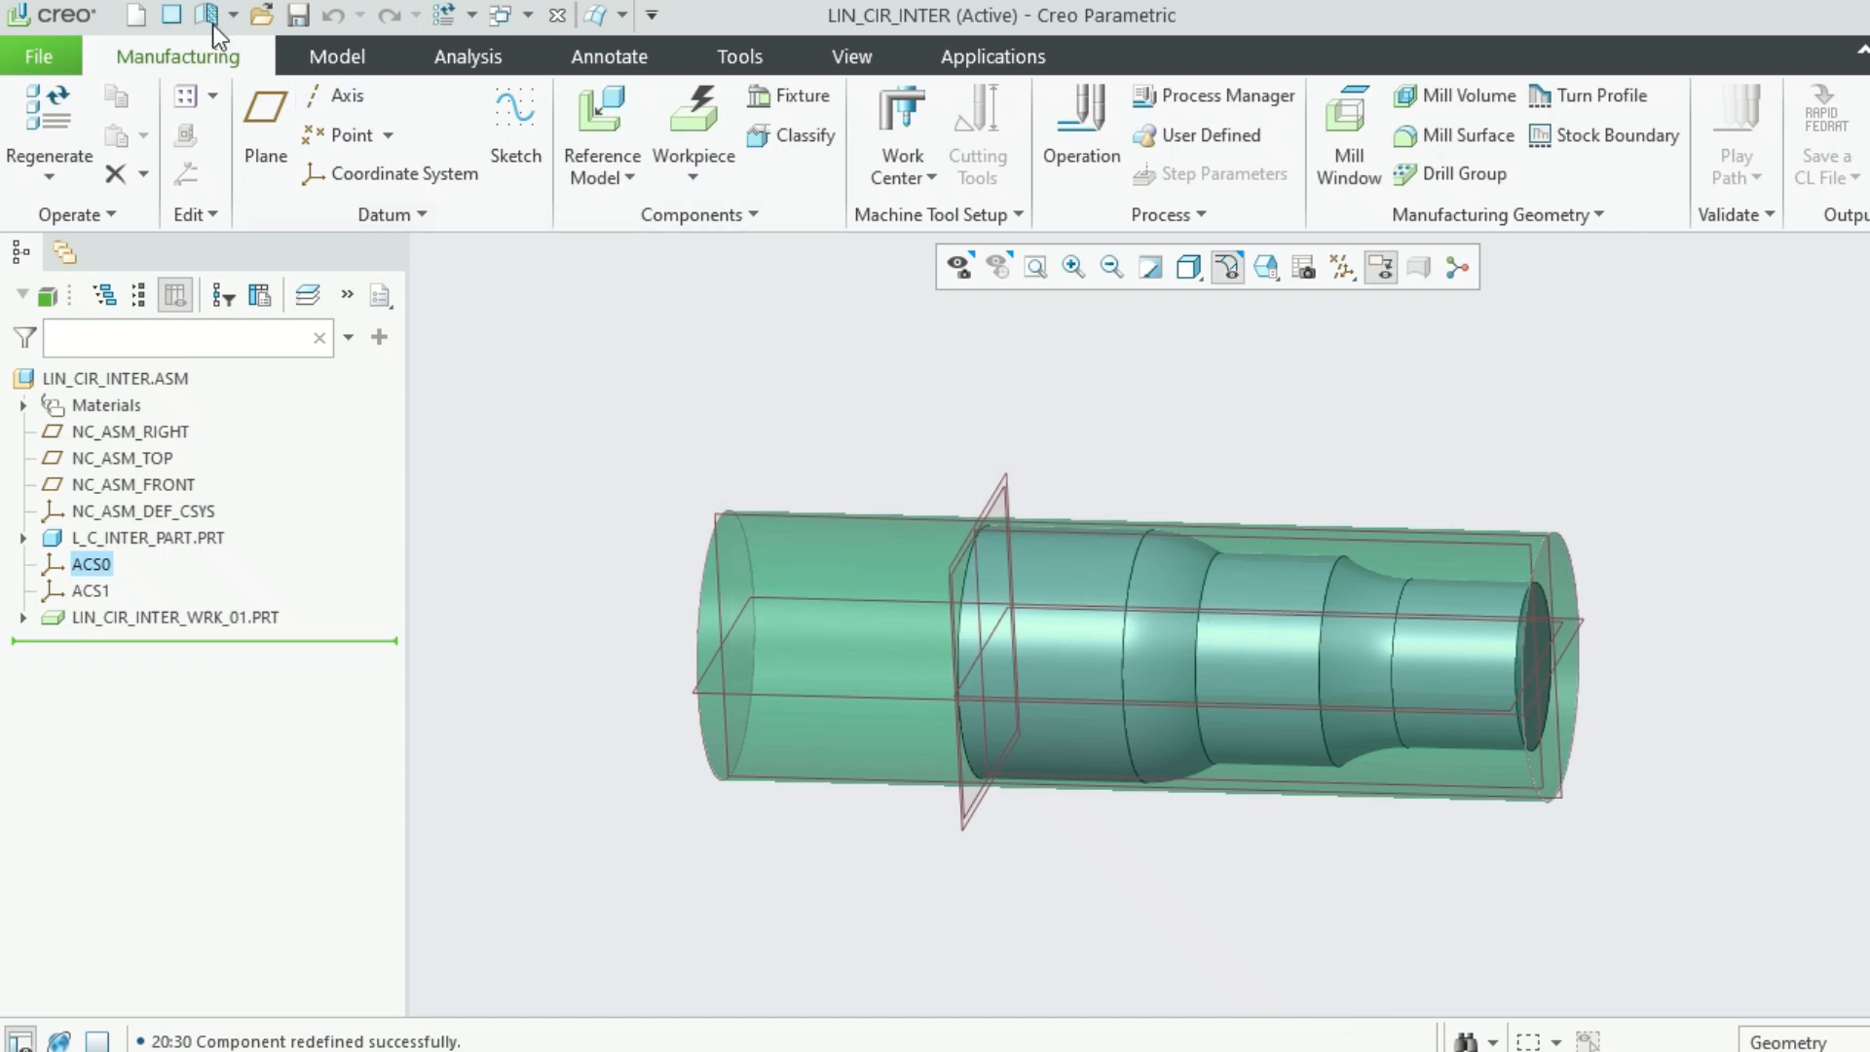
pyautogui.click(300, 19)
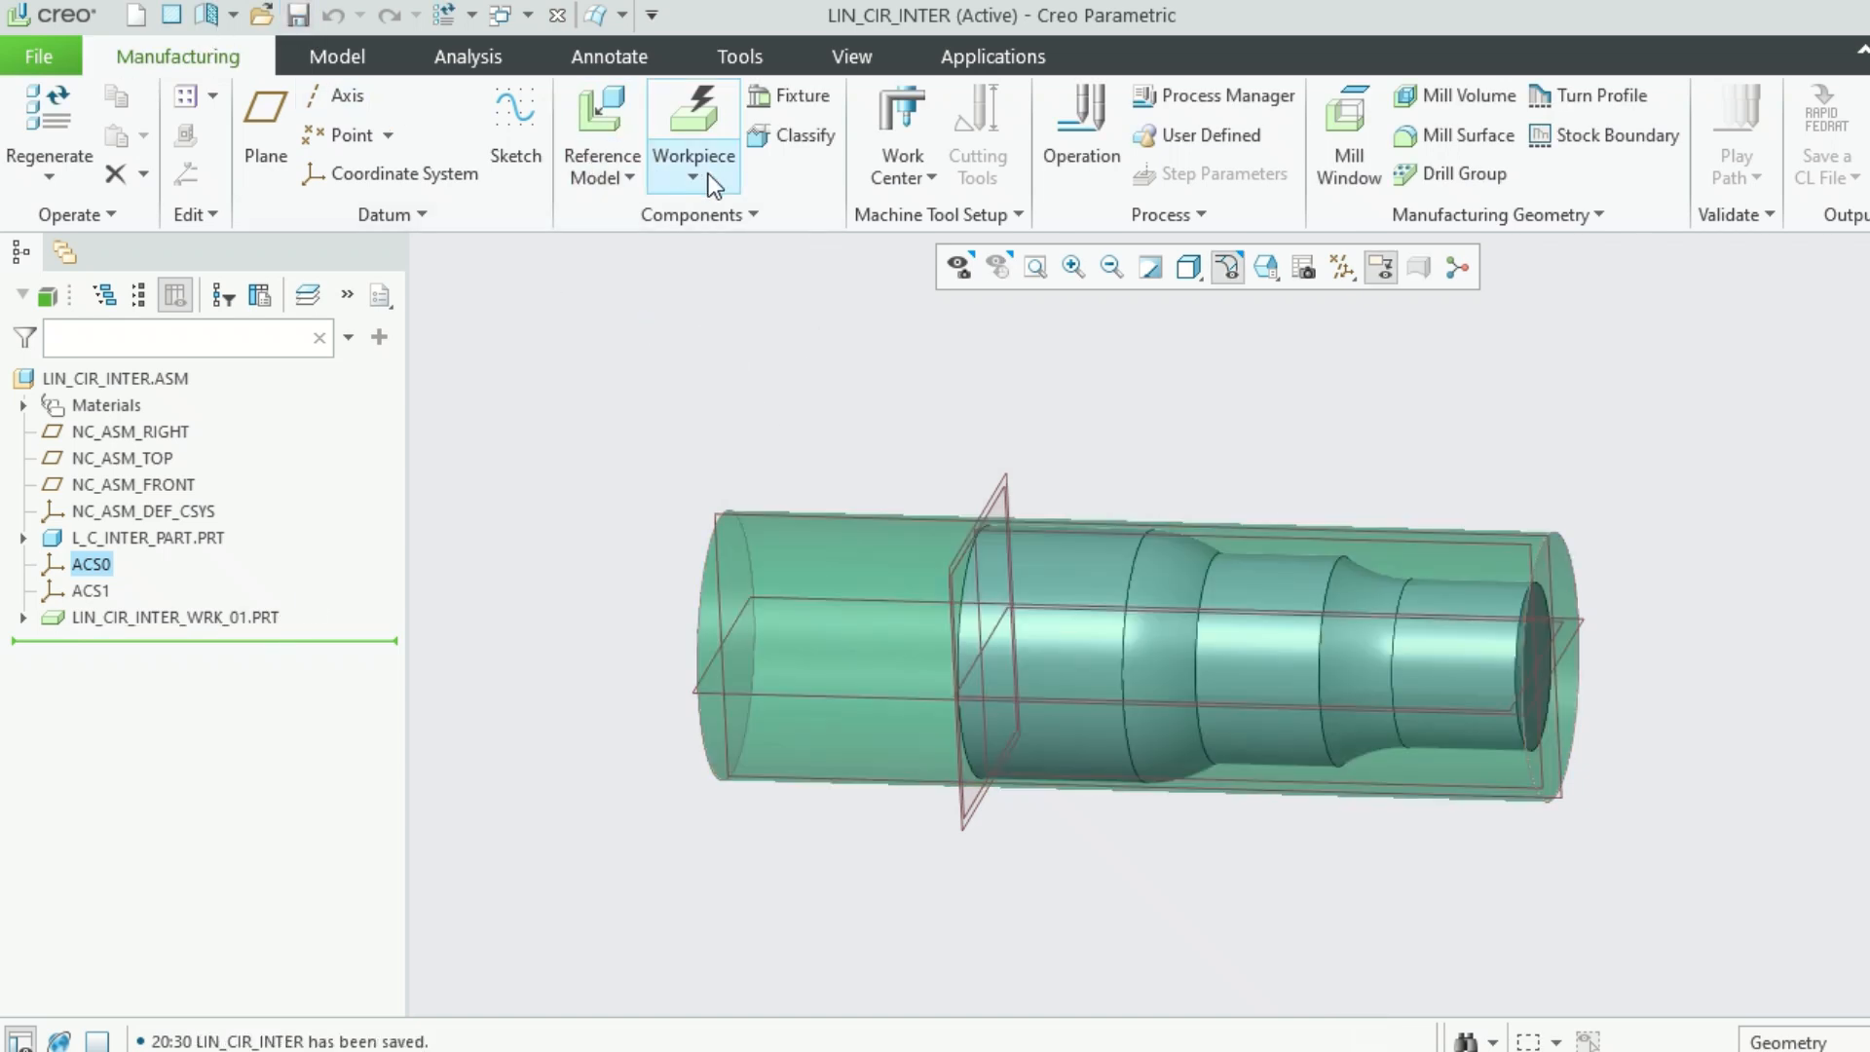
# Start a lathe work center named LATHE01 and open the tool setup for turret 1
pyautogui.click(925, 178)
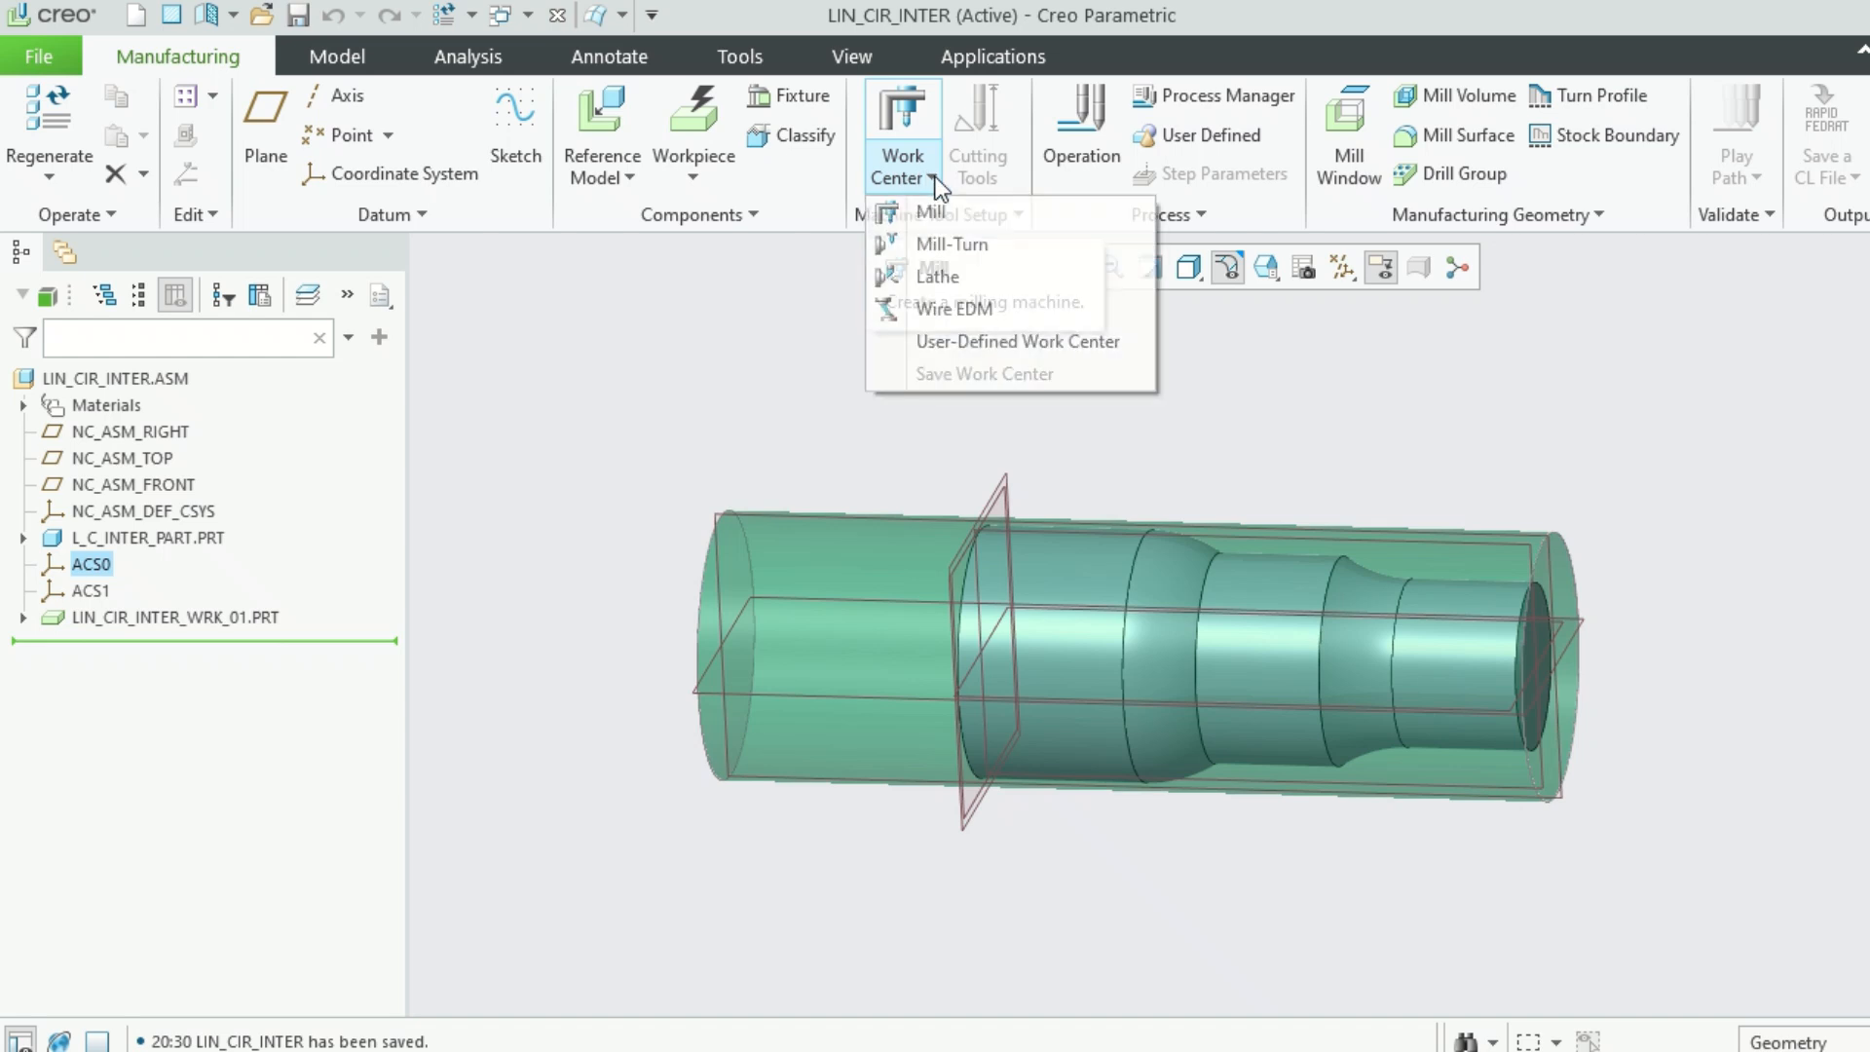
pyautogui.click(938, 278)
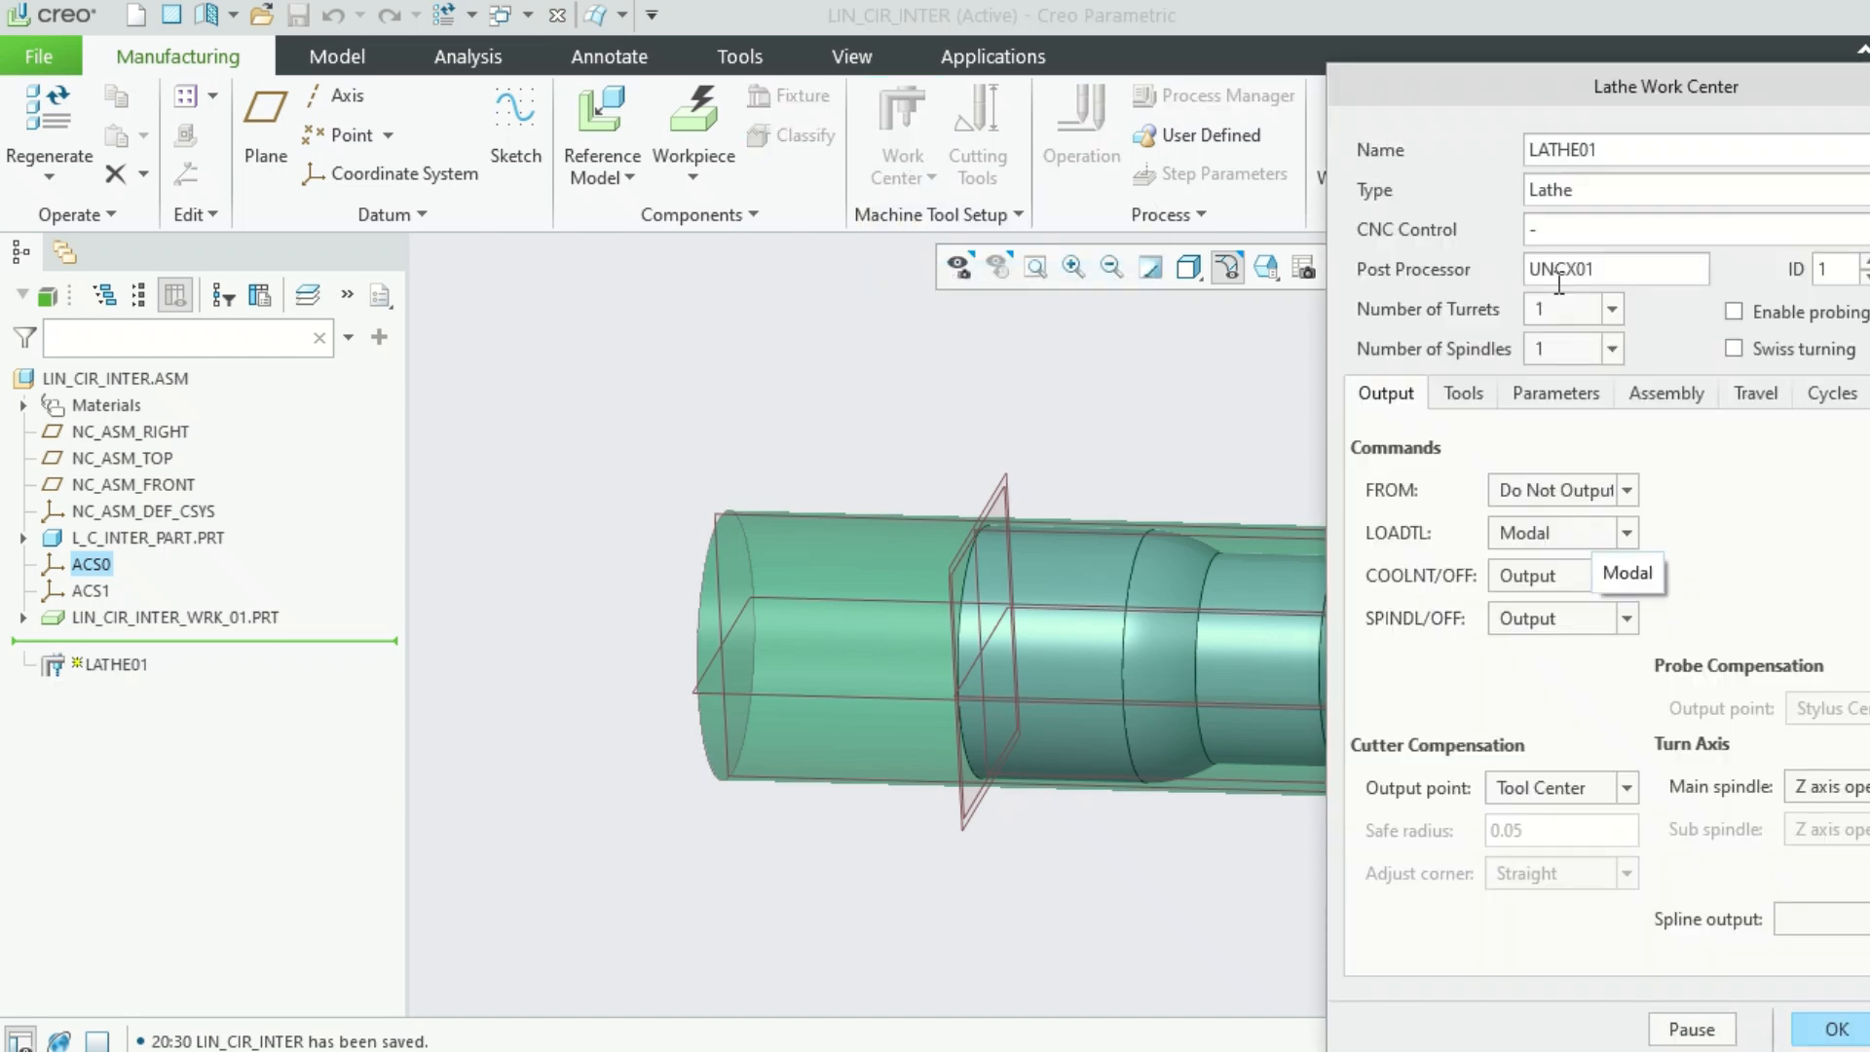
pyautogui.moveTo(1616, 85); pyautogui.dragTo(1057, 18)
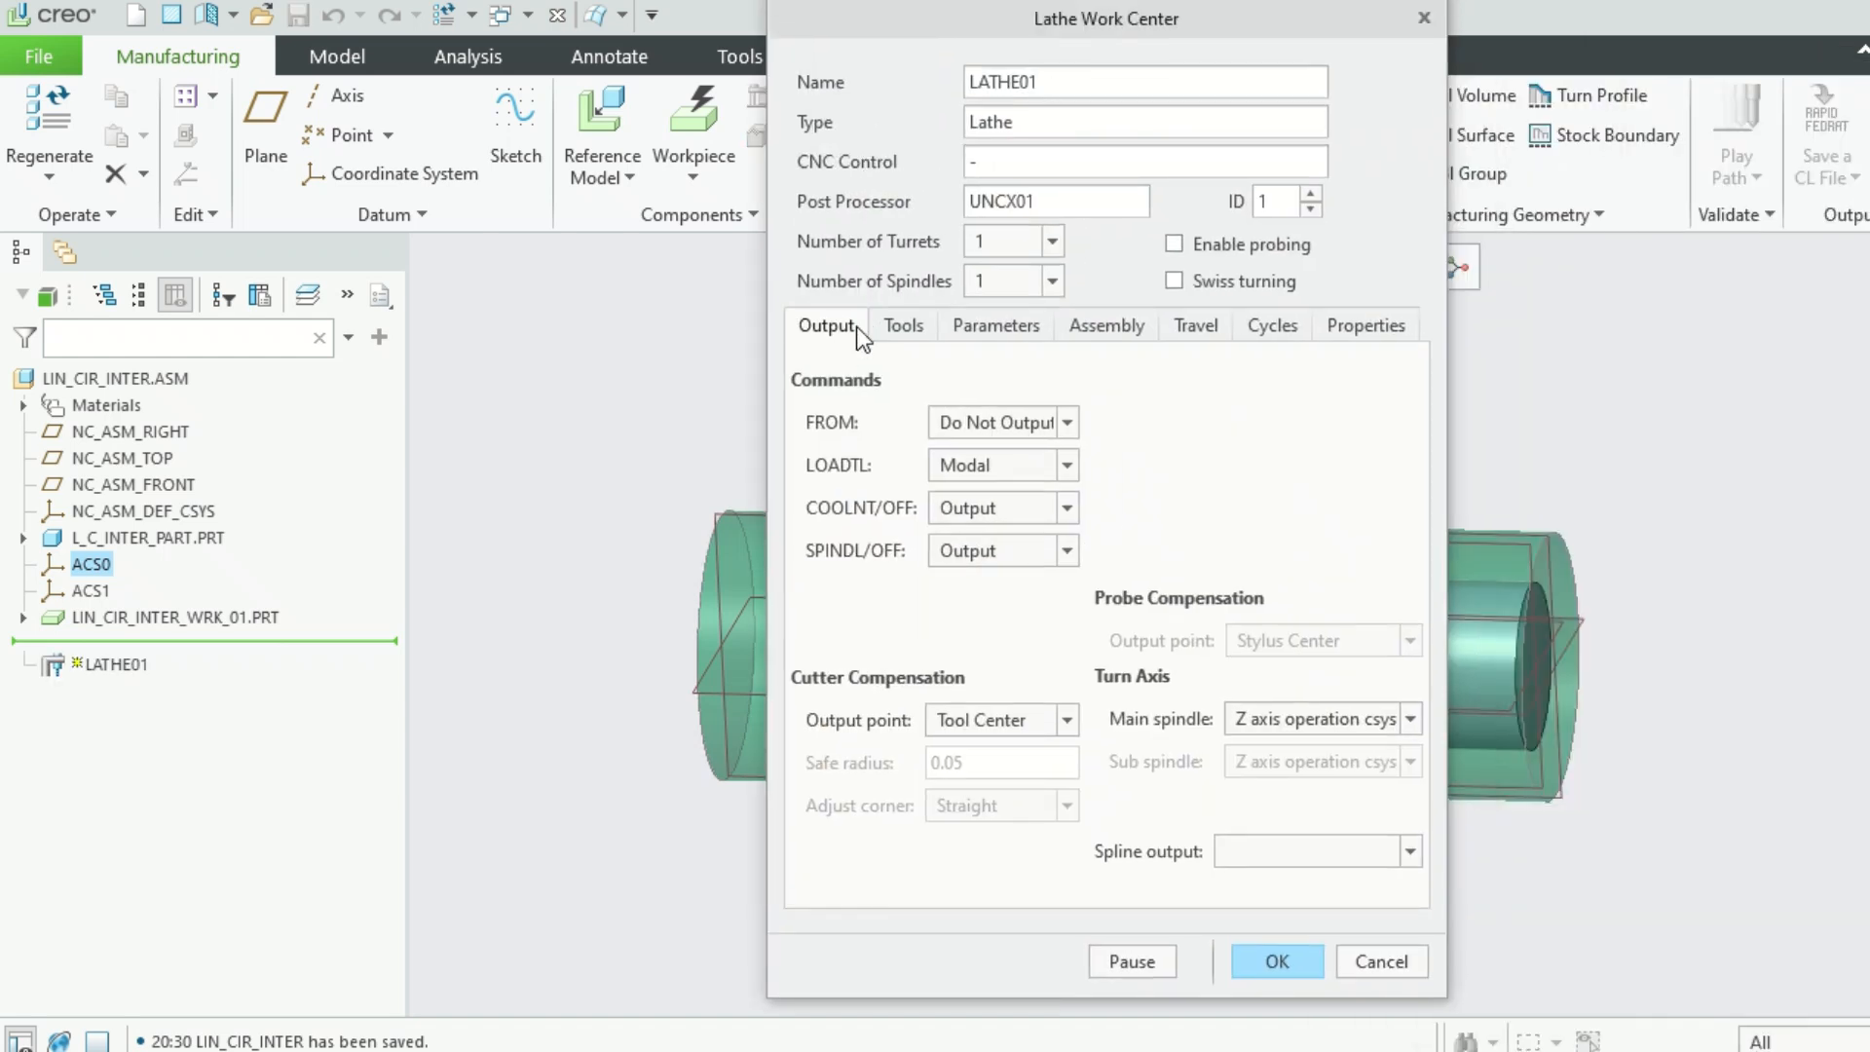
pyautogui.click(897, 331)
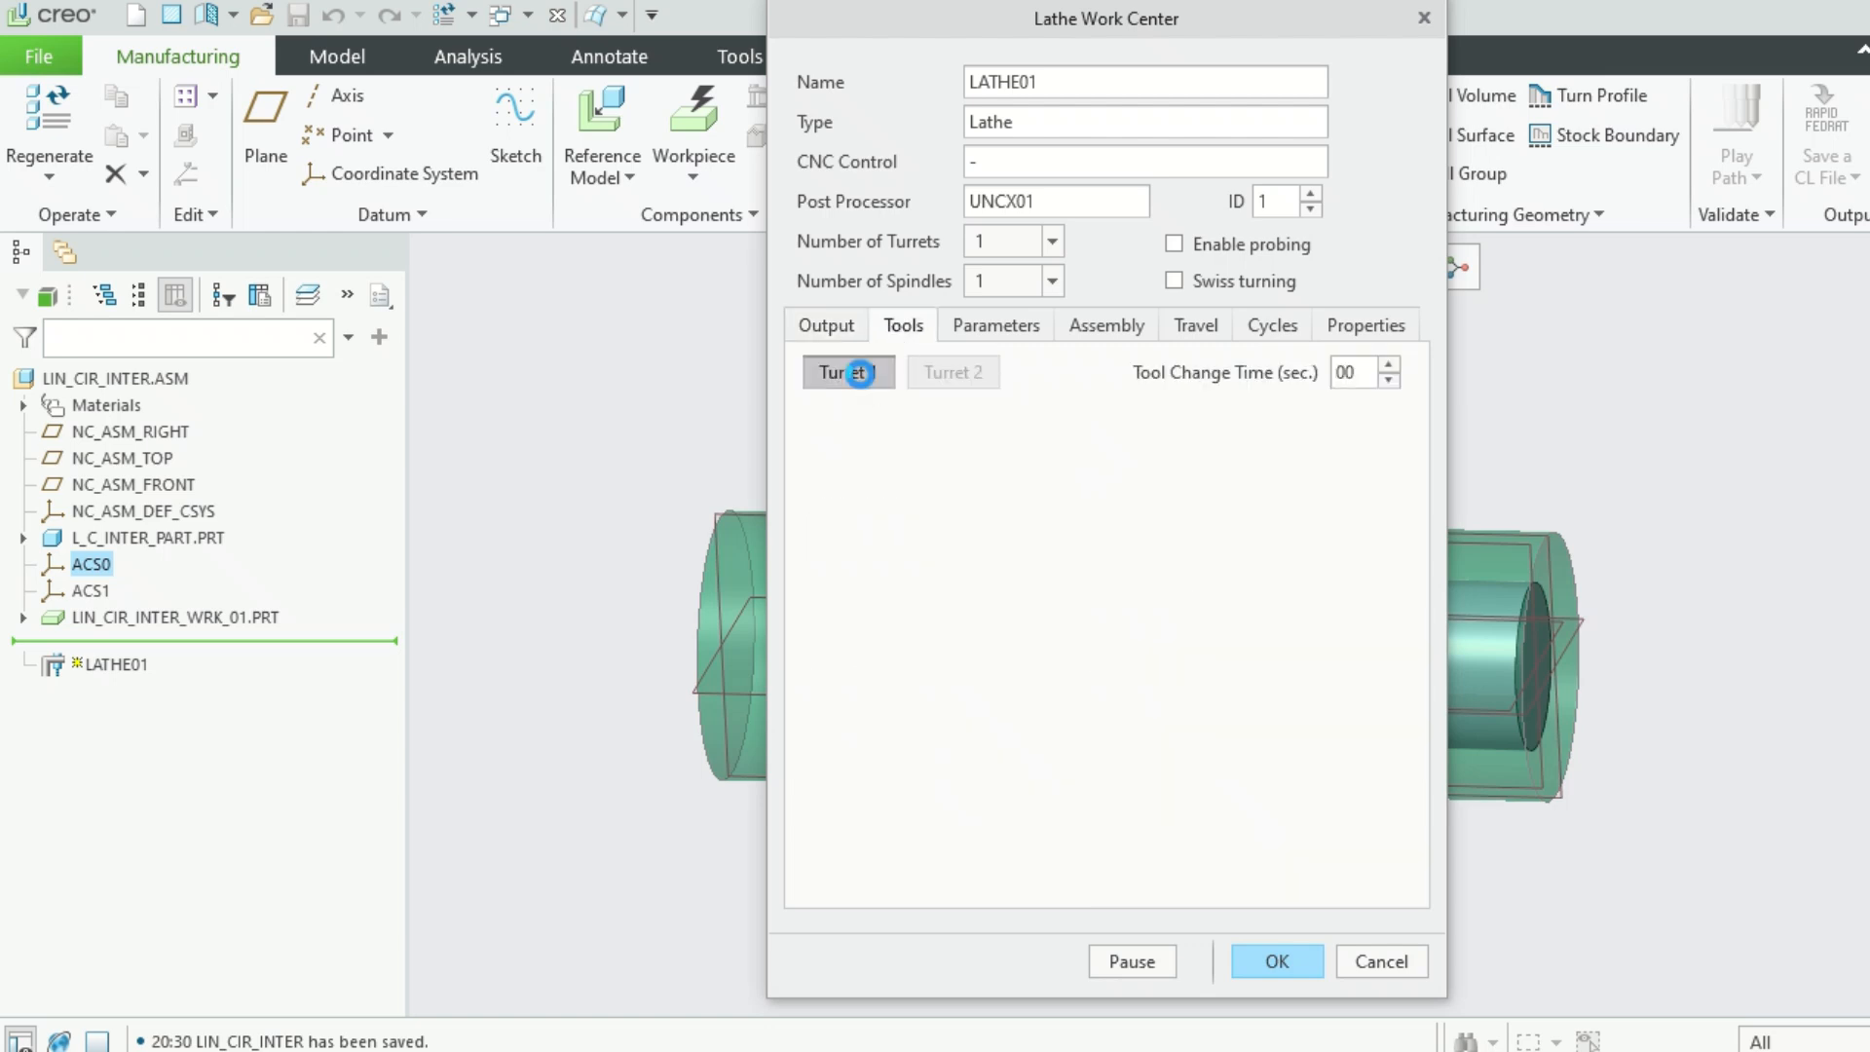
pyautogui.click(860, 373)
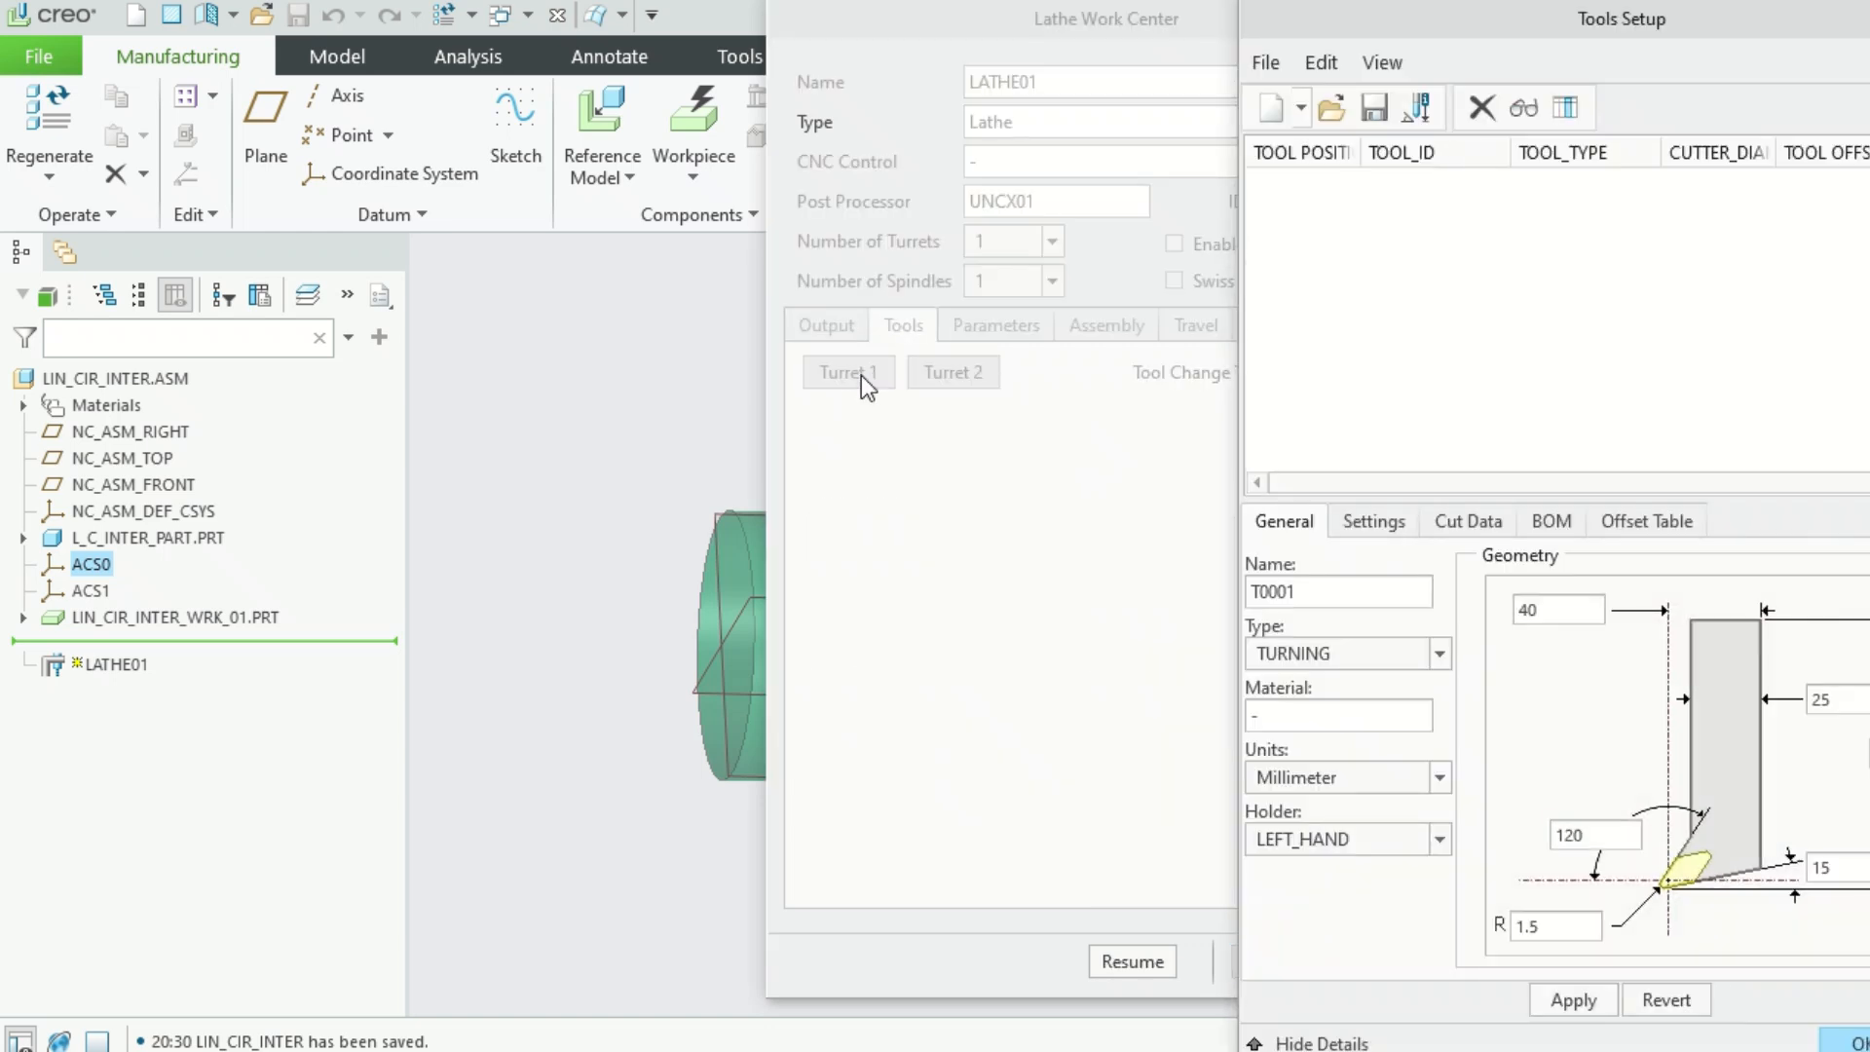
# Add turning tool T0001 to the turret with nose radius 0.8, overall width 15 and shank width 10
pyautogui.doubleClick(1601, 921)
pyautogui.write('0')
pyautogui.doubleClick(1563, 605)
pyautogui.write('2')
pyautogui.press('BackSpace')
pyautogui.press('BackSpace')
pyautogui.write('15')
pyautogui.press('Return')
pyautogui.doubleClick(1856, 698)
pyautogui.write('10')
pyautogui.press('Tab')
pyautogui.press('Tab')
pyautogui.press('Tab')
pyautogui.click(1587, 1000)
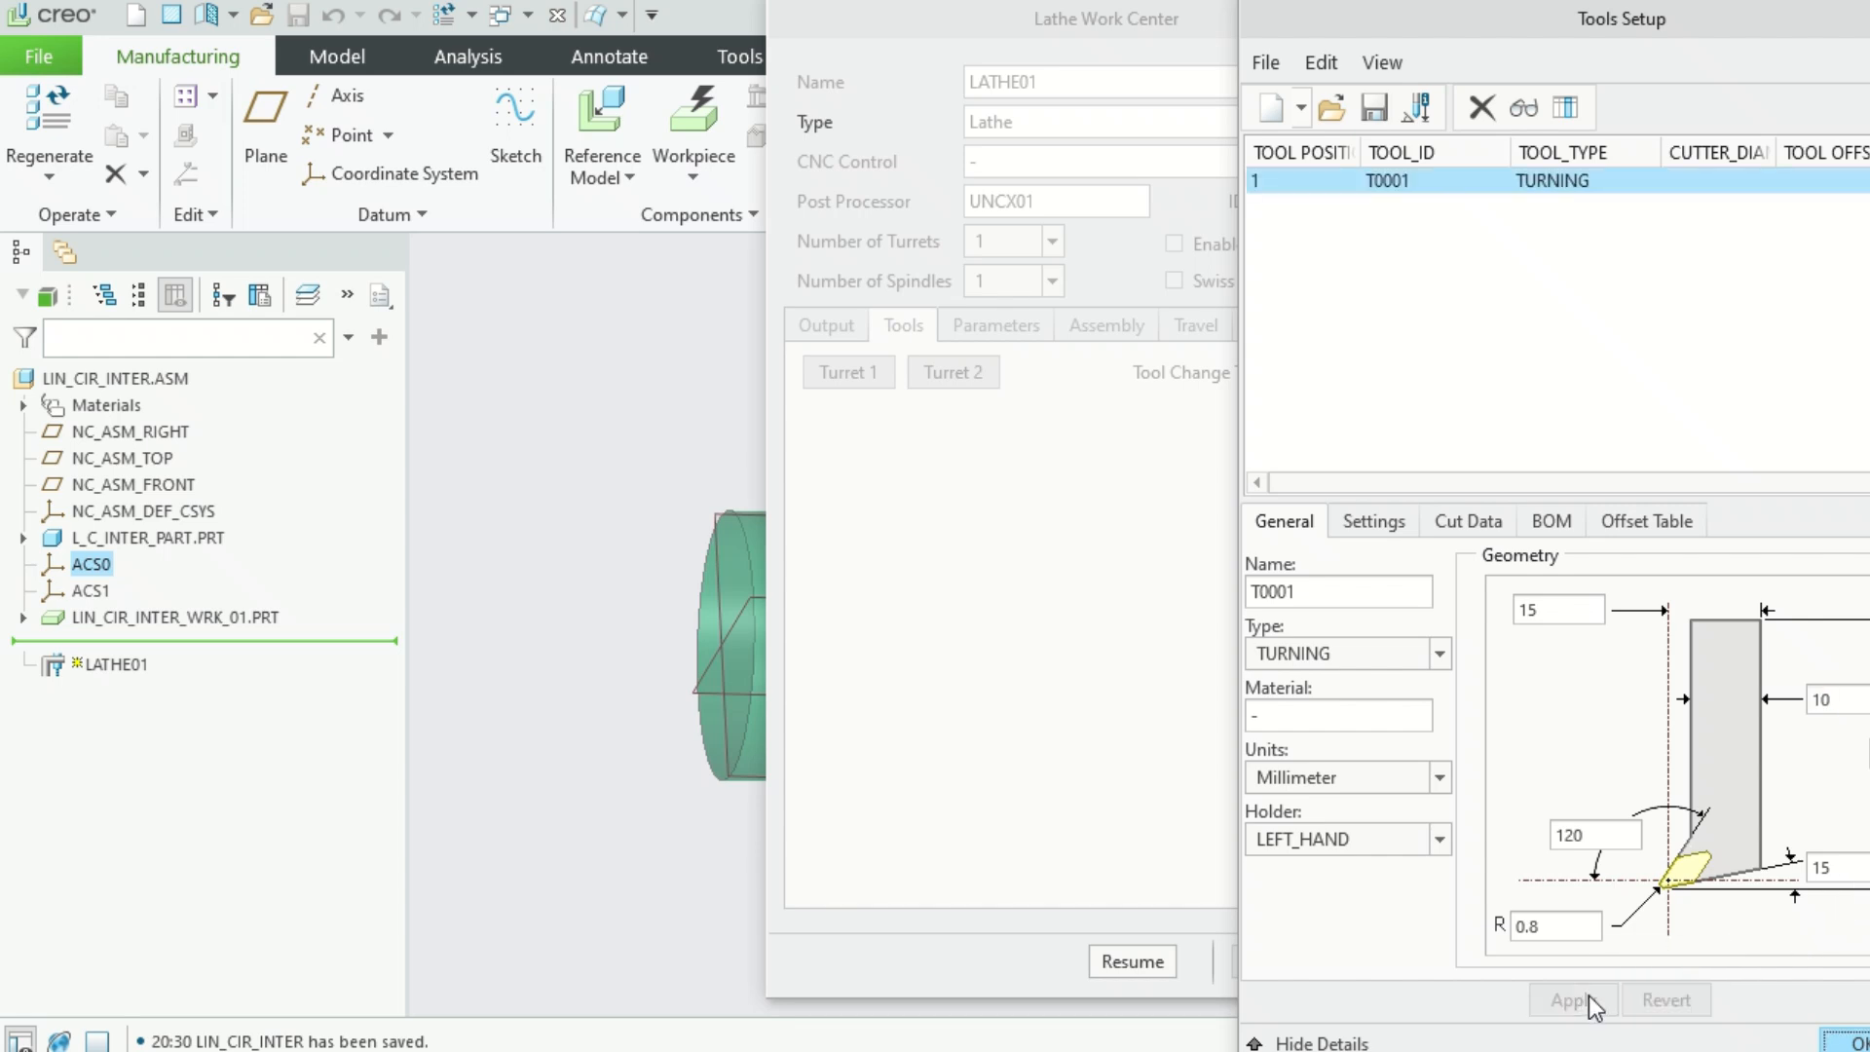
# Accept the tool setup, create the lathe work center and save the assembly
pyautogui.click(1838, 1042)
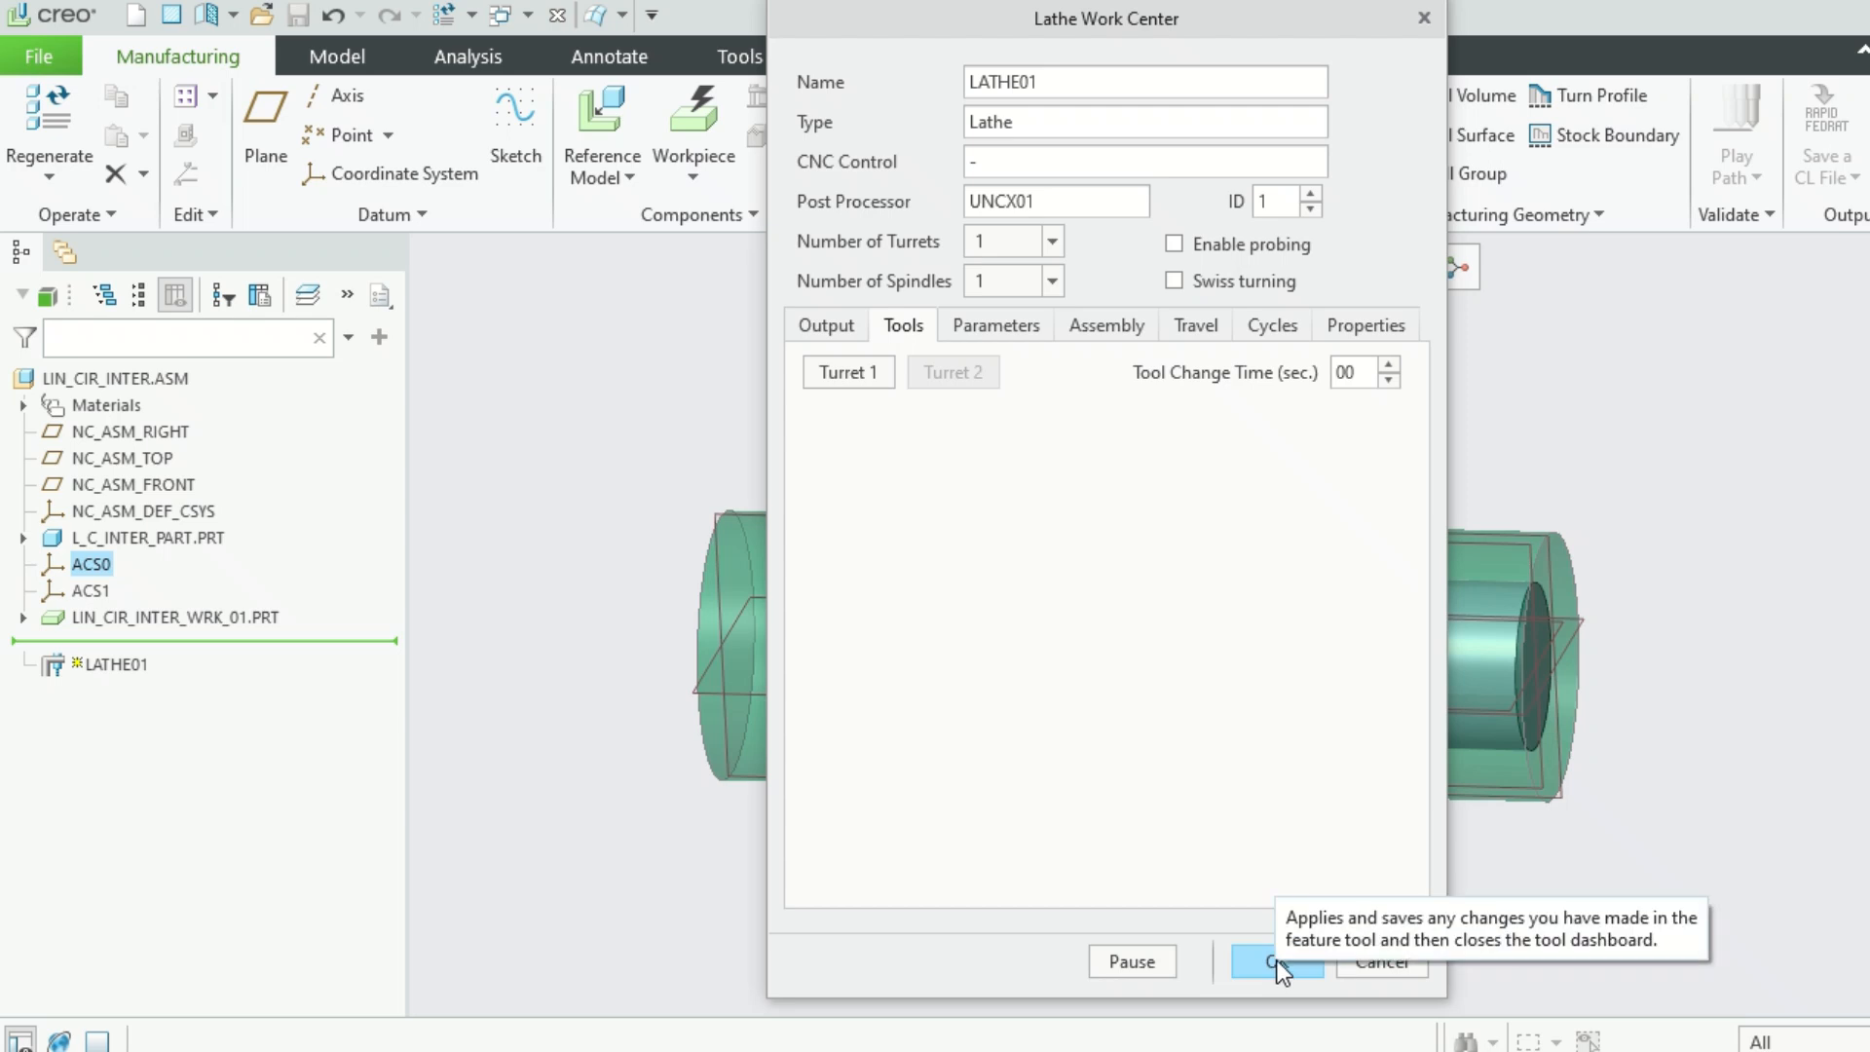
pyautogui.click(1275, 960)
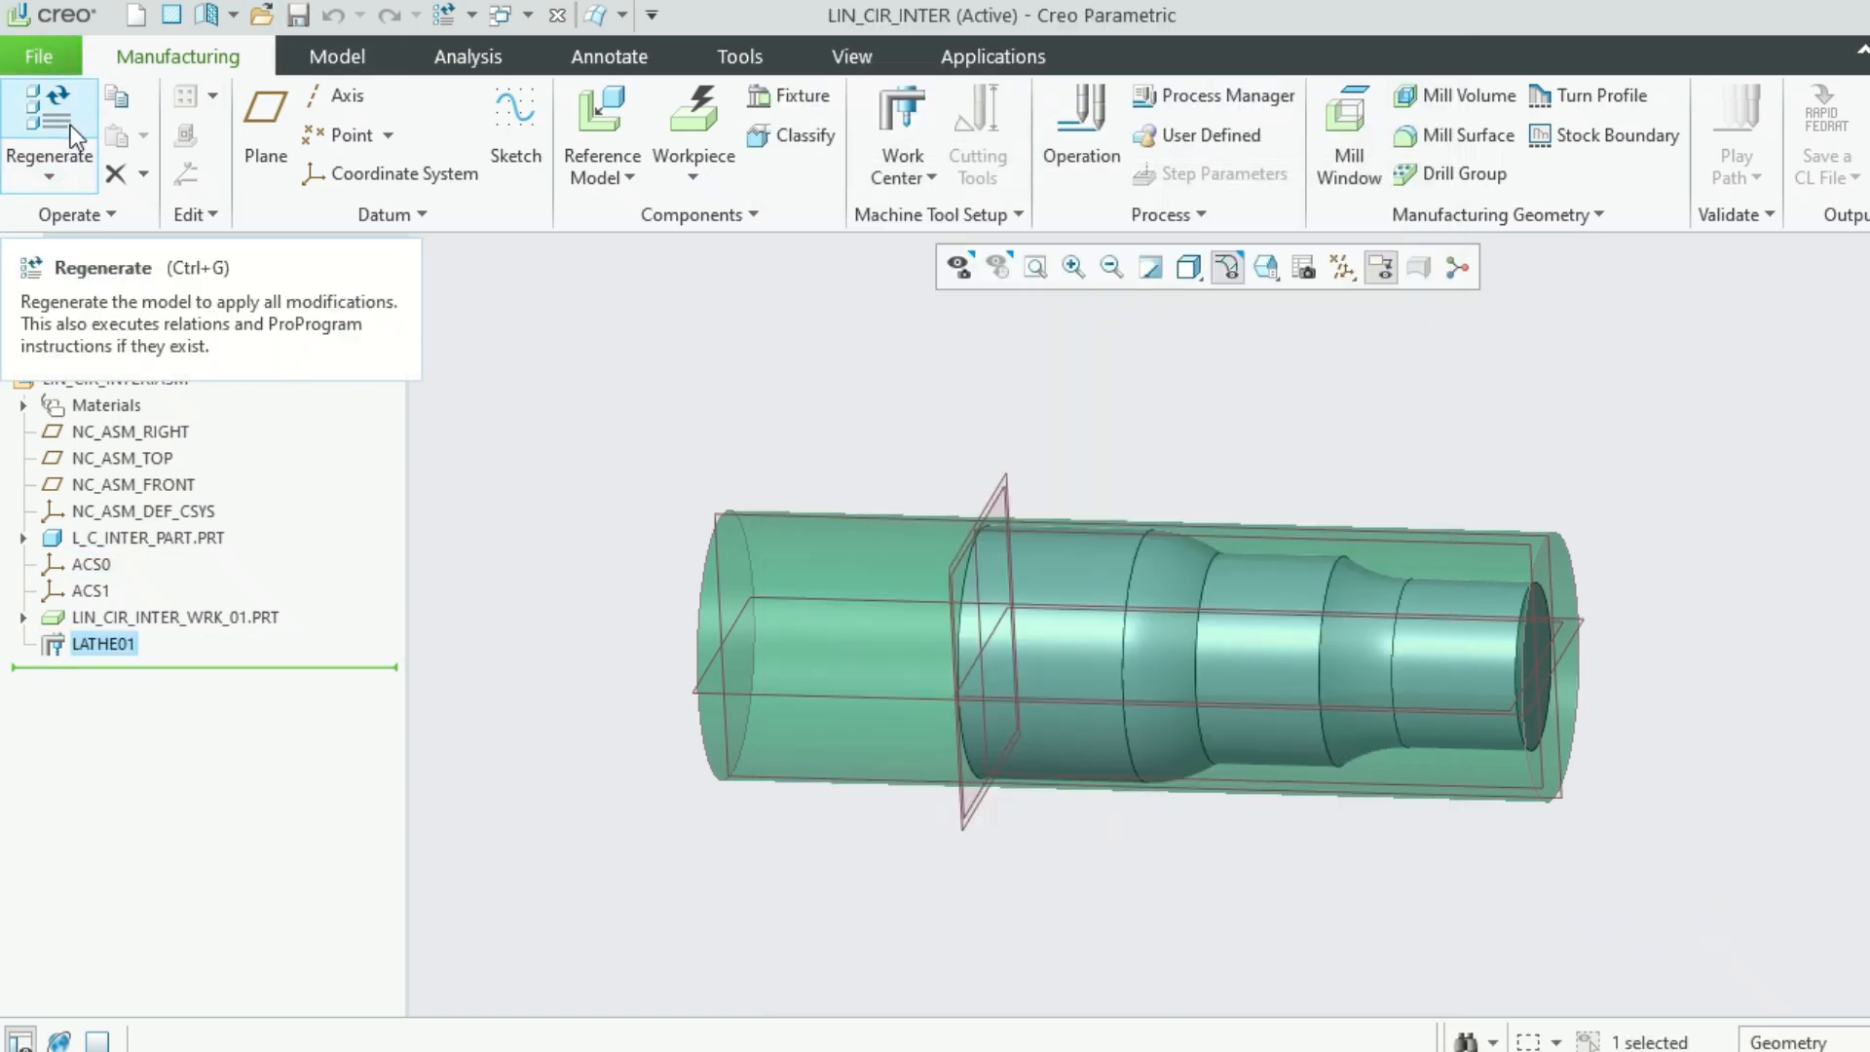
pyautogui.click(296, 15)
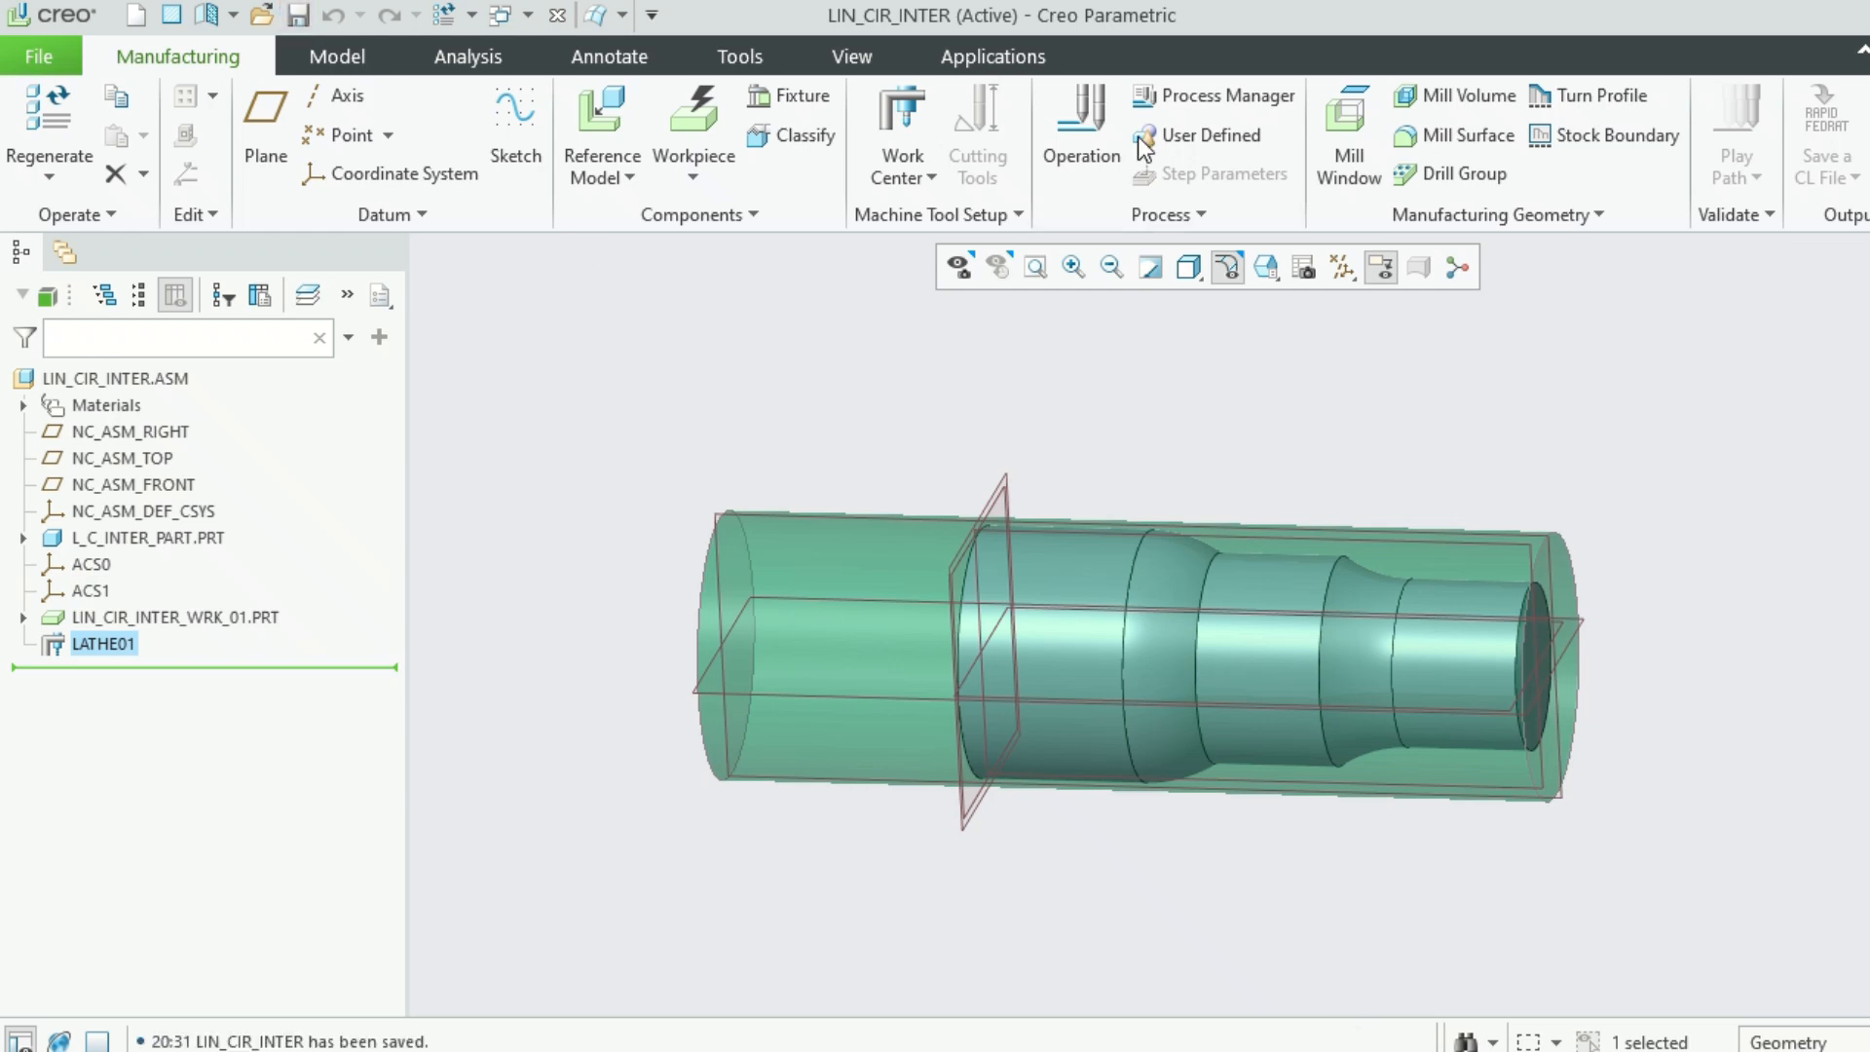
# Start an operation on LATHE01 with ACS0 as program zero and a clearance plane on the workpiece's end face near the part's small end
pyautogui.click(1085, 126)
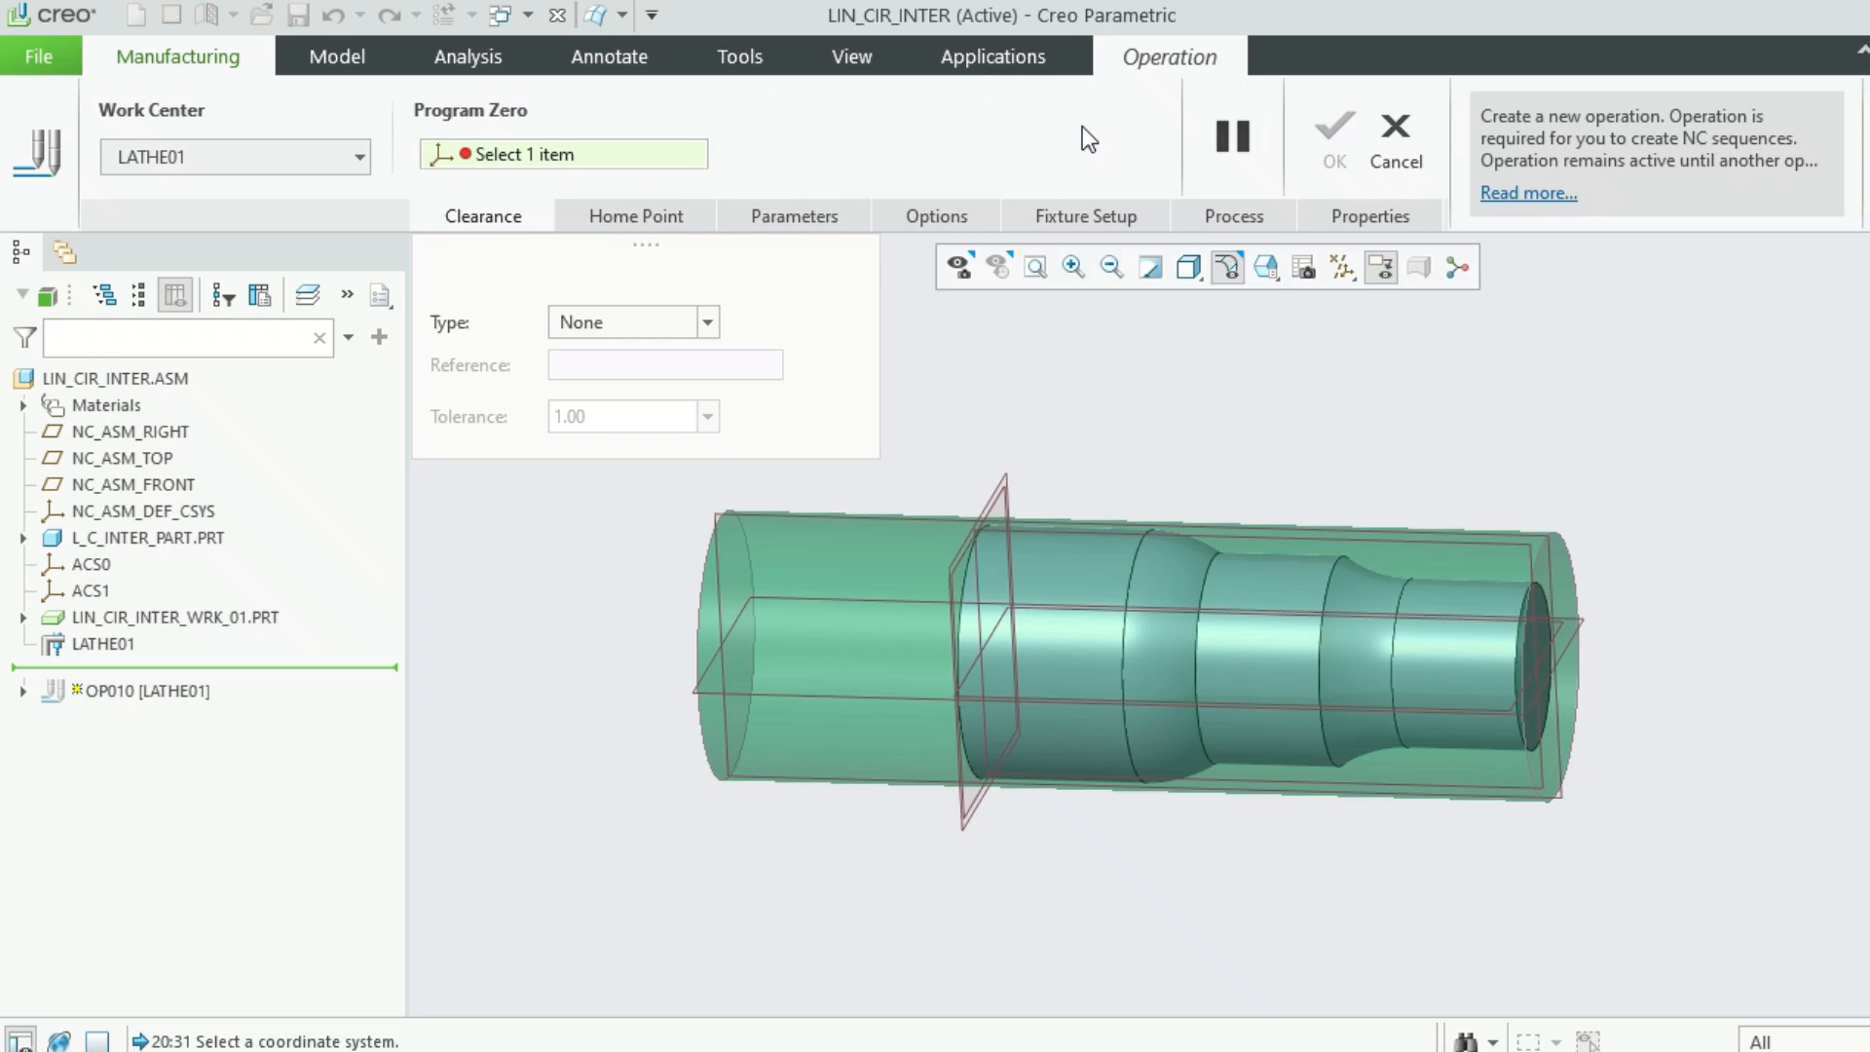
pyautogui.click(98, 565)
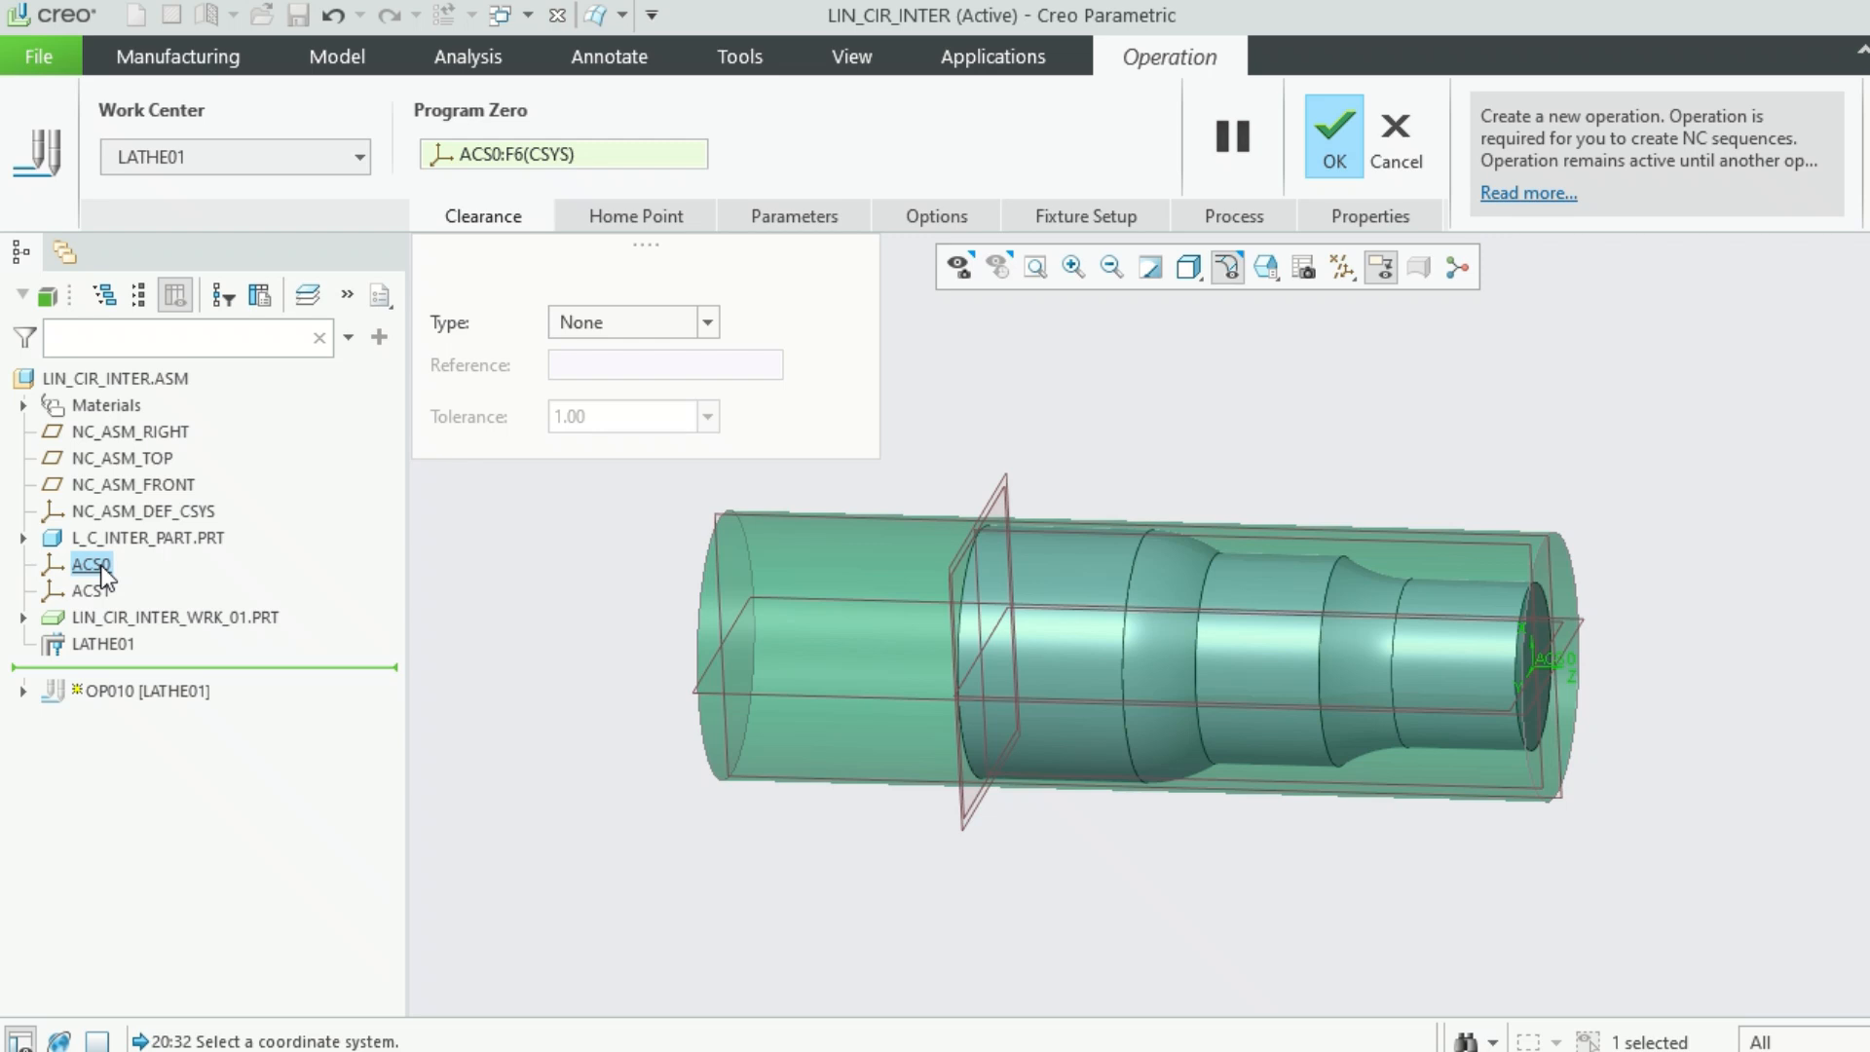
pyautogui.click(709, 321)
pyautogui.click(654, 354)
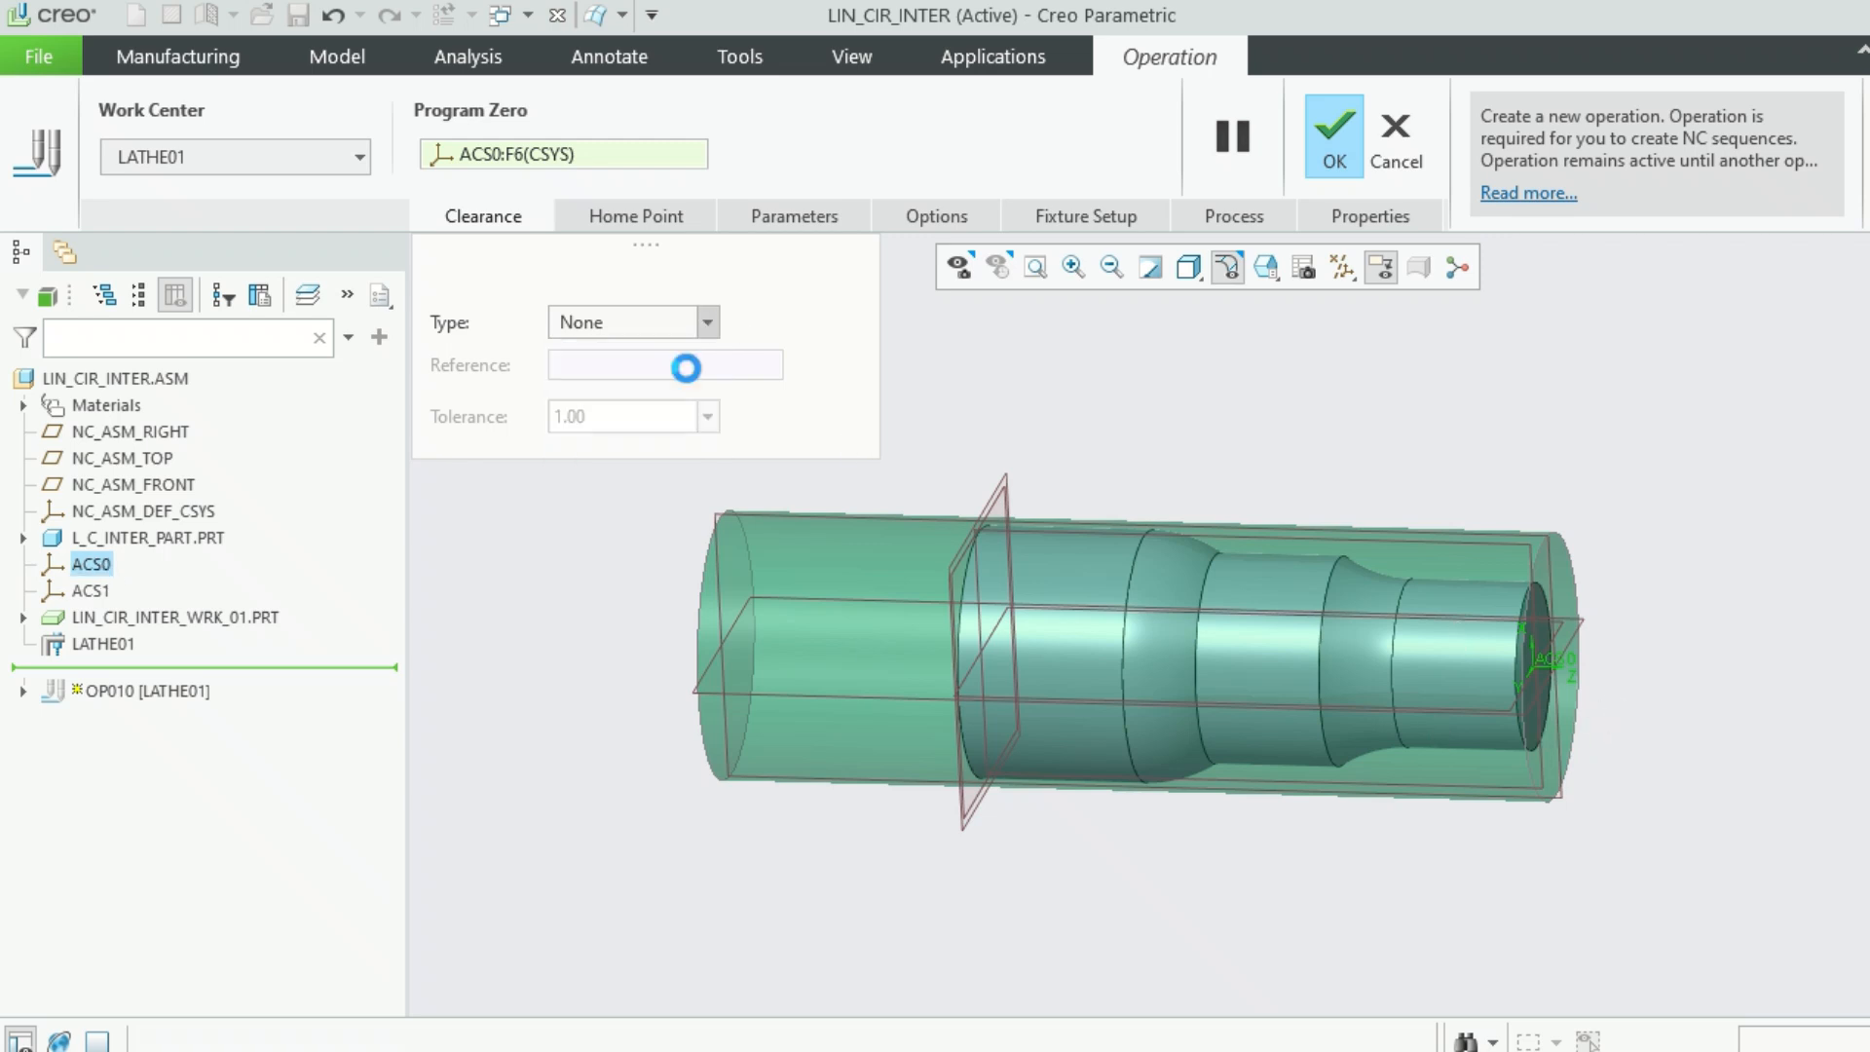
pyautogui.click(1570, 575)
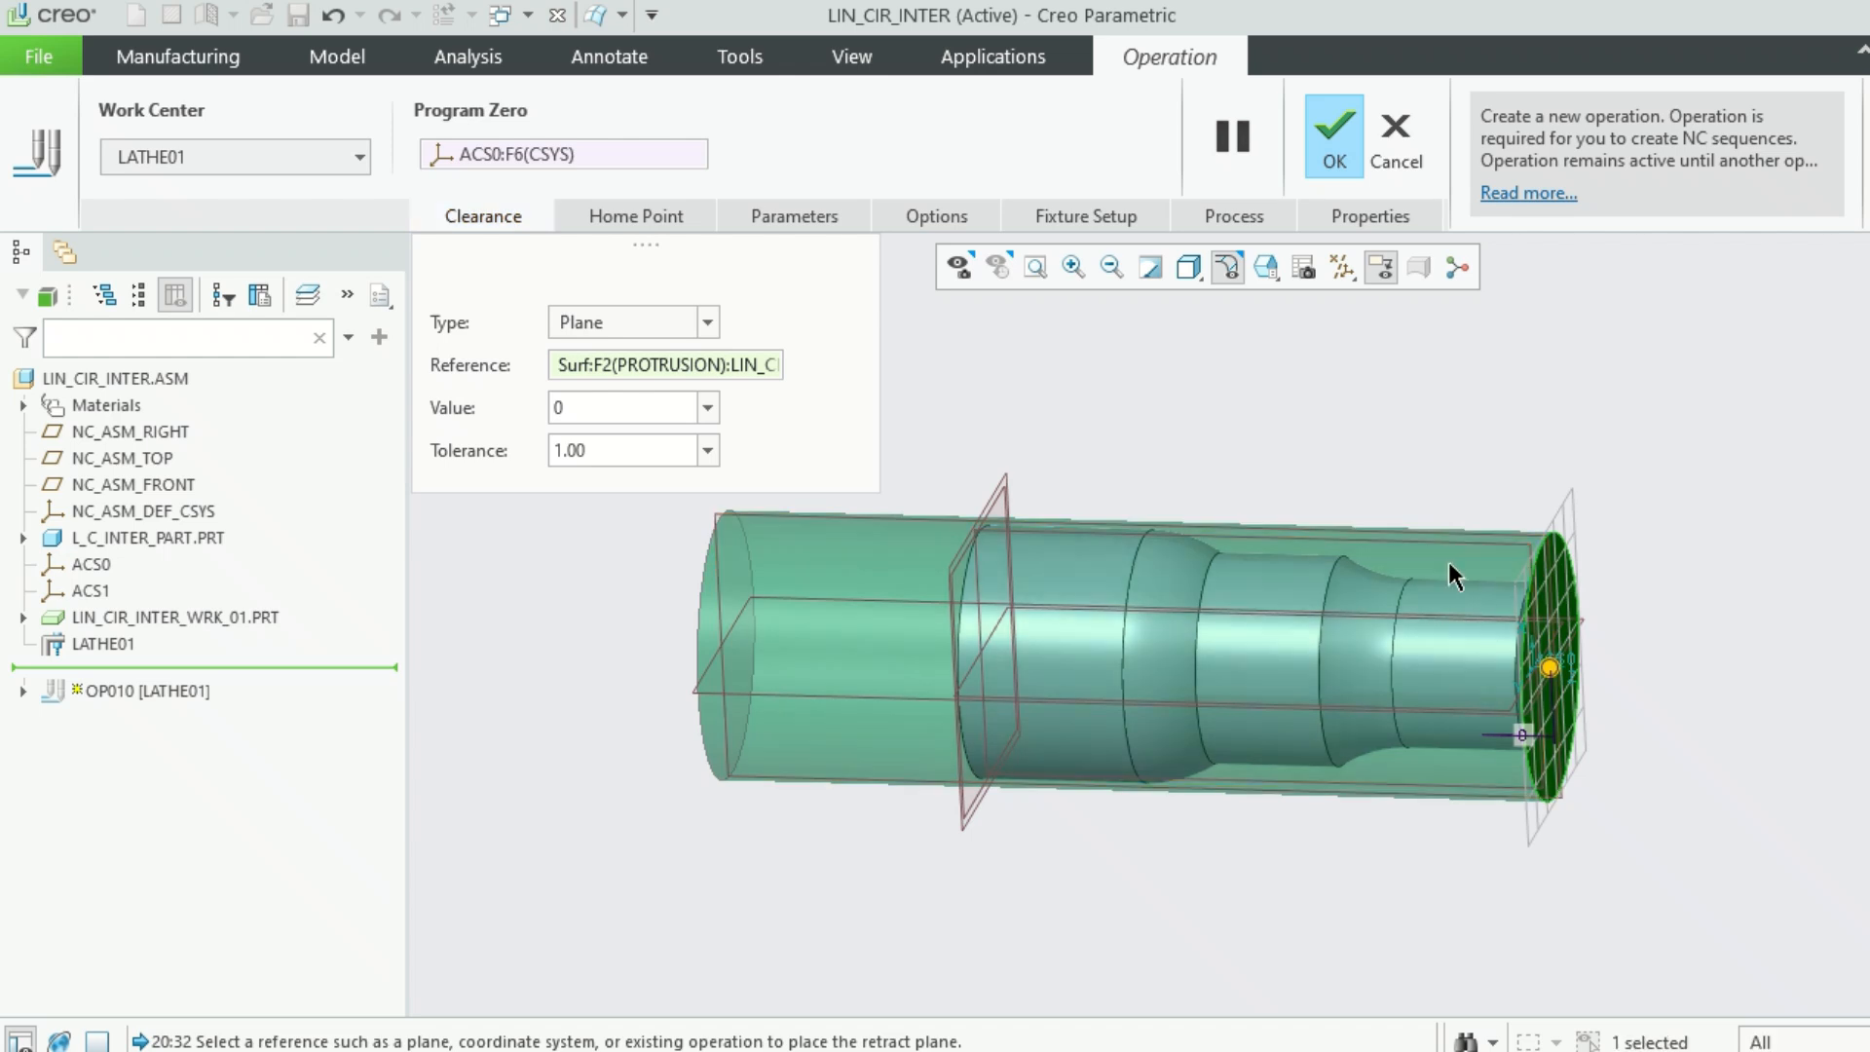
# Set the clearance tolerance to 0.10 and create the operation
pyautogui.moveTo(1724, 698)
pyautogui.mouseDown(button='middle')
pyautogui.moveTo(1698, 688)
pyautogui.moveTo(1728, 660)
pyautogui.moveTo(1741, 674)
pyautogui.moveTo(1732, 710)
pyautogui.moveTo(1719, 701)
pyautogui.mouseUp(button='middle')
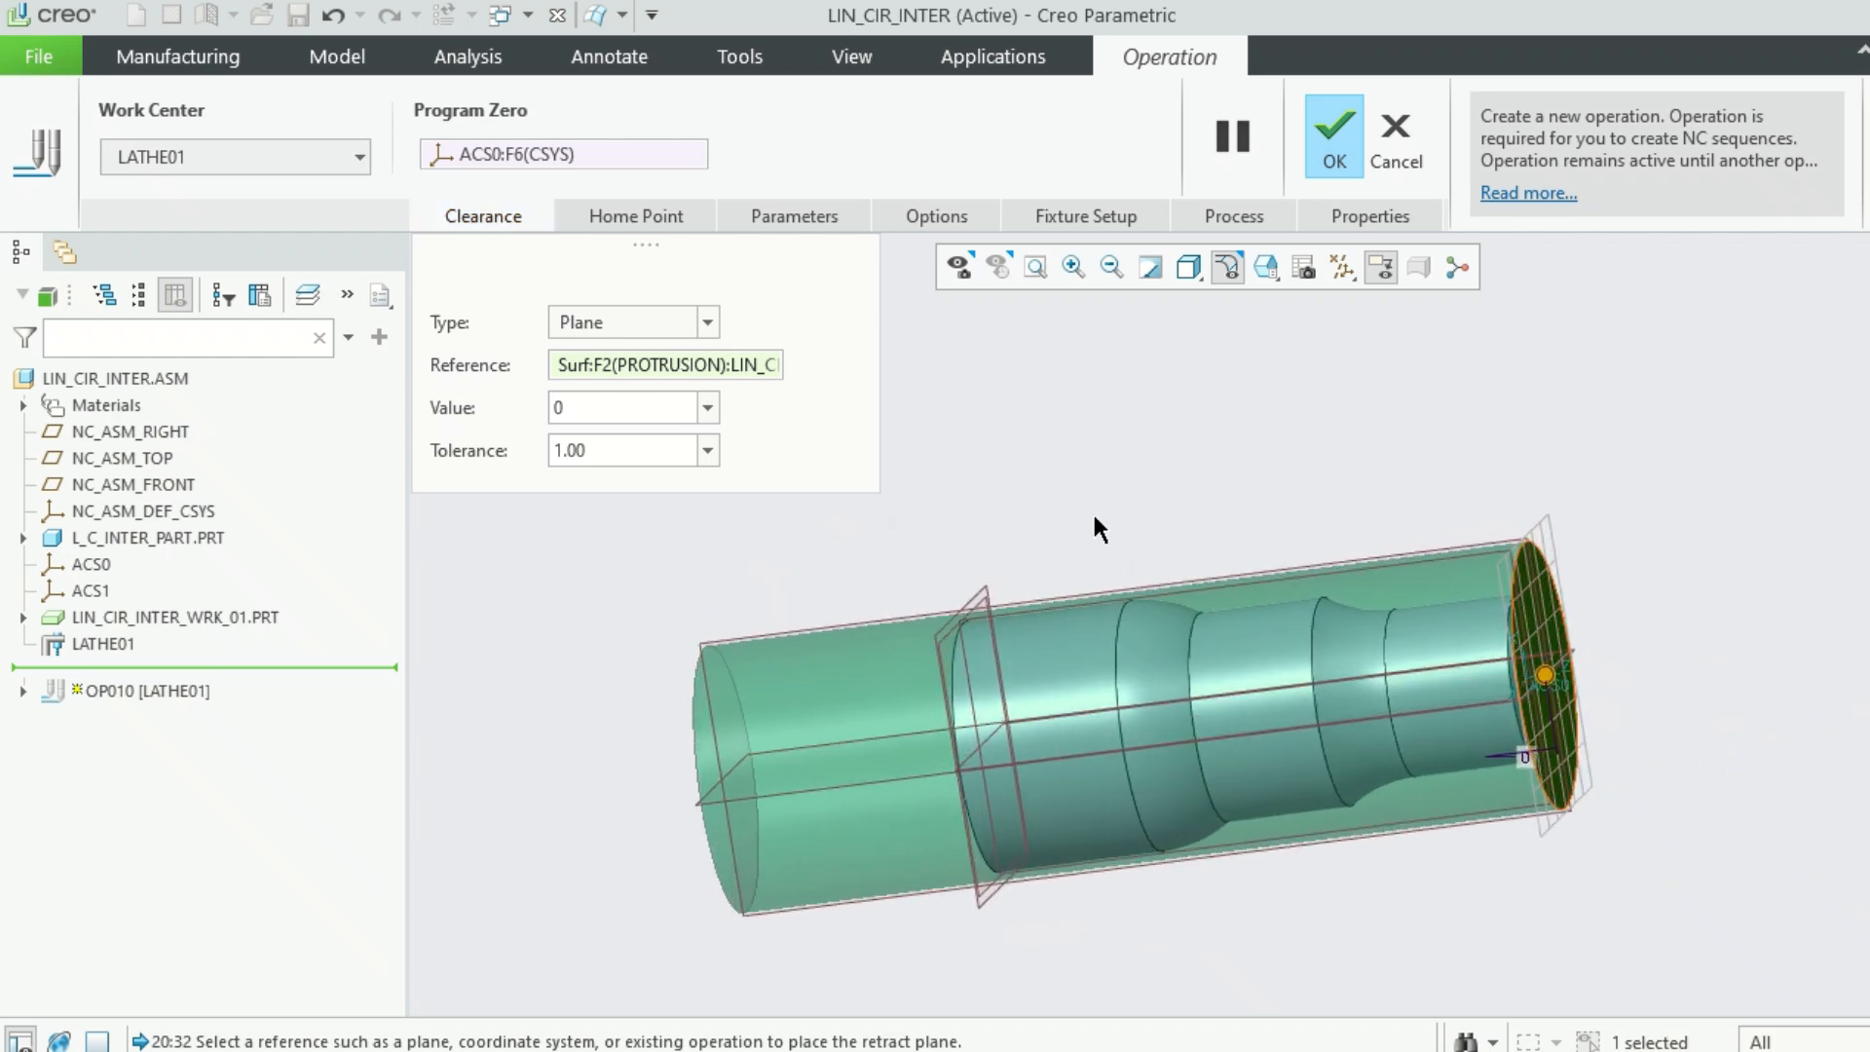
pyautogui.doubleClick(624, 454)
pyautogui.write('0.')
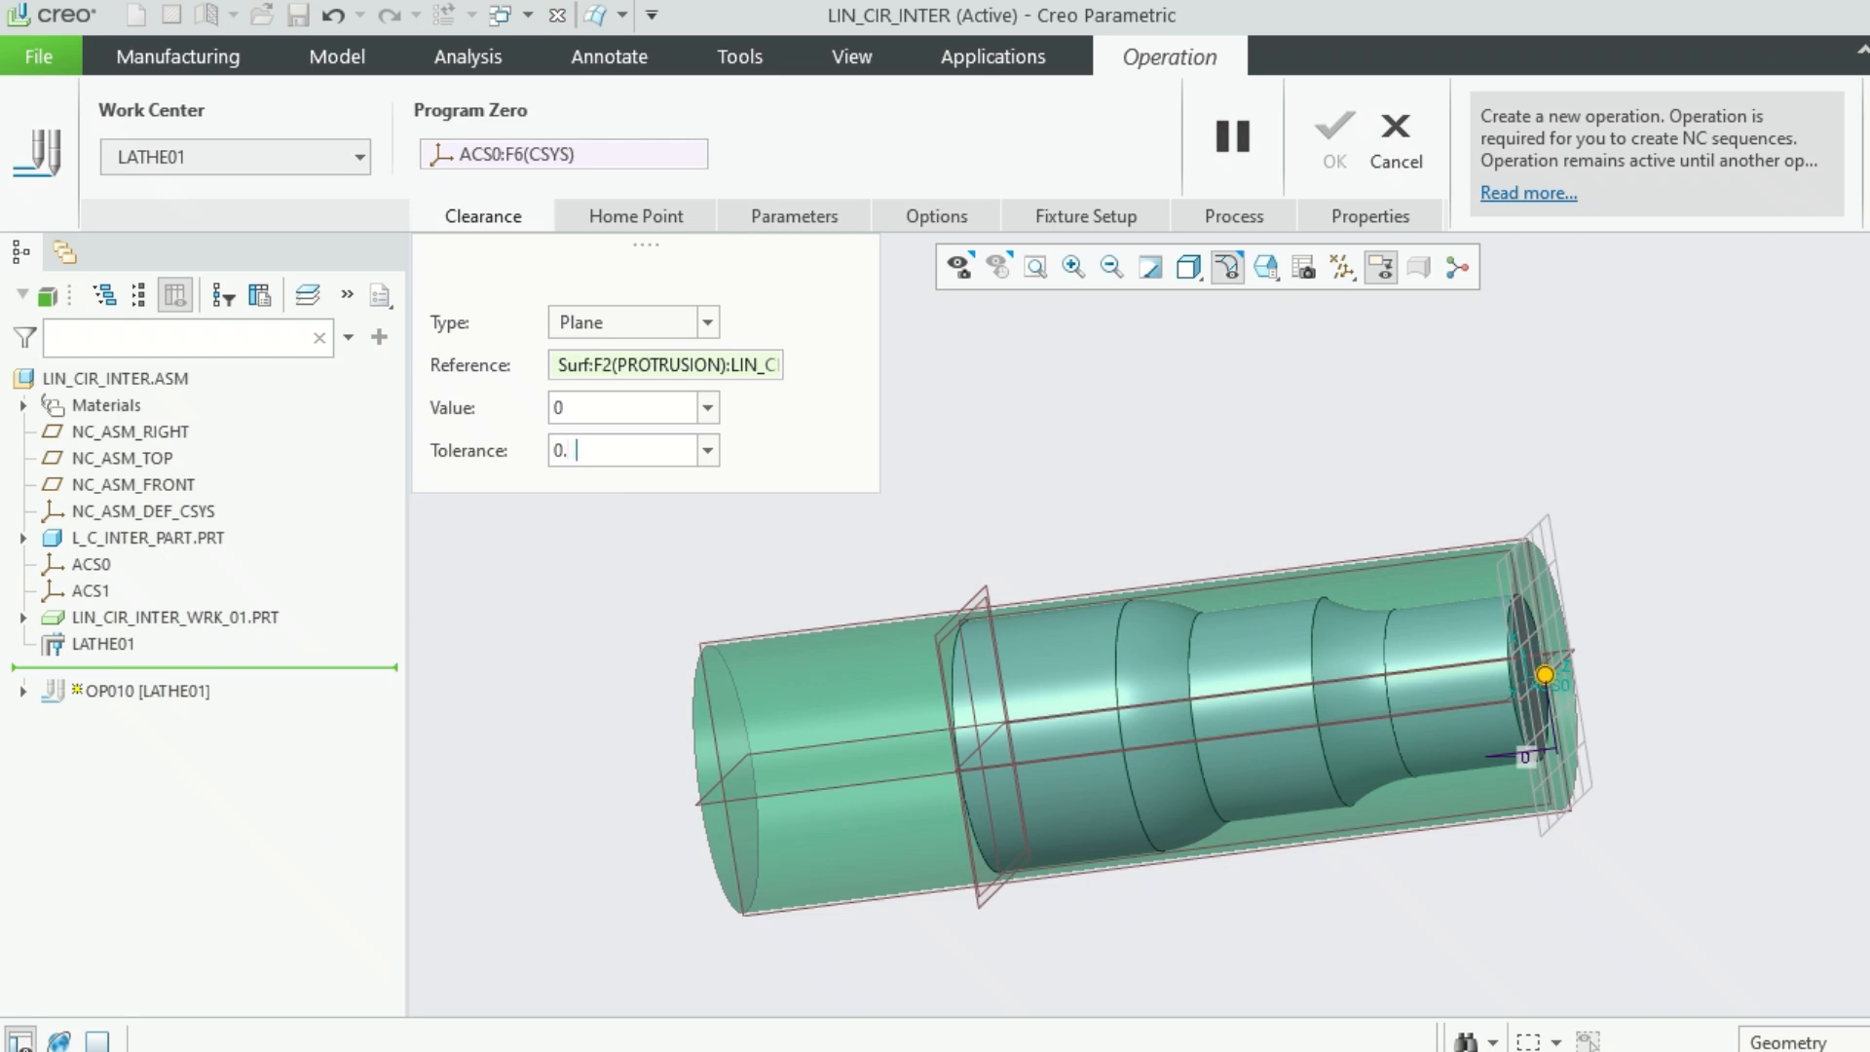
pyautogui.write('10')
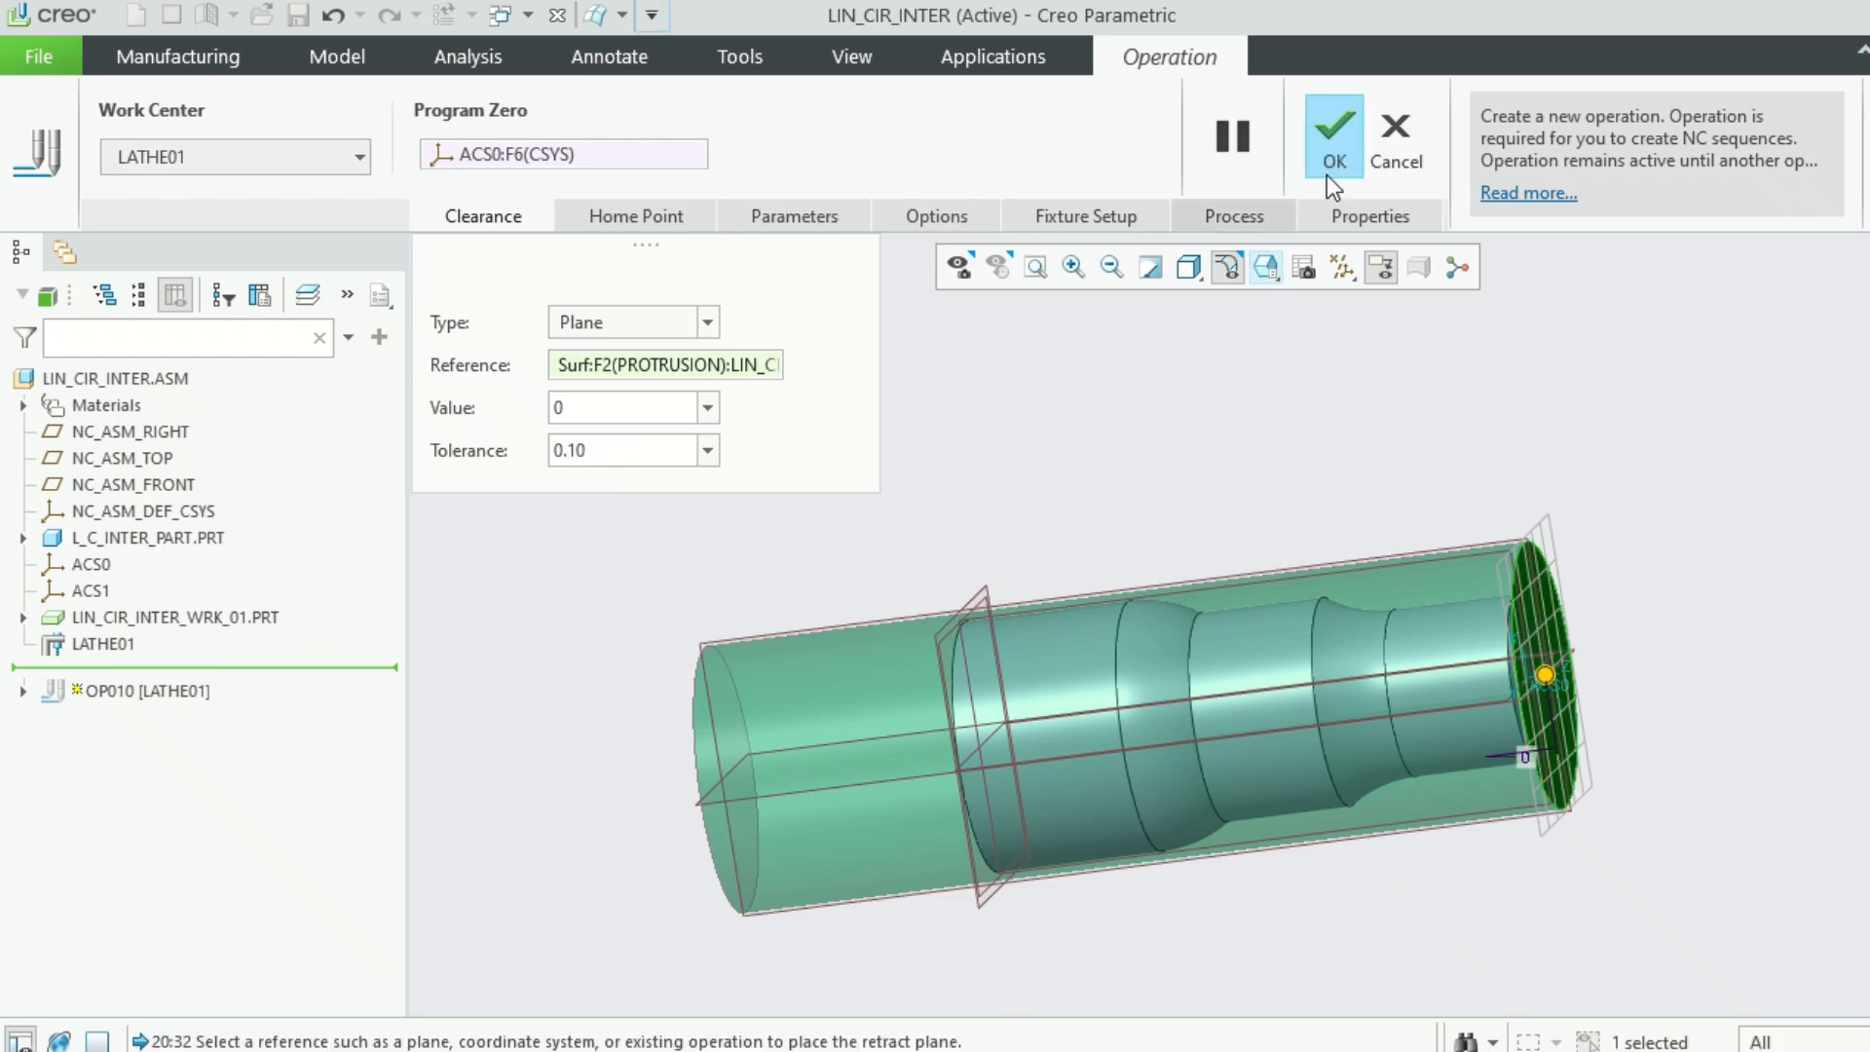
pyautogui.click(1346, 132)
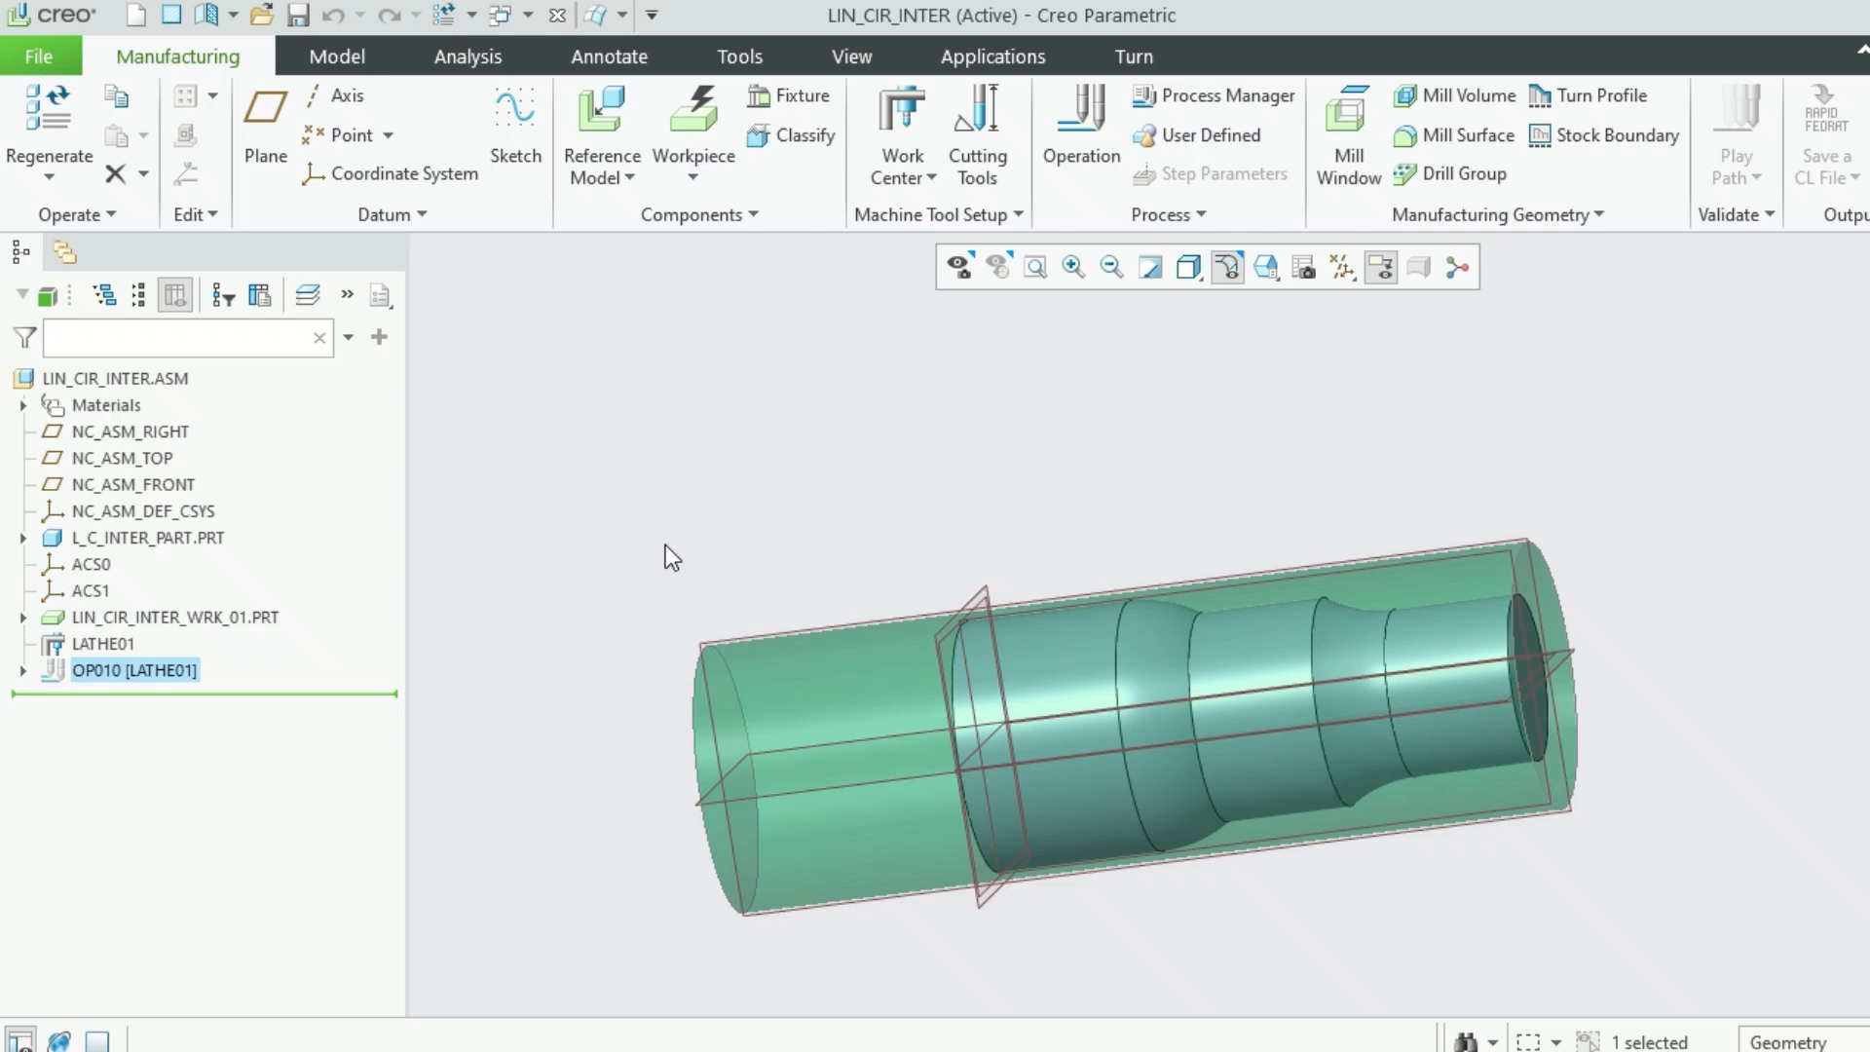
# Create an envelope turn profile from the reference part using ACS0, with its end point moved to the large end's outer edge
pyautogui.click(1143, 63)
pyautogui.click(647, 148)
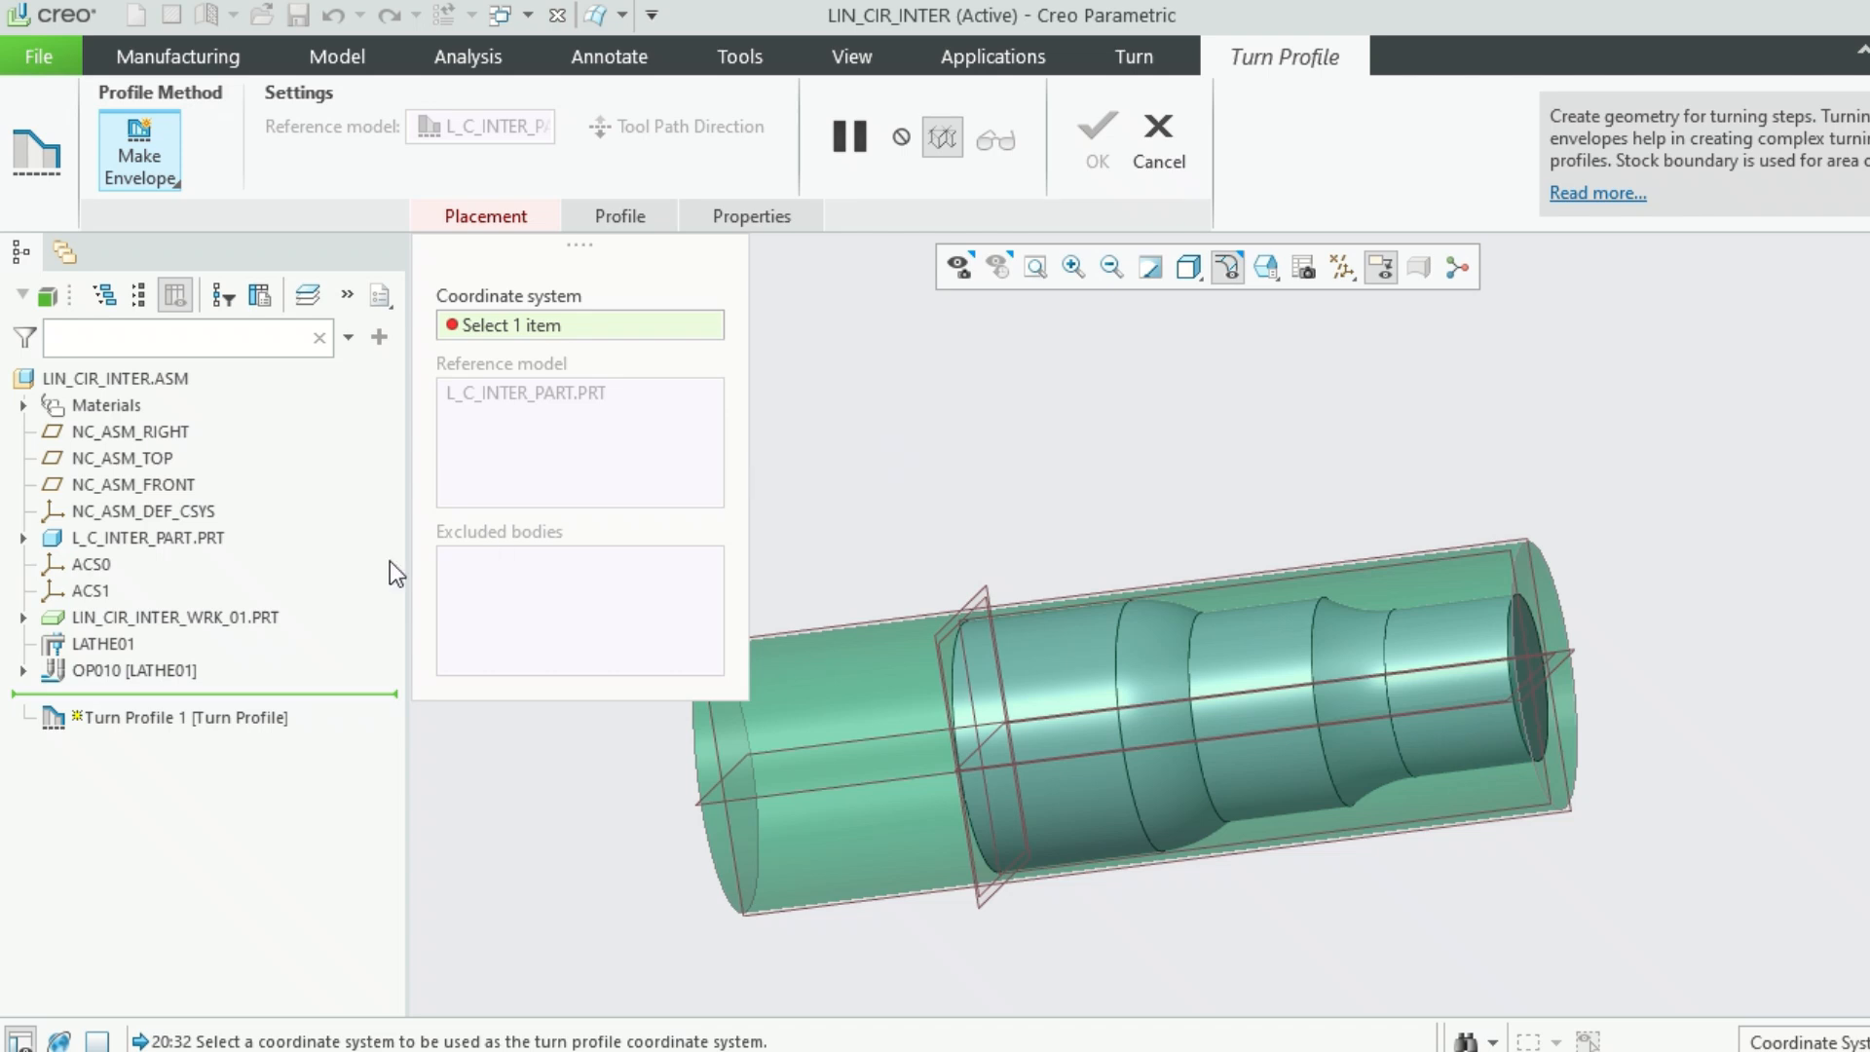
pyautogui.click(91, 562)
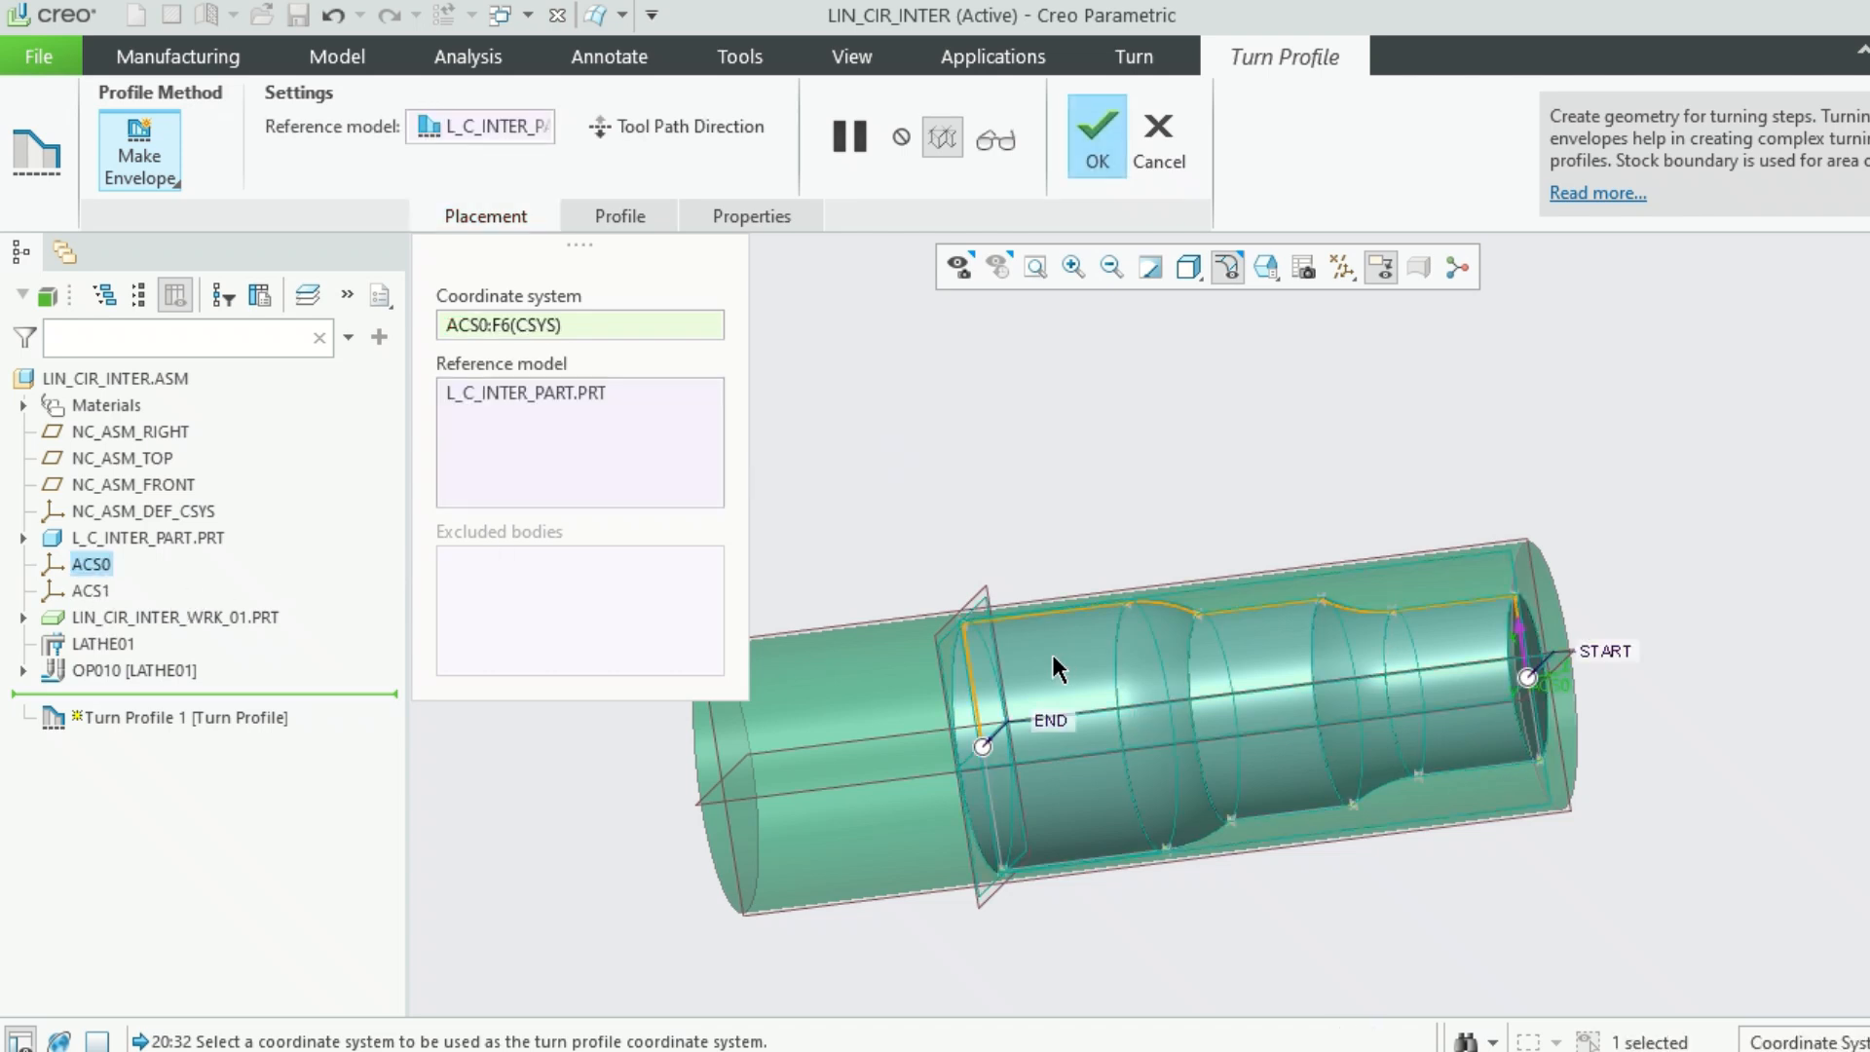
pyautogui.moveTo(1117, 656); pyautogui.dragTo(1119, 647, button='middle')
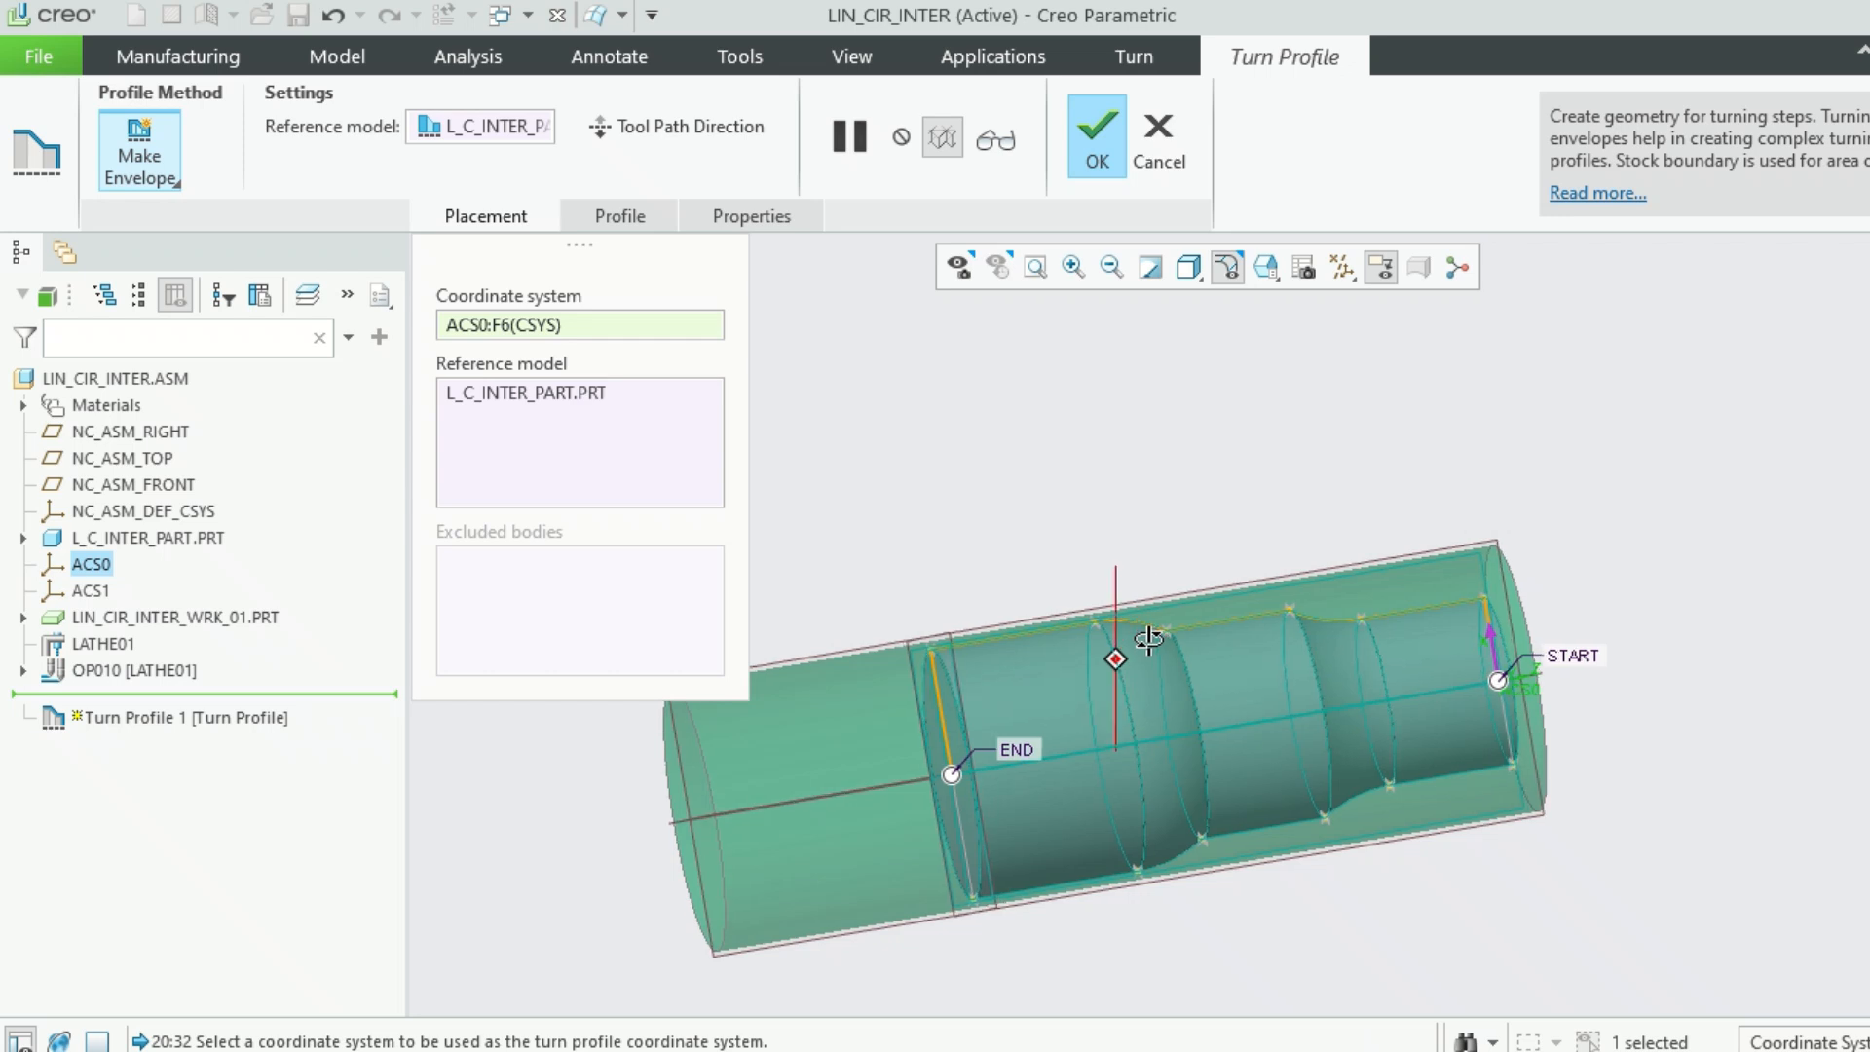
pyautogui.moveTo(953, 775); pyautogui.dragTo(932, 649)
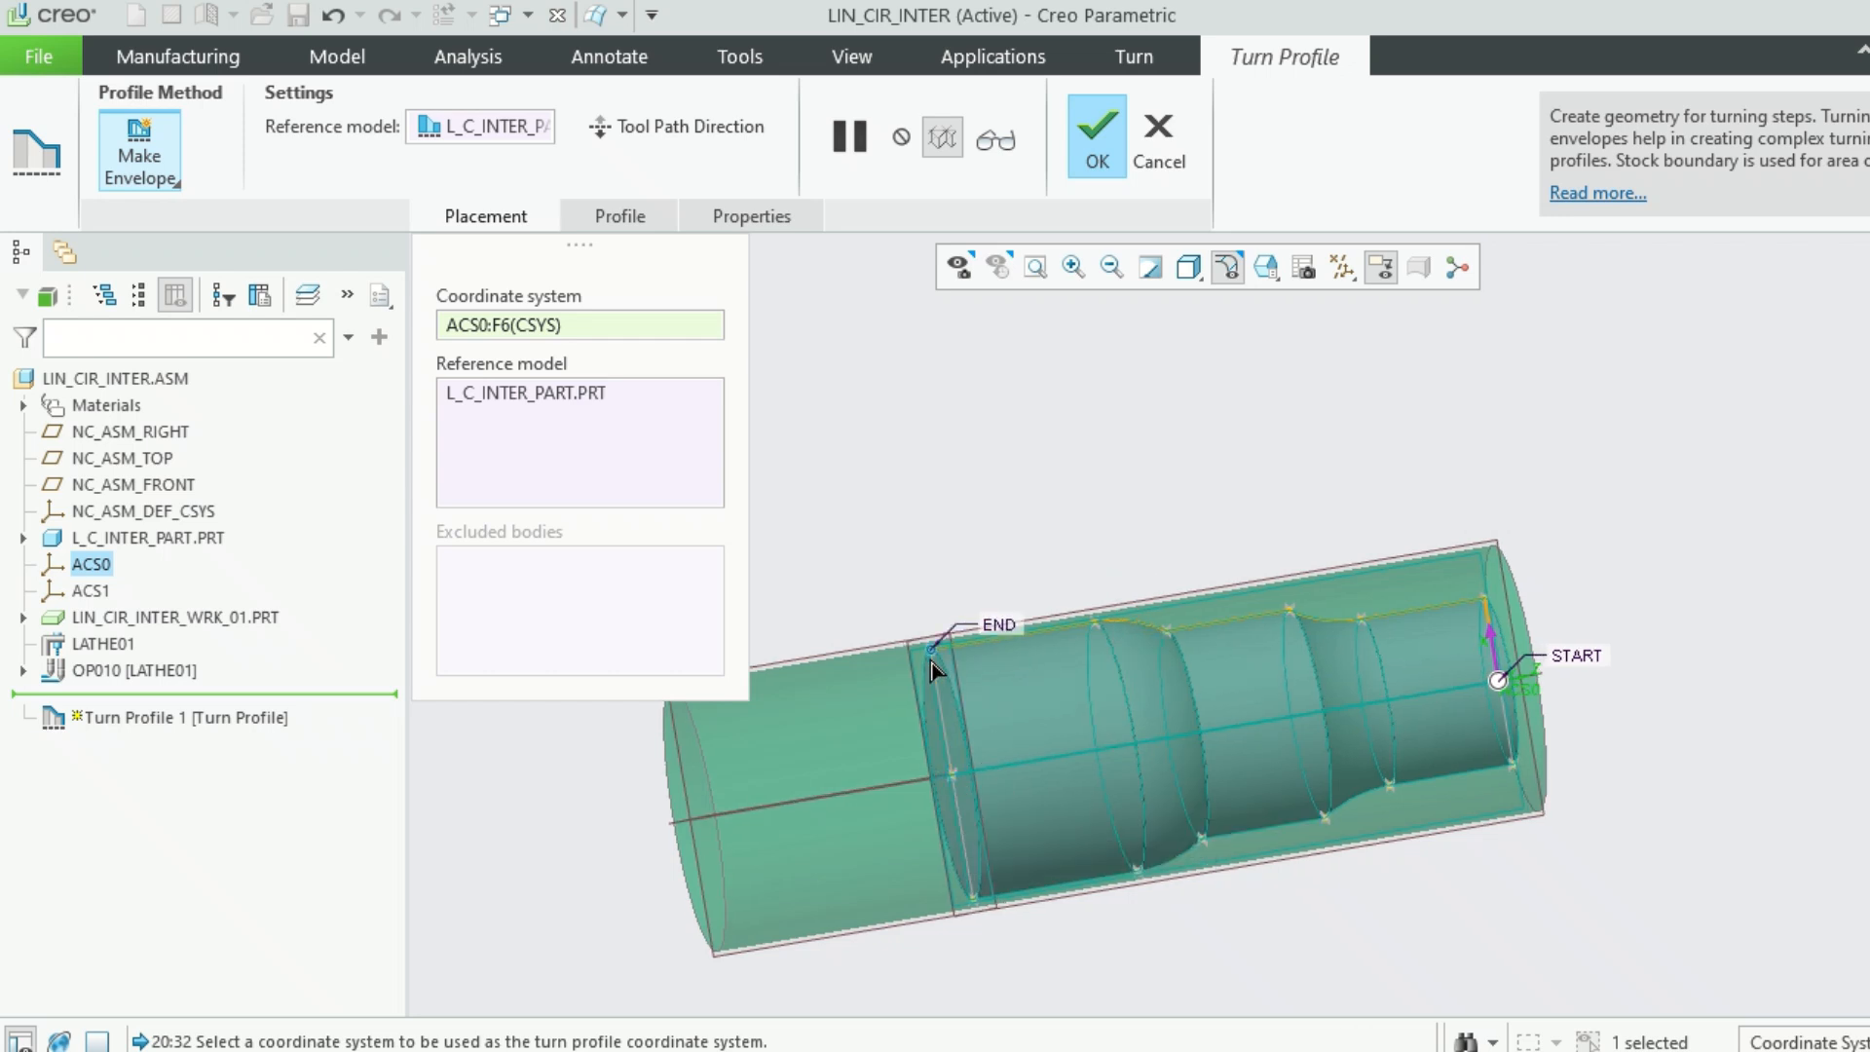
pyautogui.moveTo(1362, 682); pyautogui.dragTo(1349, 715, button='middle')
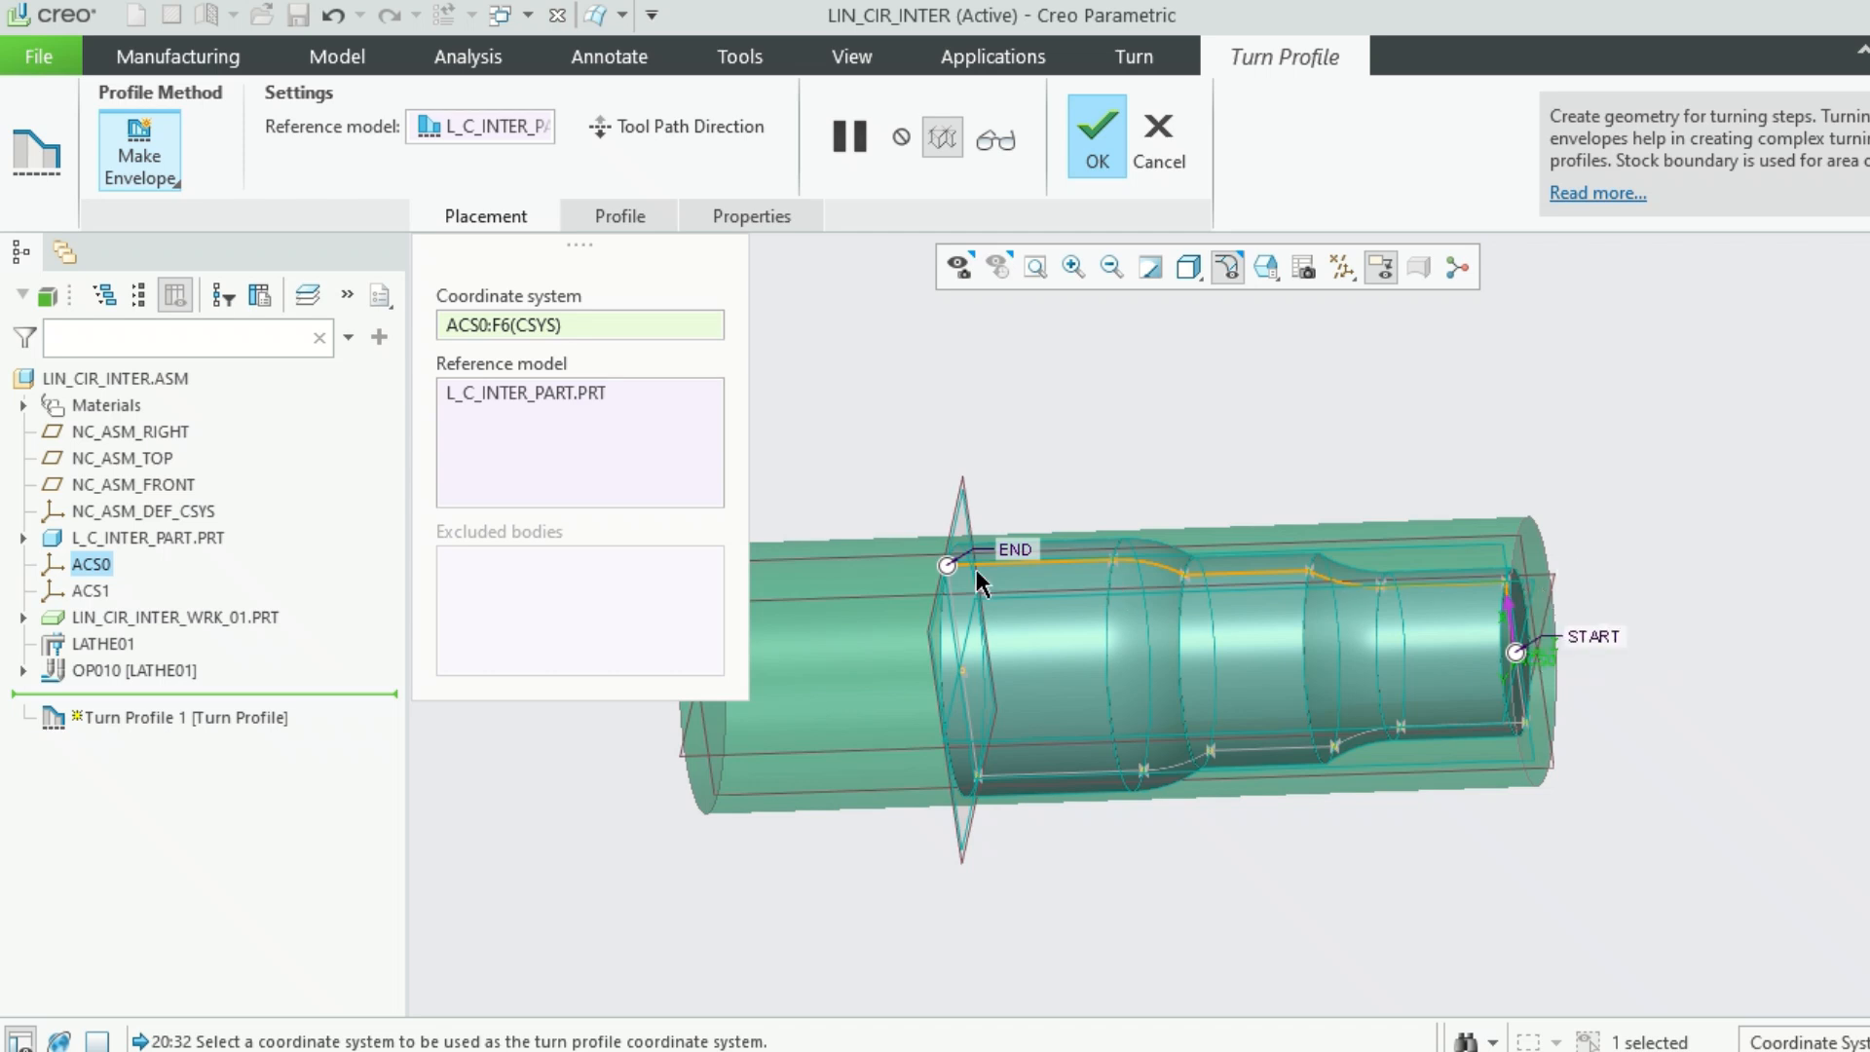
pyautogui.moveTo(1237, 621); pyautogui.dragTo(1524, 680, button='middle')
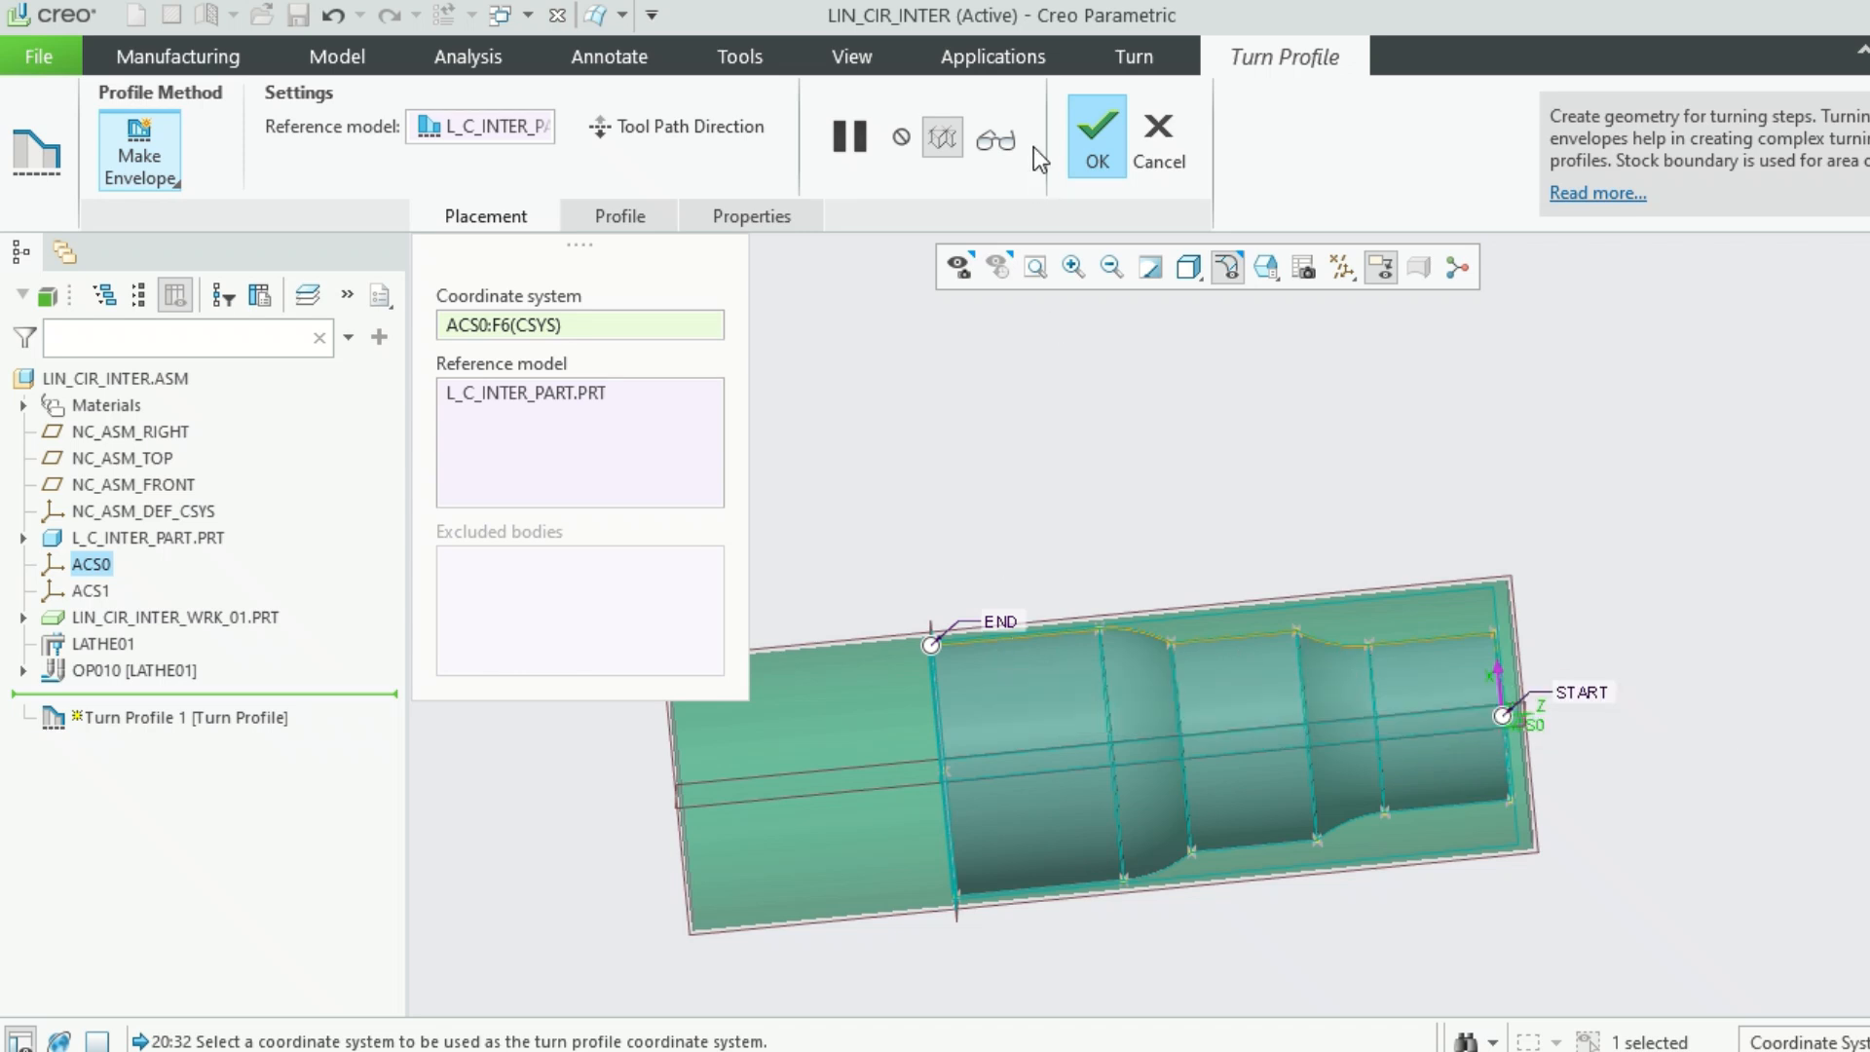
pyautogui.click(1101, 138)
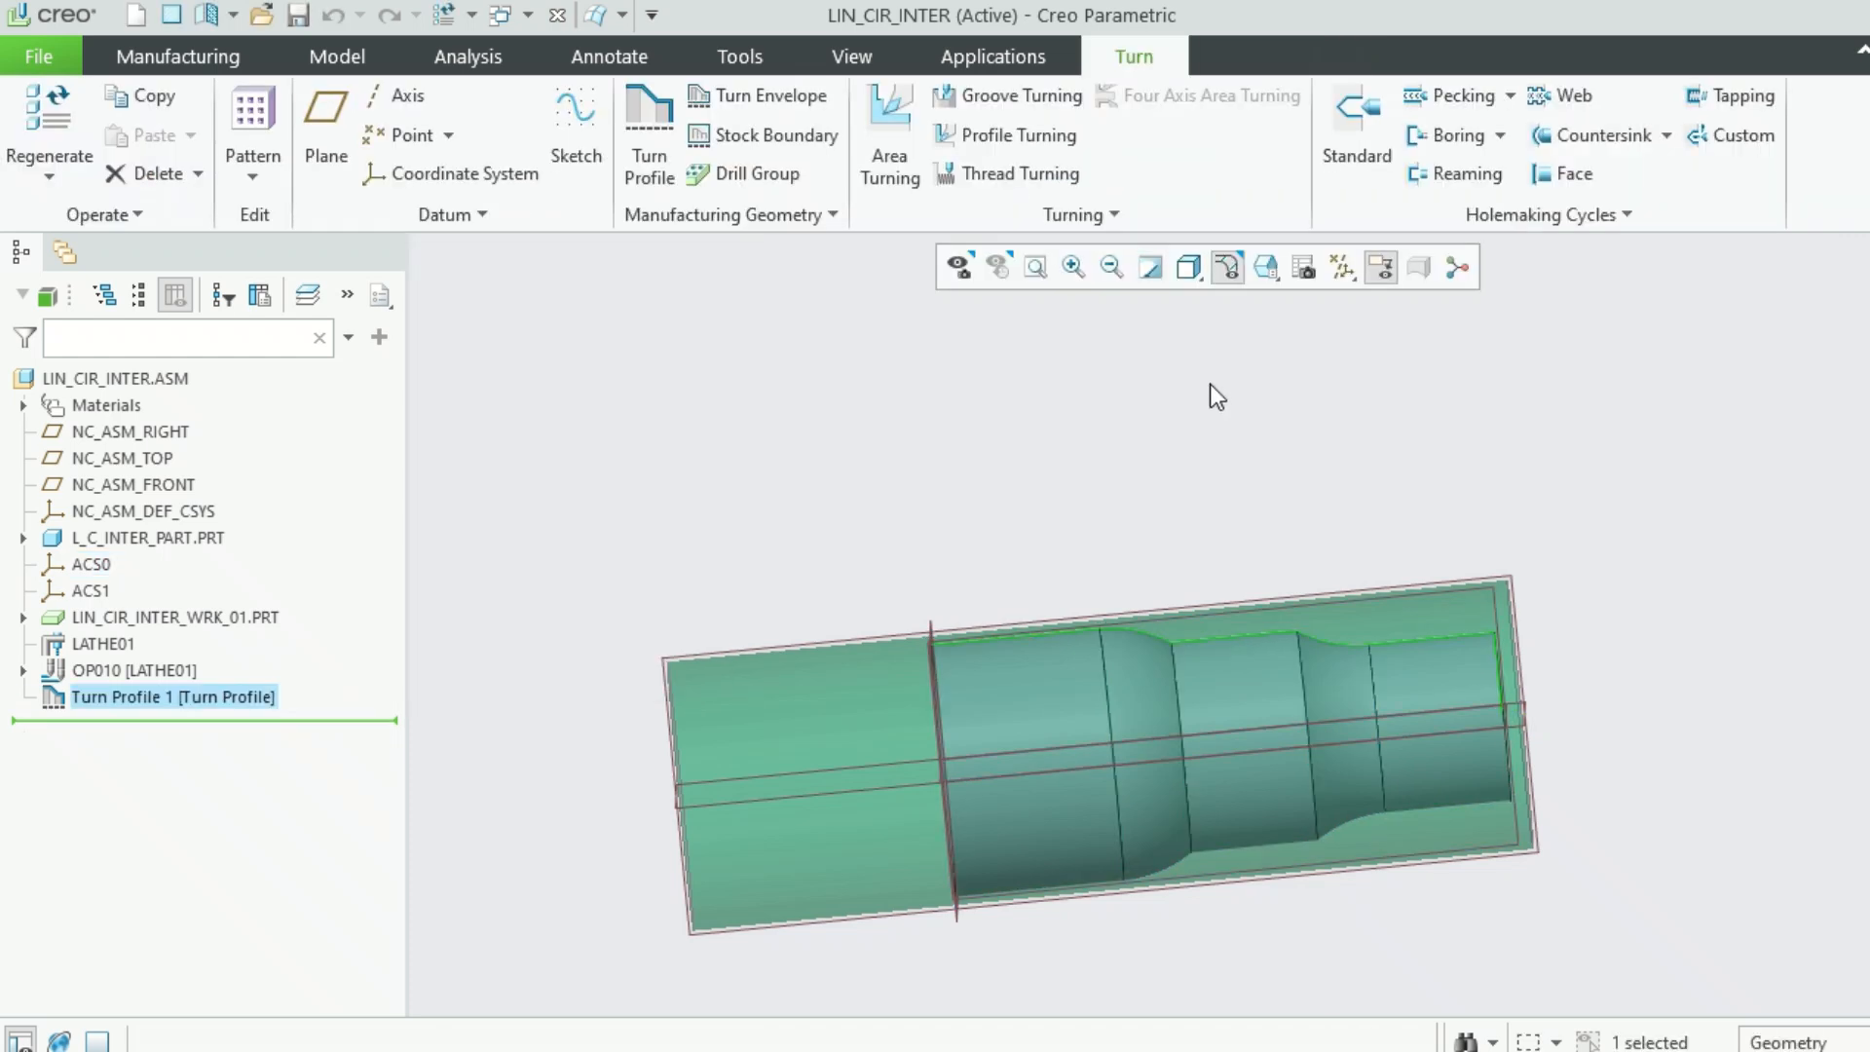
# Start an area turning step in operation OP010 and assign tool 01 : T0001 to it
pyautogui.click(884, 142)
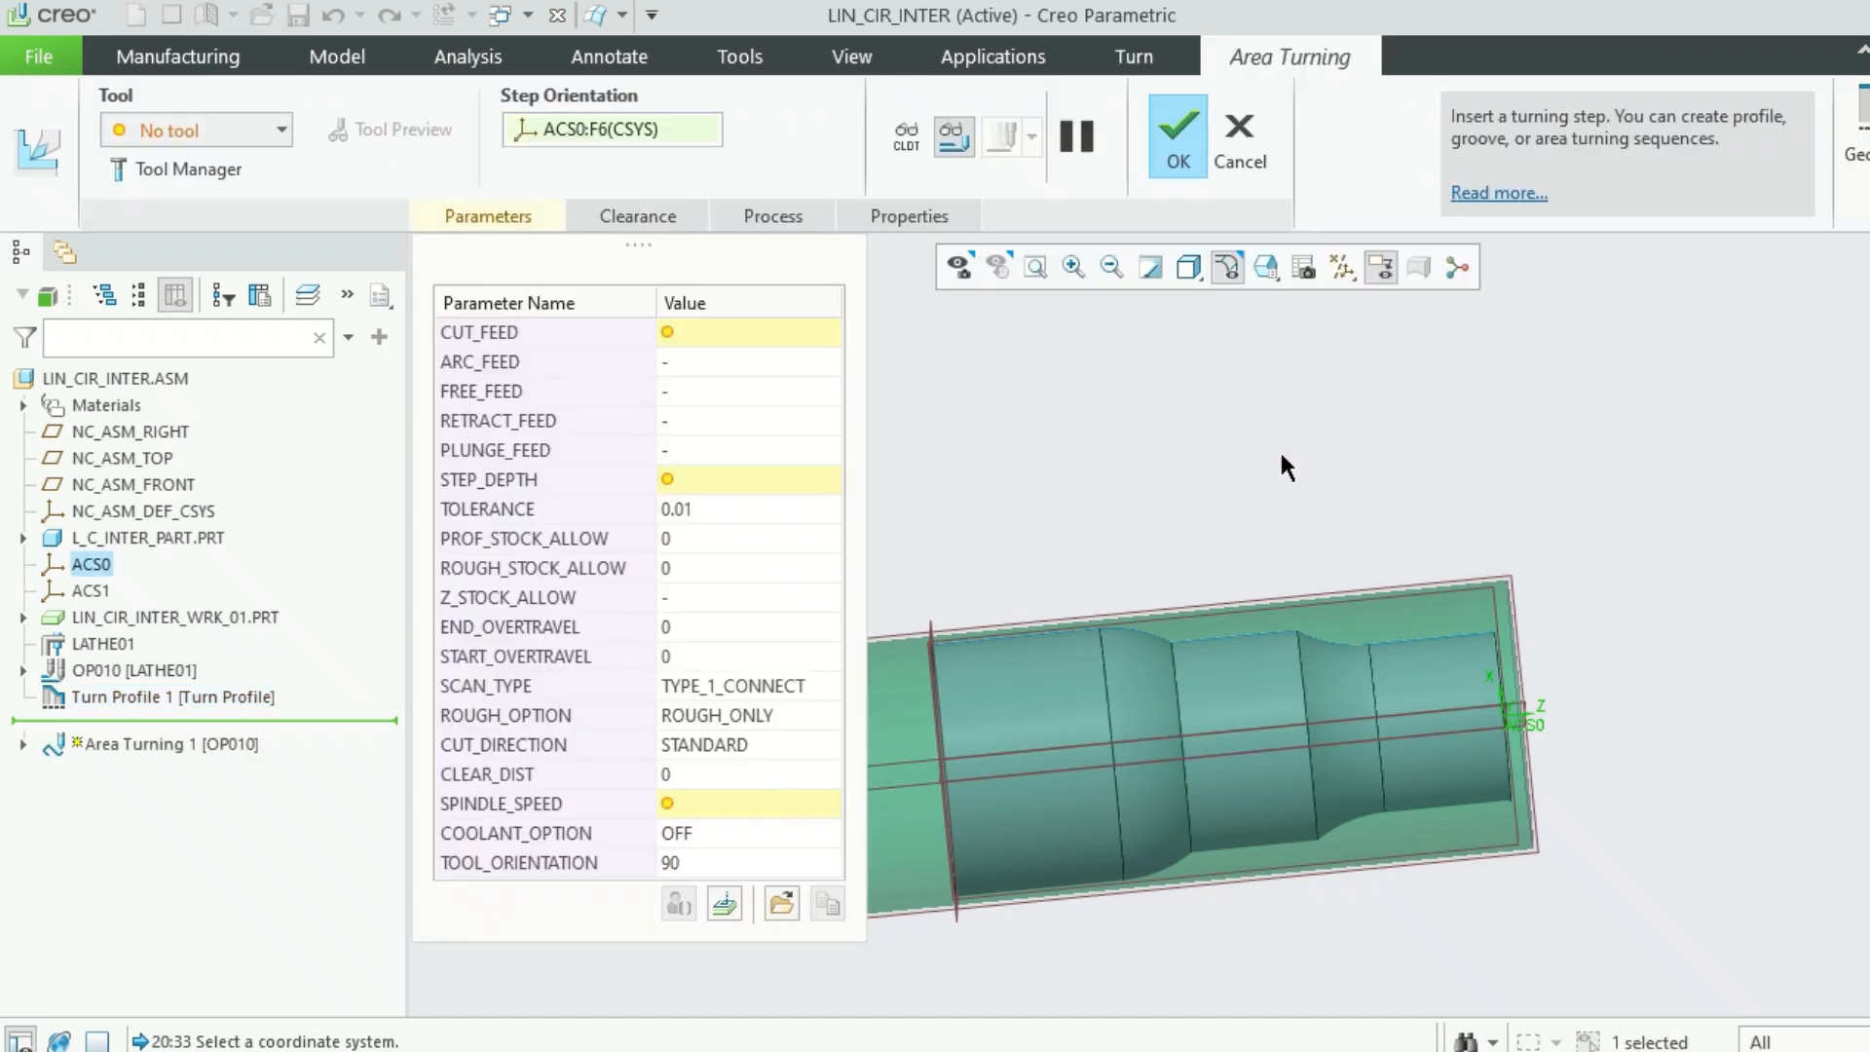
pyautogui.click(267, 126)
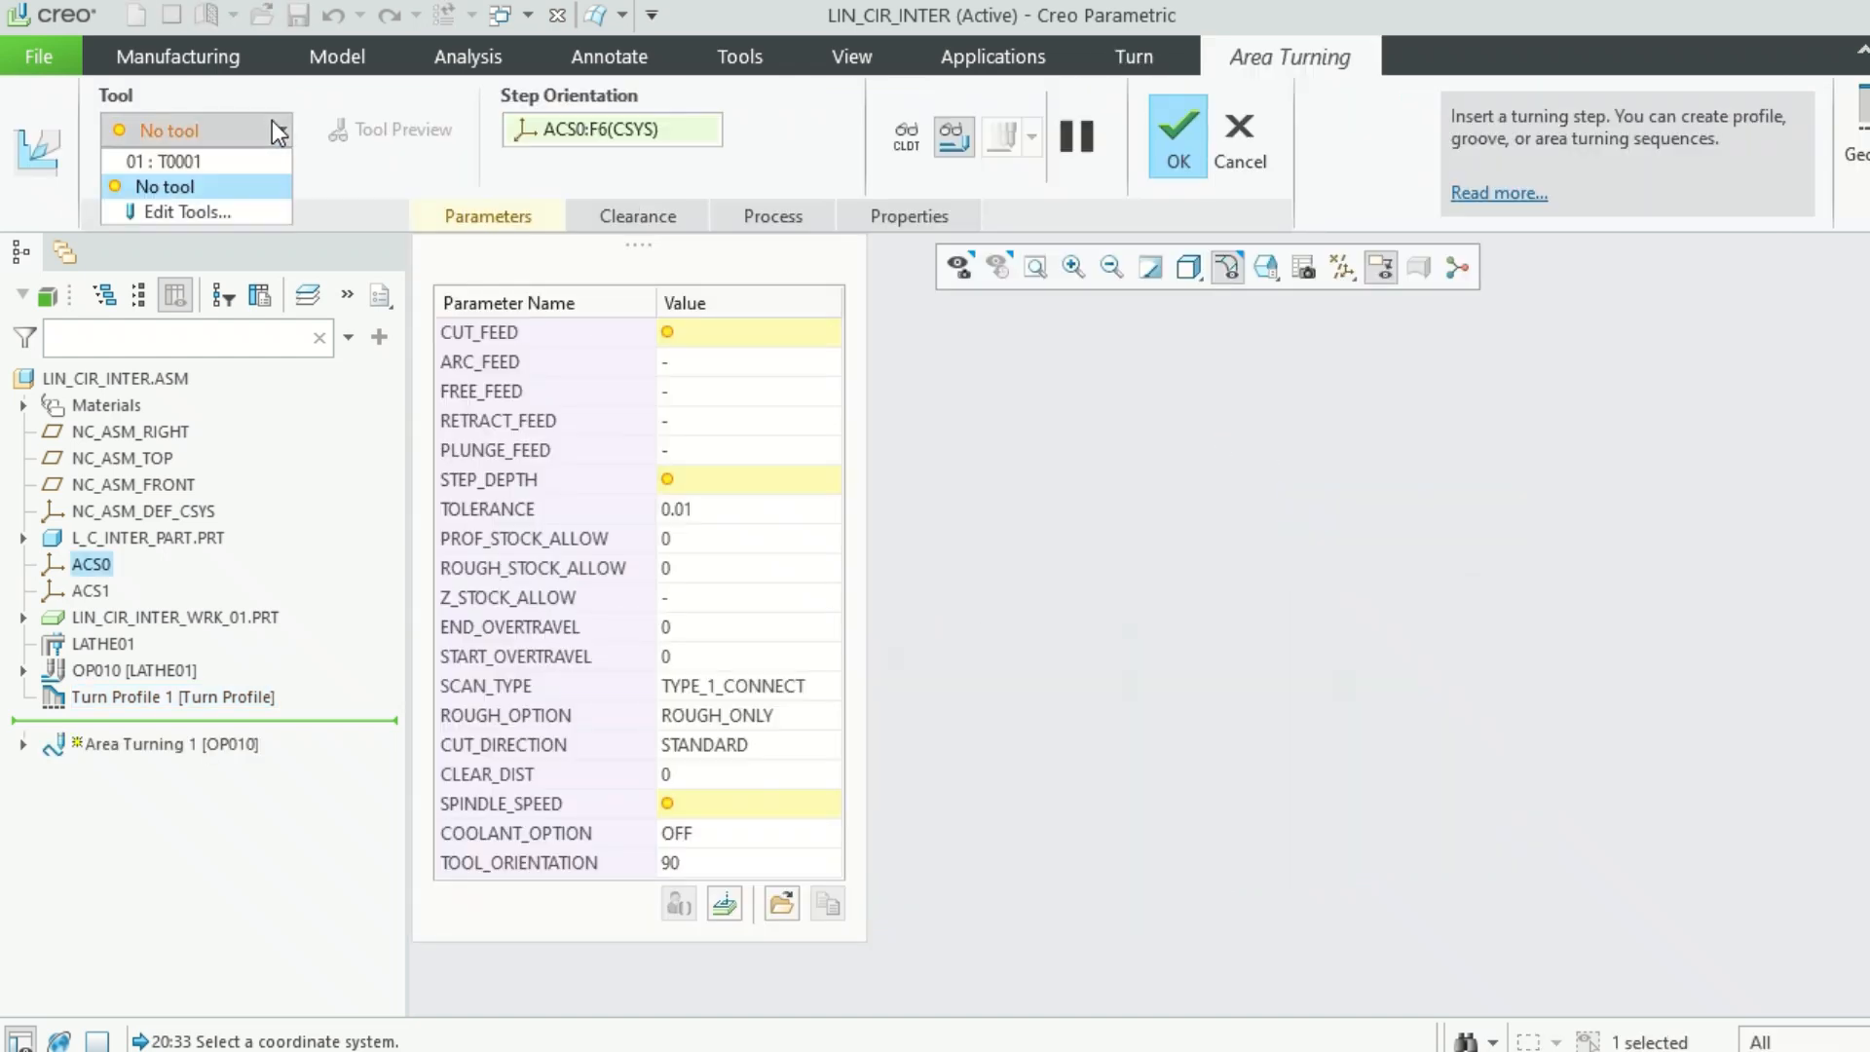
pyautogui.click(230, 168)
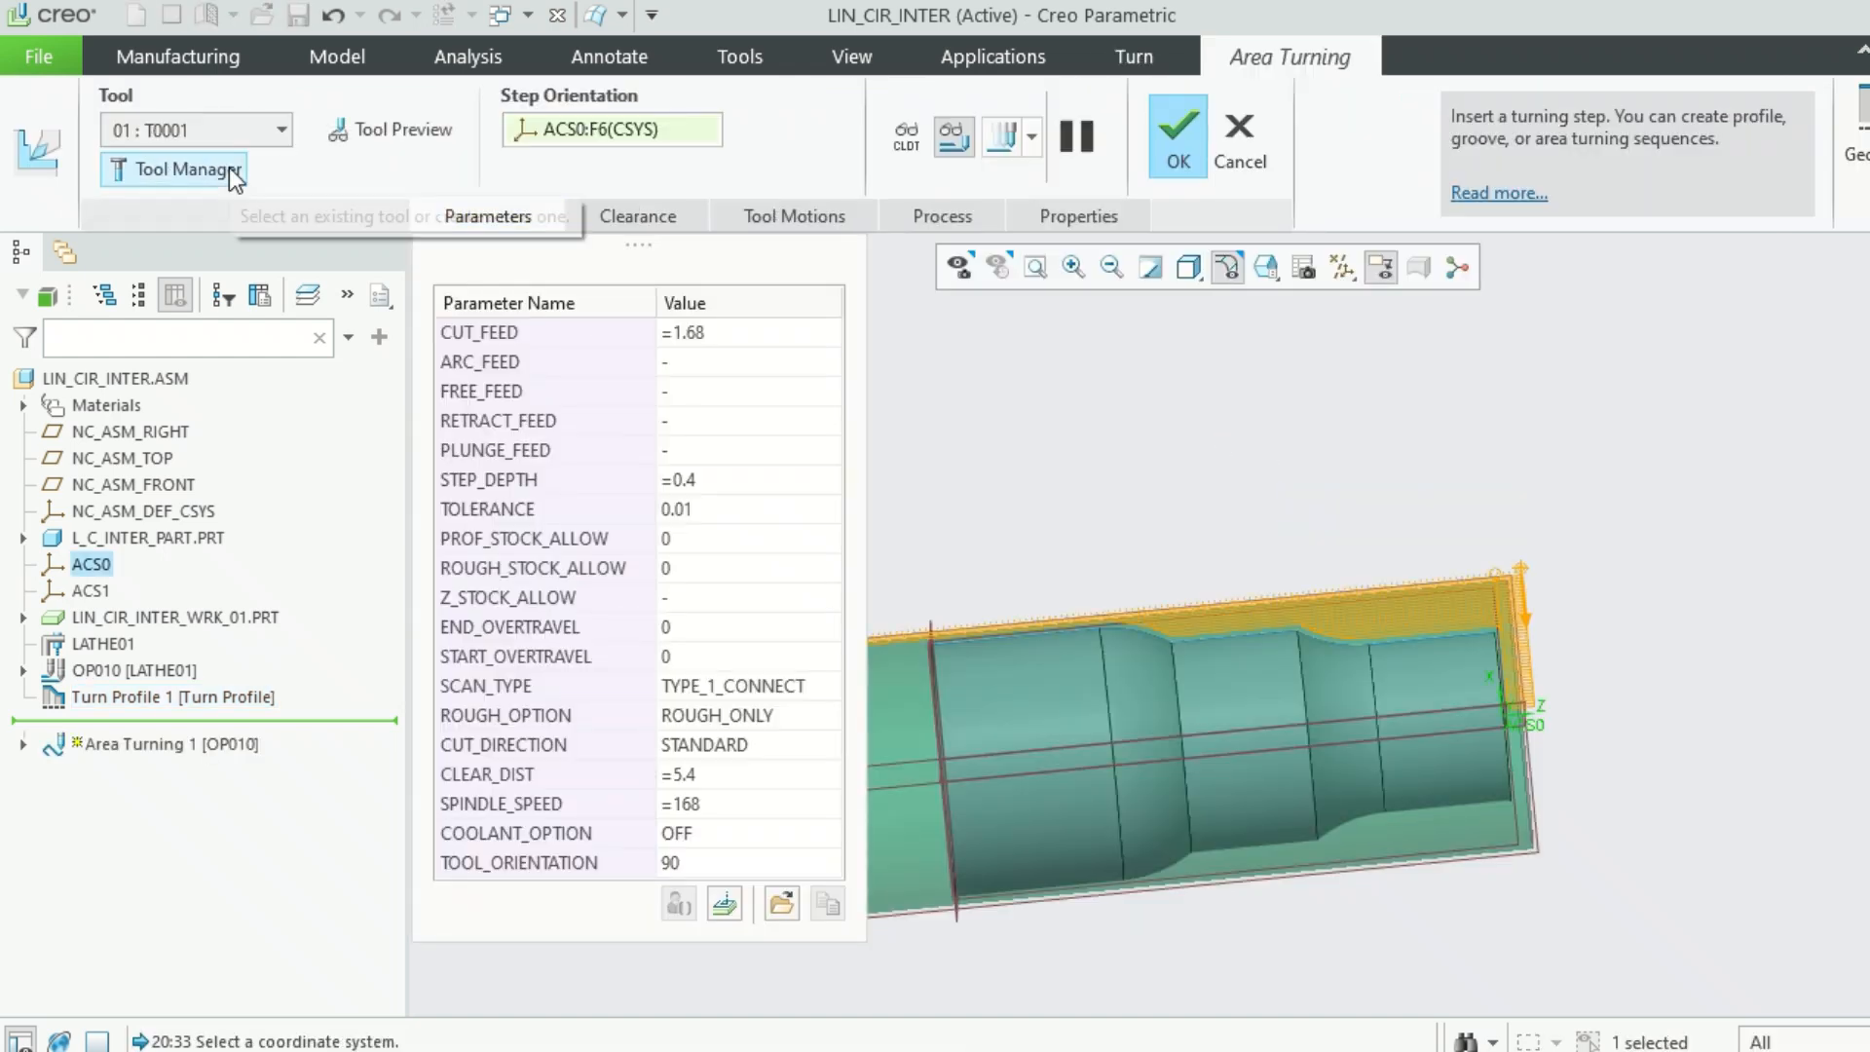
# Check the previewed cuts along the part profile and at its large end, and accept the area turning step
pyautogui.moveTo(1693, 752); pyautogui.dragTo(1618, 776, button='middle')
pyautogui.scroll(-2, 1087, 670)
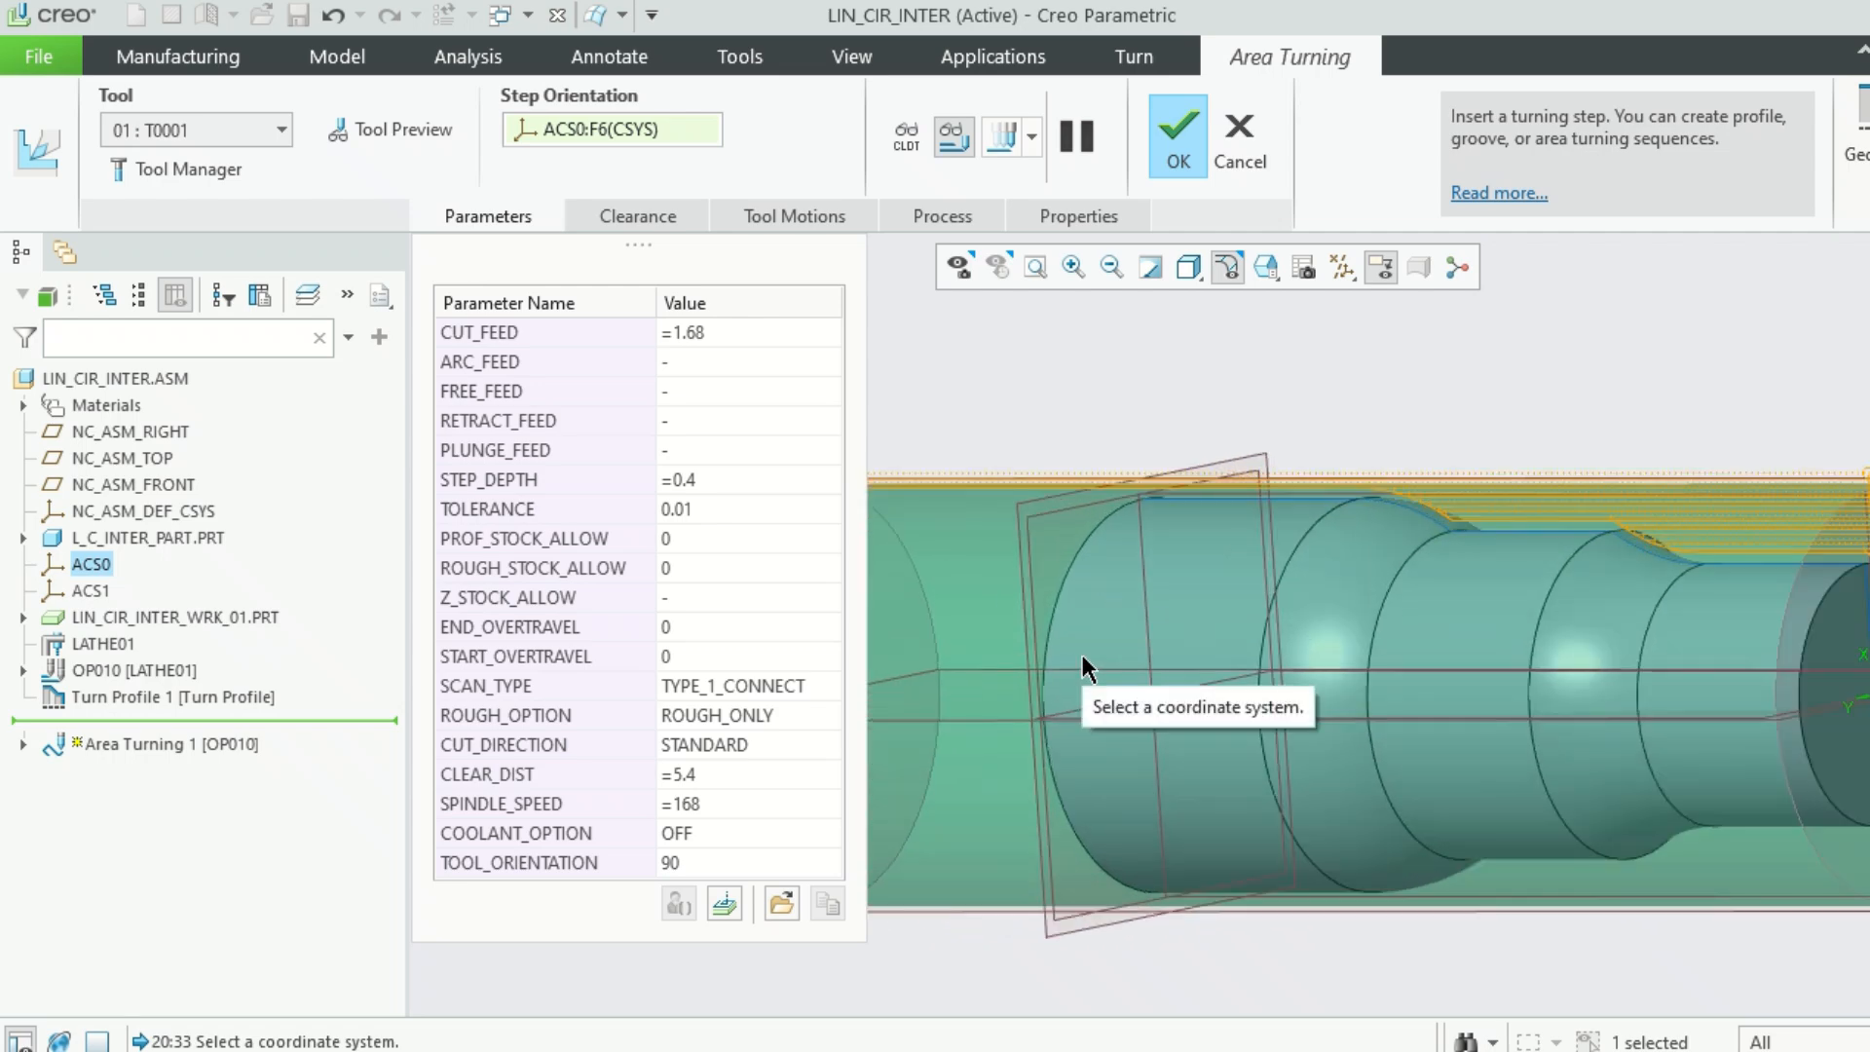
pyautogui.scroll(2, 1089, 660)
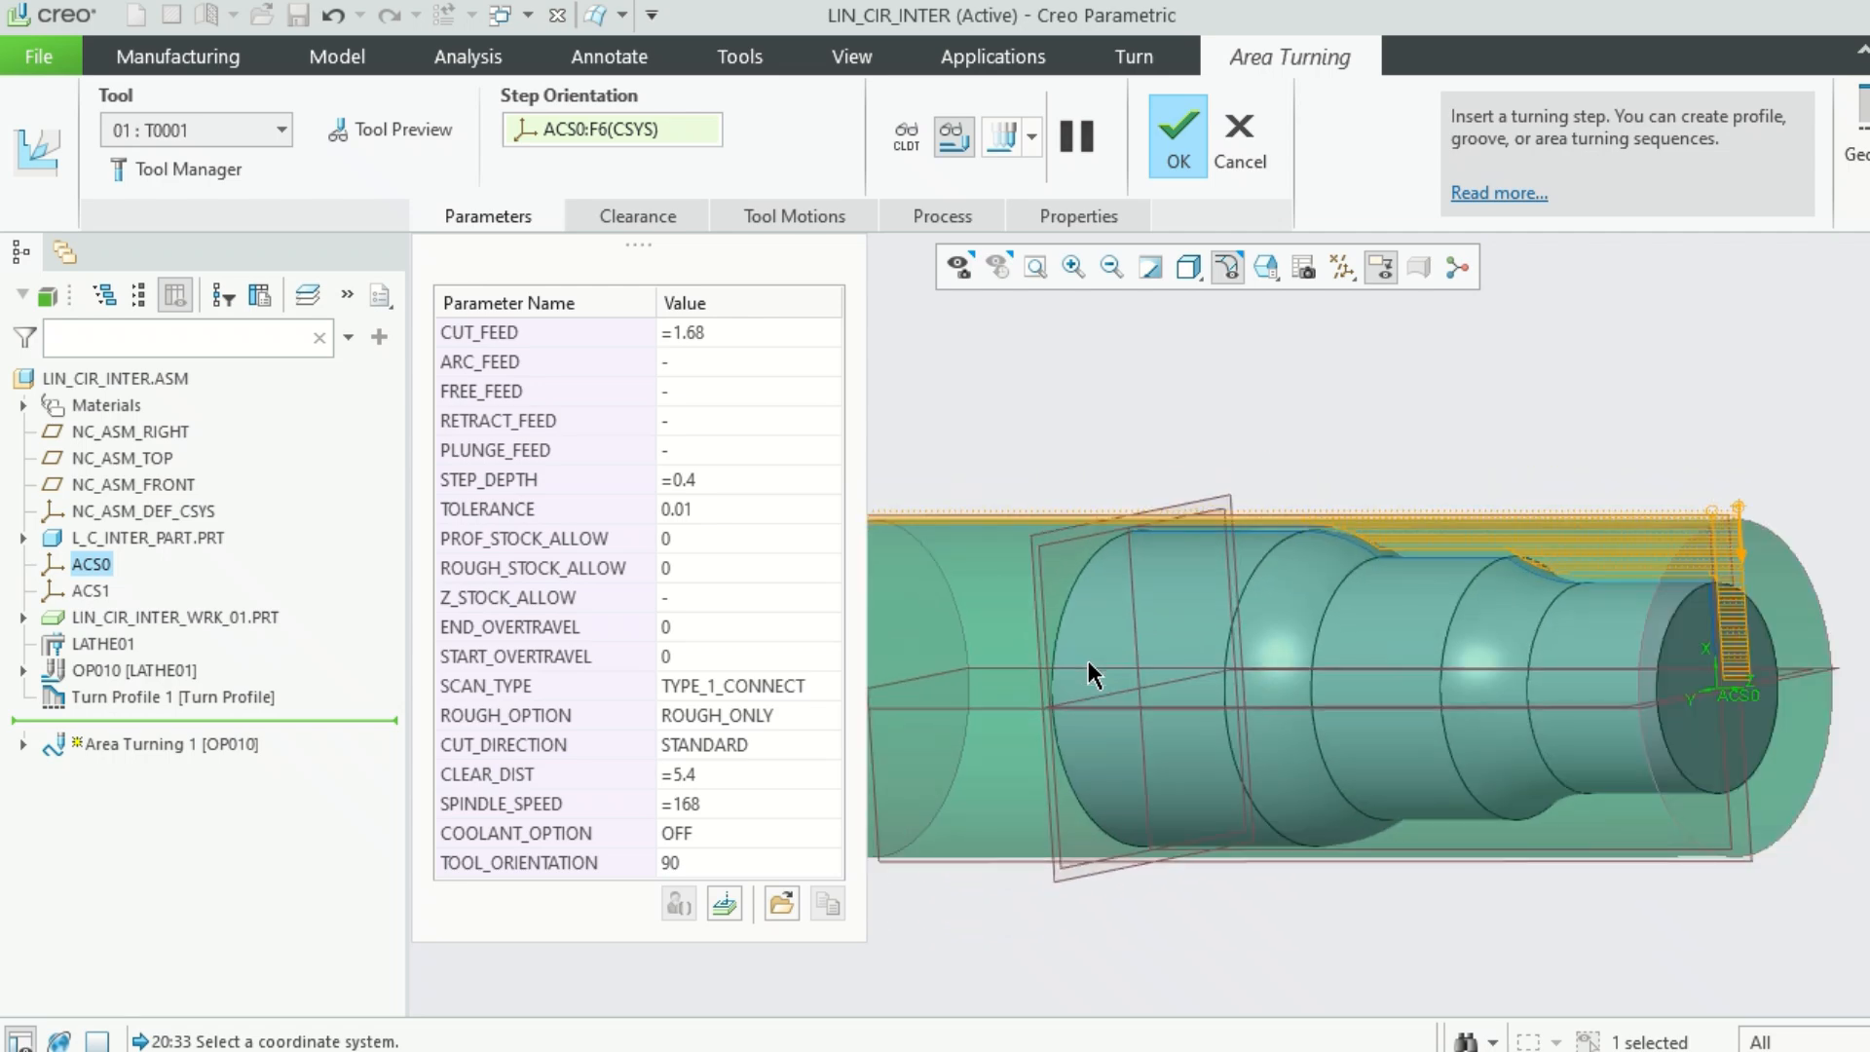
pyautogui.scroll(-2, 1089, 660)
pyautogui.moveTo(1089, 661); pyautogui.dragTo(1151, 665, button='middle')
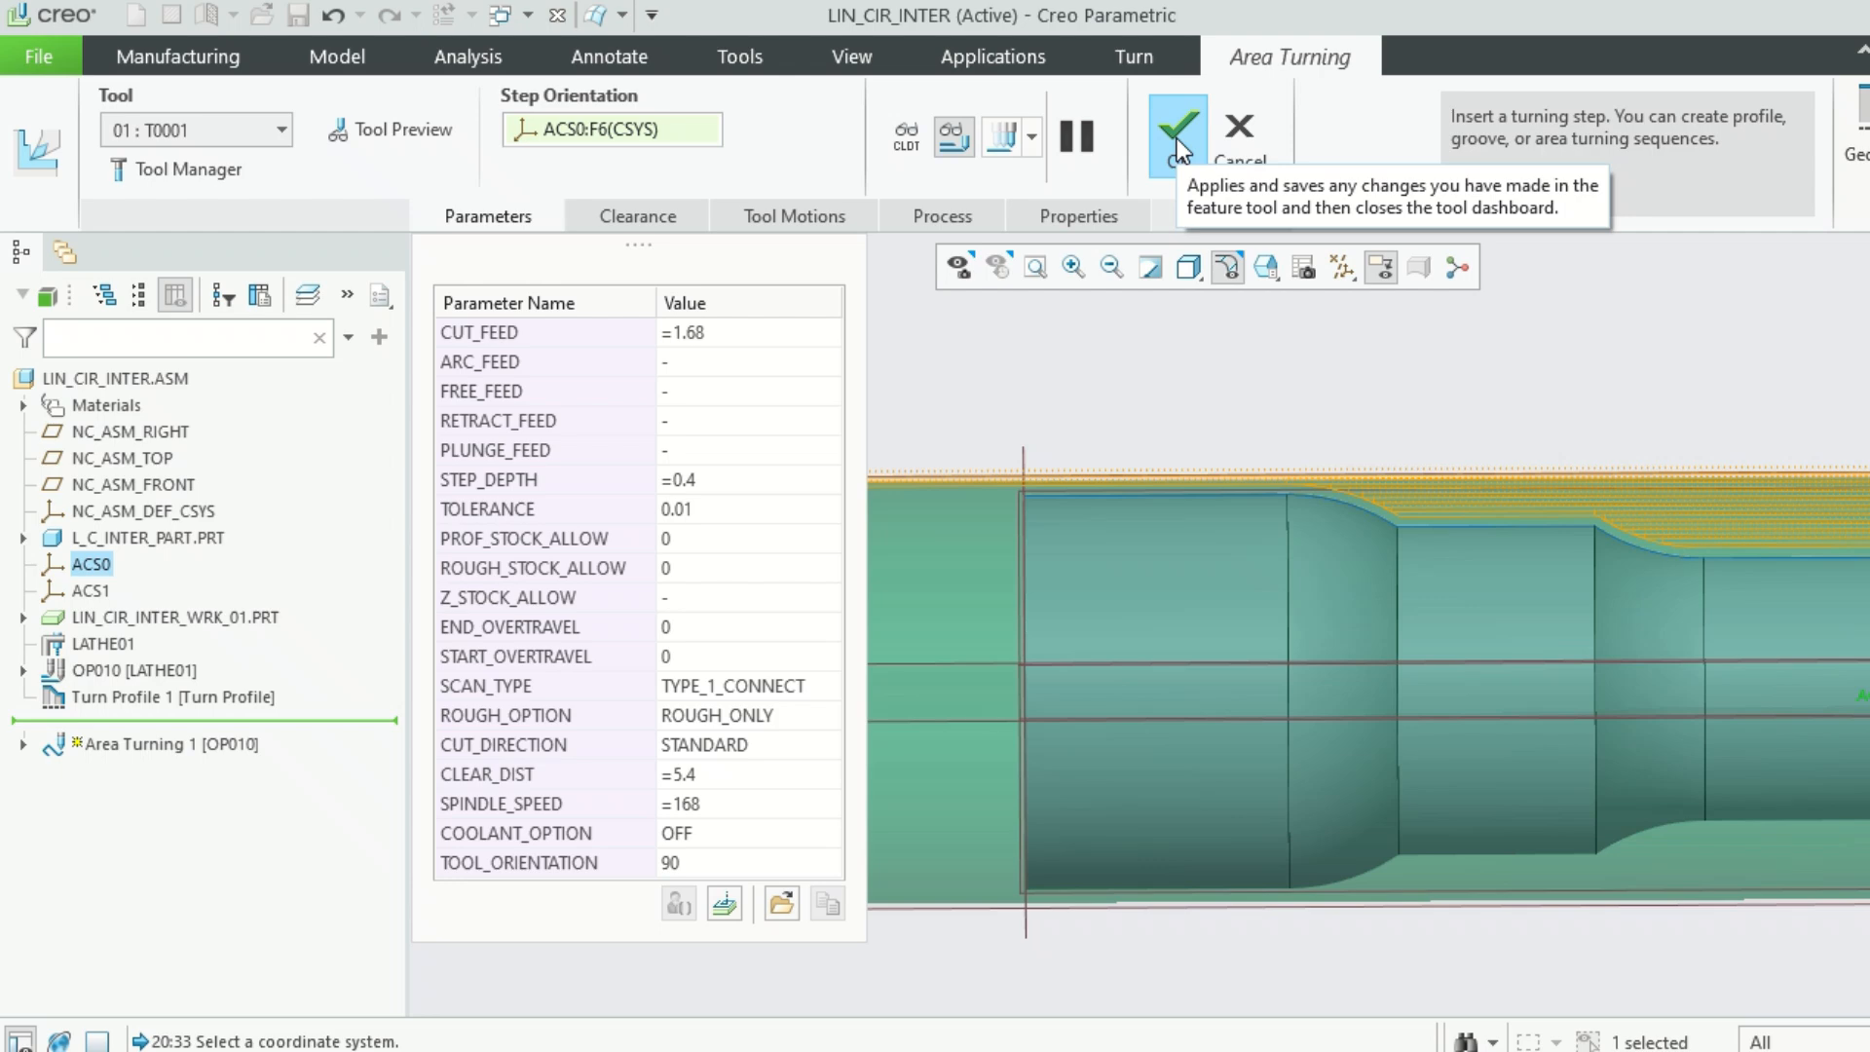
pyautogui.scroll(1, 1242, 637)
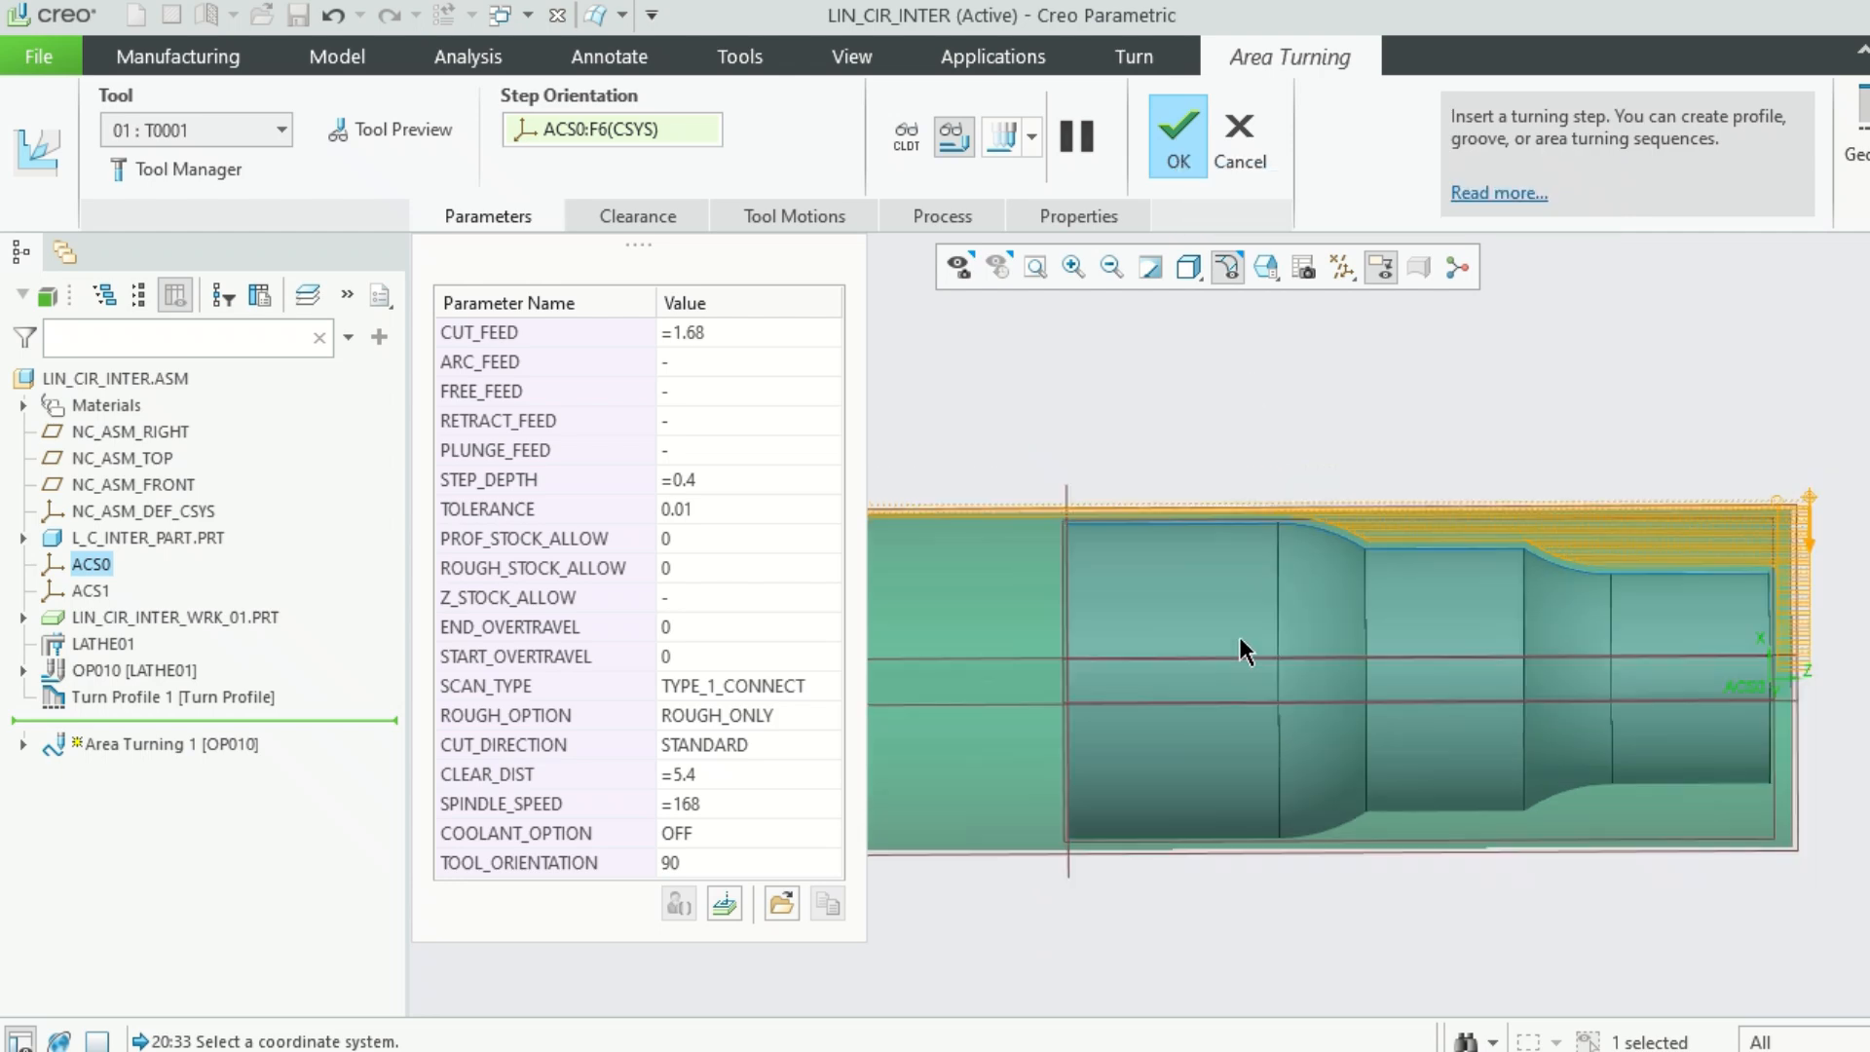
pyautogui.scroll(-3, 1077, 526)
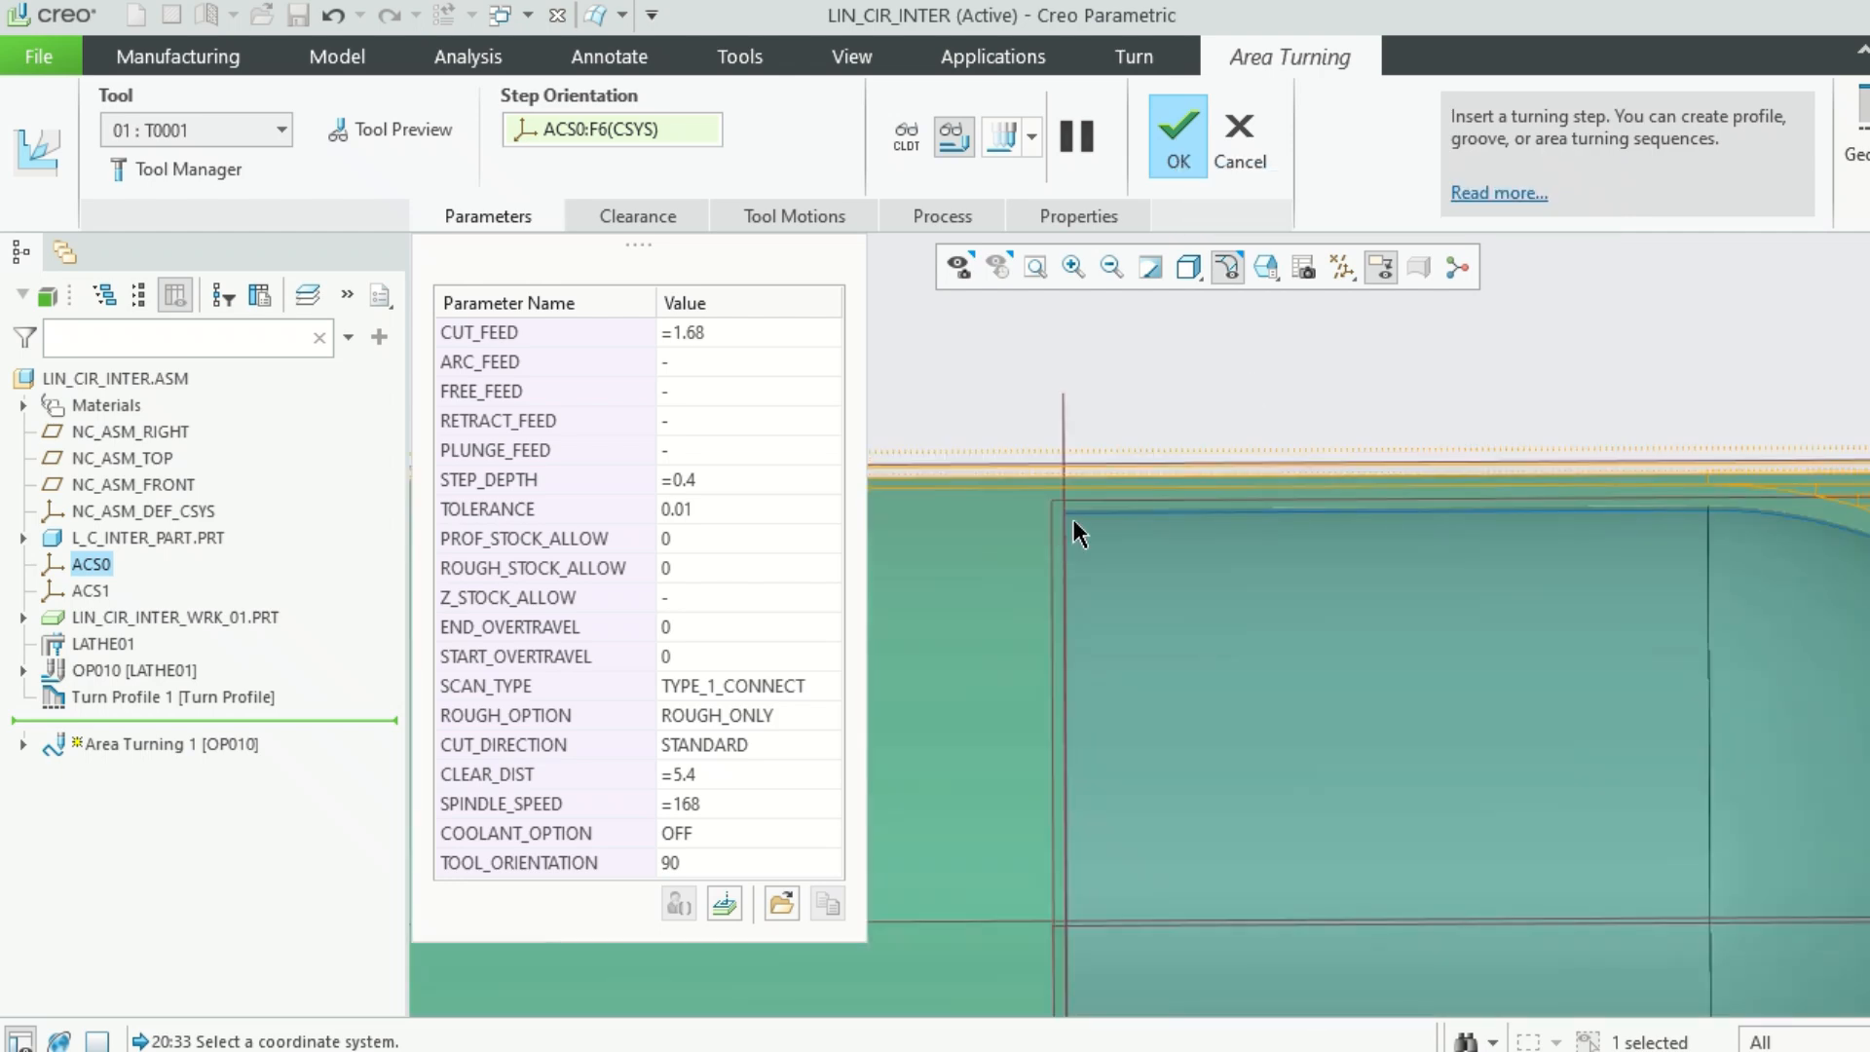
pyautogui.scroll(3, 1072, 528)
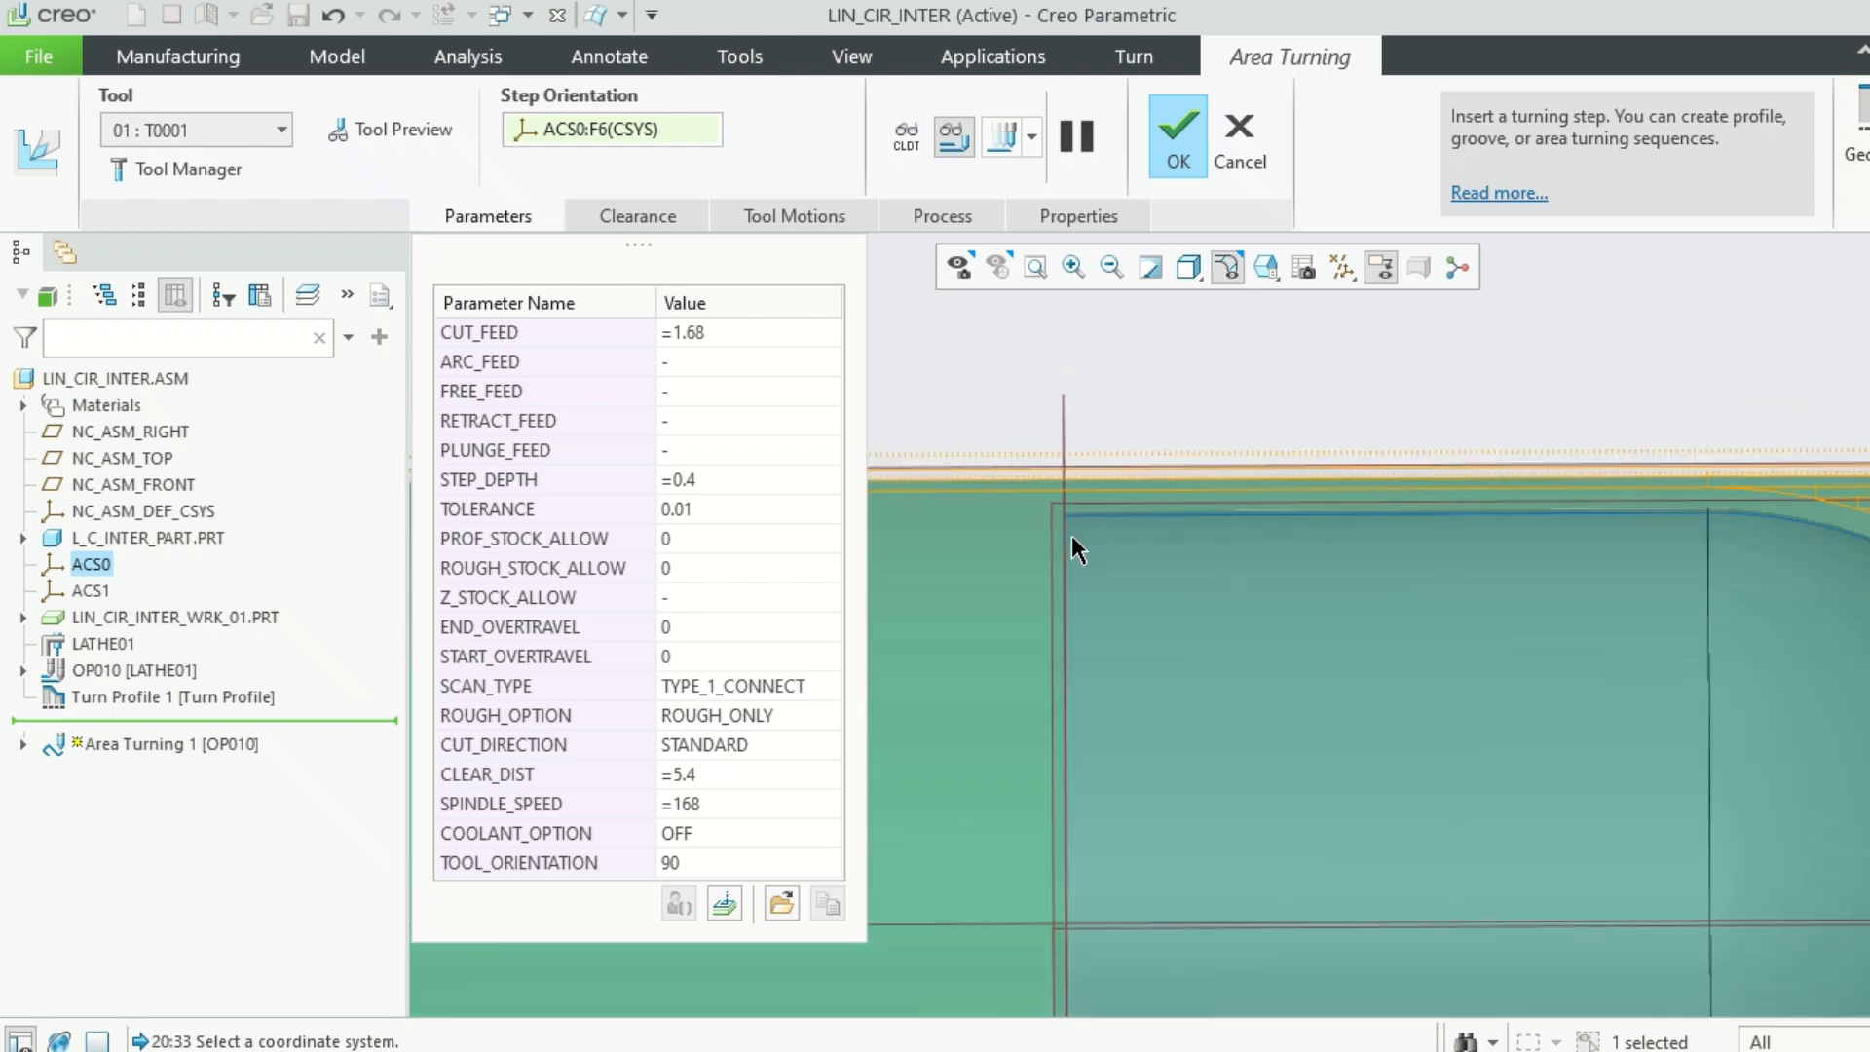
pyautogui.scroll(3, 1073, 547)
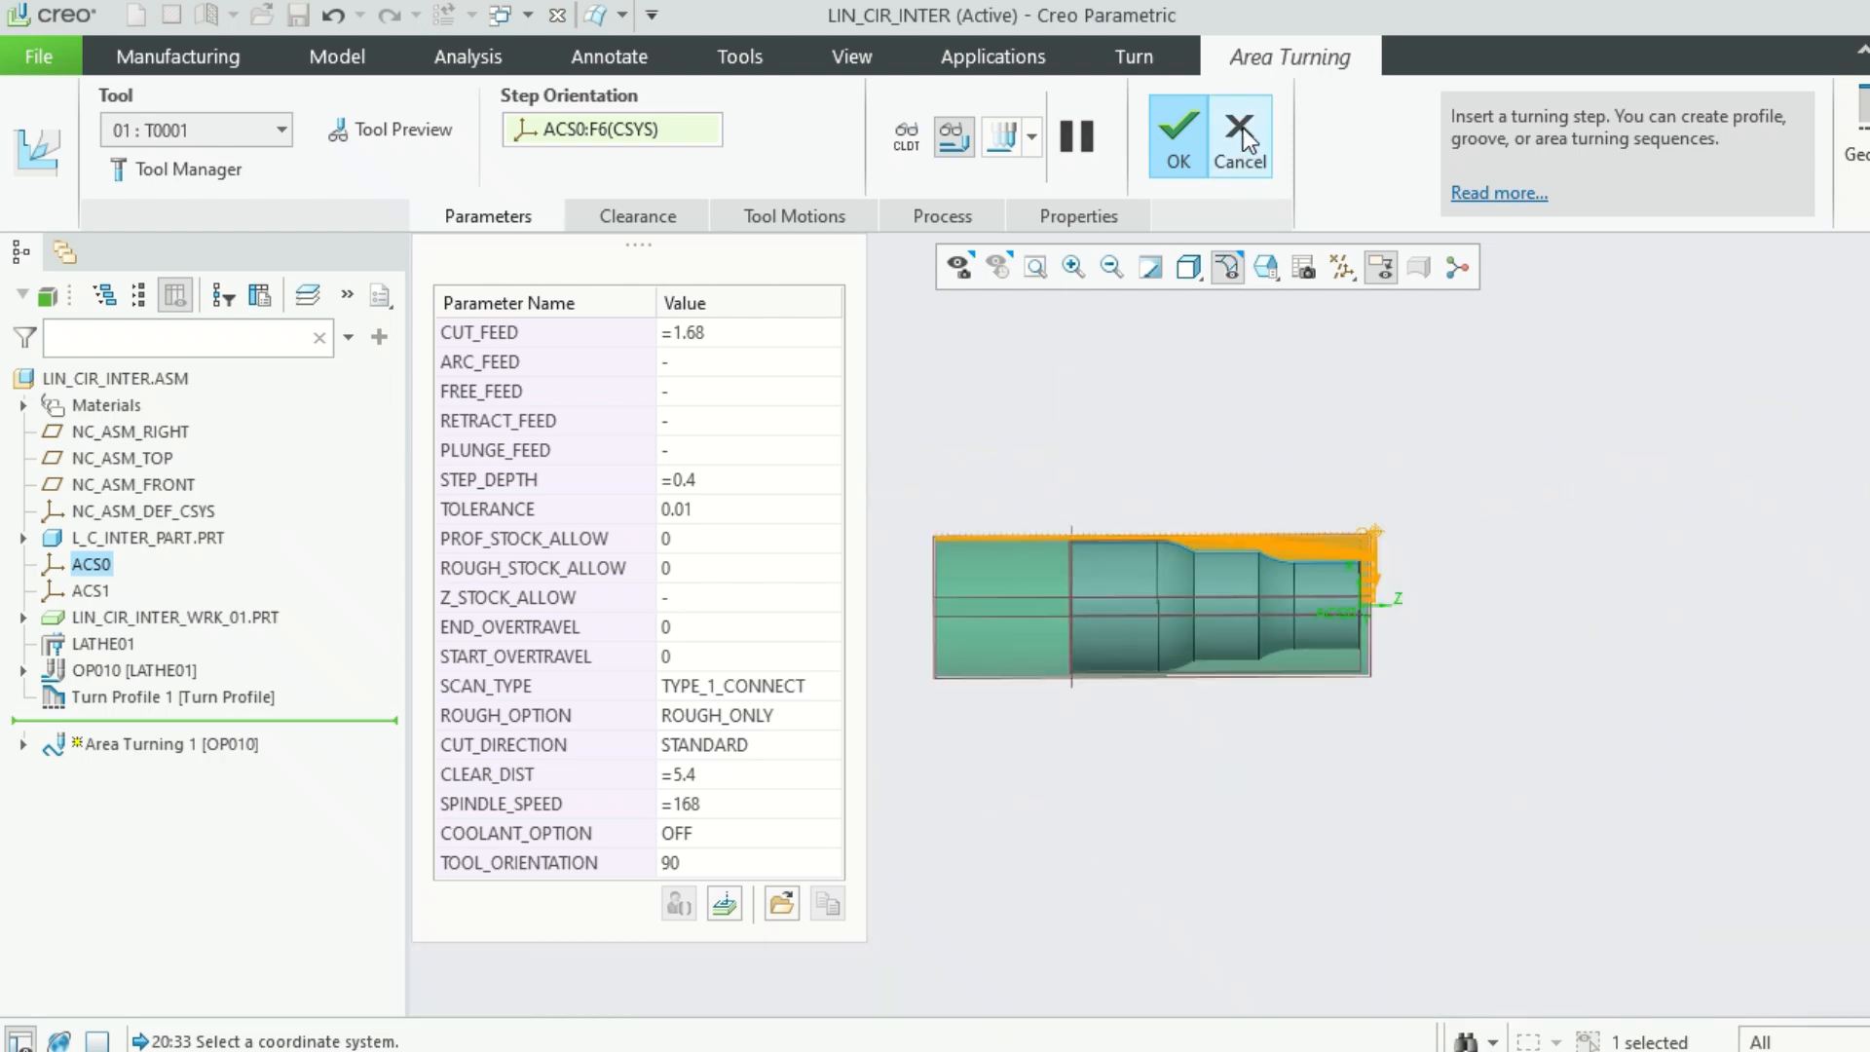
pyautogui.click(1180, 154)
# Play the tool path of Area Turning 1 to review its cutting passes, and close the playback
pyautogui.scroll(-4, 1116, 572)
pyautogui.moveTo(1297, 568); pyautogui.dragTo(1219, 592, button='middle')
pyautogui.rightClick(172, 727)
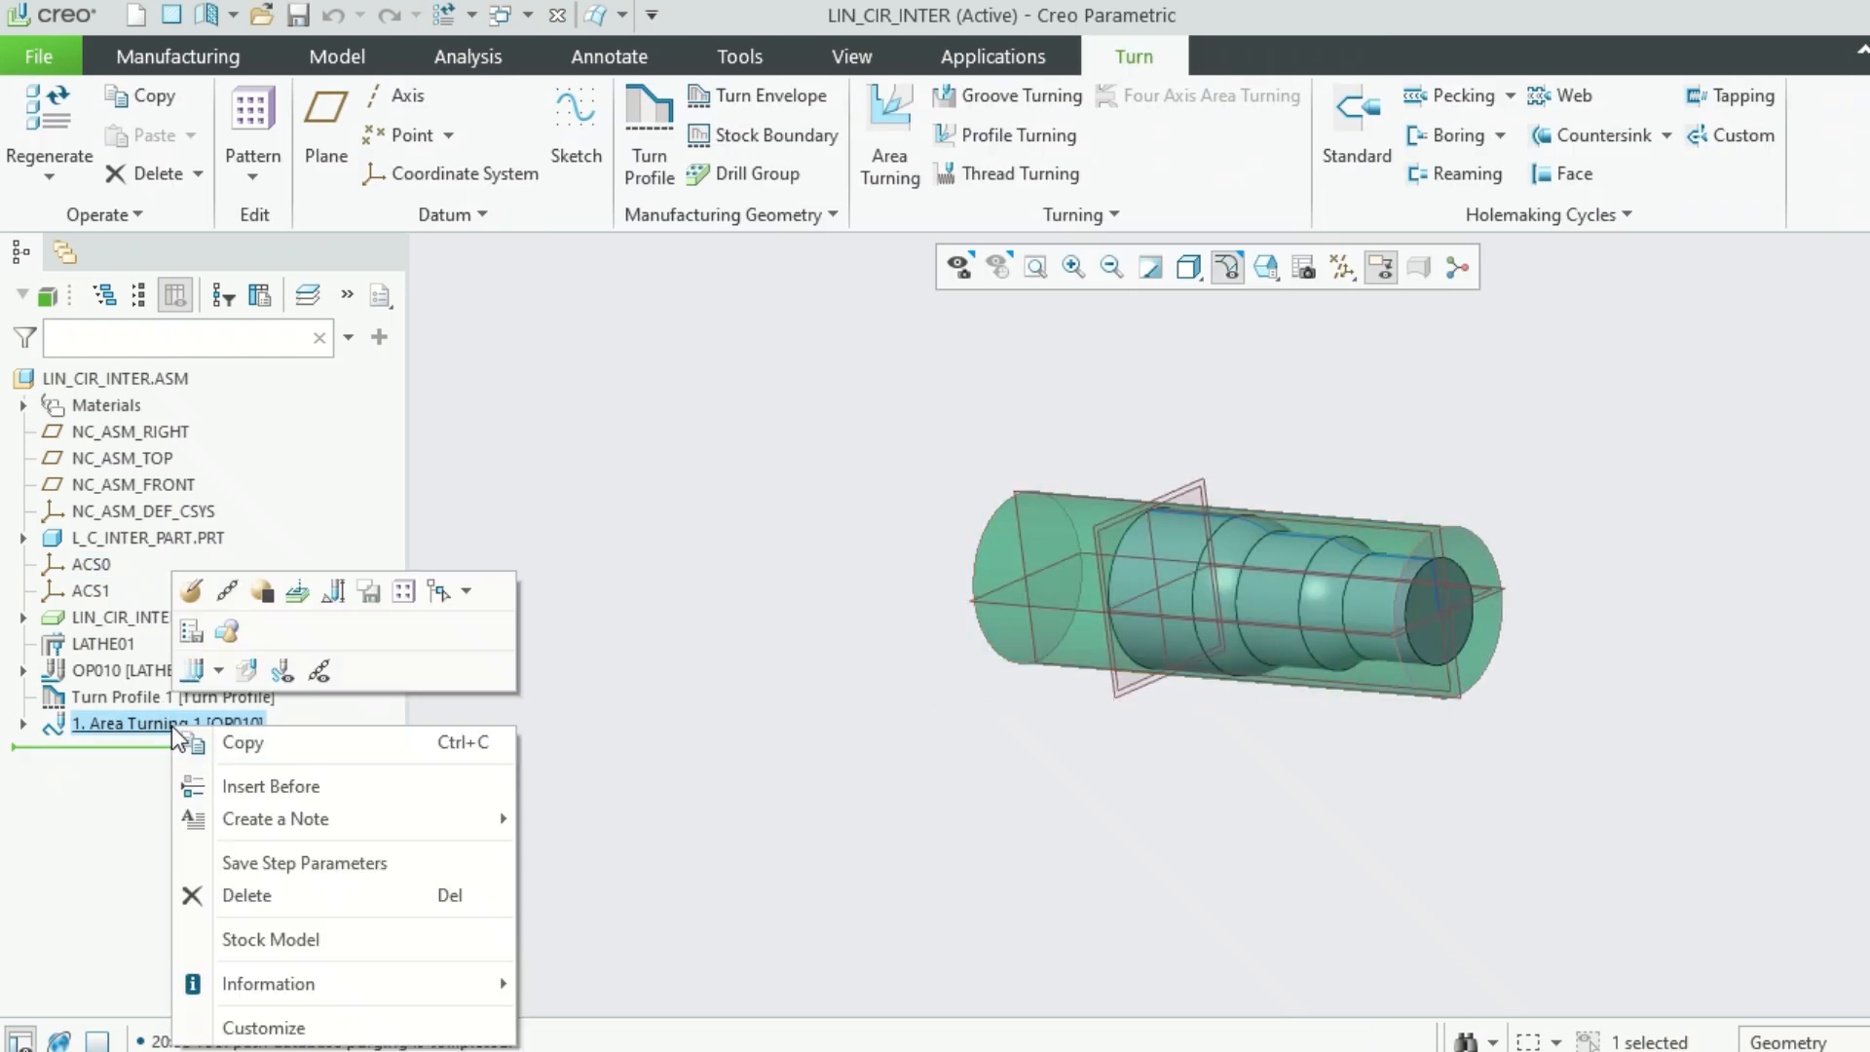
pyautogui.click(194, 672)
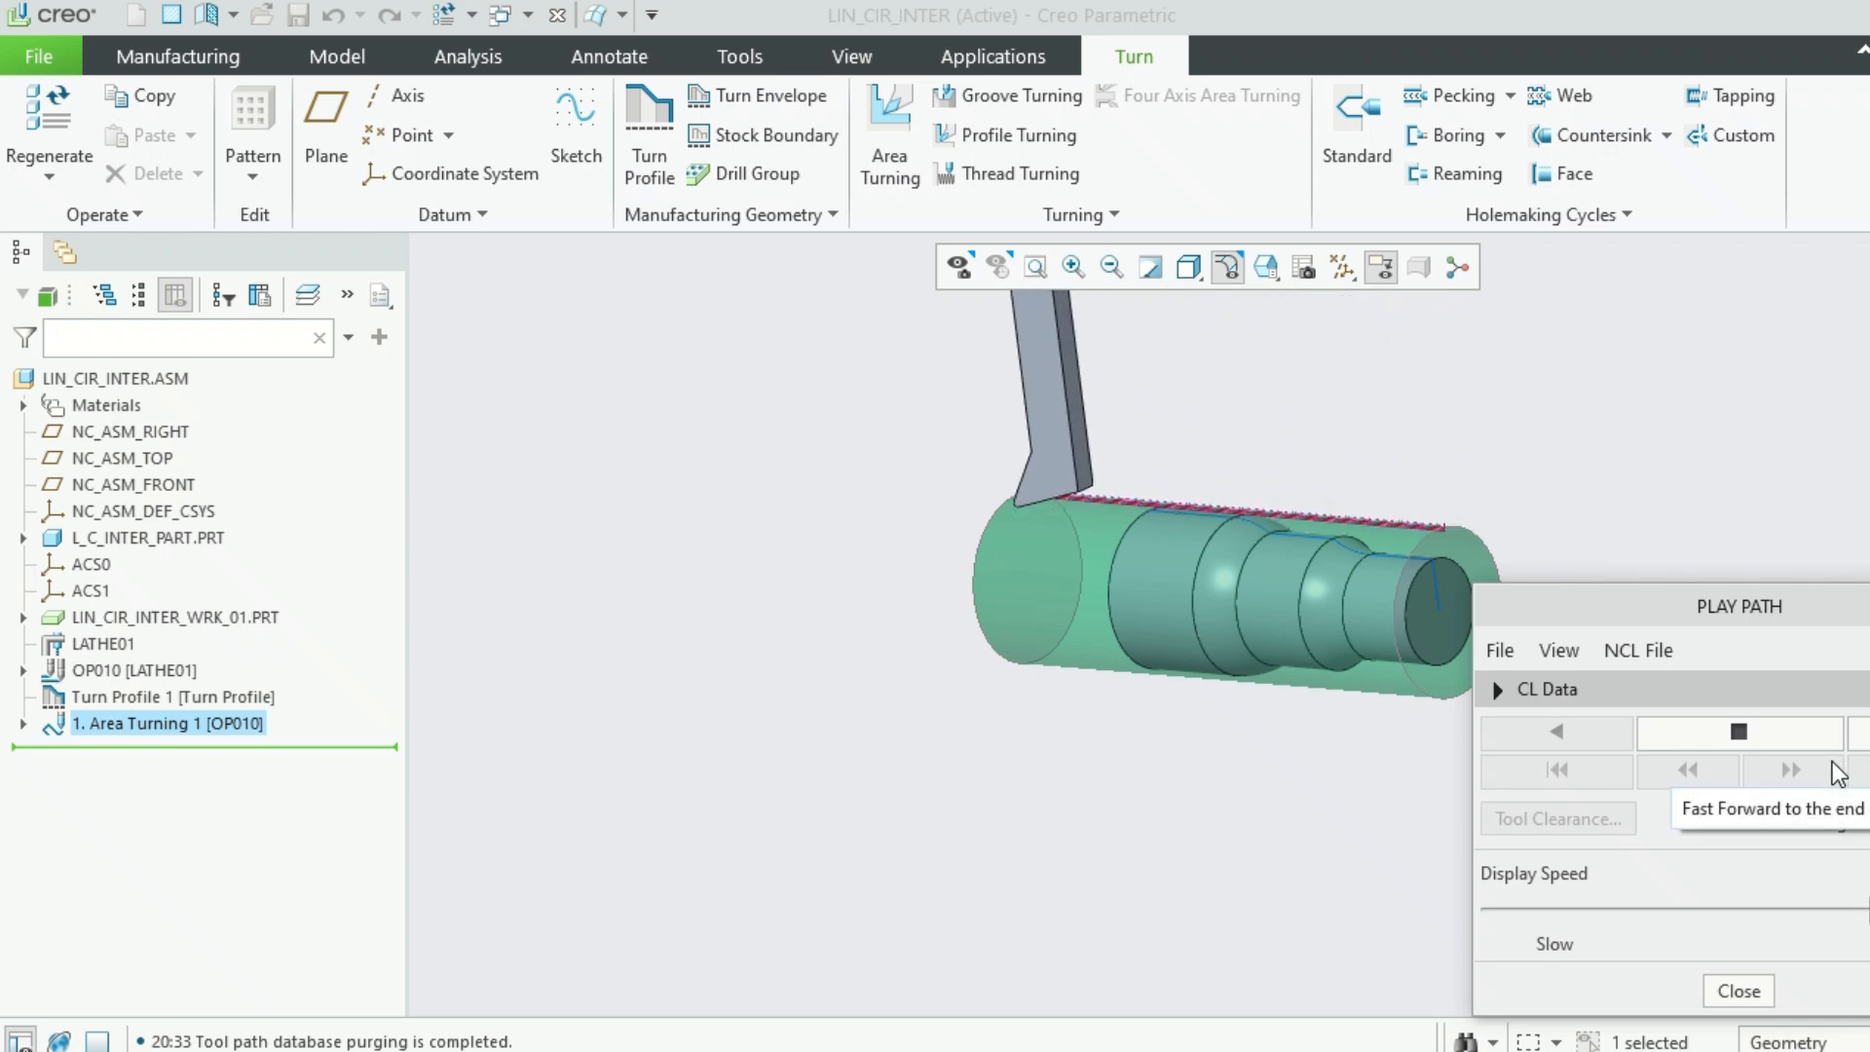
pyautogui.moveTo(1315, 737); pyautogui.dragTo(1356, 733, button='middle')
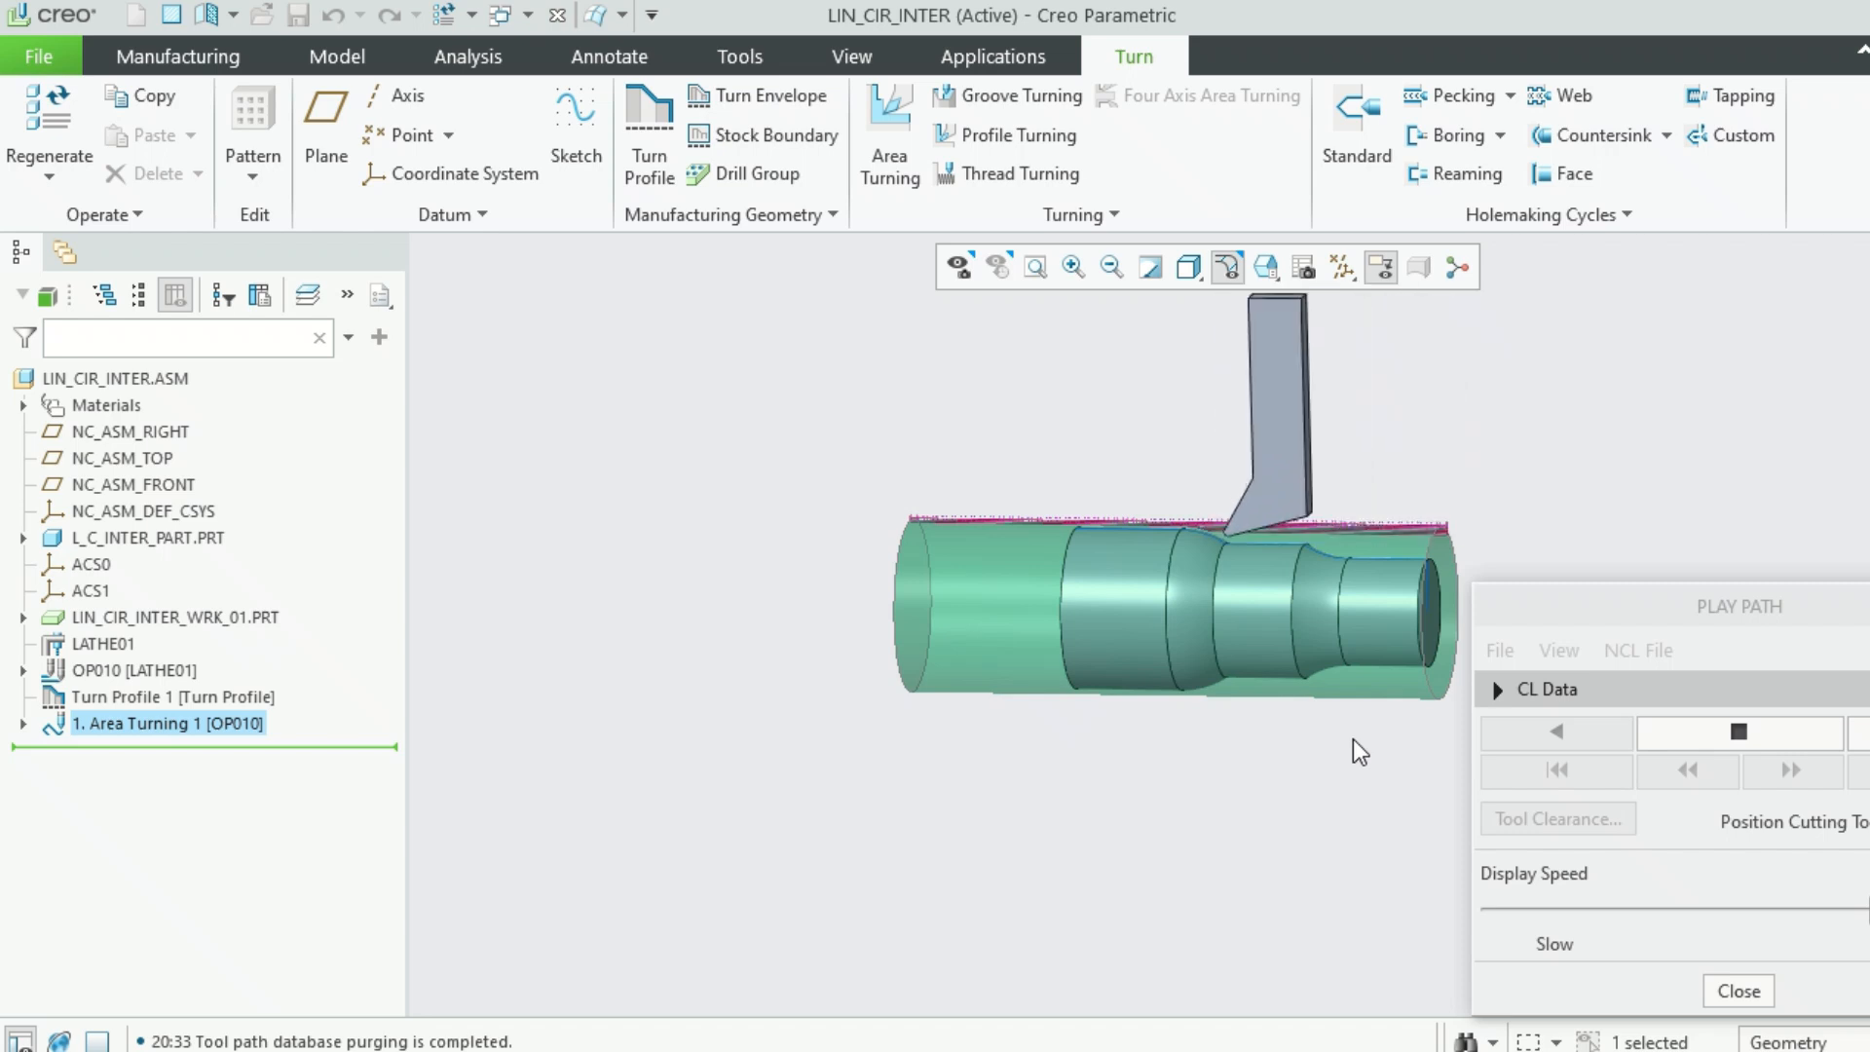
pyautogui.scroll(2, 1347, 748)
pyautogui.scroll(-3, 1347, 746)
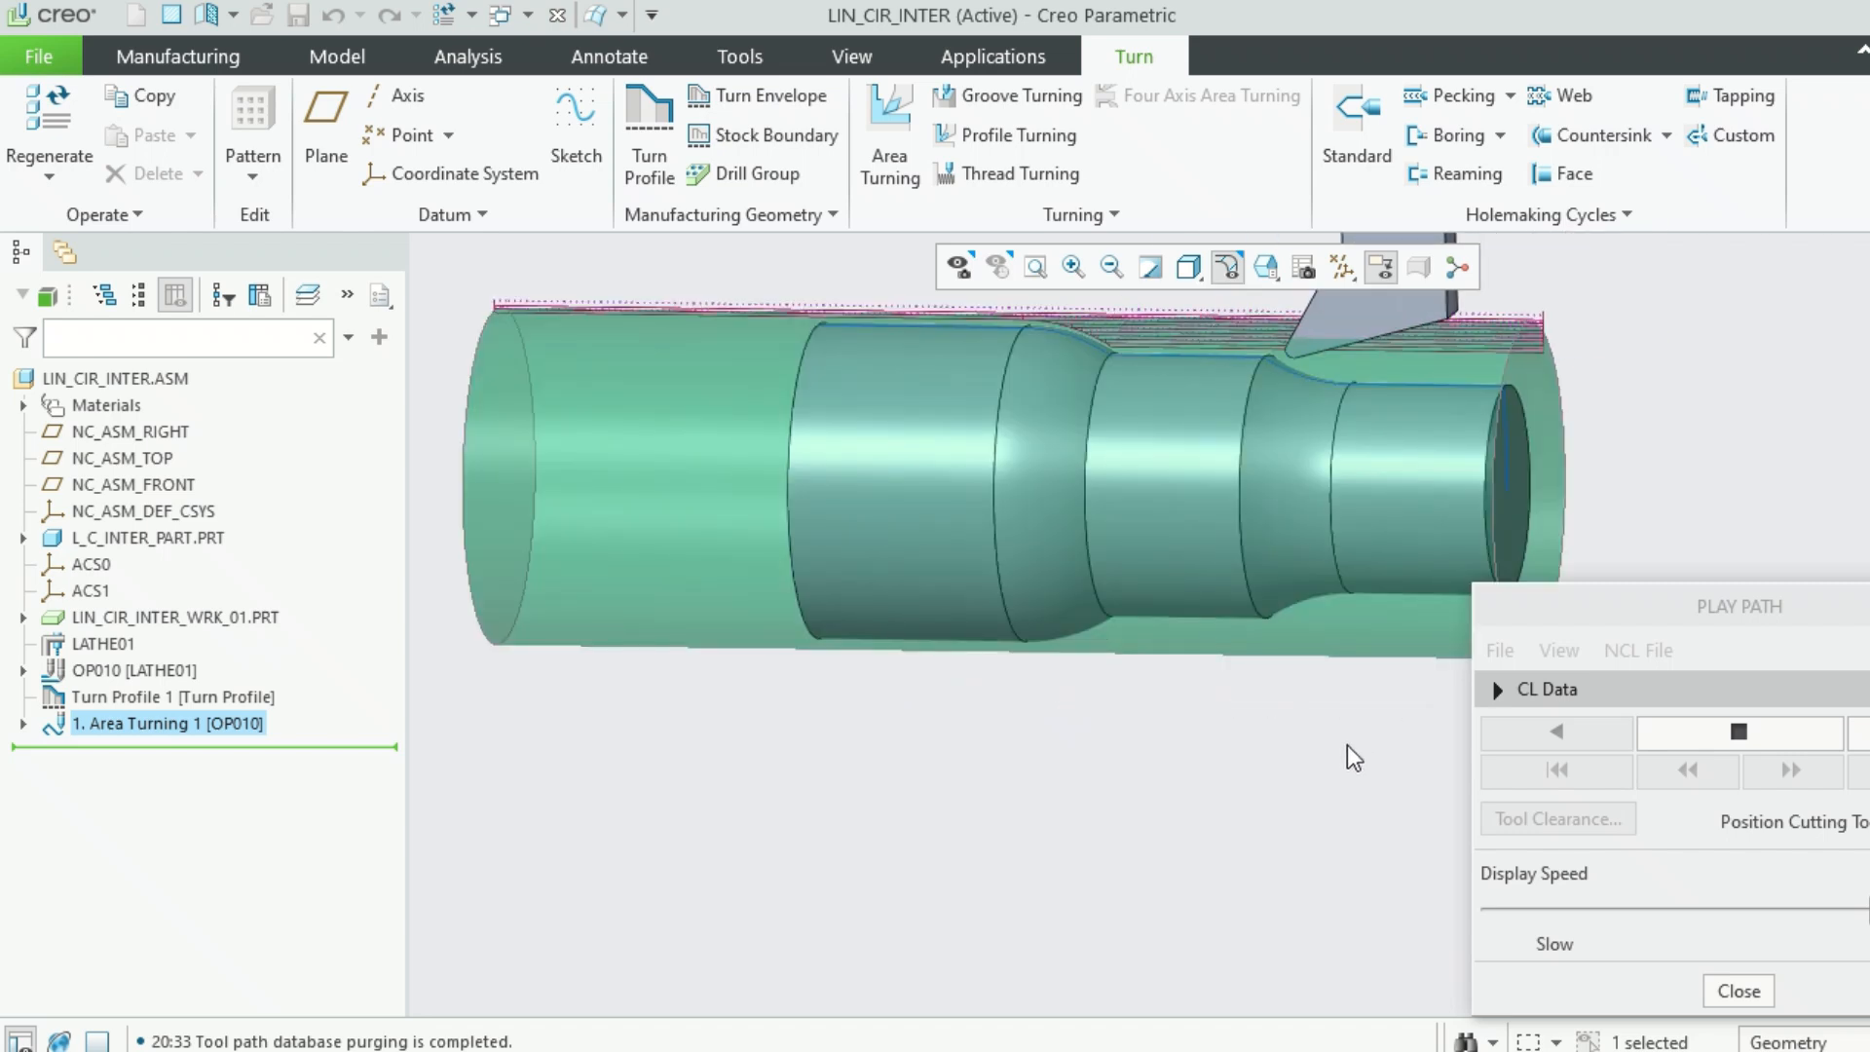
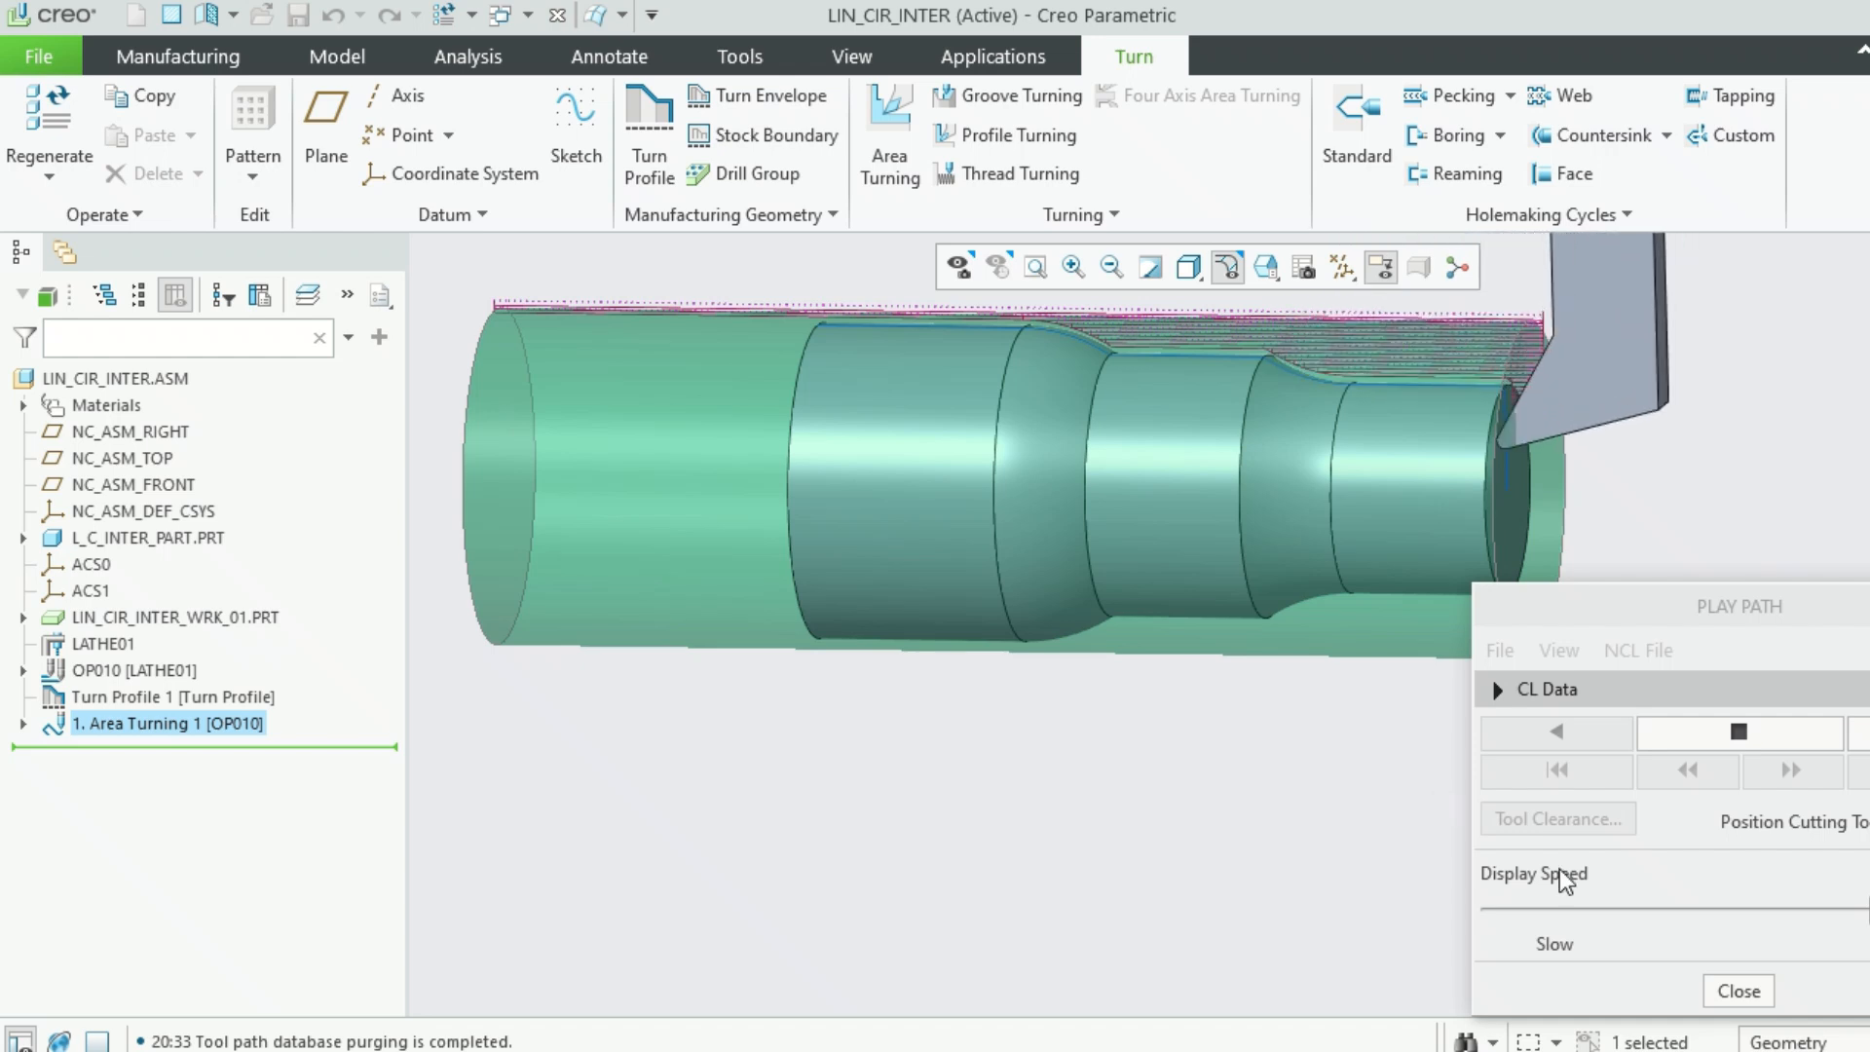
pyautogui.click(1734, 991)
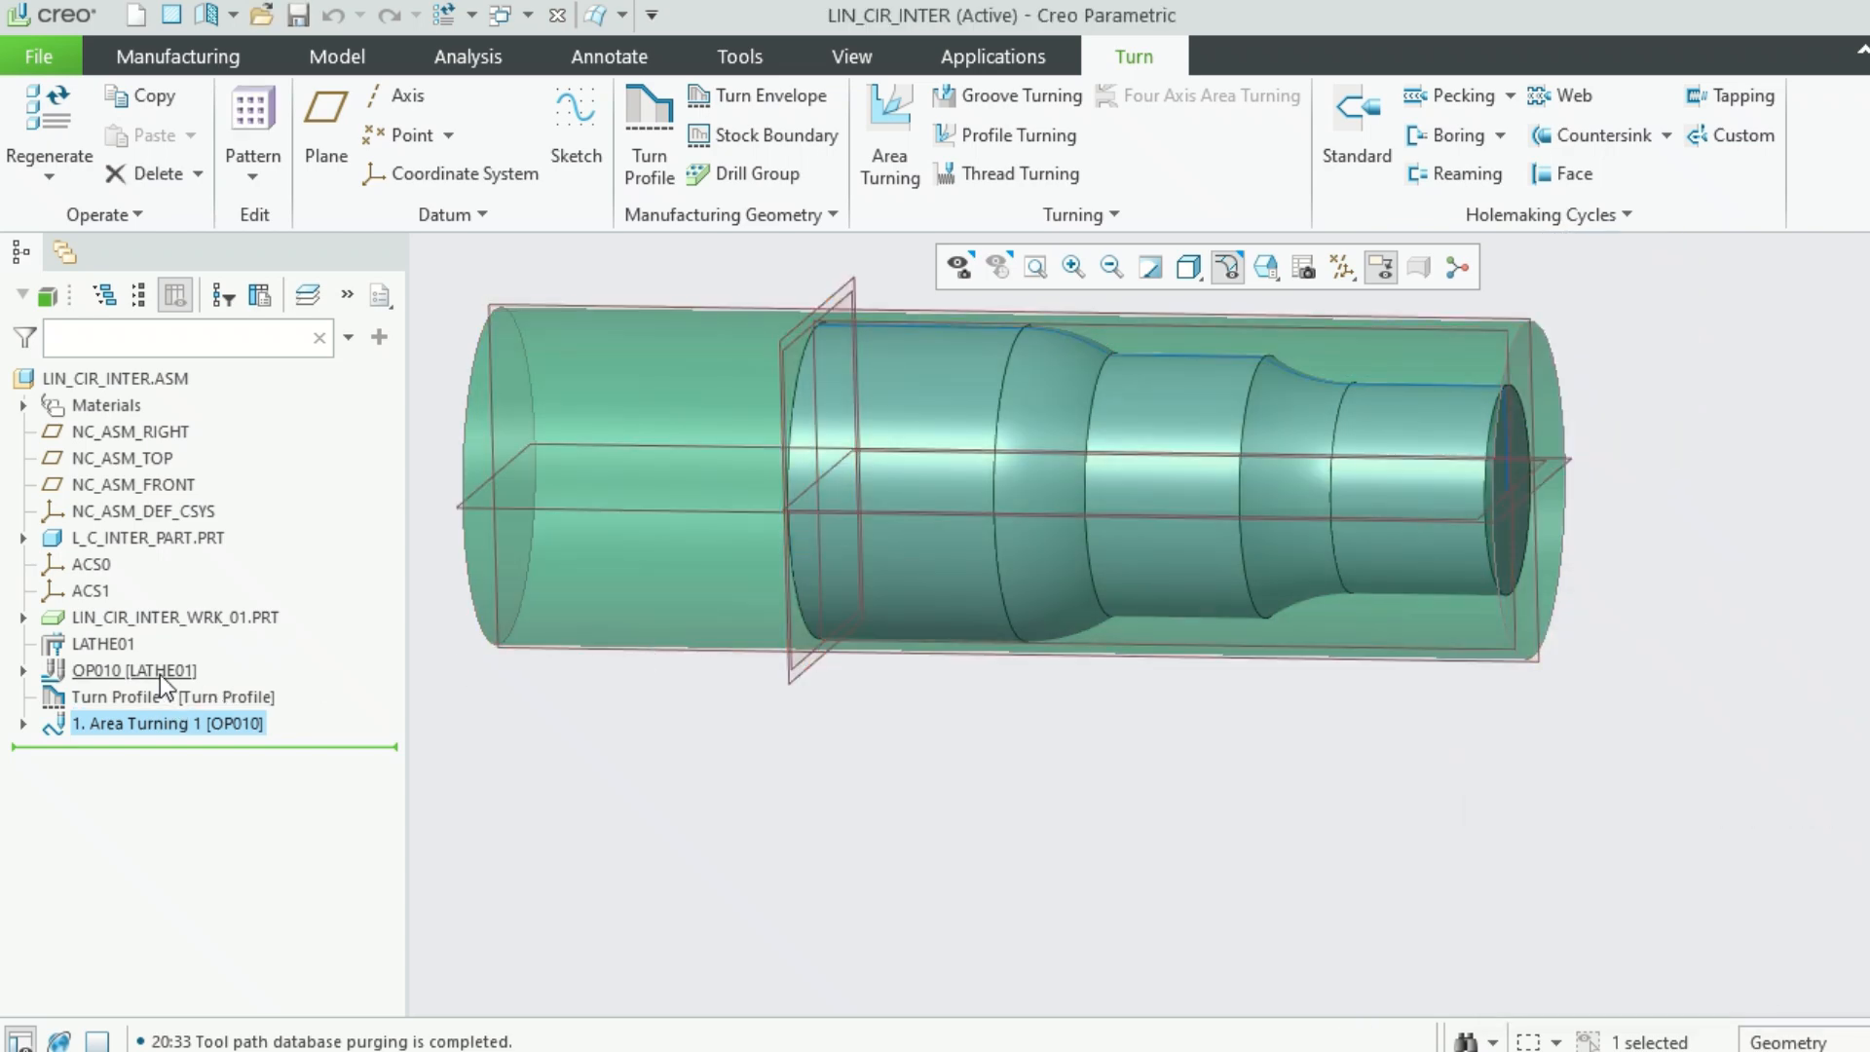
# Redefine the workpiece LIN_CIR_INTER_WRK_01 with a total length of 67 mm
pyautogui.click(131, 623)
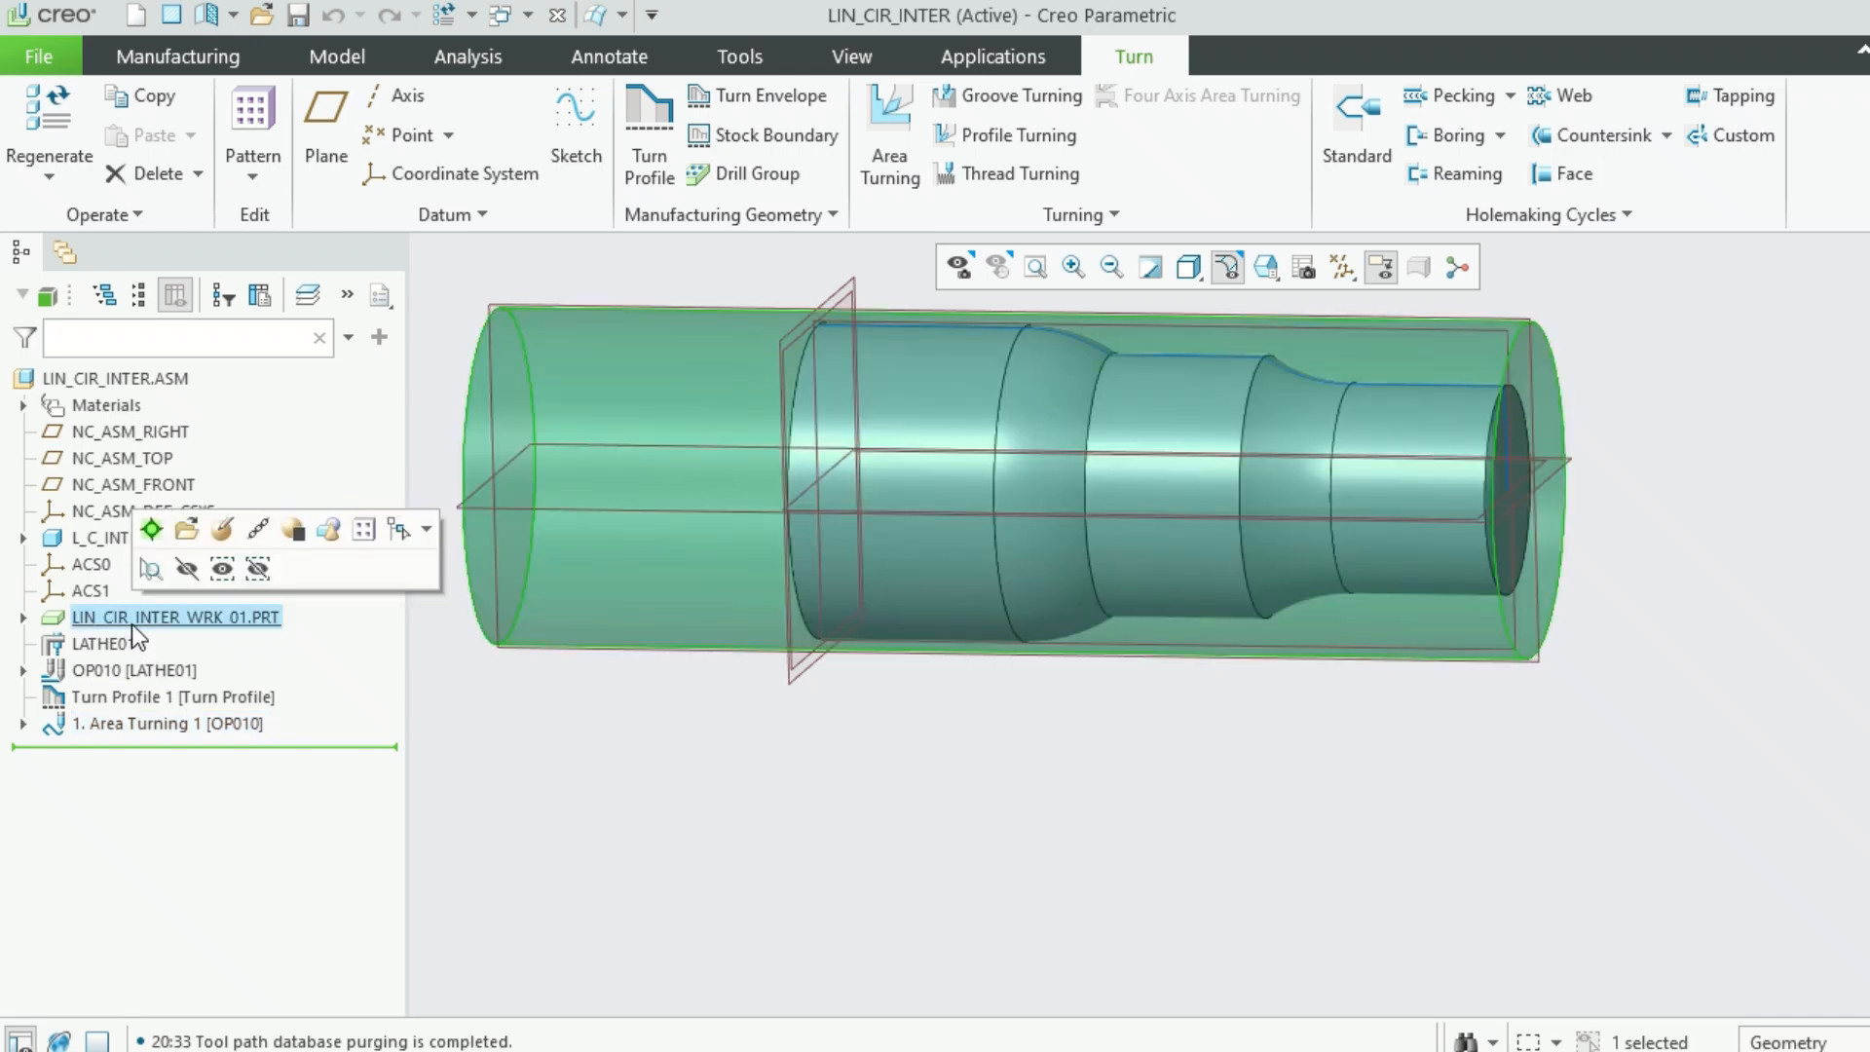
pyautogui.click(225, 528)
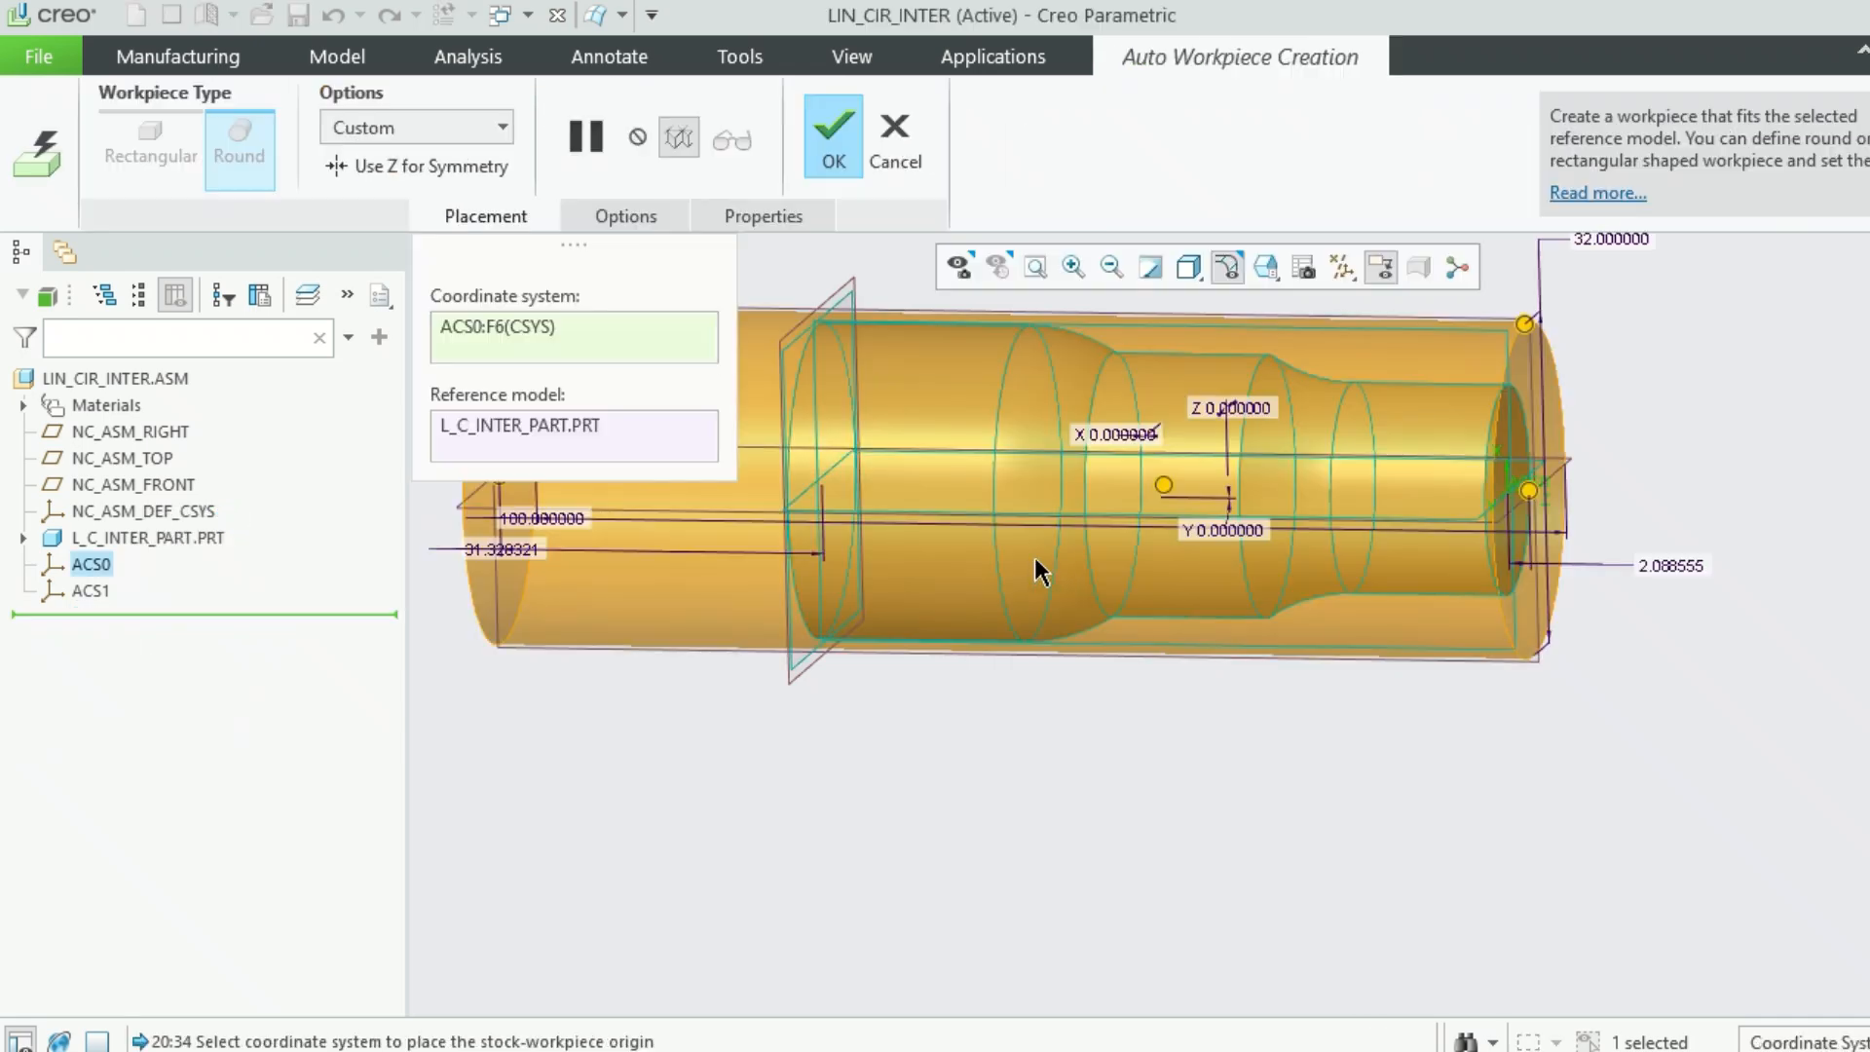
pyautogui.doubleClick(546, 518)
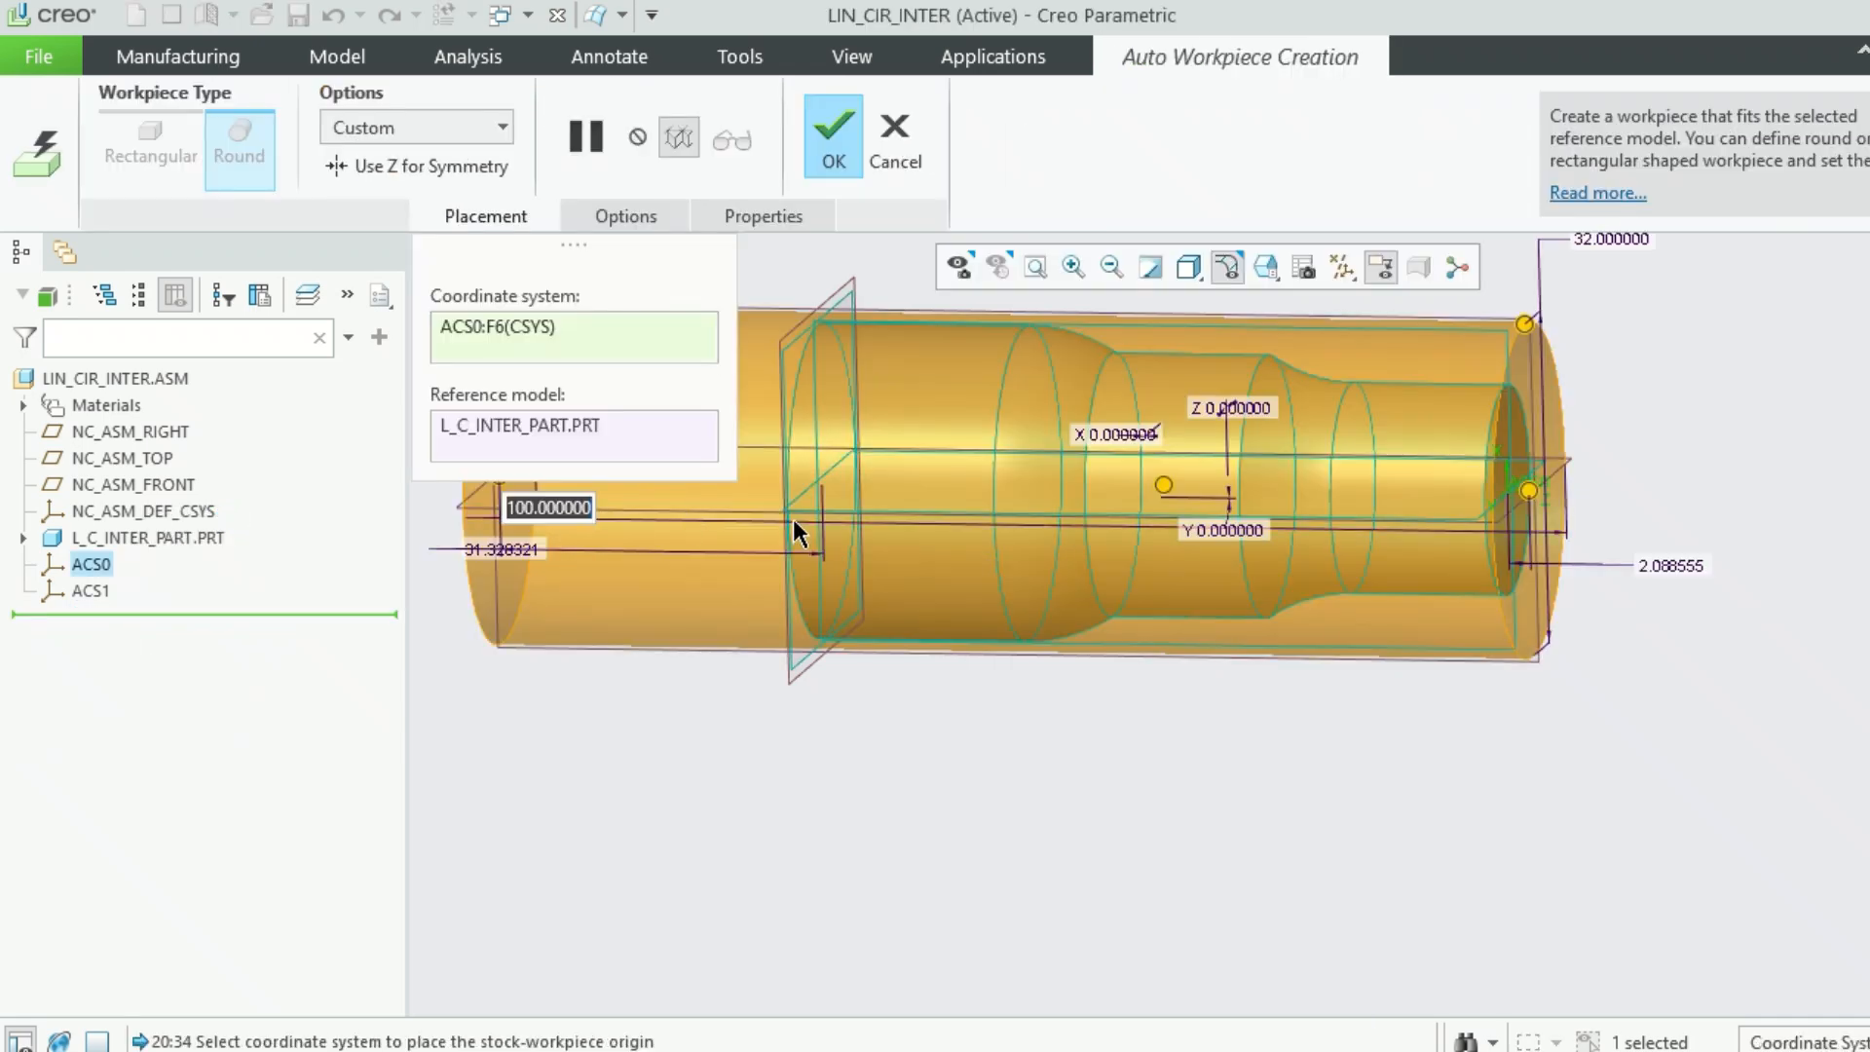
pyautogui.write('6')
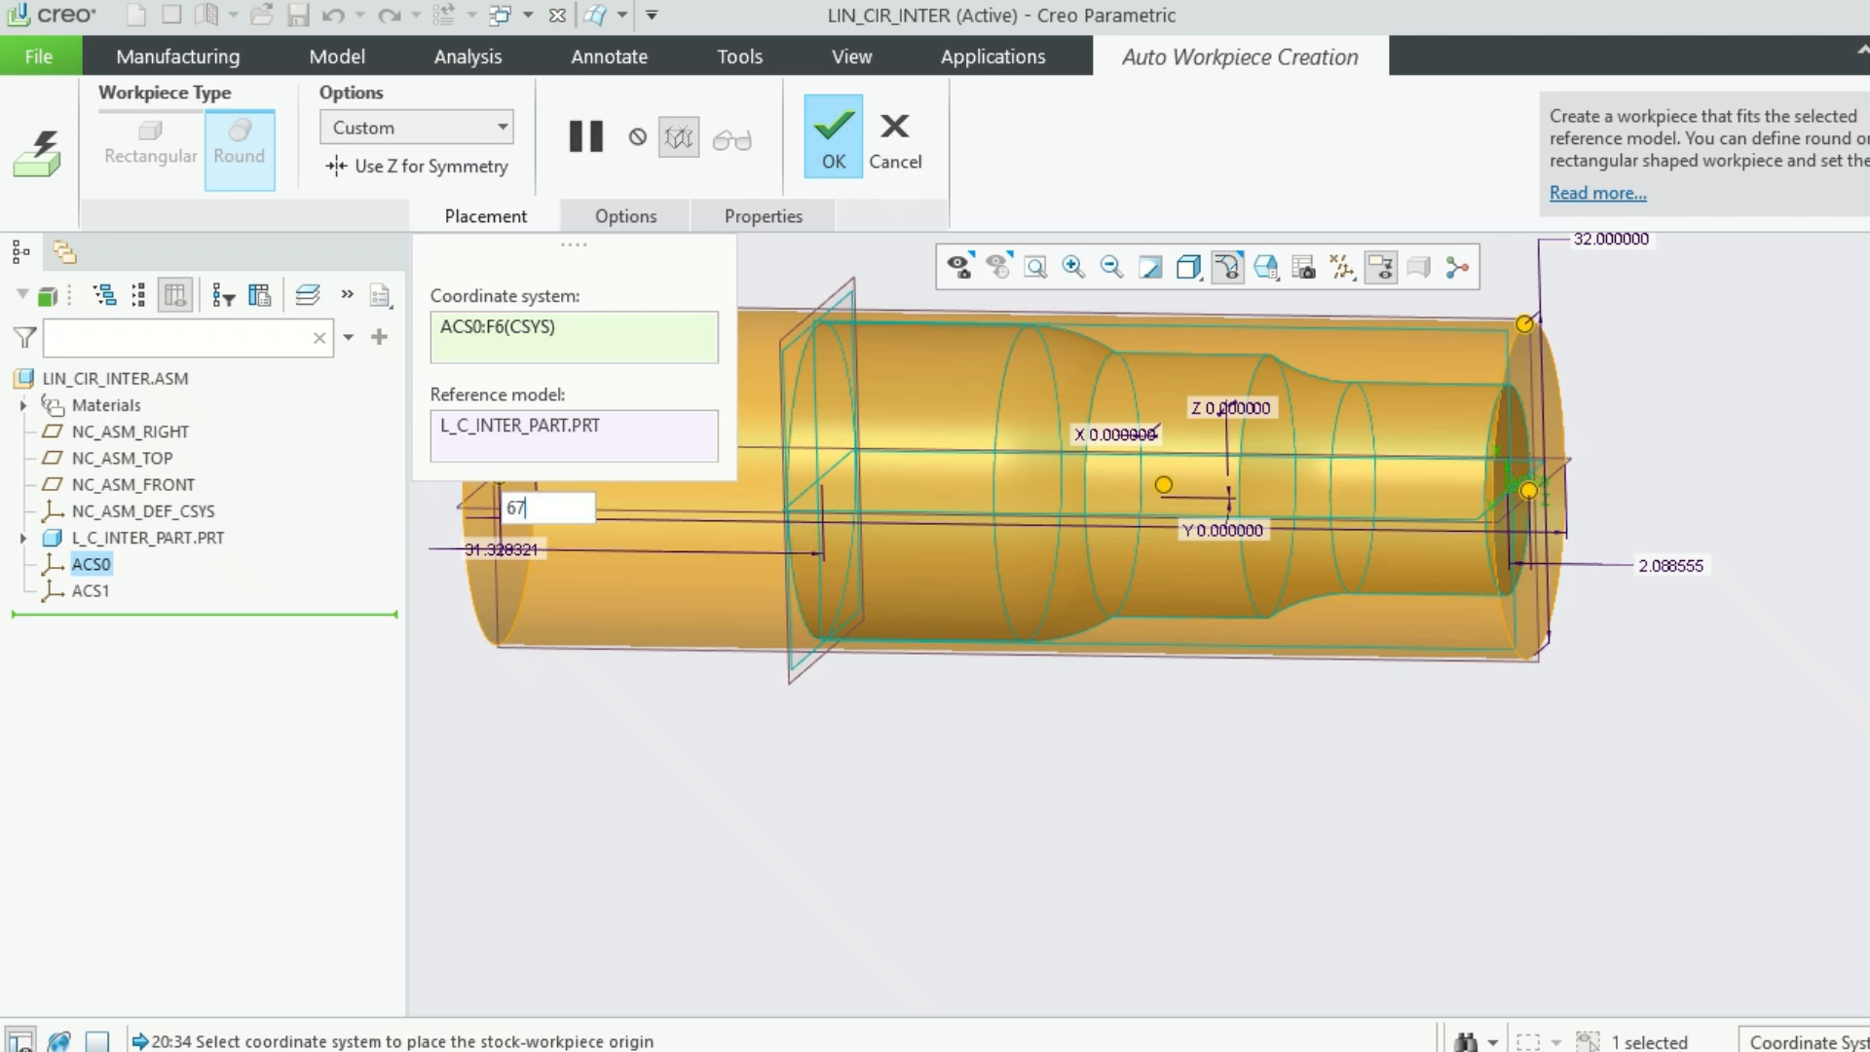
pyautogui.write('7')
pyautogui.press('Return')
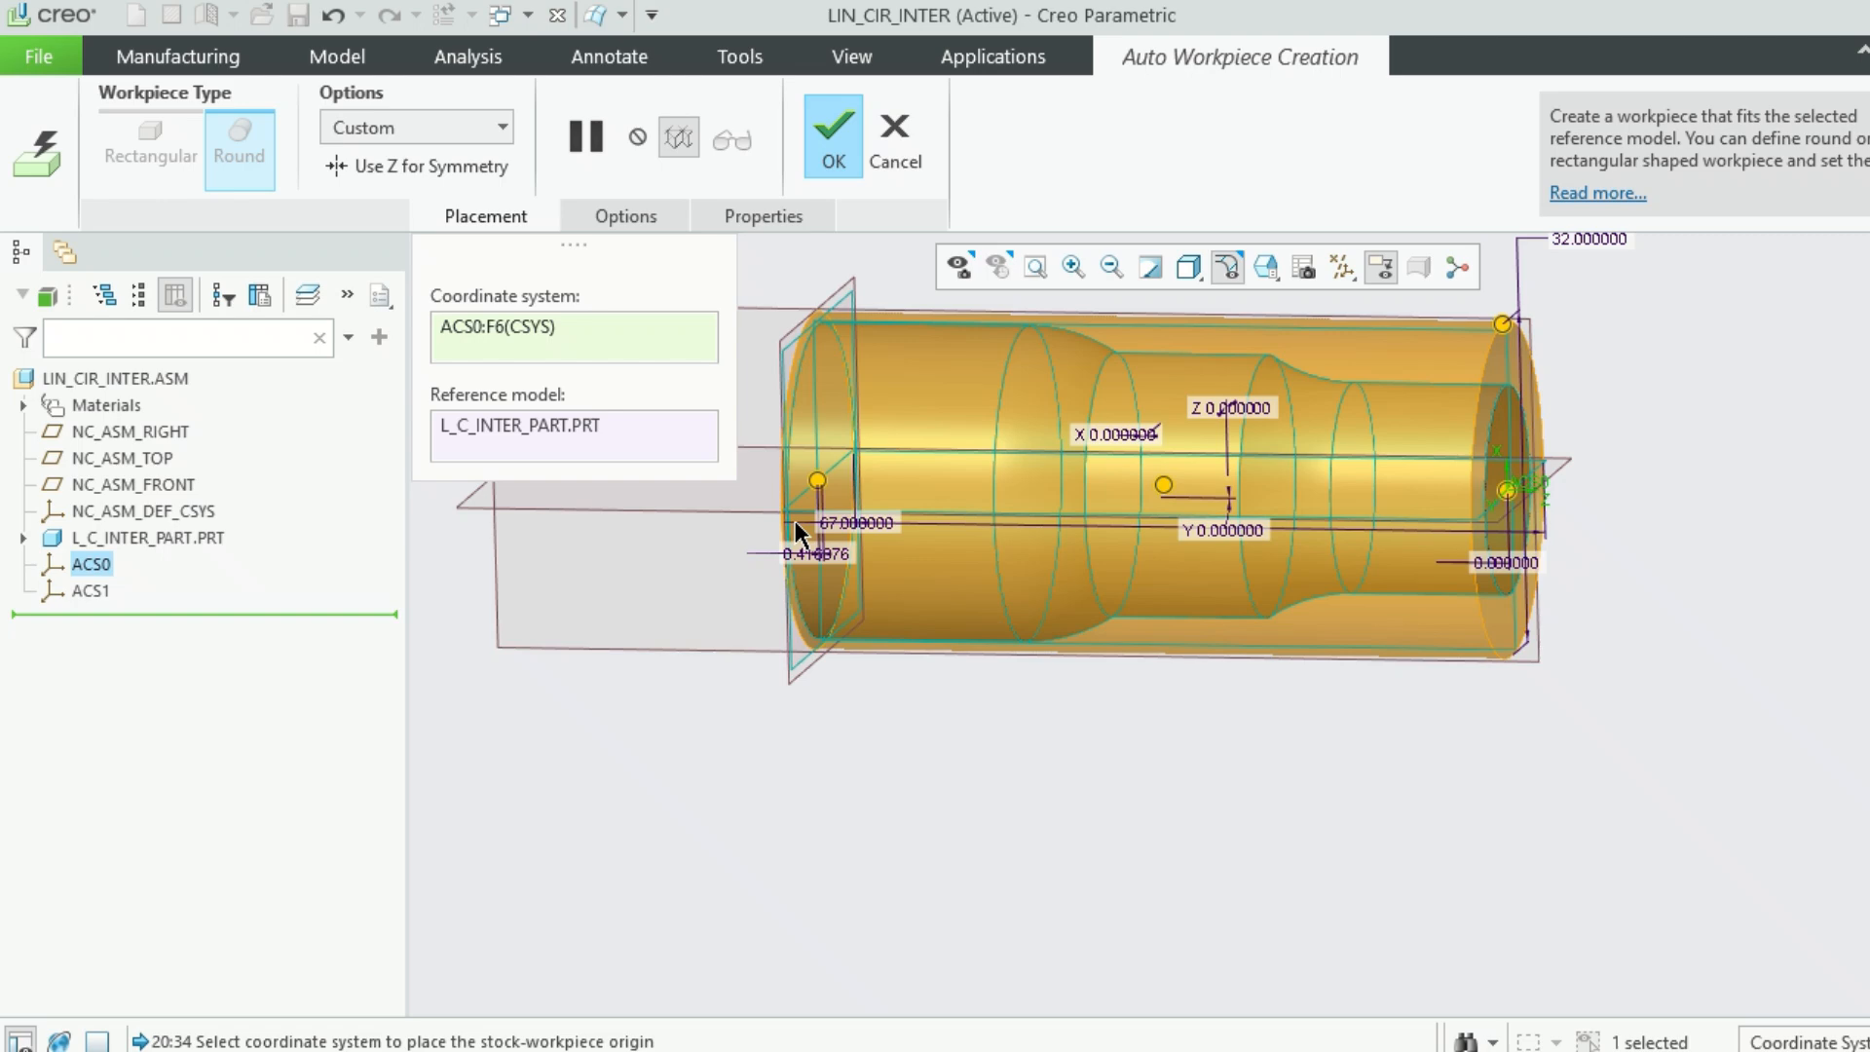
pyautogui.middleClick(795, 523)
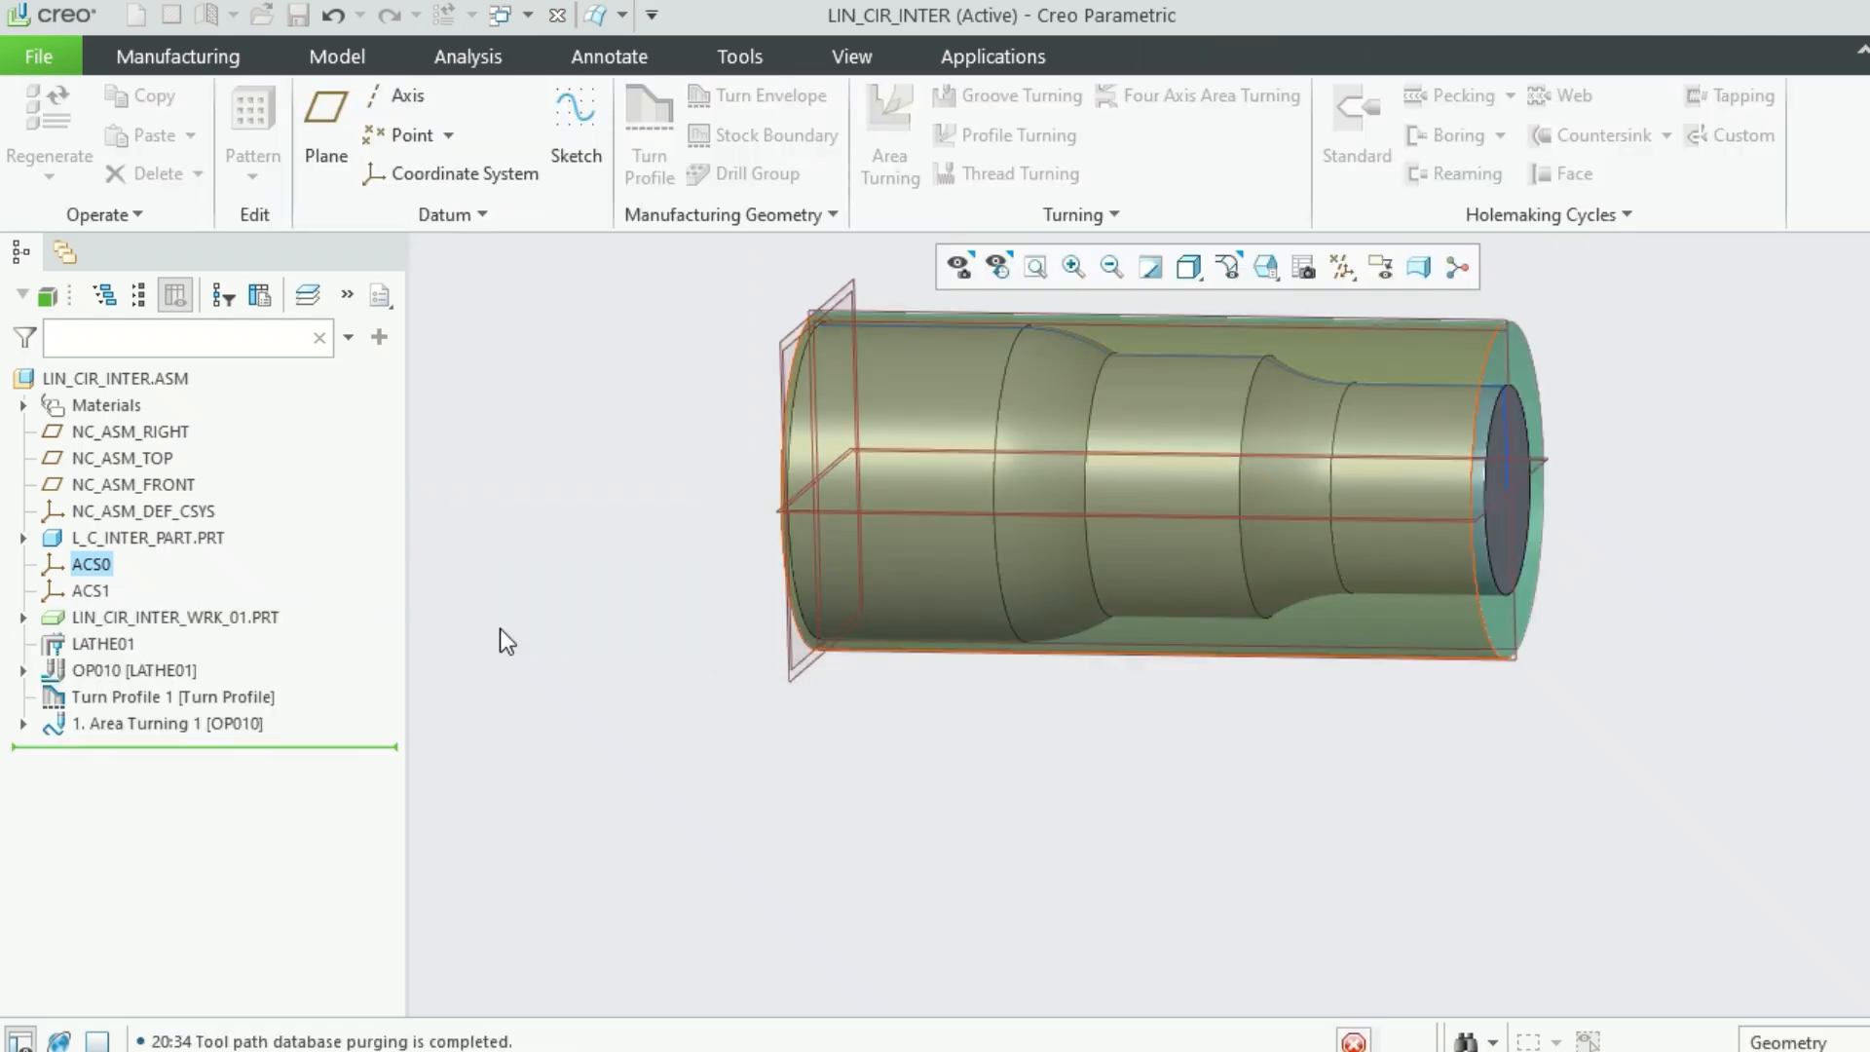
pyautogui.click(183, 616)
pyautogui.moveTo(1178, 598)
pyautogui.mouseDown(button='middle')
pyautogui.moveTo(1305, 659)
pyautogui.moveTo(1157, 568)
pyautogui.mouseUp(button='middle')
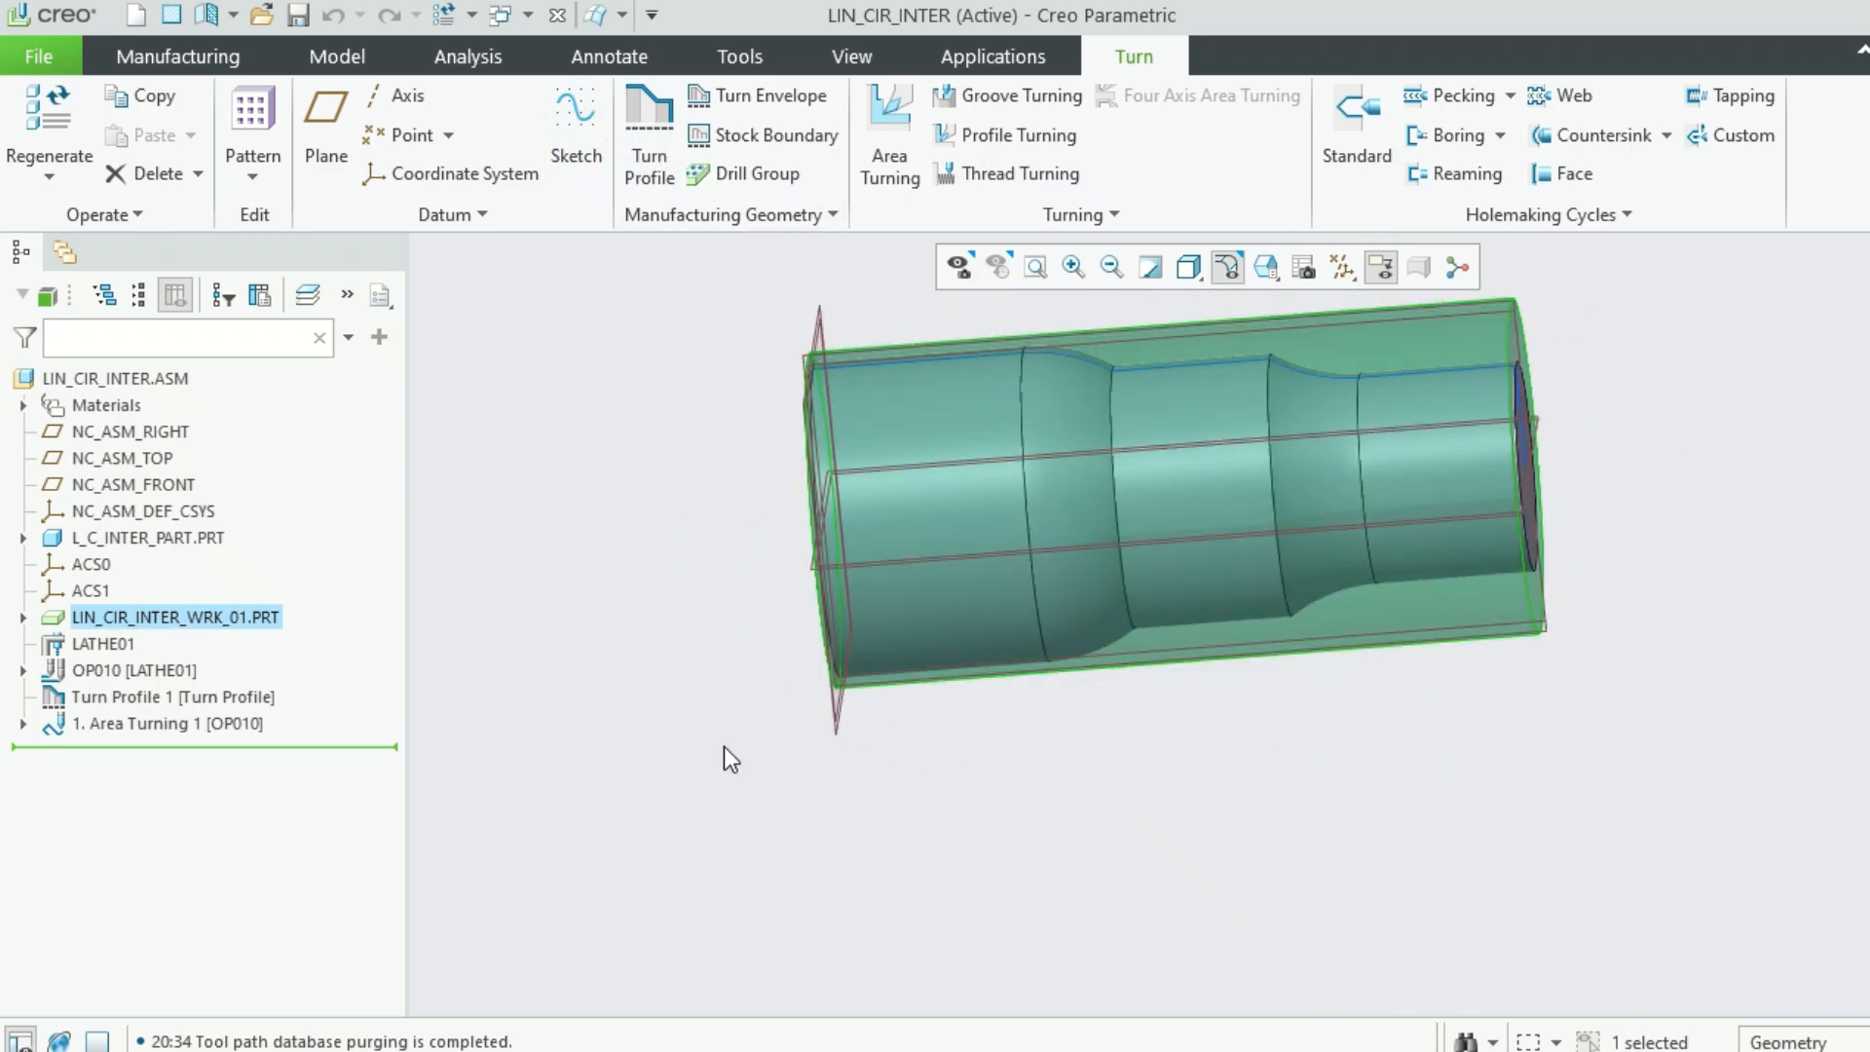
pyautogui.scroll(2, 723, 746)
# Save the assembly and replay the tool path of Area Turning 1 on the shortened workpiece
pyautogui.click(142, 725)
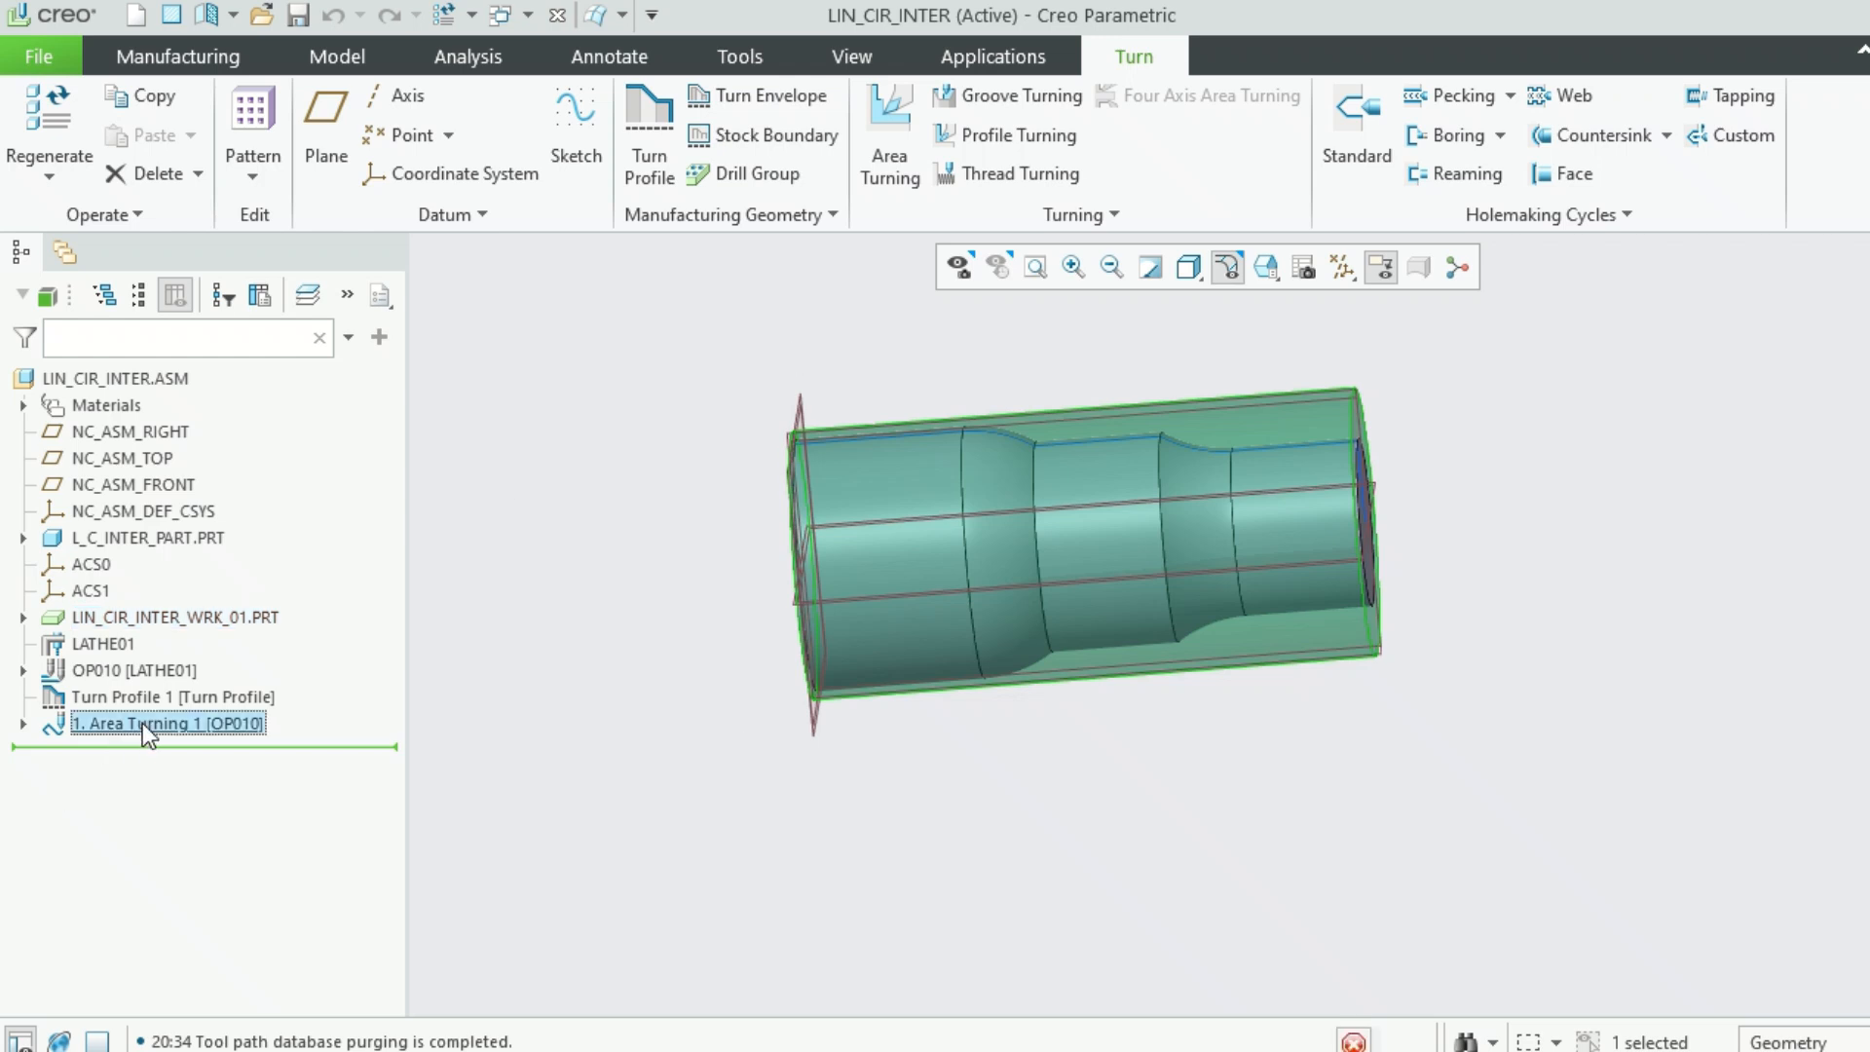
pyautogui.rightClick(142, 723)
pyautogui.click(573, 461)
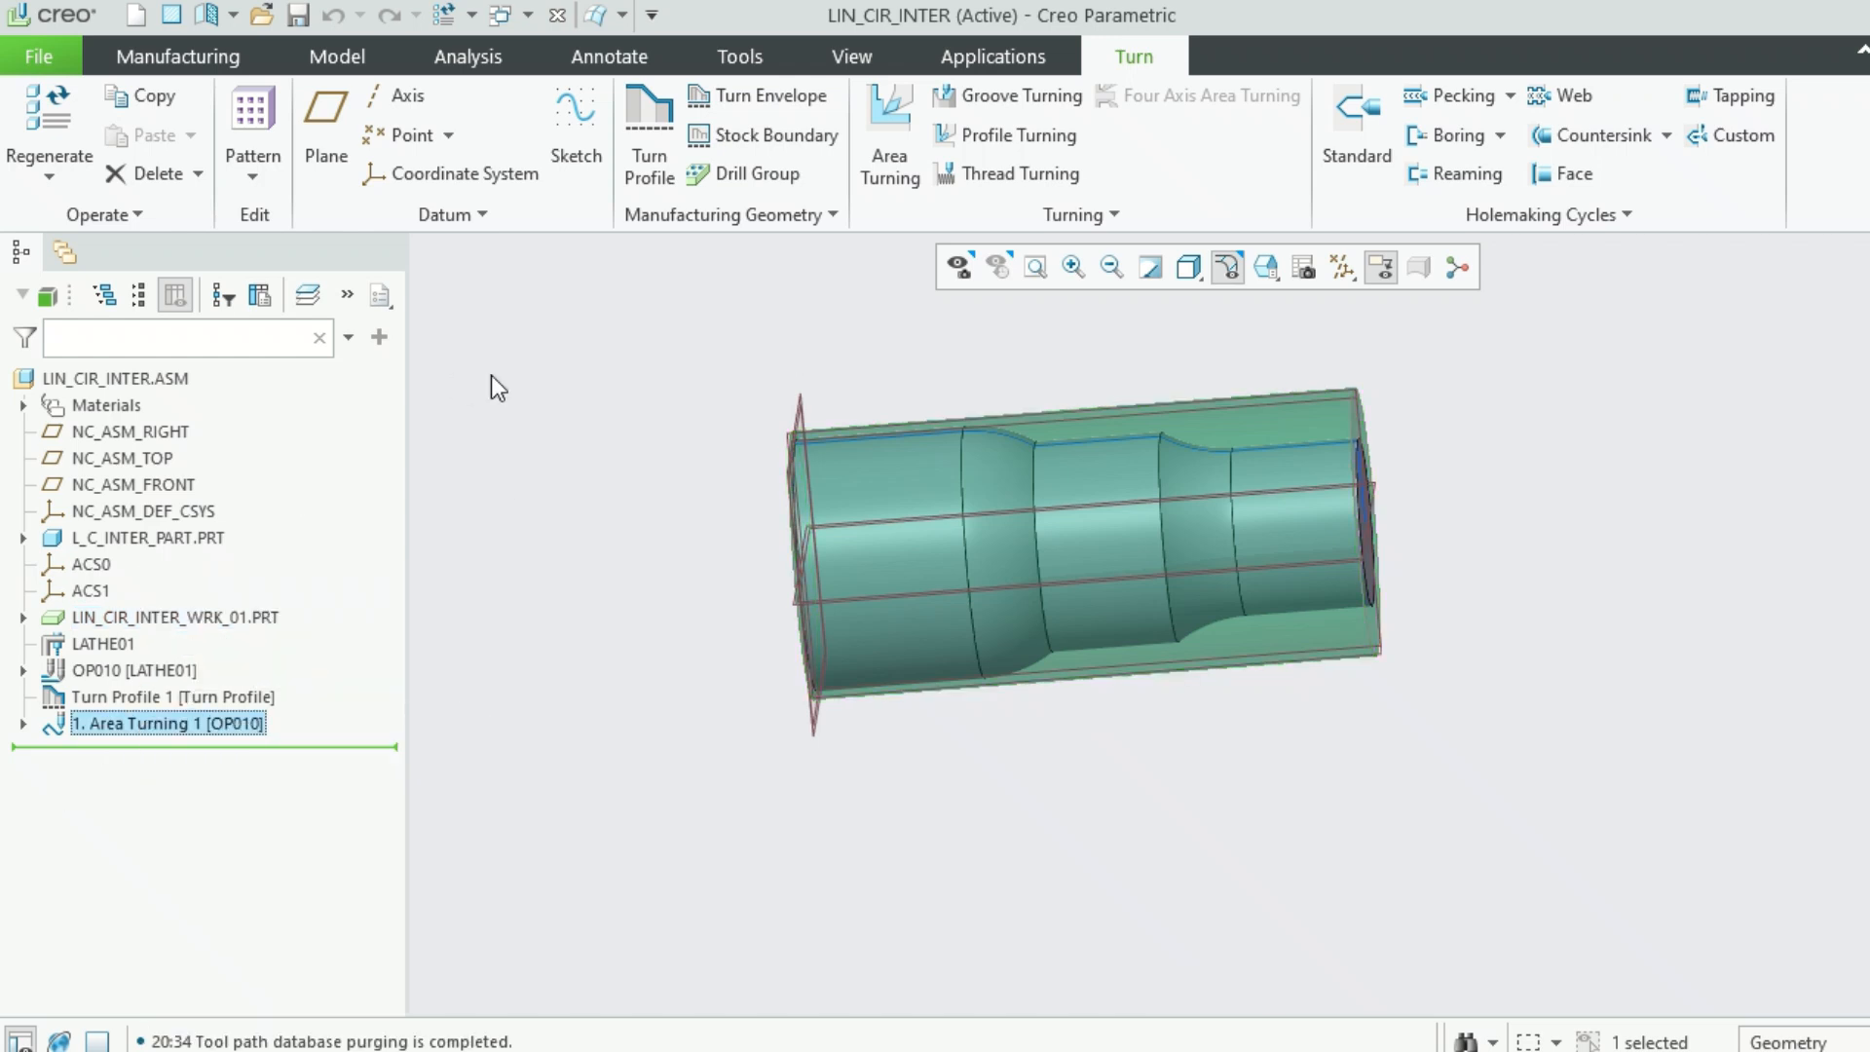
pyautogui.rightClick(229, 730)
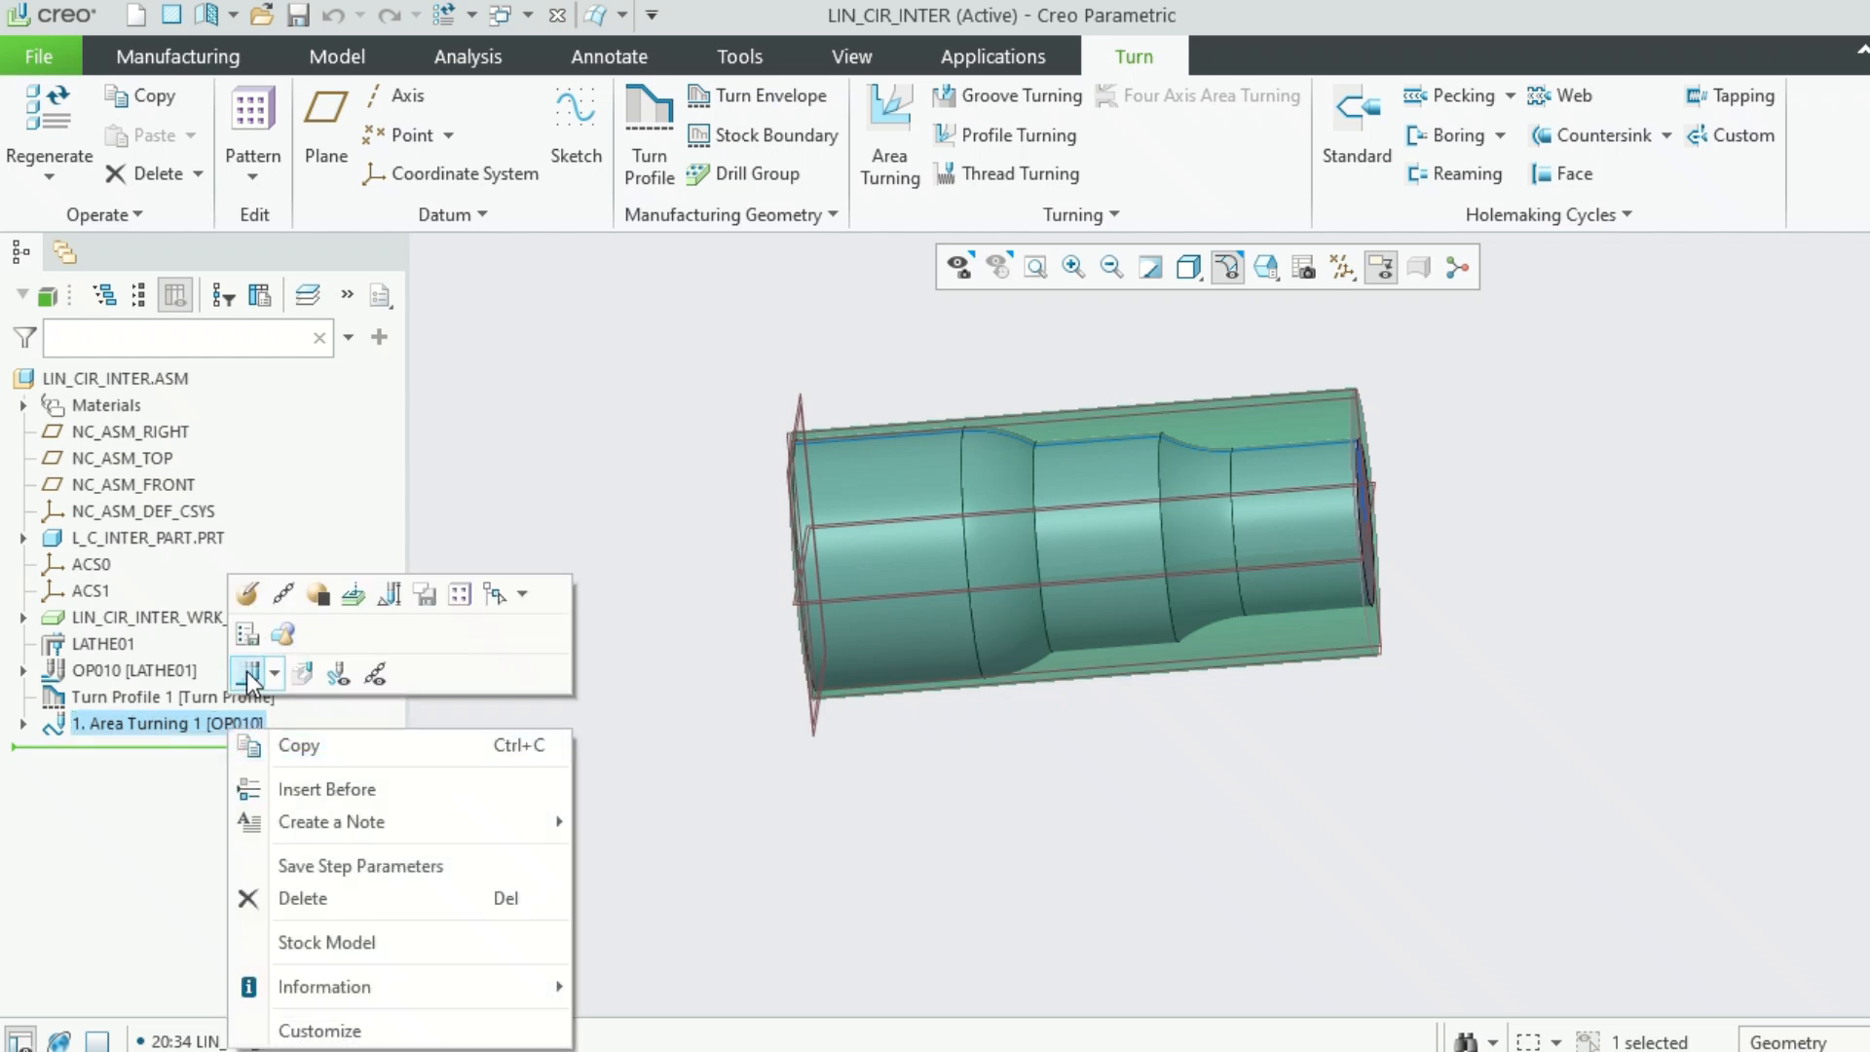
pyautogui.click(252, 674)
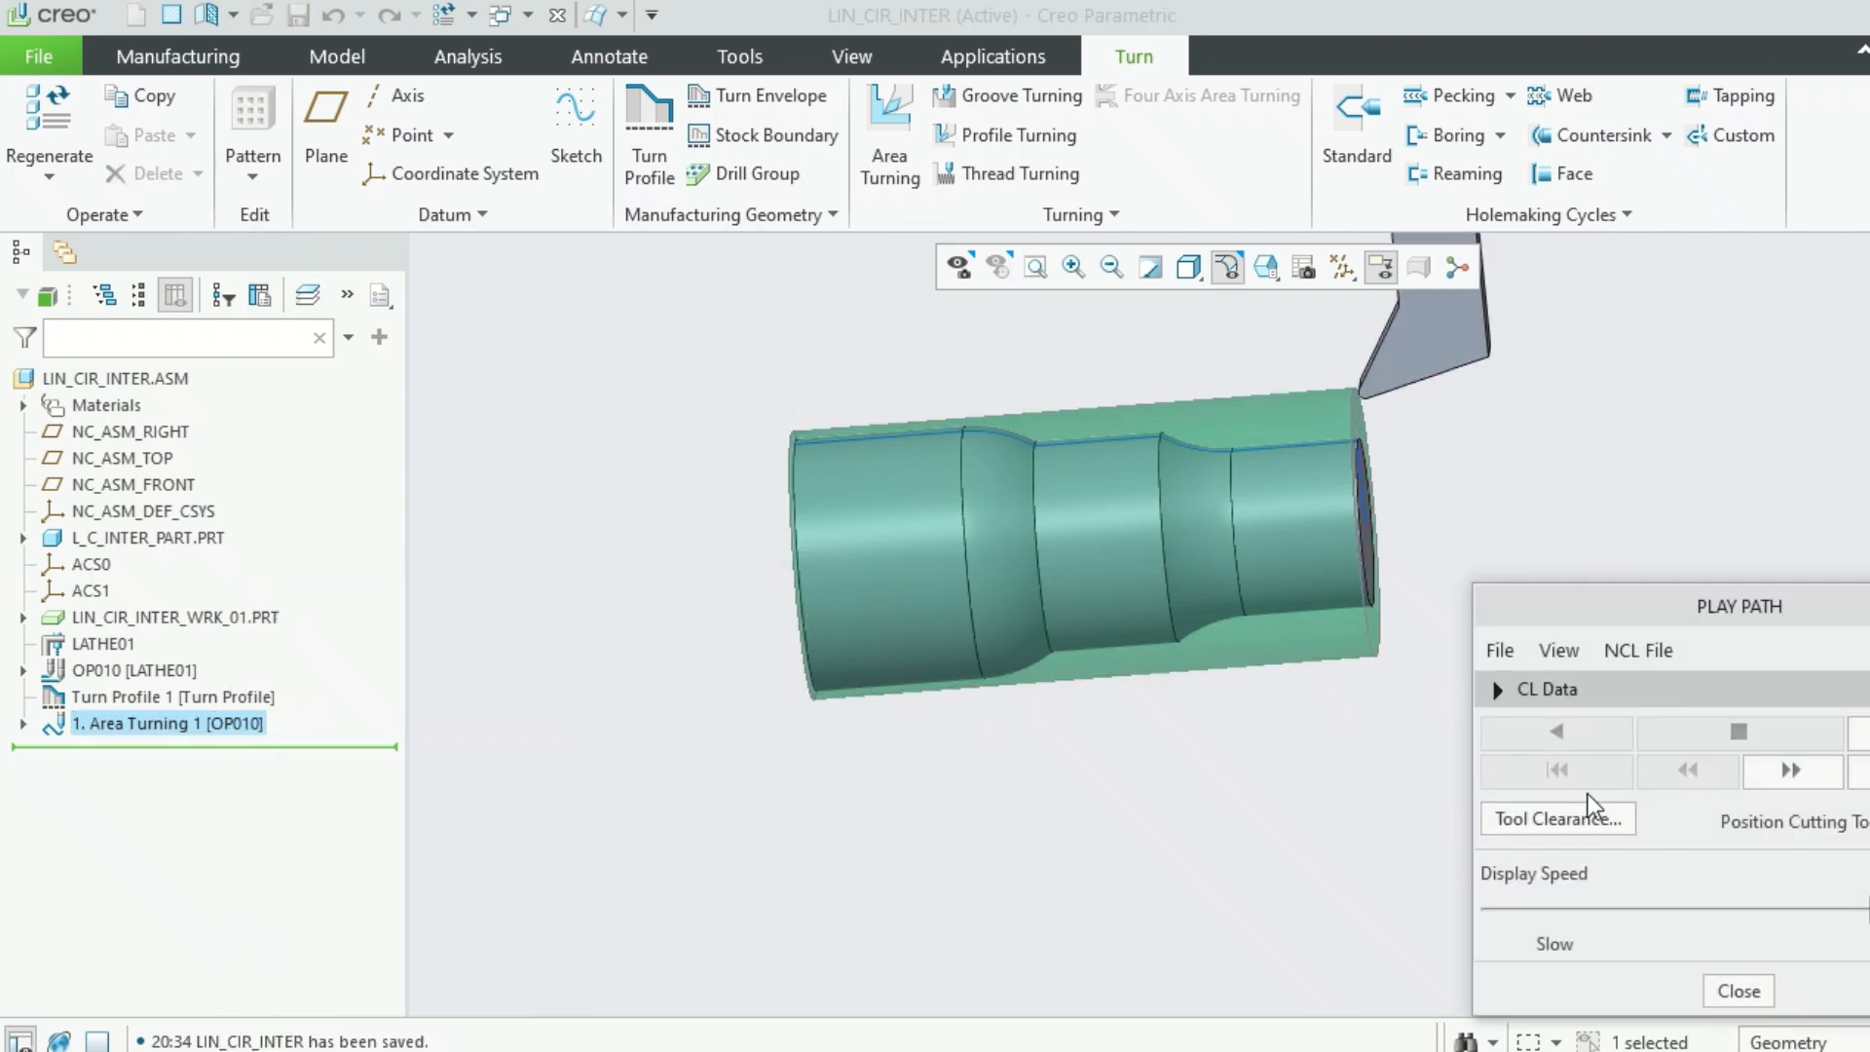
pyautogui.click(1790, 770)
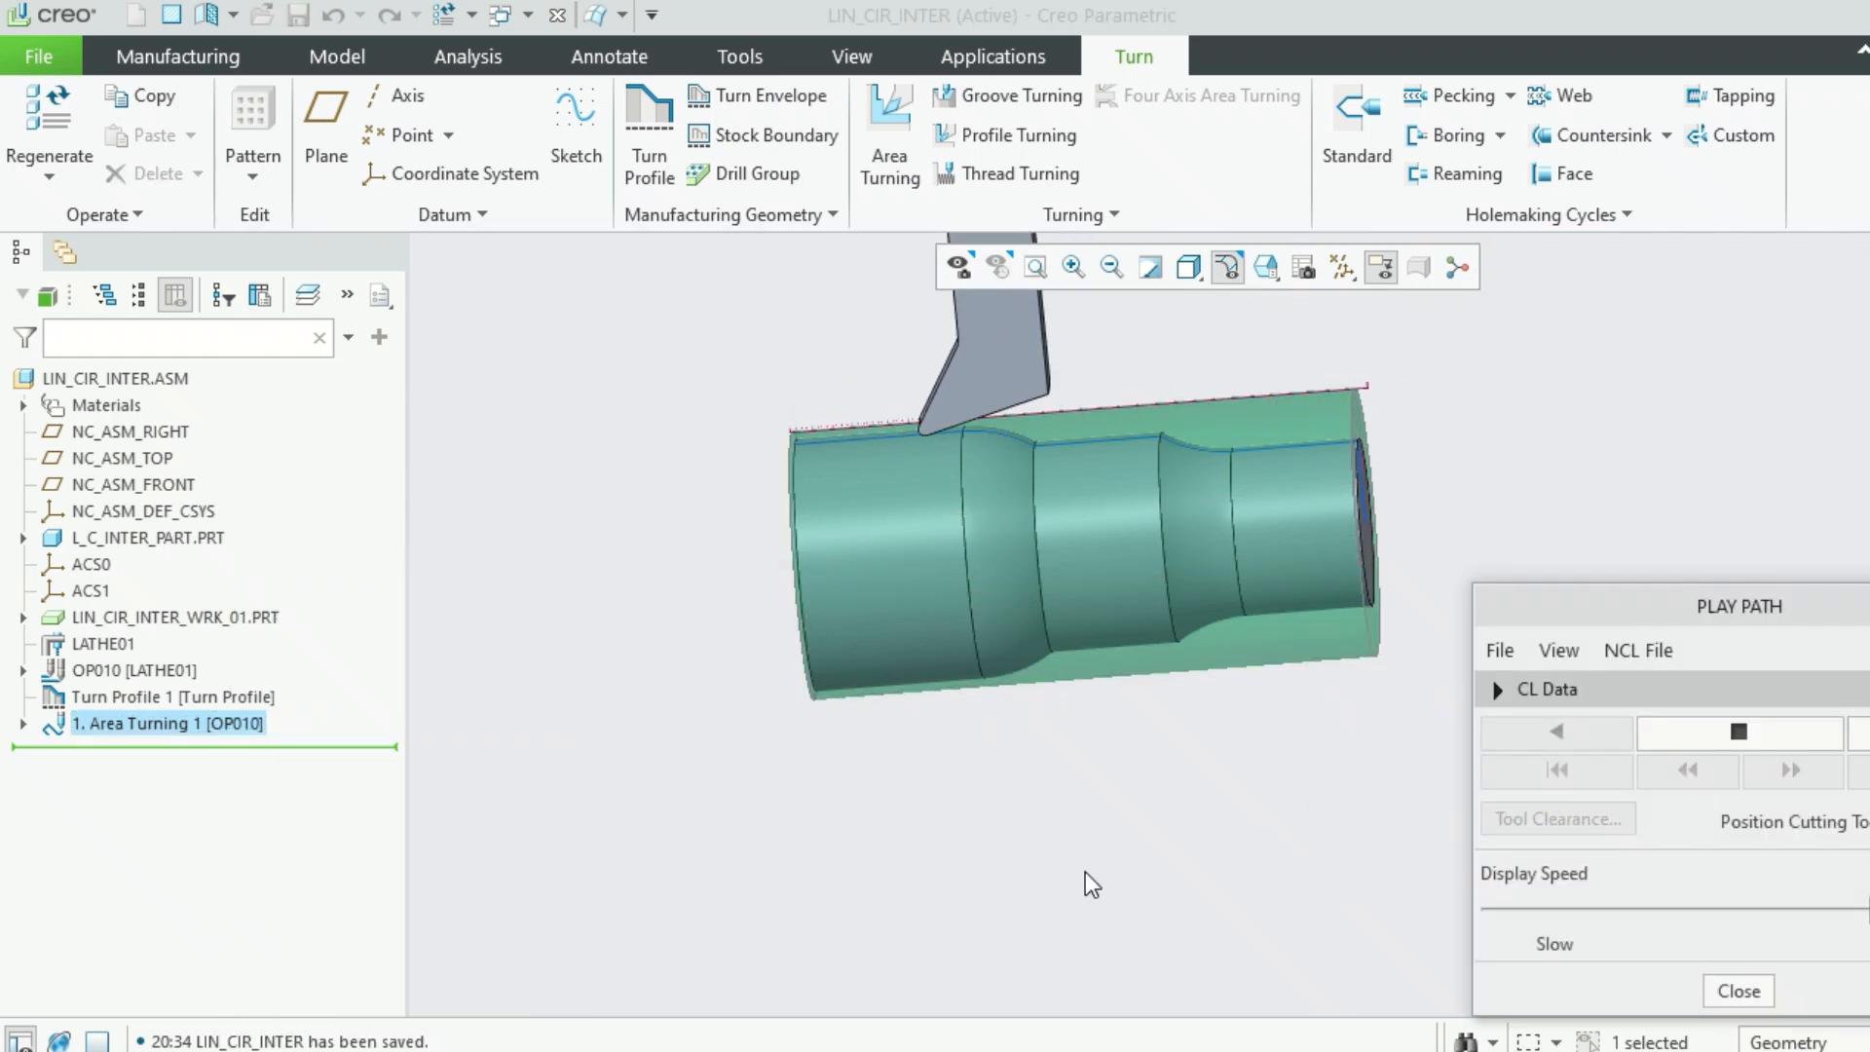
pyautogui.moveTo(1091, 850)
pyautogui.mouseDown(button='middle')
pyautogui.moveTo(1090, 791)
pyautogui.moveTo(1095, 815)
pyautogui.mouseUp(button='middle')
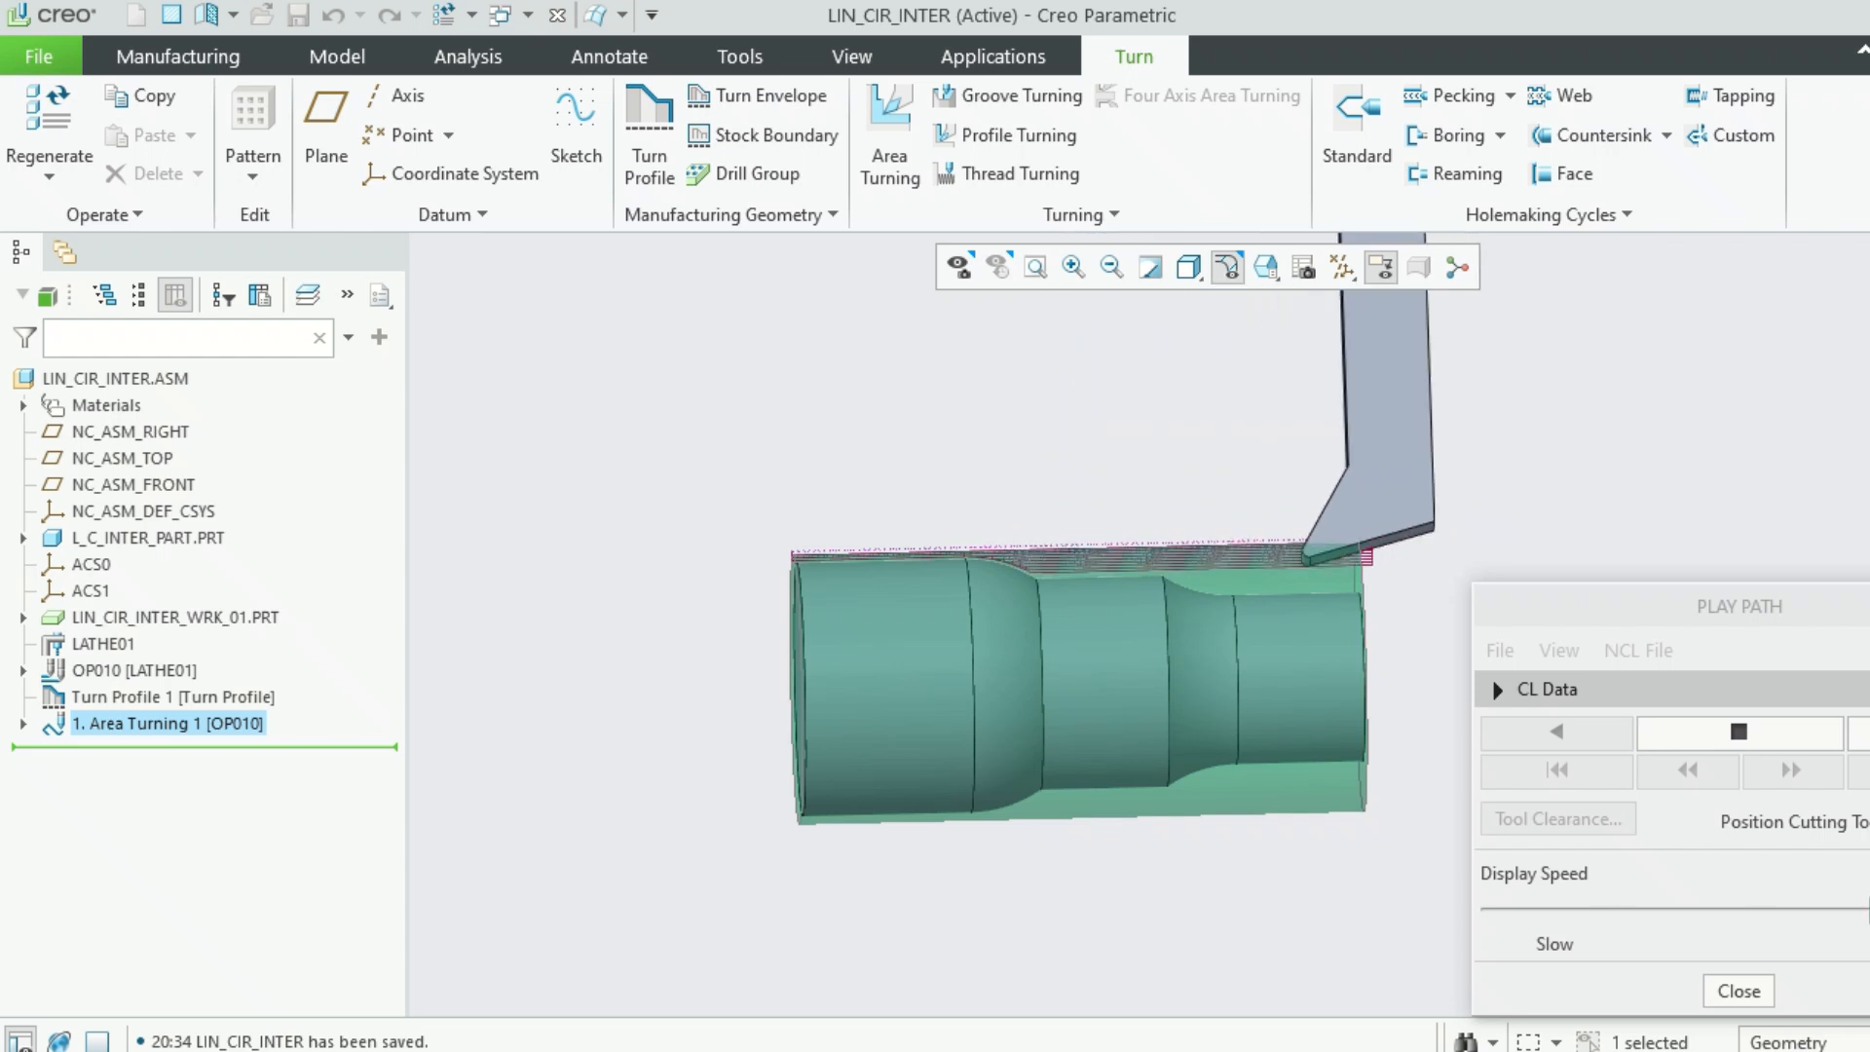
pyautogui.moveTo(1866, 909); pyautogui.dragTo(1869, 910)
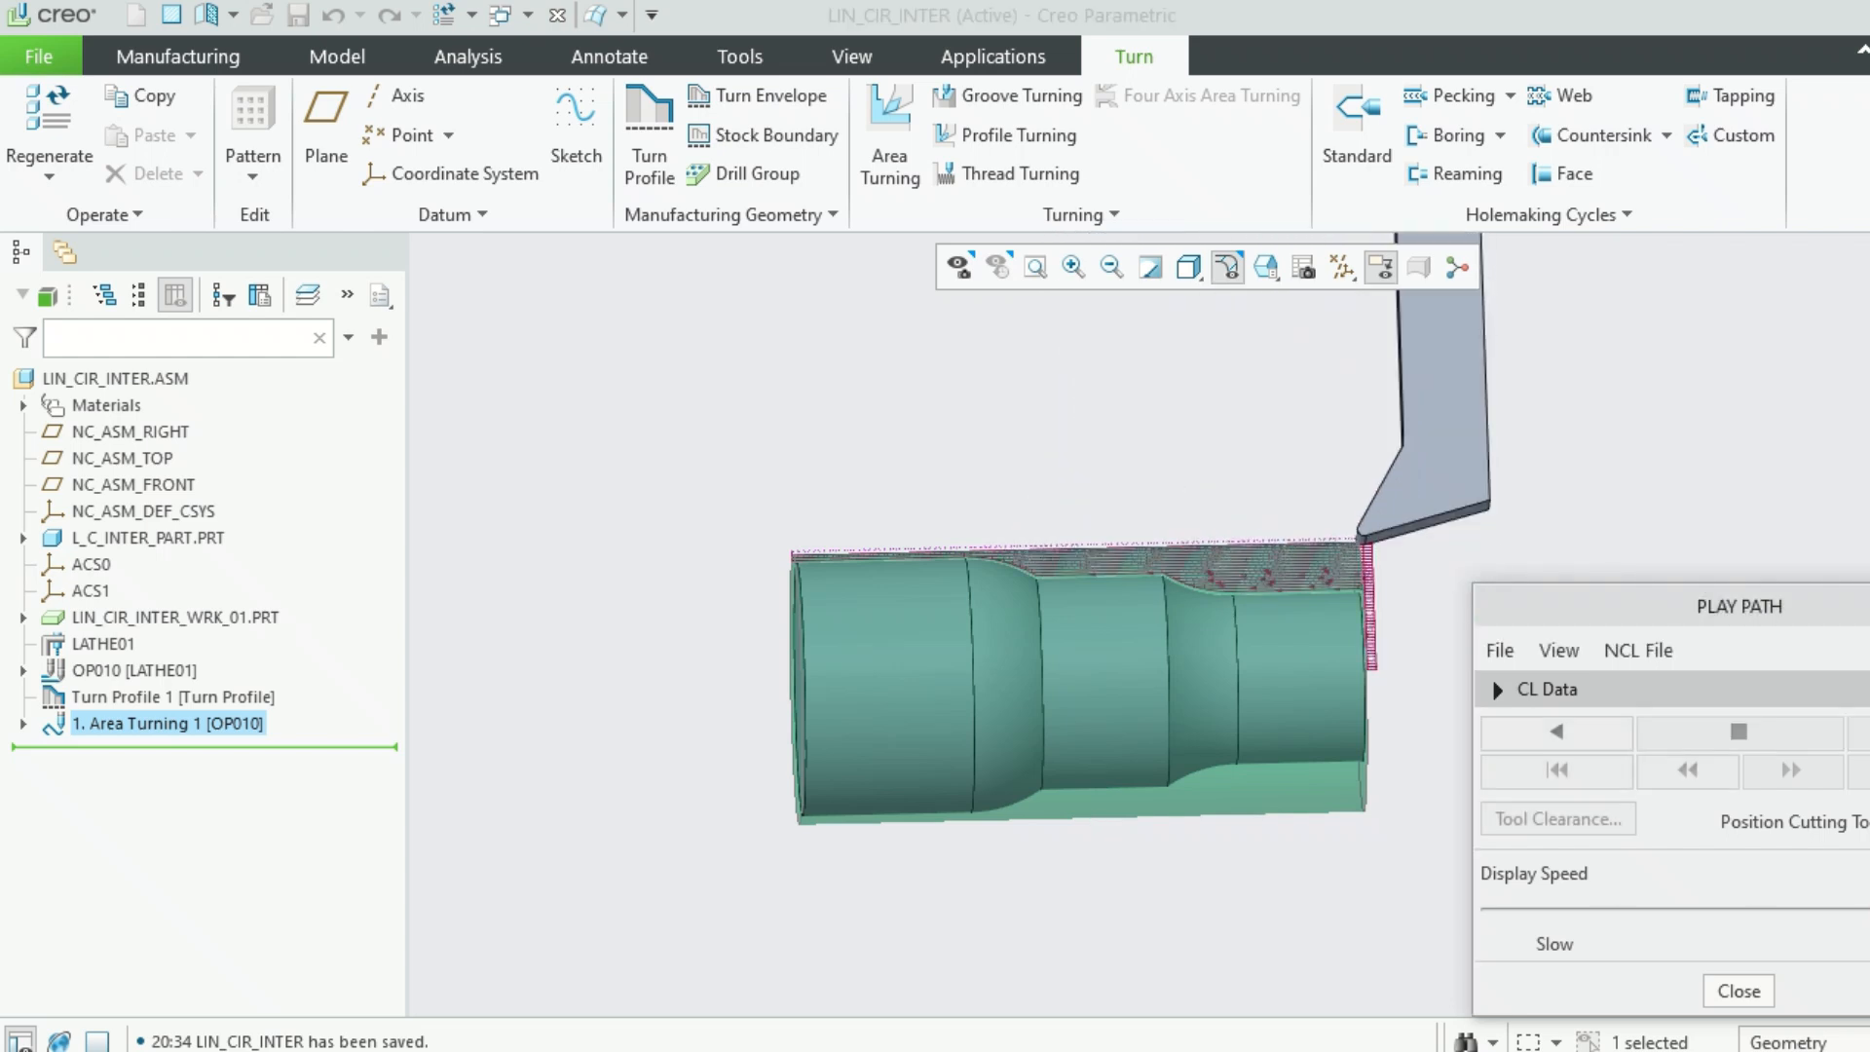
pyautogui.click(1738, 990)
# Run the material removal simulation for Area Turning 1 on the stock model
pyautogui.moveTo(1675, 922); pyautogui.dragTo(1456, 842, button='middle')
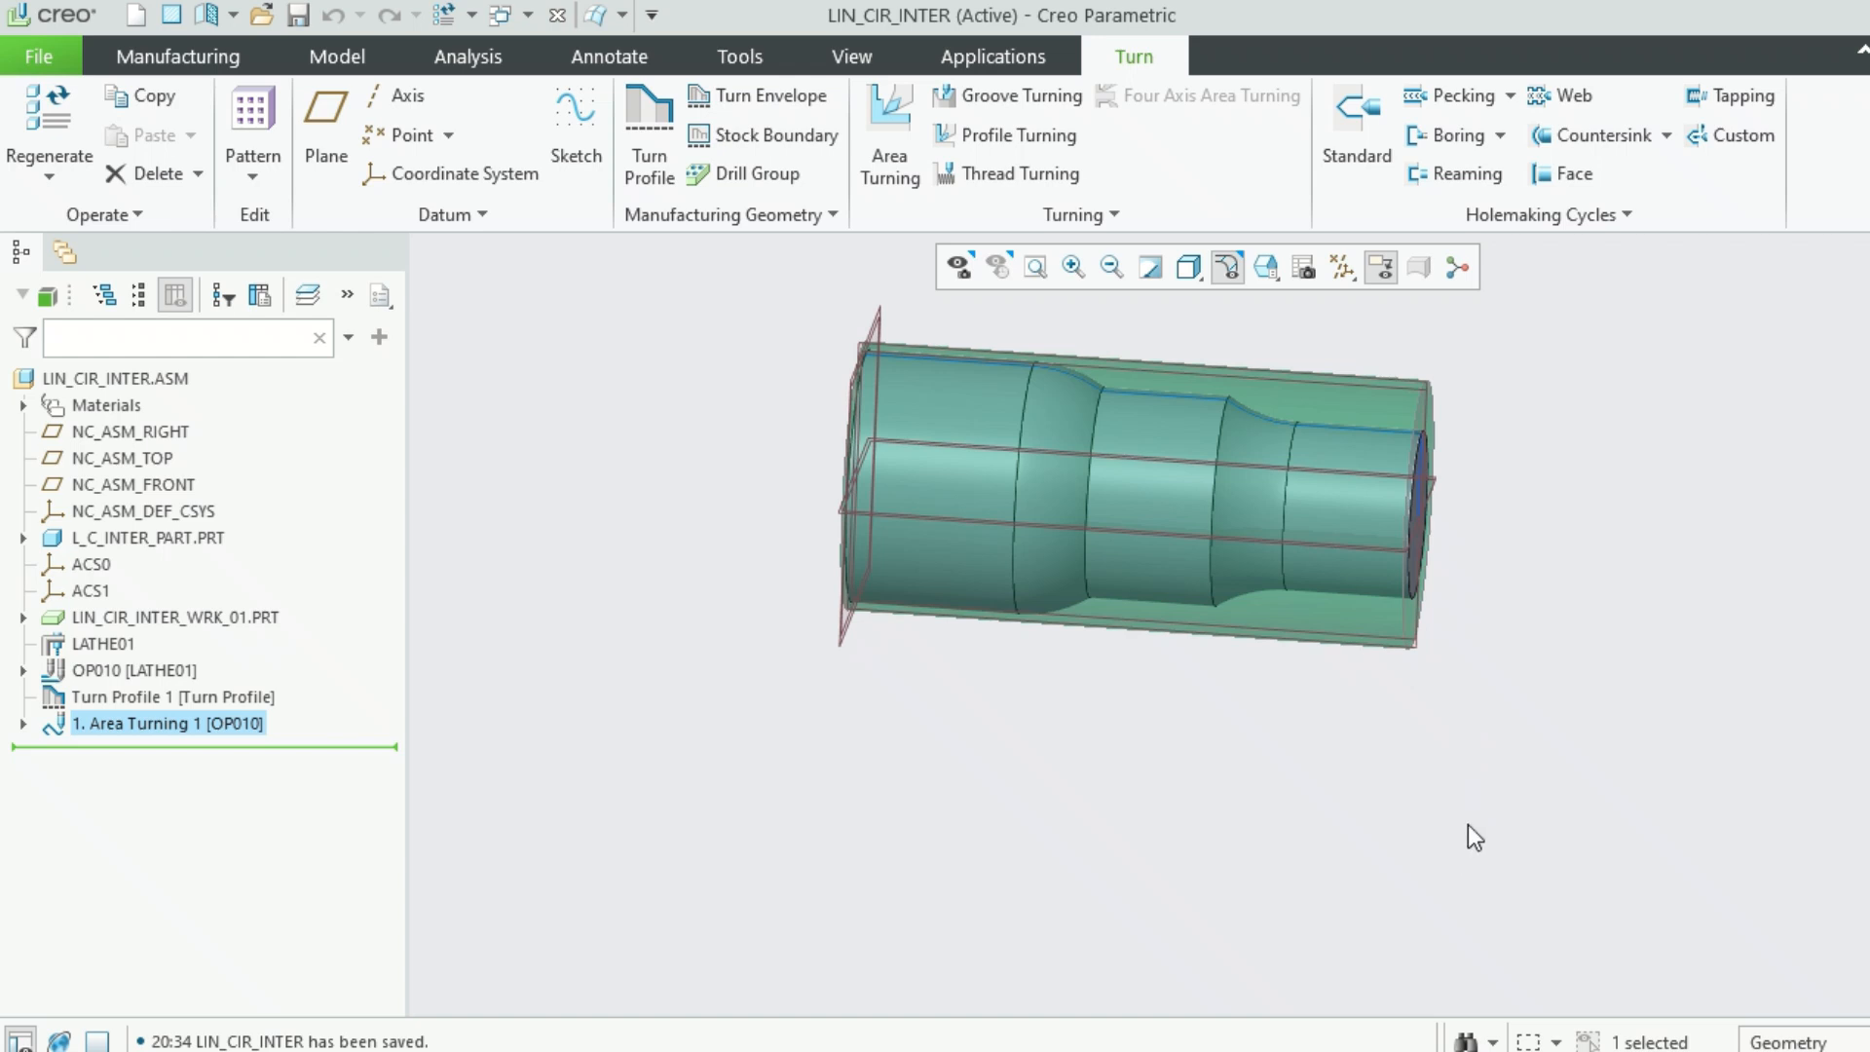
pyautogui.rightClick(179, 733)
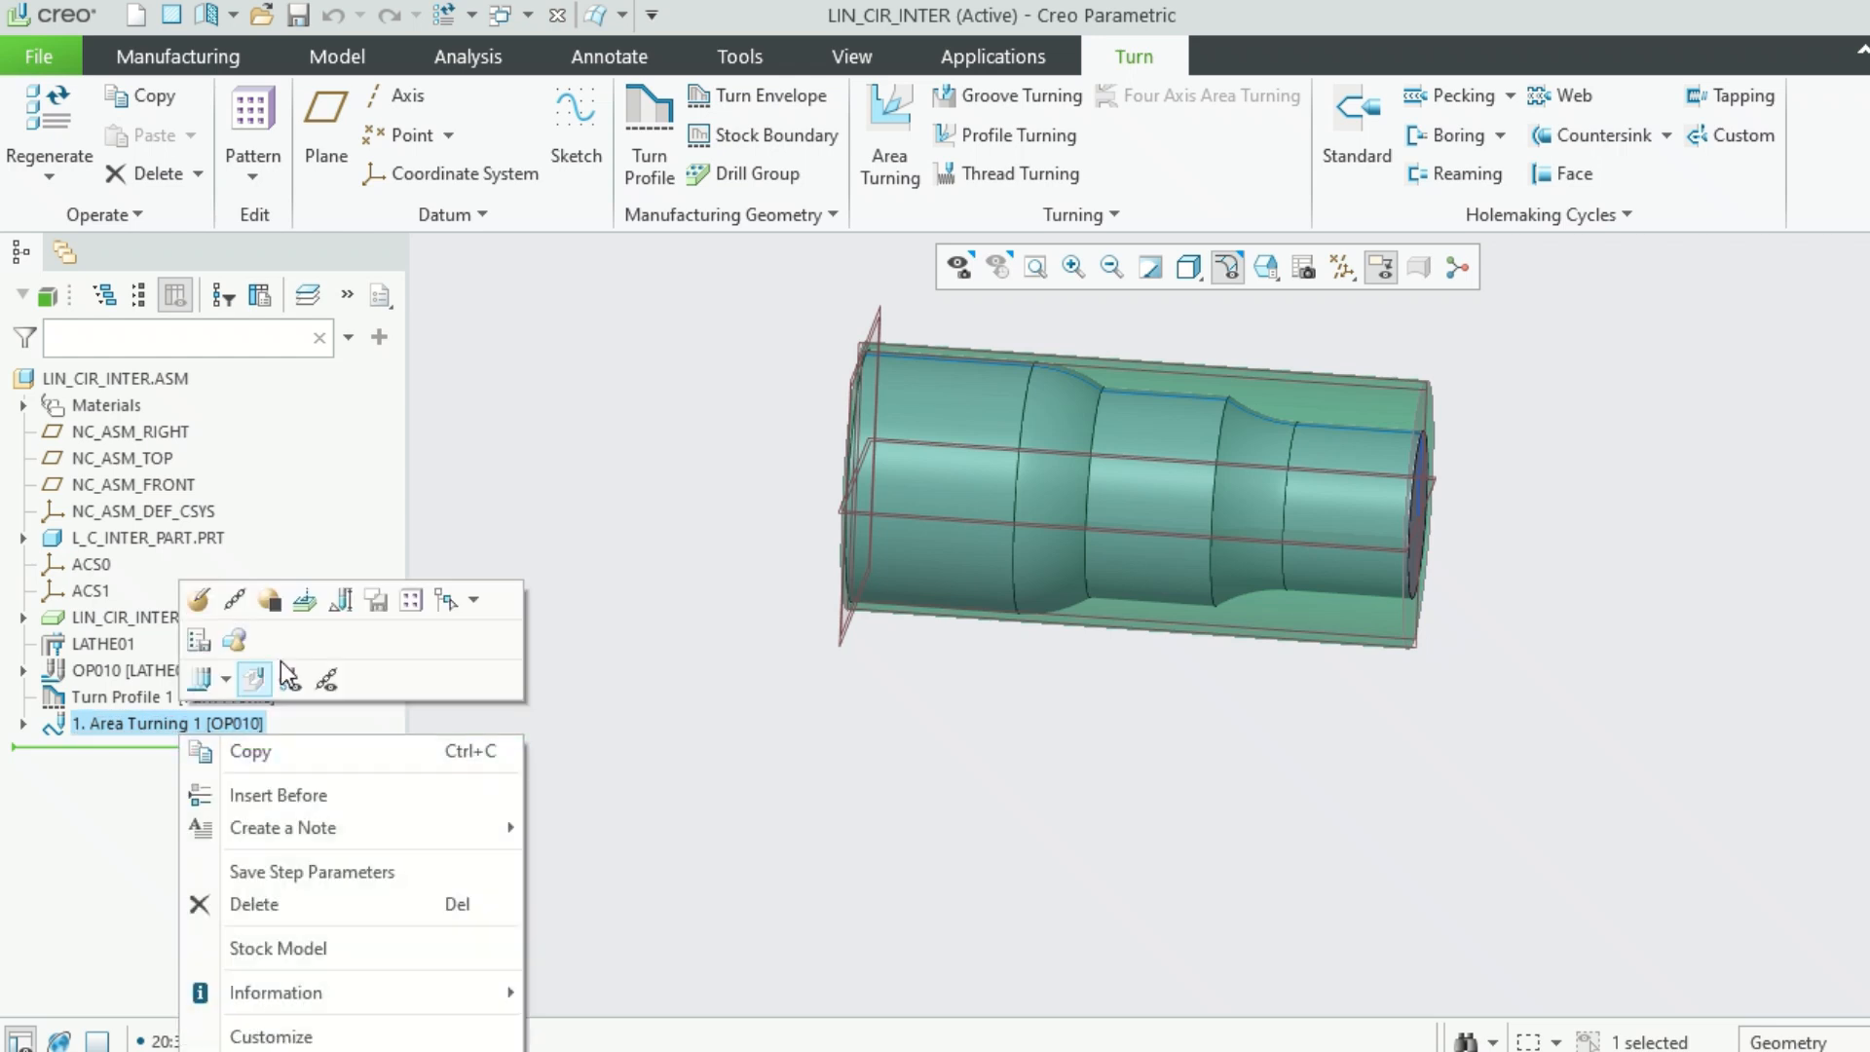
pyautogui.click(251, 680)
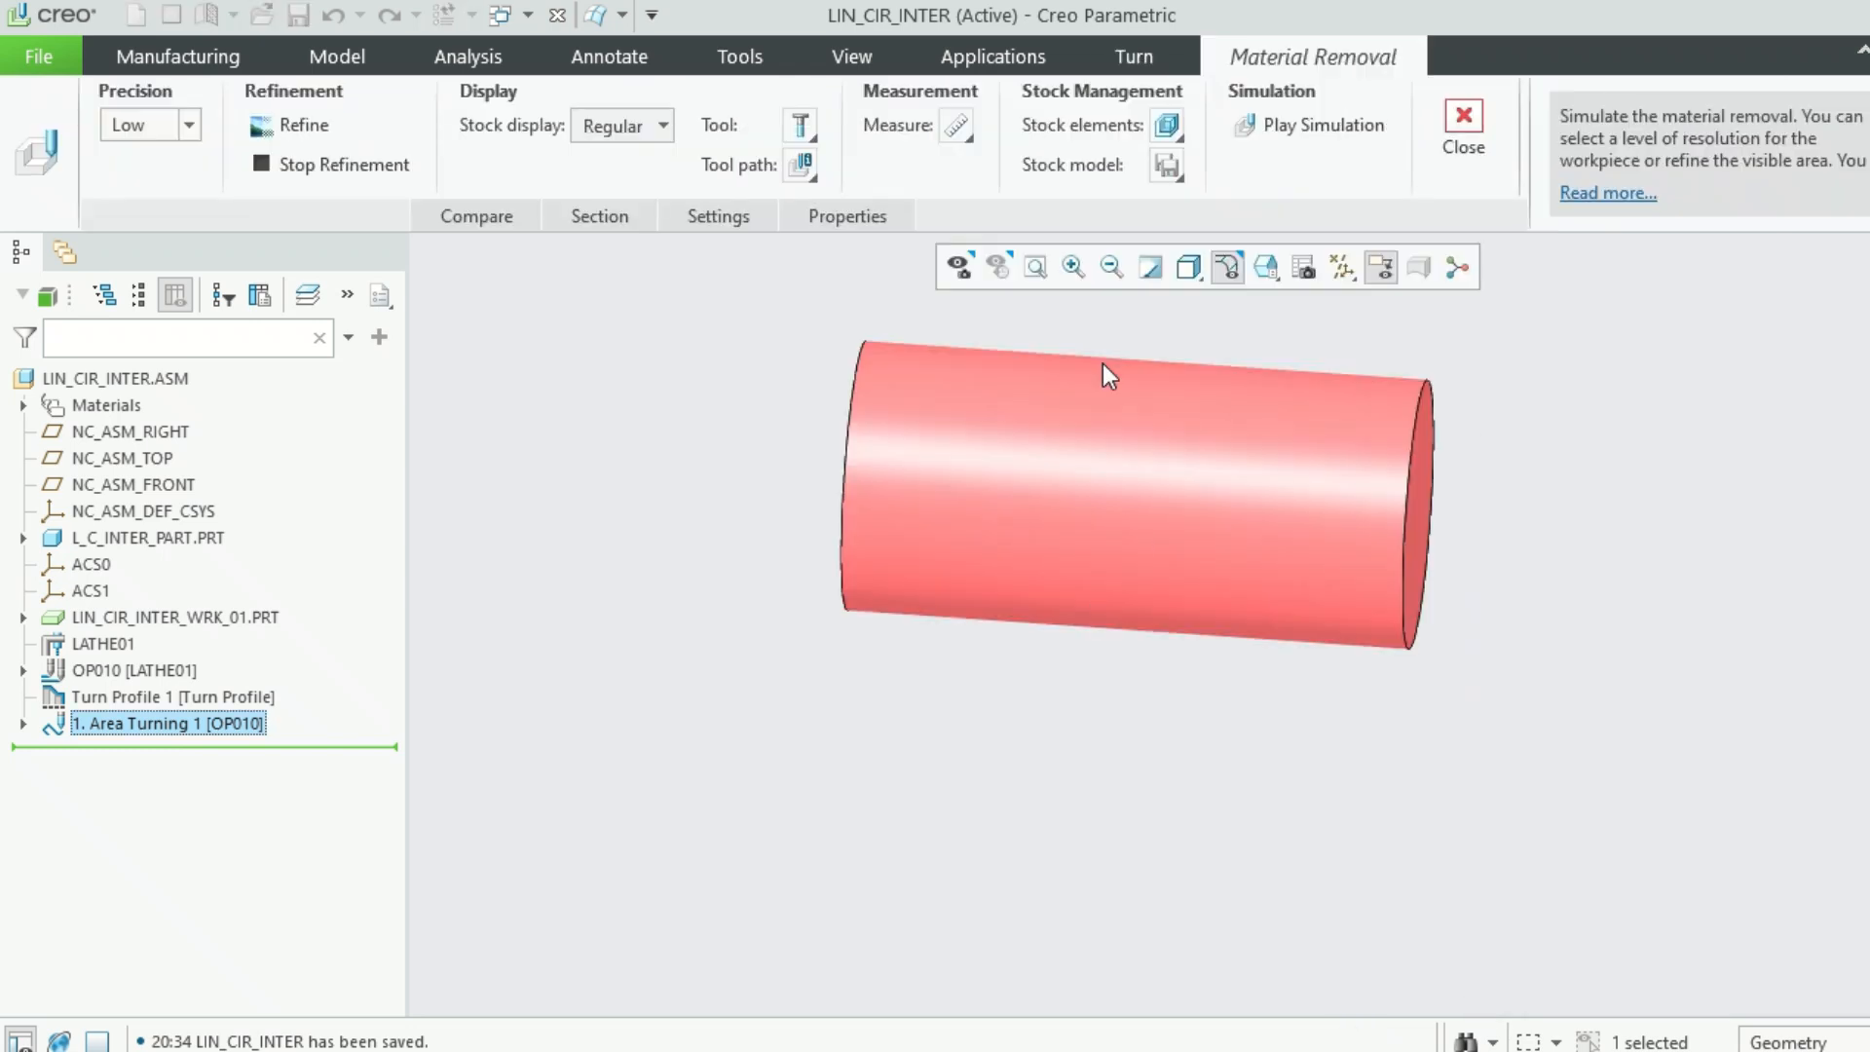
pyautogui.click(1035, 267)
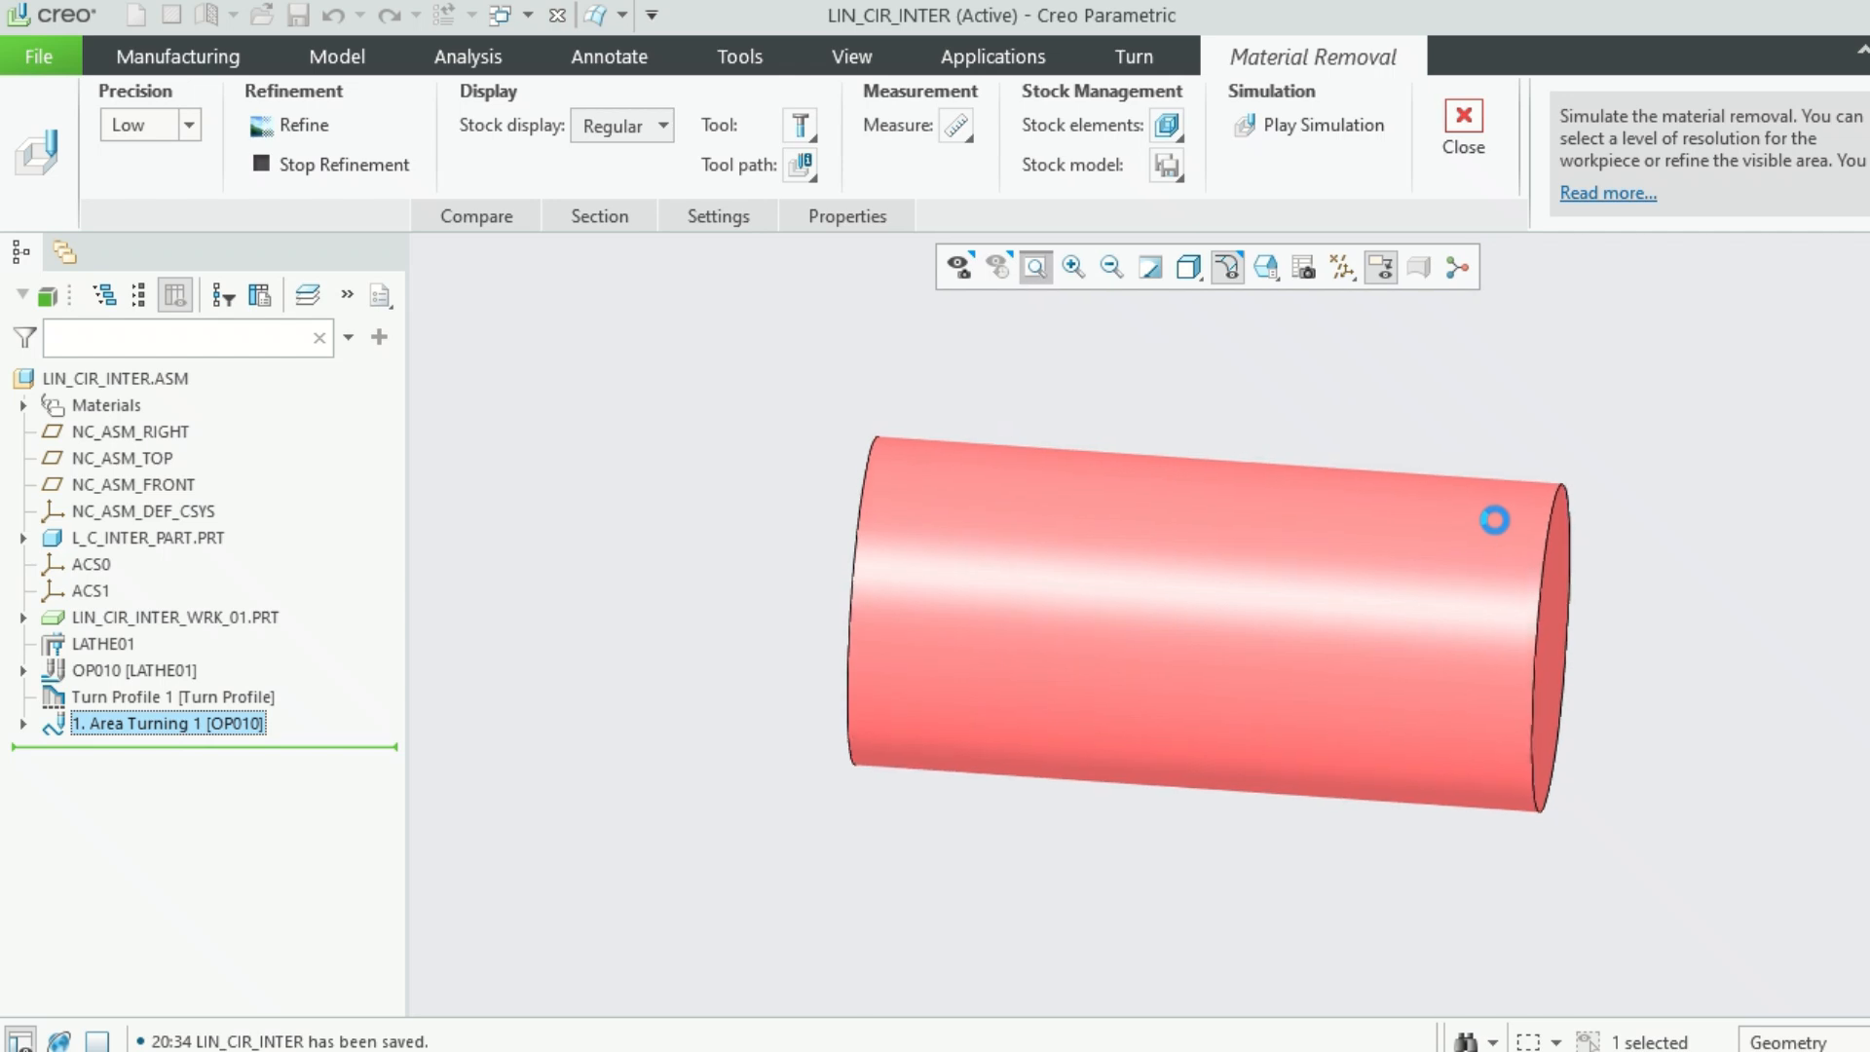
pyautogui.click(1324, 126)
pyautogui.moveTo(1701, 469); pyautogui.dragTo(336, 429)
pyautogui.click(484, 733)
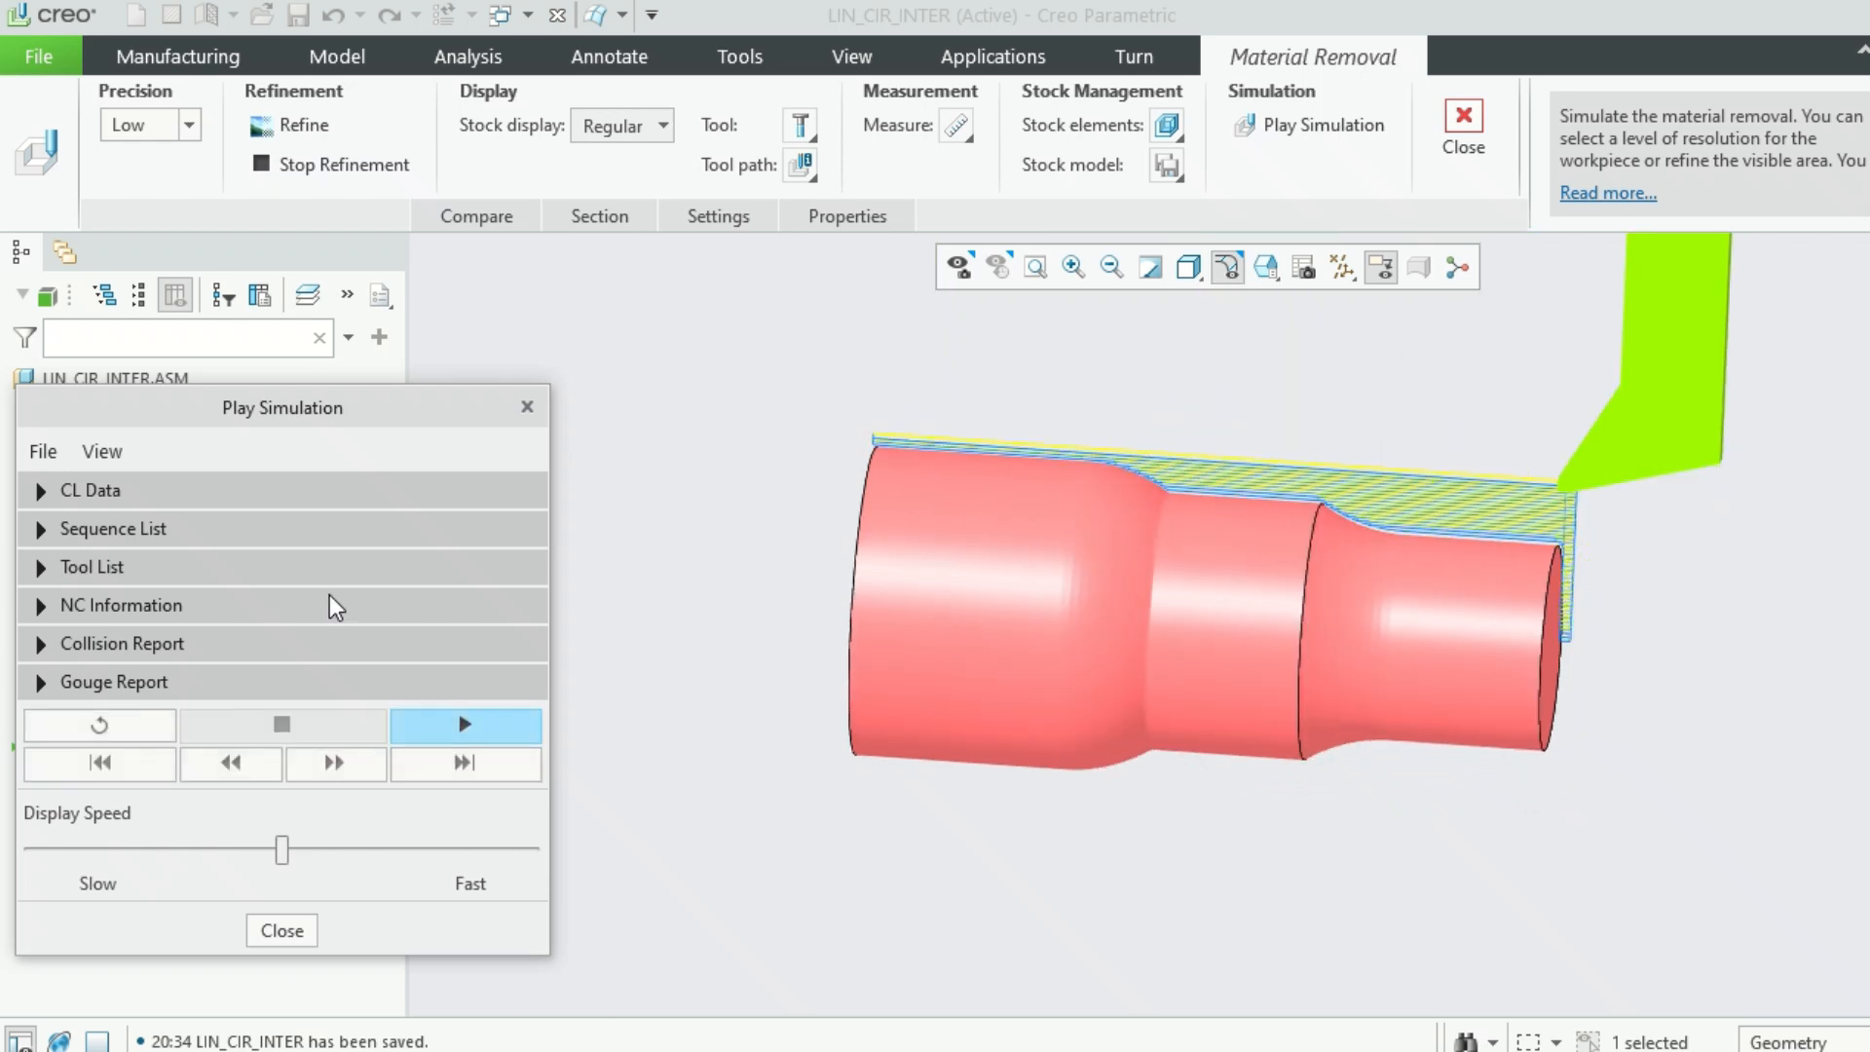
# Inspect the turned stock from another angle and close the material removal simulation of Area Turning 1
pyautogui.moveTo(1018, 758)
pyautogui.mouseDown(button='middle')
pyautogui.moveTo(1052, 676)
pyautogui.moveTo(997, 738)
pyautogui.mouseUp(button='middle')
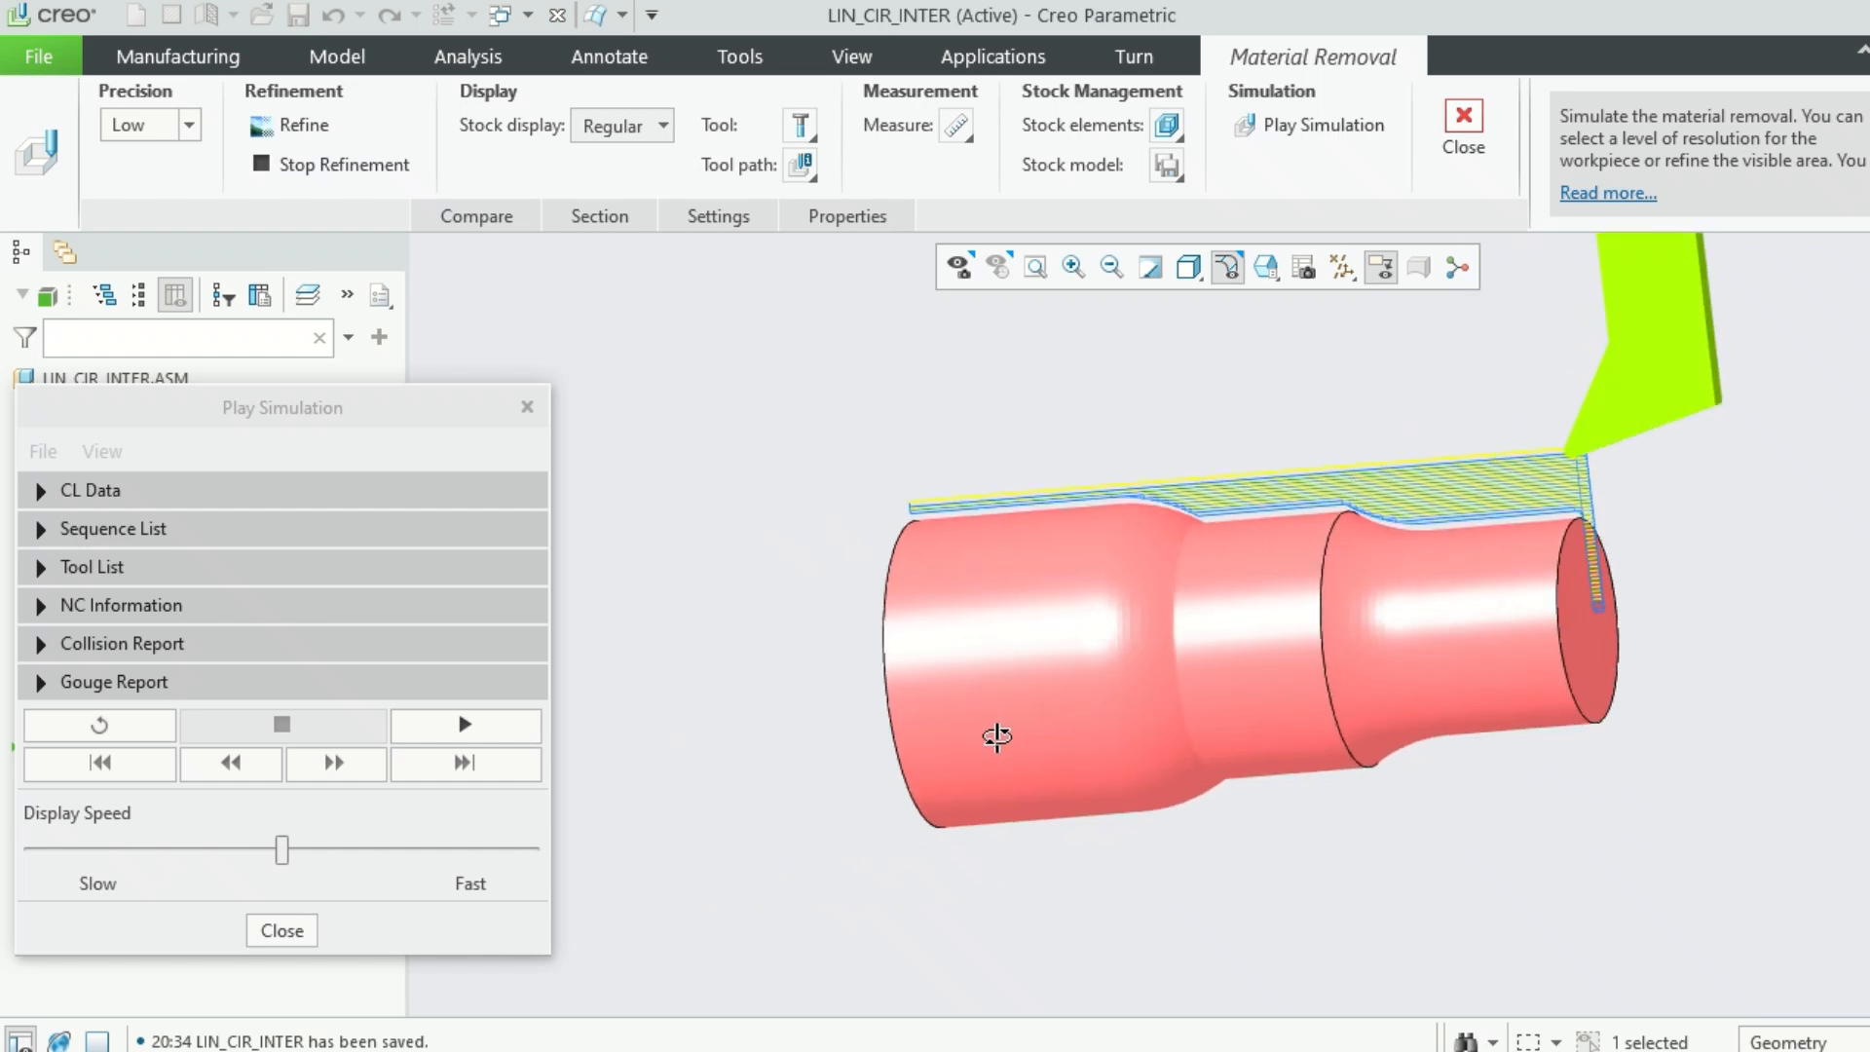
pyautogui.click(295, 933)
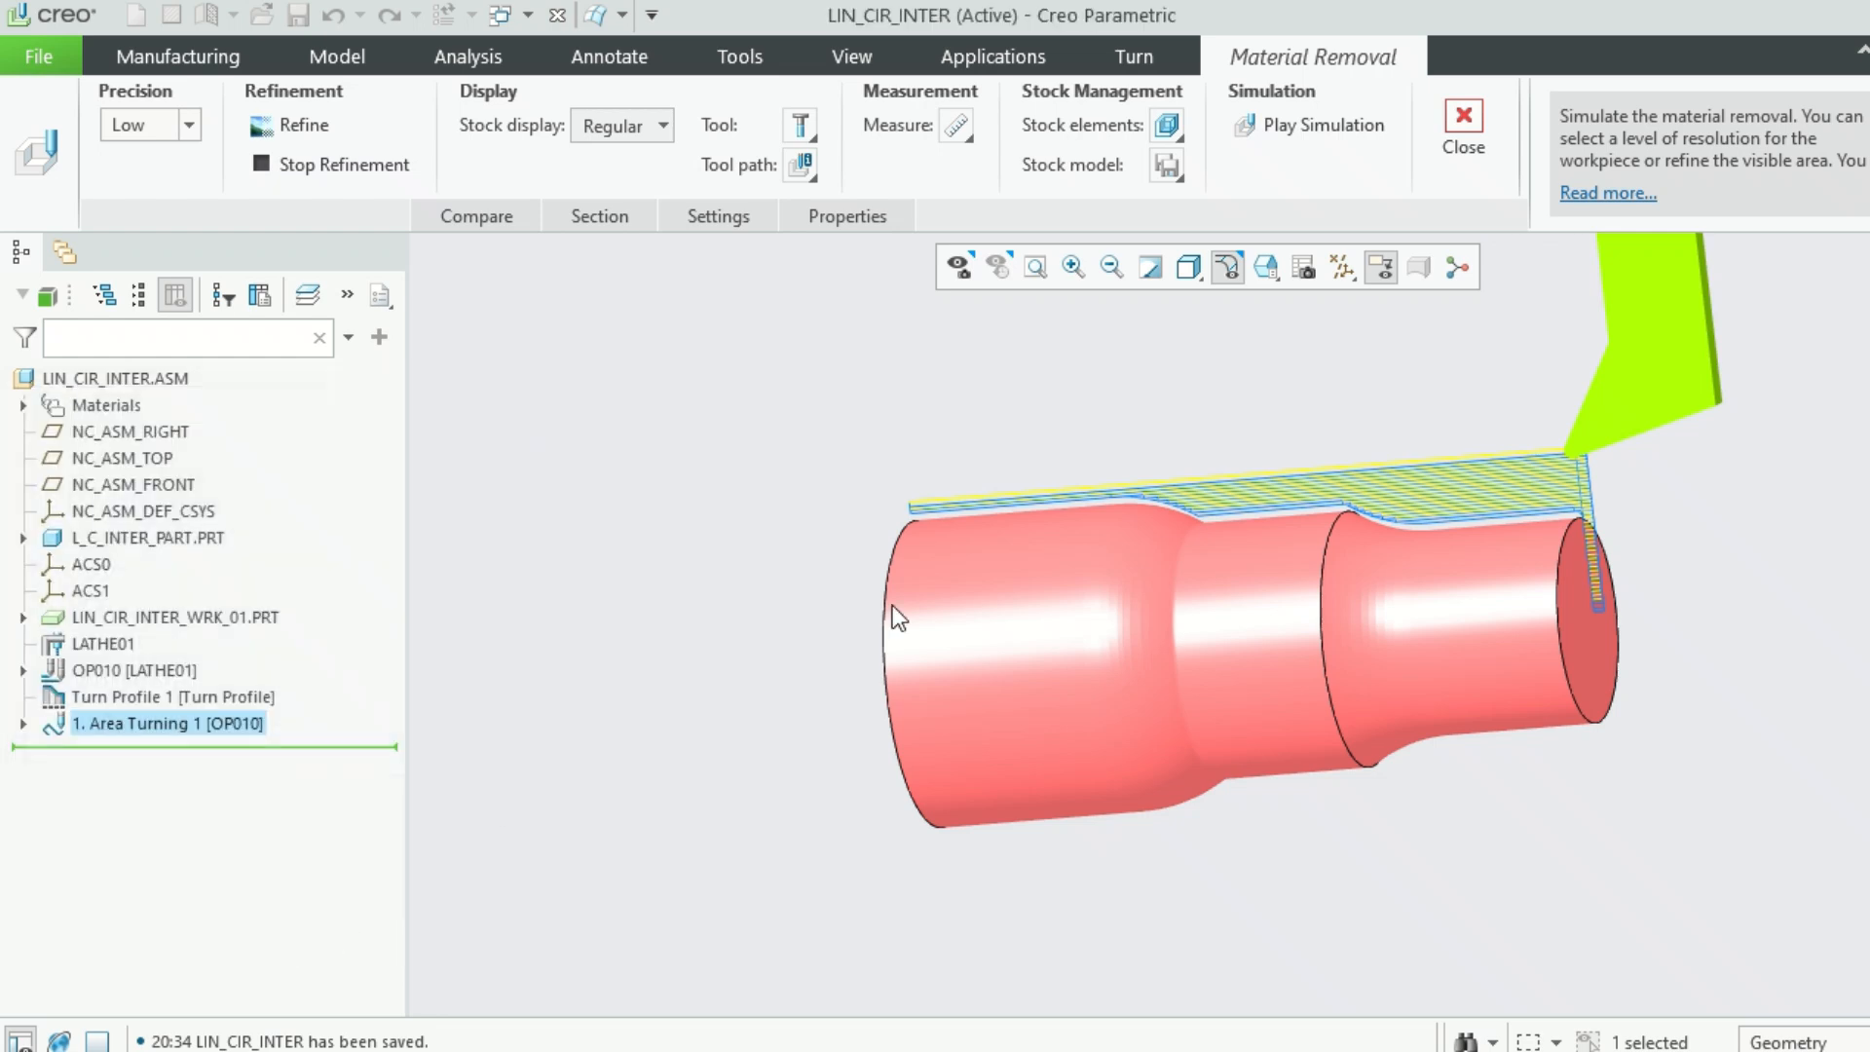
pyautogui.click(1463, 127)
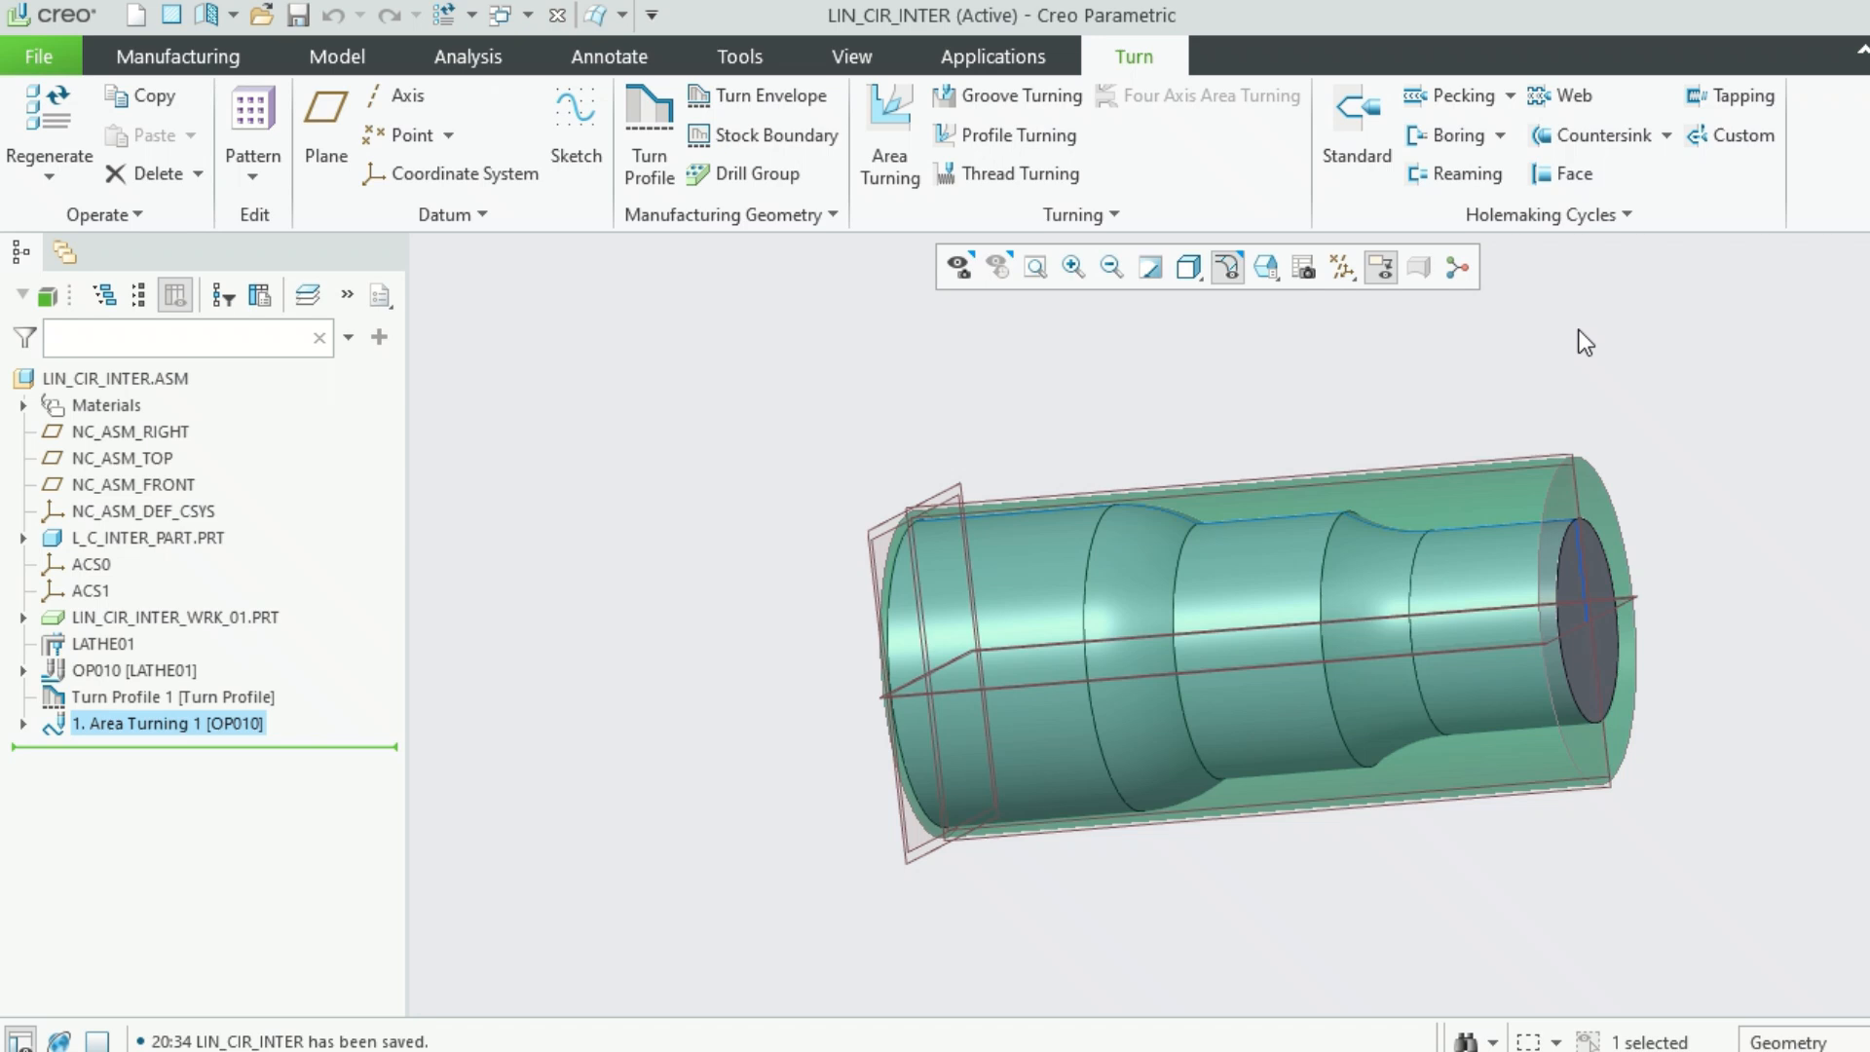
# Output the Area Turning 1 tool path as CL file area_turning_1 and post-process it with the uncl01.p11 Gildemeister lathe w/ Fanuc control post-processor
pyautogui.click(162, 55)
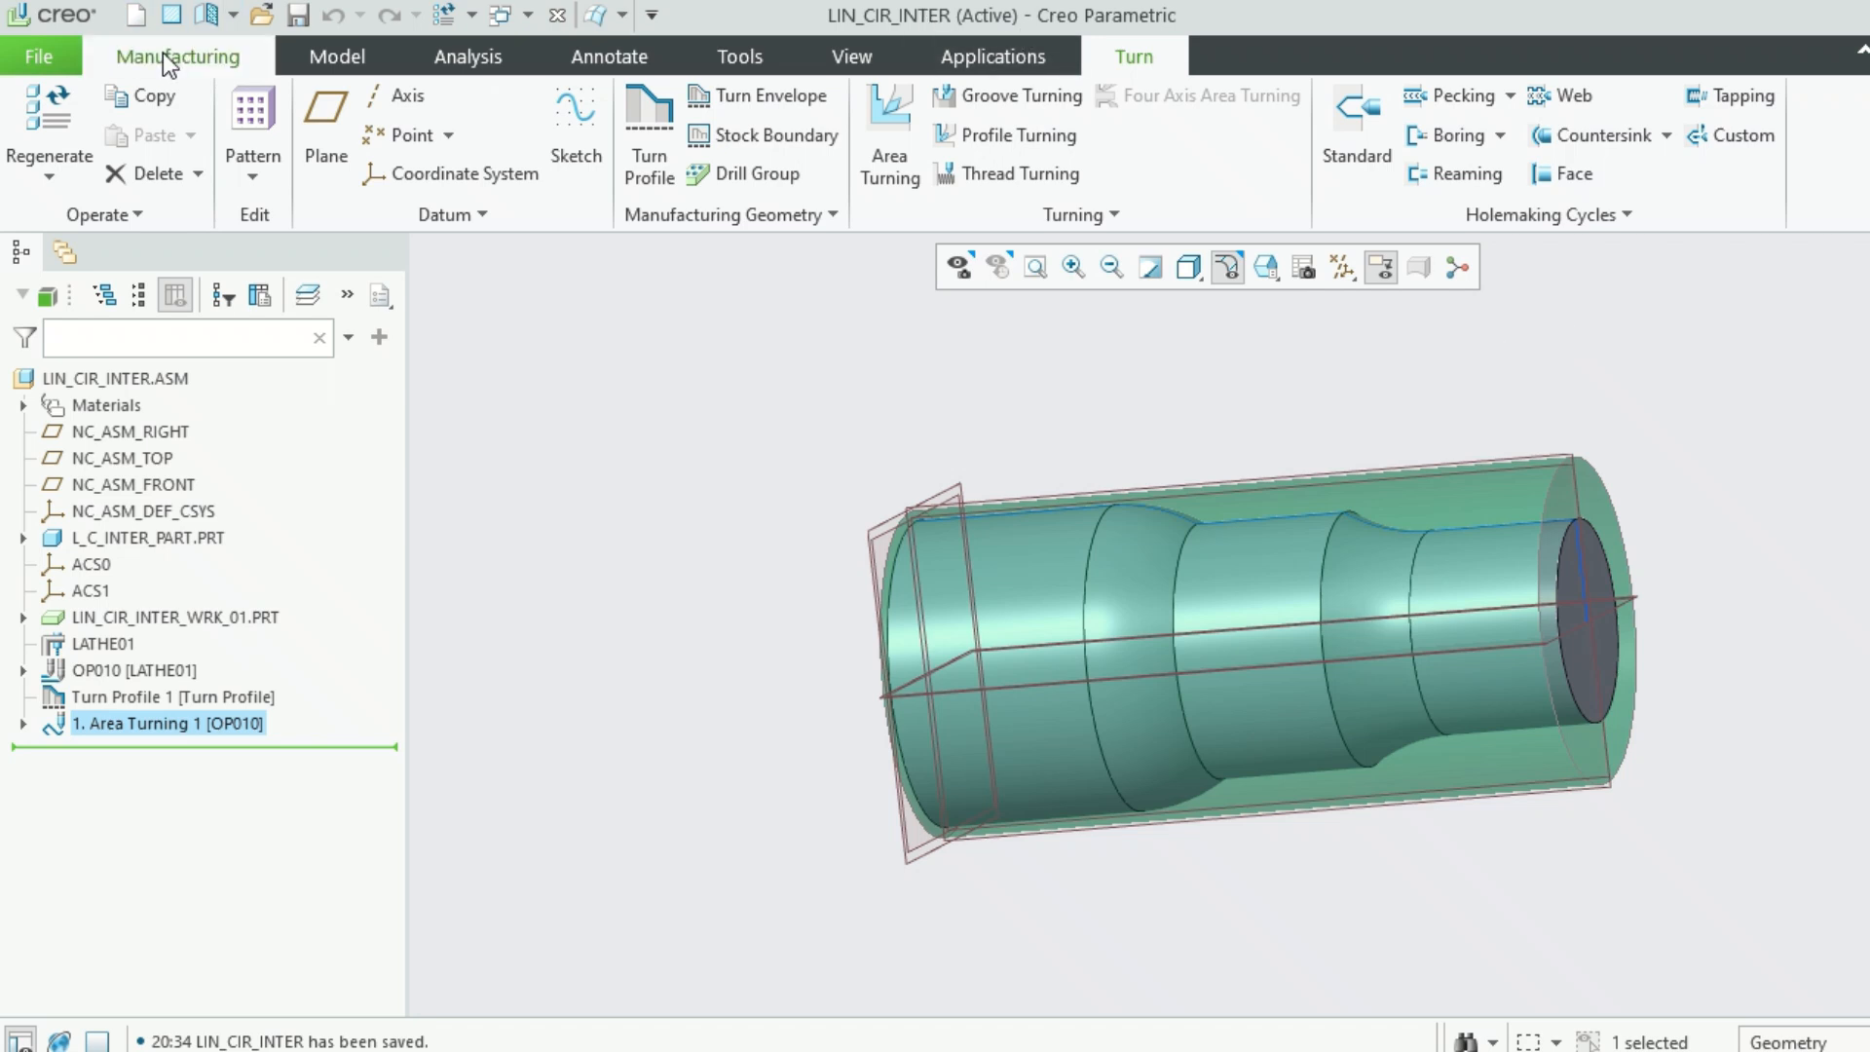
pyautogui.click(1856, 178)
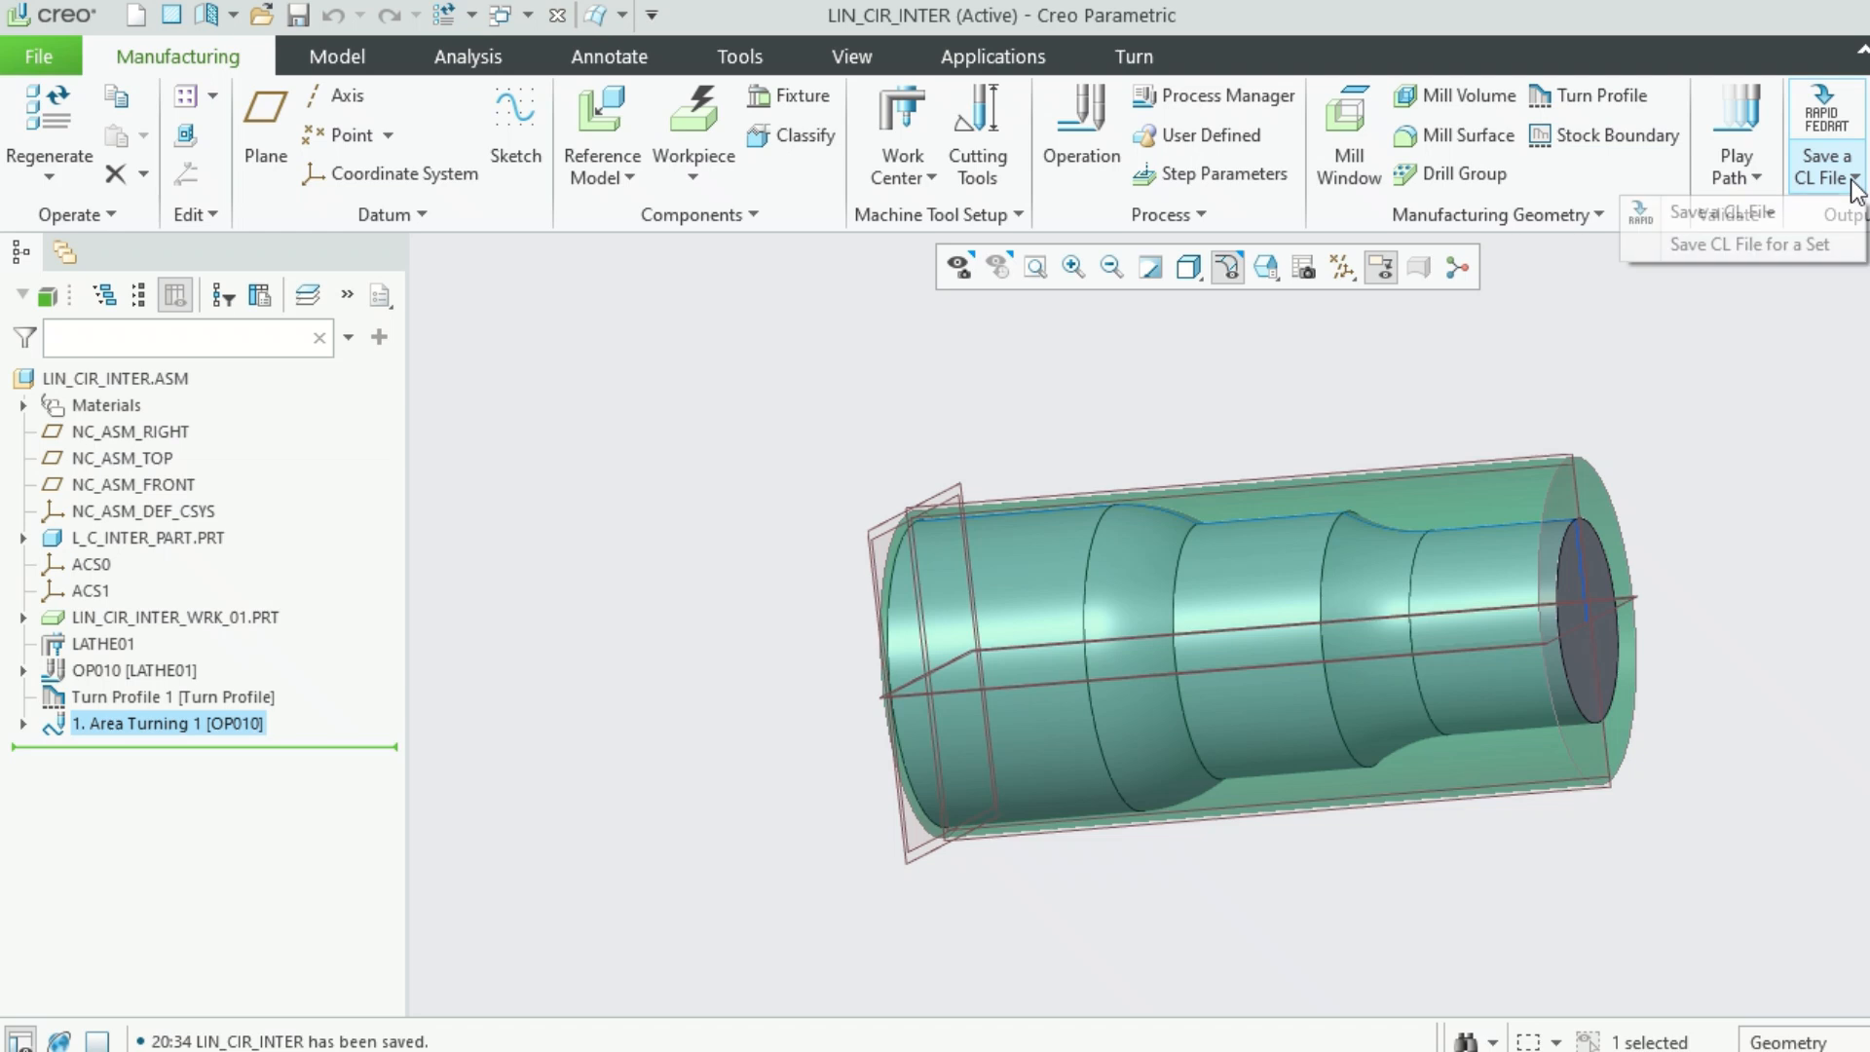
pyautogui.click(1656, 213)
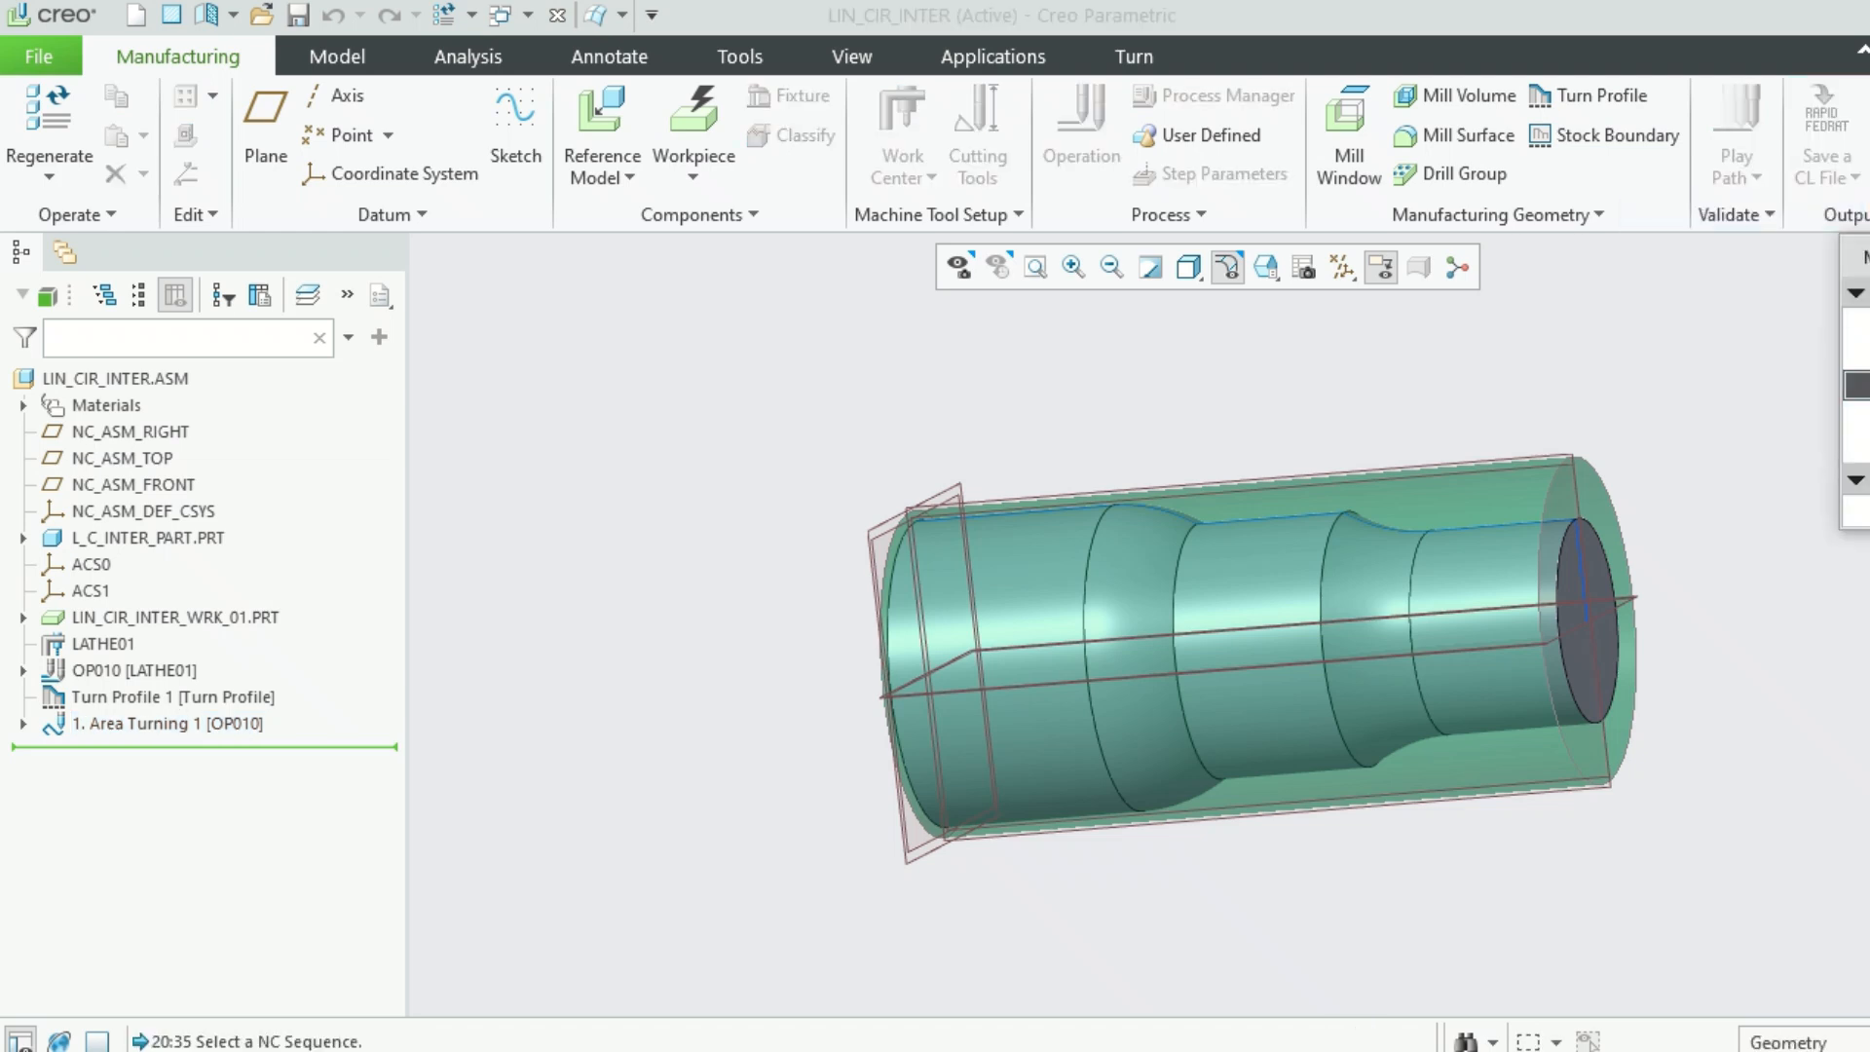
pyautogui.click(1855, 510)
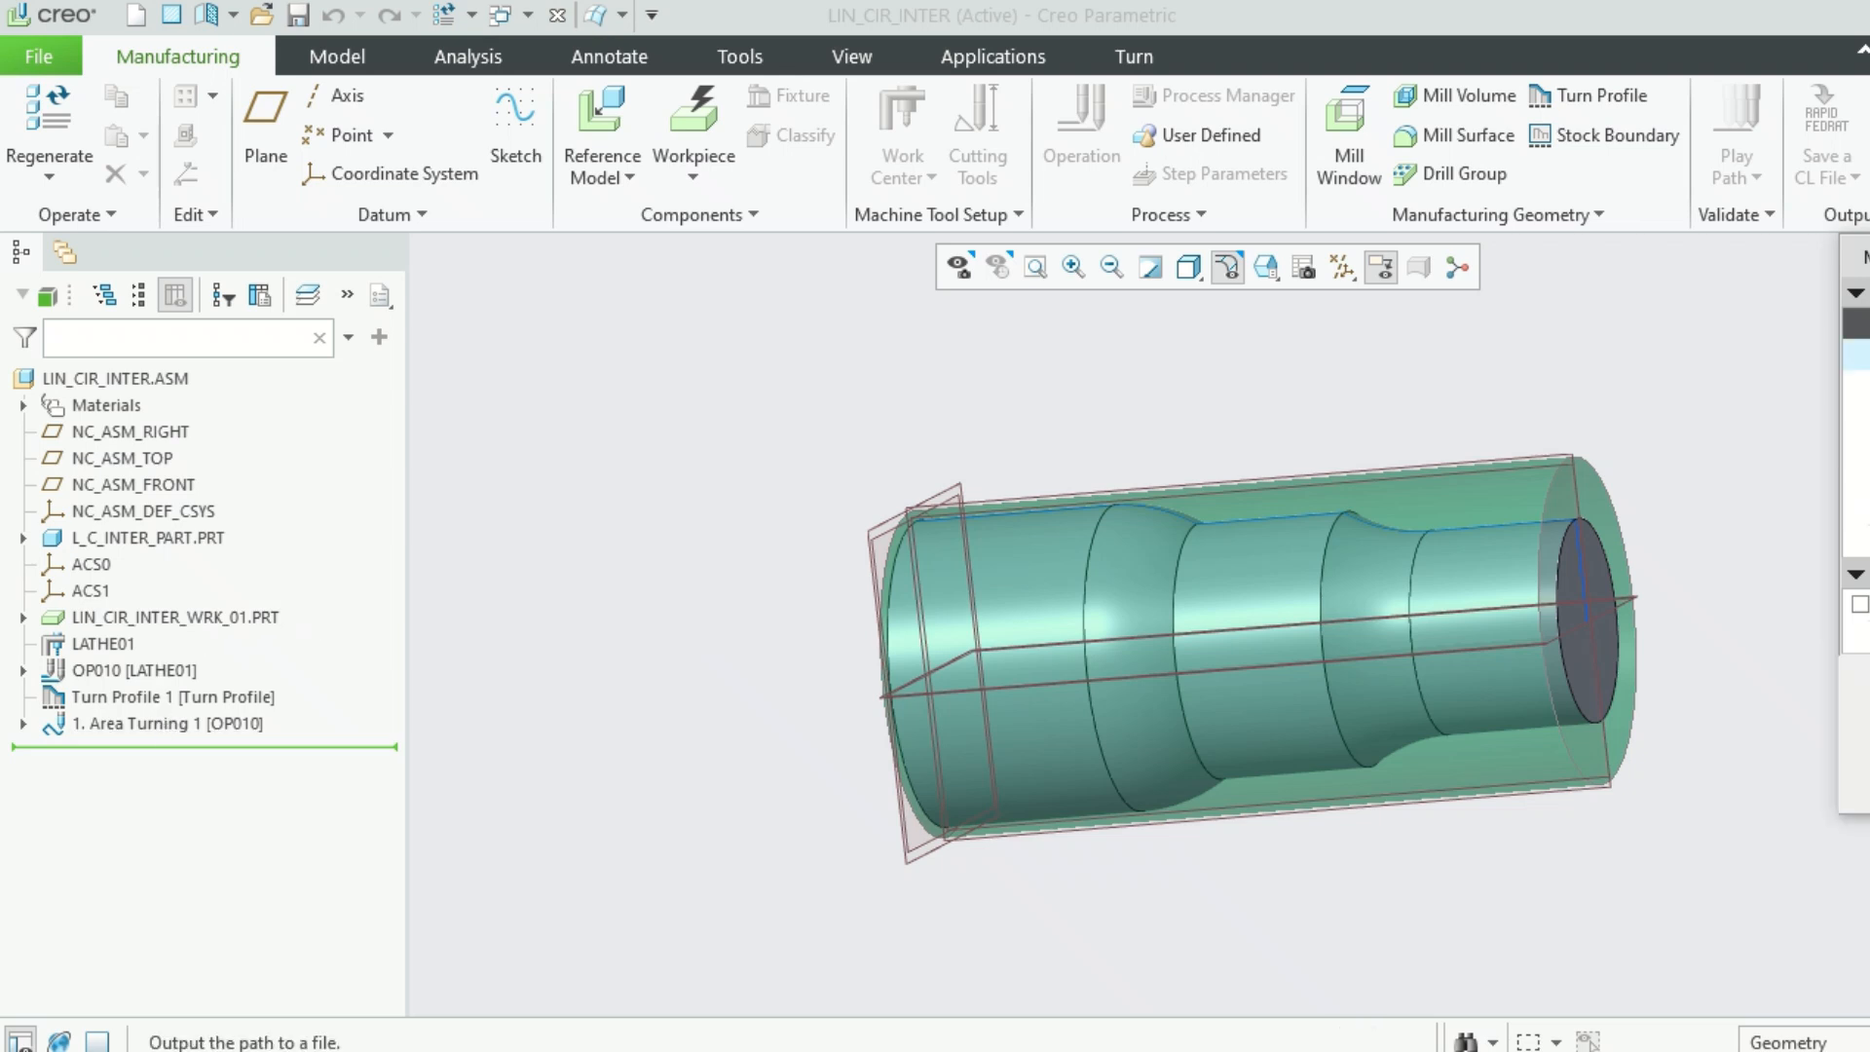
pyautogui.click(1855, 354)
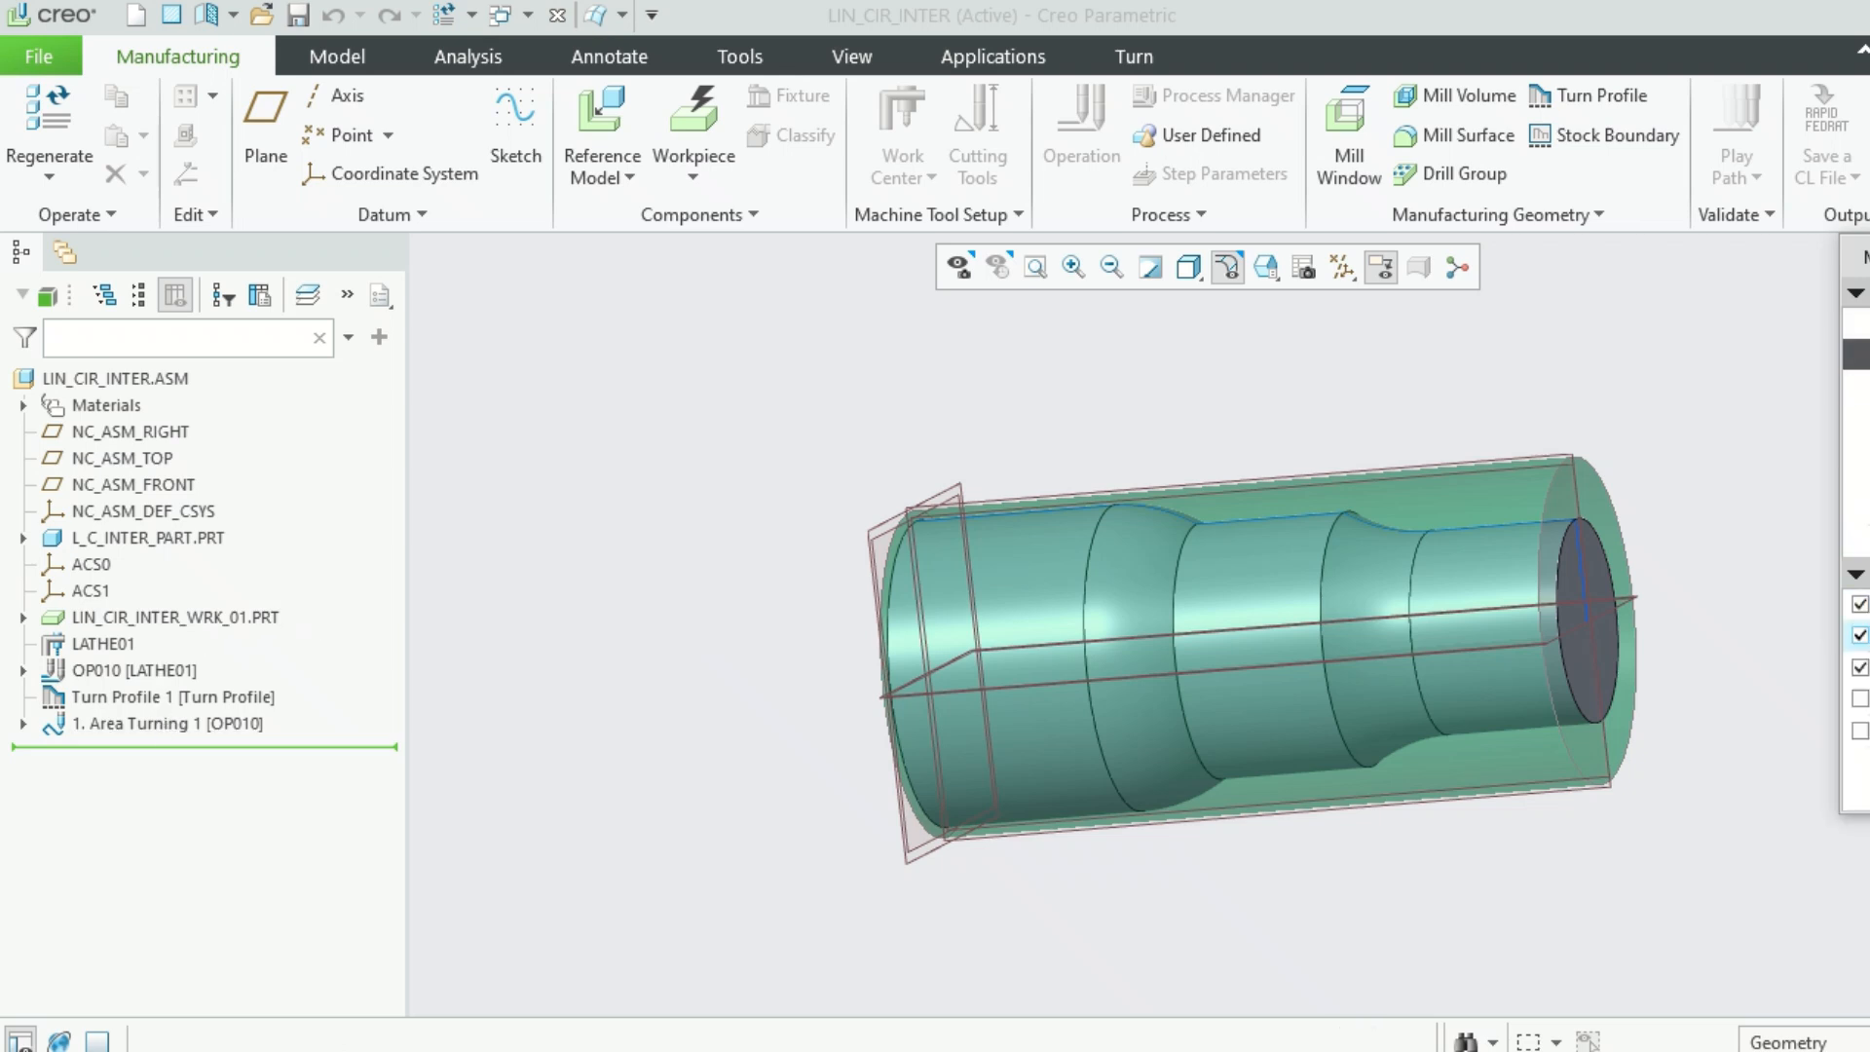
pyautogui.click(1856, 765)
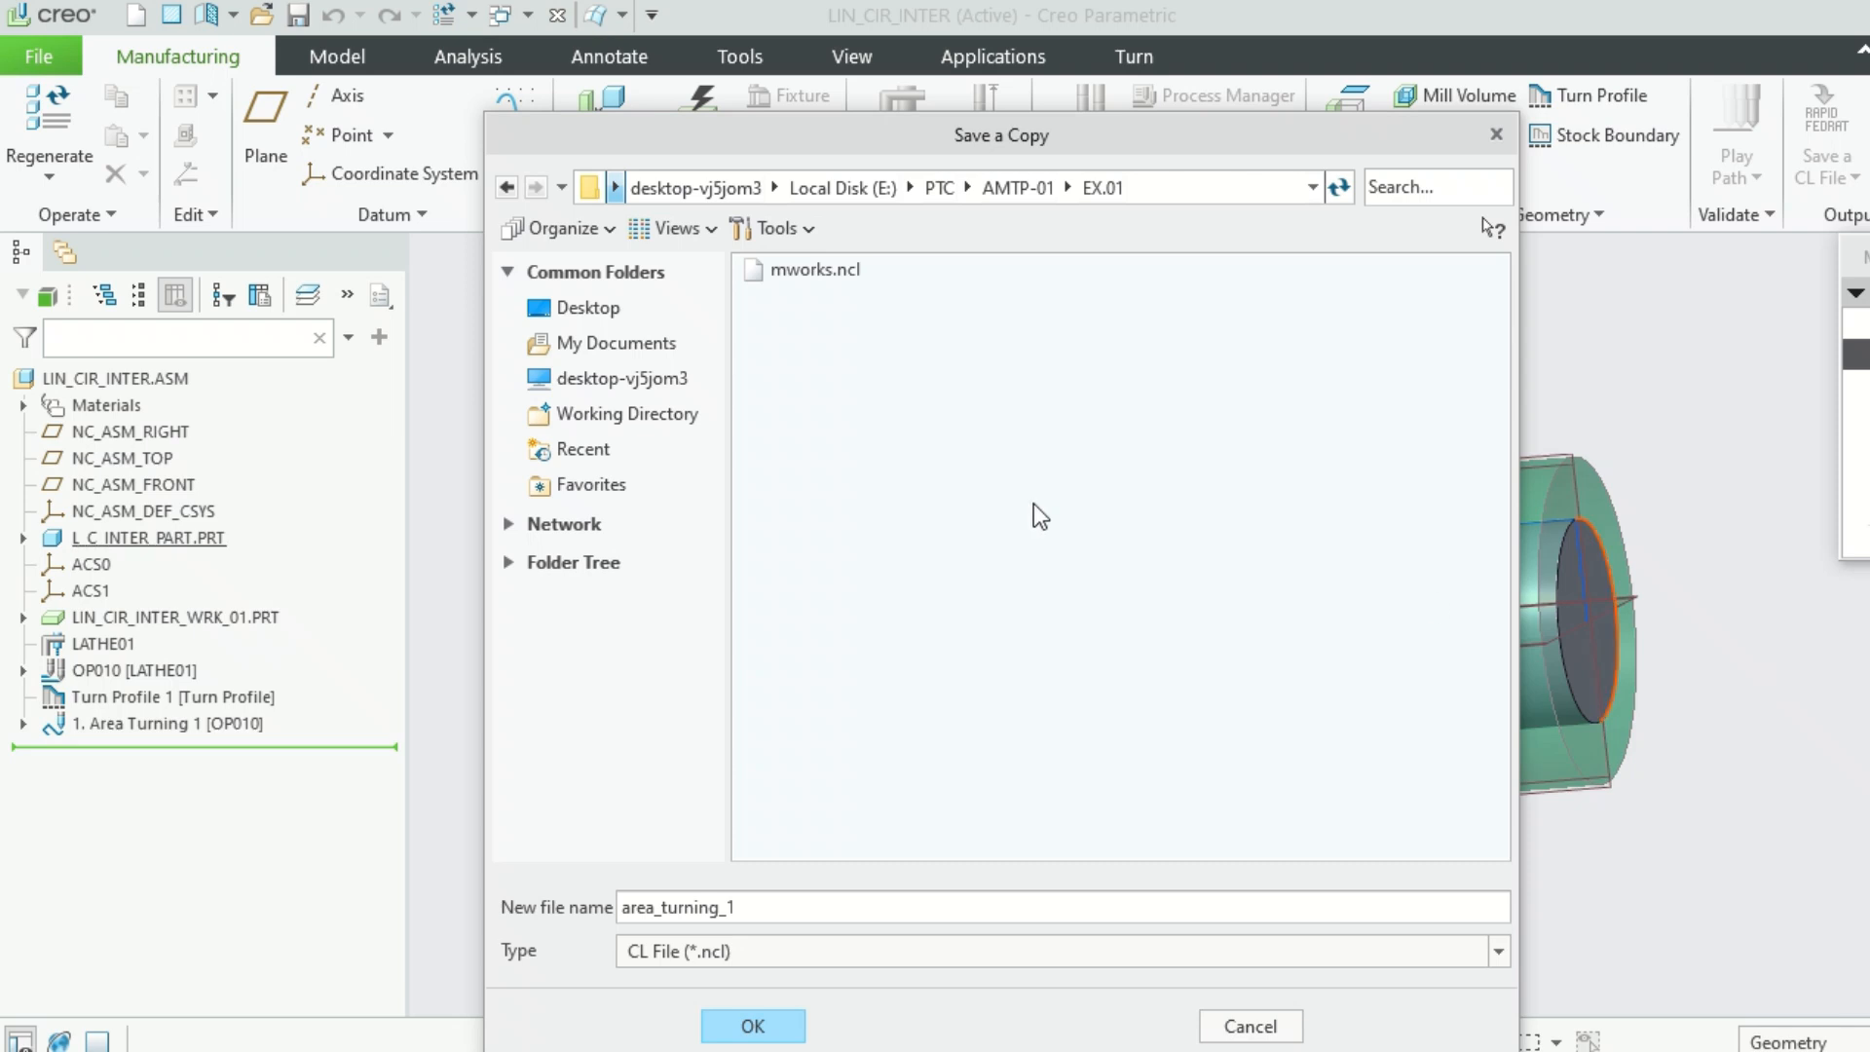
pyautogui.click(753, 1025)
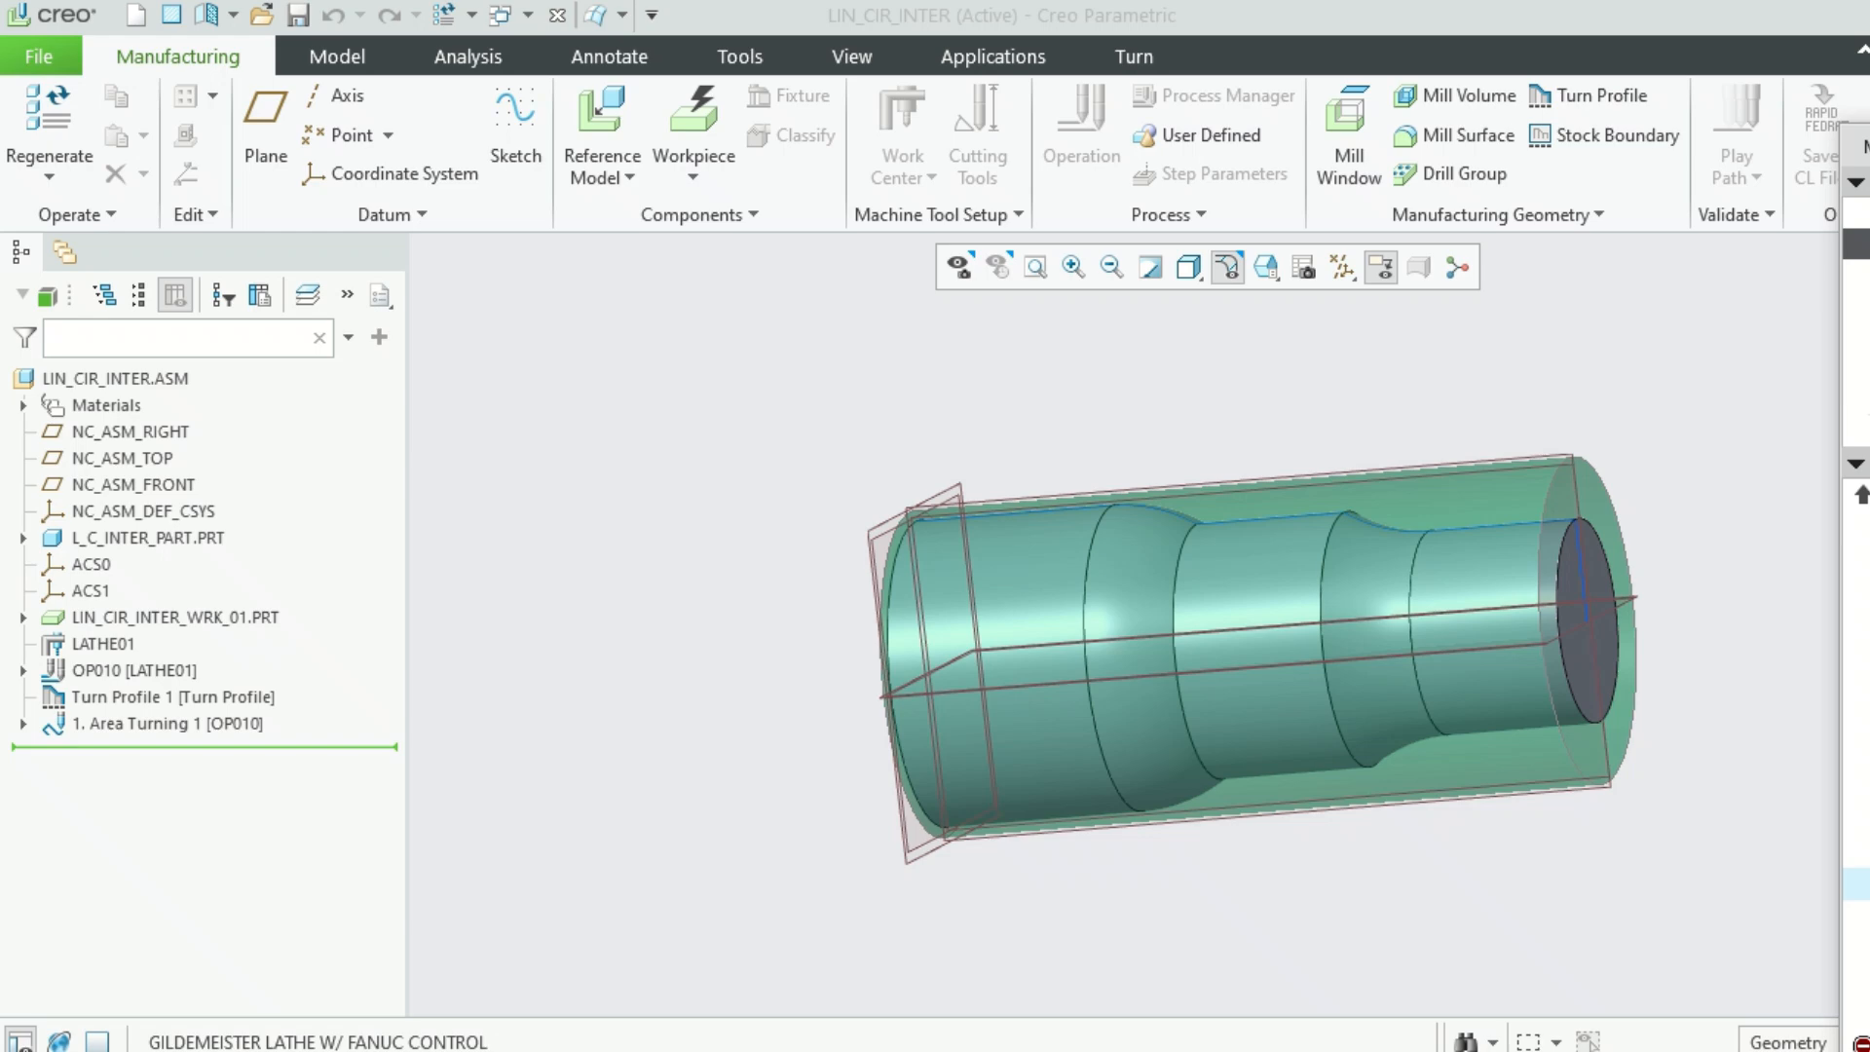
pyautogui.click(1855, 883)
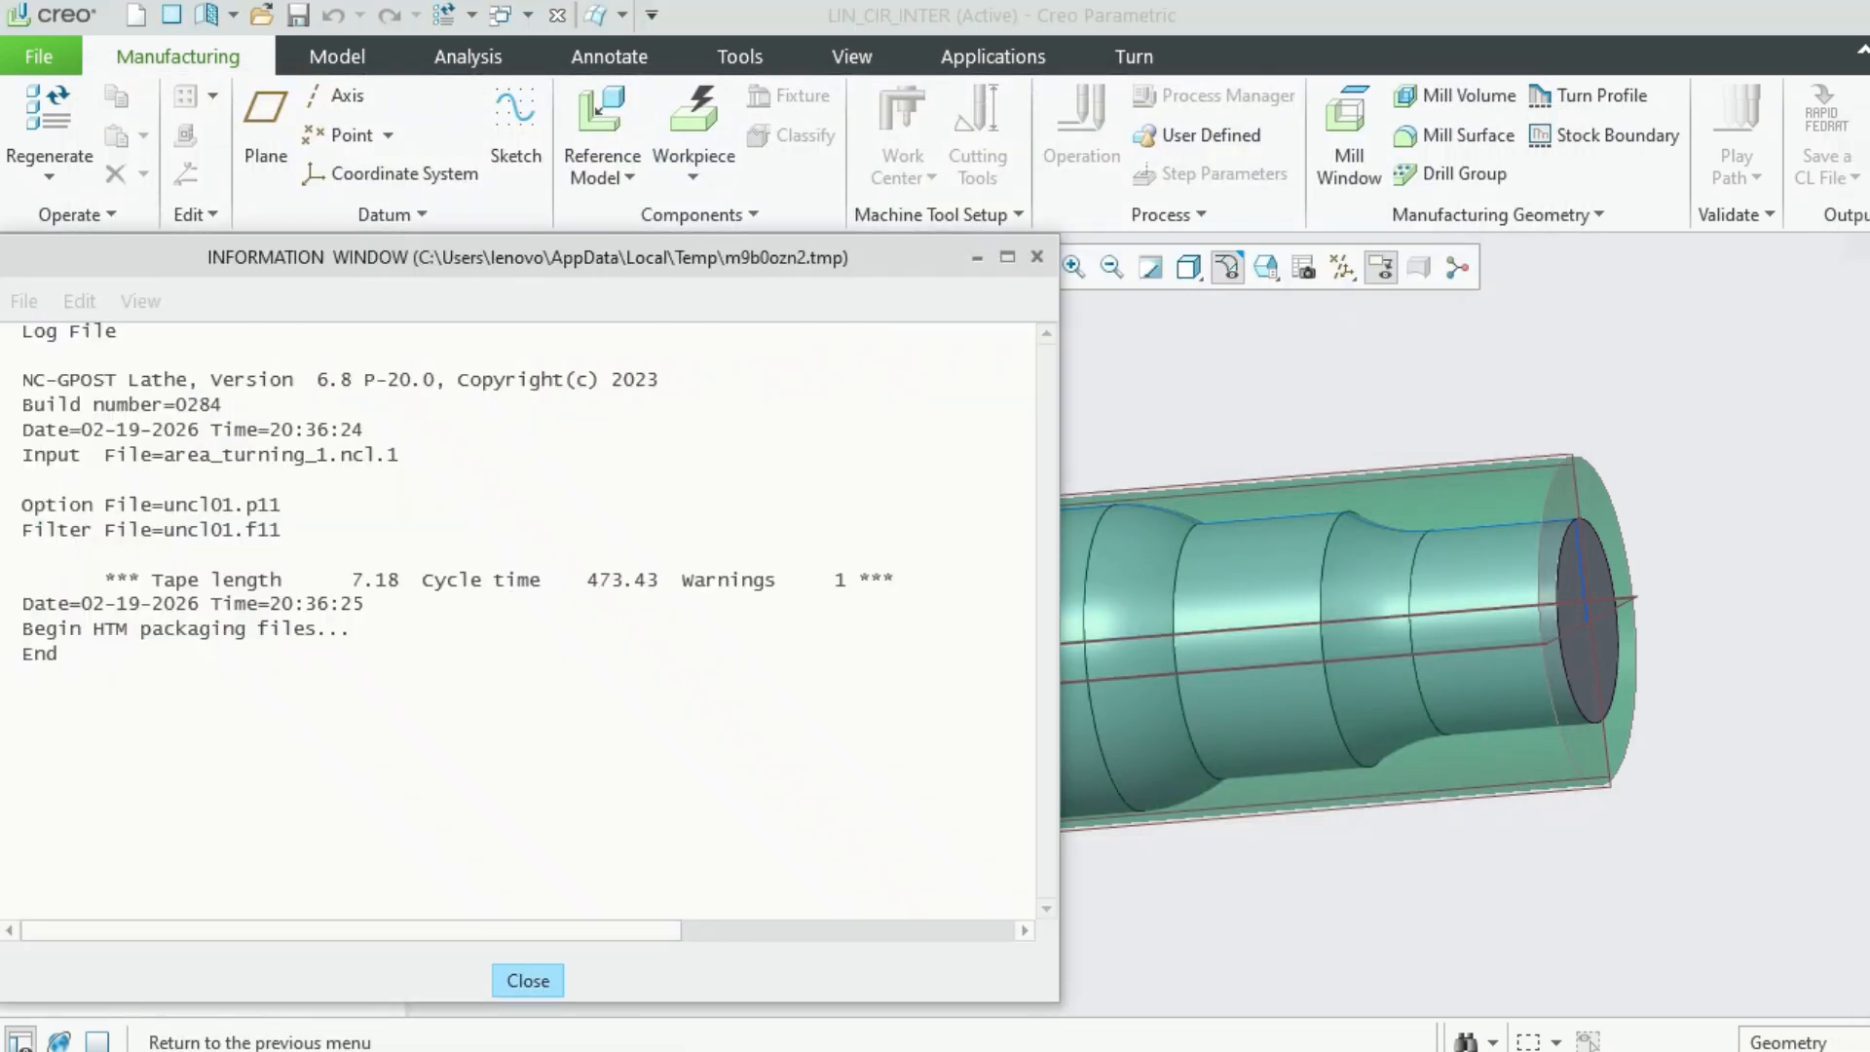
pyautogui.click(544, 976)
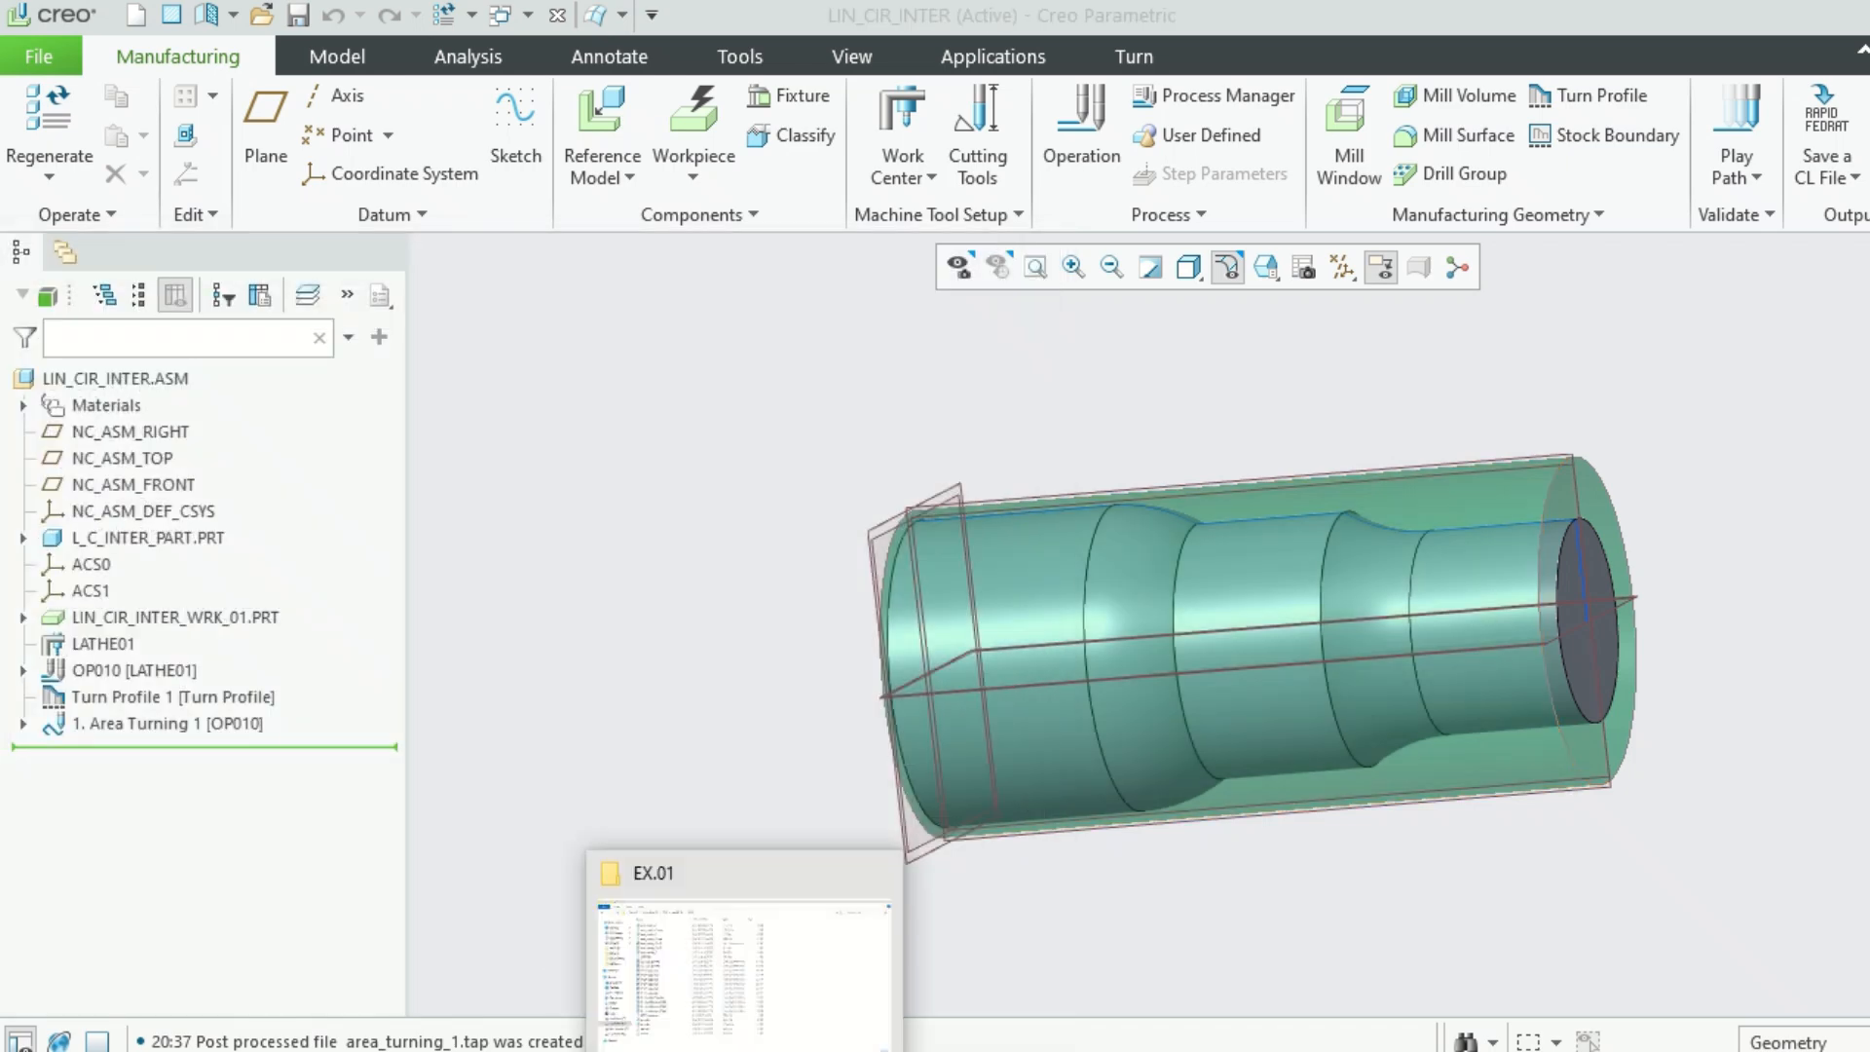
# Review the NC code in the area_turning_1 TAP file from folder EX.01 in Notepad, and return to the LIN_CIR_INTER assembly in Creo Parametric
pyautogui.hotkey('alt', 'Tab')
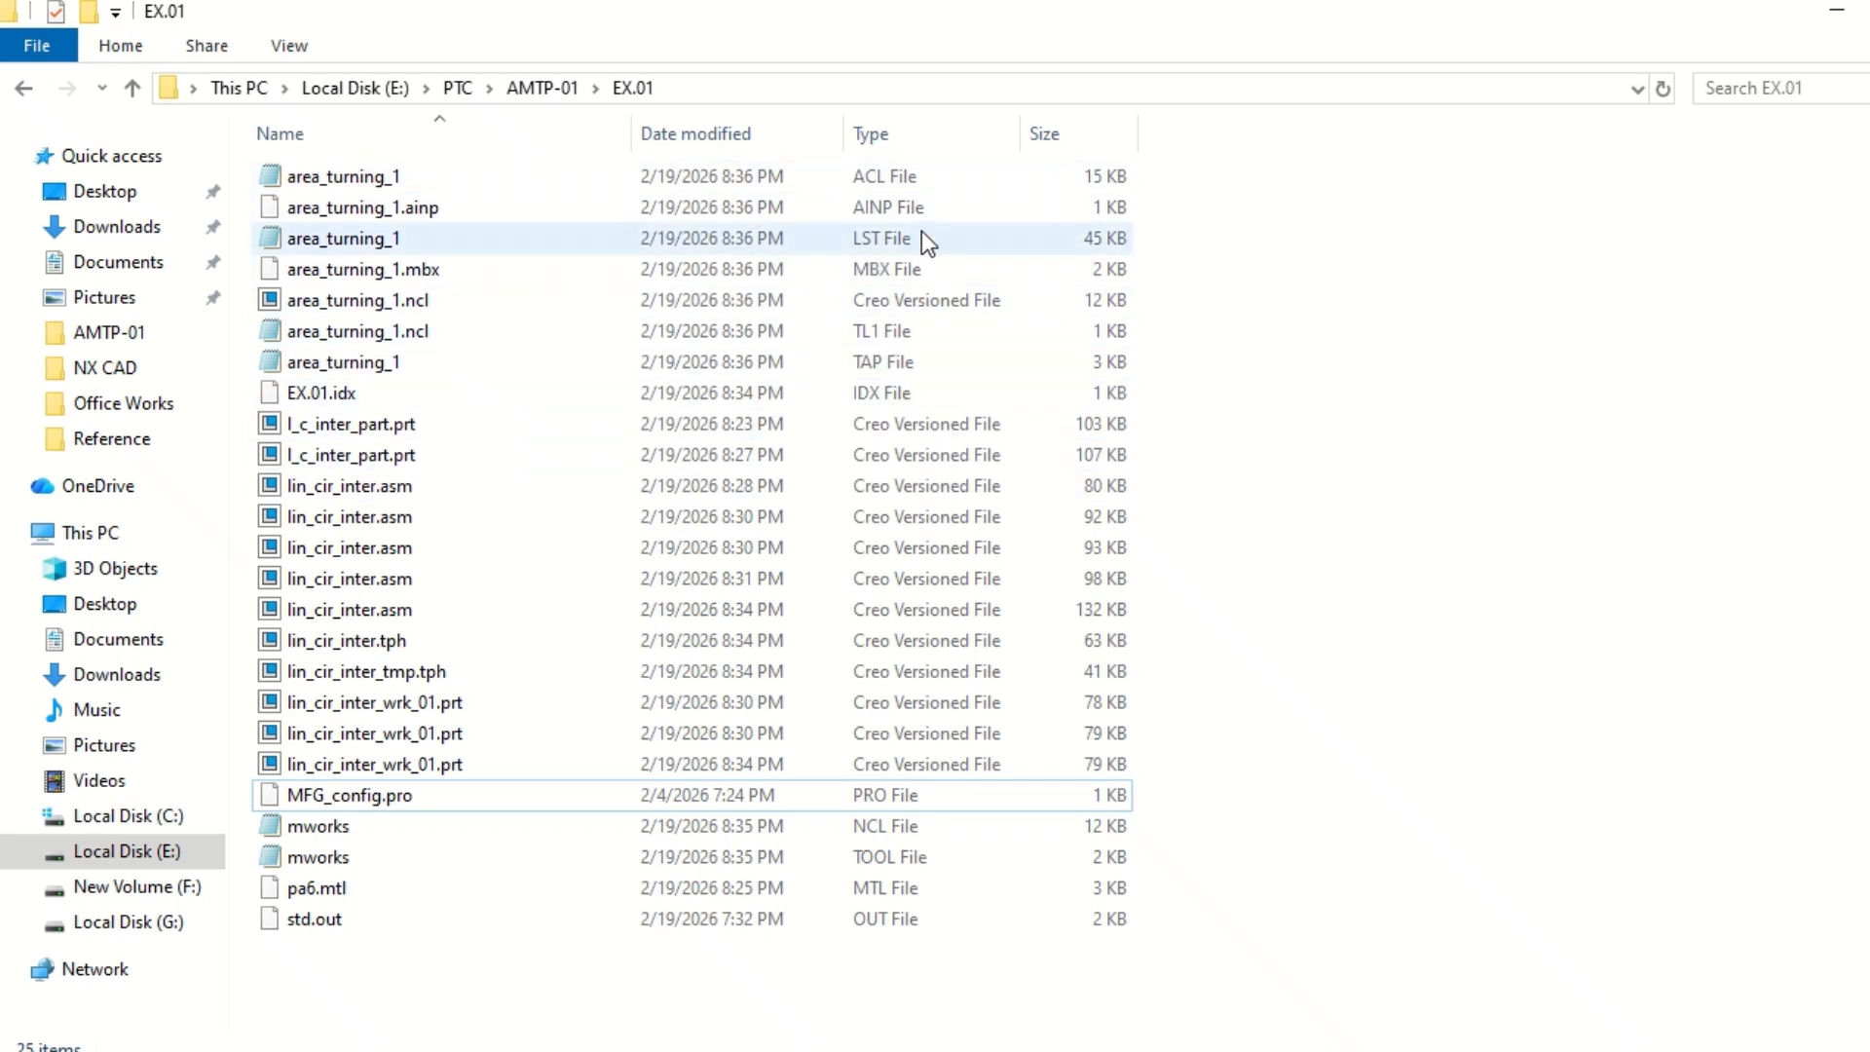
pyautogui.click(922, 363)
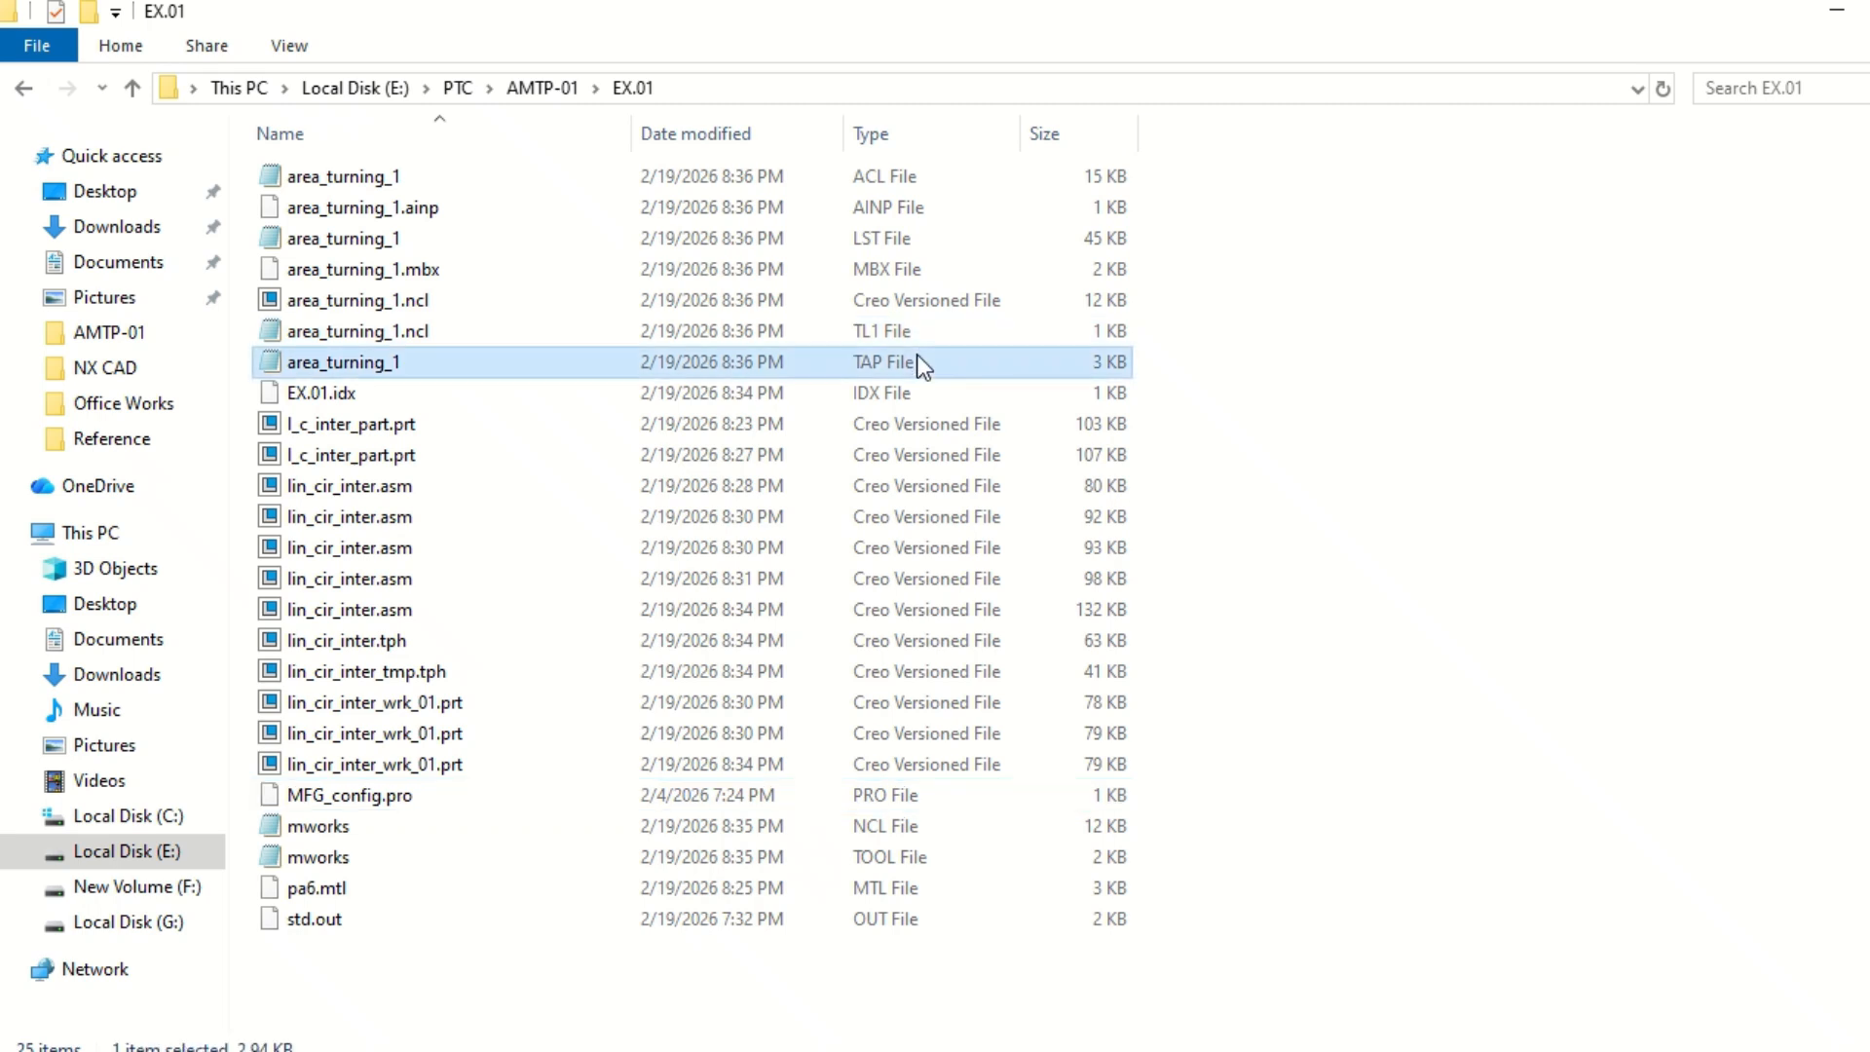
pyautogui.doubleClick(921, 364)
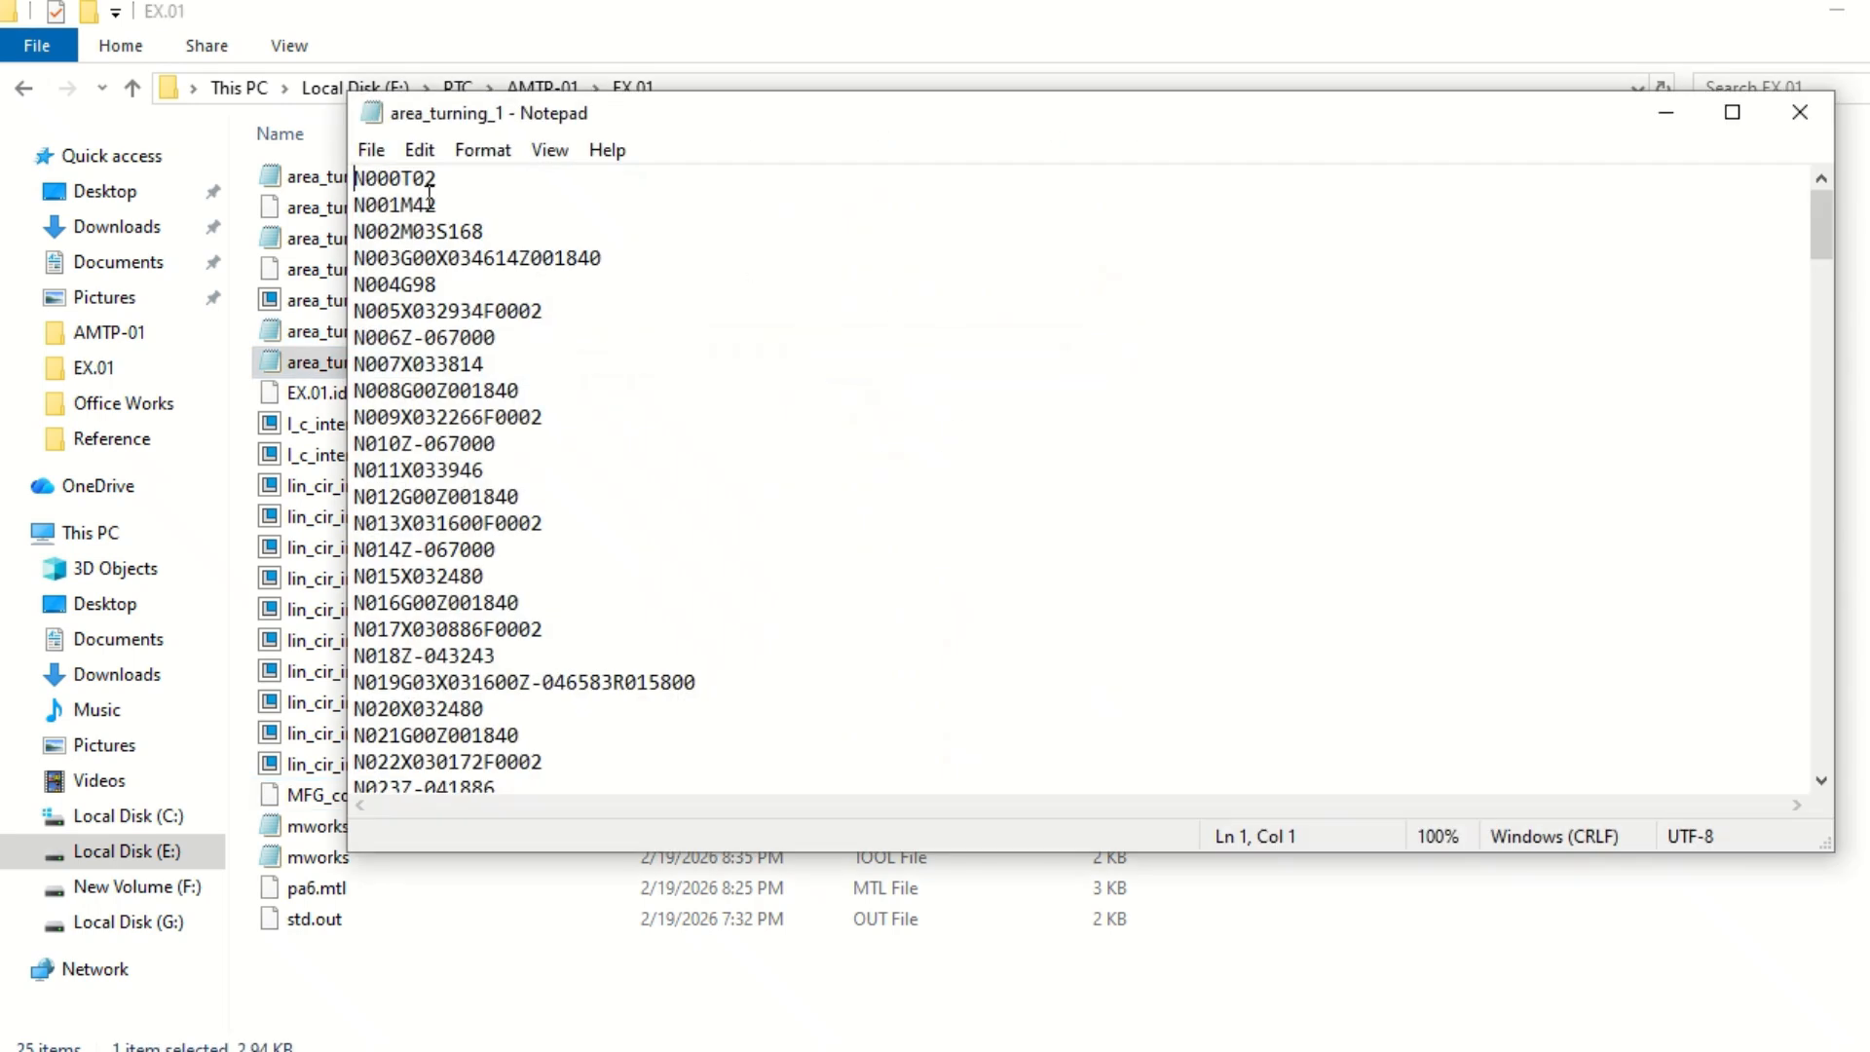
pyautogui.scroll(-13, 429, 283)
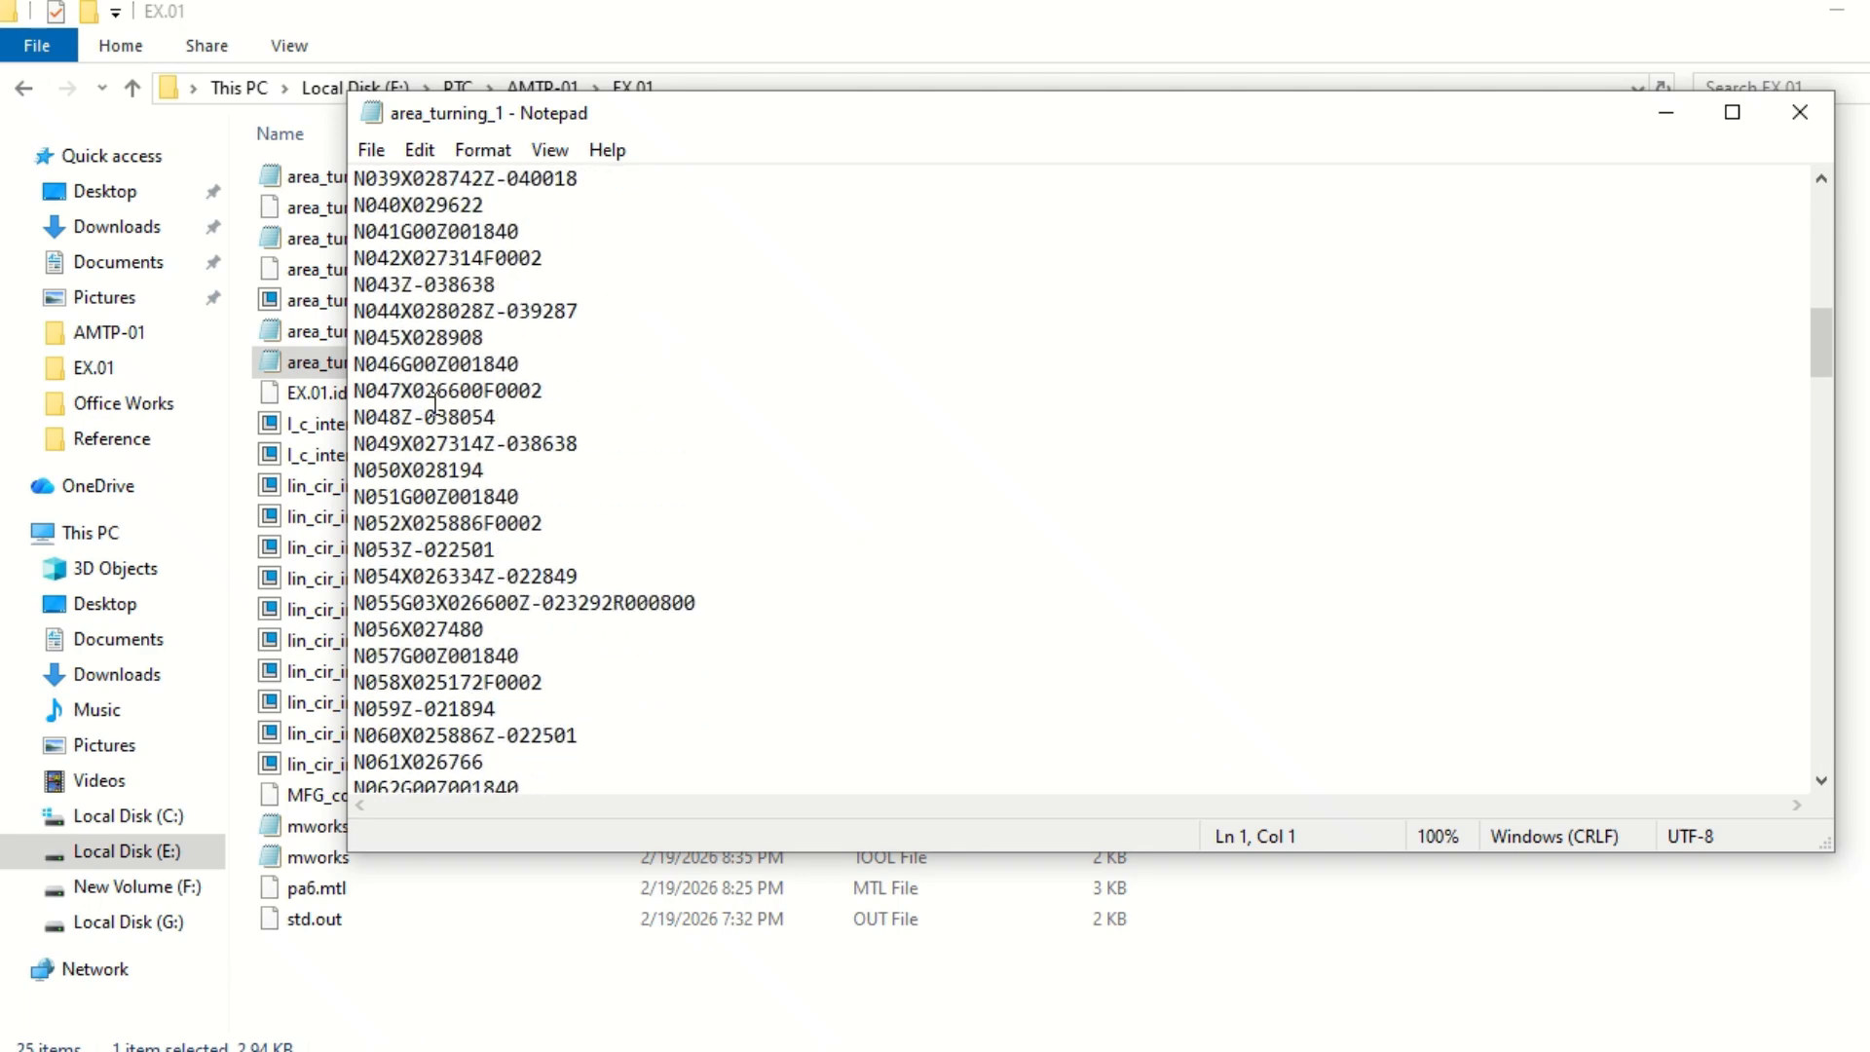
pyautogui.scroll(-20, 434, 402)
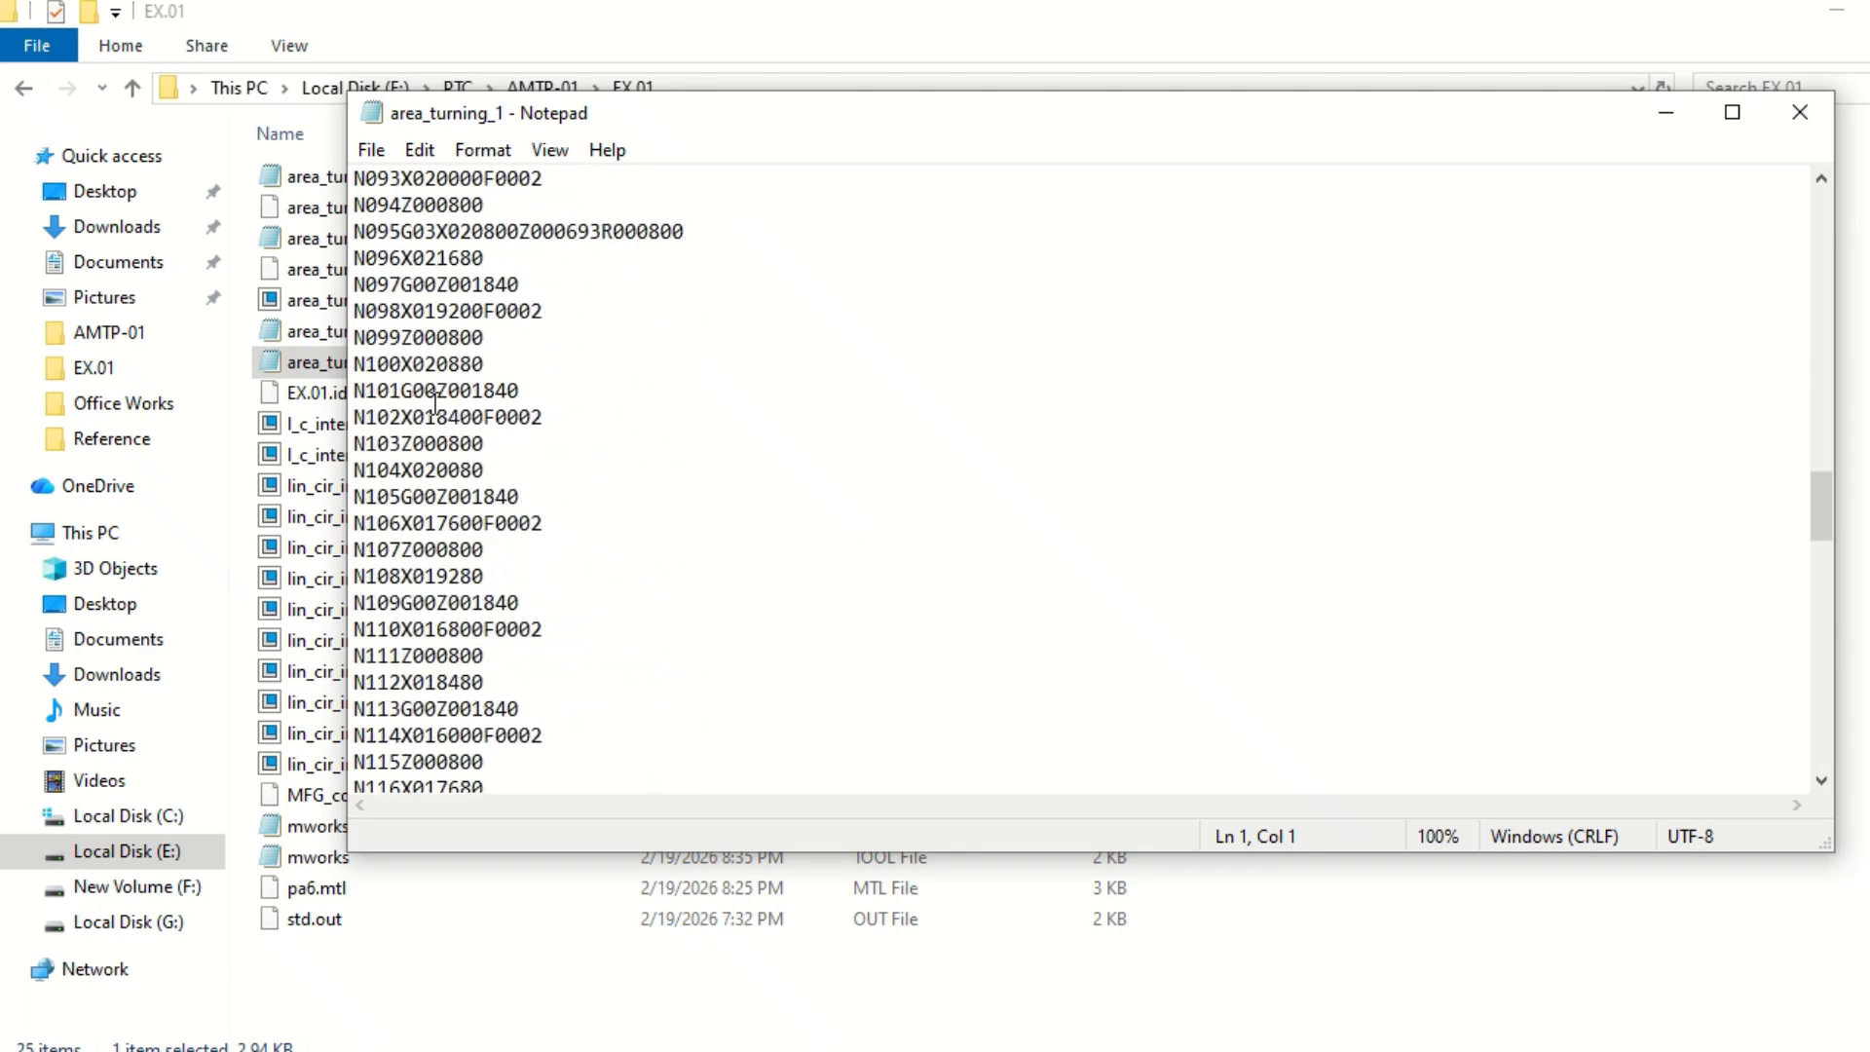
pyautogui.scroll(-19, 435, 402)
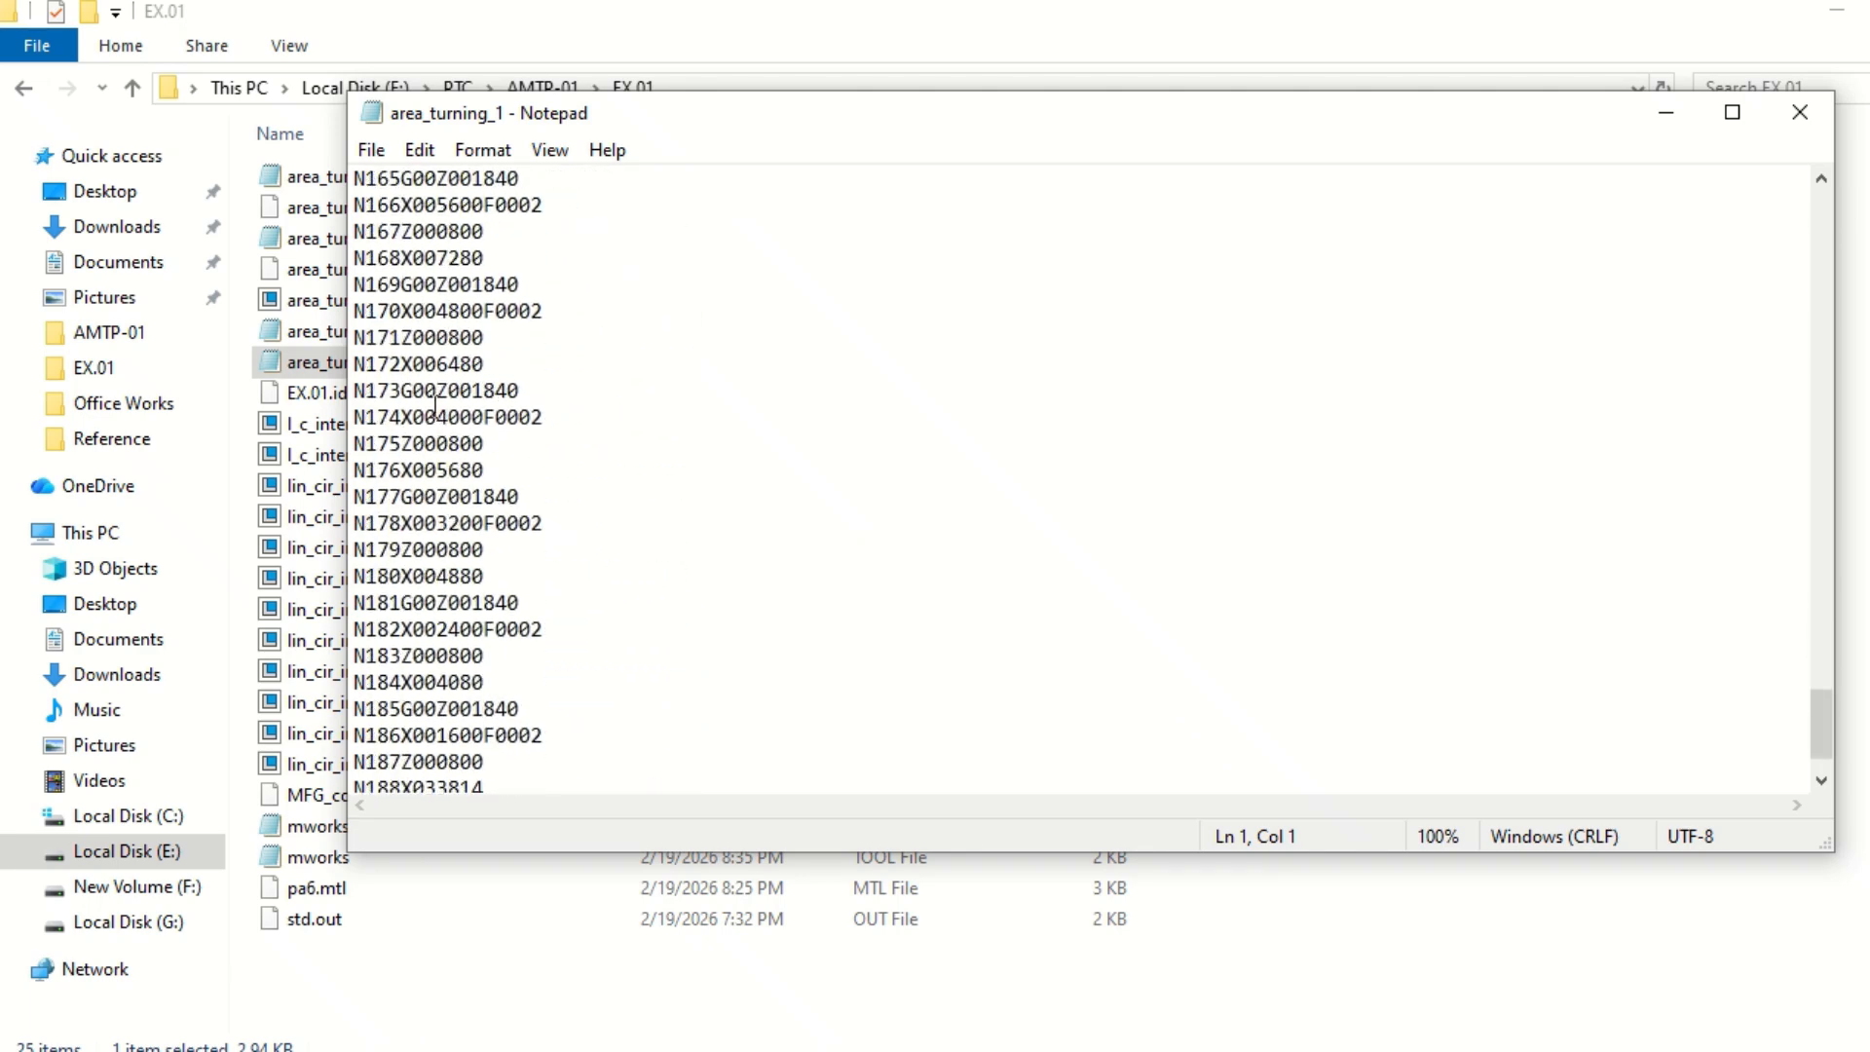
pyautogui.scroll(20, 434, 402)
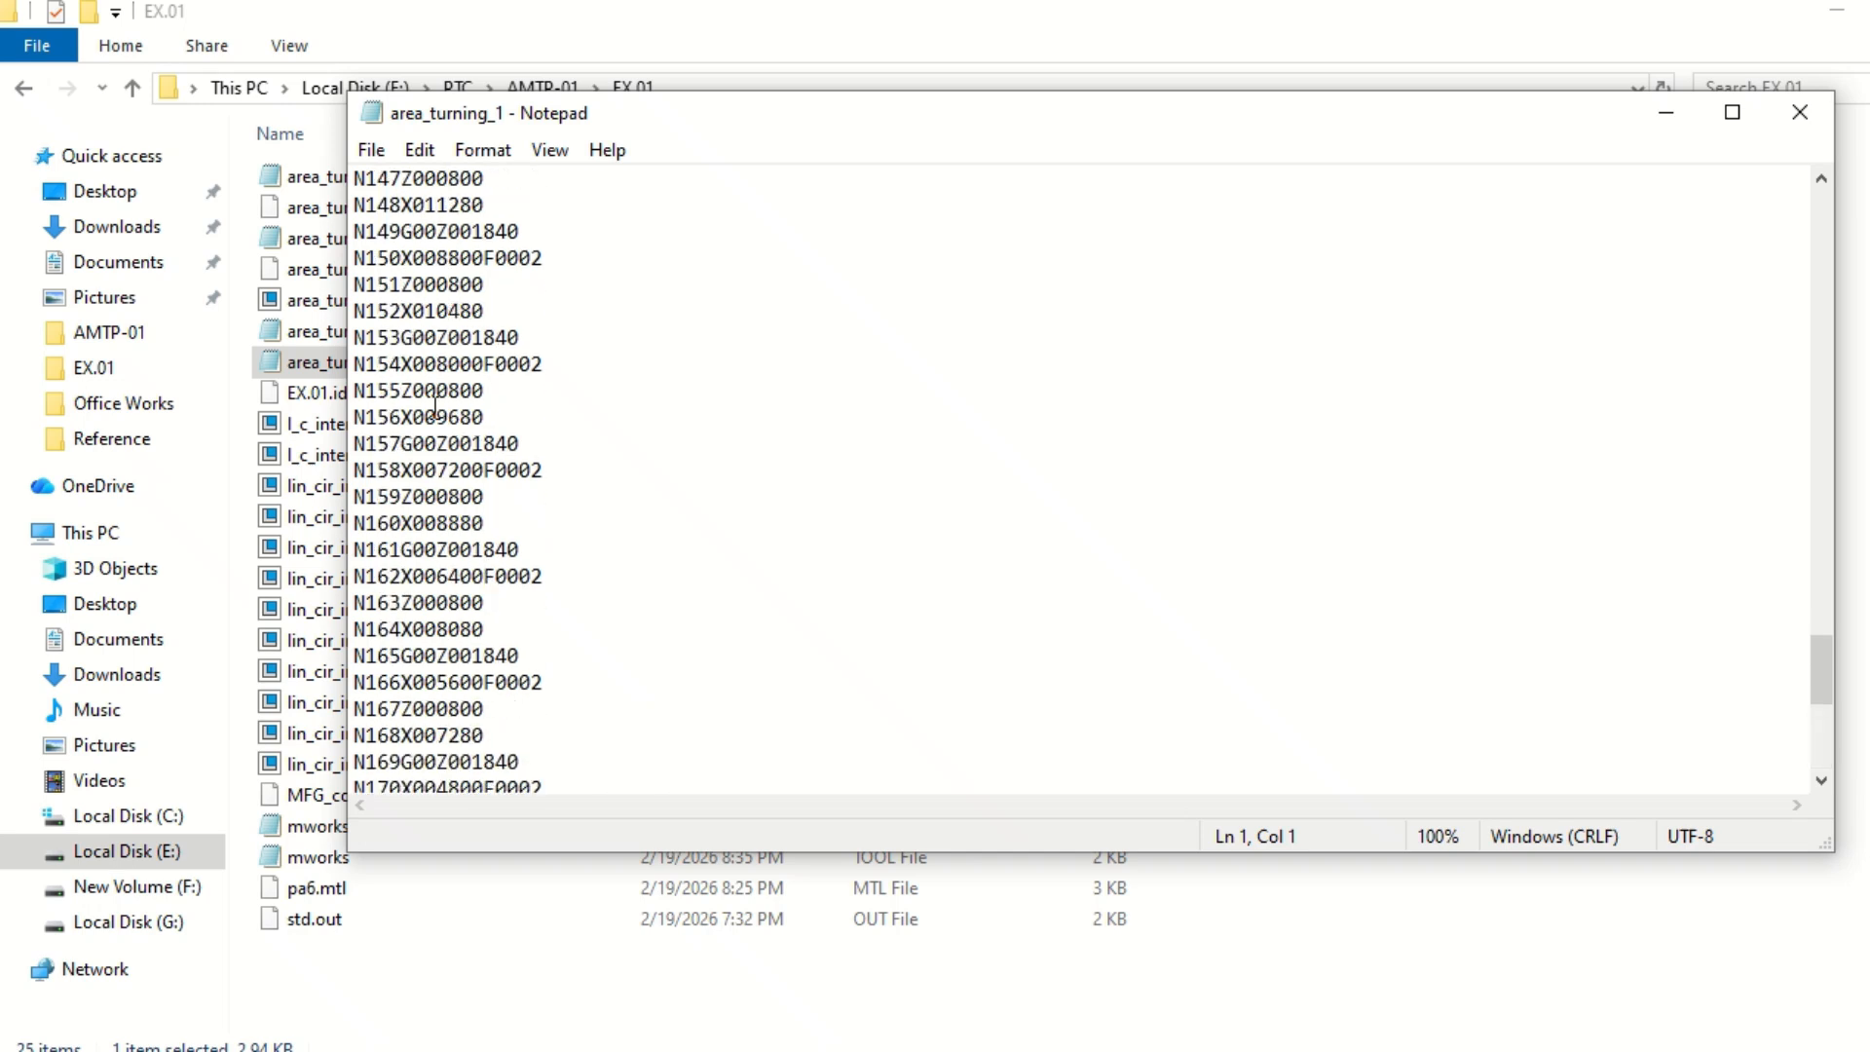
pyautogui.scroll(20, 435, 403)
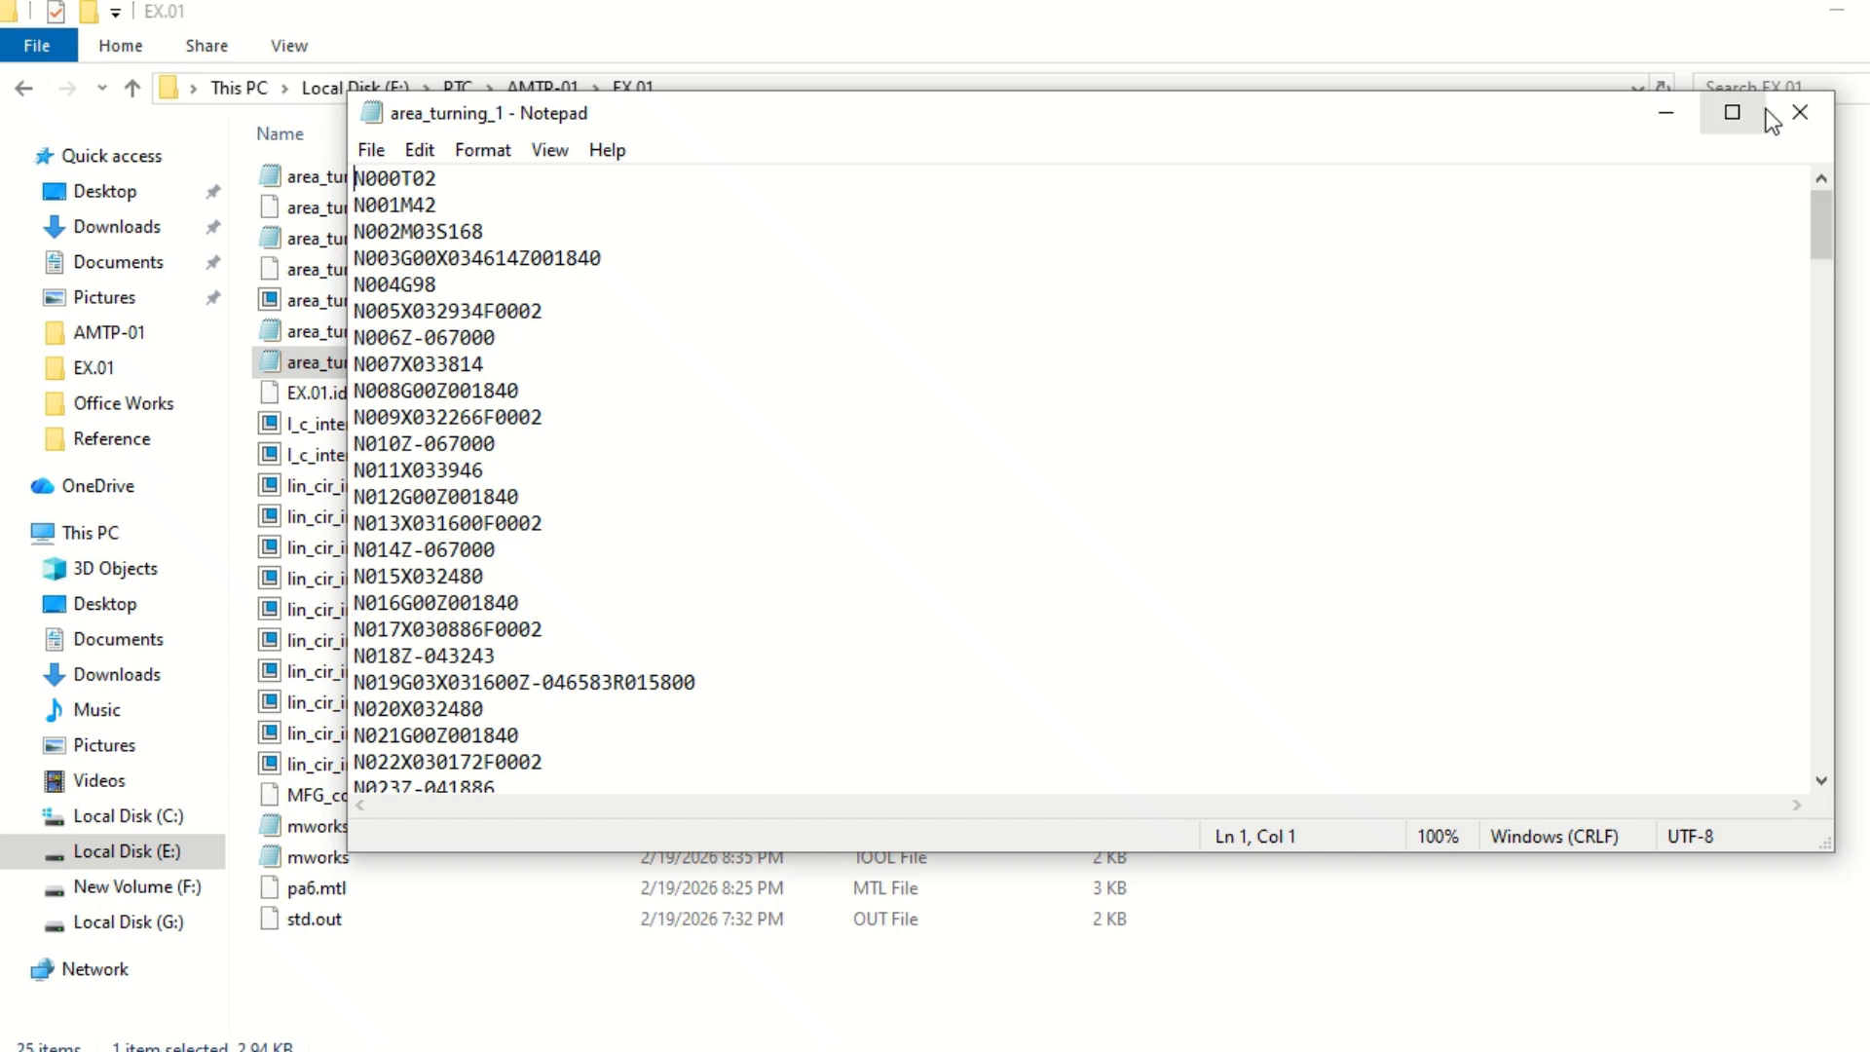
pyautogui.click(1799, 115)
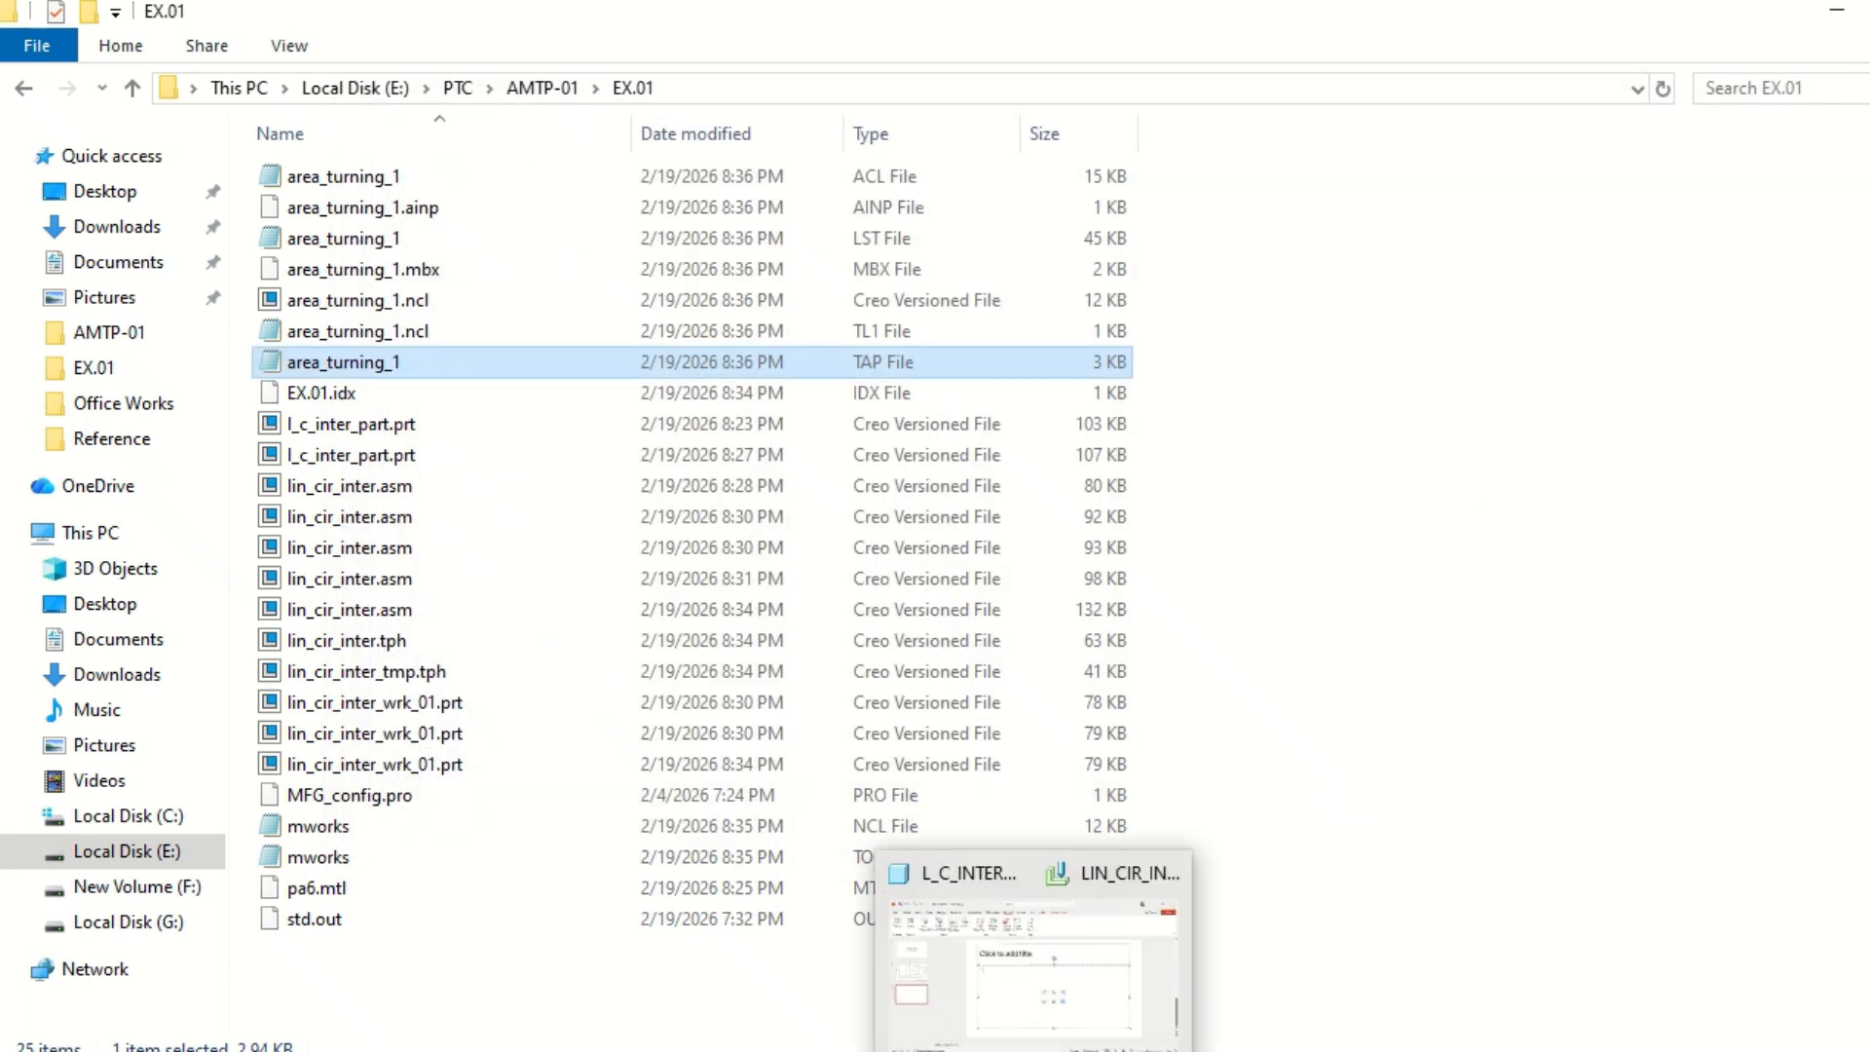
pyautogui.click(889, 1051)
pyautogui.click(1077, 964)
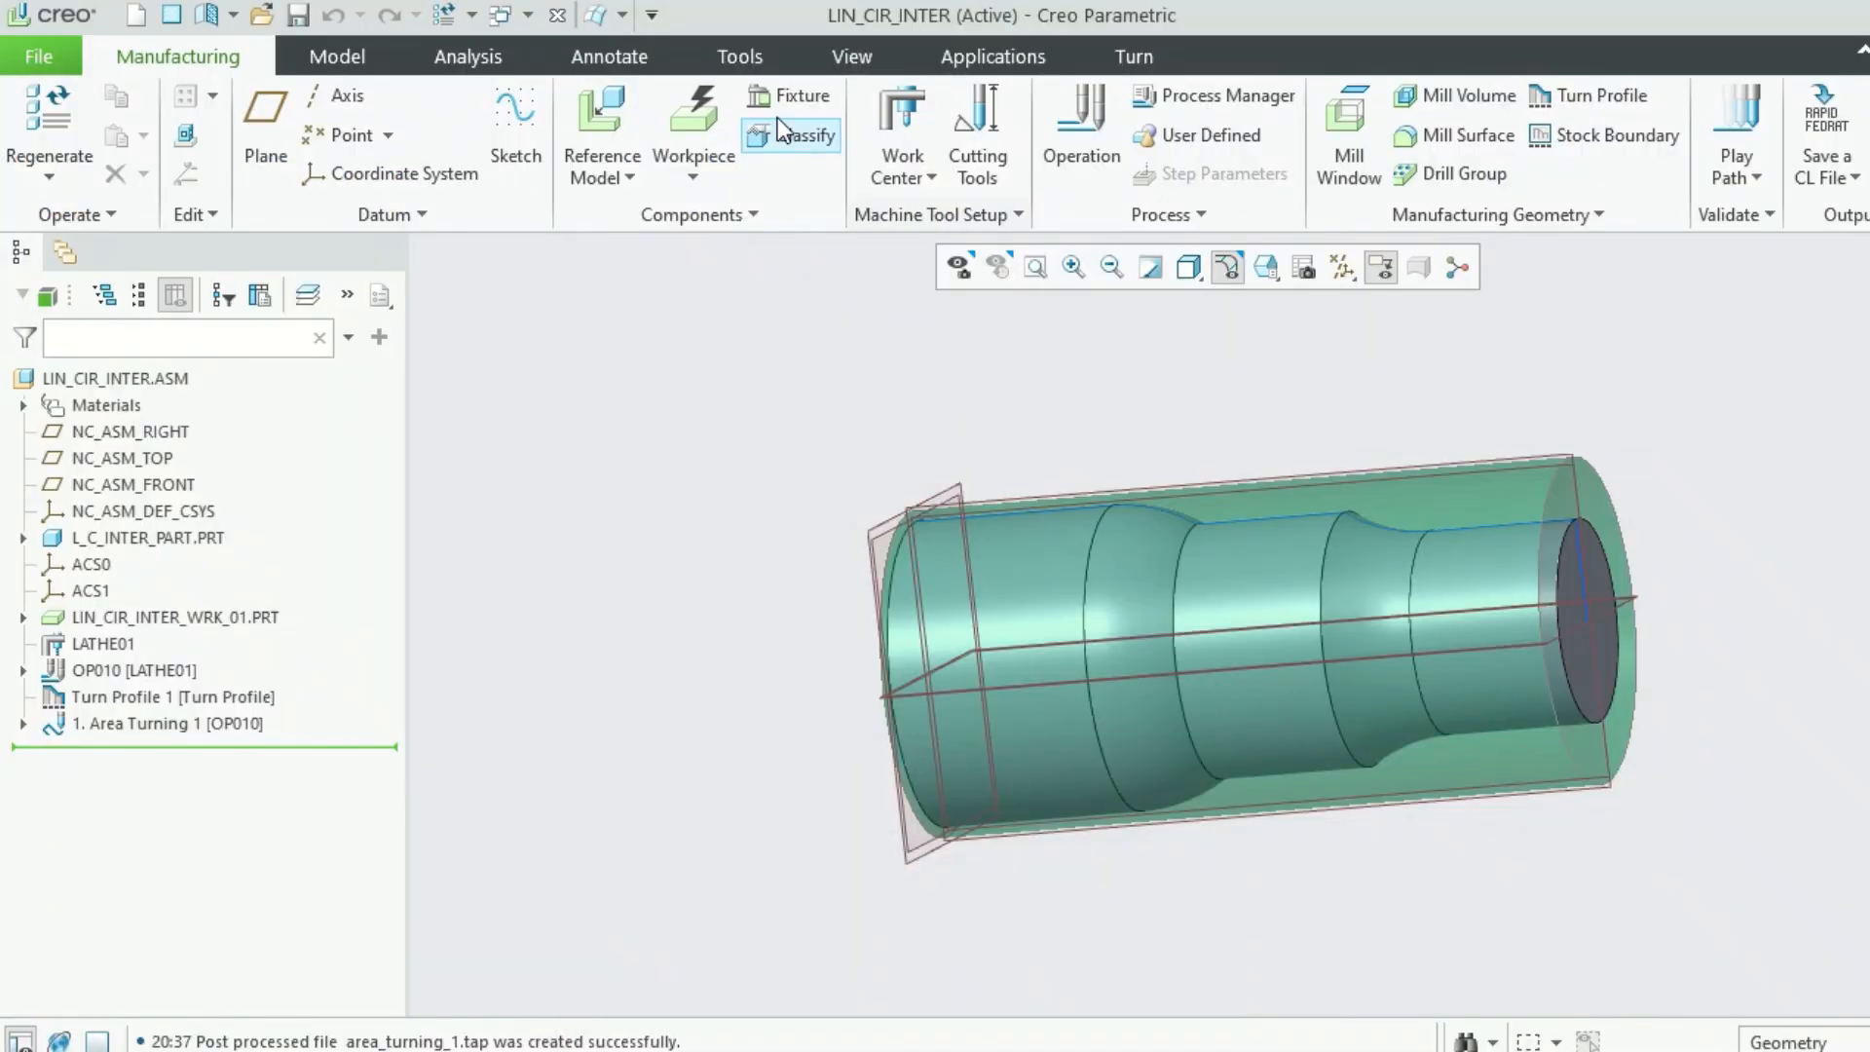